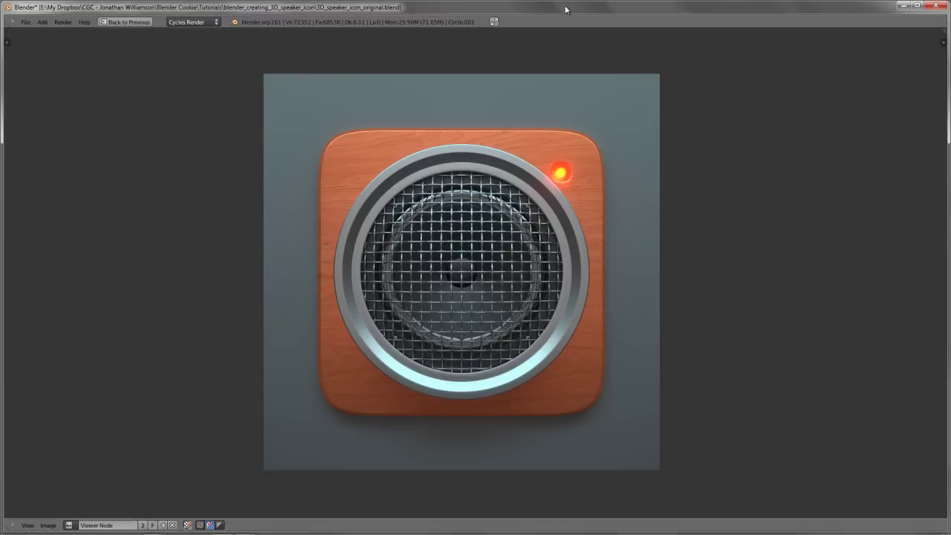
# Restore the multi-panel layout and examine the speaker's circular mesh parts and wire grille in the 3D view, cancelling each trial move
pyautogui.press('Escape')
pyautogui.scroll(-3, 260, 323)
pyautogui.moveTo(259, 323); pyautogui.dragTo(155, 331, button='middle')
pyautogui.rightClick(192, 336)
pyautogui.scroll(6, 193, 327)
pyautogui.moveTo(240, 309); pyautogui.dragTo(249, 327, button='middle')
pyautogui.press('g')
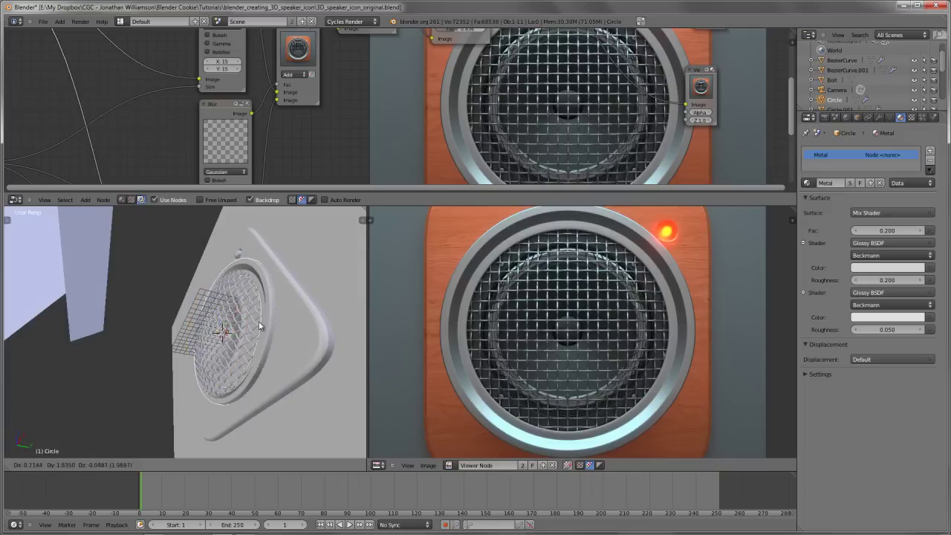
pyautogui.press('Escape')
pyautogui.rightClick(240, 320)
pyautogui.press('z')
pyautogui.press('z')
pyautogui.rightClick(239, 329)
pyautogui.press('g')
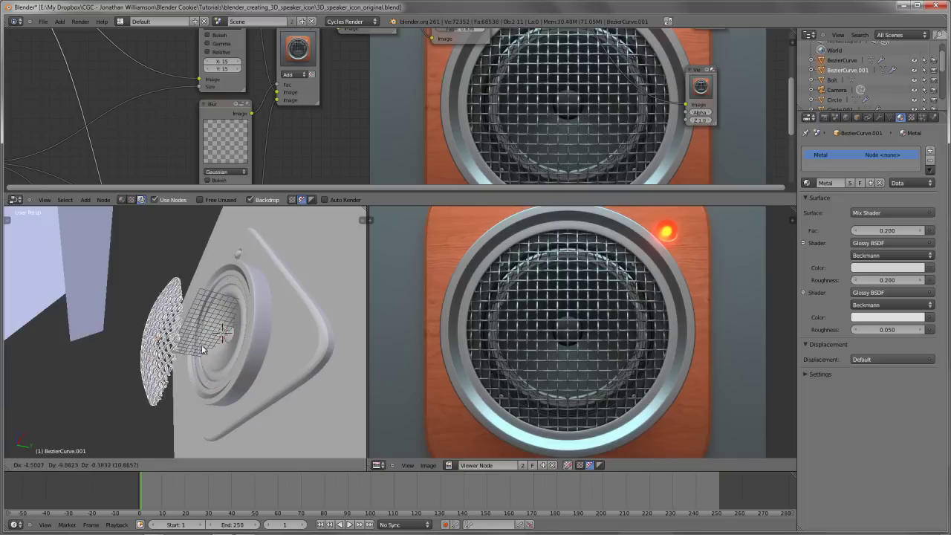
pyautogui.press('Escape')
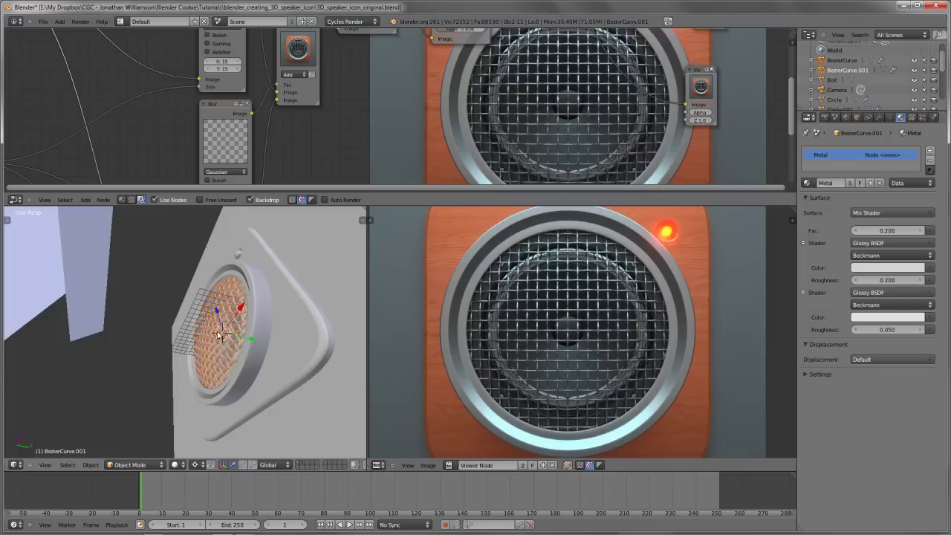
# Examine the speaker's inner parts and the LED object in wireframe, then return to solid shading
pyautogui.press('z')
pyautogui.rightClick(227, 347)
pyautogui.rightClick(227, 346)
pyautogui.rightClick(236, 336)
pyautogui.rightClick(238, 310)
pyautogui.rightClick(241, 252)
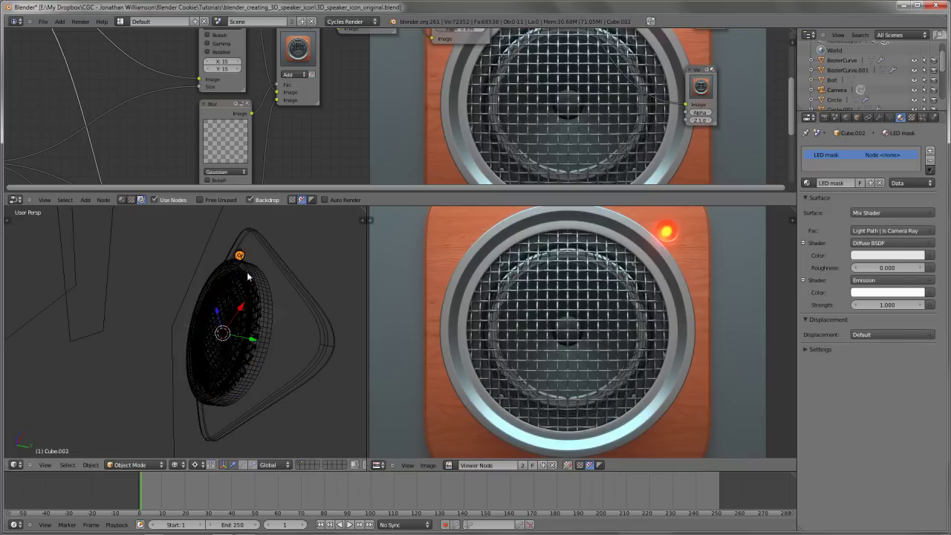
pyautogui.press('z')
pyautogui.moveTo(249, 300)
pyautogui.mouseDown(button='middle')
pyautogui.moveTo(234, 329)
pyautogui.moveTo(236, 386)
pyautogui.moveTo(251, 294)
pyautogui.mouseUp(button='middle')
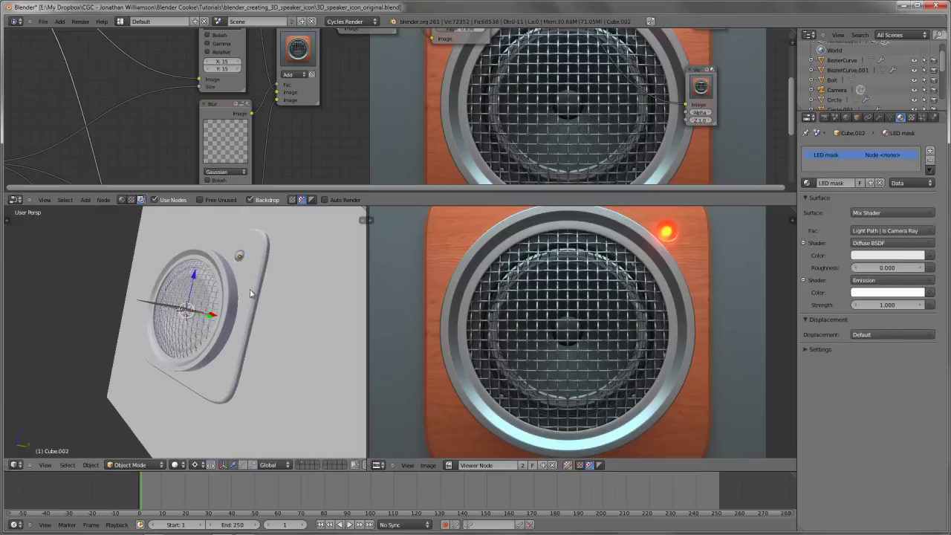
# Examine the wooden base, the backdrop, and the key light and high light planes, comparing their effect with the rendered image
pyautogui.rightClick(270, 265)
pyautogui.scroll(-5, 254, 284)
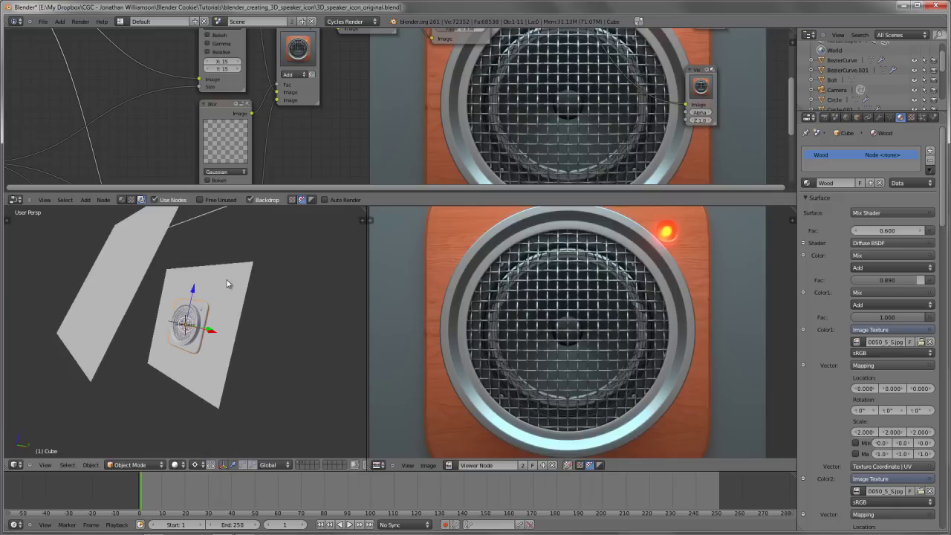
pyautogui.rightClick(231, 280)
pyautogui.moveTo(231, 279); pyautogui.dragTo(144, 322, button='middle')
pyautogui.rightClick(141, 329)
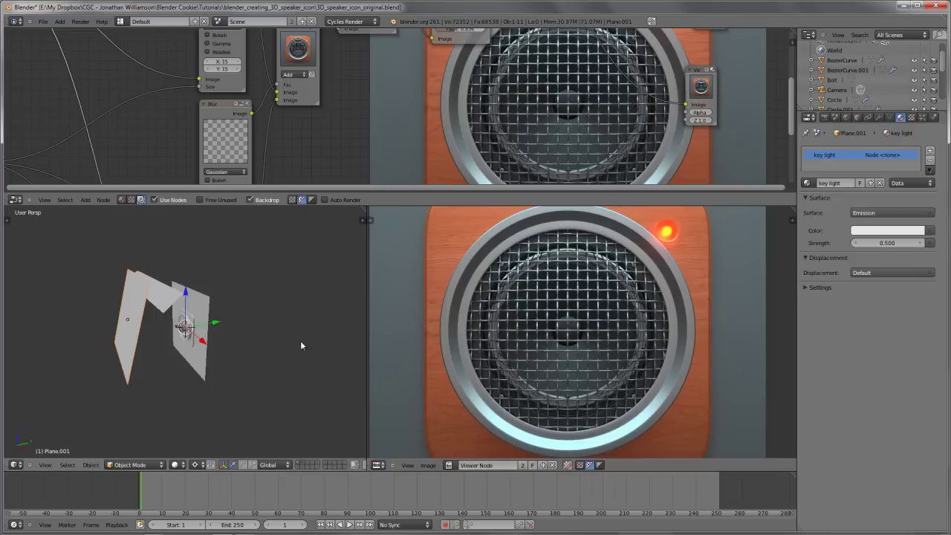
pyautogui.keyDown('shift'); pyautogui.scroll(-3, 398, 310); pyautogui.keyUp('shift')
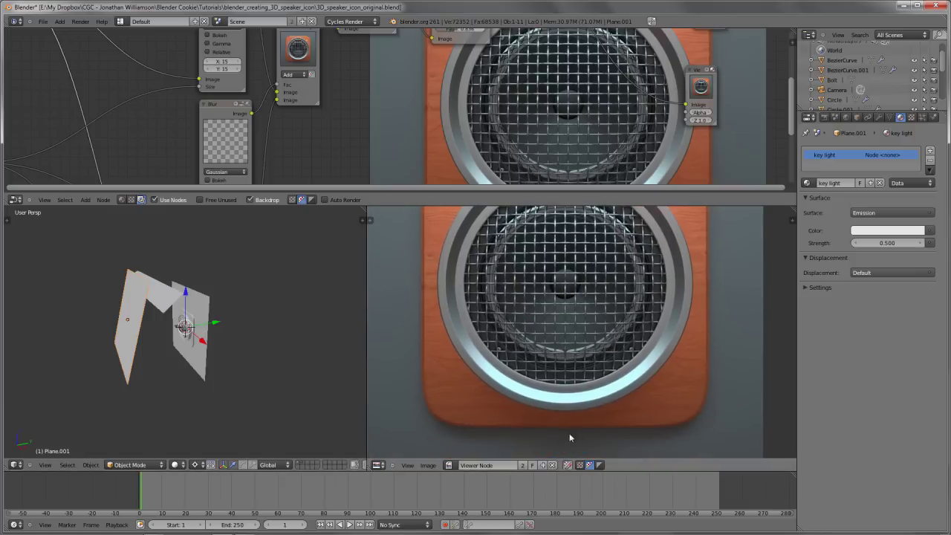
pyautogui.rightClick(165, 306)
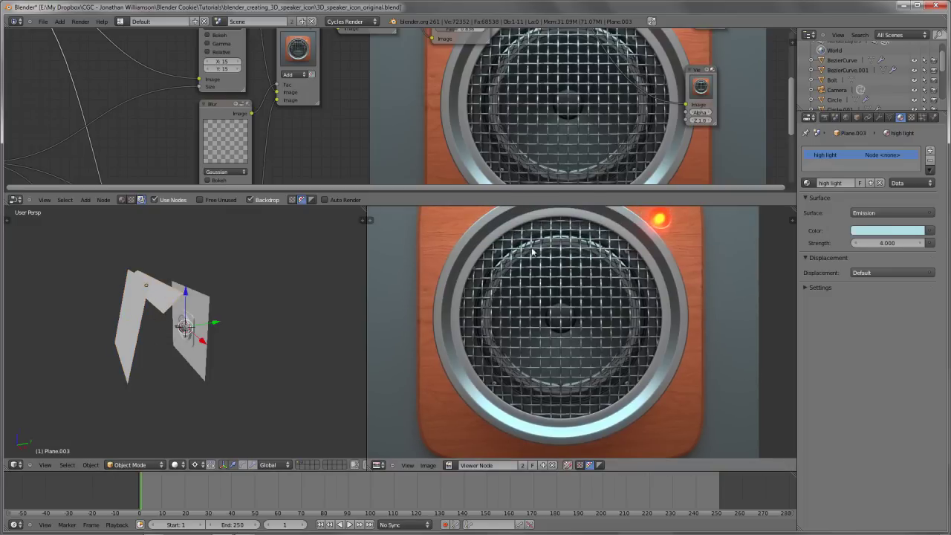
pyautogui.scroll(-2, 576, 332)
pyautogui.scroll(3, 588, 292)
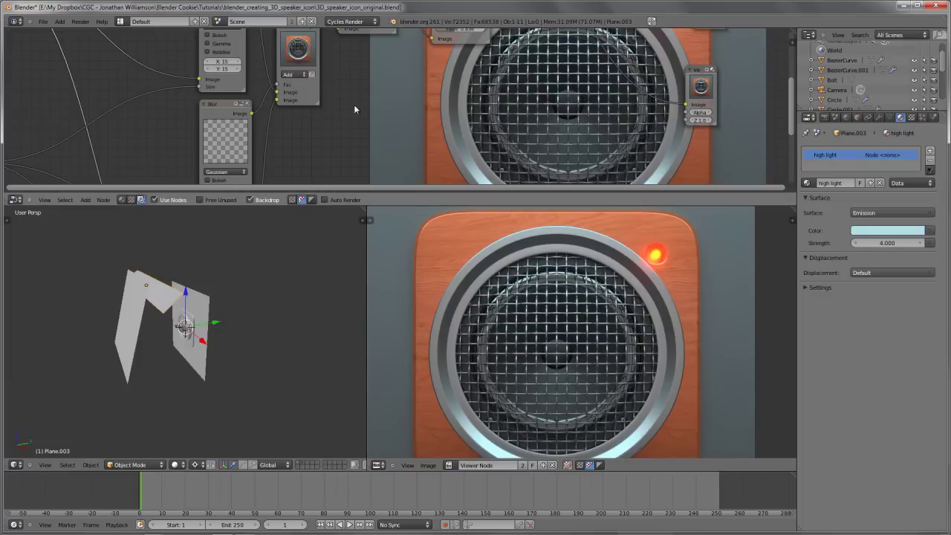
# Maximise the compositing node editor and examine the two Image input nodes and the Blur nodes they feed
pyautogui.hotkey('ctrl', 'Up')
pyautogui.press('Home')
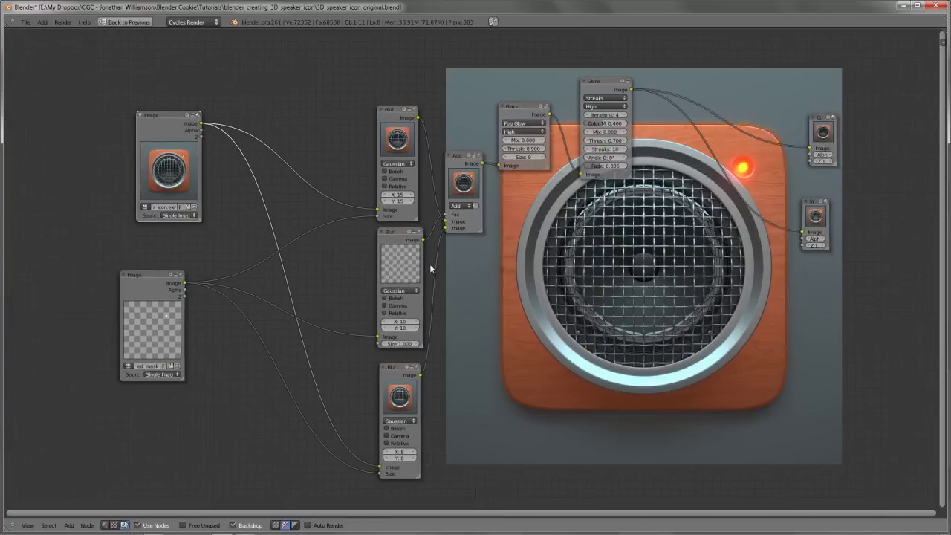
pyautogui.moveTo(90, 277); pyautogui.dragTo(108, 275)
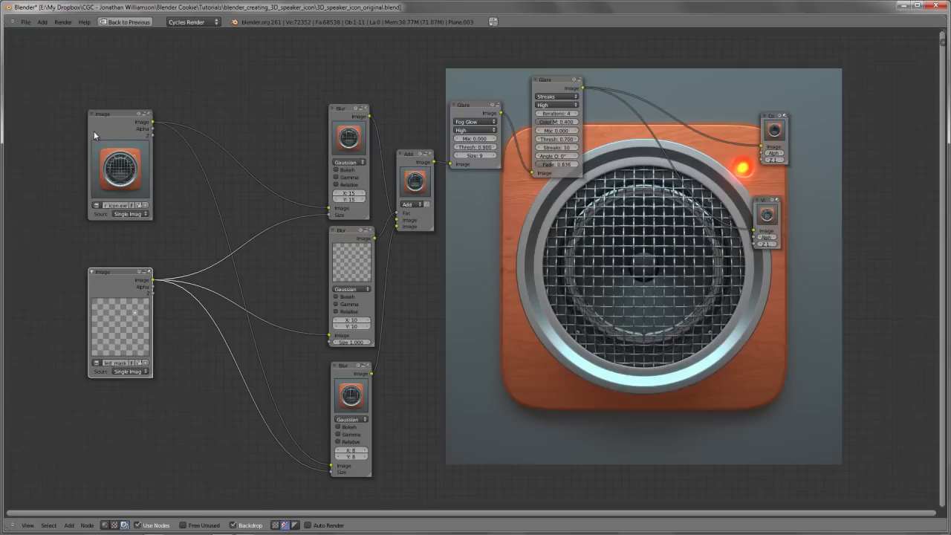
pyautogui.moveTo(102, 114); pyautogui.dragTo(119, 112)
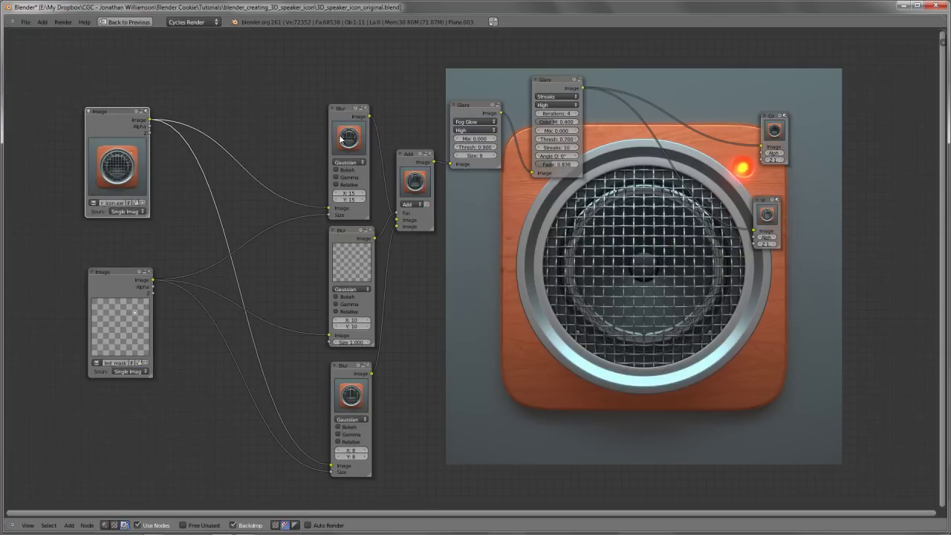
pyautogui.click(347, 117)
pyautogui.click(339, 233)
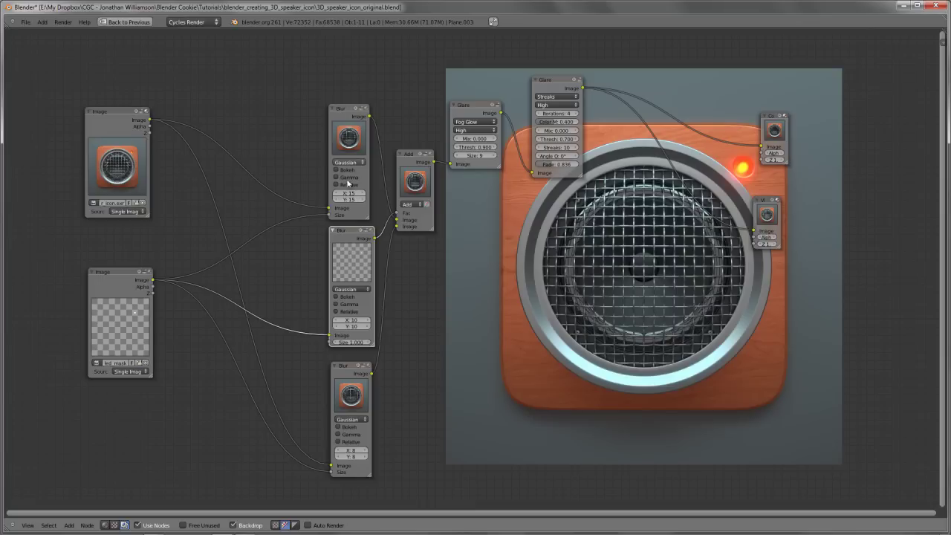
# Mark the Blur and Glare nodes with grease pencil strokes and remove the annotations
pyautogui.moveTo(369, 410)
pyautogui.mouseDown()
pyautogui.moveTo(407, 295)
pyautogui.moveTo(414, 223)
pyautogui.moveTo(381, 140)
pyautogui.moveTo(321, 203)
pyautogui.moveTo(310, 319)
pyautogui.moveTo(319, 402)
pyautogui.moveTo(344, 408)
pyautogui.moveTo(372, 400)
pyautogui.mouseUp()
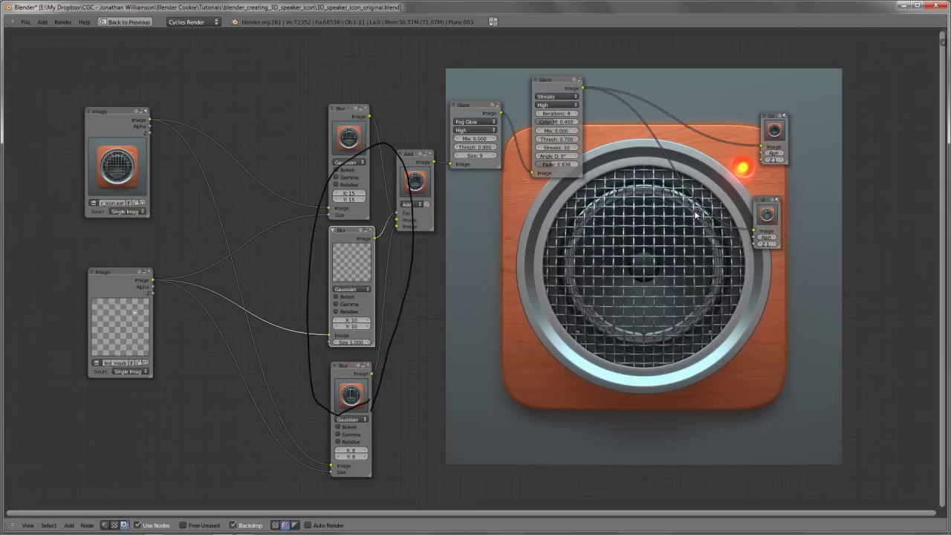
pyautogui.moveTo(384, 386)
pyautogui.mouseDown(button='right')
pyautogui.moveTo(371, 407)
pyautogui.moveTo(310, 317)
pyautogui.moveTo(321, 195)
pyautogui.mouseUp(button='right')
pyautogui.moveTo(505, 79)
pyautogui.mouseDown()
pyautogui.moveTo(463, 78)
pyautogui.moveTo(443, 162)
pyautogui.moveTo(585, 165)
pyautogui.moveTo(595, 104)
pyautogui.moveTo(485, 88)
pyautogui.mouseUp()
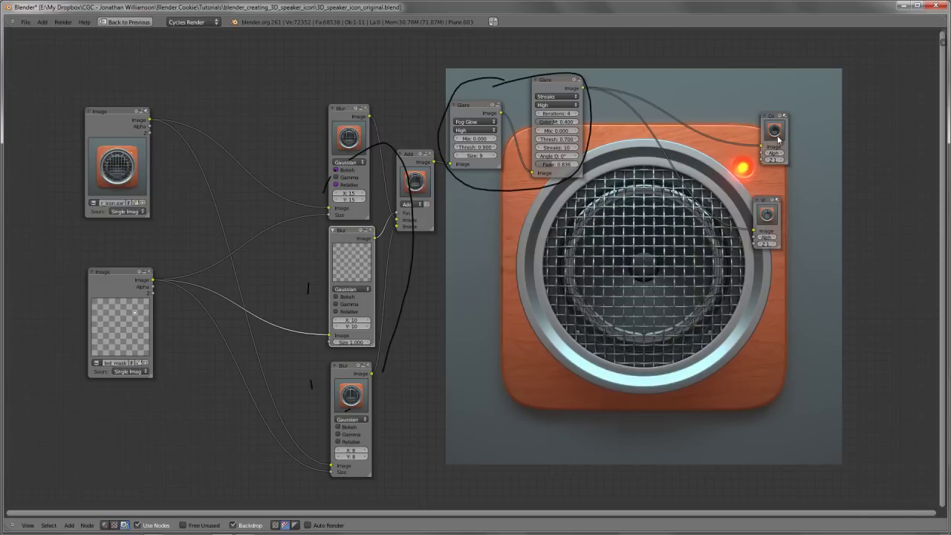
pyautogui.press('n')
pyautogui.click(881, 192)
pyautogui.press('n')
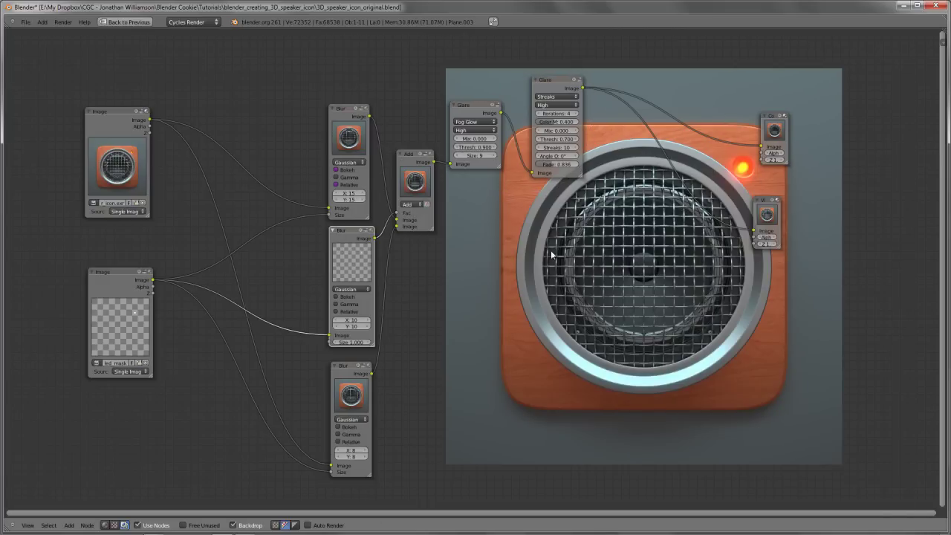
# Restore the multi-panel layout and start a new file from the startup scene
pyautogui.hotkey('ctrl', 'Up')
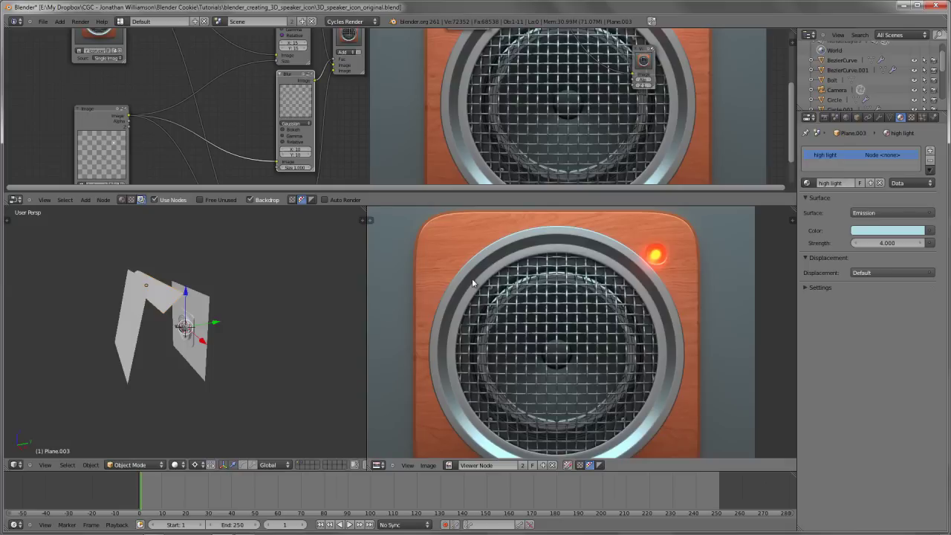
pyautogui.hotkey('ctrl', 'n')
pyautogui.click(472, 279)
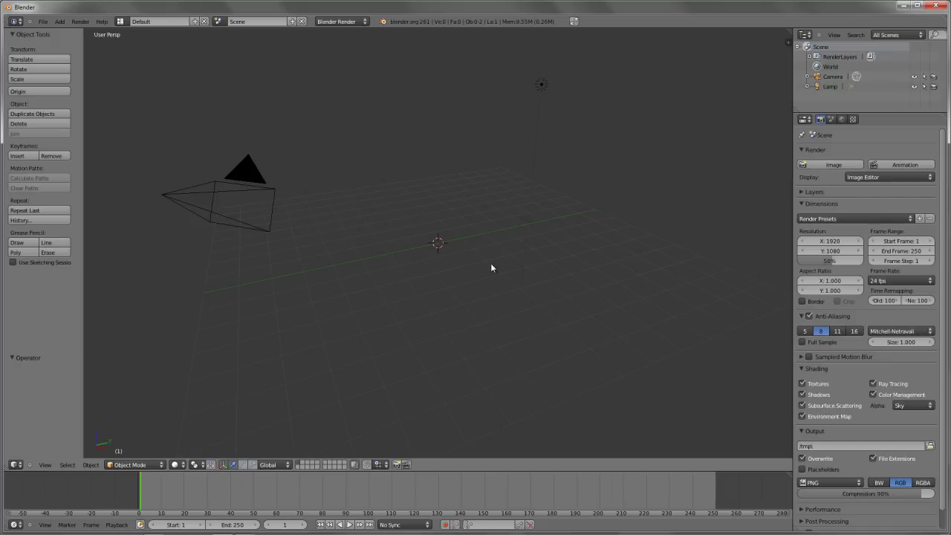
# Add a plane in front view and rotate its mesh 90° about the X axis in Edit Mode
pyautogui.press('KP_1')
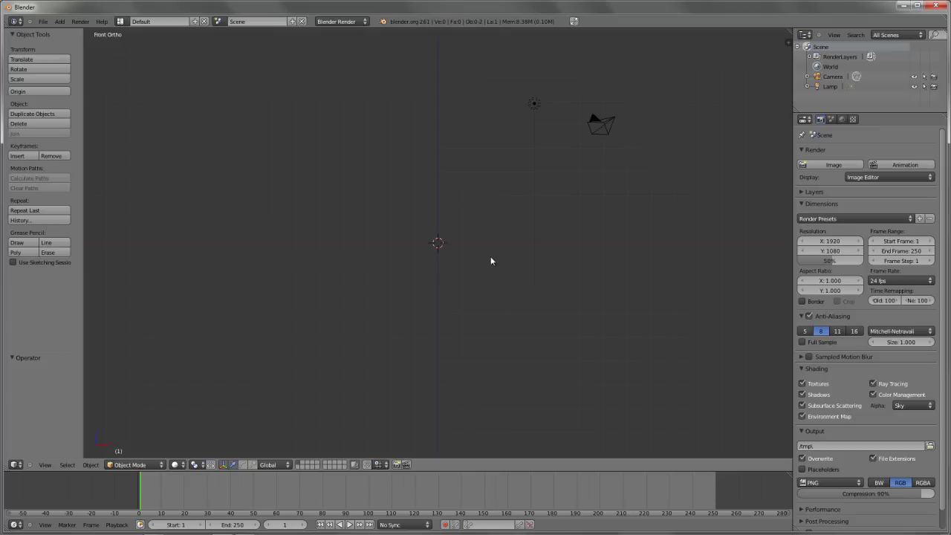
pyautogui.hotkey('shift', 'a')
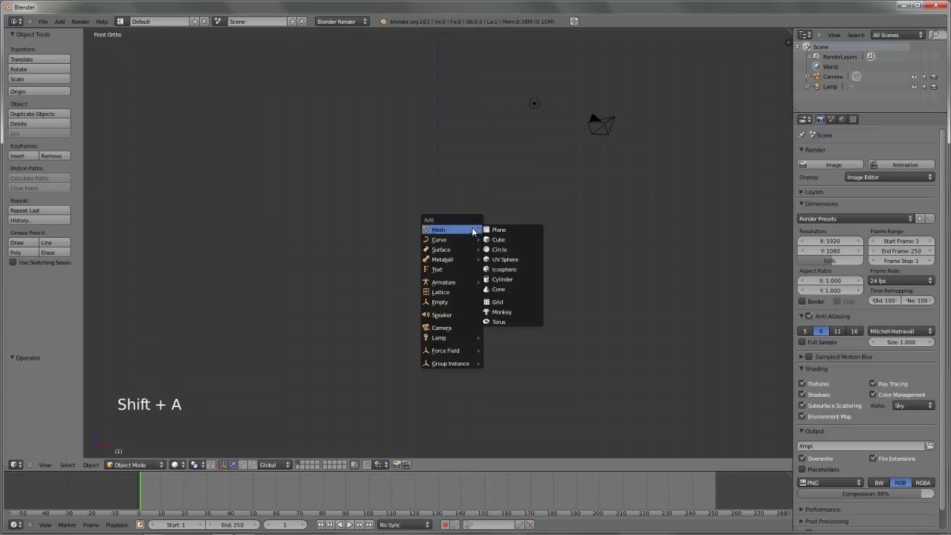
pyautogui.click(494, 229)
pyautogui.press('Tab')
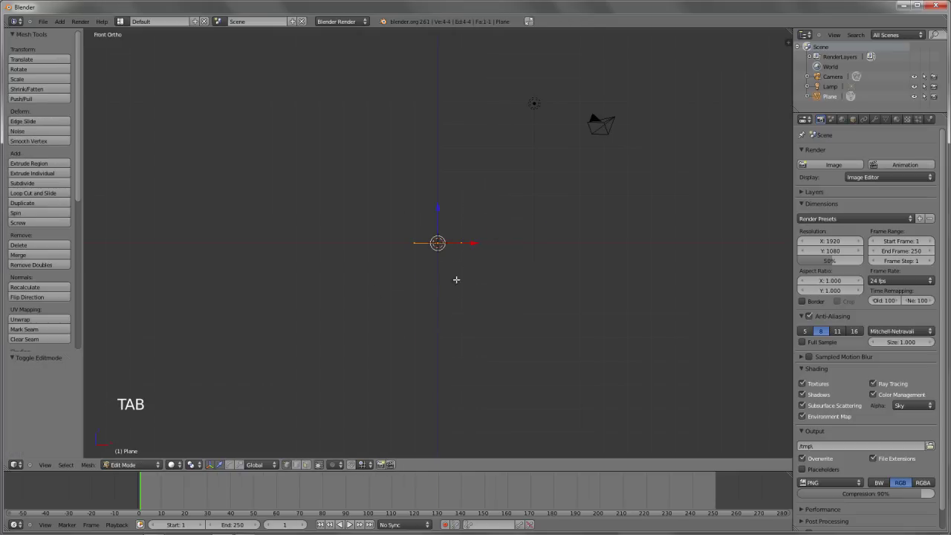
pyautogui.write('rx')
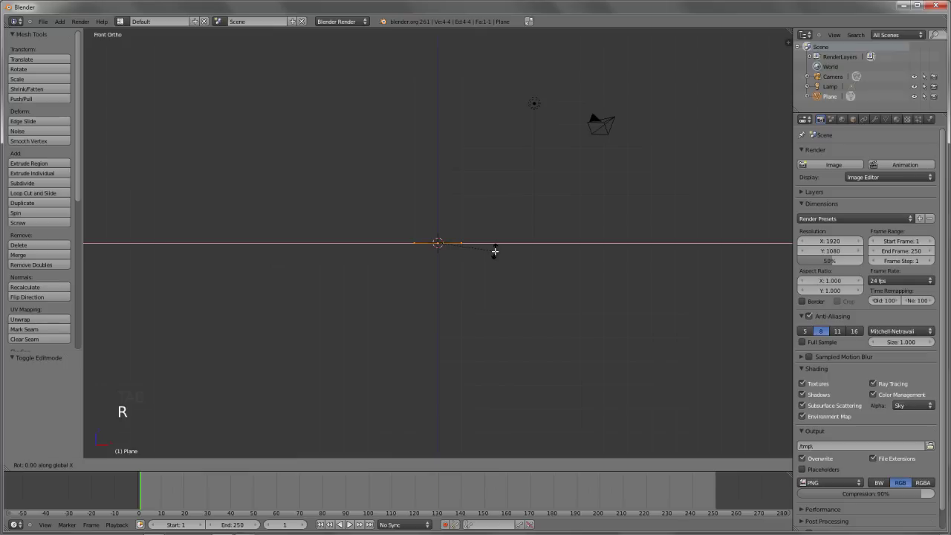
pyautogui.write('90')
pyautogui.press('Return')
pyautogui.scroll(7, 496, 252)
pyautogui.keyDown('shift'); pyautogui.moveTo(520, 242); pyautogui.dragTo(512, 246, button='middle'); pyautogui.keyUp('shift')
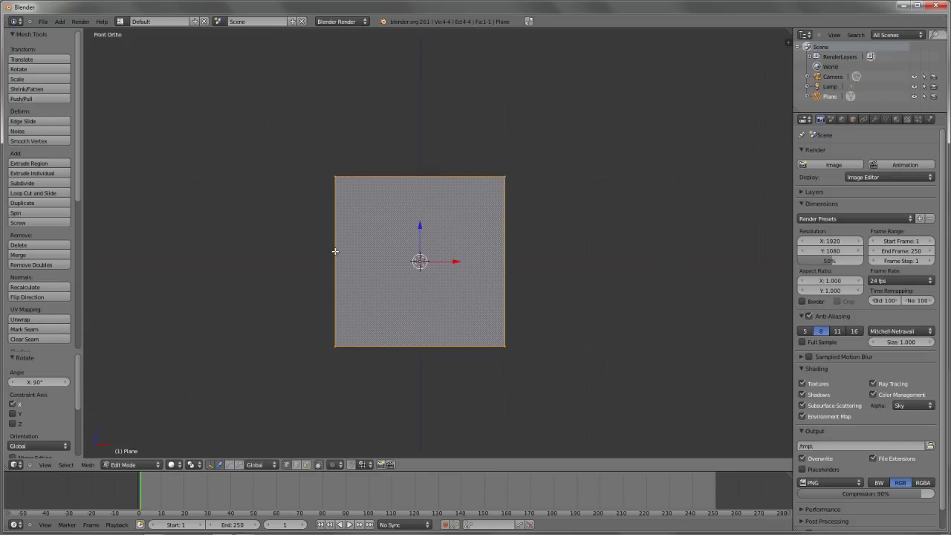
# Sketch grease pencil strokes over the plane and erase them
pyautogui.moveTo(335, 260)
pyautogui.mouseDown()
pyautogui.moveTo(341, 222)
pyautogui.moveTo(365, 187)
pyautogui.moveTo(391, 183)
pyautogui.mouseUp()
pyautogui.moveTo(391, 183); pyautogui.dragTo(330, 224, button='right')
pyautogui.press('d')
pyautogui.press('d')
pyautogui.press('d')
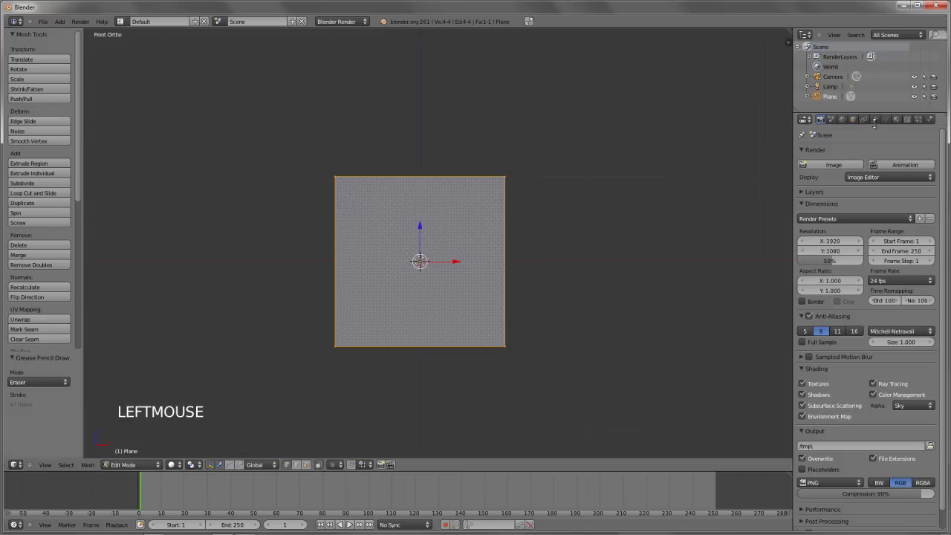
# Add a Subdivision Surface modifier to the plane with View and Render subdivisions set to 3
pyautogui.click(874, 120)
pyautogui.press('Tab')
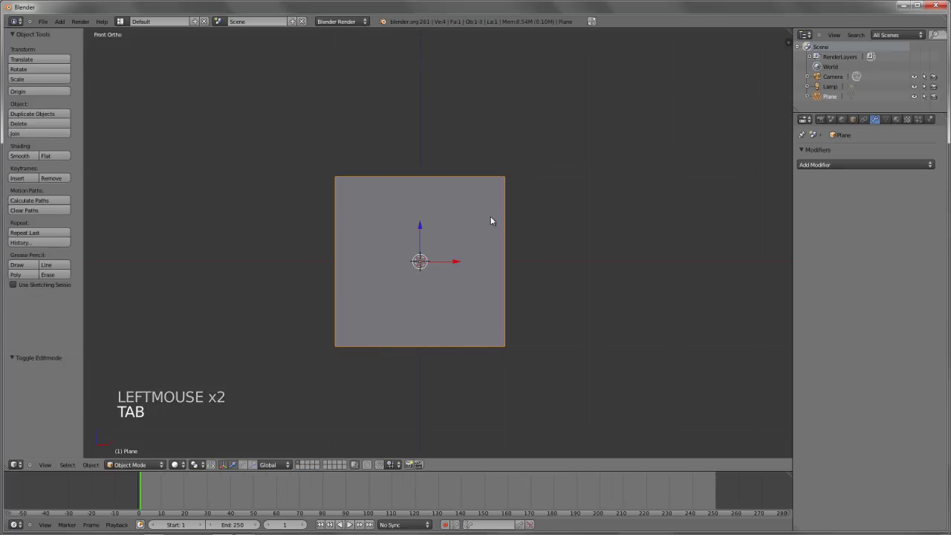
pyautogui.click(863, 165)
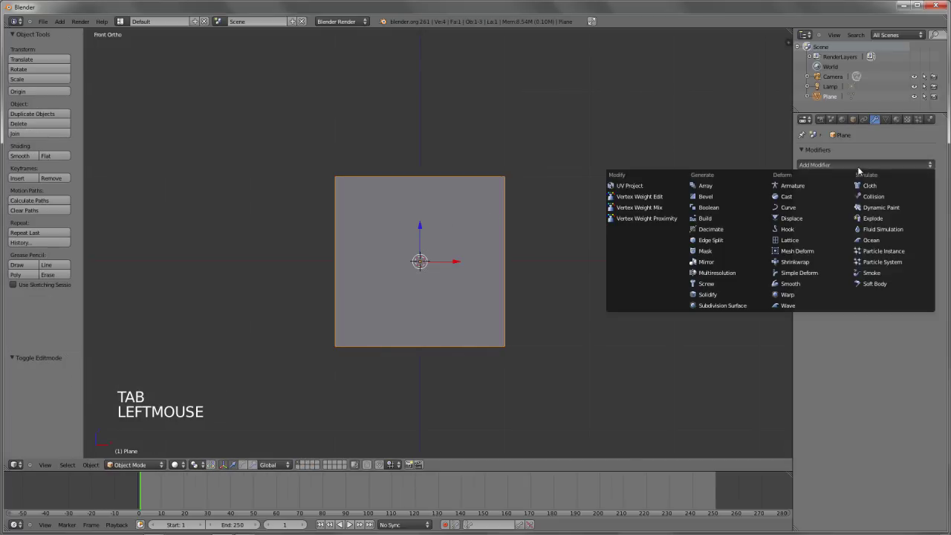
pyautogui.click(714, 305)
pyautogui.click(857, 234)
pyautogui.click(857, 234)
# Subdivide the plane's mesh with the number of cuts set to 2
pyautogui.press('Tab')
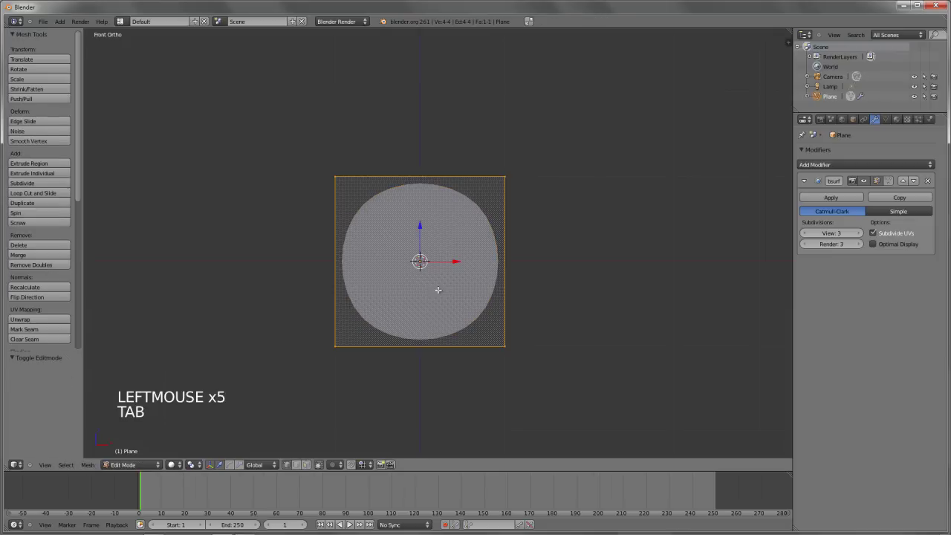
pyautogui.press('w')
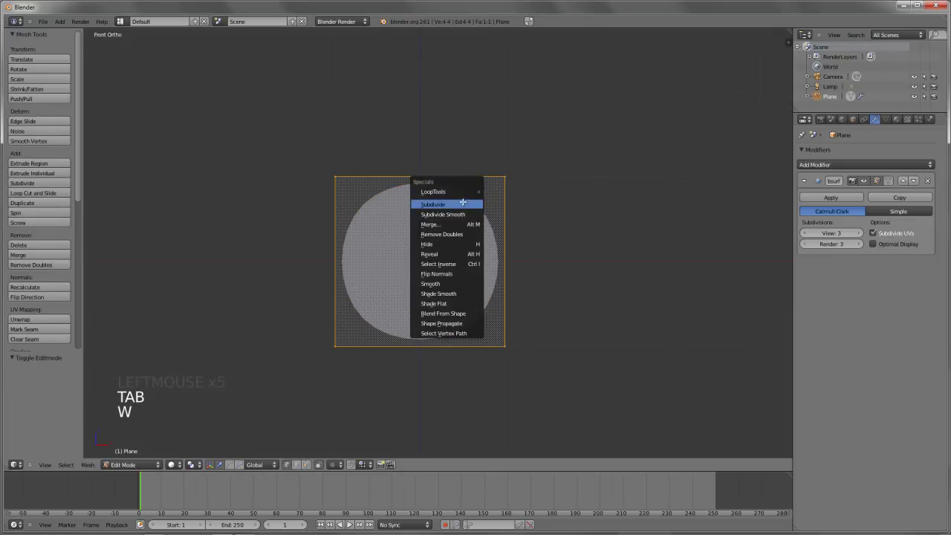
pyautogui.click(463, 201)
pyautogui.click(59, 383)
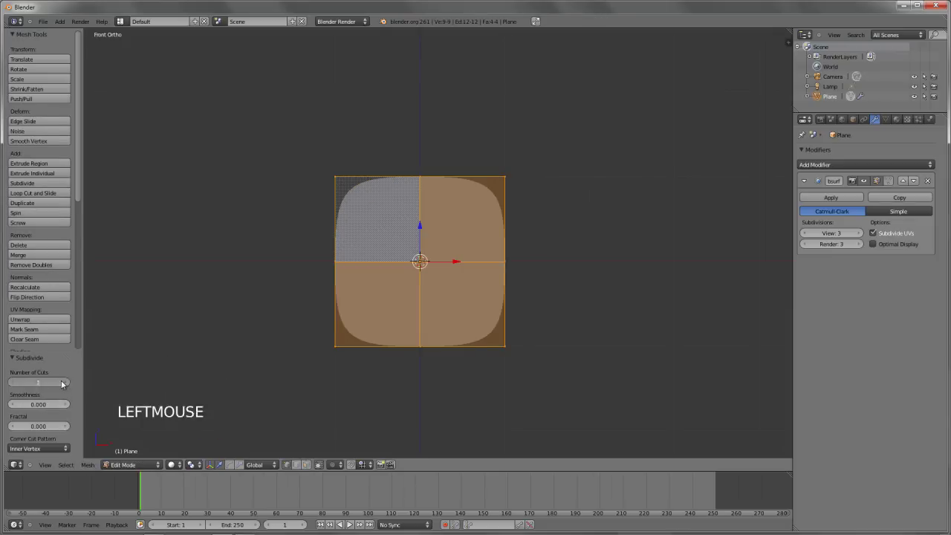
# In Object Mode, annotate the plane's left edge and upper-left rounded corner with grease pencil strokes
pyautogui.scroll(2, 319, 269)
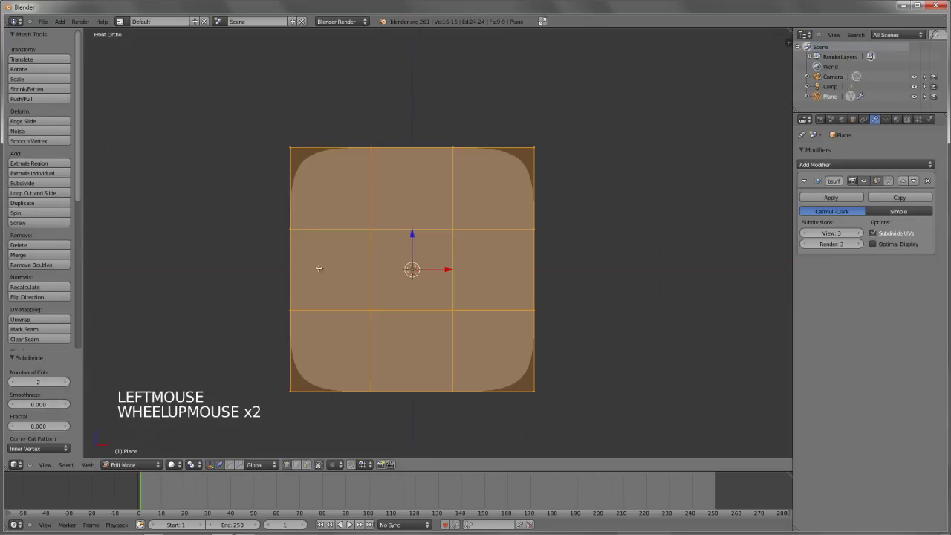
pyautogui.press('Tab')
pyautogui.press('d')
pyautogui.keyDown('ctrl'); pyautogui.click(291, 228); pyautogui.keyUp('ctrl')
pyautogui.moveTo(292, 304); pyautogui.dragTo(290, 314)
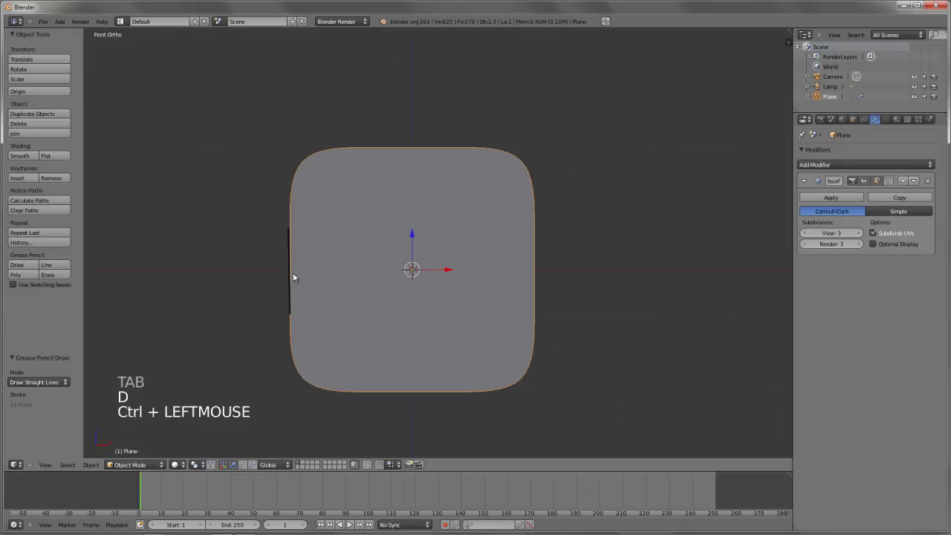
pyautogui.moveTo(303, 171); pyautogui.dragTo(354, 158)
# Subdivide the whole plane mesh again with one cut to tighten its corners, and return to Object Mode
pyautogui.press('Tab')
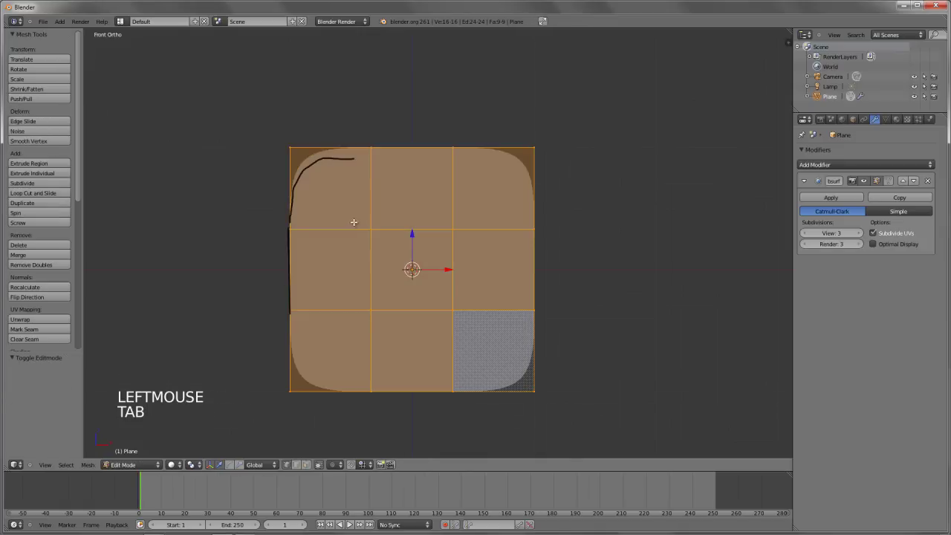
pyautogui.press('w')
pyautogui.click(425, 240)
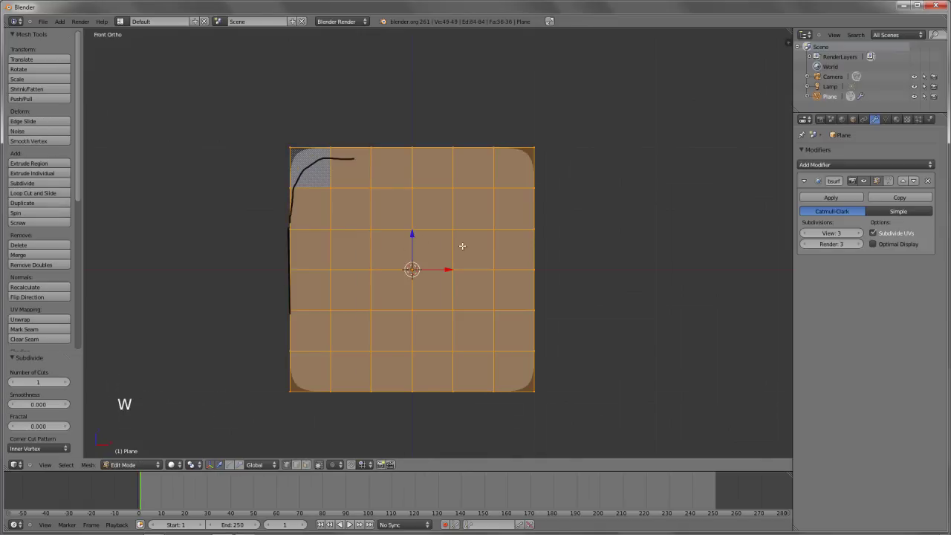
pyautogui.press('Tab')
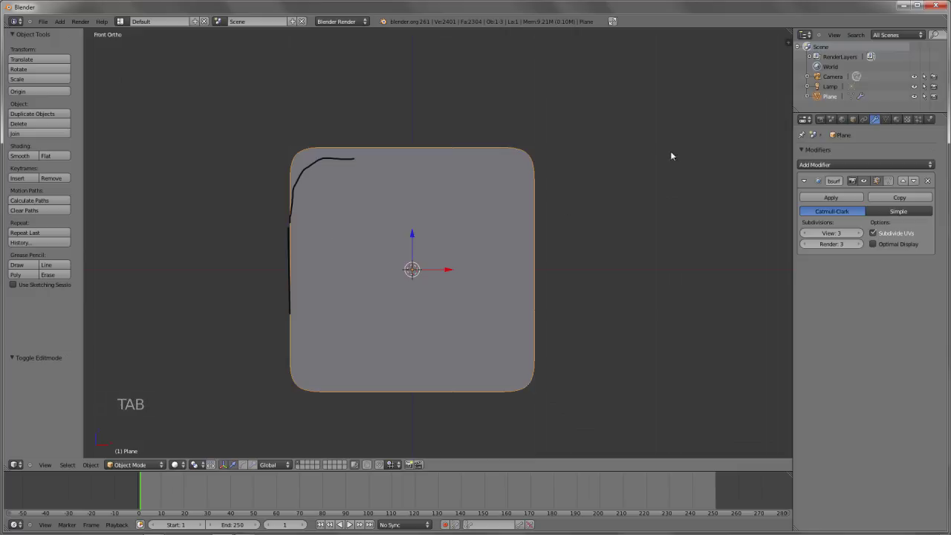
# Delete the grease pencil annotation drawn over the plane
pyautogui.press('n')
pyautogui.click(725, 122)
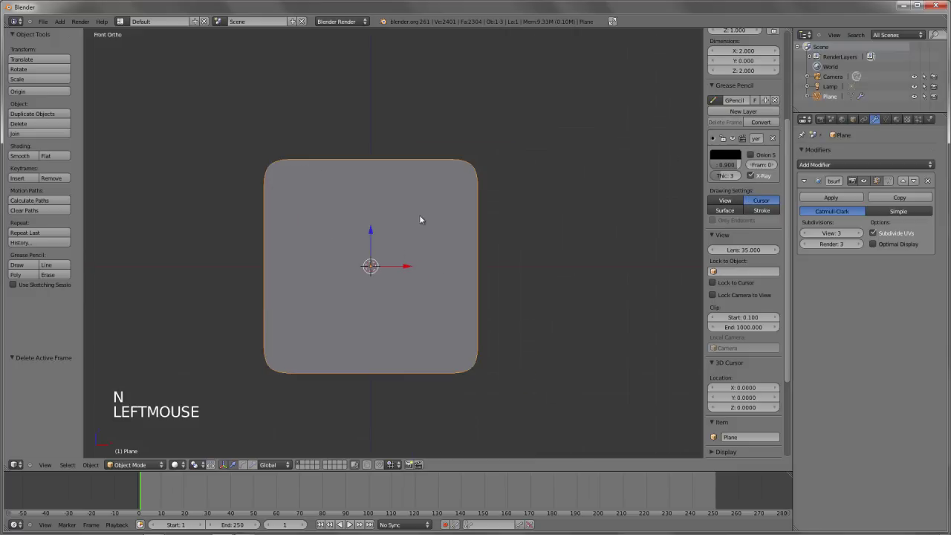
pyautogui.press('n')
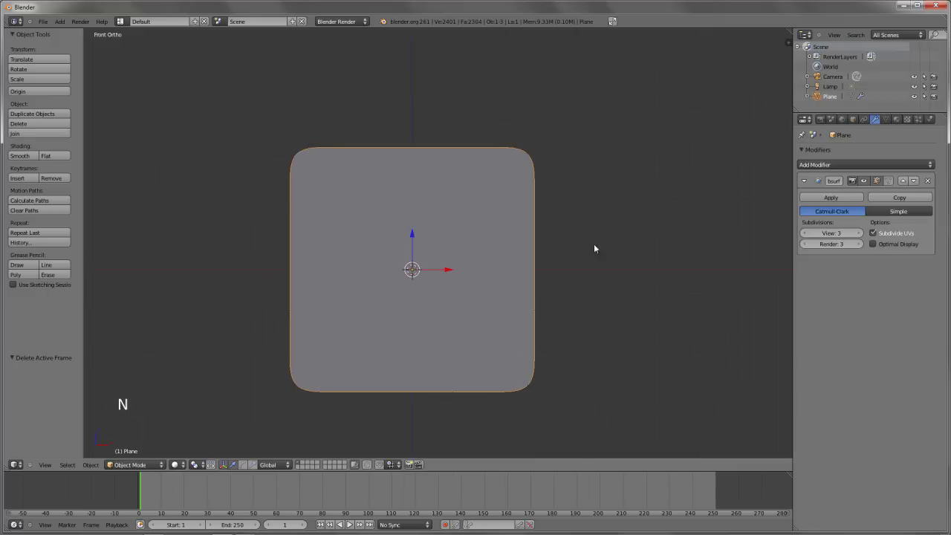
# In Edit Mode, extrude the whole plane mesh about 0.3 units along Y to give it thickness
pyautogui.press('Tab')
pyautogui.moveTo(462, 244); pyautogui.dragTo(422, 299, button='middle')
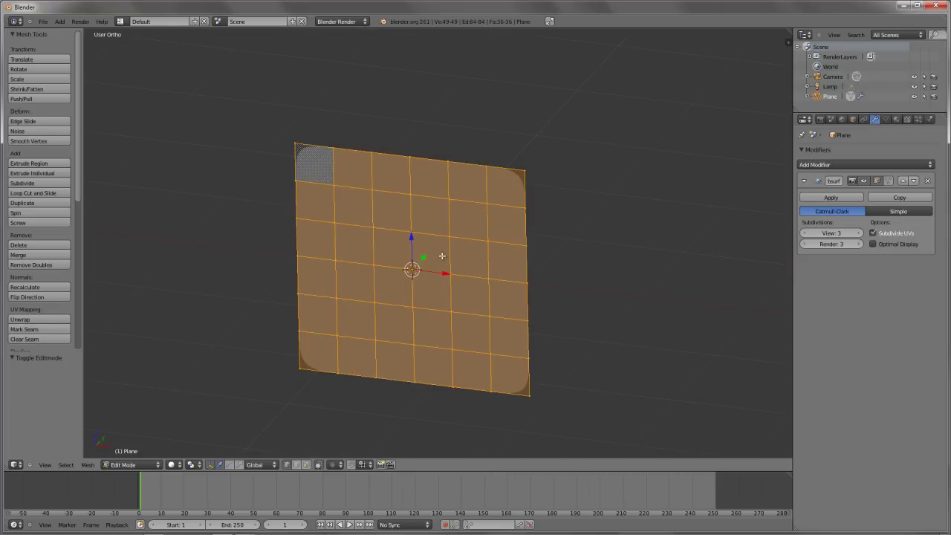
pyautogui.press('KP_3')
pyautogui.scroll(1, 457, 234)
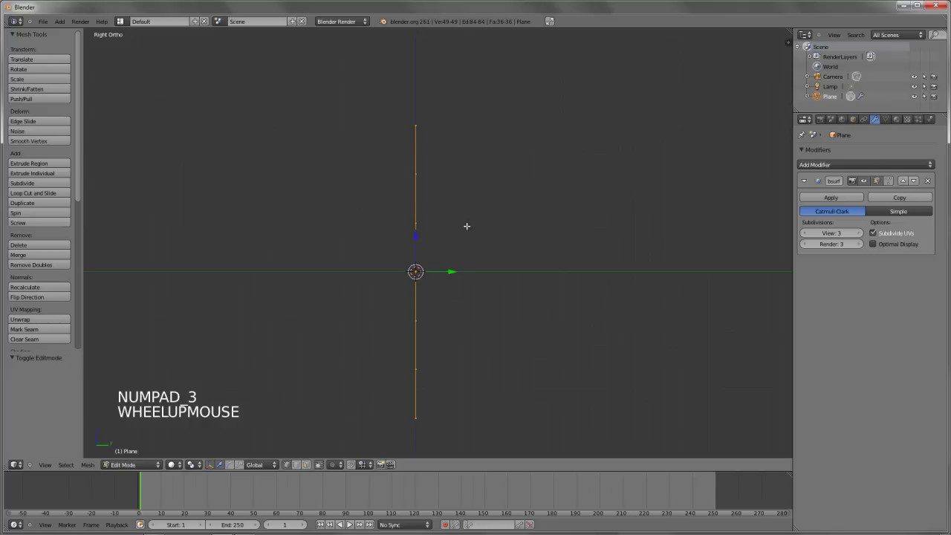
pyautogui.press('e')
pyautogui.press('e')
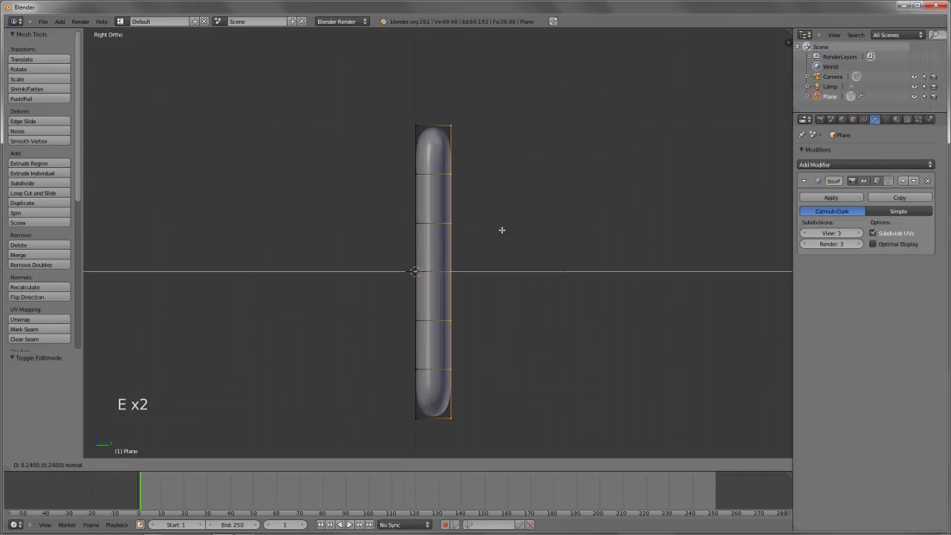
pyautogui.keyDown('ctrl'); pyautogui.click(504, 231); pyautogui.keyUp('ctrl')
# Delete the faces on the back side of the extruded mesh, leaving the back open
pyautogui.moveTo(493, 270); pyautogui.dragTo(463, 187, button='middle')
pyautogui.press('a')
pyautogui.press('KP_3')
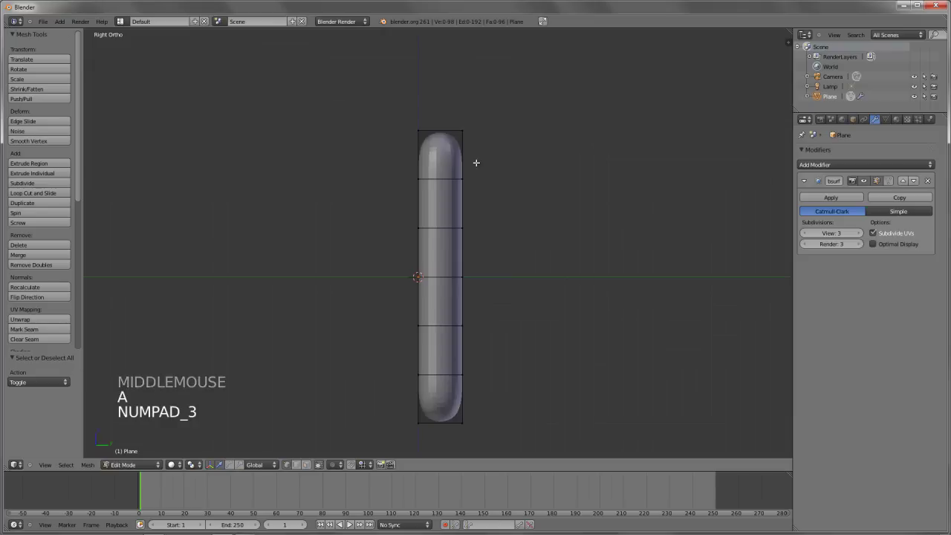
pyautogui.press('z')
pyautogui.press('b')
pyautogui.moveTo(452, 85); pyautogui.dragTo(526, 435)
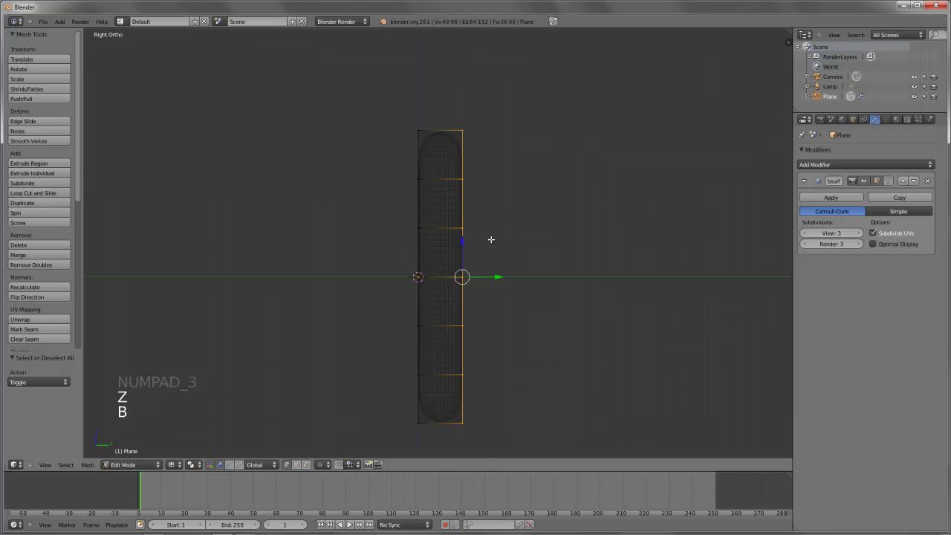
pyautogui.press('x')
pyautogui.click(487, 262)
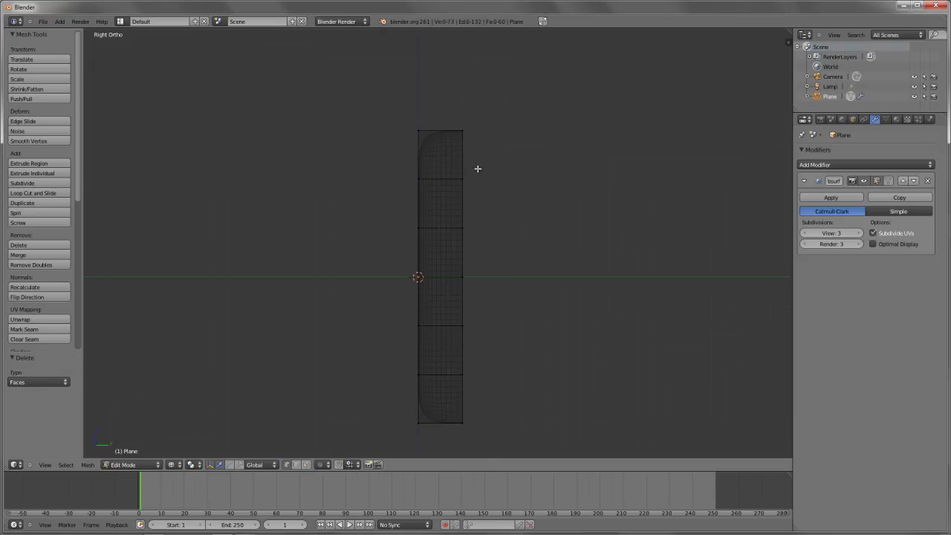
# Annotate the upper front corner in side view with straight grease pencil lines marking one vertical and one horizontal loop position
pyautogui.keyDown('shift'); pyautogui.moveTo(478, 168); pyautogui.dragTo(476, 278, button='middle'); pyautogui.keyUp('shift')
pyautogui.scroll(7, 476, 278)
pyautogui.press('d')
pyautogui.keyDown('ctrl'); pyautogui.moveTo(439, 233); pyautogui.dragTo(445, 400); pyautogui.keyUp('ctrl')
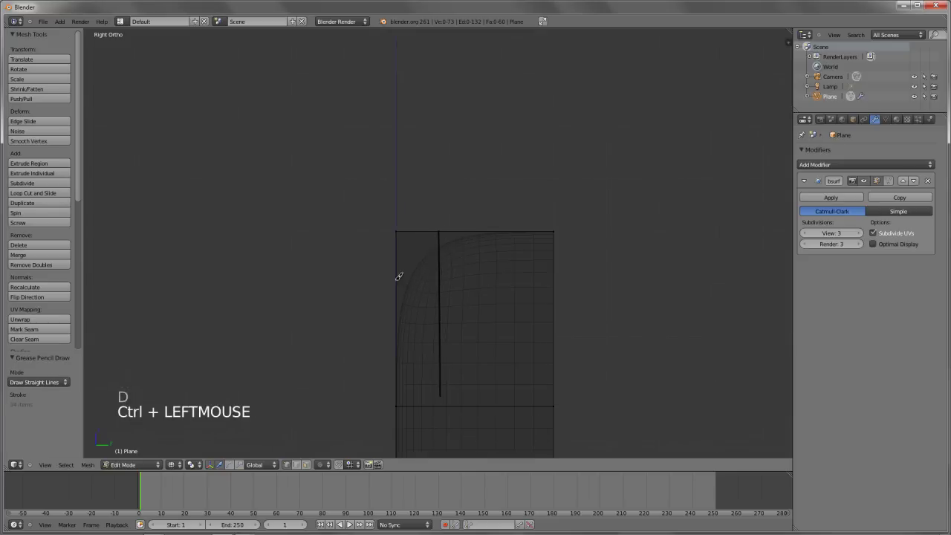
pyautogui.keyDown('ctrl'); pyautogui.moveTo(399, 276); pyautogui.dragTo(557, 277); pyautogui.keyUp('ctrl')
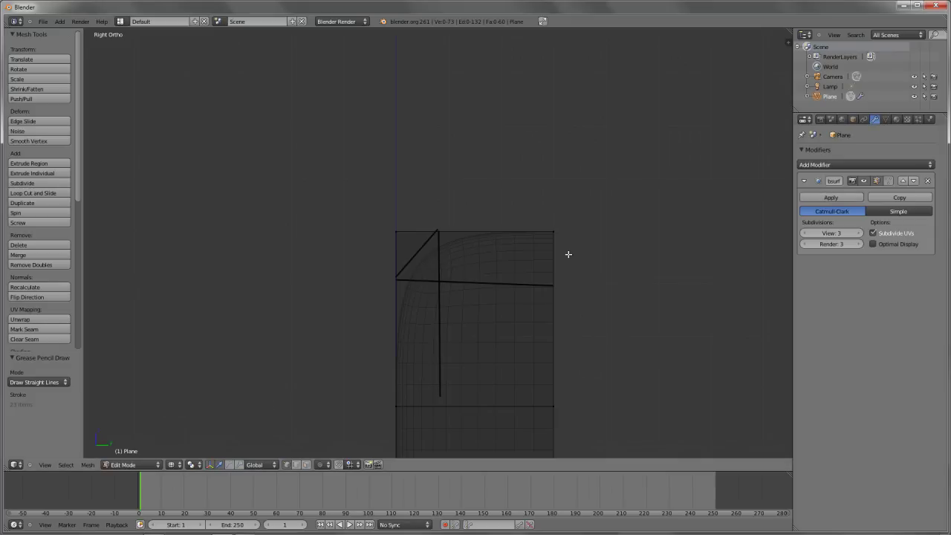
# Delete the grease pencil lines drawn over the upper front corner
pyautogui.press('n')
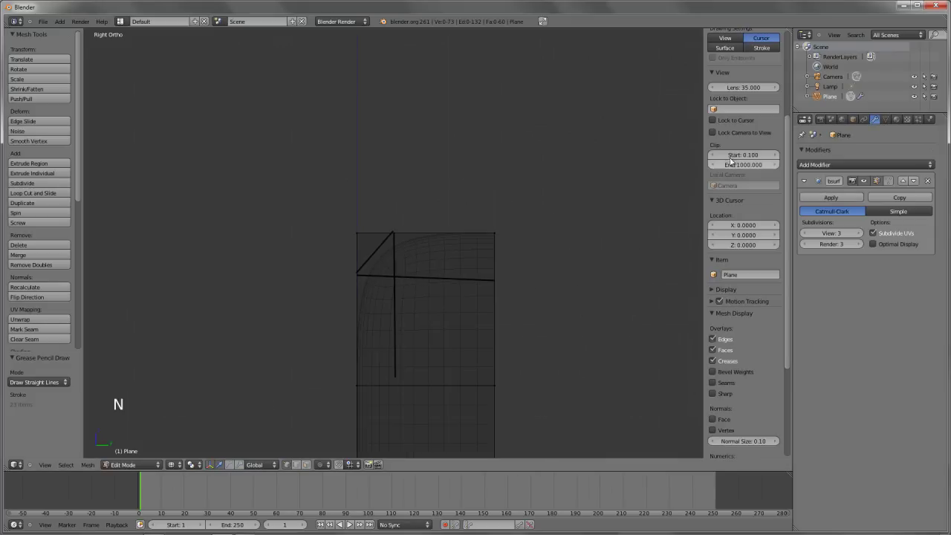
pyautogui.scroll(10, 736, 149)
pyautogui.click(732, 102)
# Add a loop cut around the mesh's side walls and position it at about Y 0.1
pyautogui.keyDown('shift'); pyautogui.moveTo(457, 281); pyautogui.dragTo(468, 268, button='middle'); pyautogui.keyUp('shift')
pyautogui.hotkey('ctrl', 'r')
pyautogui.click(459, 216)
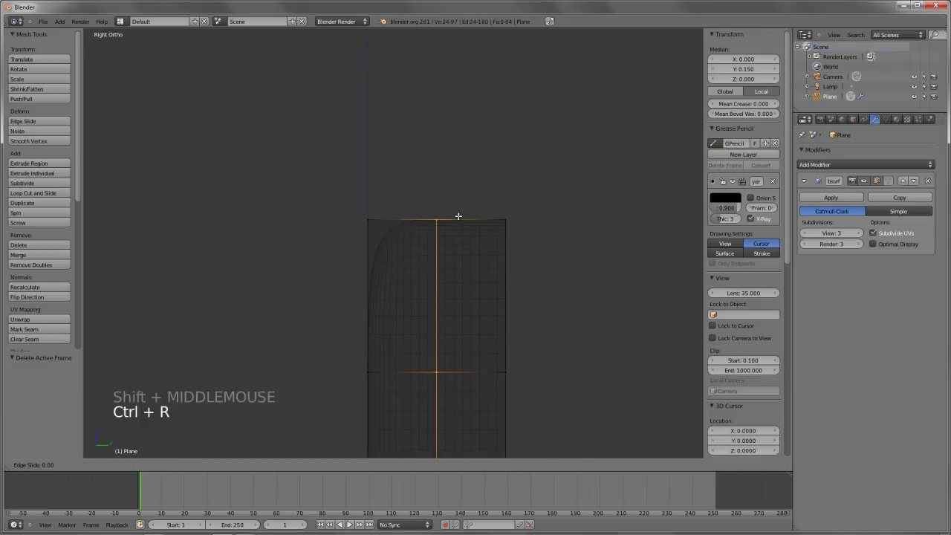
pyautogui.keyDown('ctrl'); pyautogui.click(376, 236); pyautogui.keyUp('ctrl')
pyautogui.press('g')
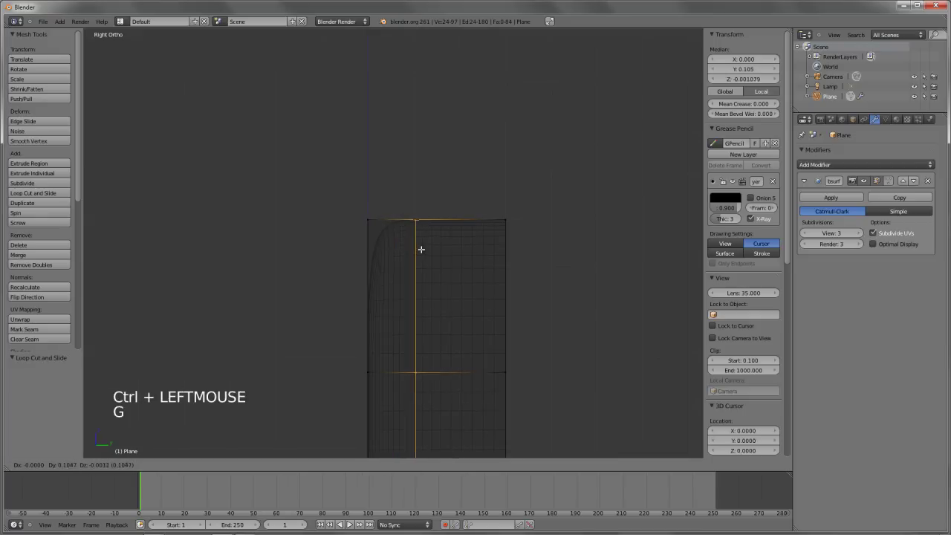
pyautogui.click(421, 247)
# Try a horizontal loop cut at Z 0.9 near the upper edge, and undo it
pyautogui.scroll(2, 416, 268)
pyautogui.press('a')
pyautogui.hotkey('ctrl', 'r')
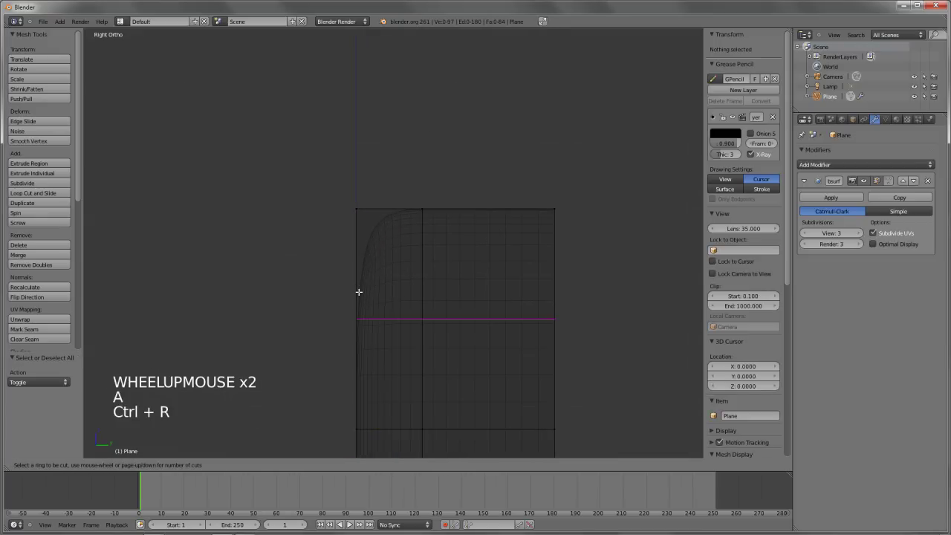
pyautogui.click(363, 288)
pyautogui.keyDown('ctrl'); pyautogui.click(376, 249); pyautogui.keyUp('ctrl')
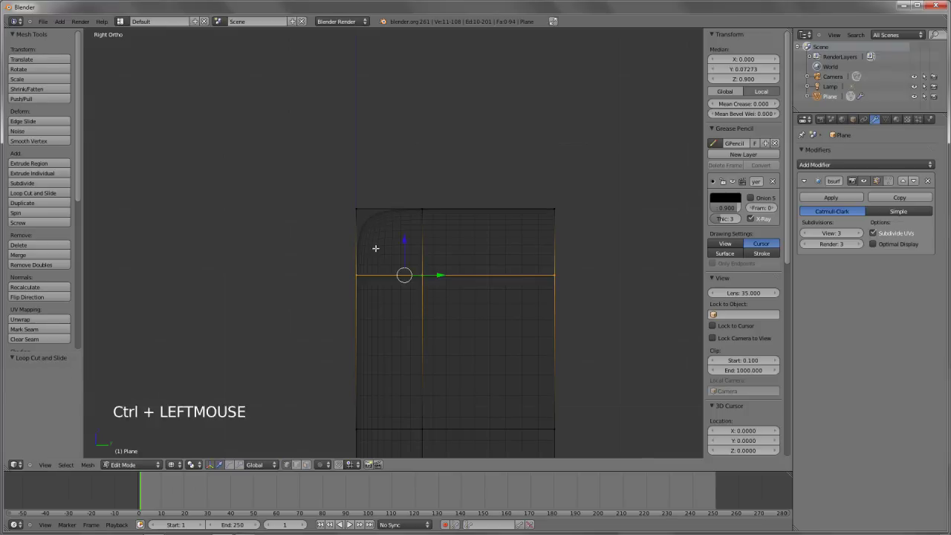
pyautogui.scroll(-5, 406, 275)
pyautogui.hotkey('ctrl', 'z')
# Examine the rounding of the upper front corner in solid and wireframe shading
pyautogui.moveTo(406, 270); pyautogui.dragTo(393, 287, button='middle')
pyautogui.press('z')
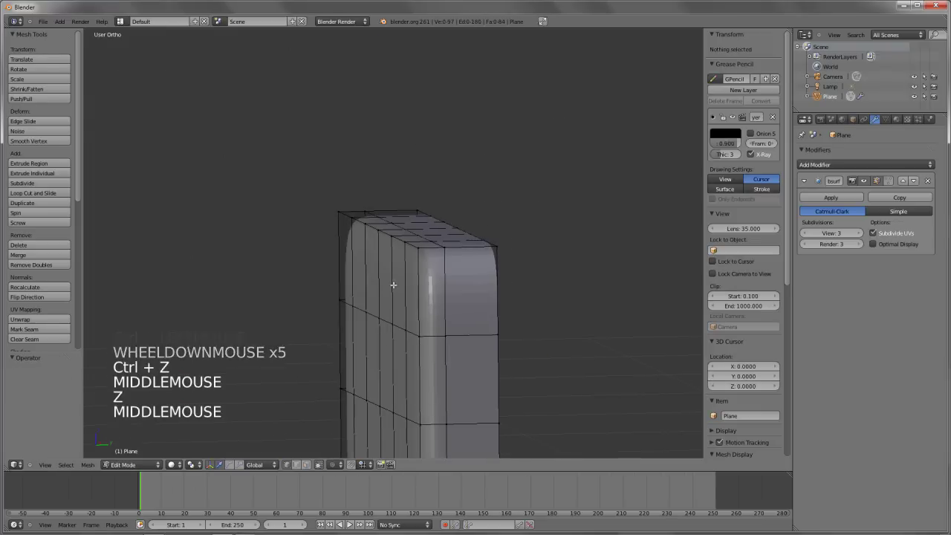
pyautogui.scroll(3, 440, 279)
pyautogui.press('KP_3')
pyautogui.press('z')
pyautogui.scroll(3, 387, 281)
pyautogui.scroll(-3, 409, 257)
pyautogui.scroll(2, 408, 257)
pyautogui.scroll(-2, 408, 258)
pyautogui.scroll(-2, 391, 290)
# Box-select all vertices of the front face in the wireframe side view
pyautogui.keyDown('shift'); pyautogui.moveTo(391, 289); pyautogui.dragTo(406, 241, button='middle'); pyautogui.keyUp('shift')
pyautogui.scroll(-7, 403, 258)
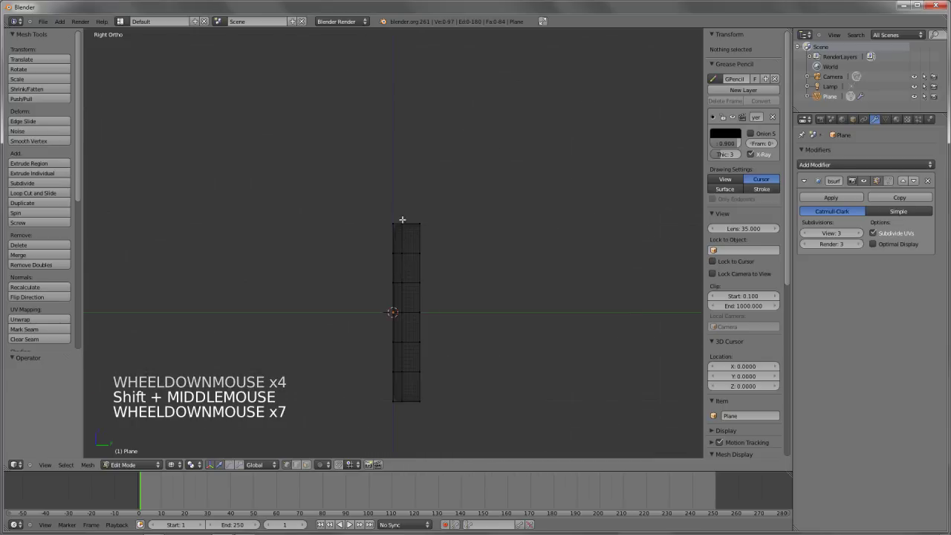
pyautogui.press('b')
pyautogui.moveTo(399, 200); pyautogui.dragTo(256, 438)
pyautogui.press('KP_1')
pyautogui.scroll(5, 552, 249)
pyautogui.keyDown('shift'); pyautogui.moveTo(552, 249); pyautogui.dragTo(388, 314, button='middle'); pyautogui.keyUp('shift')
pyautogui.scroll(-3, 389, 314)
pyautogui.scroll(4, 538, 290)
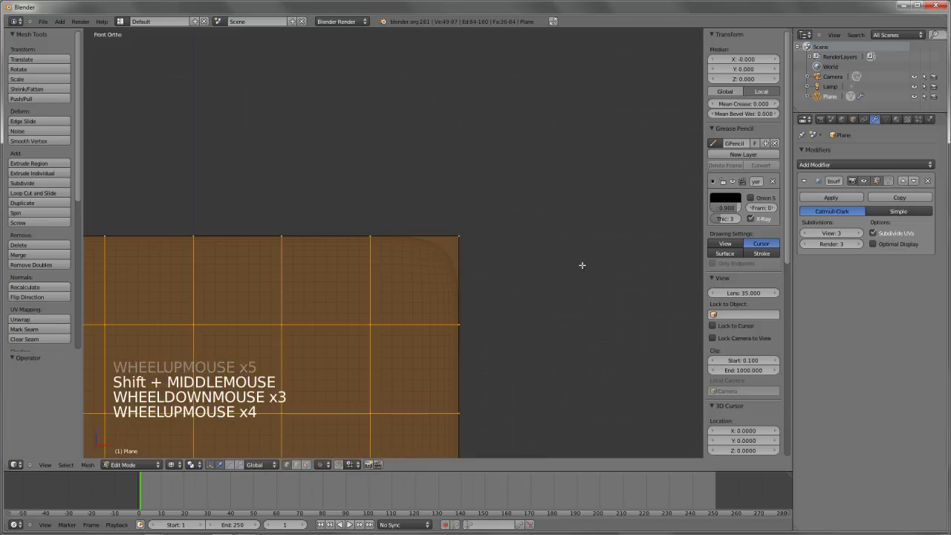
# Try extruding the front faces in place, test-move the extruded faces, and undo the extrusion
pyautogui.press('e')
pyautogui.press('e')
pyautogui.press('e')
pyautogui.press('e')
pyautogui.press('e')
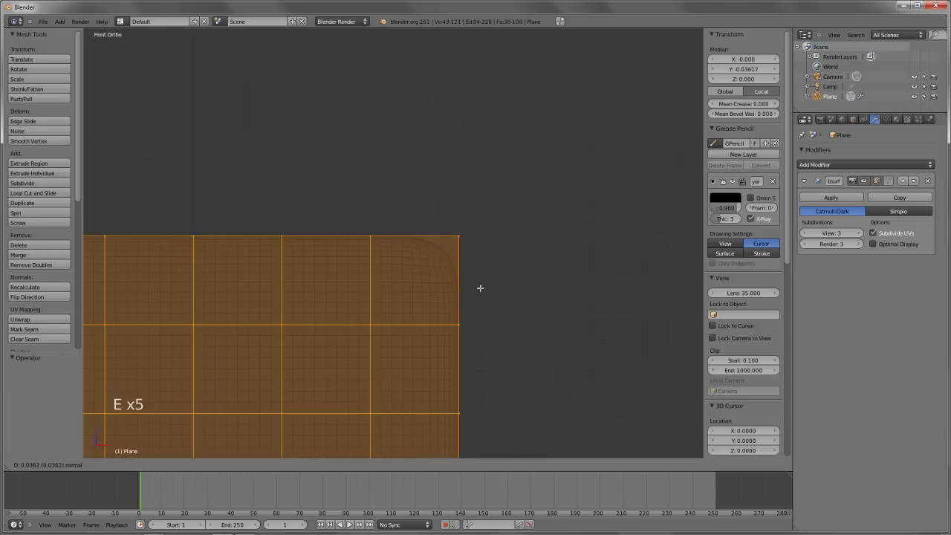
pyautogui.rightClick(495, 288)
pyautogui.scroll(-3, 498, 272)
pyautogui.moveTo(499, 273); pyautogui.dragTo(456, 319, button='middle')
pyautogui.press('g')
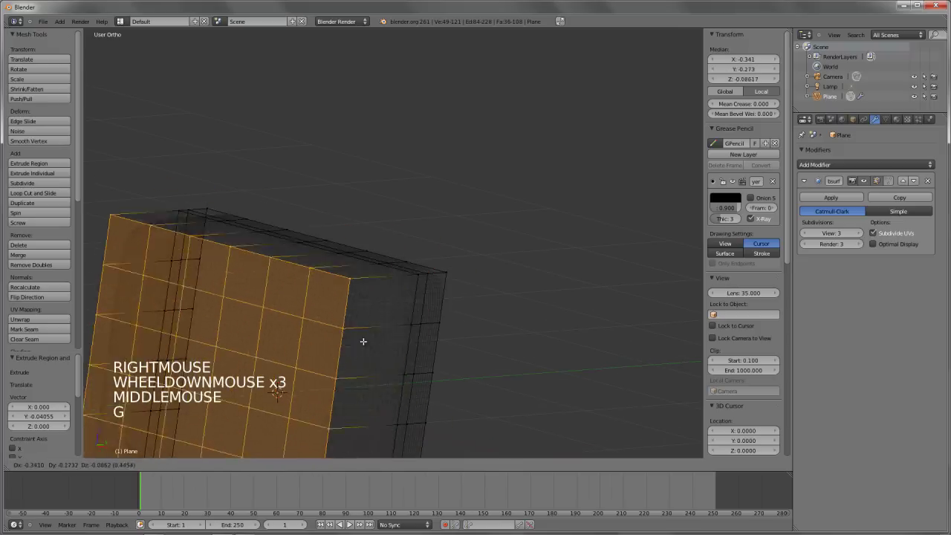
pyautogui.rightClick(466, 323)
pyautogui.press('z')
pyautogui.press('g')
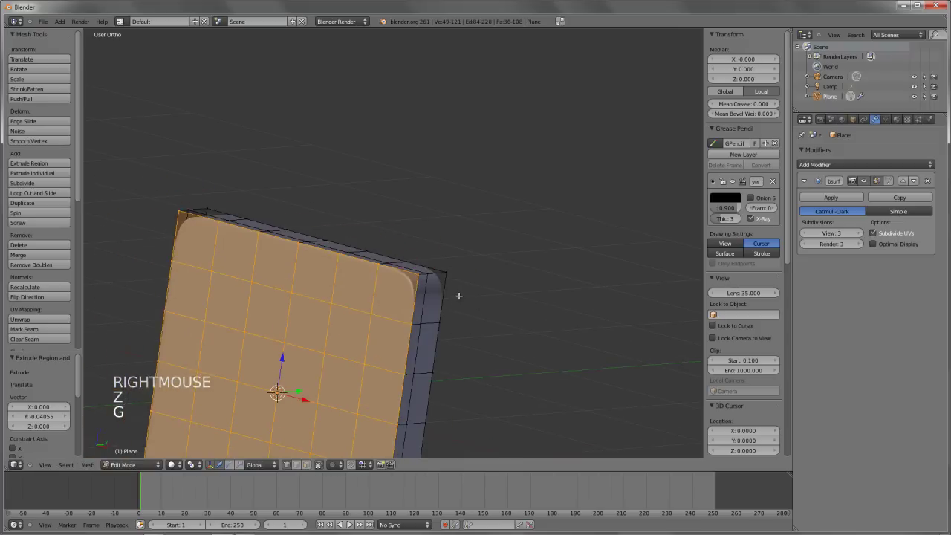
pyautogui.hotkey('ctrl', 'z')
# Extrude the front faces in place with no offset, cancelling a test move of the duplicate faces
pyautogui.press('e')
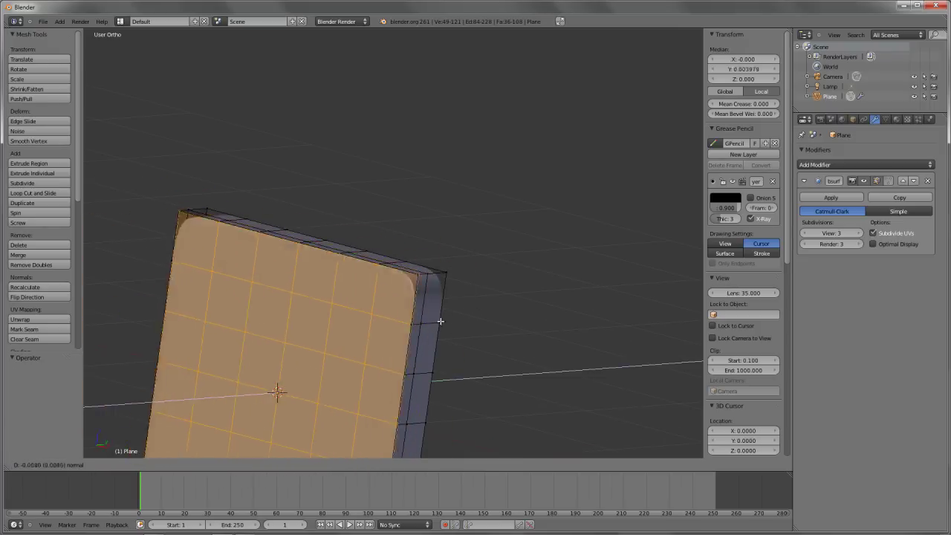
pyautogui.rightClick(431, 321)
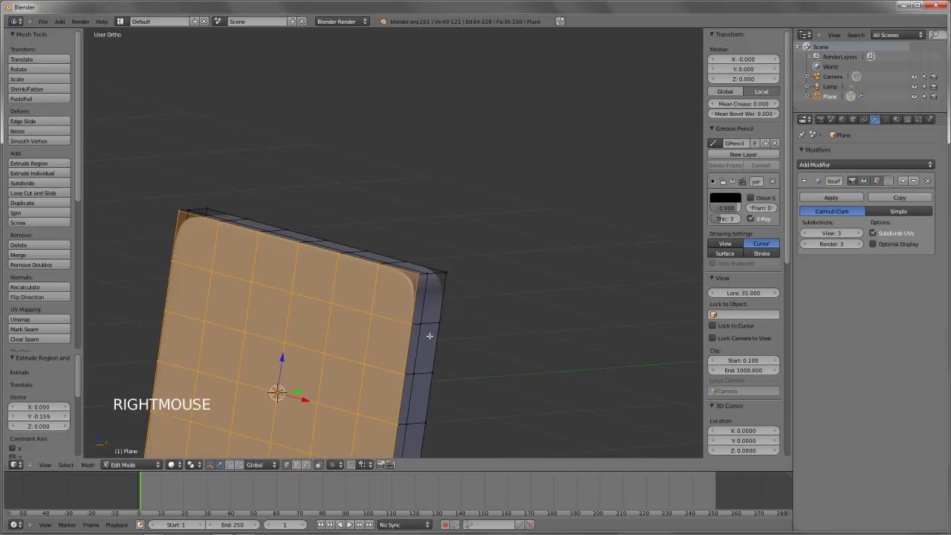
pyautogui.keyDown('shift'); pyautogui.moveTo(431, 334); pyautogui.dragTo(459, 302, button='middle'); pyautogui.keyUp('shift')
pyautogui.scroll(4, 459, 301)
pyautogui.press('g')
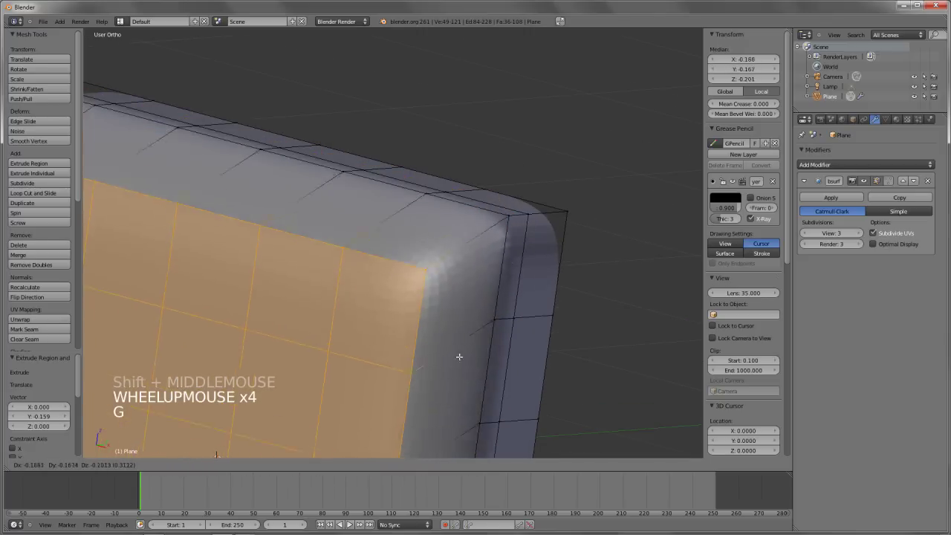
pyautogui.rightClick(511, 291)
# Scale the extruded front faces to 0.9 to form an inset border
pyautogui.press('KP_1')
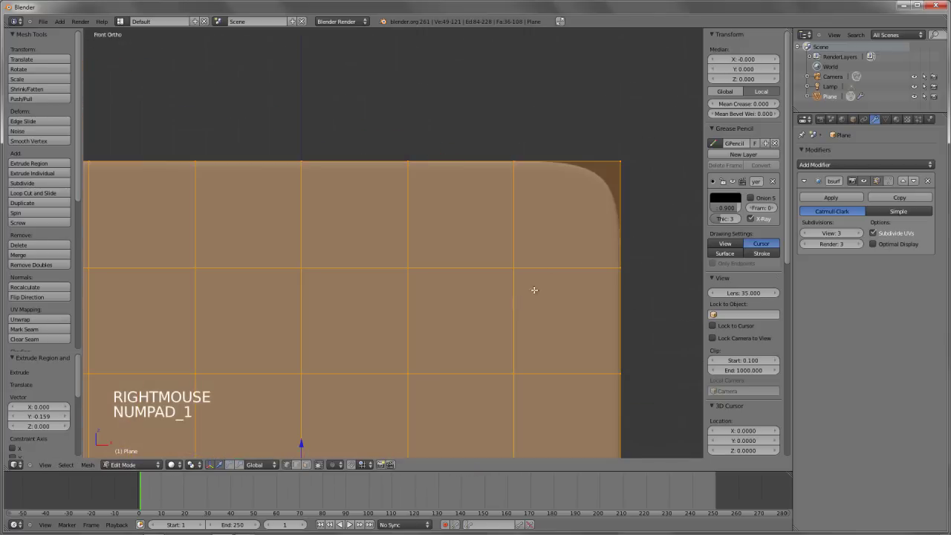
pyautogui.keyDown('shift'); pyautogui.moveTo(566, 243); pyautogui.dragTo(369, 370, button='middle'); pyautogui.keyUp('shift')
pyautogui.scroll(3, 584, 291)
pyautogui.press('z')
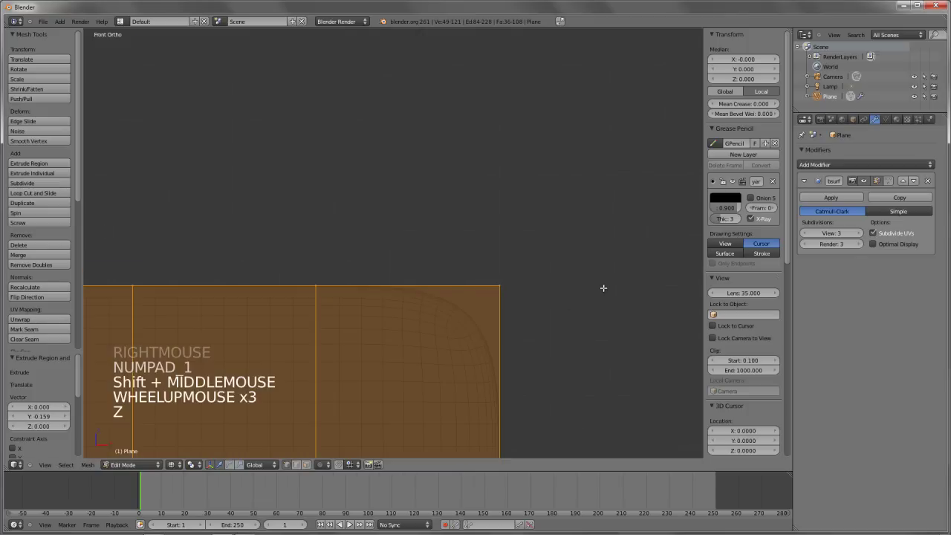
pyautogui.press('s')
pyautogui.keyDown('ctrl'); pyautogui.click(545, 330); pyautogui.keyUp('ctrl')
pyautogui.press('z')
pyautogui.scroll(-5, 467, 320)
pyautogui.moveTo(468, 320)
pyautogui.mouseDown(button='middle')
pyautogui.moveTo(426, 315)
pyautogui.moveTo(441, 276)
pyautogui.mouseUp(button='middle')
pyautogui.scroll(-2, 441, 276)
# Annotate the inset's upper corner in front view with two straight grease pencil strokes along its edges
pyautogui.press('KP_1')
pyautogui.scroll(4, 560, 282)
pyautogui.press('z')
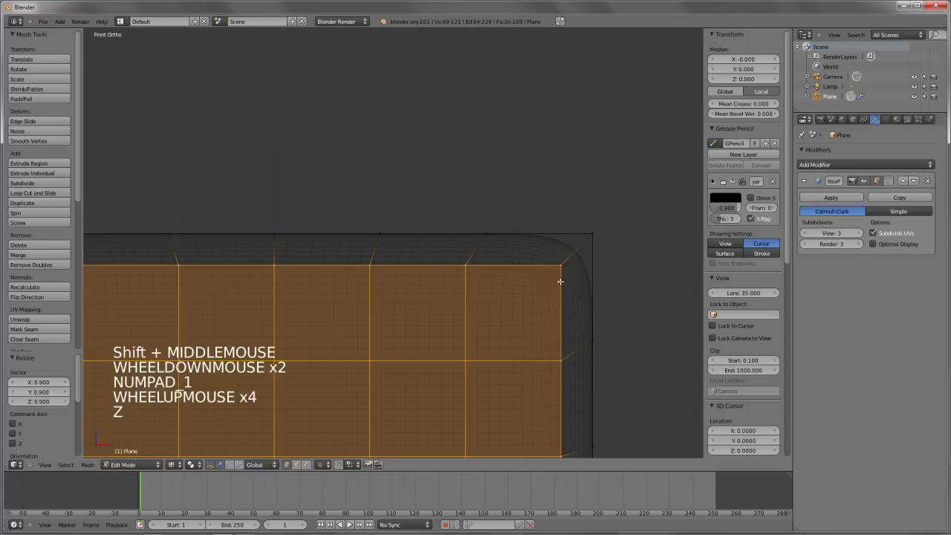
pyautogui.keyDown('ctrl'); pyautogui.moveTo(565, 300); pyautogui.dragTo(565, 301); pyautogui.keyUp('ctrl')
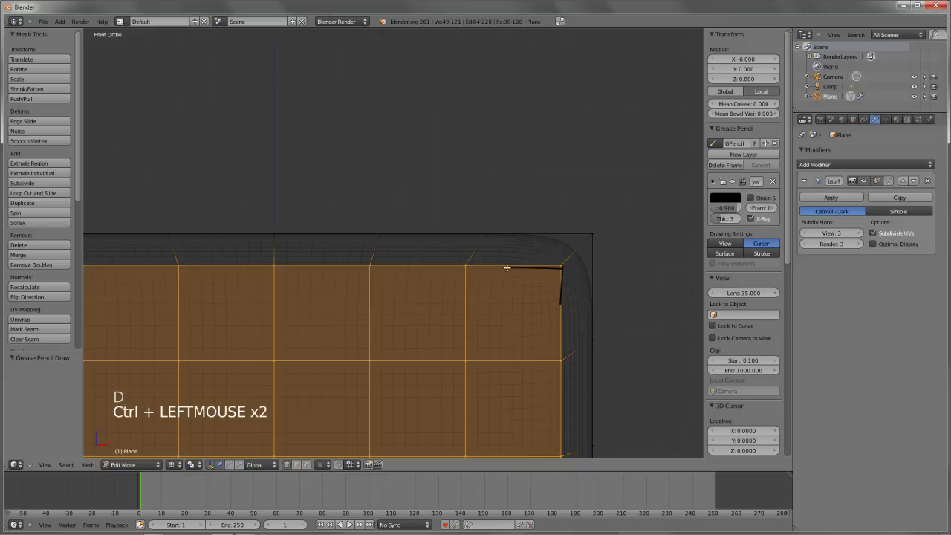
# Change the grease pencil colour to green and delete the corner annotation
pyautogui.click(732, 196)
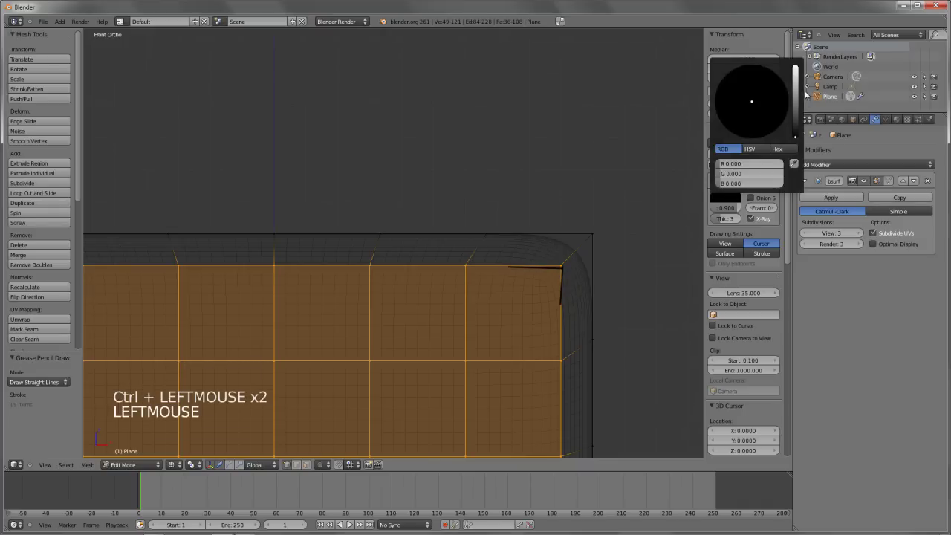
pyautogui.moveTo(797, 89)
pyautogui.mouseDown()
pyautogui.moveTo(795, 69)
pyautogui.moveTo(772, 111)
pyautogui.moveTo(758, 110)
pyautogui.moveTo(699, 70)
pyautogui.mouseUp()
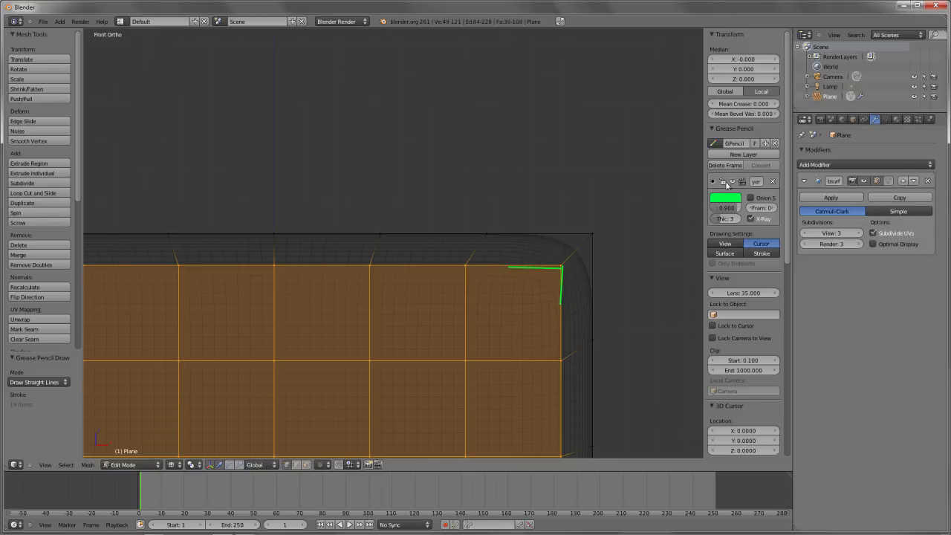
pyautogui.click(726, 165)
# Select the outer edge loop of the front face and move it 0.1 units along Y
pyautogui.press('z')
pyautogui.press('KP_3')
pyautogui.moveTo(385, 298)
pyautogui.keyDown('shift'); pyautogui.mouseDown(button='middle')
pyautogui.moveTo(355, 268)
pyautogui.moveTo(369, 272)
pyautogui.moveTo(317, 255)
pyautogui.mouseUp(button='middle'); pyautogui.keyUp('shift')
pyautogui.press('a')
pyautogui.keyDown('alt'); pyautogui.rightClick(315, 267); pyautogui.keyUp('alt')
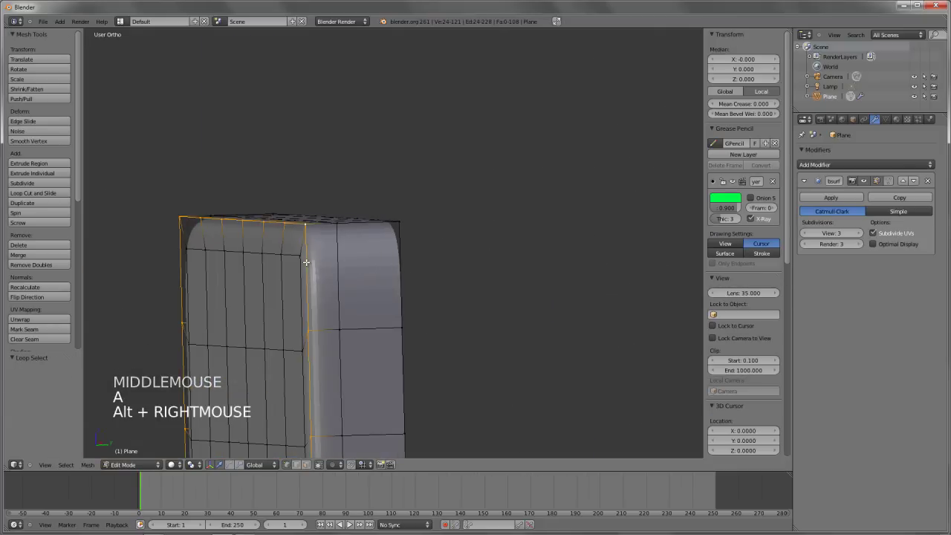
pyautogui.scroll(-3, 349, 297)
pyautogui.moveTo(349, 298); pyautogui.dragTo(384, 314, button='middle')
pyautogui.scroll(4, 390, 316)
pyautogui.press('KP_3')
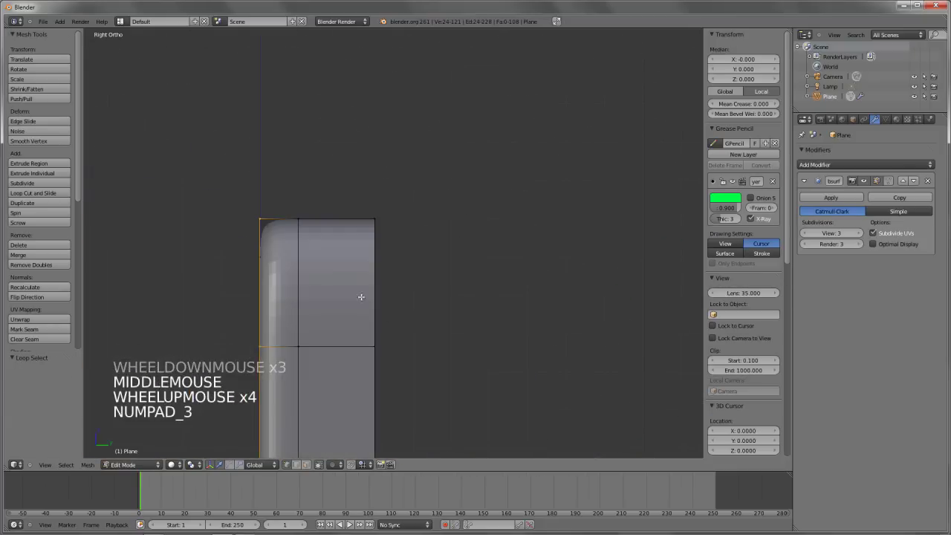
pyautogui.press('g')
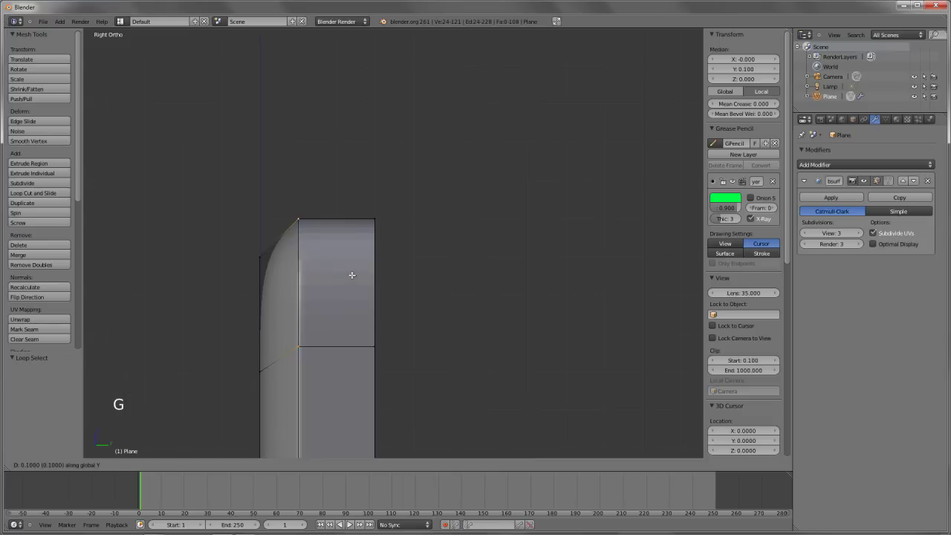
pyautogui.keyDown('ctrl'); pyautogui.click(385, 240); pyautogui.keyUp('ctrl')
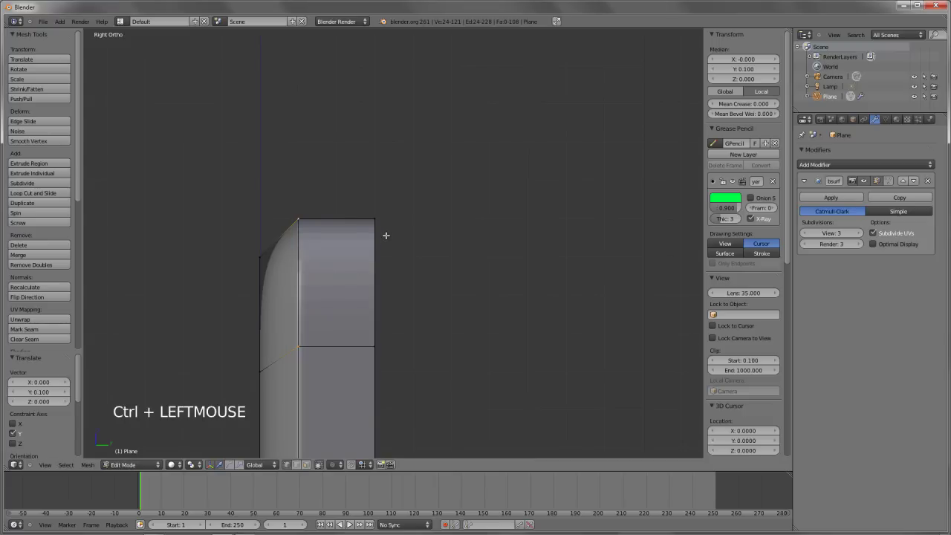
# Edge-slide the selected outer edge loop slightly towards the front face, by a factor of about -0.05
pyautogui.hotkey('ctrl', 'e')
pyautogui.hotkey('ctrl', 'e')
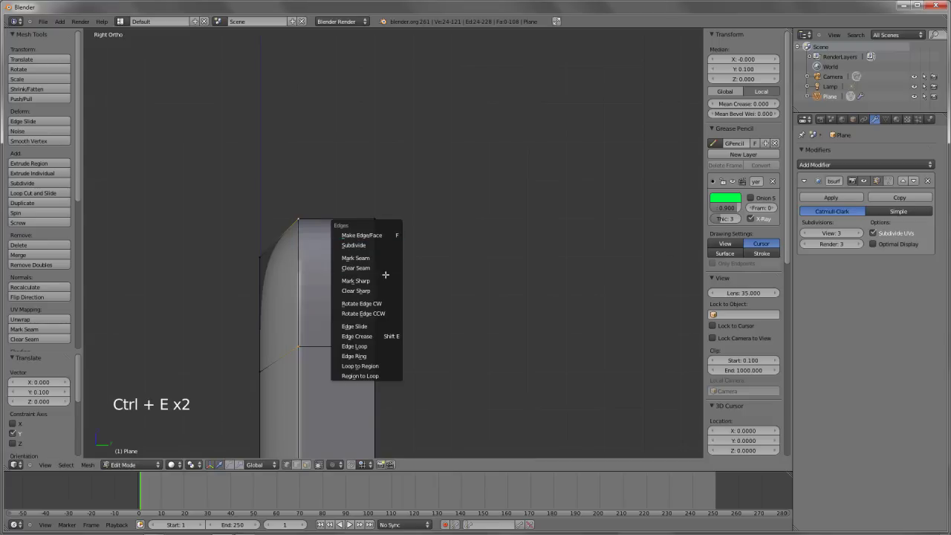
pyautogui.click(382, 327)
pyautogui.click(375, 324)
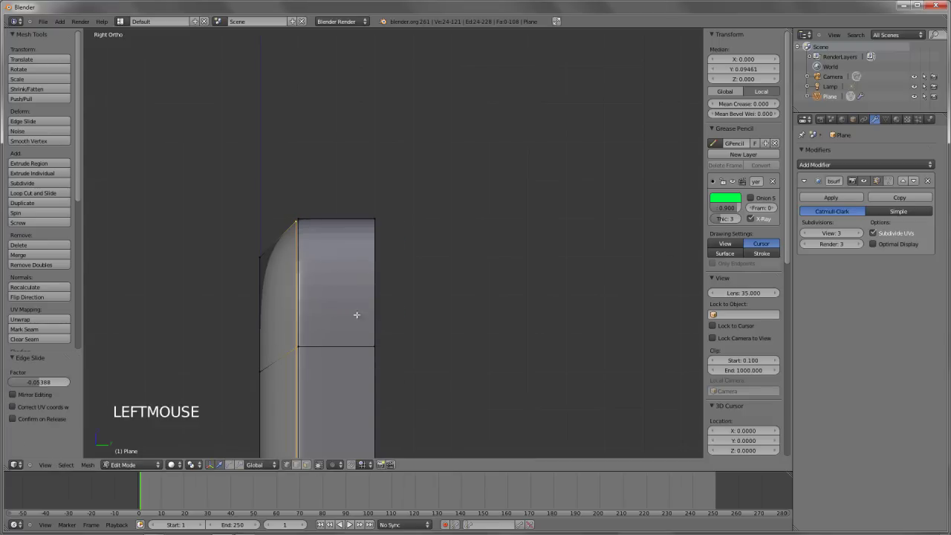
# Add an edge loop tight against the front face's border and inspect the edge rounding in front view
pyautogui.hotkey('ctrl', 'r')
pyautogui.click(276, 249)
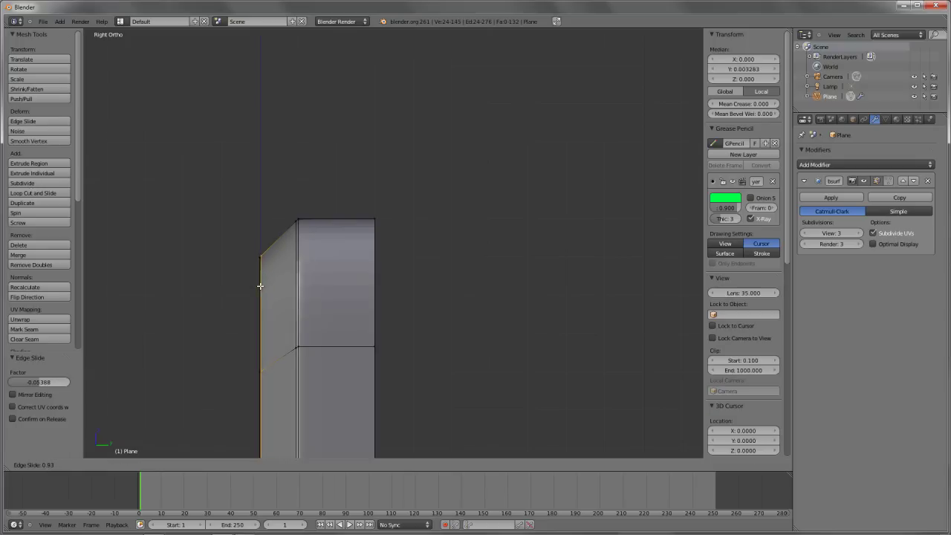
pyautogui.click(263, 282)
pyautogui.moveTo(296, 257); pyautogui.dragTo(409, 268, button='middle')
pyautogui.press('Tab')
pyautogui.scroll(-6, 345, 282)
pyautogui.scroll(-3, 395, 306)
pyautogui.press('KP_1')
pyautogui.scroll(5, 435, 297)
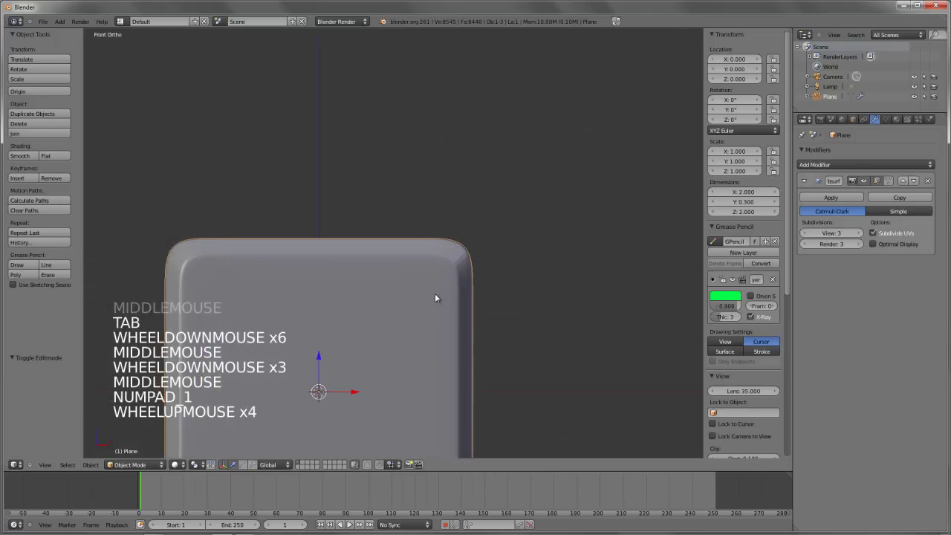
pyautogui.keyDown('shift'); pyautogui.moveTo(443, 299); pyautogui.dragTo(376, 295, button='middle'); pyautogui.keyUp('shift')
pyautogui.scroll(4, 387, 286)
# Delete both supporting edge loops on the sloped border: the one beside the front face and the one beside the outer edge
pyautogui.press('Tab')
pyautogui.scroll(4, 423, 270)
pyautogui.scroll(-3, 478, 270)
pyautogui.moveTo(476, 253); pyautogui.dragTo(412, 234, button='middle')
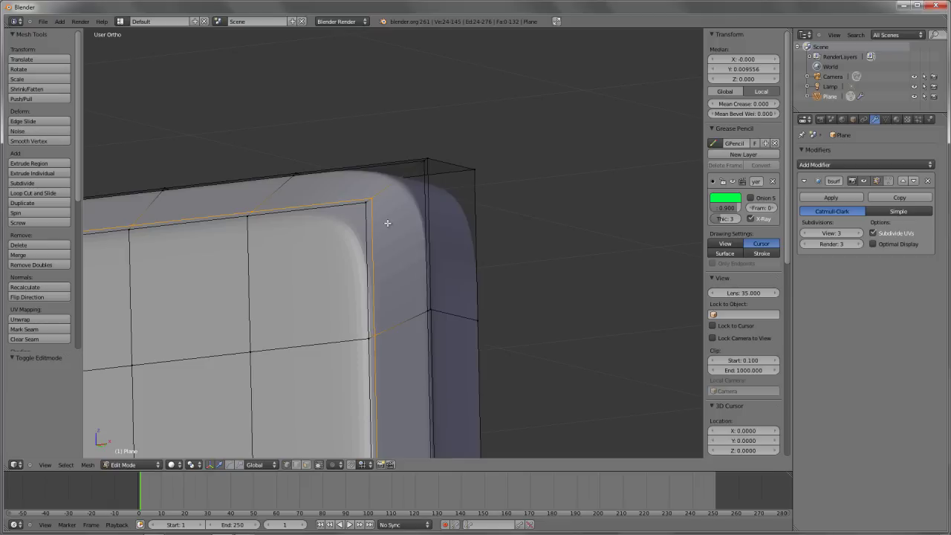
pyautogui.press('x')
pyautogui.click(390, 262)
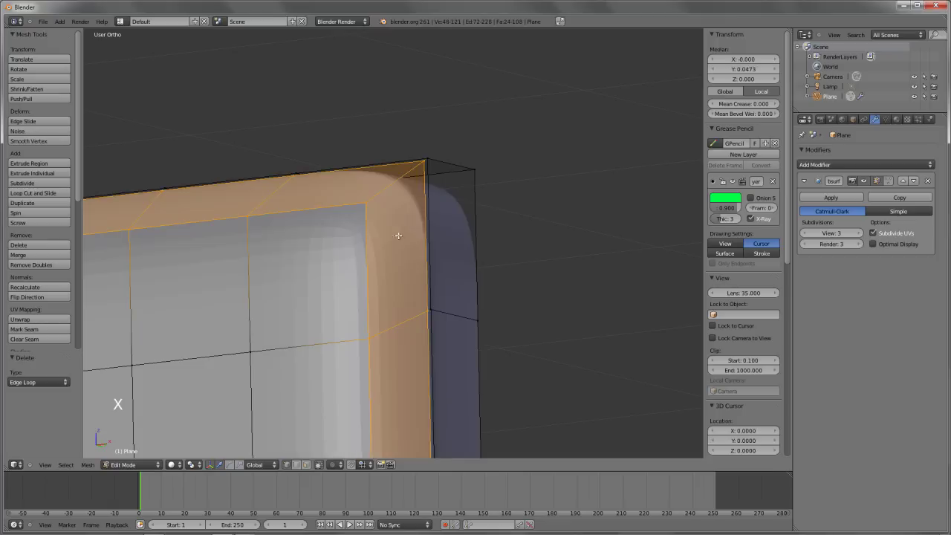
pyautogui.keyDown('alt'); pyautogui.rightClick(426, 193); pyautogui.keyUp('alt')
pyautogui.moveTo(431, 206); pyautogui.dragTo(205, 224, button='middle')
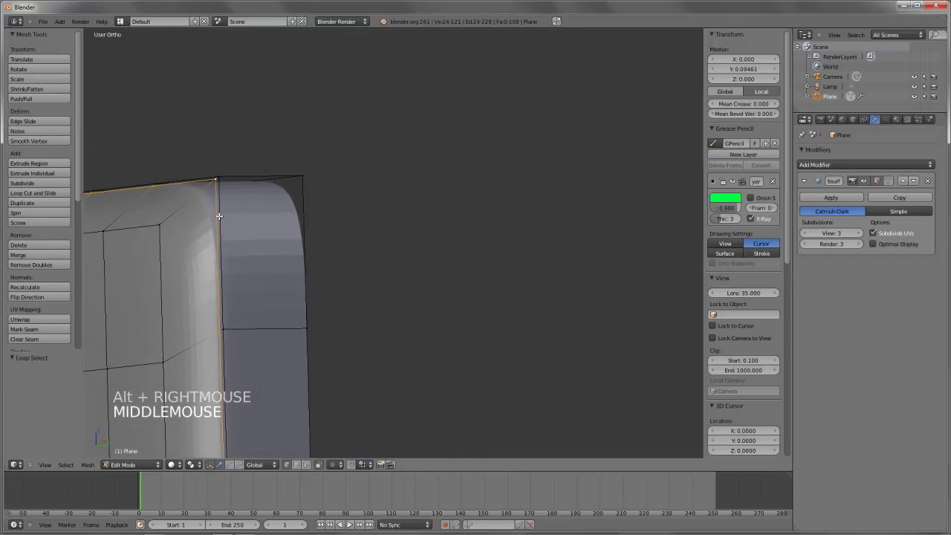
pyautogui.press('x')
pyautogui.click(215, 210)
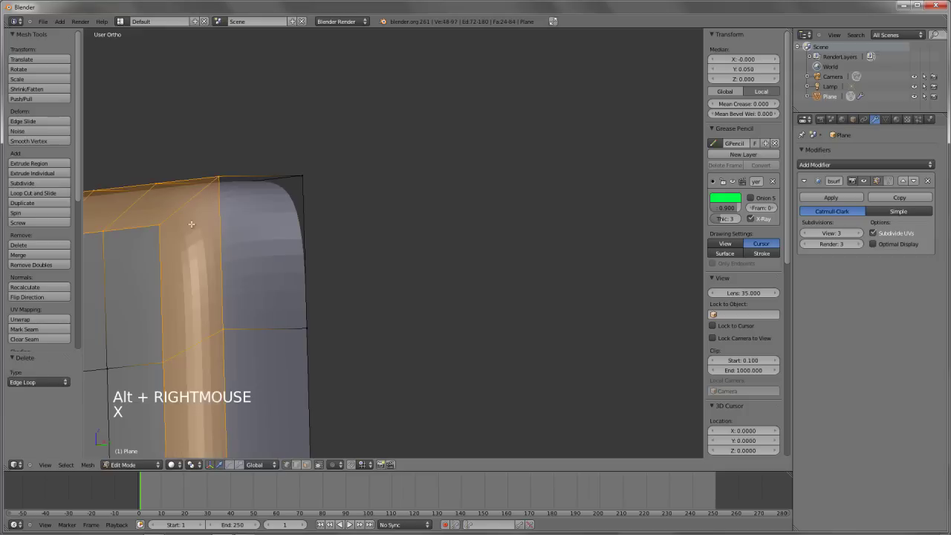
# Select all front-face vertices and scale them up uniformly so the sloped border becomes narrower
pyautogui.scroll(-6, 267, 270)
pyautogui.press('KP_3')
pyautogui.scroll(-3, 292, 224)
pyautogui.press('z')
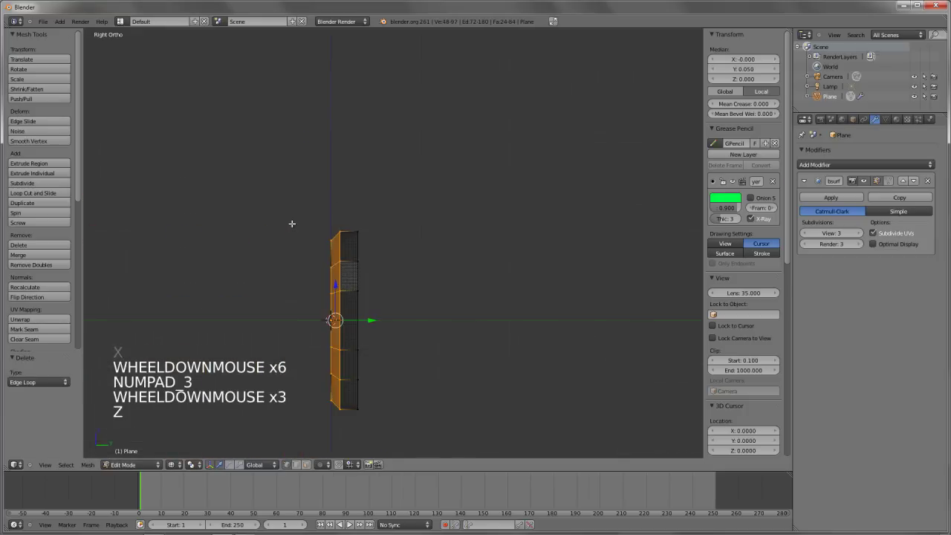
pyautogui.press('a')
pyautogui.press('b')
pyautogui.moveTo(293, 214); pyautogui.dragTo(342, 439)
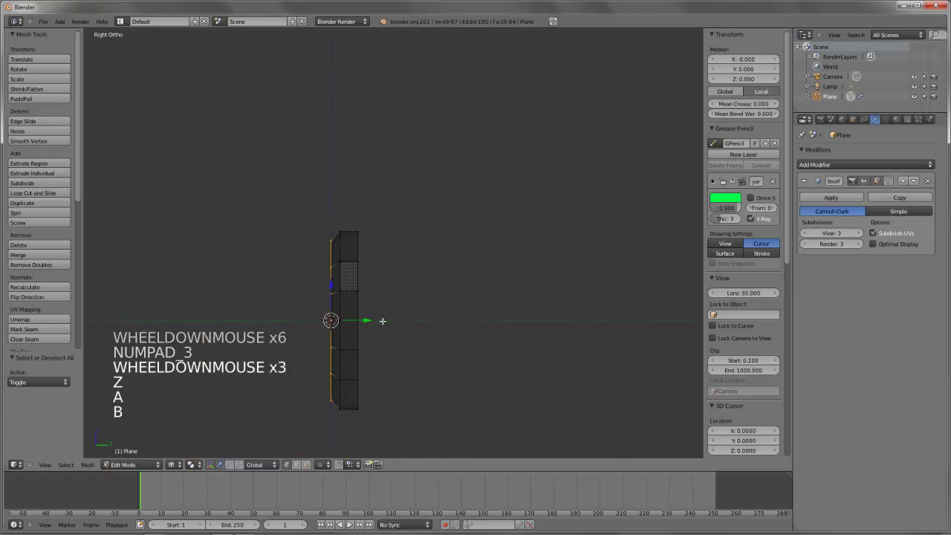
pyautogui.scroll(4, 372, 319)
pyautogui.press('KP_1')
pyautogui.scroll(4, 412, 278)
pyautogui.press('s')
pyautogui.press('s')
pyautogui.press('s')
pyautogui.press('s')
pyautogui.press('s')
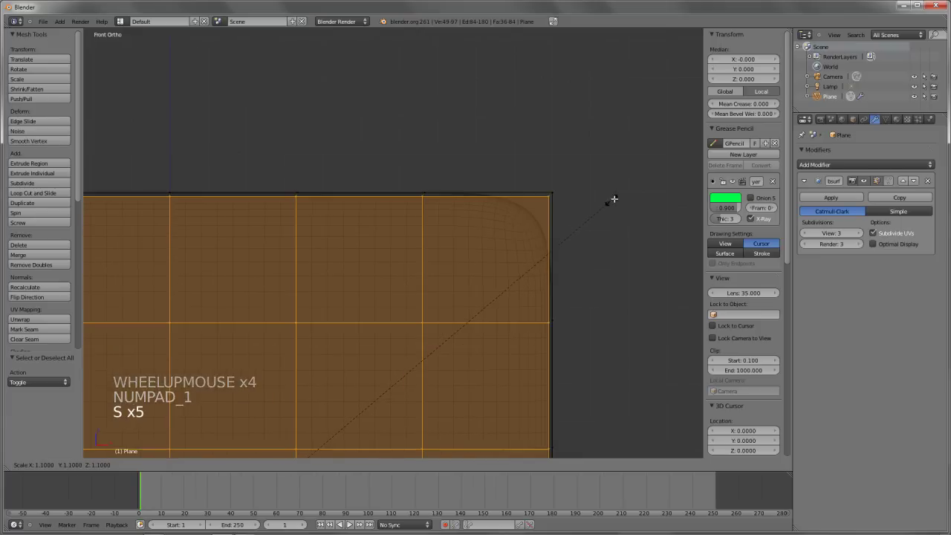
pyautogui.keyDown('ctrl'); pyautogui.keyDown('shift'); pyautogui.click(581, 225); pyautogui.keyUp('shift'); pyautogui.keyUp('ctrl')
# Insert an edge loop around the narrowed border and slide it tight against the front face
pyautogui.press('z')
pyautogui.scroll(-3, 554, 246)
pyautogui.moveTo(555, 246)
pyautogui.mouseDown(button='middle')
pyautogui.moveTo(501, 252)
pyautogui.moveTo(432, 235)
pyautogui.mouseUp(button='middle')
pyautogui.press('KP_3')
pyautogui.scroll(4, 248, 297)
pyautogui.keyDown('shift'); pyautogui.moveTo(248, 297); pyautogui.dragTo(498, 285, button='middle'); pyautogui.keyUp('shift')
pyautogui.scroll(3, 240, 249)
pyautogui.keyDown('shift'); pyautogui.moveTo(241, 248); pyautogui.dragTo(298, 245, button='middle'); pyautogui.keyUp('shift')
pyautogui.press('a')
pyautogui.hotkey('ctrl', 'r')
pyautogui.click(252, 223)
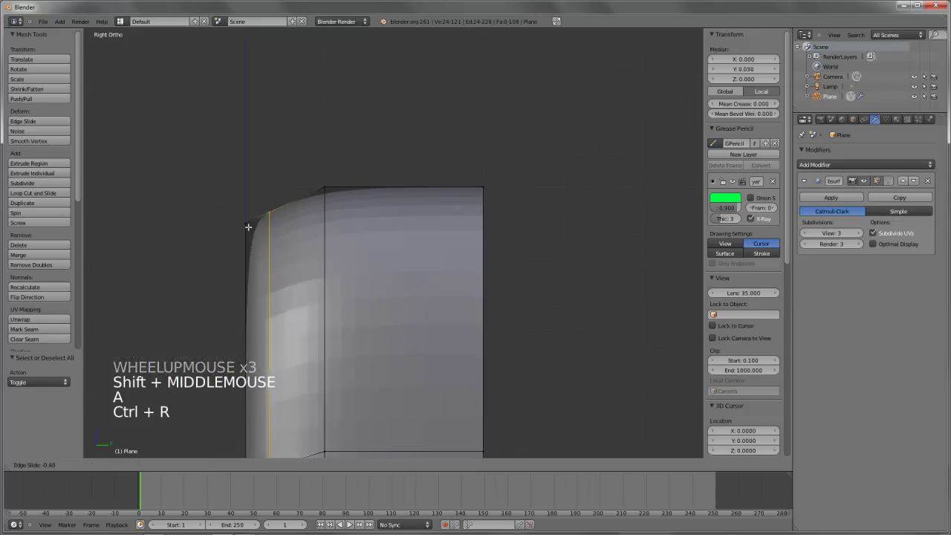
pyautogui.click(231, 236)
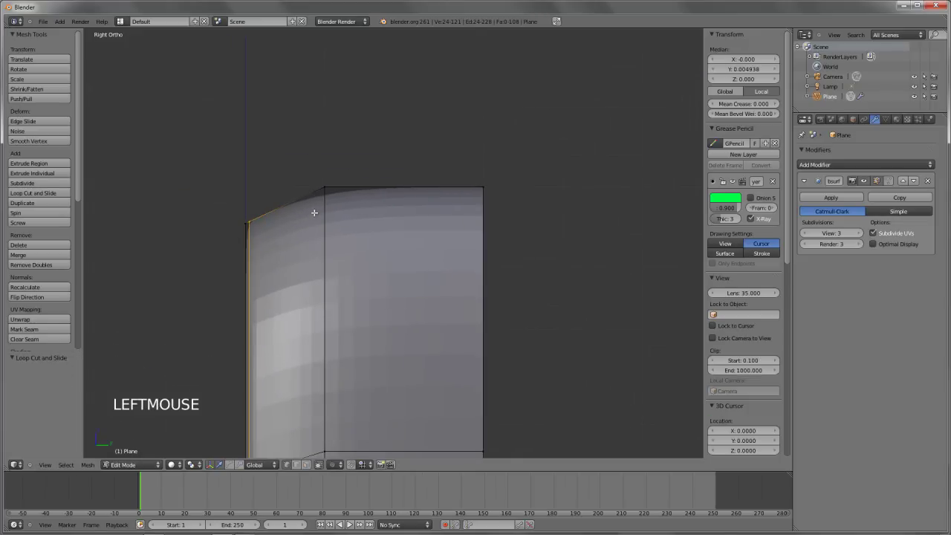
# Insert a second edge loop around the sloped border and slide it close to the outer side edge
pyautogui.hotkey('ctrl', 'r')
pyautogui.scroll(-3, 296, 202)
pyautogui.scroll(3, 302, 205)
pyautogui.scroll(-2, 299, 220)
pyautogui.moveTo(308, 222); pyautogui.dragTo(357, 238, button='middle')
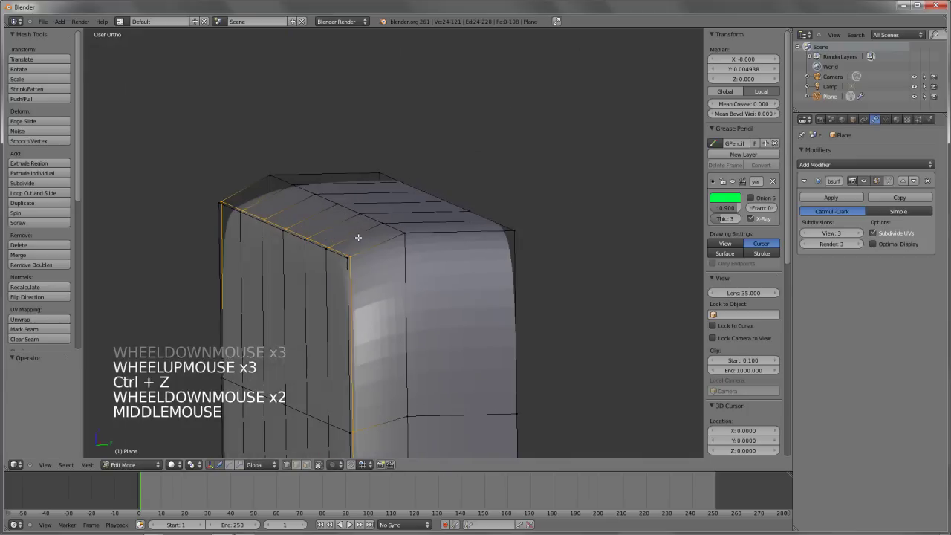
pyautogui.hotkey('ctrl', 'r')
pyautogui.click(366, 250)
pyautogui.click(390, 241)
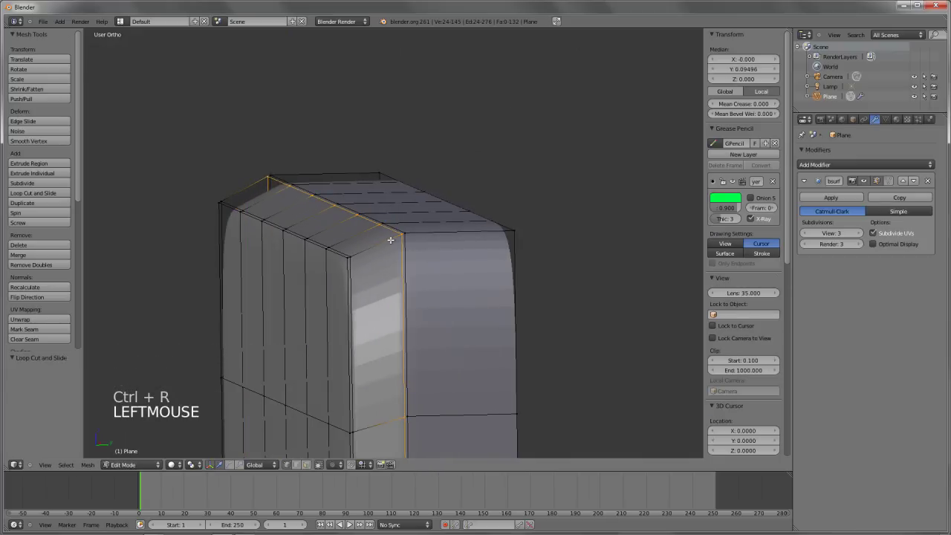
# Select the whole mesh and shade it smooth
pyautogui.press('a')
pyautogui.press('a')
pyautogui.press('w')
pyautogui.click(363, 330)
# Examine the smoothed plate's edge rounding in Object Mode from several angles and from the front
pyautogui.press('Tab')
pyautogui.scroll(-3, 370, 333)
pyautogui.moveTo(370, 333); pyautogui.dragTo(471, 272, button='middle')
pyautogui.scroll(-4, 342, 297)
pyautogui.scroll(-1, 335, 291)
pyautogui.scroll(-3, 385, 283)
pyautogui.moveTo(386, 282); pyautogui.dragTo(352, 174, button='middle')
pyautogui.press('KP_1')
pyautogui.scroll(2, 442, 274)
pyautogui.scroll(1, 429, 255)
pyautogui.press('a')
pyautogui.scroll(3, 312, 258)
# Select the two neighbouring edge loops at the outer side edge and move them about -0.04 units along Y
pyautogui.press('KP_3')
pyautogui.scroll(2, 336, 275)
pyautogui.press('Tab')
pyautogui.press('a')
pyautogui.press('a')
pyautogui.scroll(-4, 310, 276)
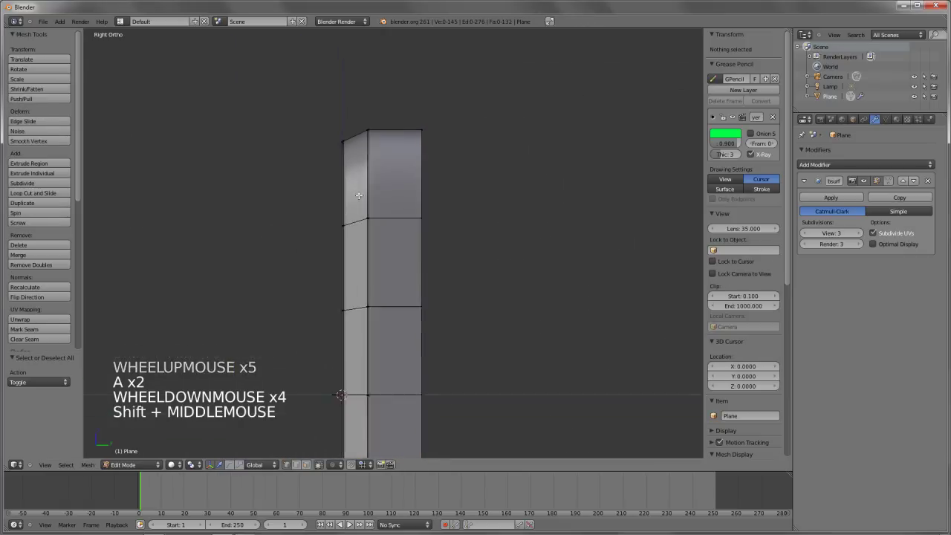
pyautogui.press('z')
pyautogui.scroll(-3, 352, 174)
pyautogui.press('b')
pyautogui.moveTo(337, 131); pyautogui.dragTo(378, 363)
pyautogui.scroll(-4, 375, 357)
pyautogui.press('a')
pyautogui.keyDown('alt'); pyautogui.rightClick(385, 289); pyautogui.keyUp('alt')
pyautogui.keyDown('alt'); pyautogui.keyDown('shift'); pyautogui.rightClick(387, 290); pyautogui.keyUp('shift'); pyautogui.keyUp('alt')
pyautogui.scroll(4, 387, 290)
pyautogui.scroll(9, 437, 299)
pyautogui.keyDown('shift'); pyautogui.moveTo(387, 292); pyautogui.dragTo(418, 264, button='middle'); pyautogui.keyUp('shift')
pyautogui.press('g')
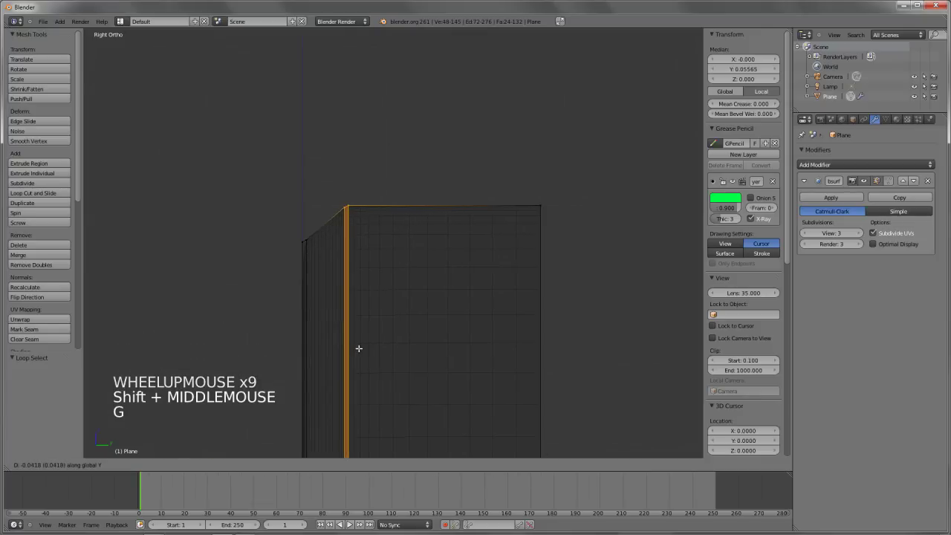
pyautogui.click(358, 349)
# Examine the adjusted edge rounding on the solid plate in Object Mode, ending in front view
pyautogui.press('z')
pyautogui.press('KP_1')
pyautogui.press('Tab')
pyautogui.scroll(-7, 457, 333)
pyautogui.scroll(-5, 439, 316)
pyautogui.moveTo(423, 298); pyautogui.dragTo(418, 192, button='middle')
pyautogui.press('KP_1')
# Enable Optimal Display on the plate's Subdivision Surface modifier and return the selected plate to solid shading
pyautogui.press('z')
pyautogui.keyDown('shift'); pyautogui.moveTo(406, 314); pyautogui.dragTo(404, 264, button='middle'); pyautogui.keyUp('shift')
pyautogui.scroll(1, 403, 262)
pyautogui.scroll(1, 403, 261)
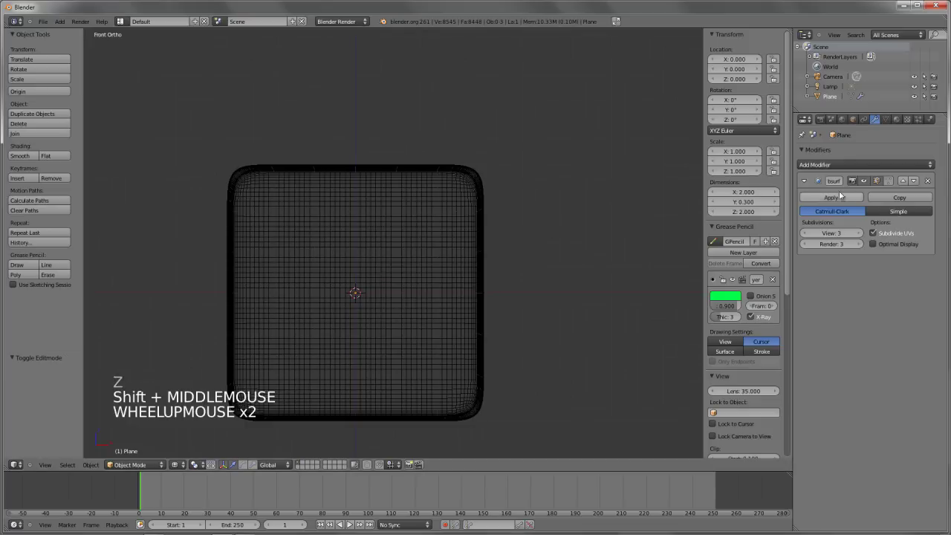
pyautogui.click(891, 238)
pyautogui.click(894, 244)
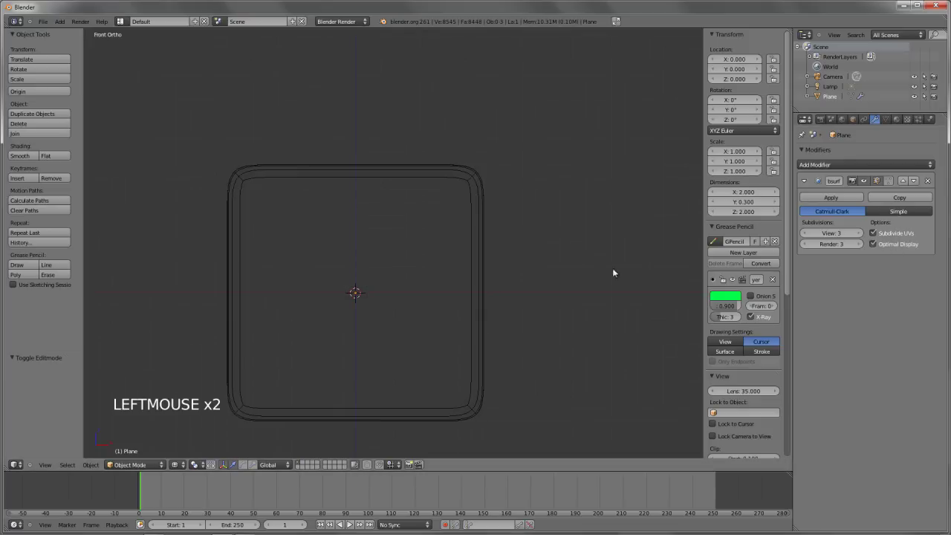
pyautogui.rightClick(444, 186)
pyautogui.press('z')
pyautogui.keyDown('shift'); pyautogui.moveTo(373, 289); pyautogui.dragTo(385, 252, button='middle'); pyautogui.keyUp('shift')
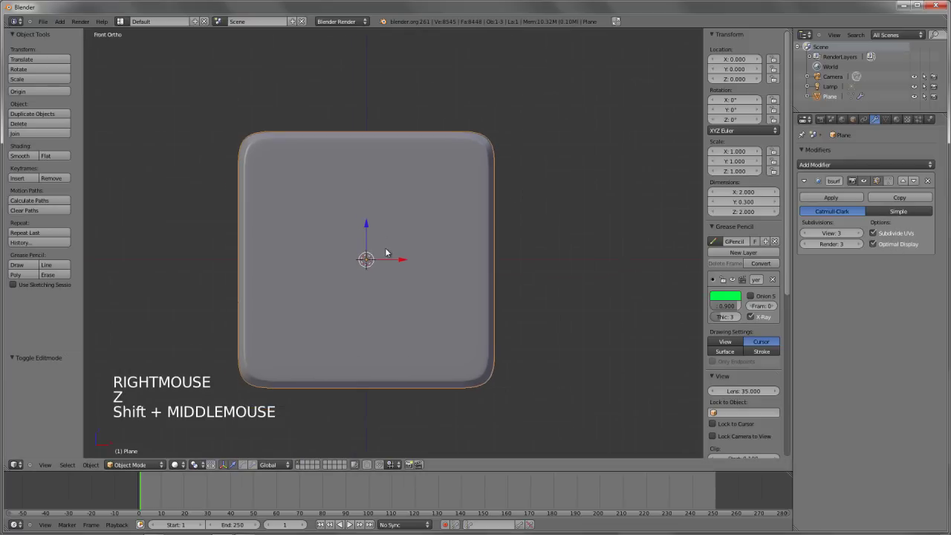
# Add a mesh circle with 12 vertices at the plate's centre and open it in Edit Mode
pyautogui.hotkey('shift', 'a')
pyautogui.moveTo(419, 258)
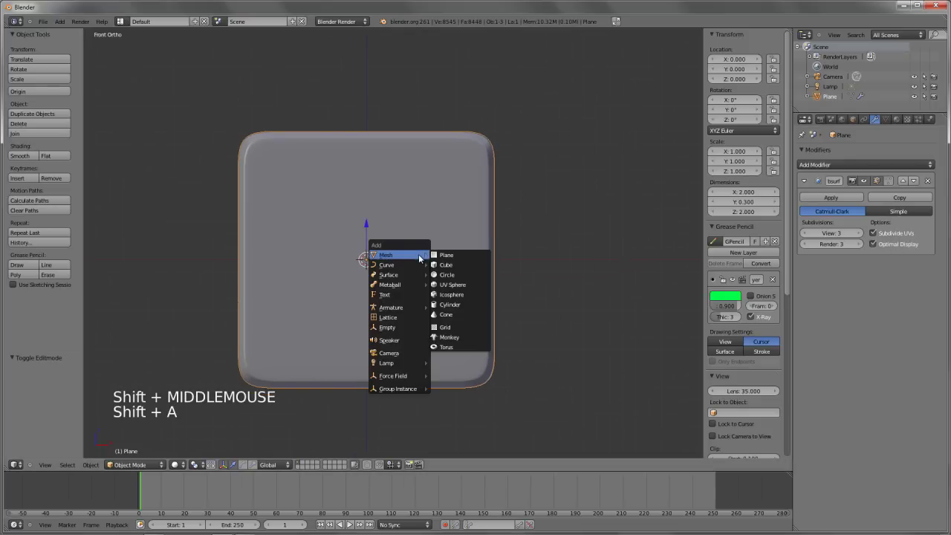
pyautogui.click(460, 275)
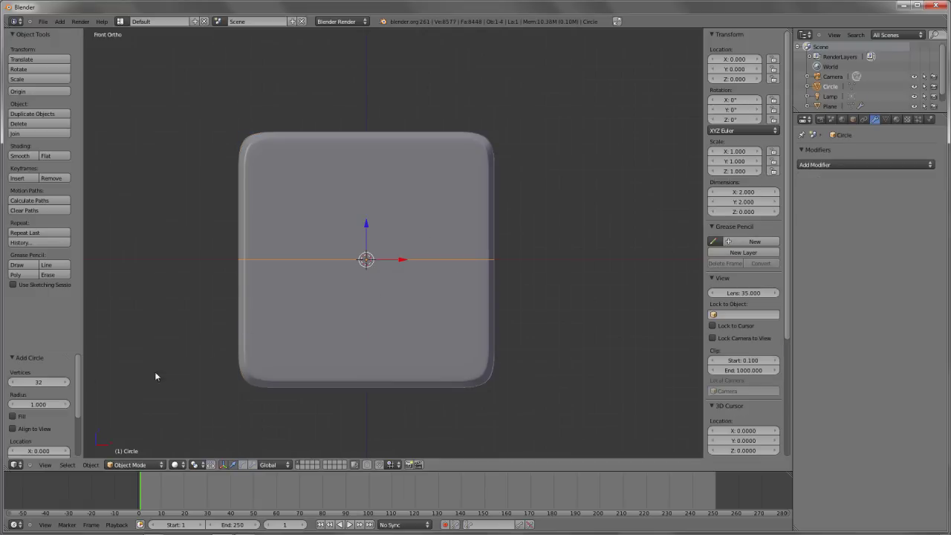
pyautogui.keyDown('ctrl'); pyautogui.click(52, 382); pyautogui.keyUp('ctrl')
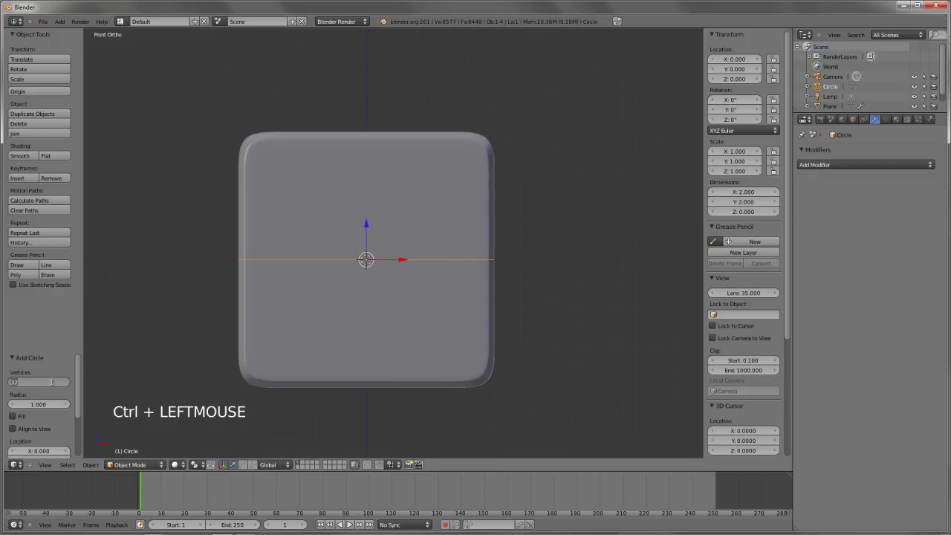
pyautogui.write('12')
pyautogui.press('Return')
pyautogui.moveTo(338, 209); pyautogui.dragTo(481, 238, button='middle')
pyautogui.press('z')
pyautogui.press('Tab')
pyautogui.press('z')
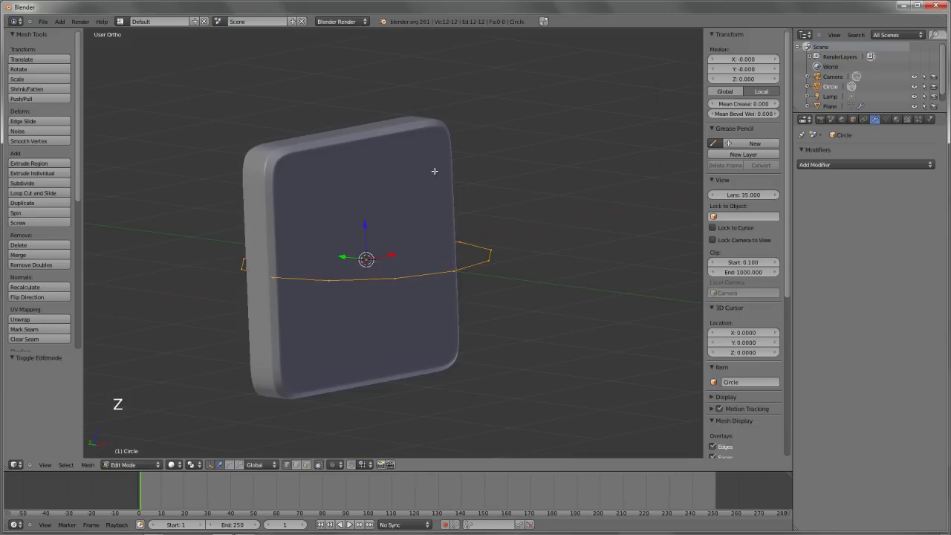
# Draw a straight, near-vertical grease pencil stroke down the front of the plate
pyautogui.hotkey('ctrl', 'd')
pyautogui.keyDown('ctrl'); pyautogui.moveTo(426, 143); pyautogui.dragTo(429, 261); pyautogui.keyUp('ctrl')
pyautogui.keyDown('ctrl'); pyautogui.moveTo(436, 321); pyautogui.dragTo(436, 323); pyautogui.keyUp('ctrl')
pyautogui.hotkey('ctrl', 'd')
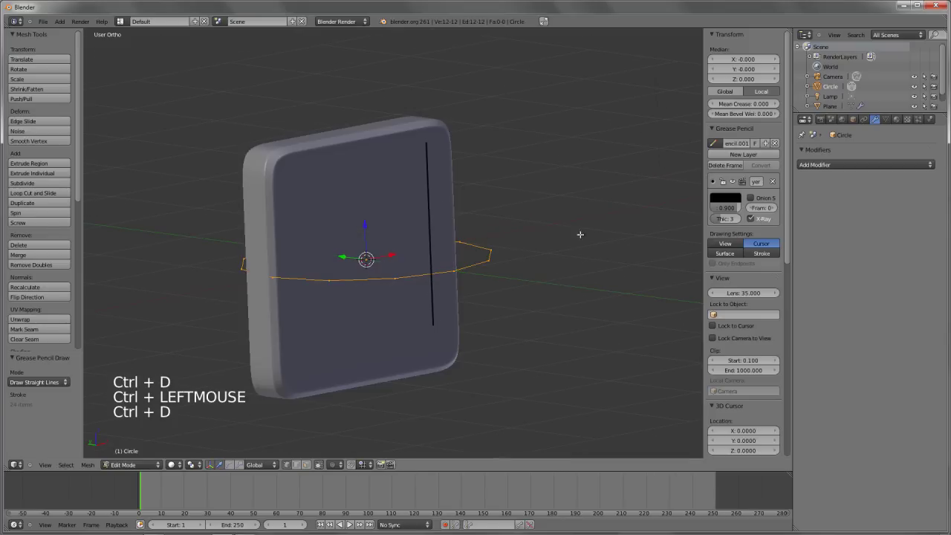
# Assign the existing green grease pencil data to the circle and draw a straight stroke down the plate's front
pyautogui.click(714, 143)
pyautogui.click(732, 158)
pyautogui.press('z')
pyautogui.press('z')
pyautogui.press('d')
pyautogui.keyDown('ctrl'); pyautogui.moveTo(442, 164); pyautogui.dragTo(455, 349); pyautogui.keyUp('ctrl')
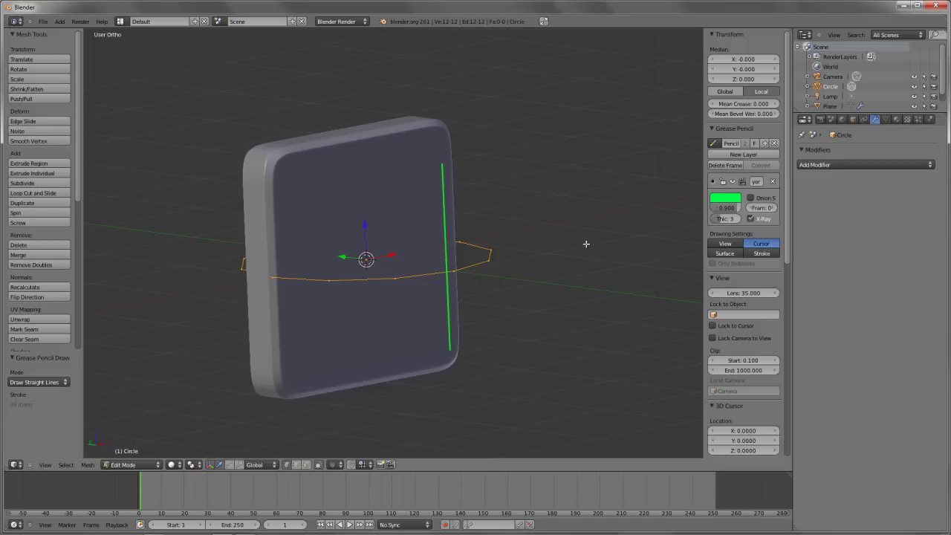
# Rotate the circle 90° about the X axis
pyautogui.press('r')
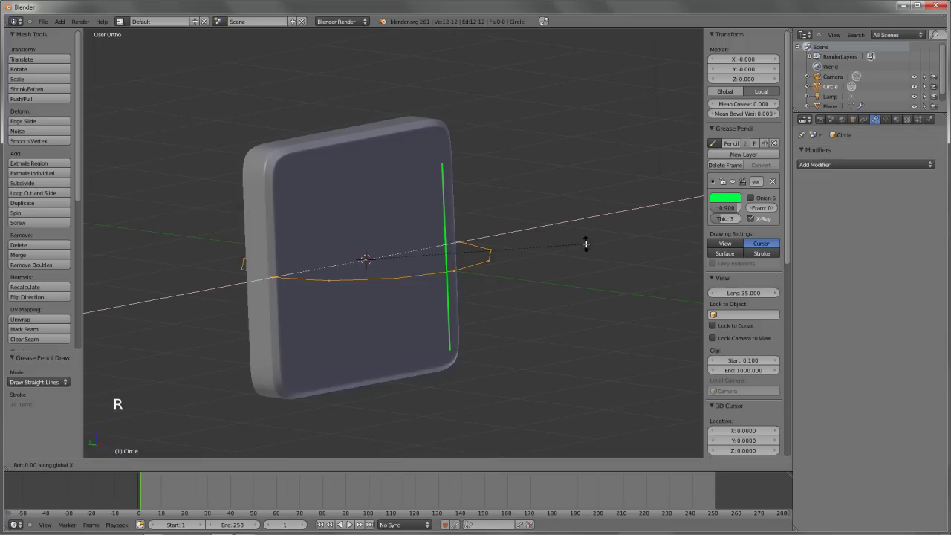
pyautogui.press('0')
pyautogui.press('Return')
# Scale the circle to 0.755 in front view so it fits inside the plate's face
pyautogui.moveTo(428, 244); pyautogui.dragTo(193, 229, button='middle')
pyautogui.press('KP_1')
pyautogui.scroll(1, 573, 327)
pyautogui.press('s')
pyautogui.press('s')
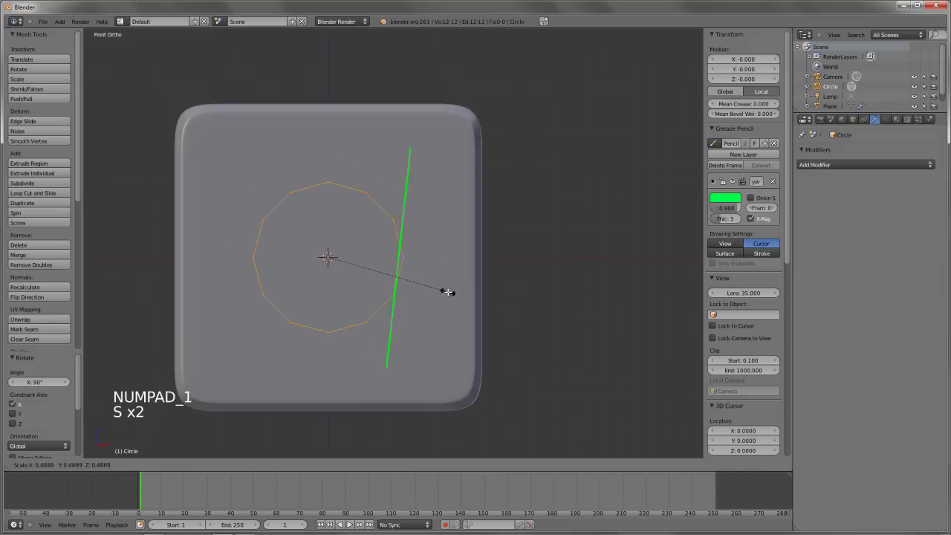
pyautogui.click(506, 329)
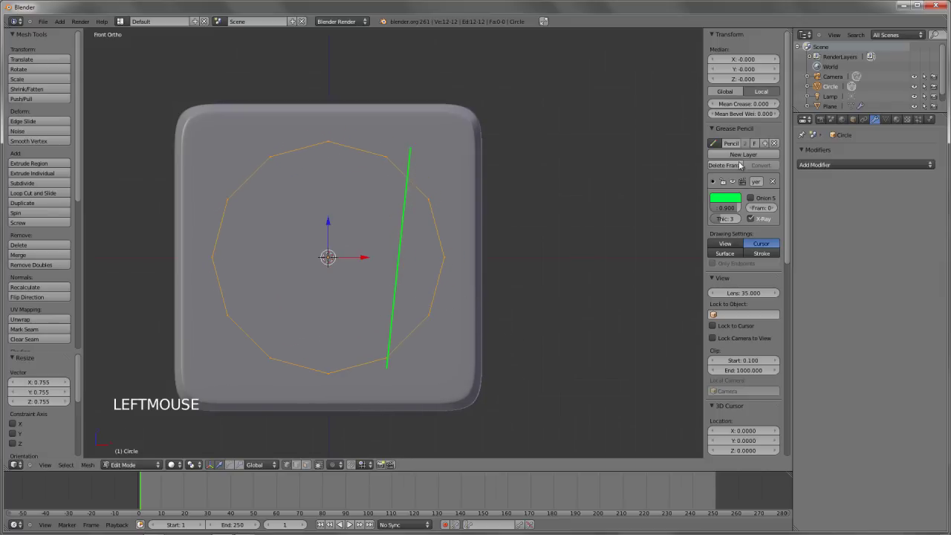
# Delete the green pencil stroke's frame and fine-tune the circle's size with a scale of 1.002
pyautogui.click(741, 165)
pyautogui.press('s')
pyautogui.press('s')
pyautogui.press('s')
pyautogui.click(547, 327)
# Extrude the circle about -0.097 units along Y in side view, out from the plate's front
pyautogui.scroll(-2, 439, 269)
pyautogui.moveTo(440, 270); pyautogui.dragTo(394, 325, button='middle')
pyautogui.press('KP_3')
pyautogui.scroll(5, 394, 326)
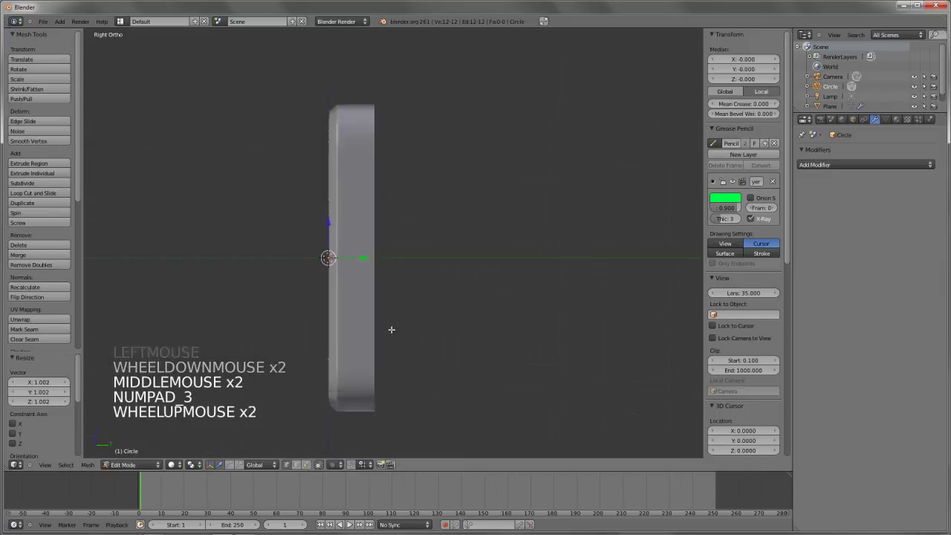
pyautogui.press('z')
pyautogui.press('e')
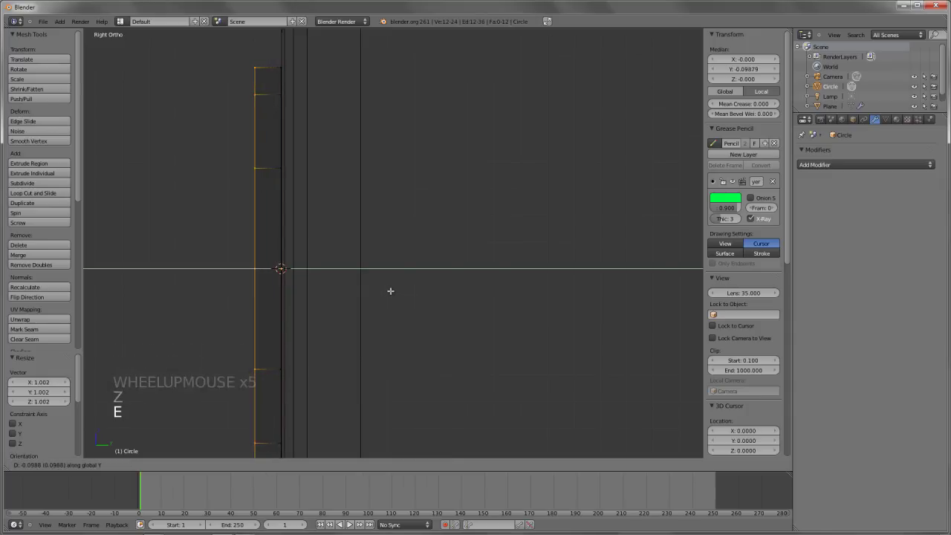
pyautogui.click(390, 291)
# Extrude the circle's front edge further outward along Y to about -0.126 and scale it to 0.895
pyautogui.keyDown('shift'); pyautogui.moveTo(314, 274); pyautogui.dragTo(493, 335, button='middle'); pyautogui.keyUp('shift')
pyautogui.press('e')
pyautogui.press('e')
pyautogui.press('e')
pyautogui.press('e')
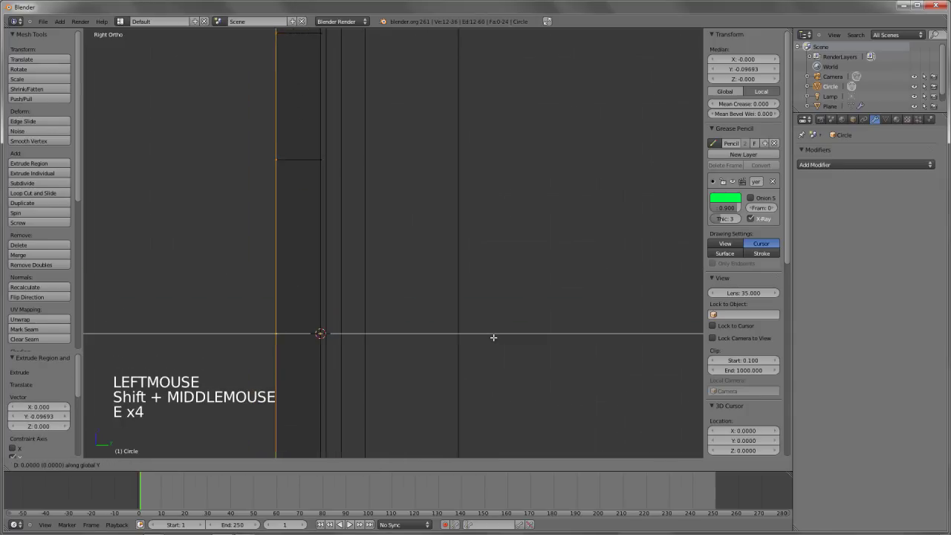
pyautogui.press('s')
pyautogui.press('s')
pyautogui.click(454, 324)
# Enlarge the front edge loop by a scale of 1.047 to narrow the sloped rim
pyautogui.scroll(-4, 461, 320)
pyautogui.press('z')
pyautogui.moveTo(462, 317); pyautogui.dragTo(516, 260, button='middle')
pyautogui.press('s')
pyautogui.press('s')
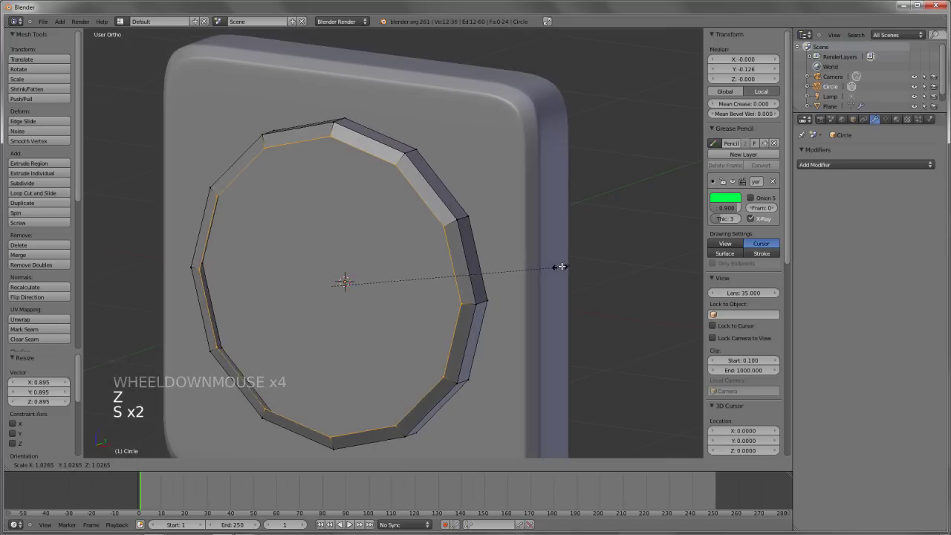
pyautogui.click(565, 265)
# Extrude the front edge loop inward at a scale of 0.825 to form the ring's flat face
pyautogui.press('e')
pyautogui.press('e')
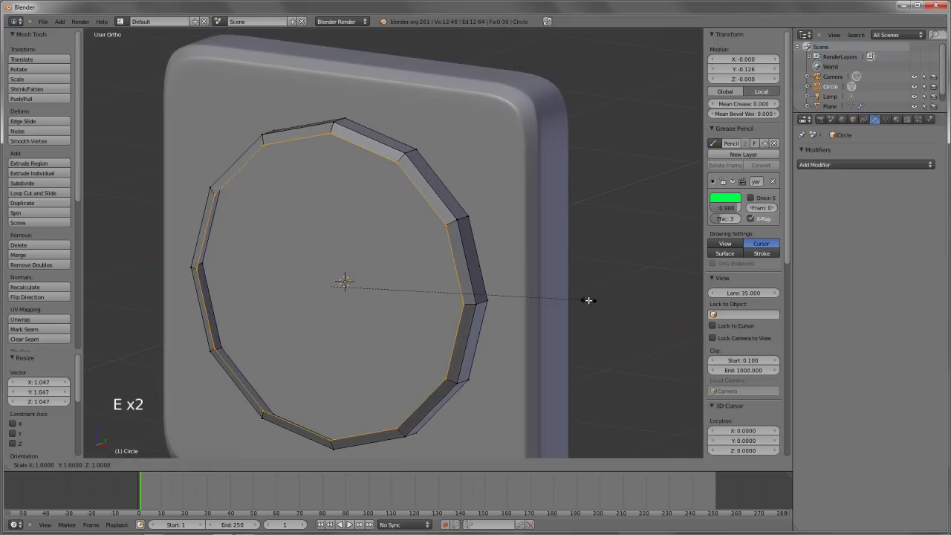
pyautogui.click(543, 294)
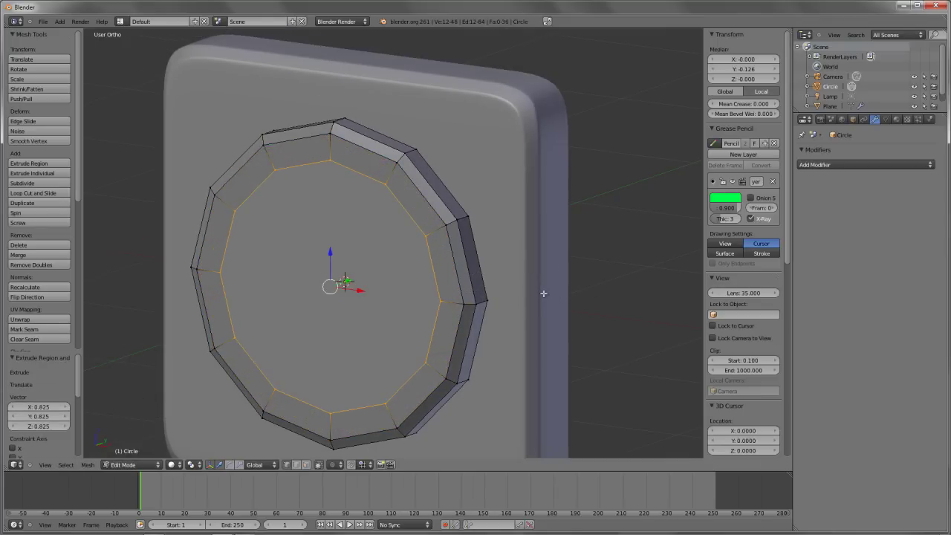
# Extrude the ring's inner edge at a scale of 0.947 and move it back about 0.031 units along Y
pyautogui.press('KP_3')
pyautogui.press('z')
pyautogui.press('e')
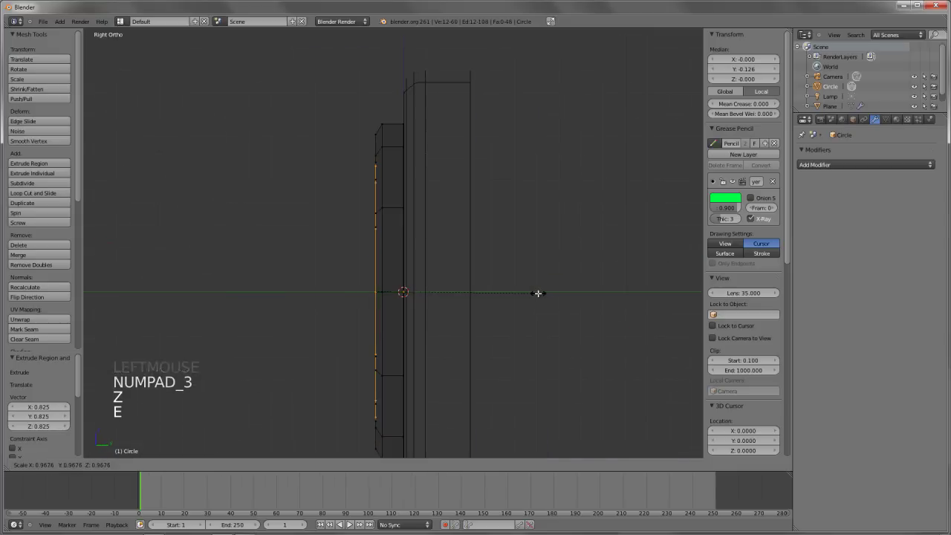
pyautogui.click(536, 293)
pyautogui.press('g')
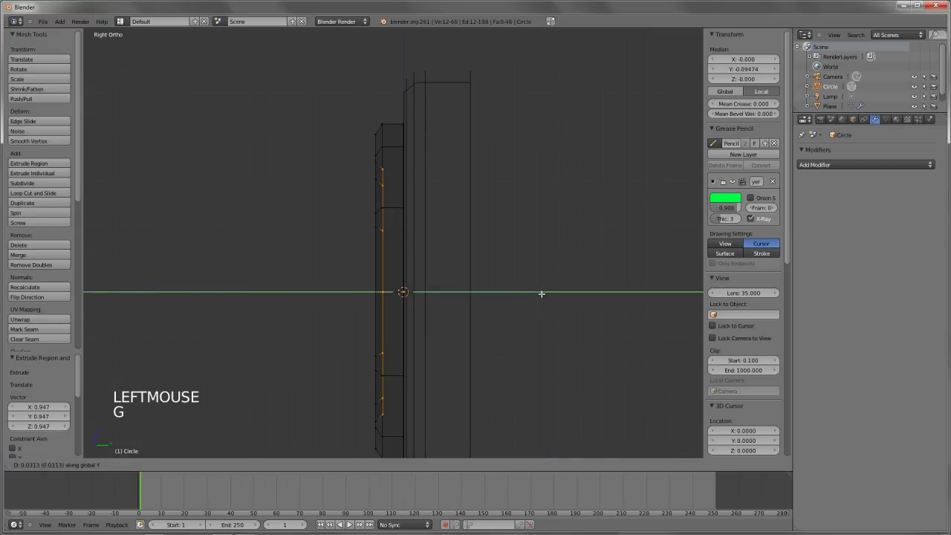
# Rescale the recessed inner edge loop by 1.009 and move it about -0.014 units along Y in side view
pyautogui.press('s')
pyautogui.press('s')
pyautogui.click(542, 293)
pyautogui.press('z')
pyautogui.moveTo(431, 272); pyautogui.dragTo(389, 263, button='middle')
pyautogui.scroll(-3, 407, 308)
pyautogui.scroll(3, 487, 316)
pyautogui.press('KP_1')
pyautogui.press('KP_3')
pyautogui.scroll(2, 408, 272)
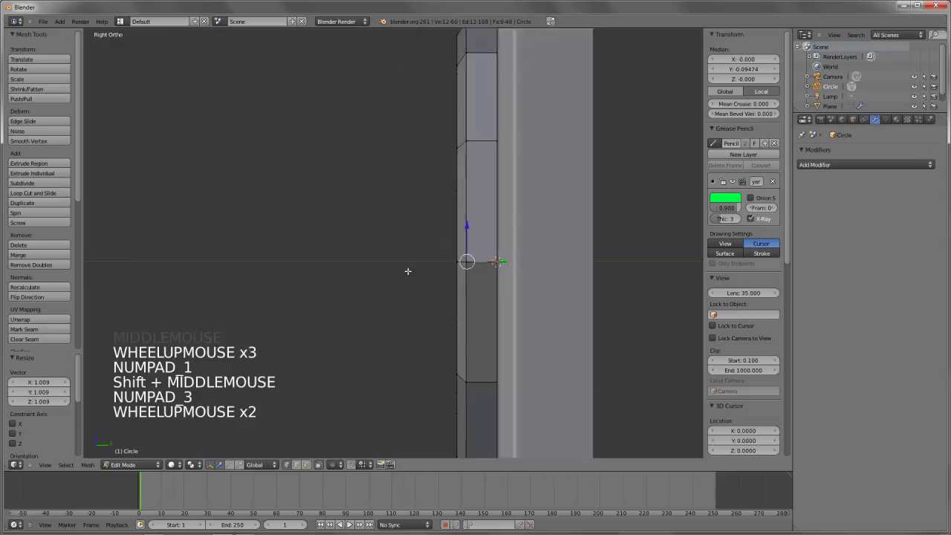
pyautogui.scroll(1, 407, 271)
pyautogui.press('z')
pyautogui.press('g')
pyautogui.click(405, 269)
pyautogui.press('KP_1')
pyautogui.scroll(-4, 480, 285)
pyautogui.press('z')
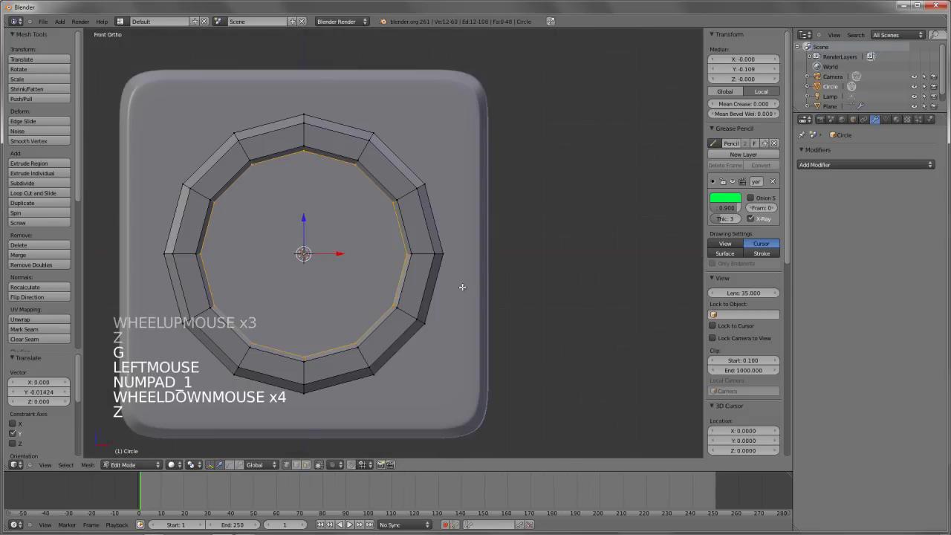
# Select the whole ring mesh and shade it smooth
pyautogui.press('a')
pyautogui.press('a')
pyautogui.press('w')
pyautogui.click(462, 286)
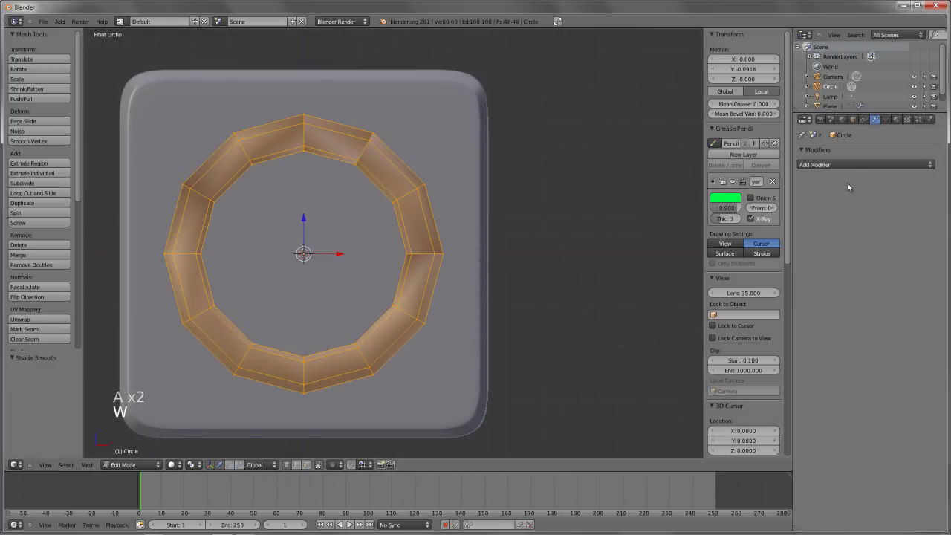
# Sketch a green pencil annotation over the ring's upper front face and delete its frame
pyautogui.moveTo(371, 206); pyautogui.dragTo(335, 151, button='middle')
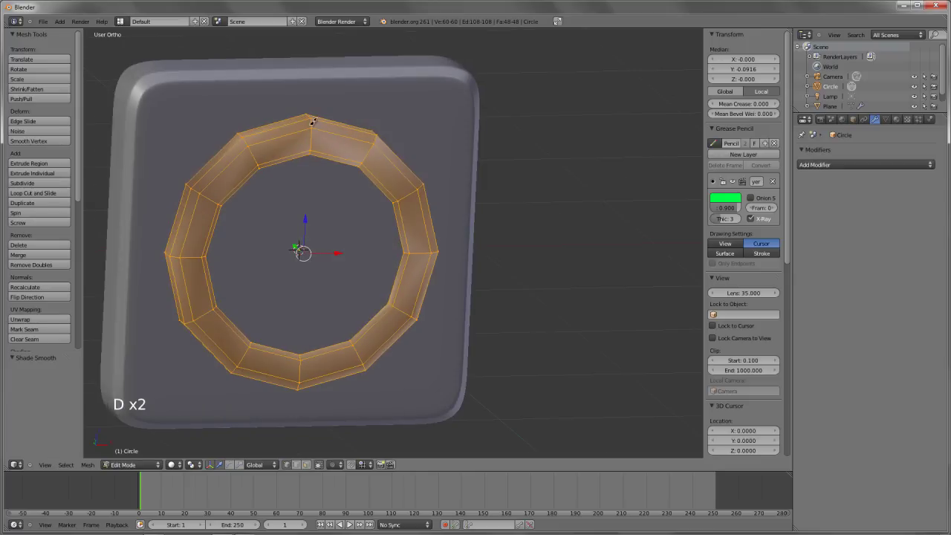
pyautogui.moveTo(195, 211); pyautogui.dragTo(195, 211)
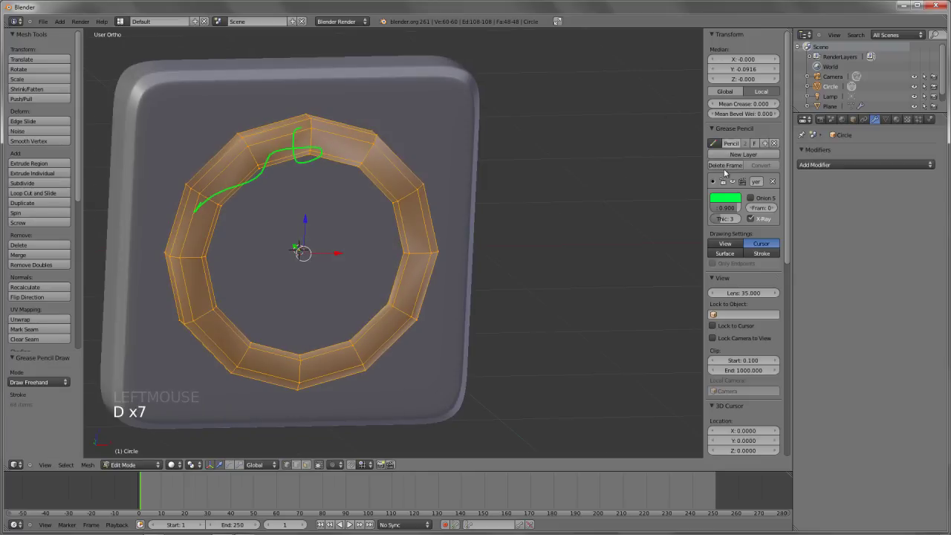
pyautogui.click(726, 165)
# Recalculate the ring's normals and add a Subdivision Surface modifier to it
pyautogui.hotkey('ctrl', 'n')
pyautogui.moveTo(405, 279); pyautogui.dragTo(521, 219, button='middle')
pyautogui.click(871, 165)
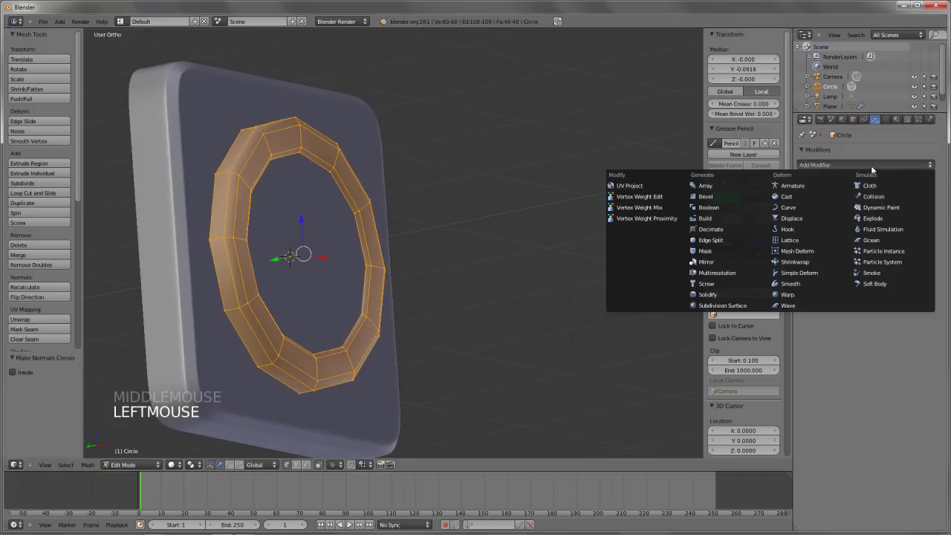
pyautogui.click(723, 305)
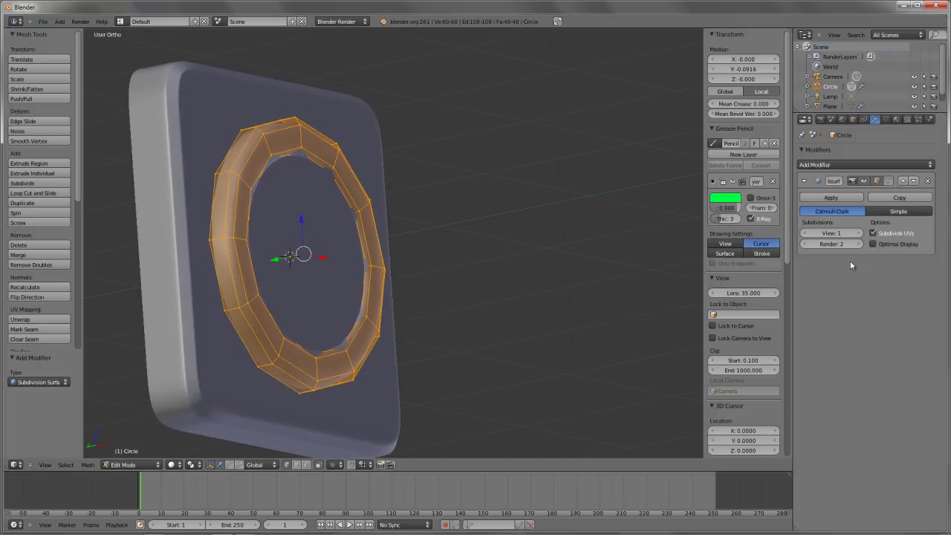
# Set the ring modifier's view subdivisions to 2 and enable Optimal Display
pyautogui.moveTo(401, 245); pyautogui.dragTo(409, 312, button='middle')
pyautogui.press('Tab')
pyautogui.click(874, 243)
pyautogui.moveTo(496, 311)
pyautogui.mouseDown(button='middle')
pyautogui.moveTo(557, 273)
pyautogui.moveTo(448, 252)
pyautogui.moveTo(463, 225)
pyautogui.moveTo(431, 270)
pyautogui.moveTo(401, 289)
pyautogui.mouseUp(button='middle')
pyautogui.press('Tab')
pyautogui.press('z')
pyautogui.scroll(2, 408, 247)
pyautogui.press('Tab')
pyautogui.press('z')
pyautogui.scroll(2, 384, 203)
pyautogui.press('Tab')
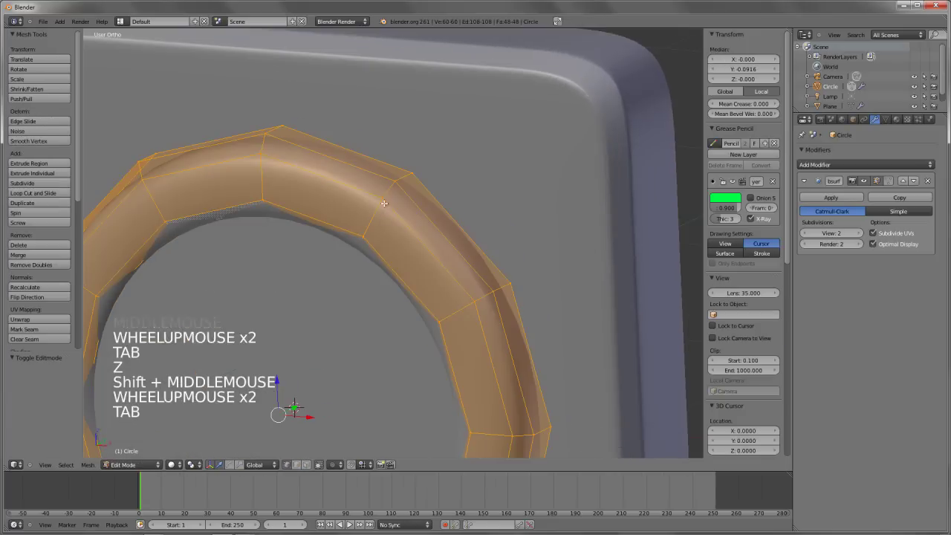
# Select only the edge loop around the outer rim of the ring's front face
pyautogui.press('a')
pyautogui.press('a')
pyautogui.keyDown('alt'); pyautogui.rightClick(408, 220); pyautogui.keyUp('alt')
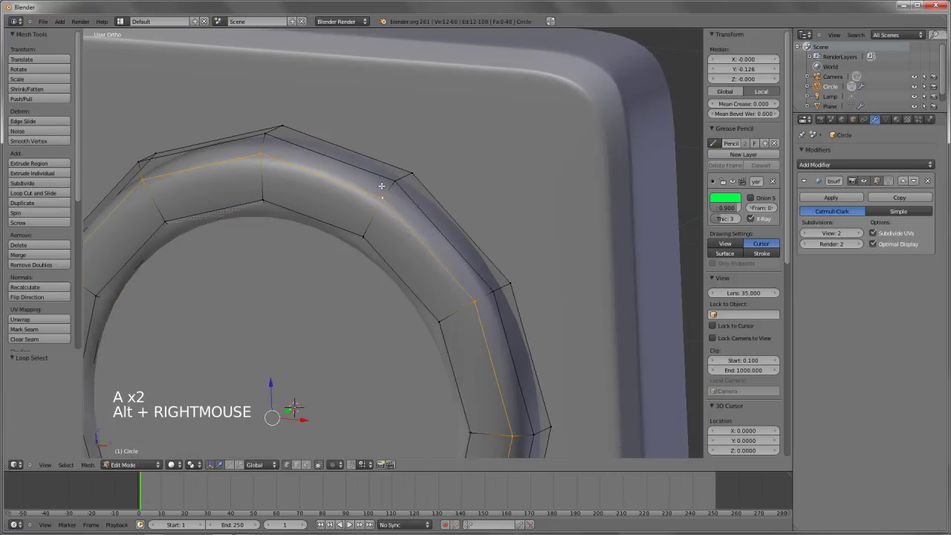
pyautogui.hotkey('ctrl', 'r')
pyautogui.keyDown('ctrl'); pyautogui.rightClick(382, 206); pyautogui.keyUp('ctrl')
pyautogui.hotkey('ctrl', 'z')
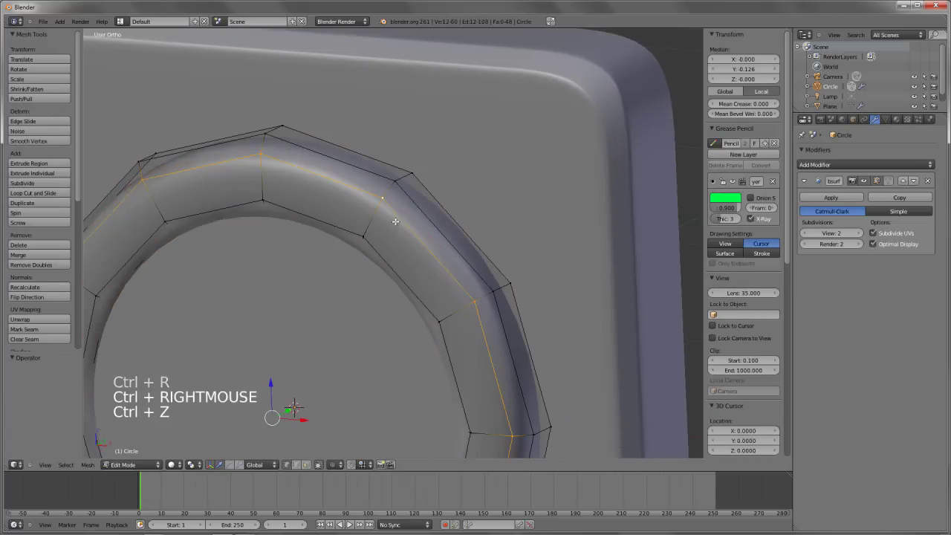
# Crease the selected outer edge loop of the ring's front face
pyautogui.keyDown('shift'); pyautogui.moveTo(402, 217); pyautogui.dragTo(431, 331, button='middle'); pyautogui.keyUp('shift')
pyautogui.scroll(2, 200, 254)
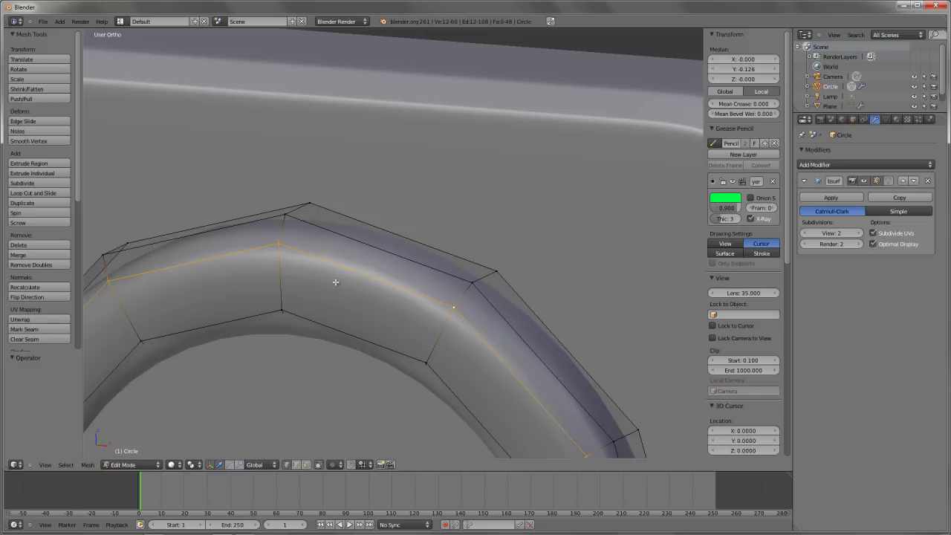
pyautogui.hotkey('shift', 'e')
pyautogui.press('Tab')
pyautogui.scroll(-5, 406, 311)
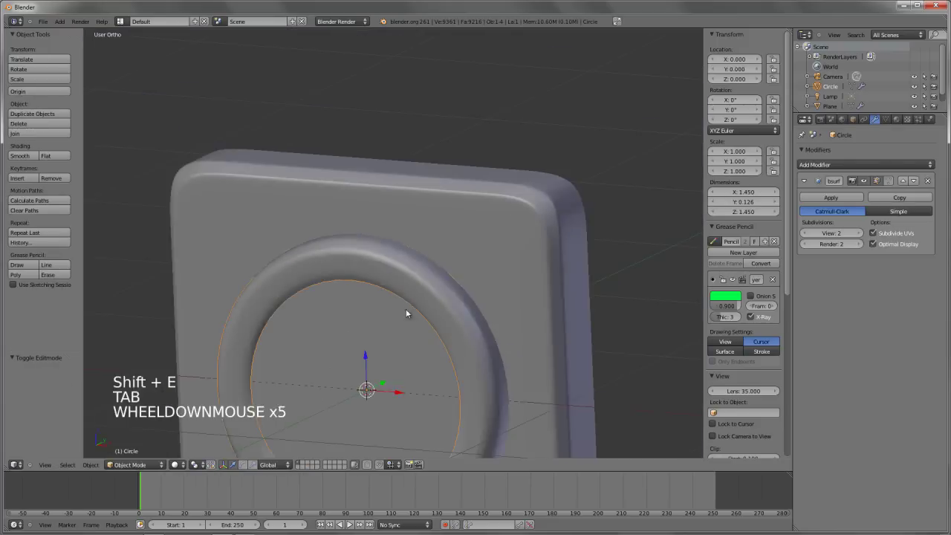
# Crease the edge loop where the ring's outer wall meets the sloped rim to 1.000
pyautogui.moveTo(406, 310); pyautogui.dragTo(352, 274, button='middle')
pyautogui.scroll(4, 352, 274)
pyautogui.press('Tab')
pyautogui.keyDown('alt'); pyautogui.rightClick(365, 235); pyautogui.keyUp('alt')
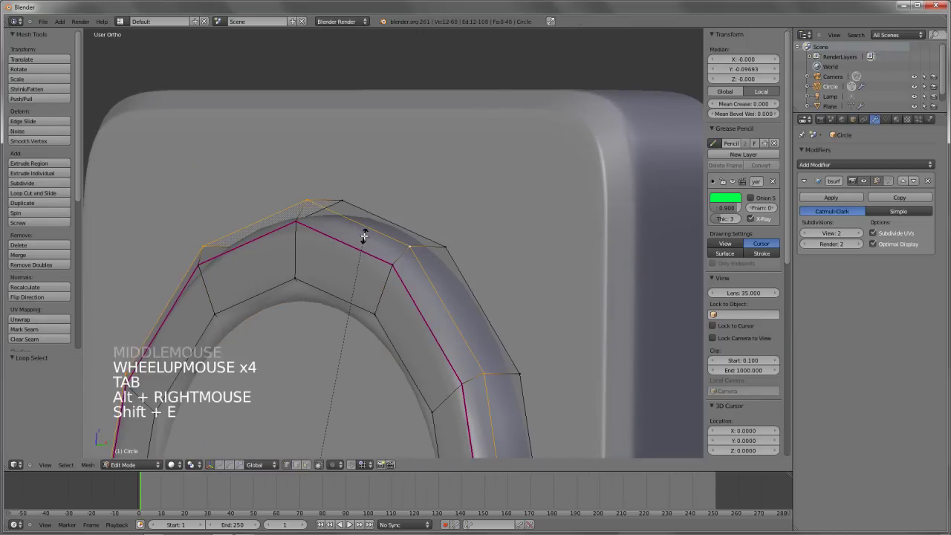
pyautogui.press('Tab')
pyautogui.scroll(-4, 364, 236)
pyautogui.moveTo(338, 249); pyautogui.dragTo(535, 256, button='middle')
pyautogui.scroll(5, 536, 256)
pyautogui.press('Tab')
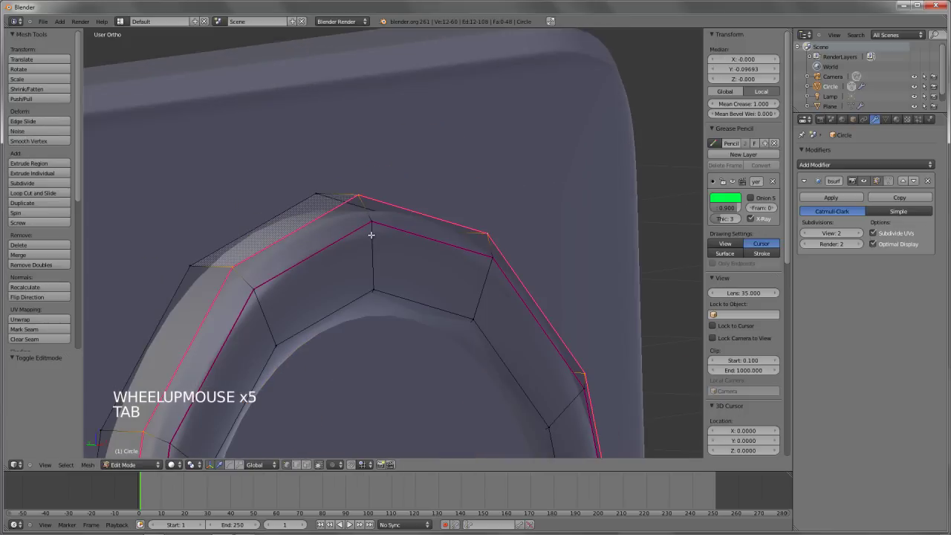
# Examine the shading of the creased ring edges up close and from several angles
pyautogui.hotkey('shift', 'e')
pyautogui.rightClick(344, 209)
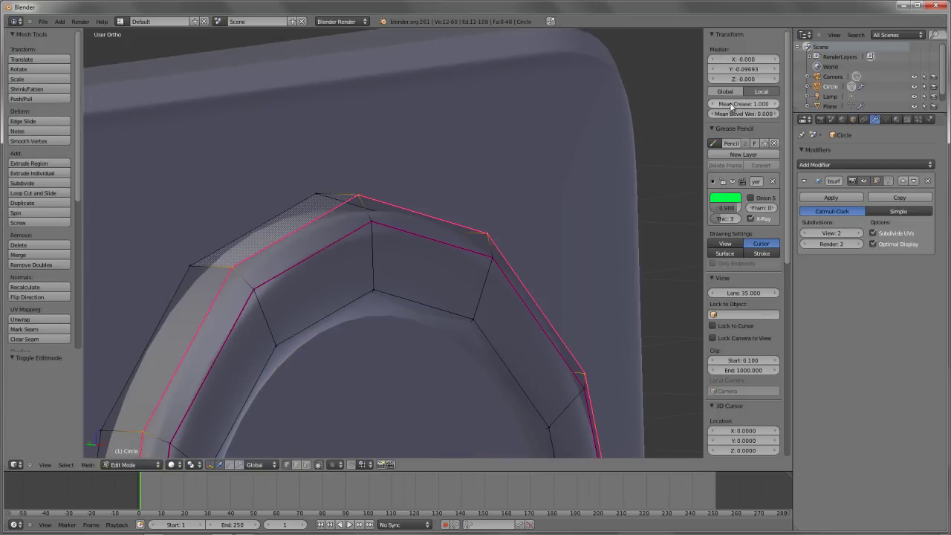
pyautogui.press('Tab')
pyautogui.scroll(-4, 383, 215)
pyautogui.moveTo(383, 214); pyautogui.dragTo(364, 265, button='middle')
pyautogui.scroll(-3, 374, 235)
pyautogui.scroll(4, 352, 250)
pyautogui.press('KP_1')
pyautogui.scroll(3, 387, 286)
pyautogui.press('Tab')
pyautogui.scroll(1, 387, 286)
pyautogui.press('Tab')
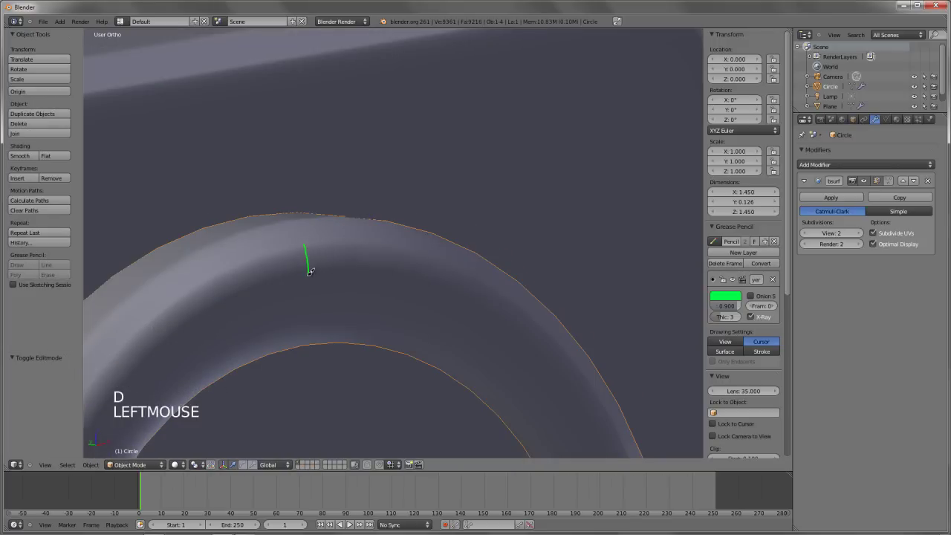
# Mark the ring's upper front face with a short green pencil stroke and erase it
pyautogui.moveTo(304, 249); pyautogui.dragTo(310, 272, button='right')
pyautogui.press('d')
pyautogui.press('Tab')
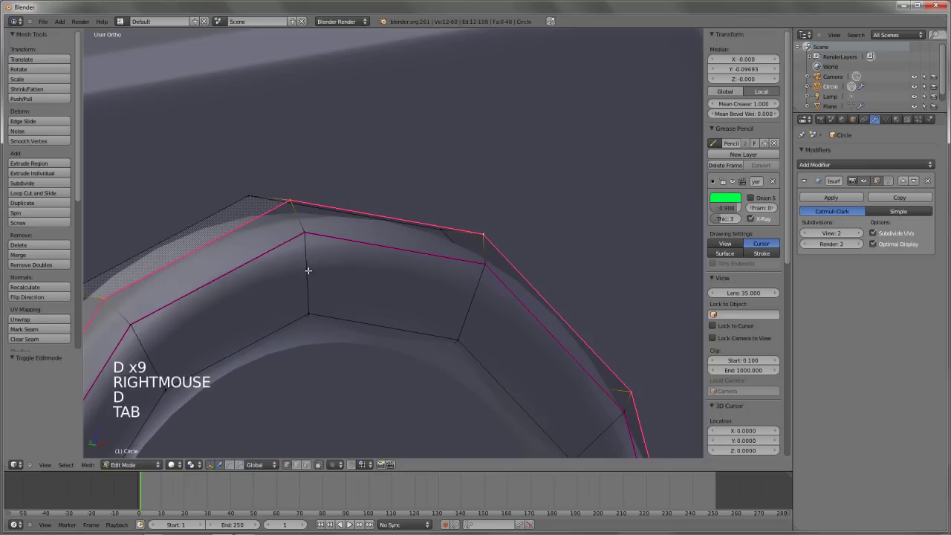
# Add a loop cut on the ring's front face, slid close to the creased outer edge
pyautogui.keyDown('shift'); pyautogui.moveTo(307, 270); pyautogui.dragTo(450, 219, button='middle'); pyautogui.keyUp('shift')
pyautogui.press('a')
pyautogui.scroll(-5, 441, 220)
pyautogui.scroll(3, 423, 240)
pyautogui.scroll(2, 423, 239)
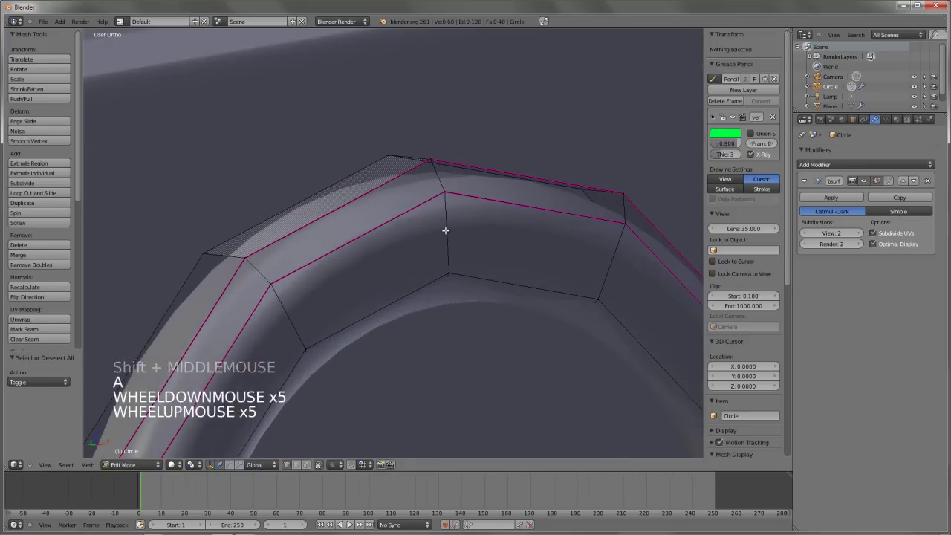
pyautogui.hotkey('ctrl', 'r')
pyautogui.click(445, 229)
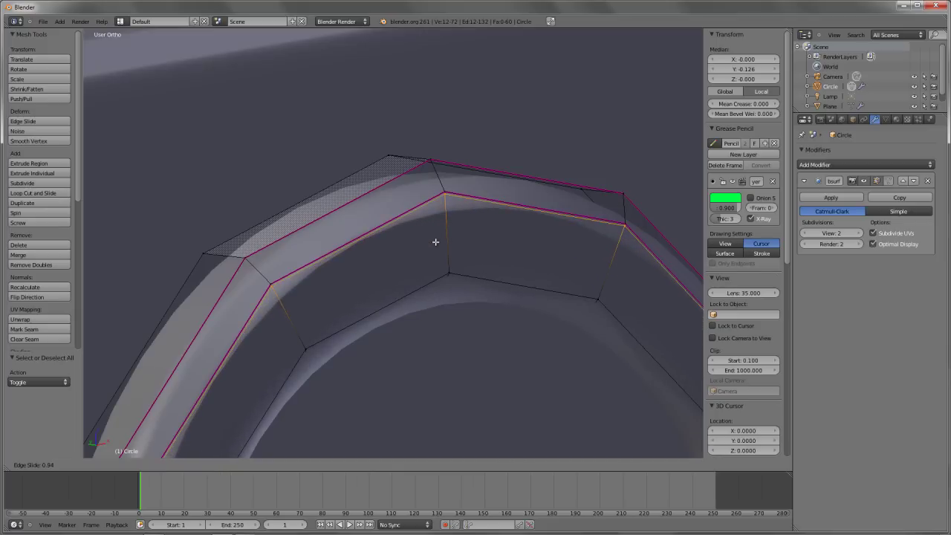
pyautogui.click(436, 253)
# Add a loop cut around the ring's outer wall to sharpen its creased edge
pyautogui.press('Tab')
pyautogui.scroll(-4, 436, 253)
pyautogui.moveTo(435, 253); pyautogui.dragTo(395, 295, button='middle')
pyautogui.scroll(6, 395, 293)
pyautogui.press('Tab')
pyautogui.hotkey('ctrl', 'r')
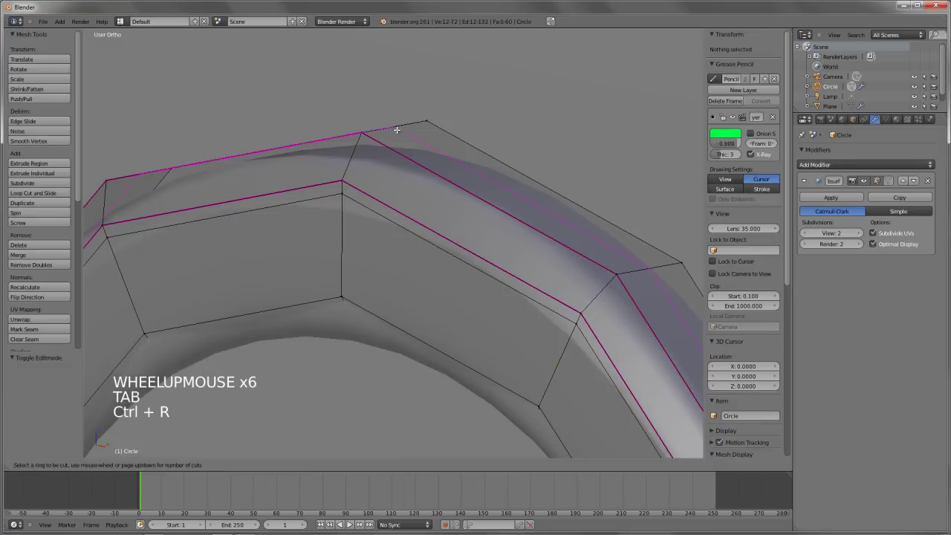
pyautogui.click(366, 147)
# Raise the ring's Subdivision Surface levels to 3 for both view and render
pyautogui.press('Tab')
pyautogui.scroll(-4, 349, 223)
pyautogui.moveTo(349, 223); pyautogui.dragTo(440, 226, button='middle')
pyautogui.scroll(-4, 463, 226)
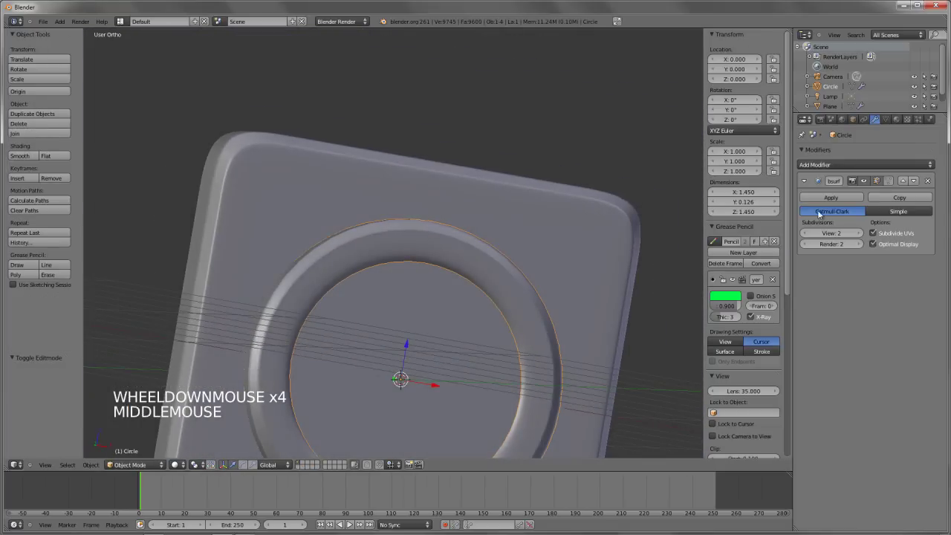
pyautogui.click(861, 234)
pyautogui.click(861, 244)
pyautogui.scroll(4, 556, 293)
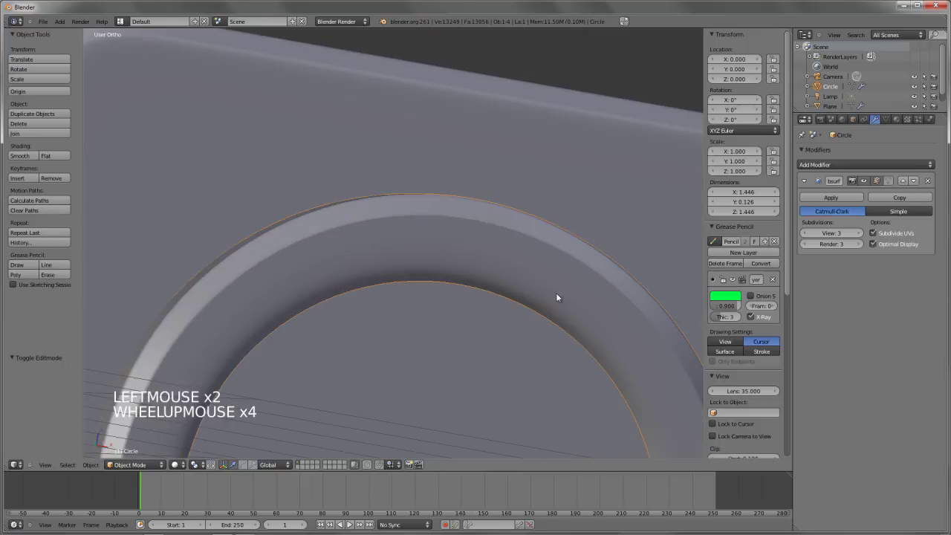
# Trace the ring's outer rim with green pencil strokes and delete their frame
pyautogui.moveTo(556, 293); pyautogui.dragTo(454, 275, button='middle')
pyautogui.scroll(5, 378, 262)
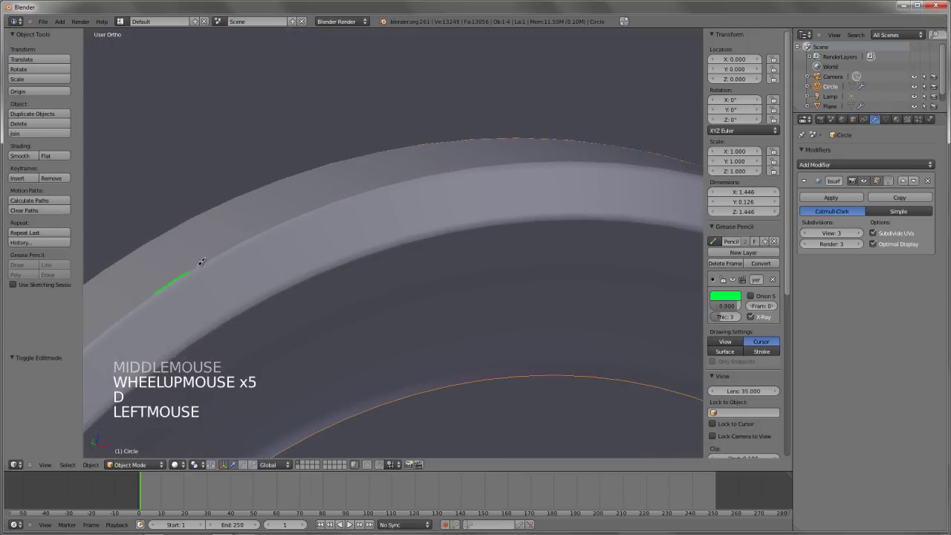
pyautogui.moveTo(366, 199); pyautogui.dragTo(521, 183)
pyautogui.click(716, 266)
# Crease the two edge loops at the ring's inner opening to 1
pyautogui.scroll(-12, 431, 293)
pyautogui.moveTo(442, 311); pyautogui.dragTo(372, 230, button='middle')
pyautogui.scroll(5, 372, 230)
pyautogui.press('Tab')
pyautogui.scroll(2, 385, 268)
pyautogui.moveTo(385, 268); pyautogui.dragTo(356, 292, button='middle')
pyautogui.scroll(2, 357, 292)
pyautogui.press('z')
pyautogui.keyDown('alt'); pyautogui.rightClick(353, 310); pyautogui.keyUp('alt')
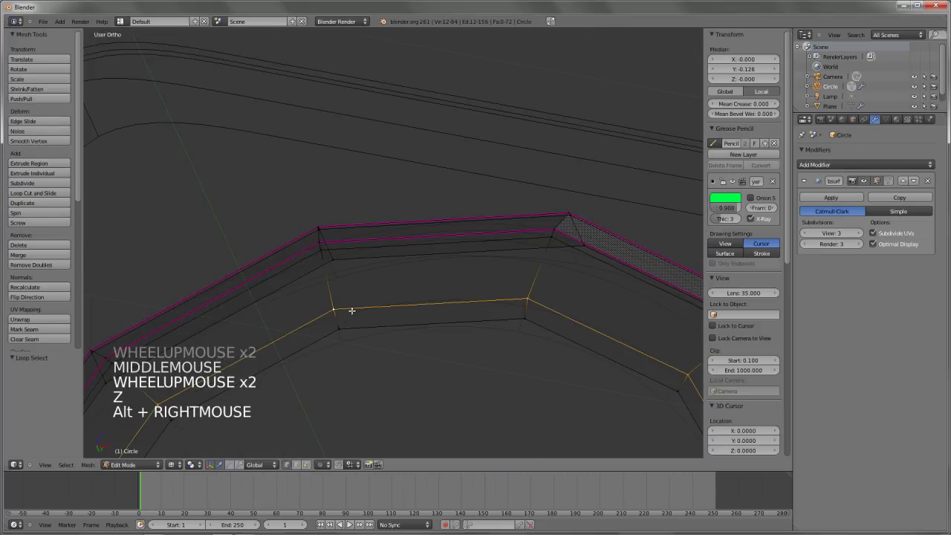
pyautogui.hotkey('shift', 'e')
pyautogui.keyDown('alt'); pyautogui.rightClick(368, 330); pyautogui.keyUp('alt')
pyautogui.hotkey('shift', 'e')
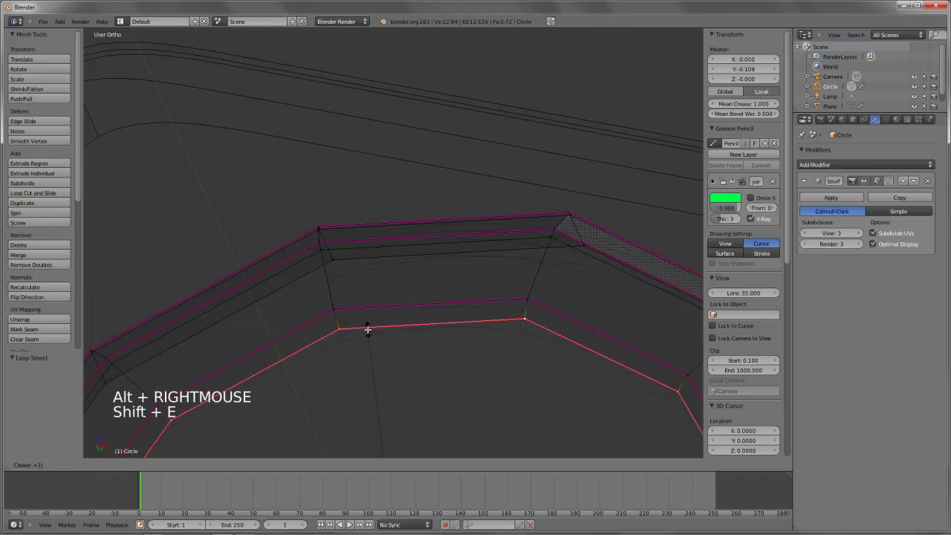
# Add a loop cut around the ring's front face between the outer support loop and the creased inner edge
pyautogui.press('z')
pyautogui.hotkey('ctrl', 'r')
pyautogui.click(335, 292)
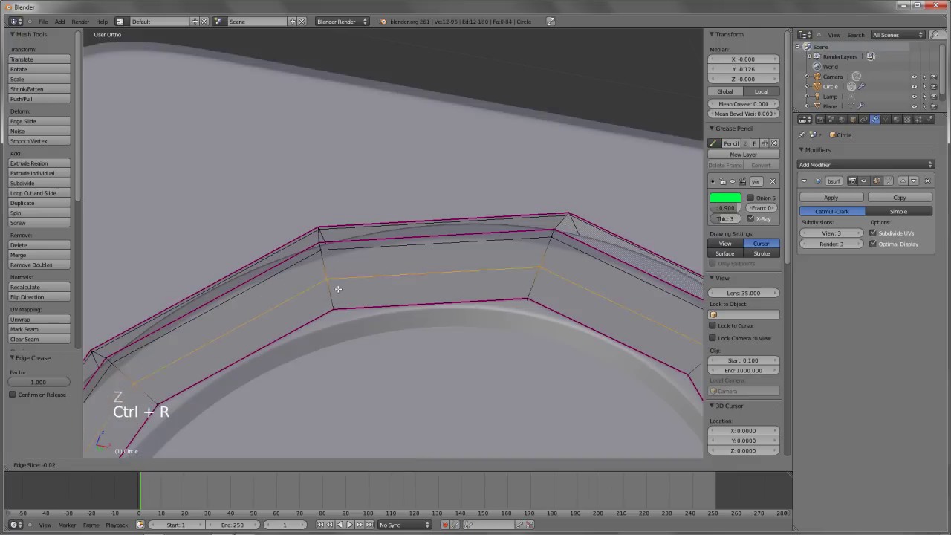
pyautogui.click(339, 277)
pyautogui.press('Tab')
pyautogui.scroll(-3, 339, 281)
pyautogui.moveTo(339, 281); pyautogui.dragTo(446, 290, button='middle')
pyautogui.press('a')
# Leave the ring's mesh and open the rounded-square base in Edit Mode with nothing selected, in wireframe front view
pyautogui.scroll(-5, 383, 303)
pyautogui.press('KP_1')
pyautogui.scroll(2, 446, 290)
pyautogui.scroll(-4, 453, 283)
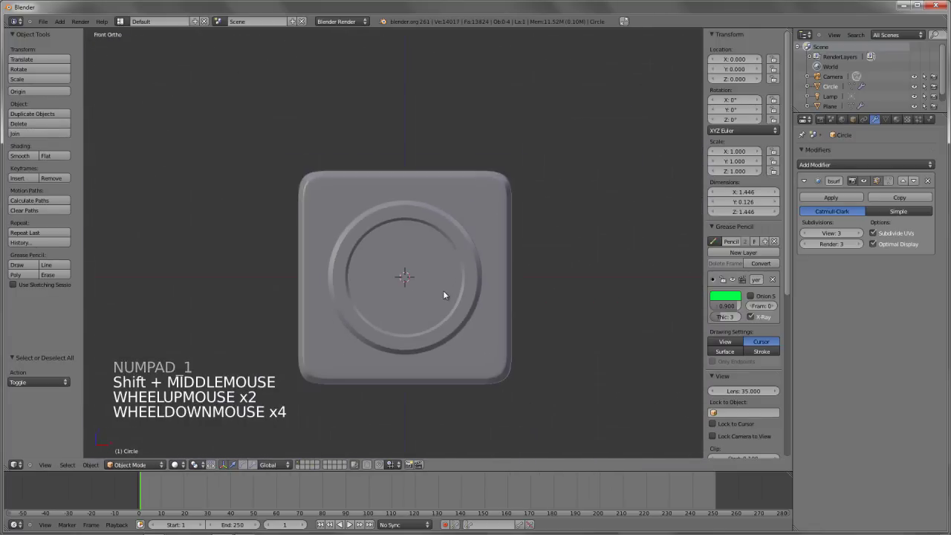
pyautogui.rightClick(397, 326)
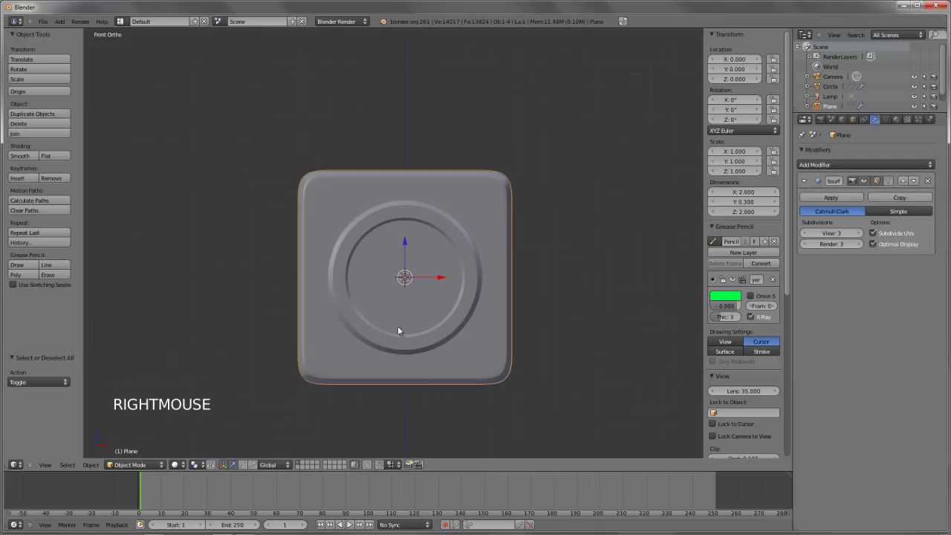
pyautogui.press('z')
pyautogui.press('Tab')
pyautogui.scroll(2, 416, 262)
pyautogui.press('a')
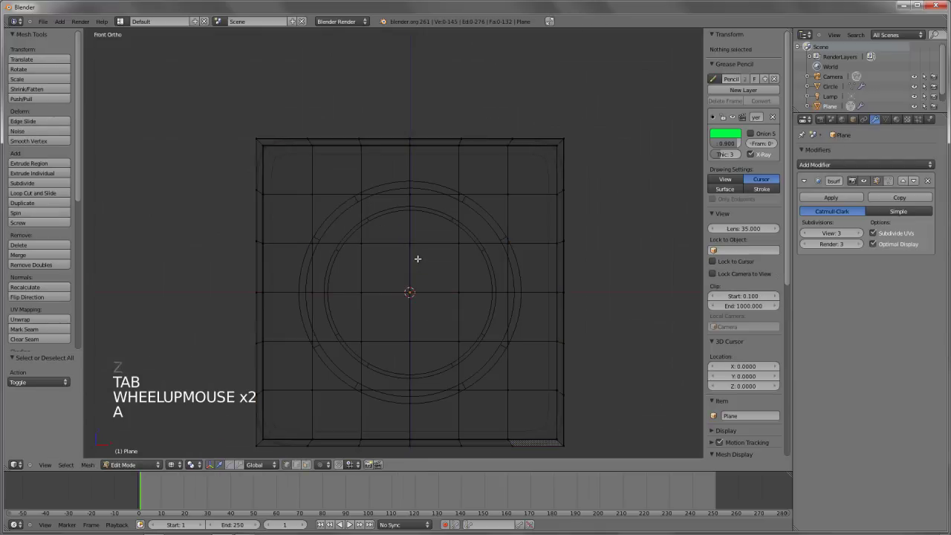
# Delete the 3-by-3 block of vertices at the centre of the base's front, inside the ring's opening
pyautogui.press('b')
pyautogui.moveTo(329, 206); pyautogui.dragTo(480, 373)
pyautogui.press('x')
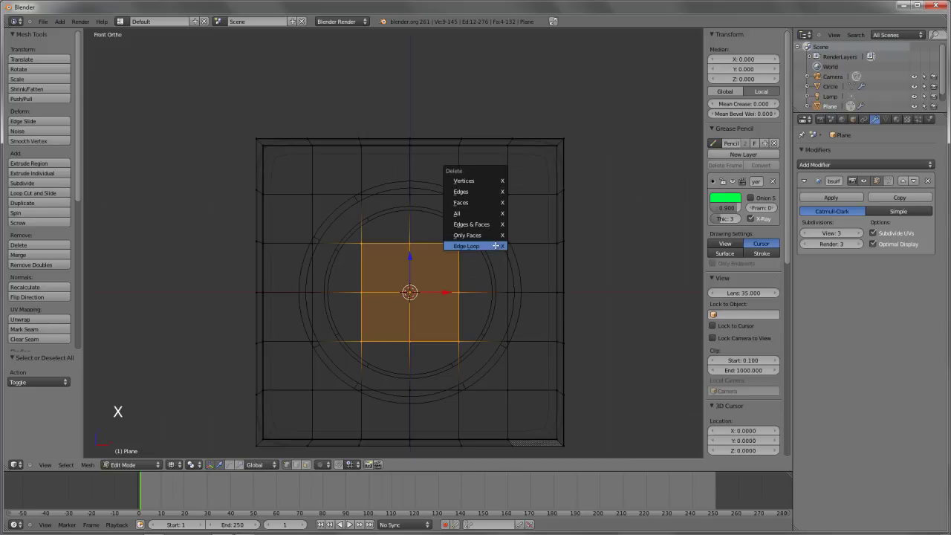
pyautogui.click(498, 176)
pyautogui.press('z')
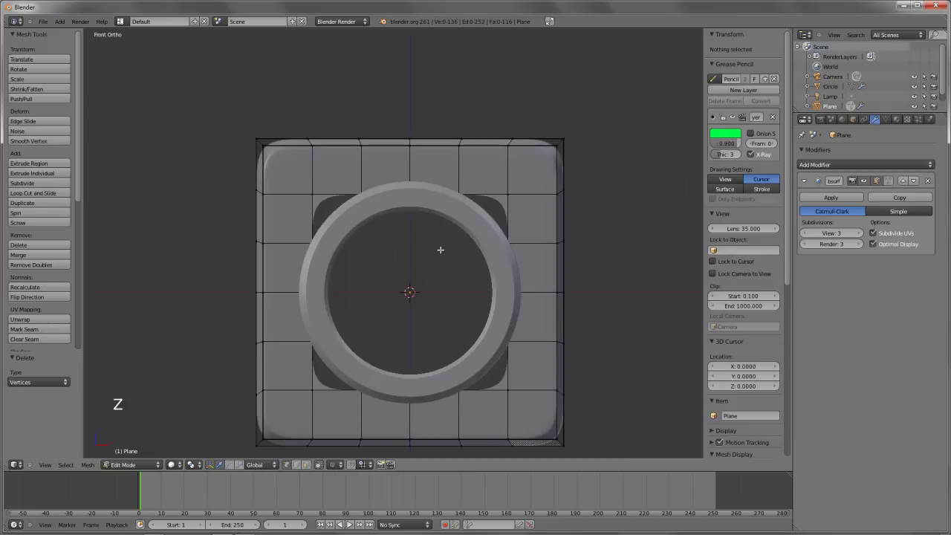
# Select the edge loop bounding the base's square hole and try scaling it inward
pyautogui.keyDown('alt'); pyautogui.rightClick(444, 196); pyautogui.keyUp('alt')
pyautogui.press('z')
pyautogui.press('s')
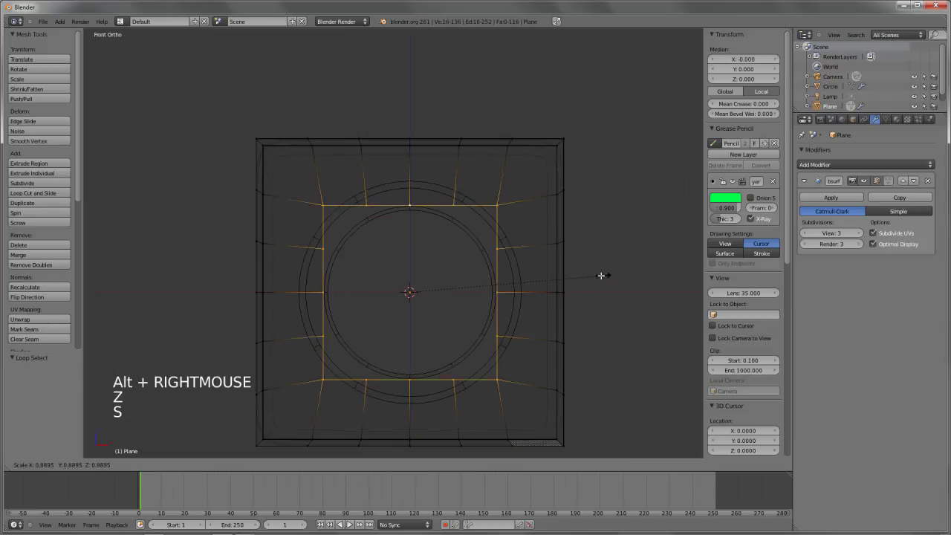
pyautogui.rightClick(578, 276)
# Sketch a circular outline along the ring's inner opening with green pencil strokes and delete their frame
pyautogui.press('d')
pyautogui.moveTo(491, 226)
pyautogui.mouseDown()
pyautogui.moveTo(457, 212)
pyautogui.moveTo(365, 231)
pyautogui.mouseUp()
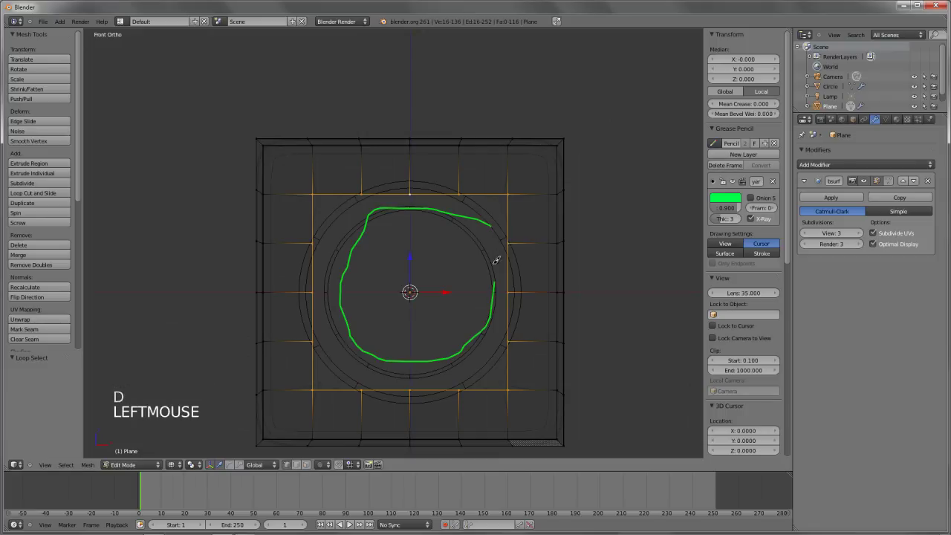
pyautogui.moveTo(497, 259); pyautogui.dragTo(492, 227)
pyautogui.click(724, 165)
pyautogui.press('z')
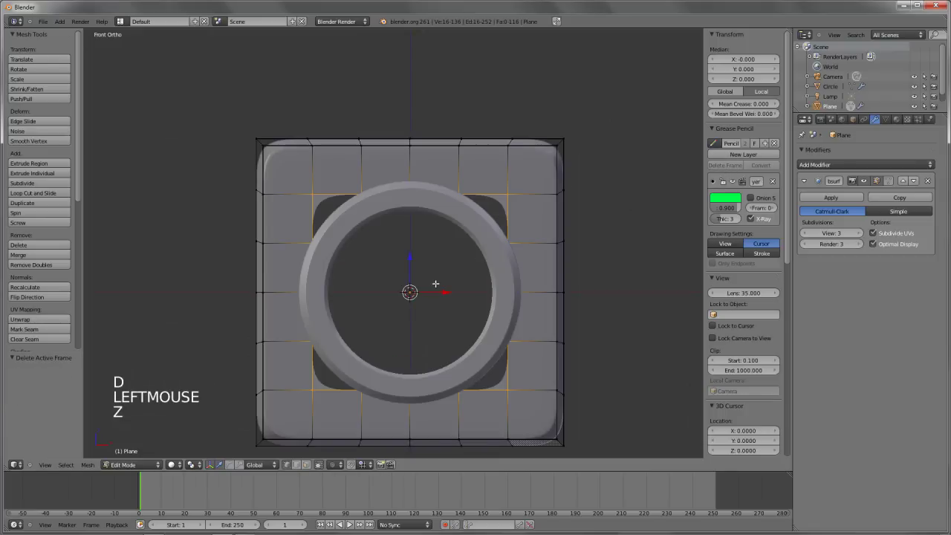
pyautogui.press('z')
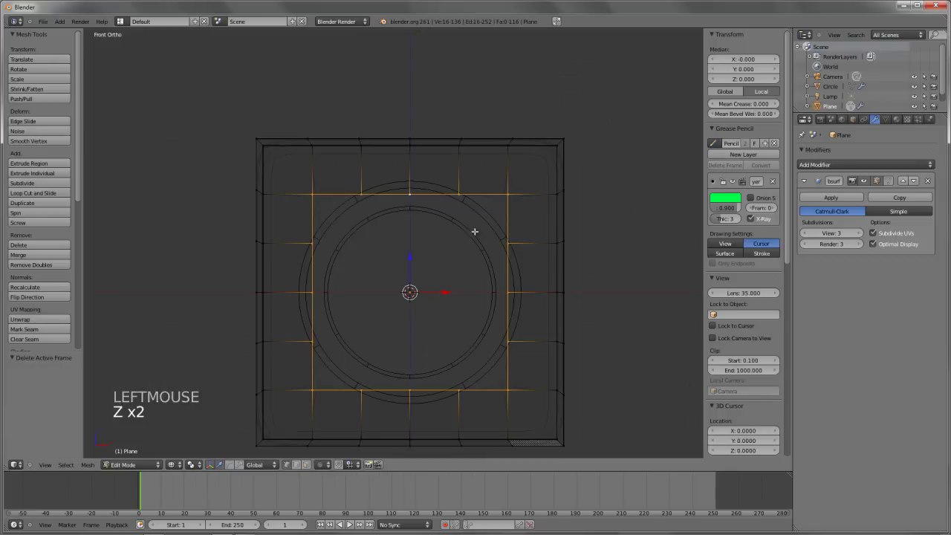
# Try to round the hole's square boundary loop by applying Smooth repeatedly, and undo every pass
pyautogui.press('w')
pyautogui.click(537, 231)
pyautogui.press('w')
pyautogui.click(537, 231)
pyautogui.press('w')
pyautogui.click(538, 231)
pyautogui.press('w')
pyautogui.click(538, 231)
pyautogui.press('w')
pyautogui.click(537, 231)
pyautogui.press('w')
pyautogui.click(538, 232)
pyautogui.press('w')
pyautogui.click(537, 231)
pyautogui.hotkey('ctrl', 'z')
pyautogui.hotkey('ctrl', 'z')
pyautogui.hotkey('ctrl', 'z')
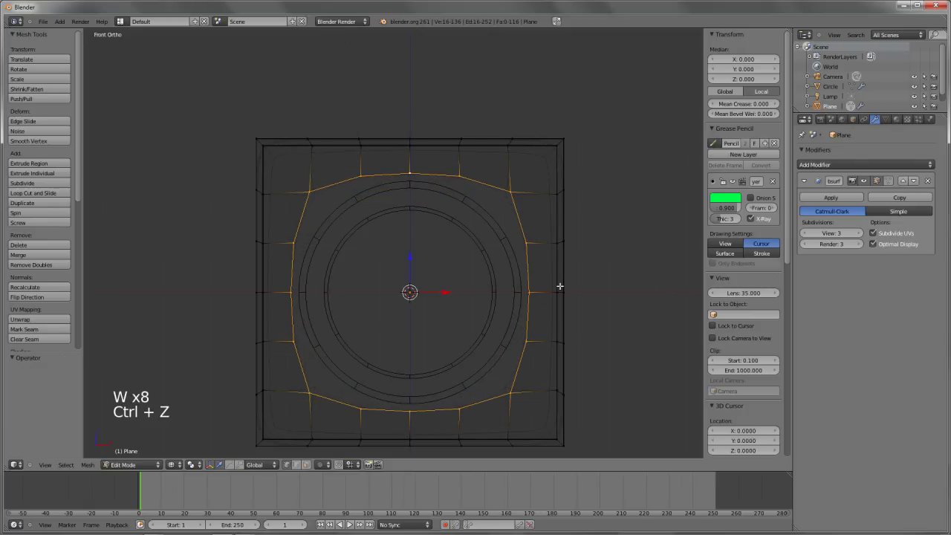
pyautogui.hotkey('ctrl', 'z')
pyautogui.hotkey('ctrl', 'z')
pyautogui.hotkey('ctrl', 'z')
pyautogui.hotkey('ctrl', 'z')
pyautogui.hotkey('ctrl', 'z')
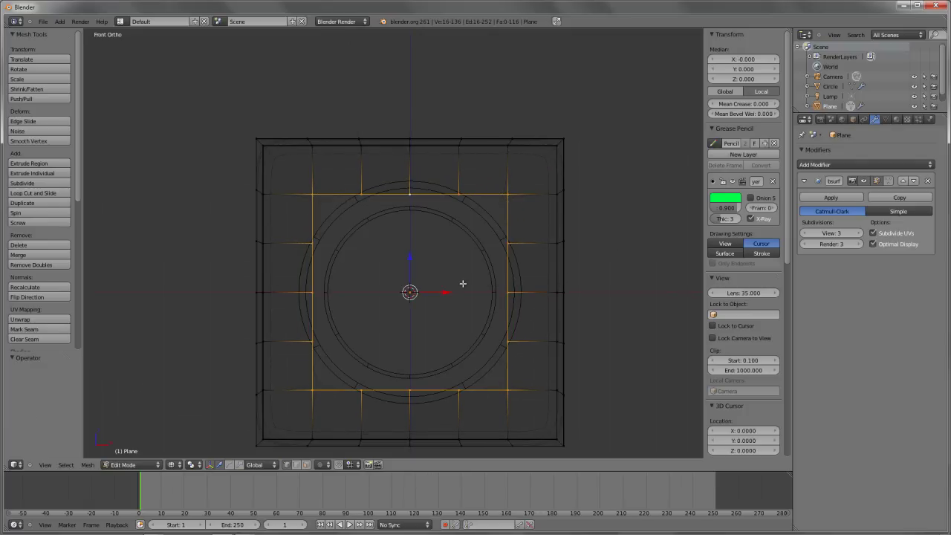
# Check in User Preferences that the LoopTools add-on is enabled among the Mesh add-ons
pyautogui.hotkey('ctrl', 'alt', 'u')
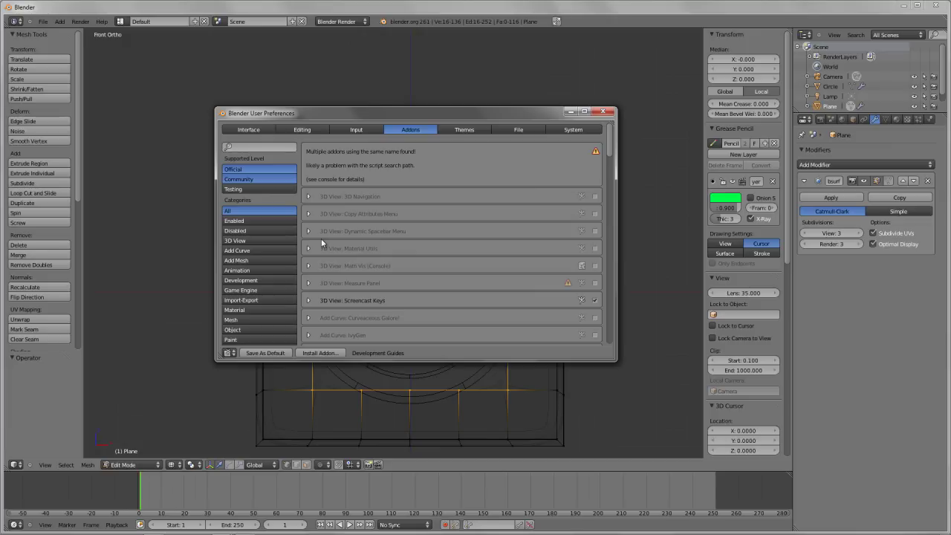
pyautogui.click(232, 319)
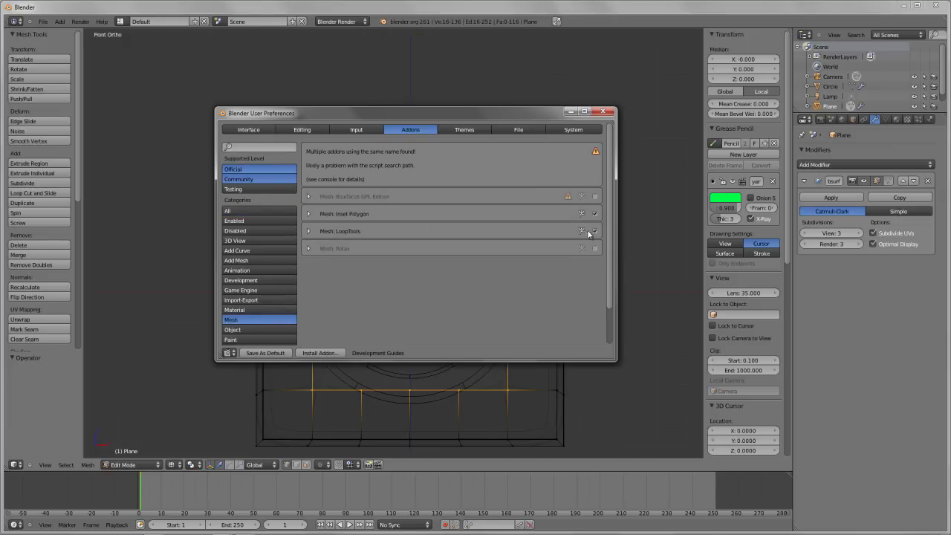
pyautogui.click(604, 113)
# Try to turn the hole's boundary loop into a circle with LoopTools Circle and inspect the shape from an angle
pyautogui.press('w')
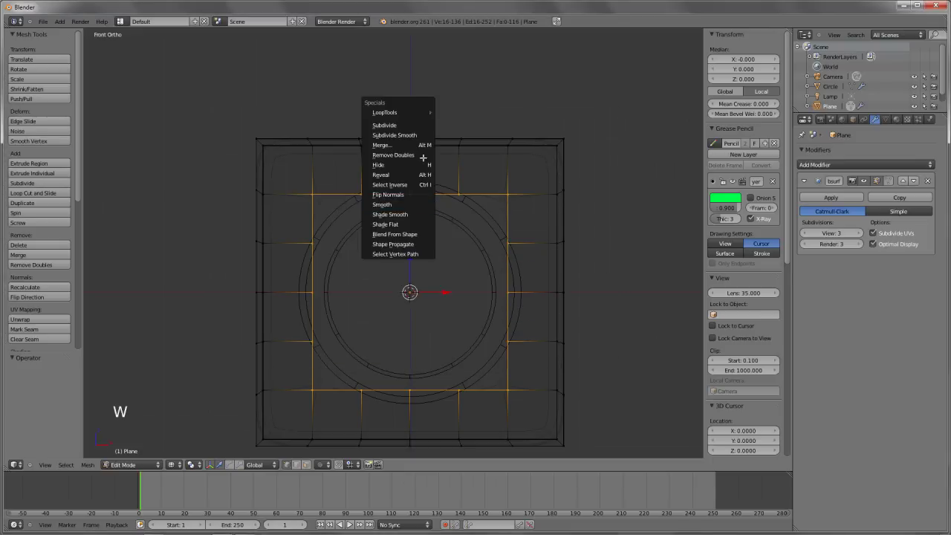
pyautogui.moveTo(416, 113)
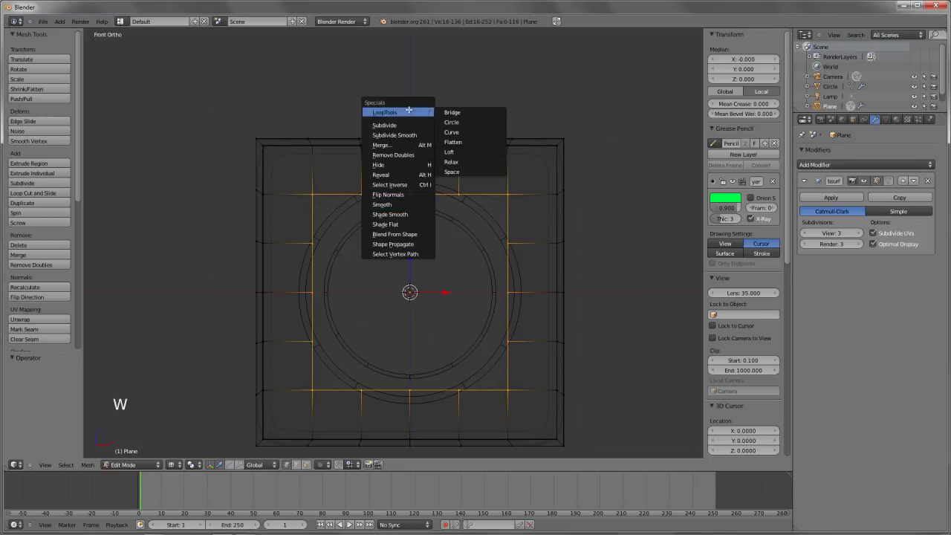
pyautogui.click(469, 121)
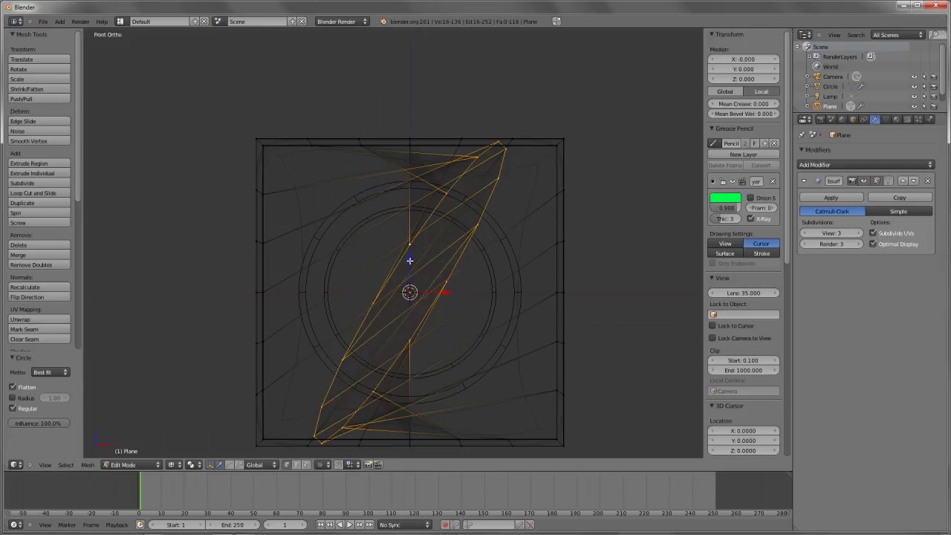
pyautogui.scroll(-3, 401, 290)
pyautogui.moveTo(401, 290); pyautogui.dragTo(363, 407, button='middle')
pyautogui.press('KP_1')
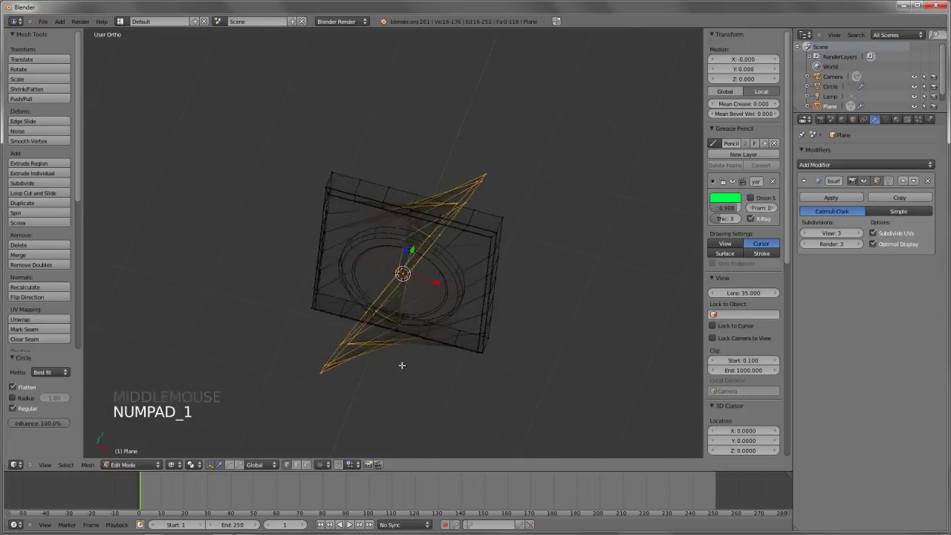
pyautogui.scroll(2, 446, 301)
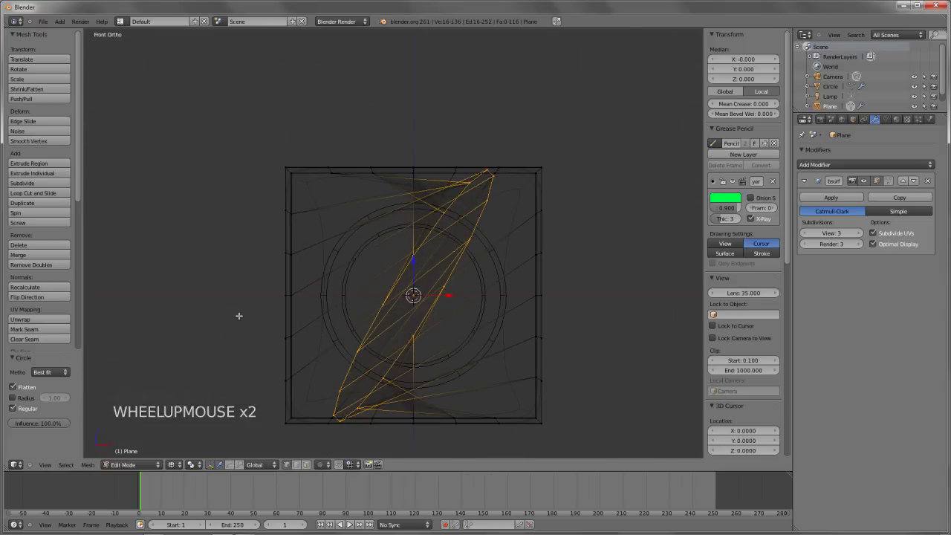
# Test the Circle operation's Radius, Flatten, Regular and Fit inside options, and undo the operation
pyautogui.click(30, 397)
pyautogui.click(29, 397)
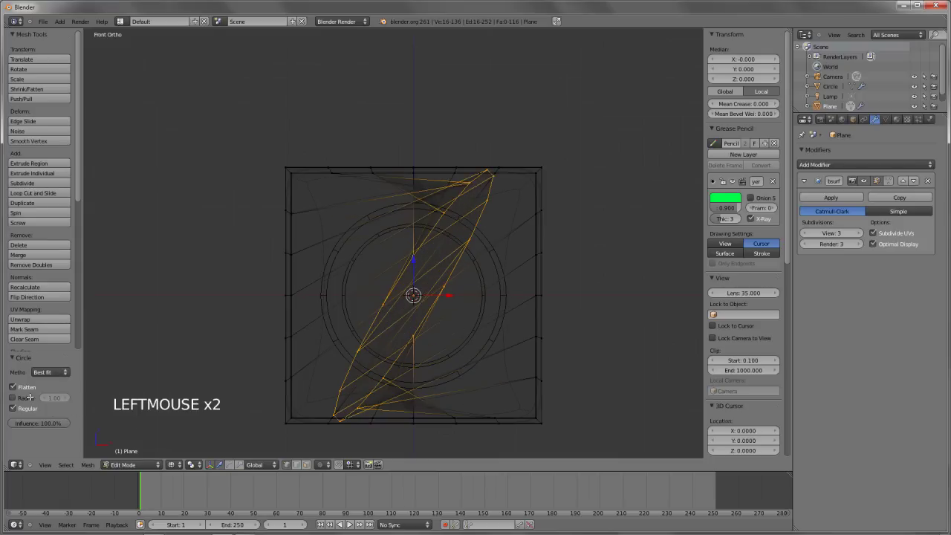
pyautogui.click(25, 385)
pyautogui.click(25, 386)
pyautogui.click(27, 408)
pyautogui.click(27, 408)
pyautogui.click(47, 372)
pyautogui.click(44, 352)
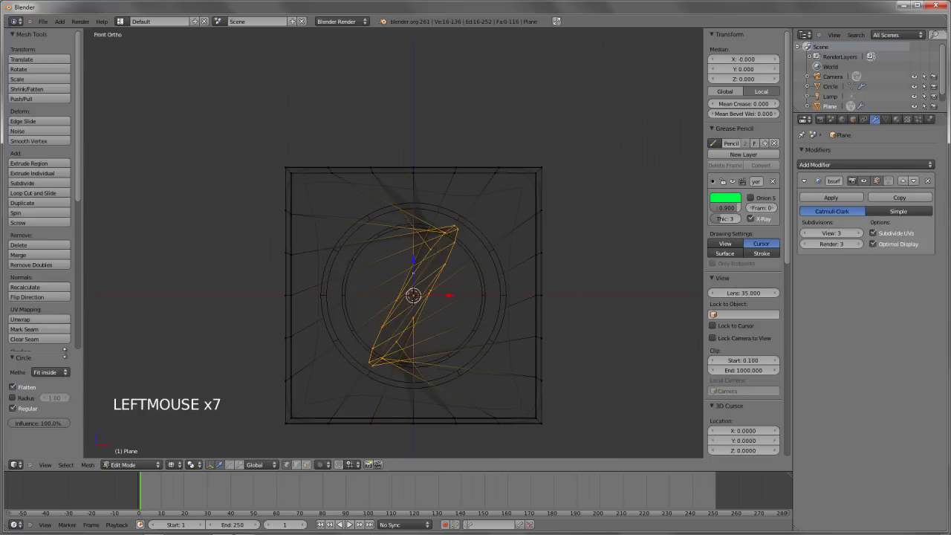
pyautogui.click(64, 371)
pyautogui.click(59, 361)
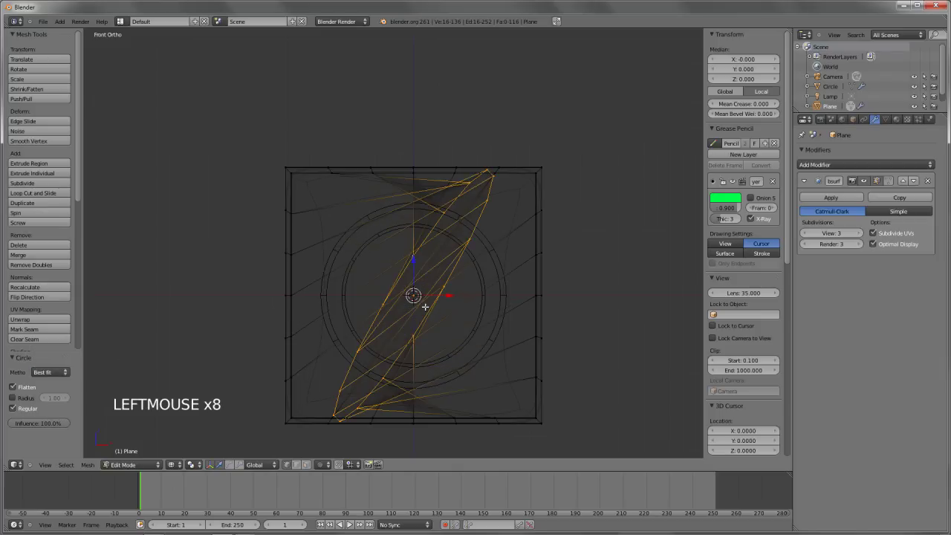
pyautogui.moveTo(426, 308); pyautogui.dragTo(455, 337, button='middle')
pyautogui.hotkey('ctrl', 'z')
pyautogui.hotkey('ctrl', 'z')
# Collapse the unneeded view property sections, display the base's face normals and inspect their directions
pyautogui.press('z')
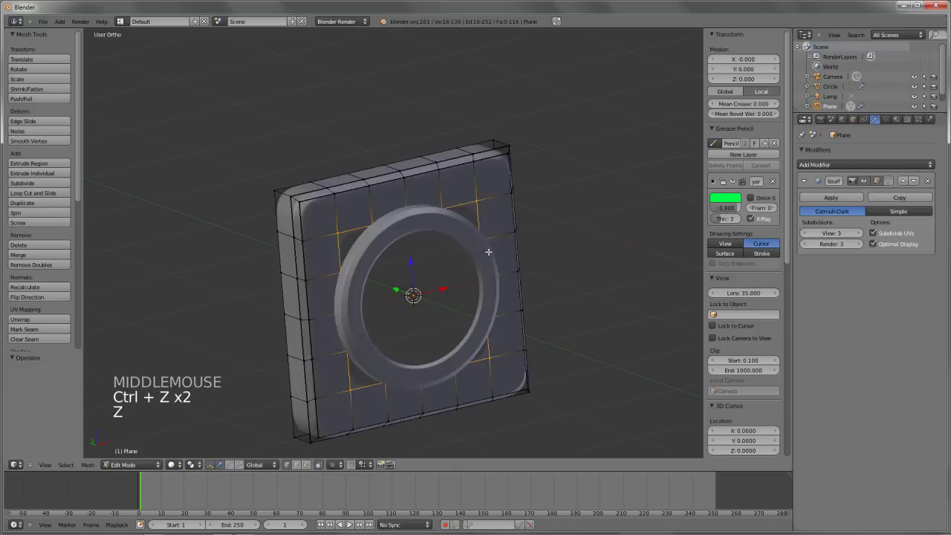
pyautogui.moveTo(473, 282); pyautogui.dragTo(410, 318, button='middle')
pyautogui.press('a')
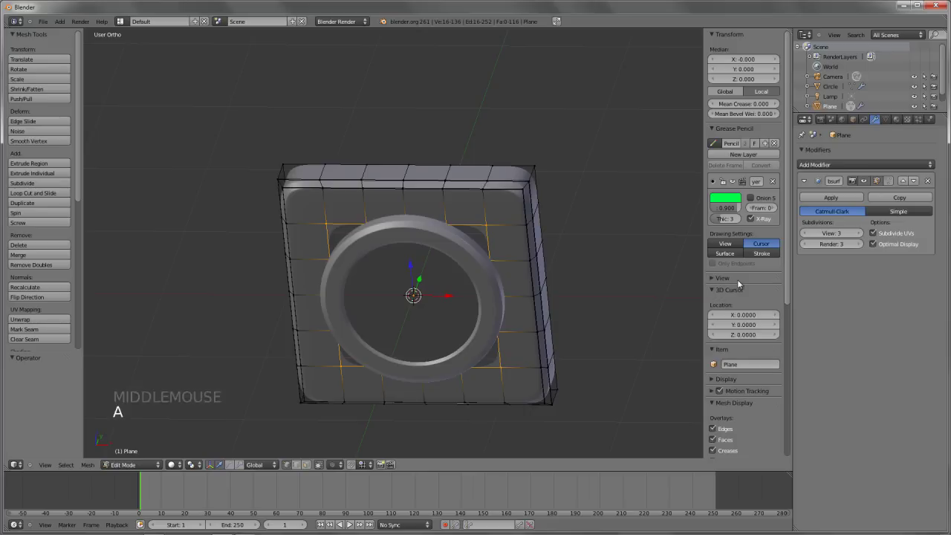
pyautogui.press('a')
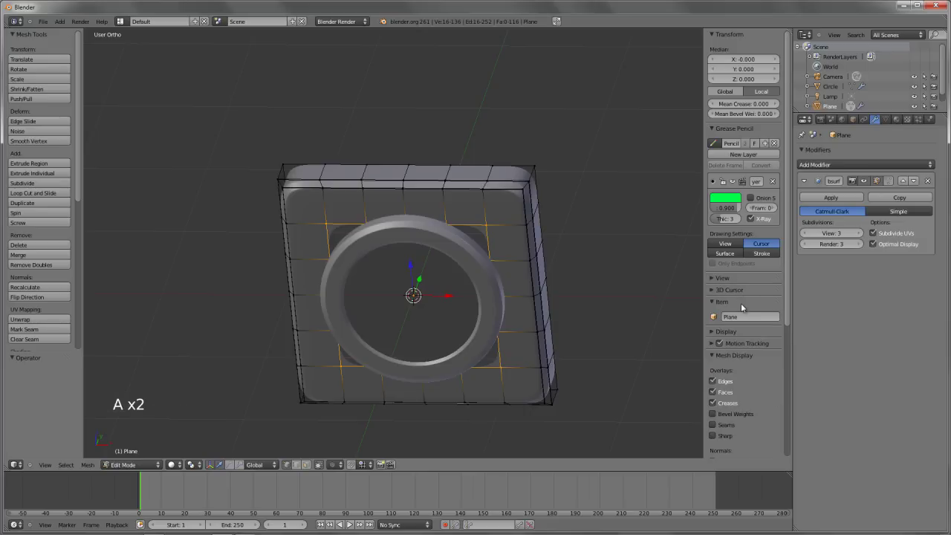
pyautogui.press('a')
pyautogui.press('z')
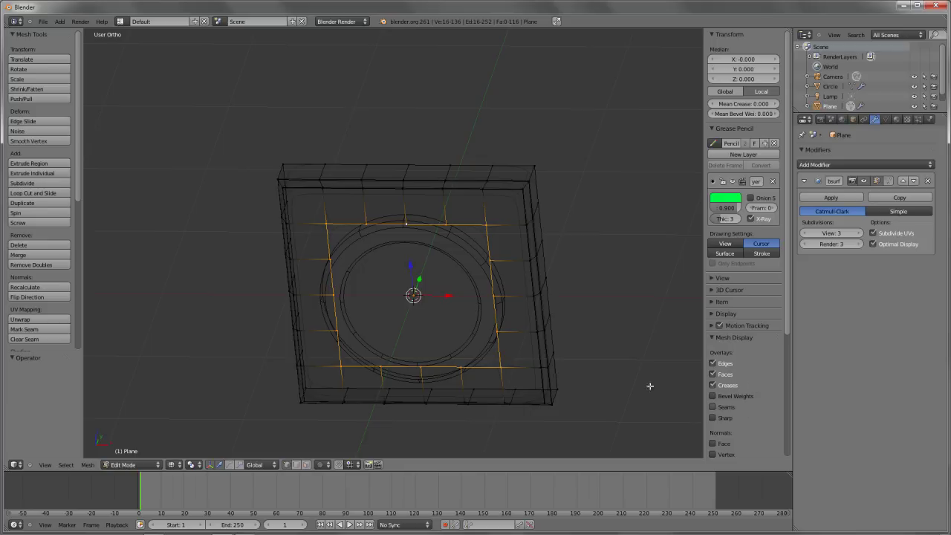
pyautogui.scroll(-2, 557, 350)
pyautogui.click(725, 444)
pyautogui.scroll(3, 446, 335)
pyautogui.moveTo(446, 335); pyautogui.dragTo(506, 312, button='middle')
pyautogui.moveTo(424, 310); pyautogui.dragTo(503, 265, button='middle')
pyautogui.press('KP_1')
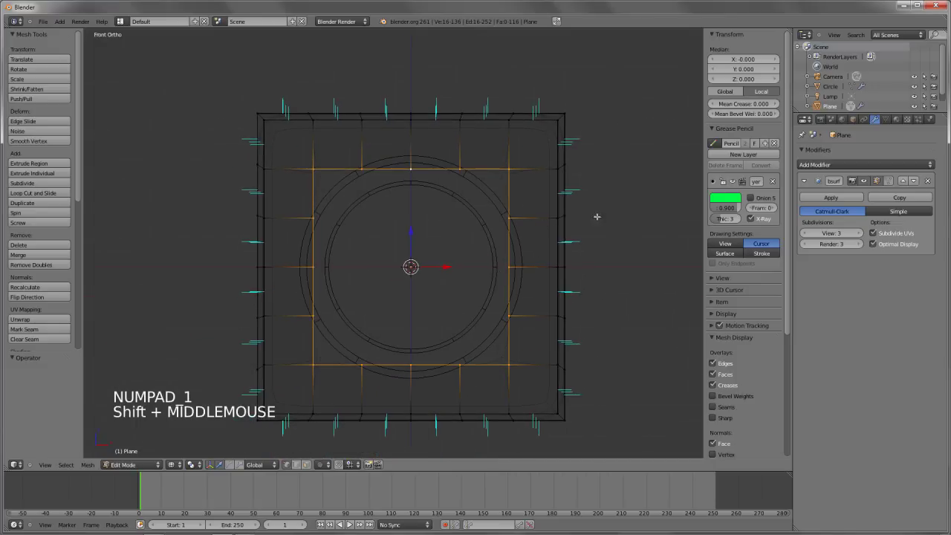
# Retry LoopTools Circle on the hole's boundary with Flatten and Regular off and other fit settings, and undo it
pyautogui.press('s')
pyautogui.rightClick(578, 266)
pyautogui.press('w')
pyautogui.moveTo(580, 265)
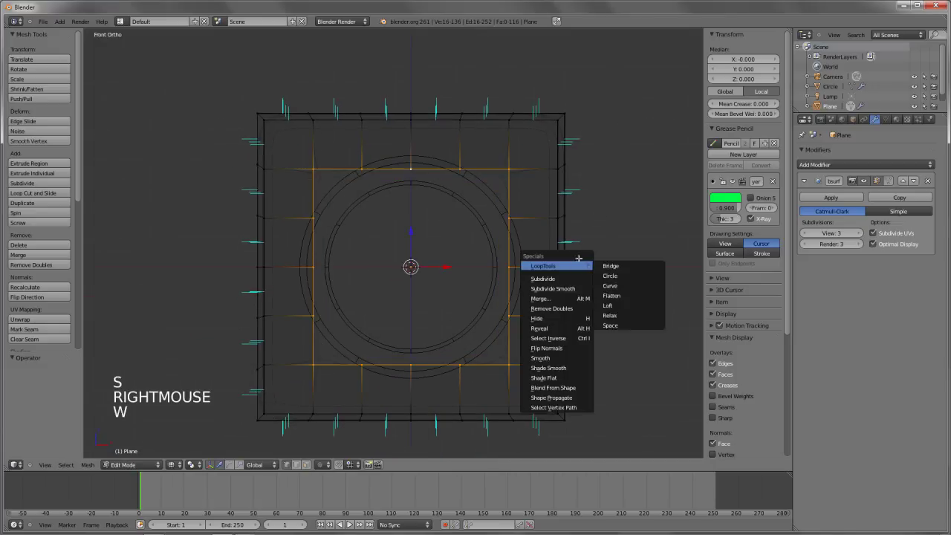
pyautogui.click(615, 274)
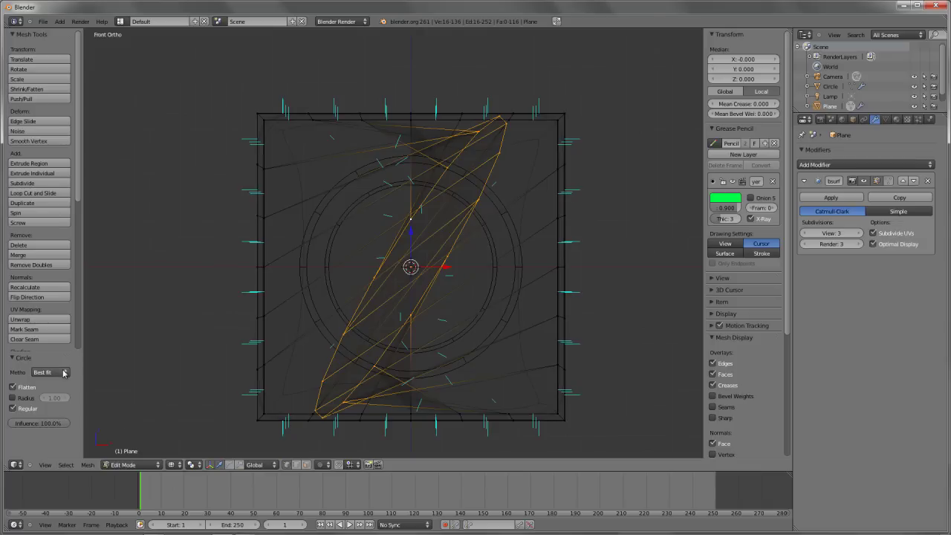
pyautogui.click(22, 392)
pyautogui.click(22, 387)
pyautogui.click(49, 372)
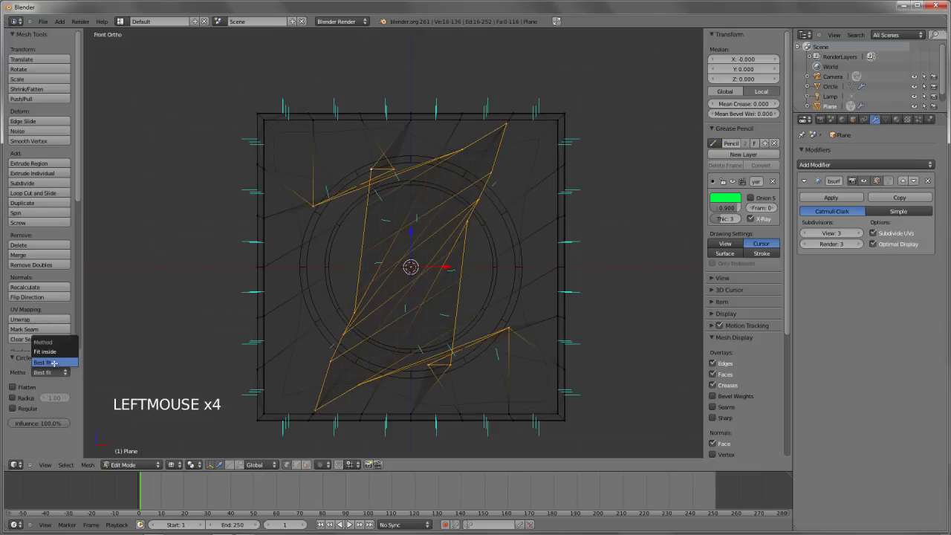
pyautogui.click(61, 351)
pyautogui.moveTo(54, 423); pyautogui.dragTo(175, 423)
pyautogui.click(50, 371)
pyautogui.hotkey('ctrl', 'z')
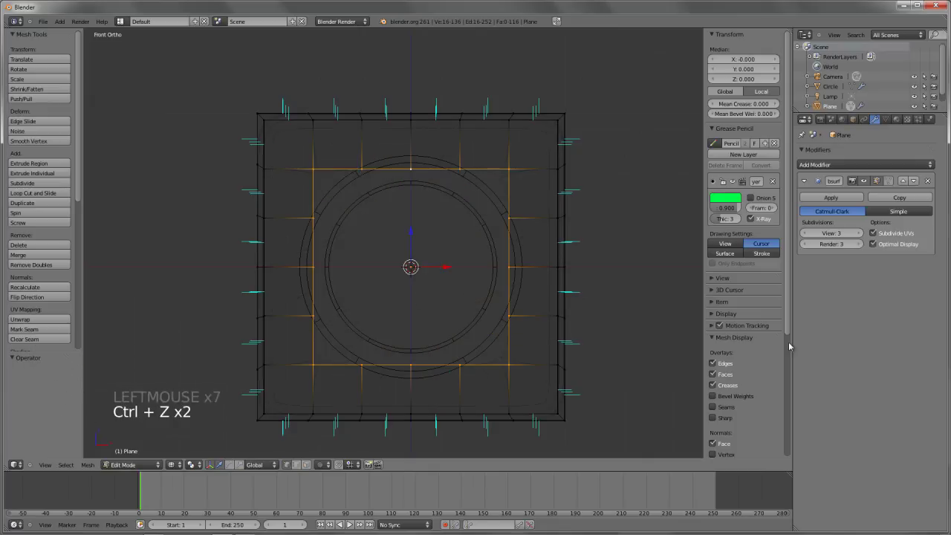
# Display the base's vertex normals as well and inspect them around the mesh
pyautogui.scroll(-7, 746, 400)
pyautogui.click(729, 319)
pyautogui.moveTo(401, 297); pyautogui.dragTo(408, 336, button='middle')
pyautogui.press('KP_1')
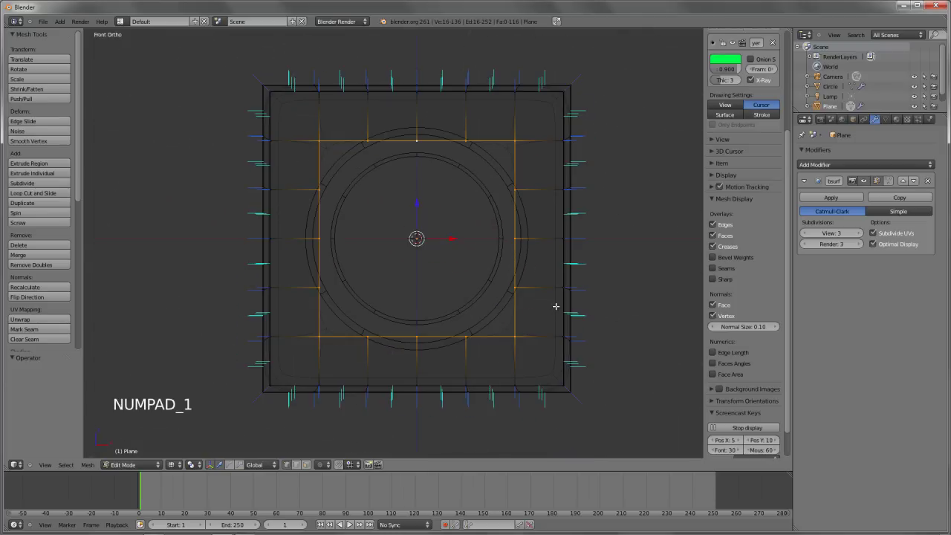
# Extrude the hole's boundary loop and scale the new loop inward to 0.917
pyautogui.press('e')
pyautogui.rightClick(557, 305)
pyautogui.press('s')
pyautogui.press('s')
pyautogui.click(546, 296)
# Try LoopTools Circle on the extruded inner loop, and undo it together with the extrusion
pyautogui.press('w')
pyautogui.moveTo(548, 294)
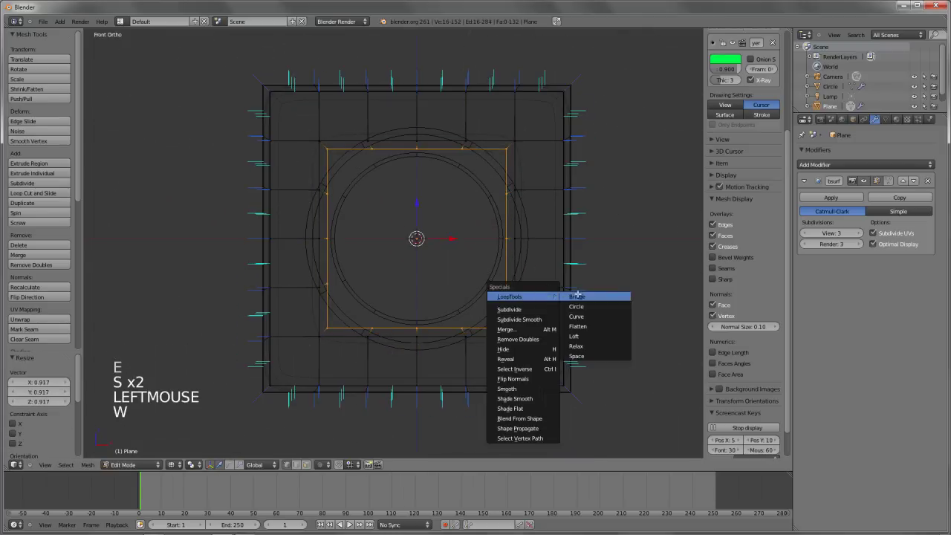
pyautogui.click(598, 304)
pyautogui.hotkey('ctrl', 'z')
pyautogui.scroll(-2, 504, 255)
pyautogui.keyDown('shift'); pyautogui.moveTo(501, 233); pyautogui.dragTo(497, 268, button='middle'); pyautogui.keyUp('shift')
pyautogui.scroll(2, 497, 269)
pyautogui.keyDown('ctrl'); pyautogui.scroll(1, 497, 270); pyautogui.keyUp('ctrl')
pyautogui.hotkey('ctrl', 'z')
pyautogui.hotkey('ctrl', 'z')
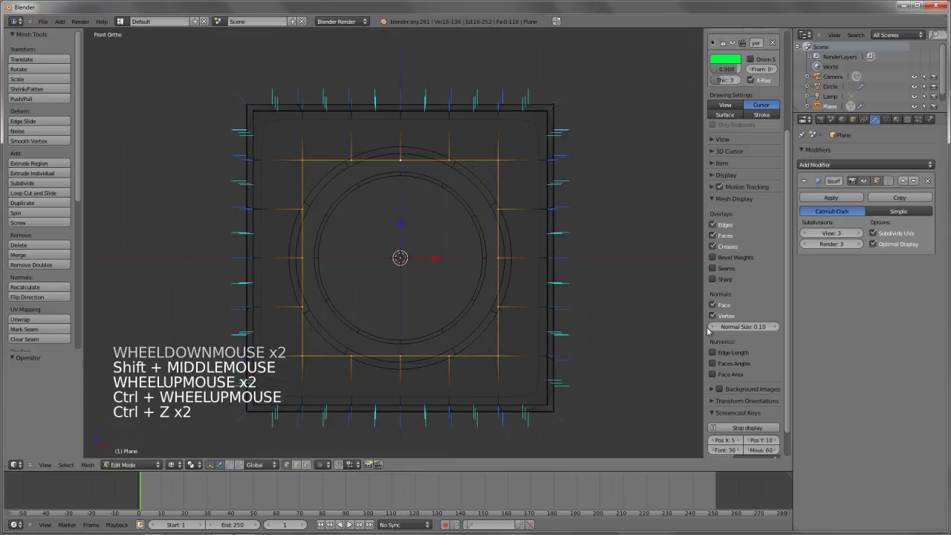
# Turn off the face and vertex normals display and check the base in solid shading
pyautogui.click(713, 305)
pyautogui.click(712, 316)
pyautogui.moveTo(502, 272)
pyautogui.mouseDown(button='middle')
pyautogui.moveTo(542, 297)
pyautogui.moveTo(547, 272)
pyautogui.moveTo(520, 266)
pyautogui.moveTo(524, 284)
pyautogui.moveTo(498, 283)
pyautogui.mouseUp(button='middle')
pyautogui.press('z')
pyautogui.press('z')
pyautogui.press('KP_1')
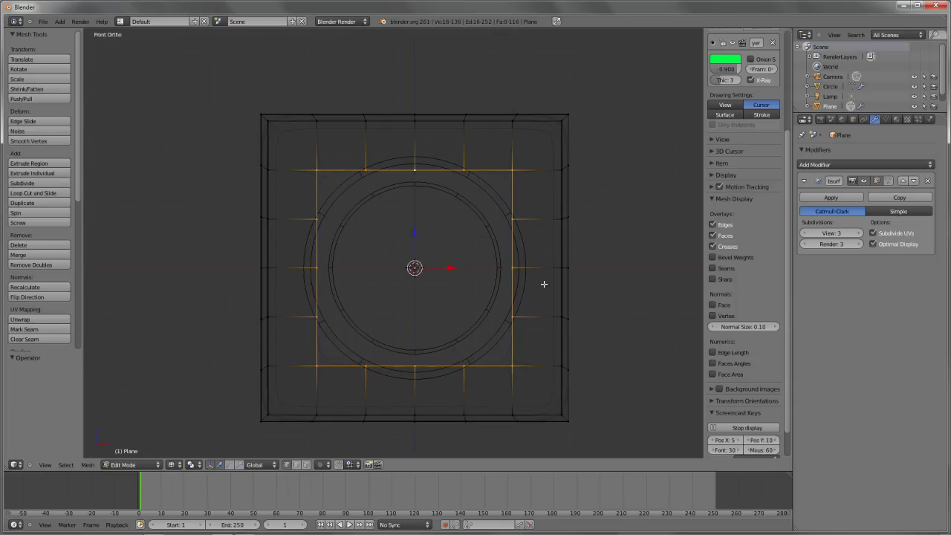
# Try To Sphere on the entire base mesh, once from the front and once from an angle
pyautogui.press('a')
pyautogui.press('a')
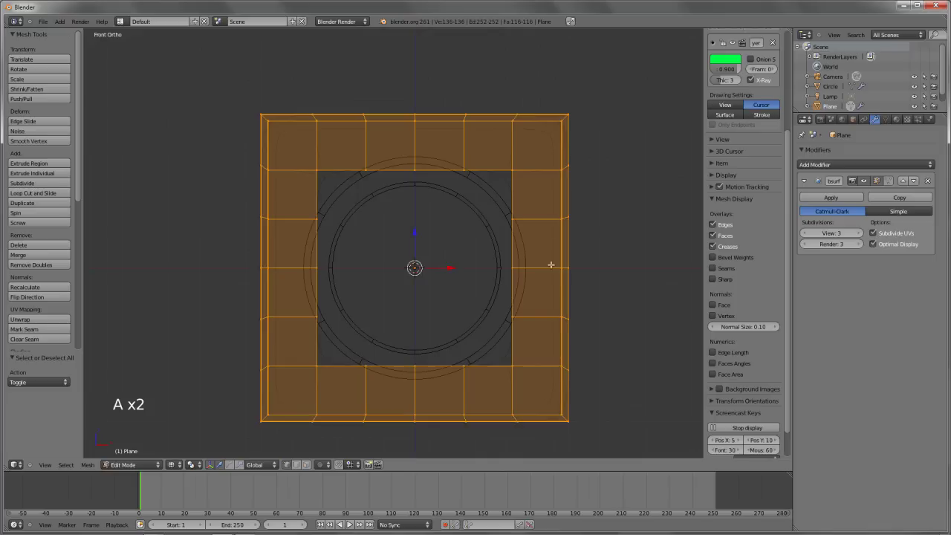
pyautogui.hotkey('alt', 'shift', 's')
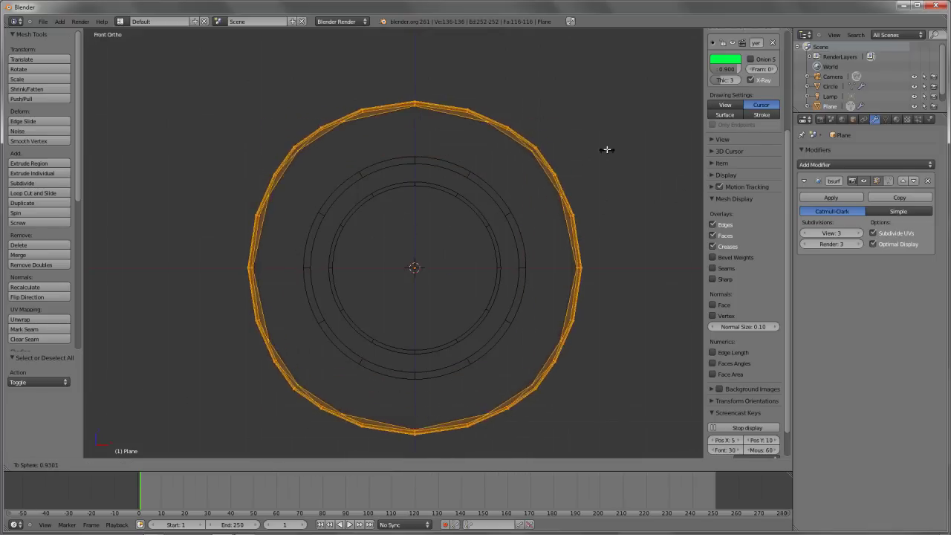
pyautogui.rightClick(405, 224)
pyautogui.moveTo(405, 225); pyautogui.dragTo(479, 265, button='middle')
pyautogui.hotkey('alt', 'shift', 's')
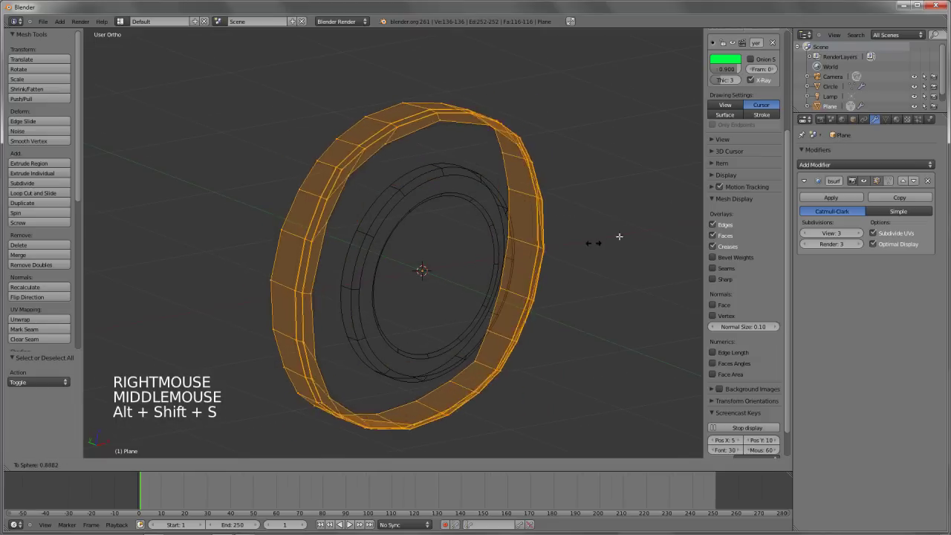
pyautogui.rightClick(422, 180)
# Select the hole's boundary loop, mark it with a Grease Pencil line in side view, and erase the line
pyautogui.keyDown('alt'); pyautogui.rightClick(408, 181); pyautogui.keyUp('alt')
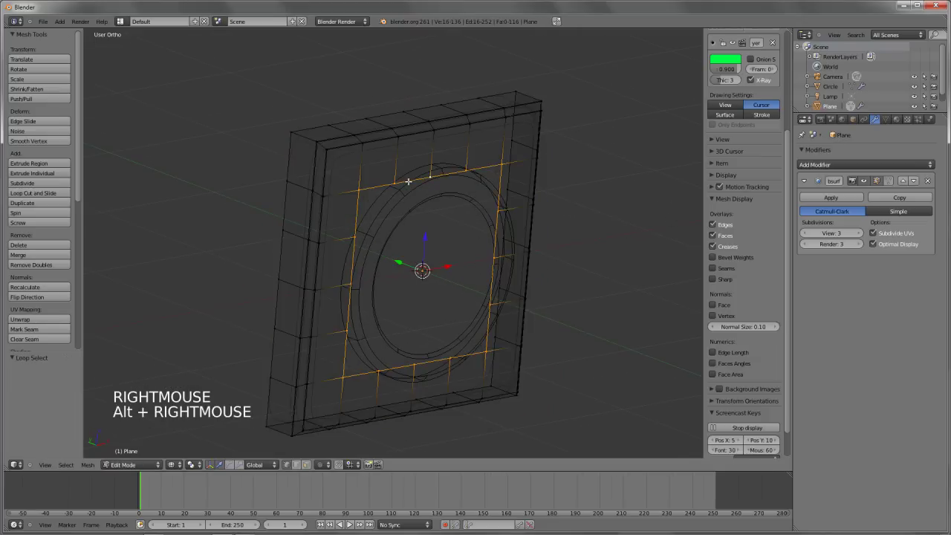
pyautogui.moveTo(369, 232); pyautogui.dragTo(422, 270, button='middle')
pyautogui.press('KP_3')
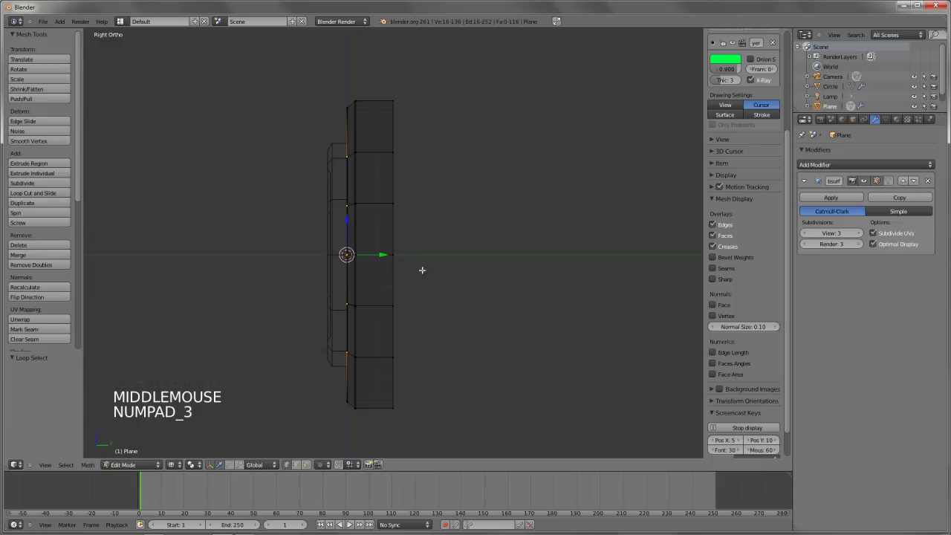
pyautogui.hotkey('ctrl', 'd')
pyautogui.moveTo(347, 144)
pyautogui.keyDown('ctrl'); pyautogui.mouseDown()
pyautogui.moveTo(387, 313)
pyautogui.moveTo(351, 350)
pyautogui.moveTo(344, 379)
pyautogui.mouseUp(); pyautogui.keyUp('ctrl')
pyautogui.hotkey('ctrl', 'd')
pyautogui.rightClick(345, 379)
pyautogui.press('d')
pyautogui.press('d')
pyautogui.press('d')
pyautogui.press('d')
pyautogui.press('d')
pyautogui.press('d')
pyautogui.press('KP_1')
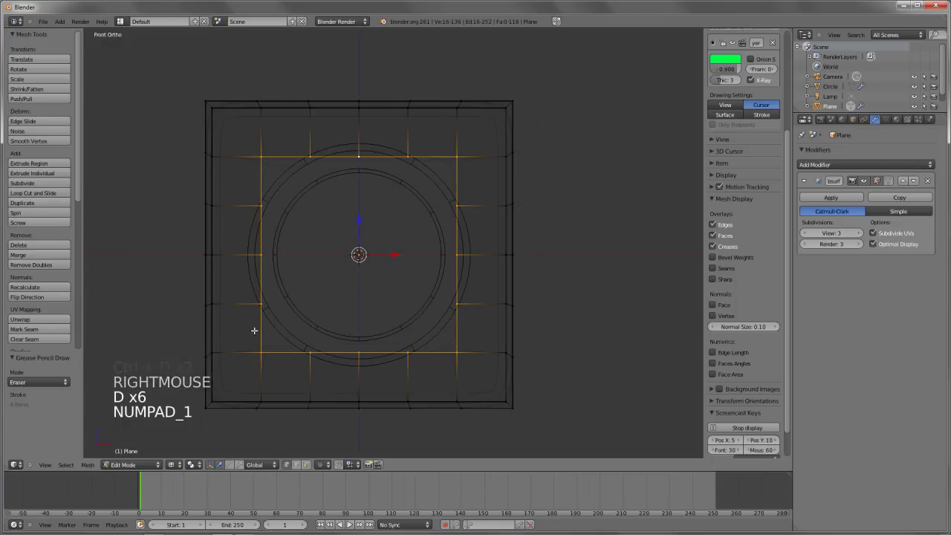
# Apply To Sphere with factor 1 to the hole's boundary loop in front view
pyautogui.keyDown('shift'); pyautogui.moveTo(347, 275); pyautogui.dragTo(470, 281, button='middle'); pyautogui.keyUp('shift')
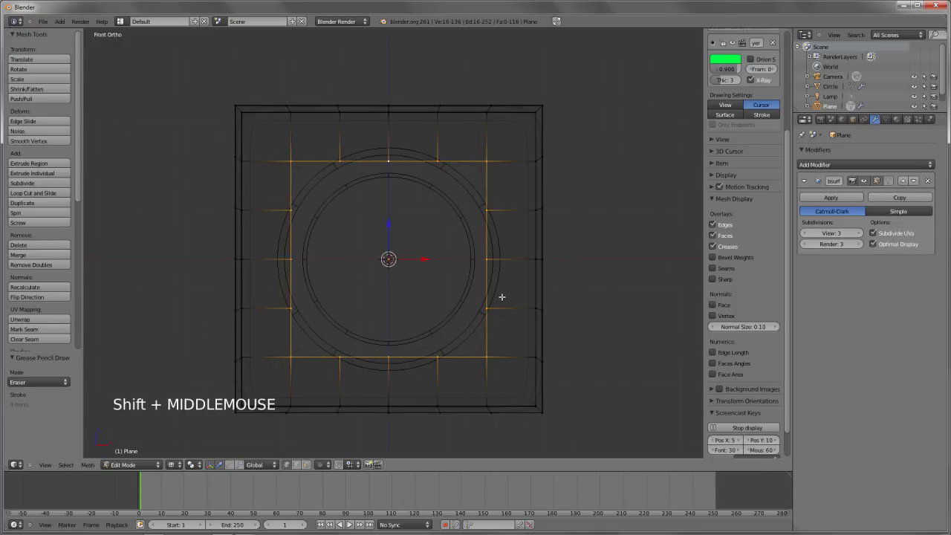
pyautogui.hotkey('alt', 'shift', 's')
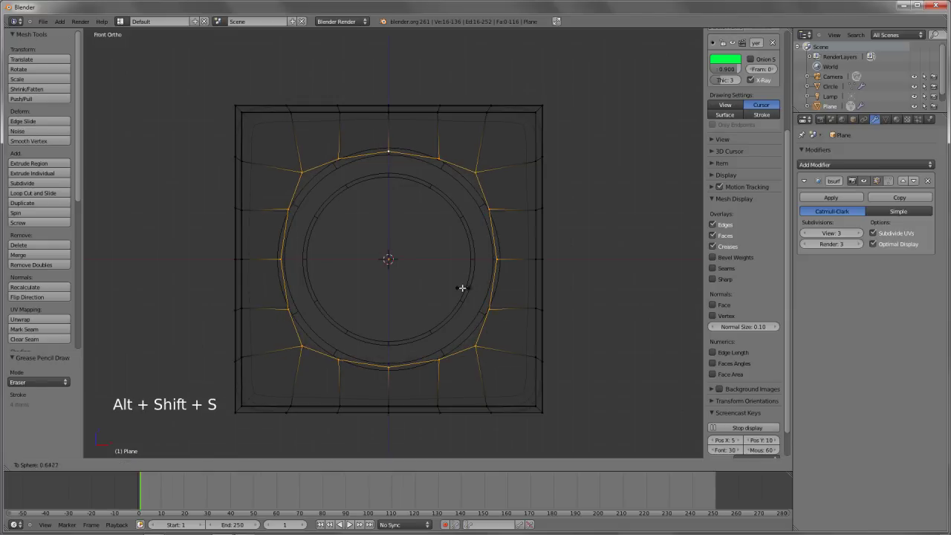
pyautogui.write('1')
pyautogui.press('Return')
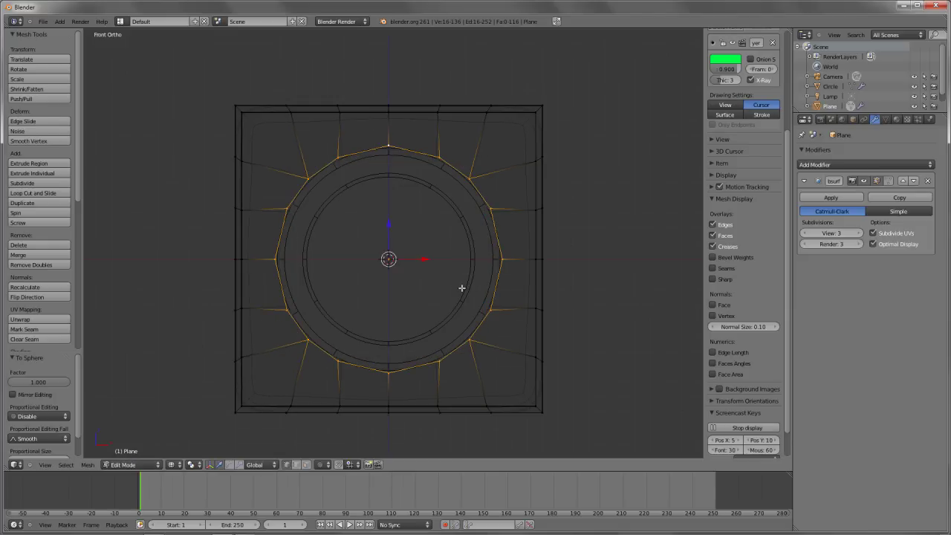
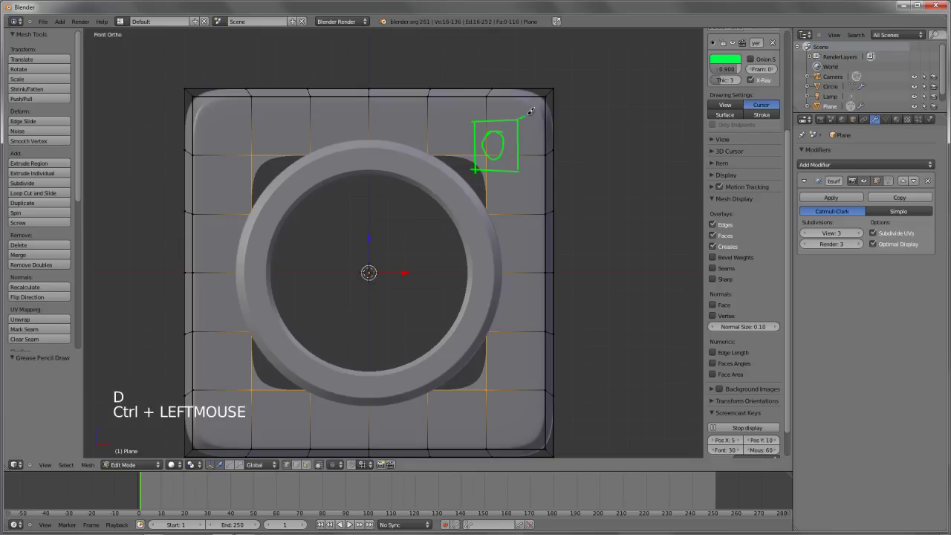
# Extend the Grease Pencil sketch at the base's corner with straight lines along the edges, and delete the whole sketch frame
pyautogui.keyDown('ctrl'); pyautogui.click(526, 168); pyautogui.keyUp('ctrl')
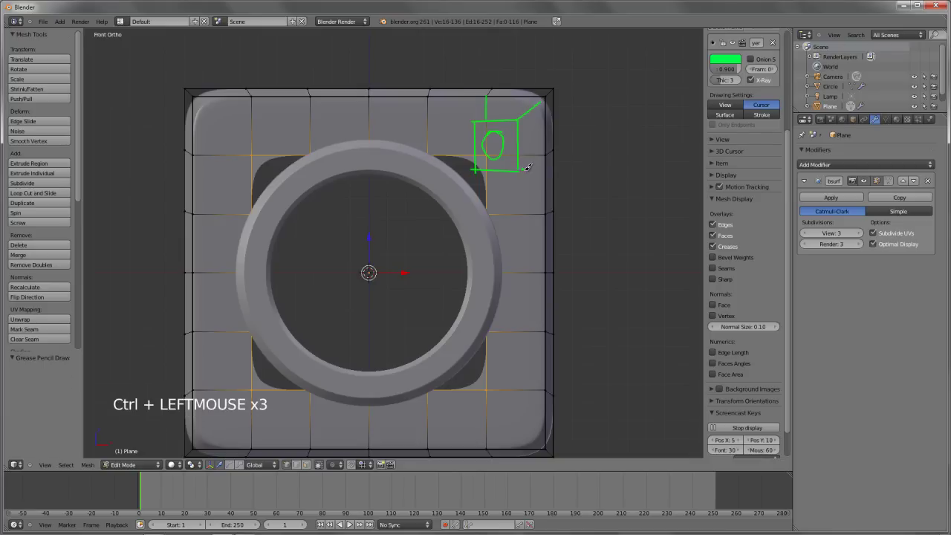
pyautogui.keyDown('ctrl'); pyautogui.moveTo(476, 168); pyautogui.dragTo(413, 164); pyautogui.keyUp('ctrl')
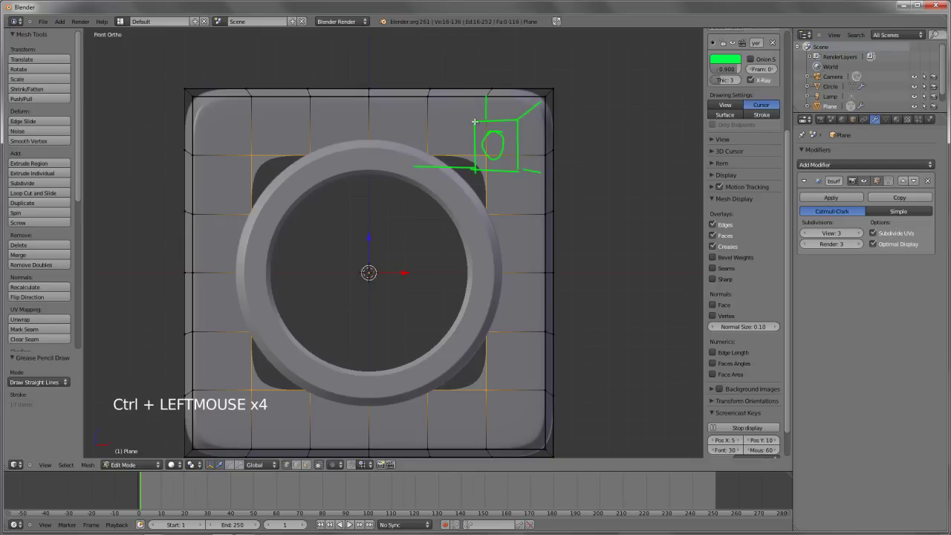
pyautogui.keyDown('ctrl'); pyautogui.moveTo(474, 121); pyautogui.dragTo(309, 124); pyautogui.keyUp('ctrl')
pyautogui.keyDown('ctrl'); pyautogui.moveTo(201, 120); pyautogui.dragTo(226, 127); pyautogui.keyUp('ctrl')
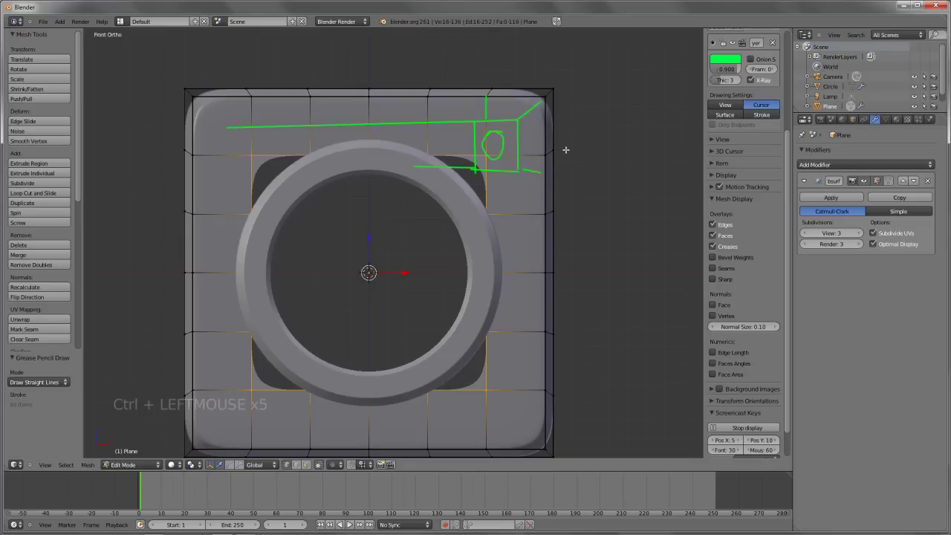
pyautogui.scroll(3, 735, 73)
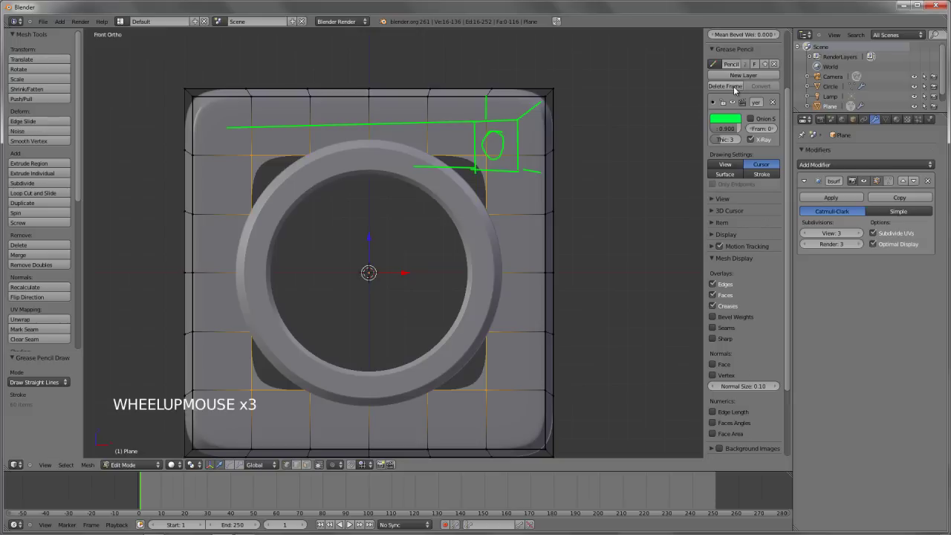
pyautogui.click(737, 90)
pyautogui.keyDown('shift'); pyautogui.moveTo(449, 188); pyautogui.dragTo(412, 197, button='middle'); pyautogui.keyUp('shift')
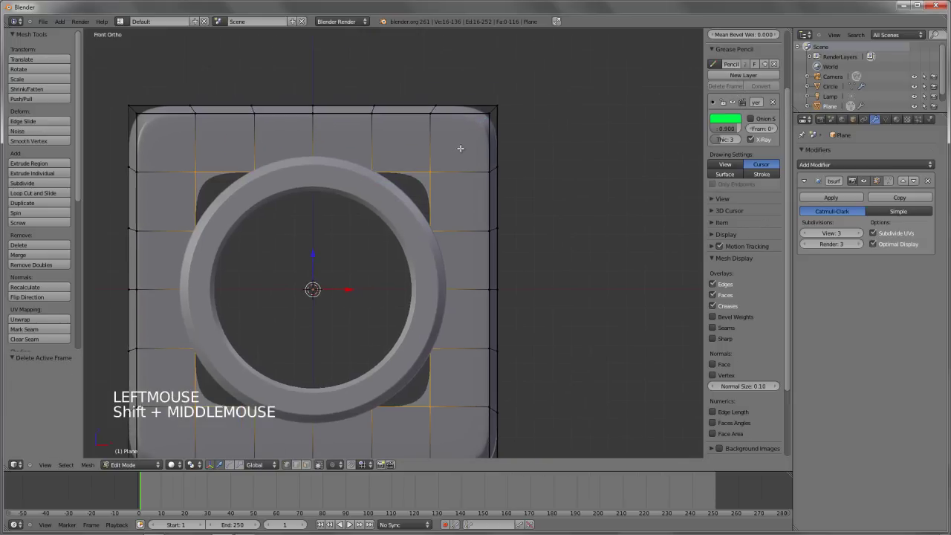
pyautogui.press('s')
pyautogui.rightClick(554, 137)
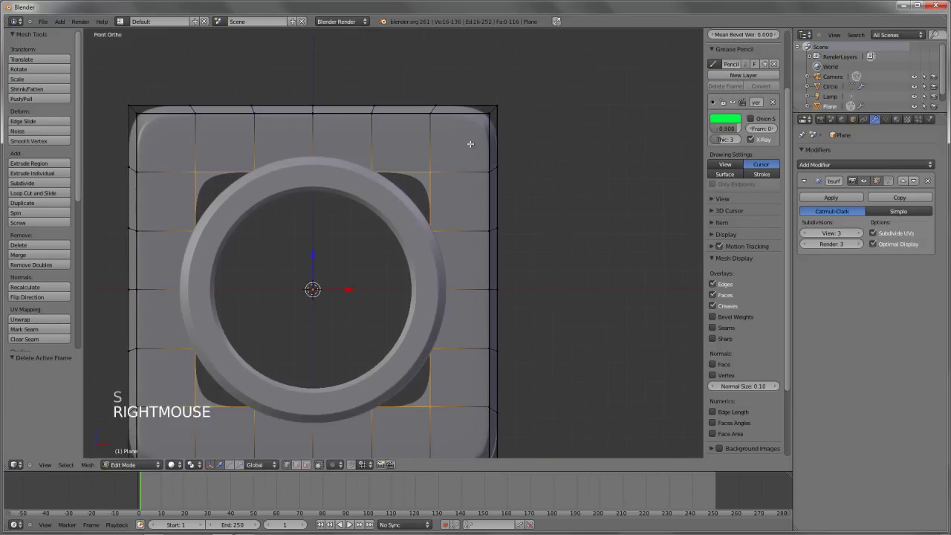
# Deselect the mesh and sketch a Grease Pencil square just inside the base's outline, with a small quad at one corner
pyautogui.press('a')
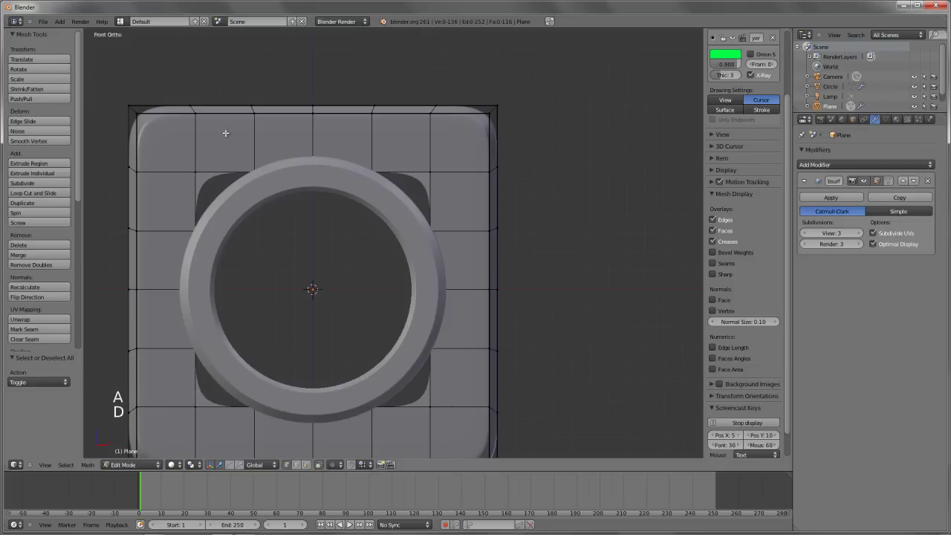
pyautogui.keyDown('ctrl'); pyautogui.click(353, 126); pyautogui.keyUp('ctrl')
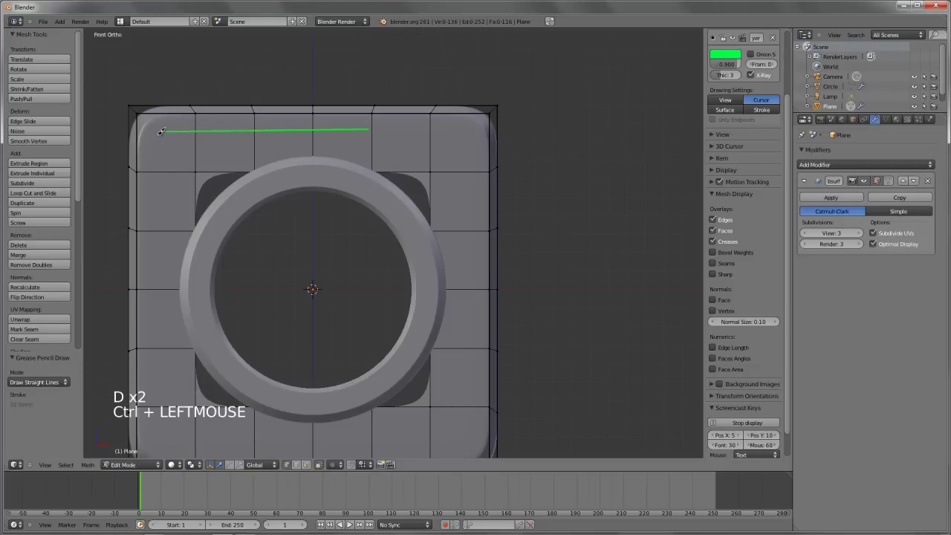
pyautogui.moveTo(158, 134)
pyautogui.keyDown('ctrl'); pyautogui.mouseDown()
pyautogui.moveTo(157, 425)
pyautogui.moveTo(489, 429)
pyautogui.moveTo(476, 435)
pyautogui.moveTo(472, 132)
pyautogui.moveTo(431, 176)
pyautogui.moveTo(473, 181)
pyautogui.mouseUp(); pyautogui.keyUp('ctrl')
pyautogui.moveTo(430, 138); pyautogui.dragTo(474, 141)
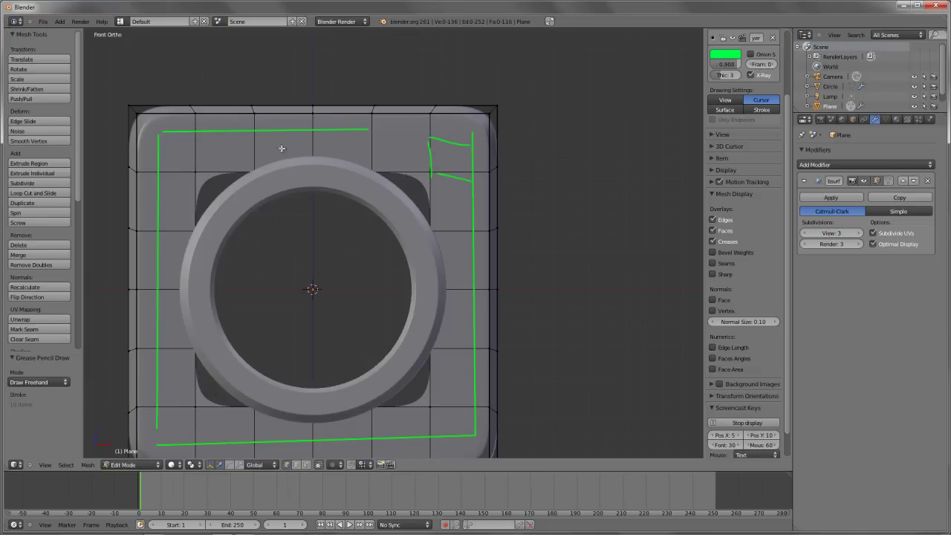
# Select all front faces of the base by growing the hole's boundary loop selection and adding the four corner vertices
pyautogui.keyDown('shift'); pyautogui.moveTo(248, 196); pyautogui.dragTo(198, 109, button='middle'); pyautogui.keyUp('shift')
pyautogui.keyDown('alt'); pyautogui.rightClick(203, 161); pyautogui.keyUp('alt')
pyautogui.press('ctrl+KP_Add')
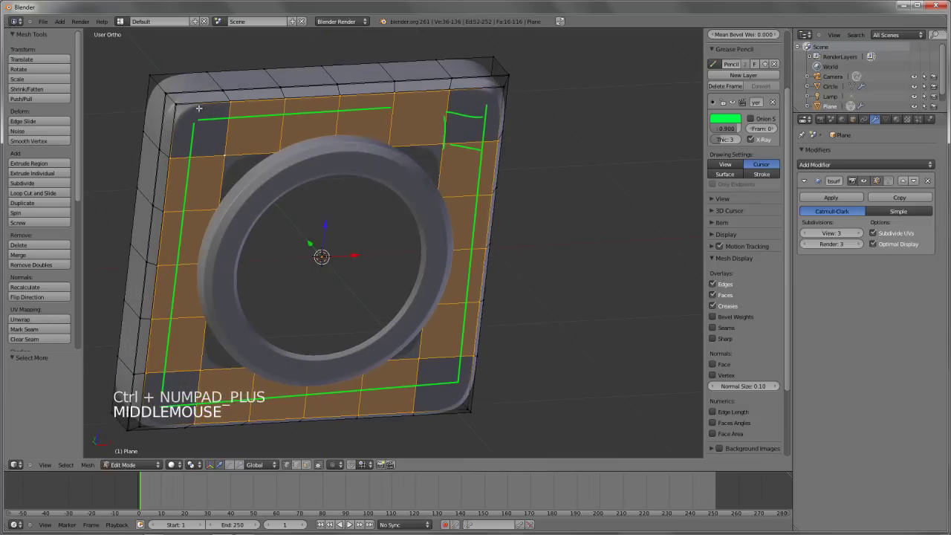
pyautogui.keyDown('shift'); pyautogui.rightClick(198, 108); pyautogui.keyUp('shift')
pyautogui.keyDown('shift'); pyautogui.rightClick(501, 91); pyautogui.keyUp('shift')
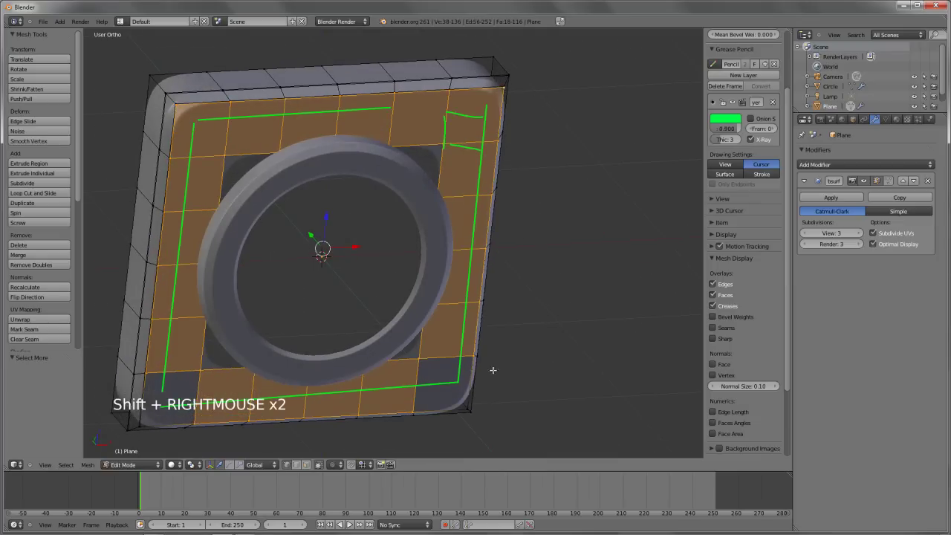
pyautogui.keyDown('shift'); pyautogui.rightClick(464, 405); pyautogui.keyUp('shift')
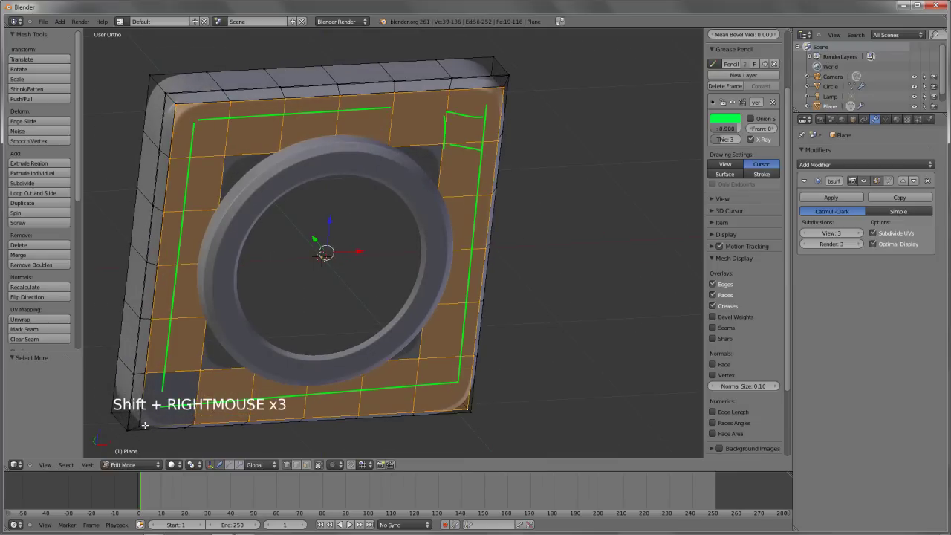
pyautogui.keyDown('shift'); pyautogui.rightClick(144, 425); pyautogui.keyUp('shift')
# Extrude the selected front faces in place and scale them inward to 0.898 in front view
pyautogui.press('KP_1')
pyautogui.press('e')
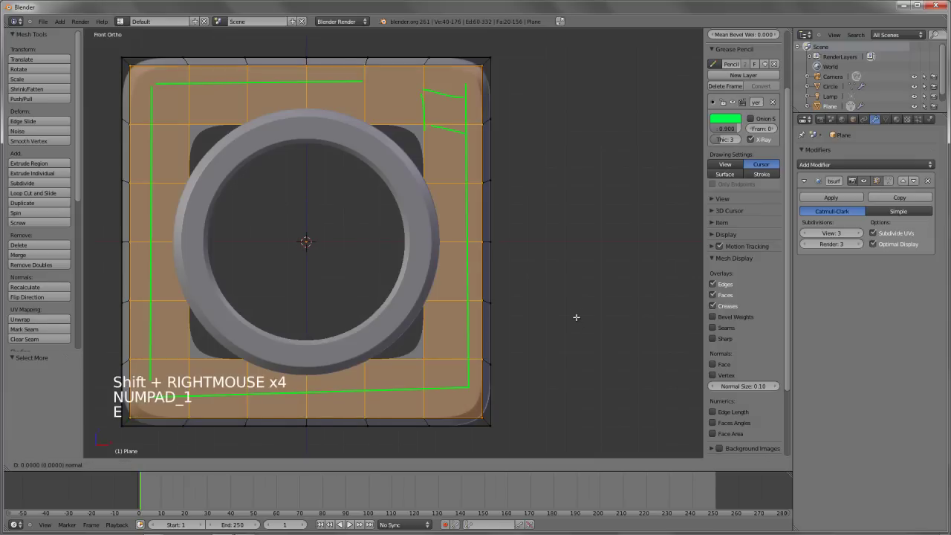
pyautogui.rightClick(576, 318)
pyautogui.press('s')
pyautogui.press('s')
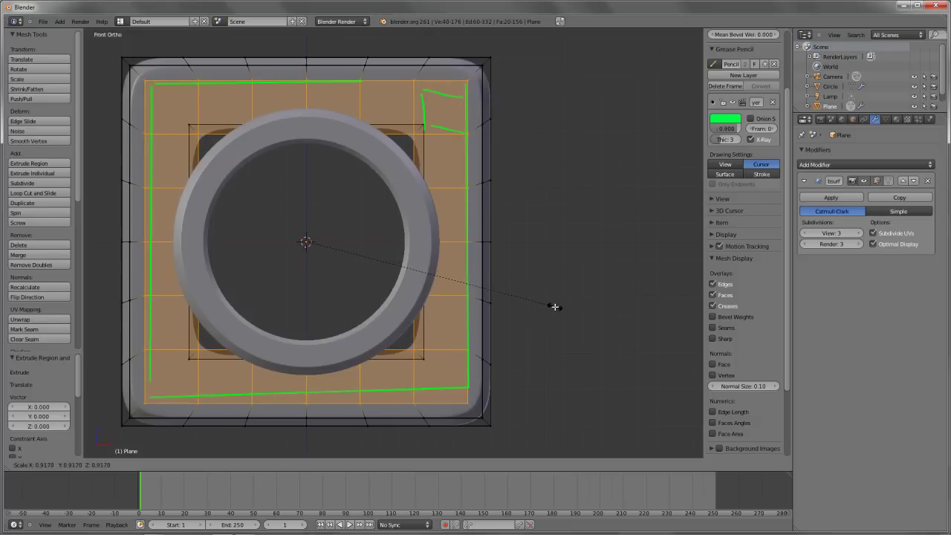
pyautogui.click(551, 308)
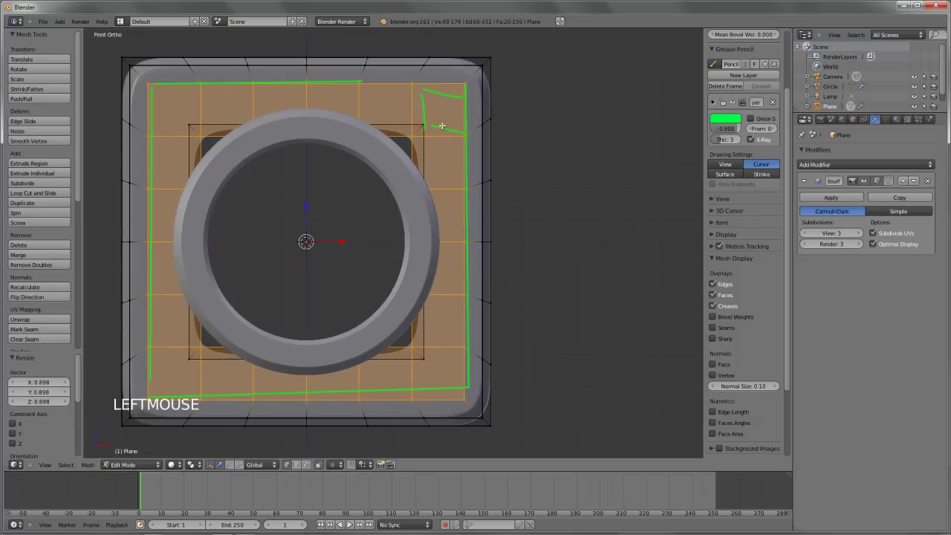
# Select the hole's original boundary loop in wireframe and scale it inward to 0.833
pyautogui.press('a')
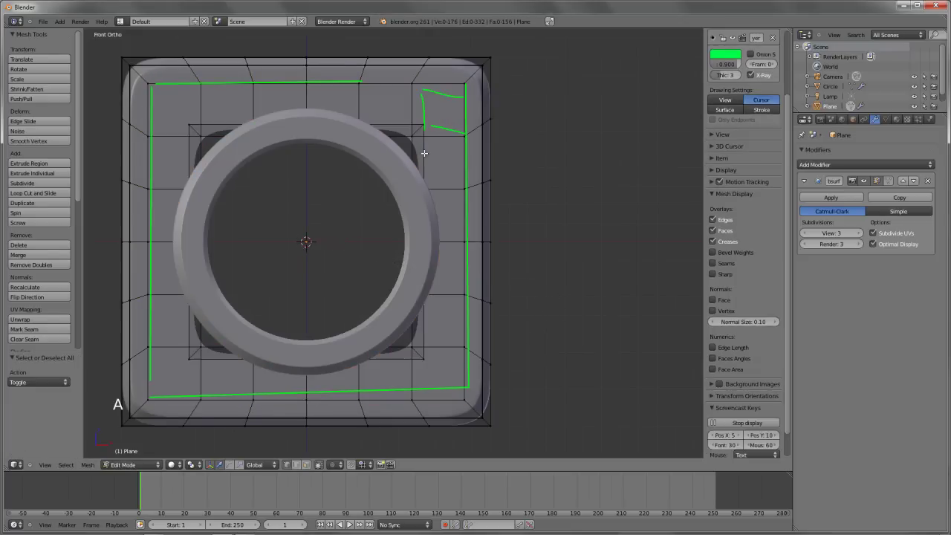
pyautogui.keyDown('alt'); pyautogui.rightClick(425, 151); pyautogui.keyUp('alt')
pyautogui.press('z')
pyautogui.press('z')
pyautogui.press('z')
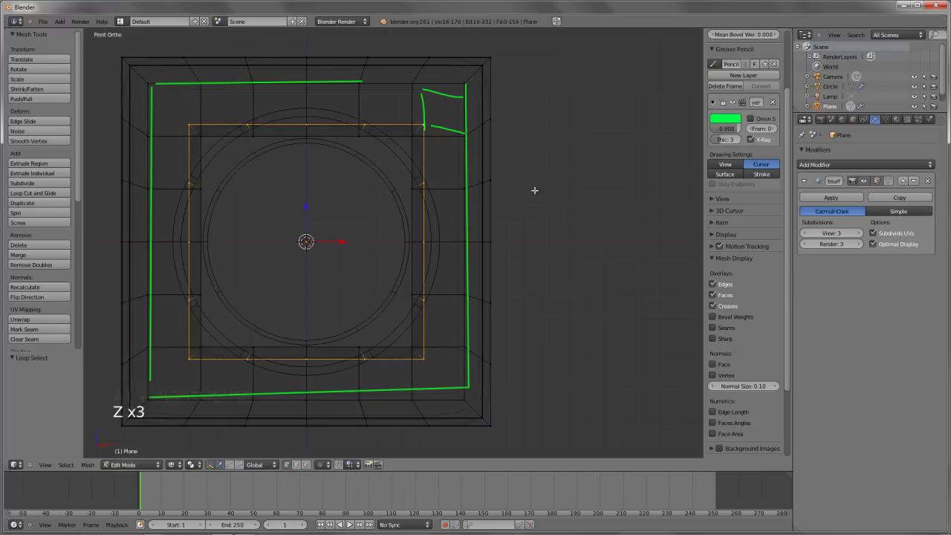
pyautogui.press('s')
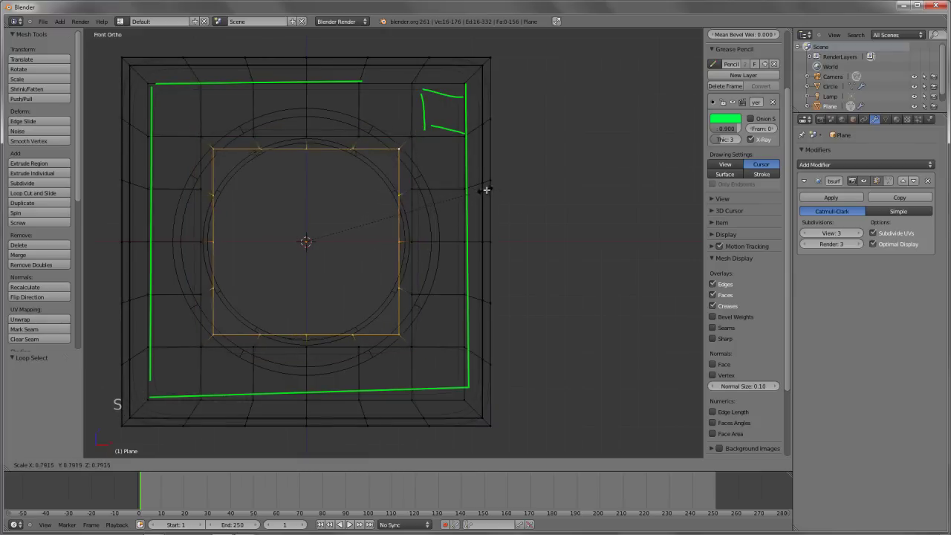
pyautogui.click(494, 191)
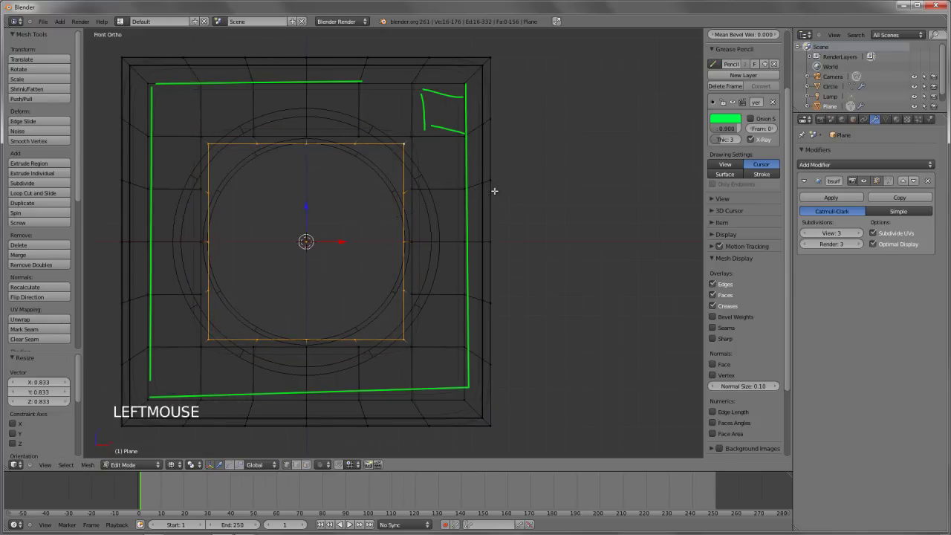
pyautogui.press('super')
pyautogui.press('super')
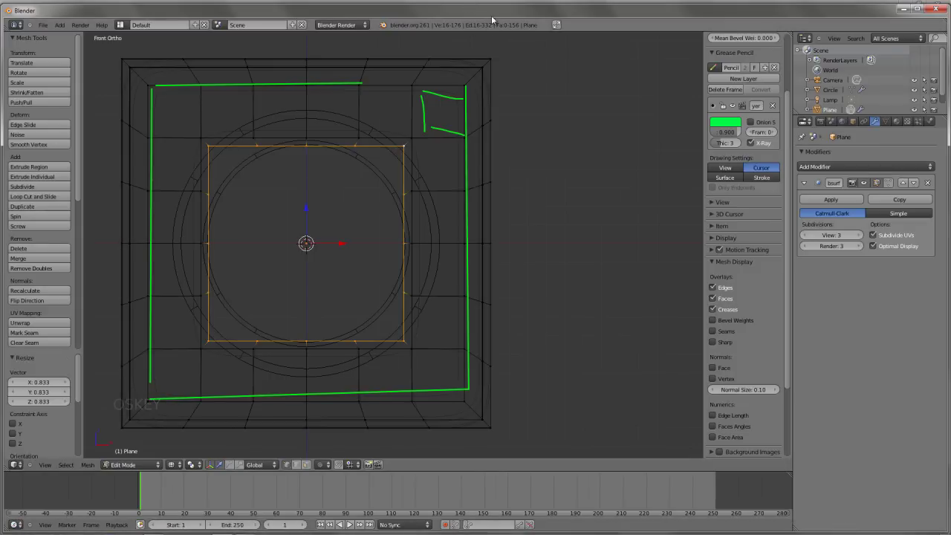
pyautogui.click(907, 7)
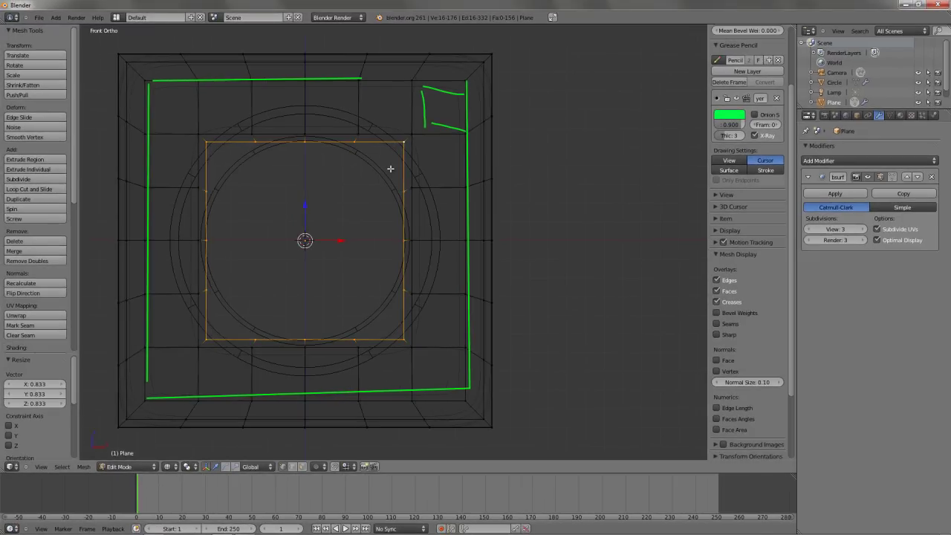
# Round the scaled hole loop into a circle using To Sphere with factor 1
pyautogui.hotkey('alt', 'shift', 's')
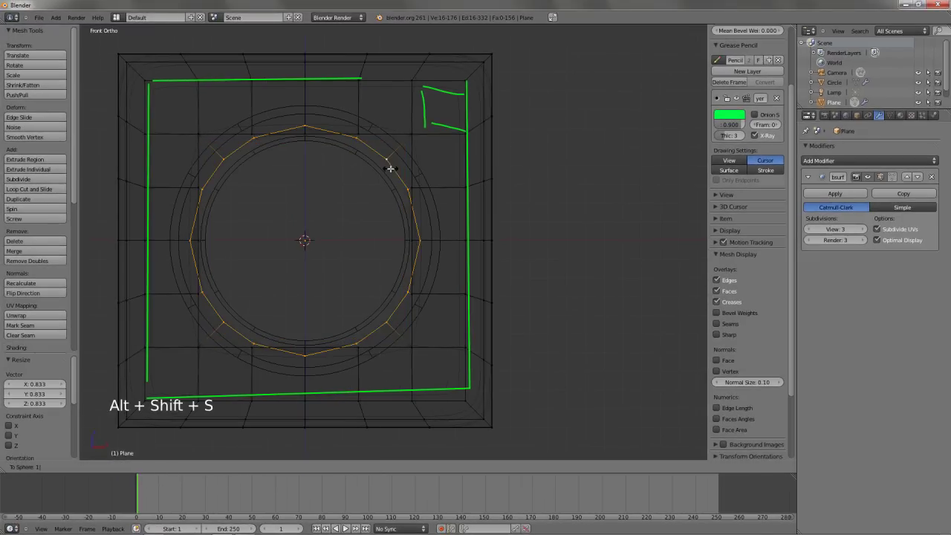
pyautogui.click(391, 164)
pyautogui.press('z')
pyautogui.press('z')
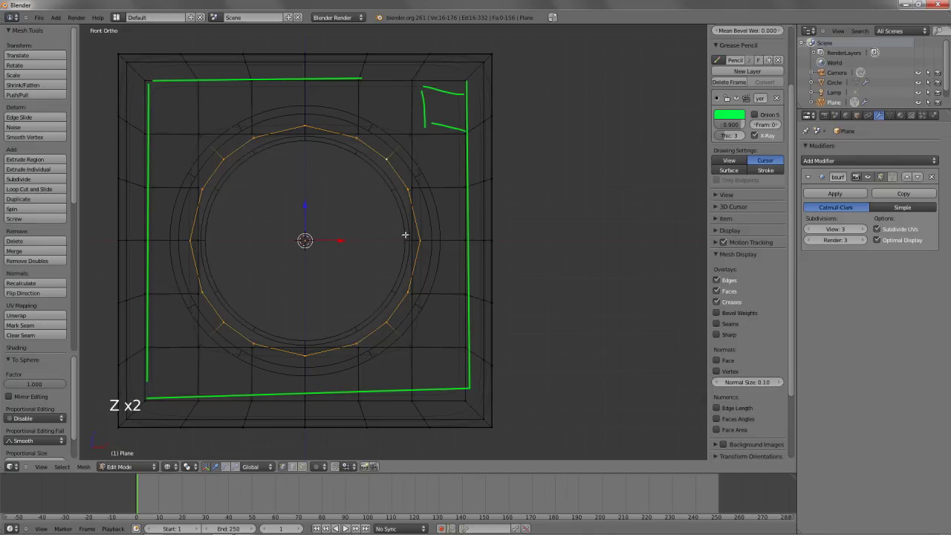
pyautogui.press('a')
pyautogui.keyDown('alt'); pyautogui.rightClick(382, 135); pyautogui.keyUp('alt')
pyautogui.keyDown('alt'); pyautogui.keyDown('shift'); pyautogui.rightClick(419, 194); pyautogui.keyUp('shift'); pyautogui.keyUp('alt')
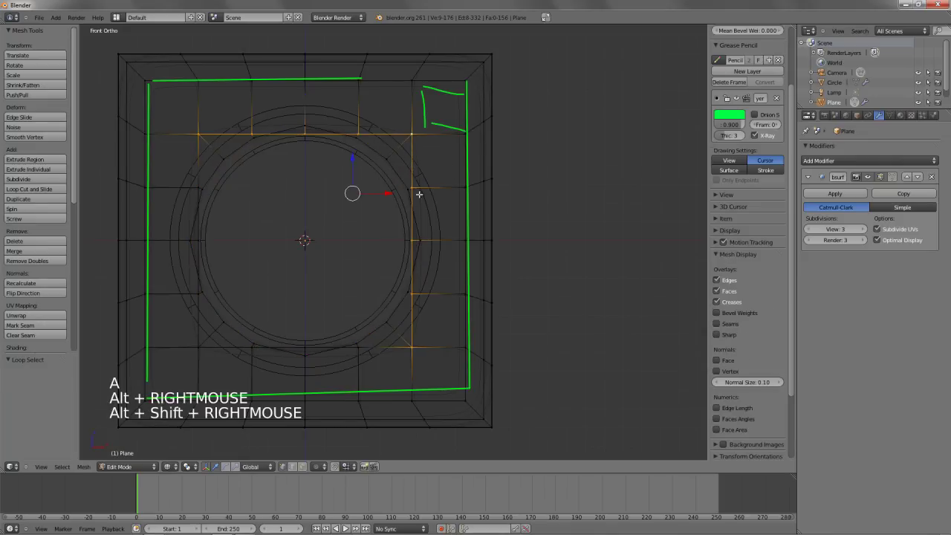
pyautogui.keyDown('alt'); pyautogui.keyDown('shift'); pyautogui.rightClick(372, 348); pyautogui.keyUp('shift'); pyautogui.keyUp('alt')
pyautogui.press('a')
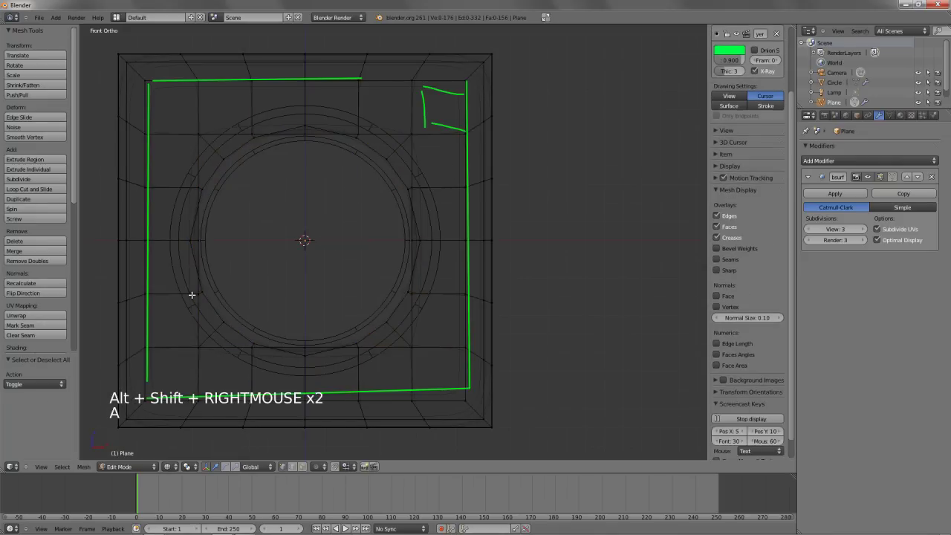
# Select the four edge runs forming the square loop around the speaker hole, leaving its corner vertices deselected
pyautogui.rightClick(198, 294)
pyautogui.keyDown('alt'); pyautogui.rightClick(197, 196); pyautogui.keyUp('alt')
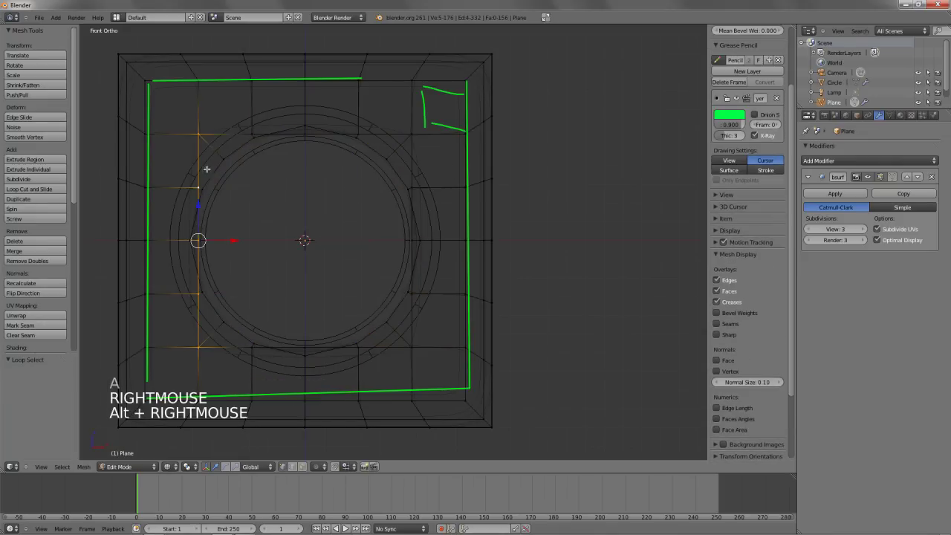
pyautogui.keyDown('alt'); pyautogui.keyDown('shift'); pyautogui.rightClick(382, 135); pyautogui.keyUp('shift'); pyautogui.keyUp('alt')
pyautogui.keyDown('alt'); pyautogui.keyDown('shift'); pyautogui.rightClick(405, 223); pyautogui.keyUp('shift'); pyautogui.keyUp('alt')
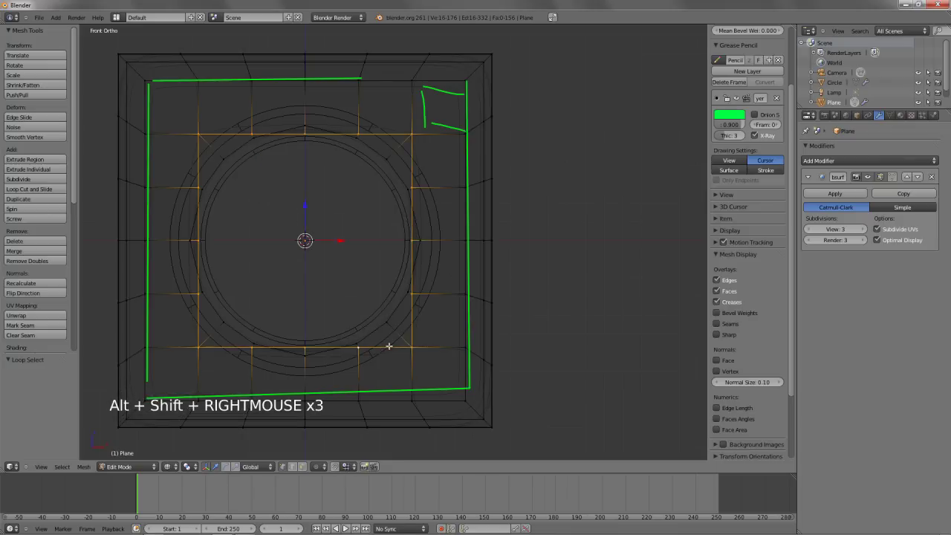
pyautogui.press('b')
pyautogui.press('b')
pyautogui.moveTo(389, 111); pyautogui.dragTo(446, 177, button='middle')
pyautogui.press('b')
pyautogui.moveTo(157, 94); pyautogui.dragTo(241, 176, button='middle')
pyautogui.press('b')
pyautogui.moveTo(188, 331); pyautogui.dragTo(223, 382, button='middle')
# Round the selected loop vertices using To Sphere with factor 1 and scale them outward to 1.141
pyautogui.hotkey('alt', 'shift', 's')
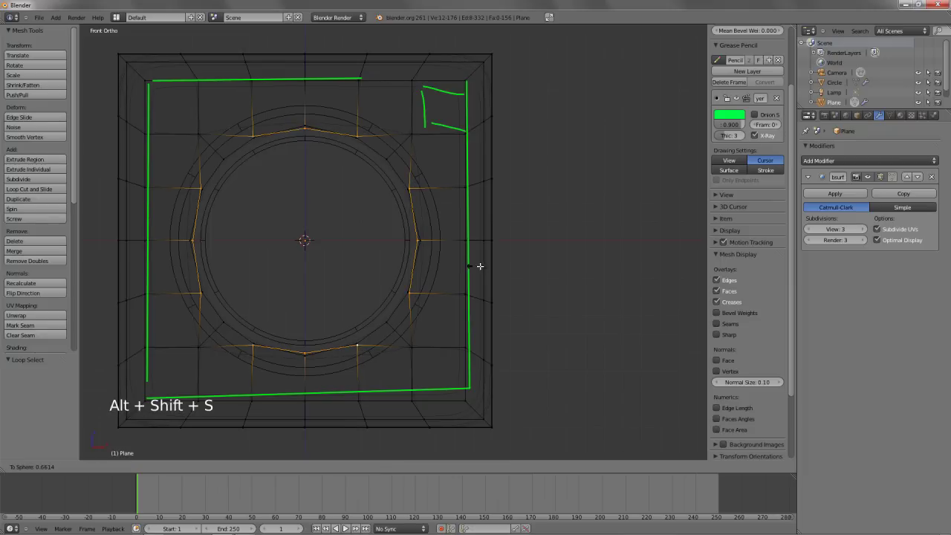
pyautogui.click(648, 254)
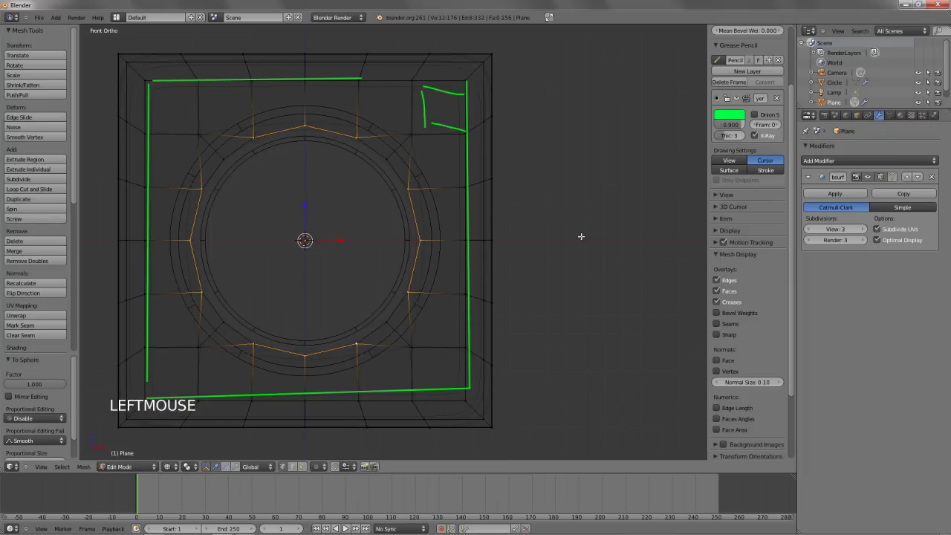
pyautogui.press('s')
pyautogui.press('s')
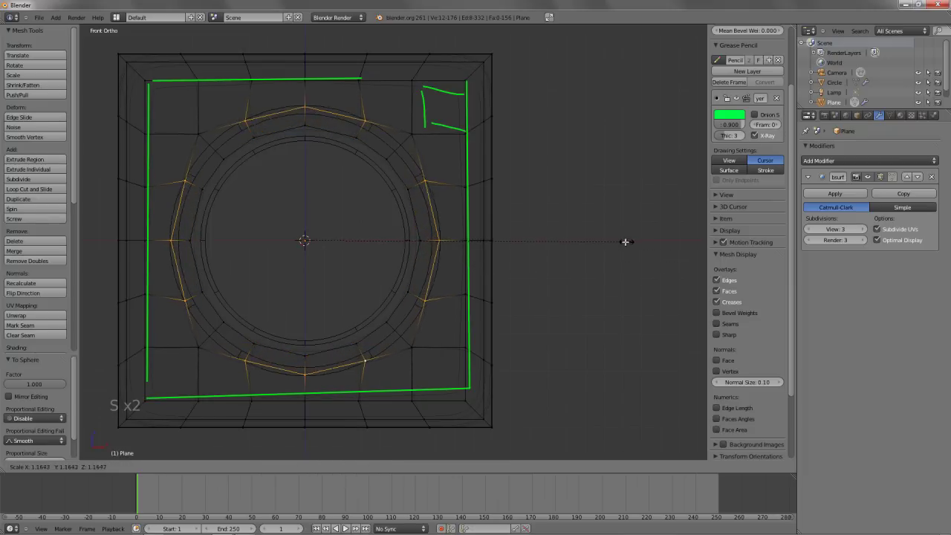
pyautogui.click(622, 238)
# Scale the rounded loop vertices outward slightly further around the speaker ring and clear the selection
pyautogui.press('z')
pyautogui.scroll(-2, 622, 237)
pyautogui.press('z')
pyautogui.scroll(3, 532, 243)
pyautogui.press('s')
pyautogui.press('s')
pyautogui.press('s')
pyautogui.press('s')
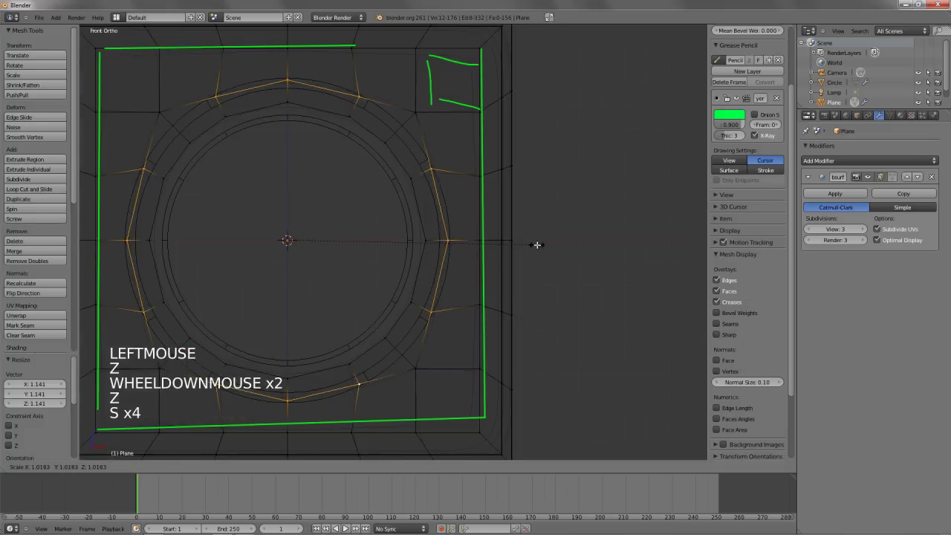
pyautogui.click(445, 230)
pyautogui.press('a')
pyautogui.keyDown('alt'); pyautogui.rightClick(423, 215); pyautogui.keyUp('alt')
pyautogui.press('a')
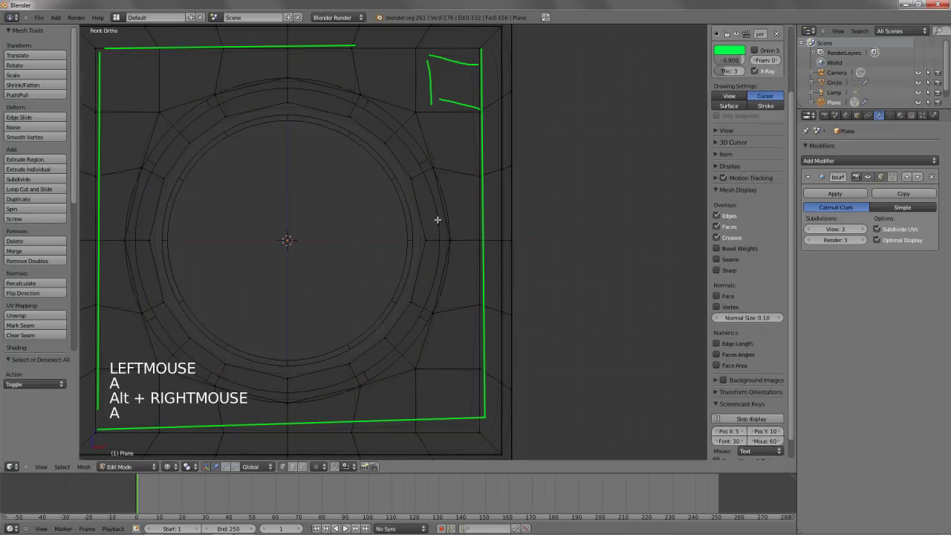
pyautogui.keyDown('alt'); pyautogui.rightClick(434, 148); pyautogui.keyUp('alt')
pyautogui.keyDown('alt'); pyautogui.keyDown('shift'); pyautogui.rightClick(315, 87); pyautogui.keyUp('shift'); pyautogui.keyUp('alt')
pyautogui.press('a')
pyautogui.scroll(-3, 385, 184)
pyautogui.press('z')
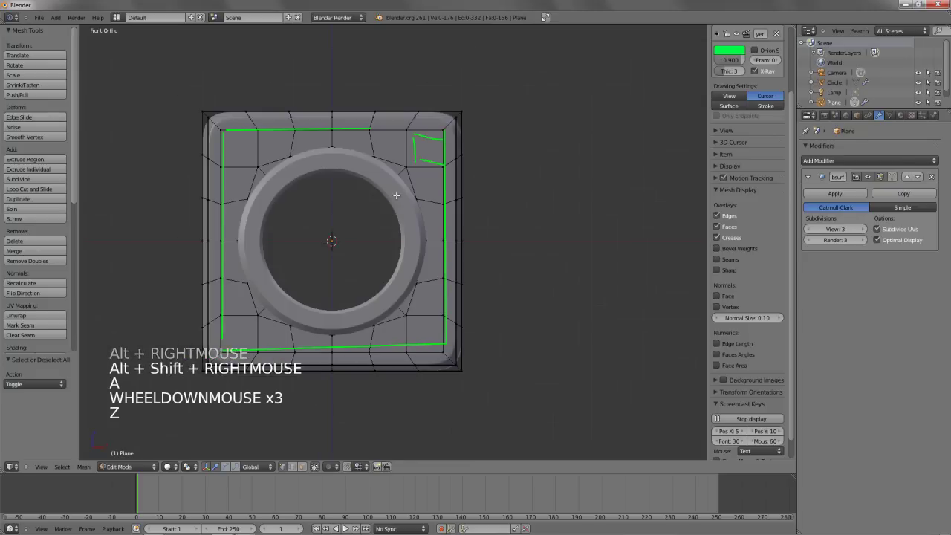
pyautogui.rightClick(405, 165)
pyautogui.keyDown('shift'); pyautogui.rightClick(257, 166); pyautogui.keyUp('shift')
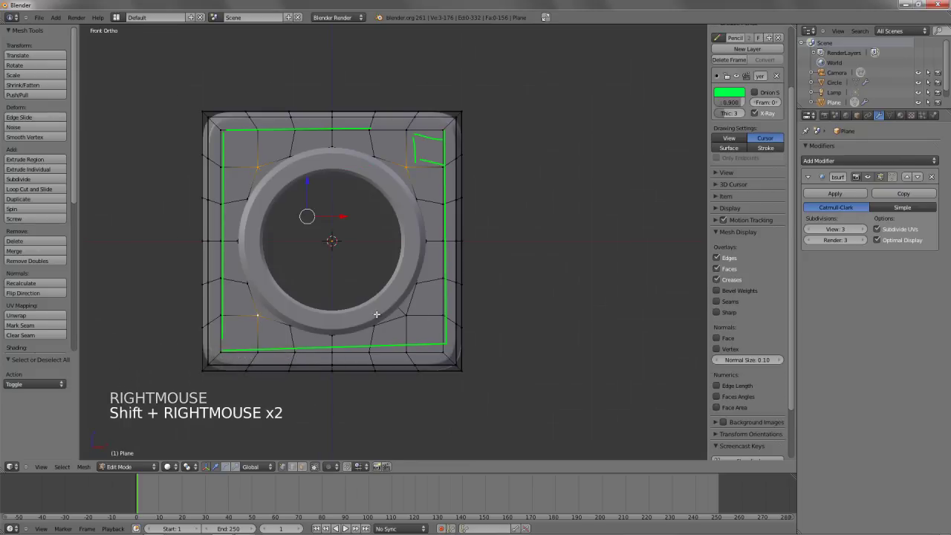
pyautogui.keyDown('shift'); pyautogui.rightClick(405, 315); pyautogui.keyUp('shift')
pyautogui.keyDown('shift'); pyautogui.moveTo(376, 314); pyautogui.dragTo(317, 398, button='middle'); pyautogui.keyUp('shift')
pyautogui.scroll(3, 307, 323)
pyautogui.press('a')
# Try to inset the square face in the base's upper-right corner
pyautogui.keyDown('shift'); pyautogui.moveTo(308, 322); pyautogui.dragTo(368, 276, button='middle'); pyautogui.keyUp('shift')
pyautogui.scroll(3, 368, 276)
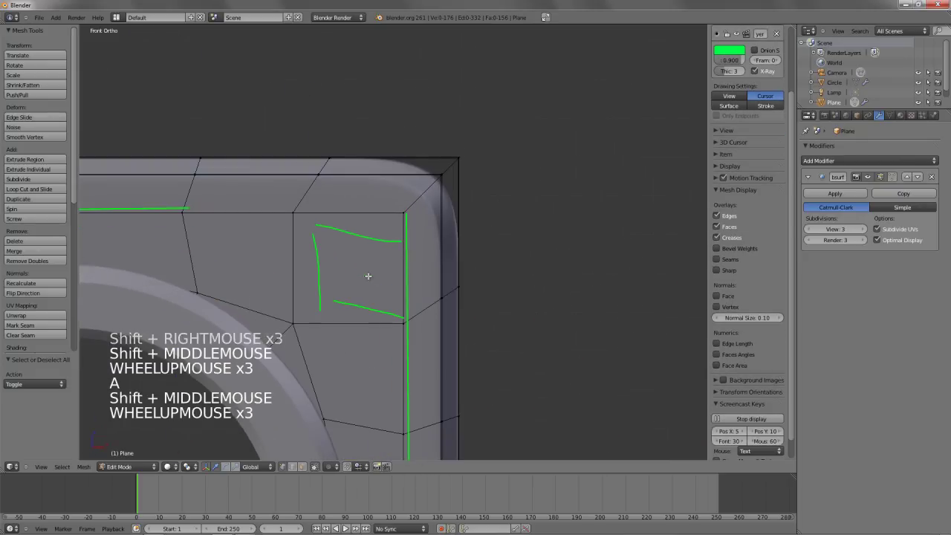
pyautogui.press('b')
pyautogui.moveTo(287, 201); pyautogui.dragTo(419, 335)
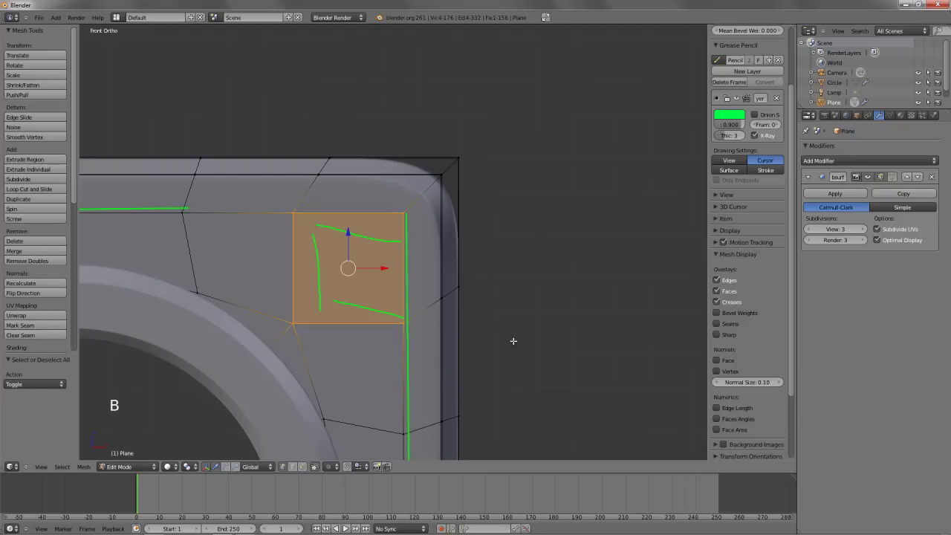
pyautogui.press('i')
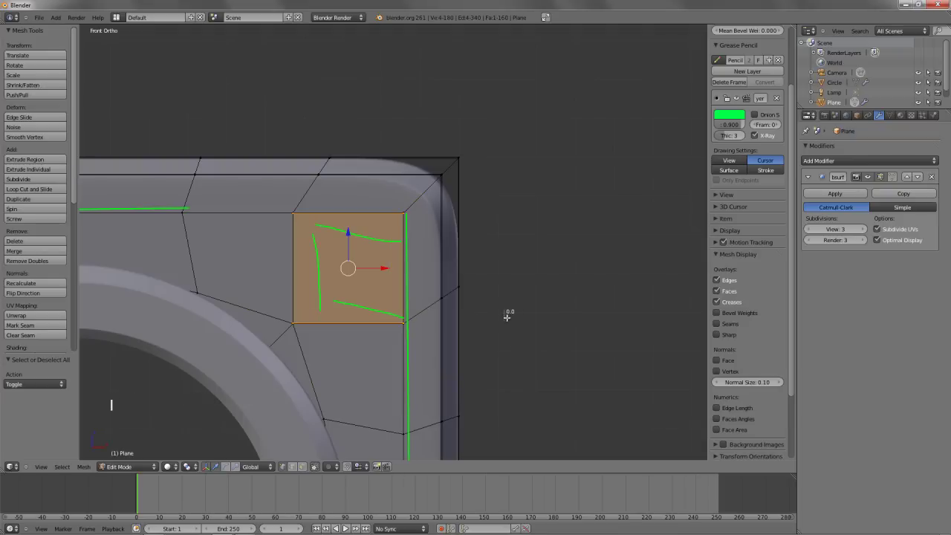
pyautogui.rightClick(516, 319)
pyautogui.hotkey('ctrl', 'z')
# Select the square face in the base's upper-right corner, extrude it in place and scale it to 0.587
pyautogui.press('b')
pyautogui.moveTo(282, 198); pyautogui.dragTo(414, 345)
pyautogui.press('e')
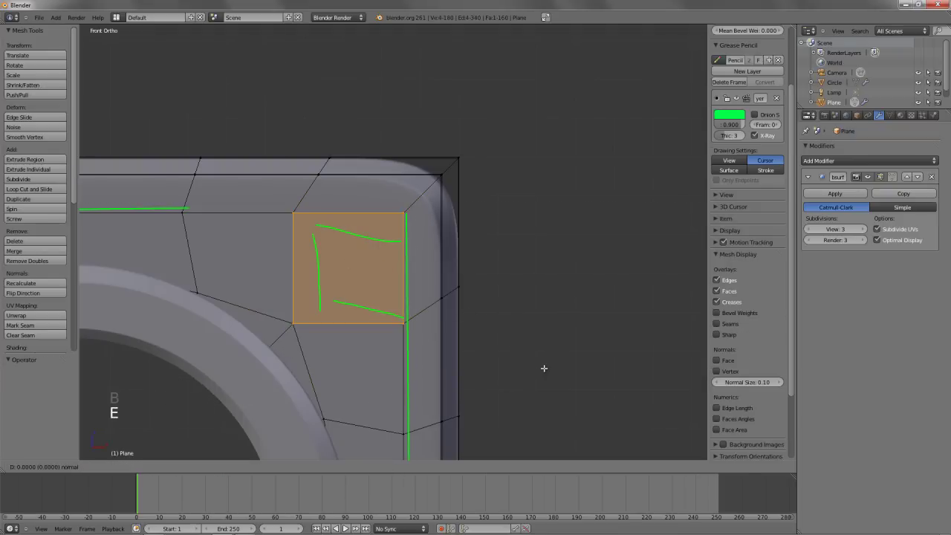
pyautogui.rightClick(551, 383)
pyautogui.press('s')
pyautogui.press('s')
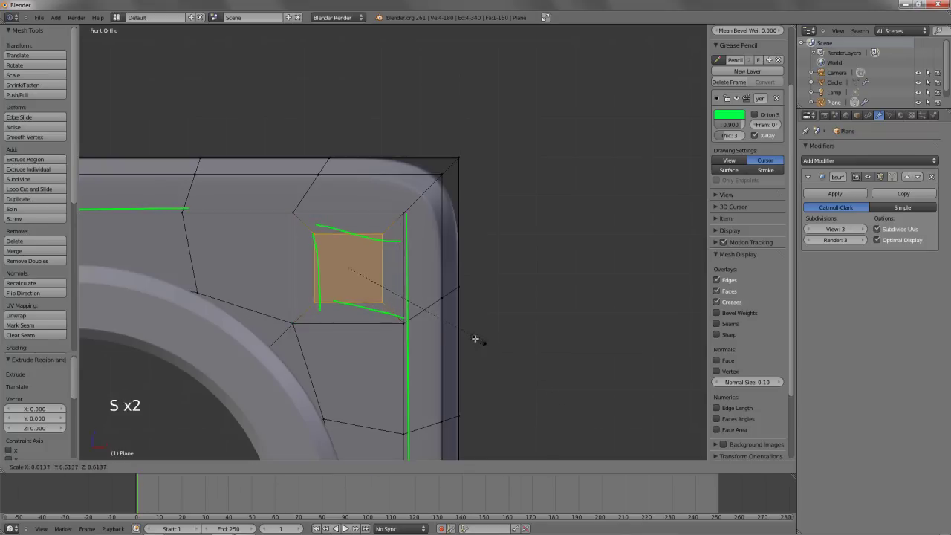
pyautogui.click(474, 339)
# Extrude the small corner face about 0.038 into the base in right side view
pyautogui.press('KP_3')
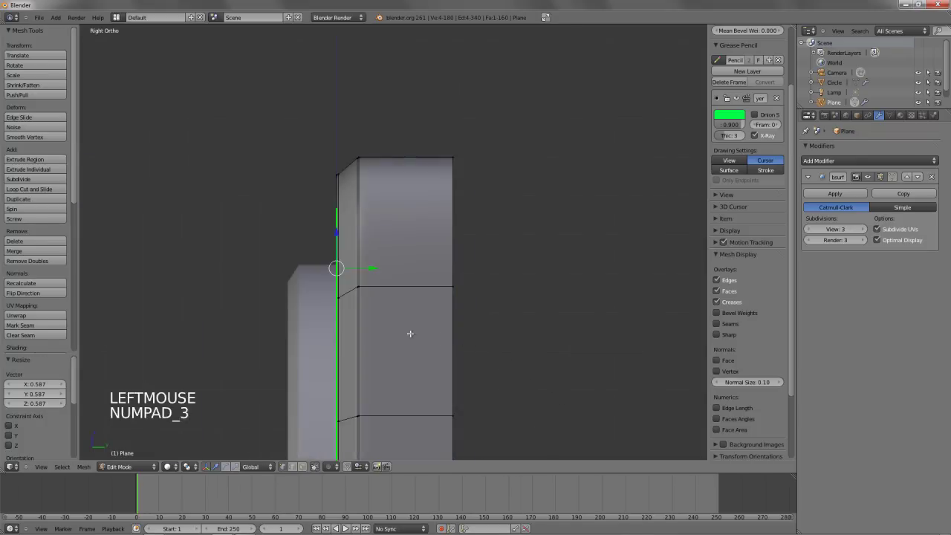
pyautogui.press('z')
pyautogui.scroll(3, 401, 327)
pyautogui.press('e')
pyautogui.press('e')
pyautogui.press('e')
pyautogui.press('e')
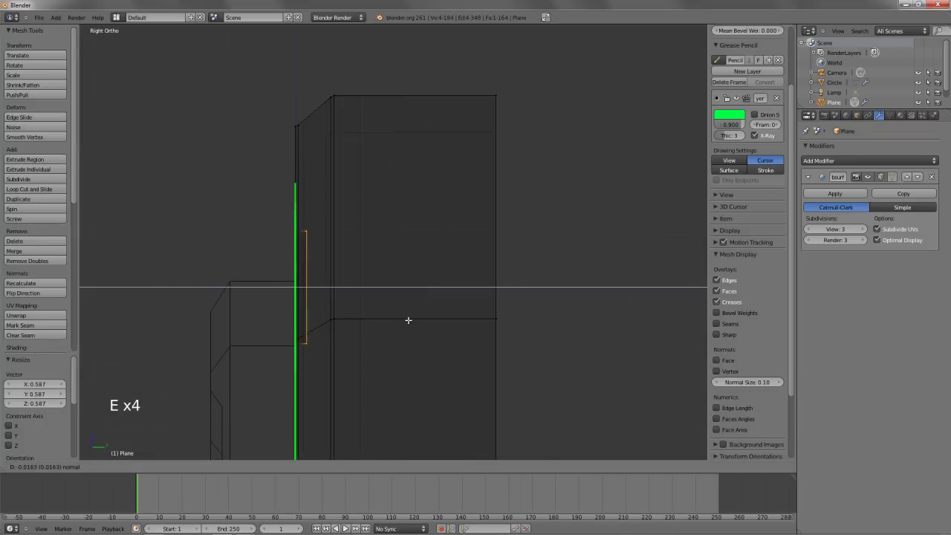
pyautogui.click(425, 322)
# Scale the recessed corner face inward and move it about -0.0067 along Y
pyautogui.press('s')
pyautogui.press('s')
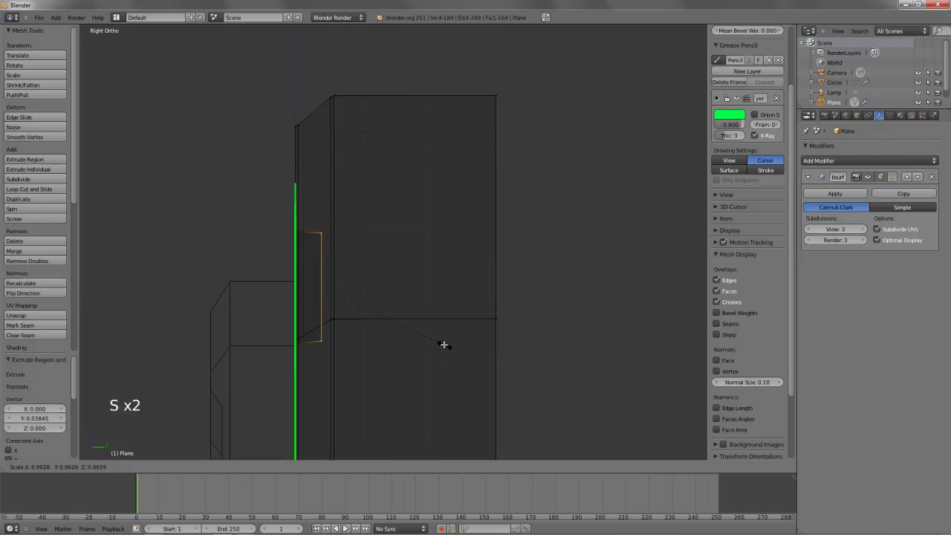
pyautogui.click(431, 324)
pyautogui.press('g')
pyautogui.click(421, 315)
pyautogui.press('KP_1')
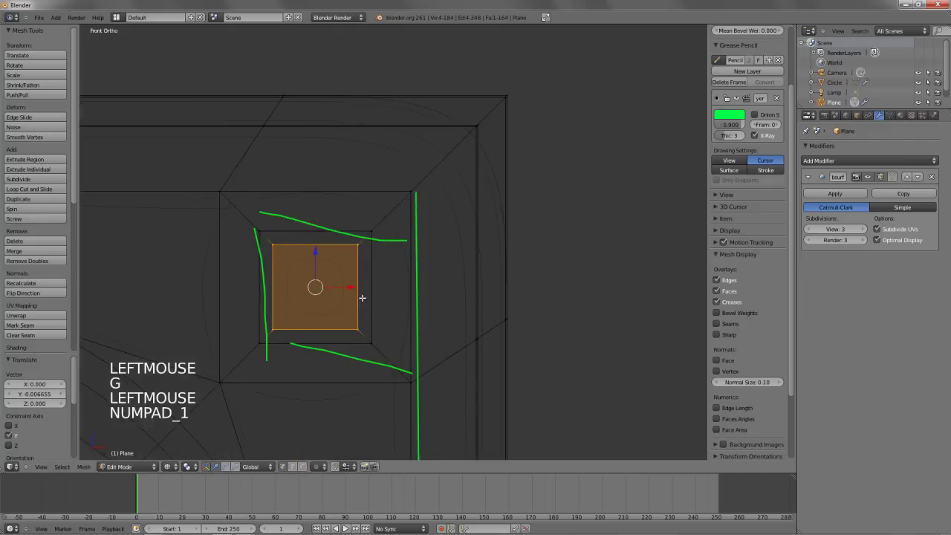
pyautogui.press('z')
pyautogui.press('z')
pyautogui.scroll(2, 410, 289)
pyautogui.press('KP_3')
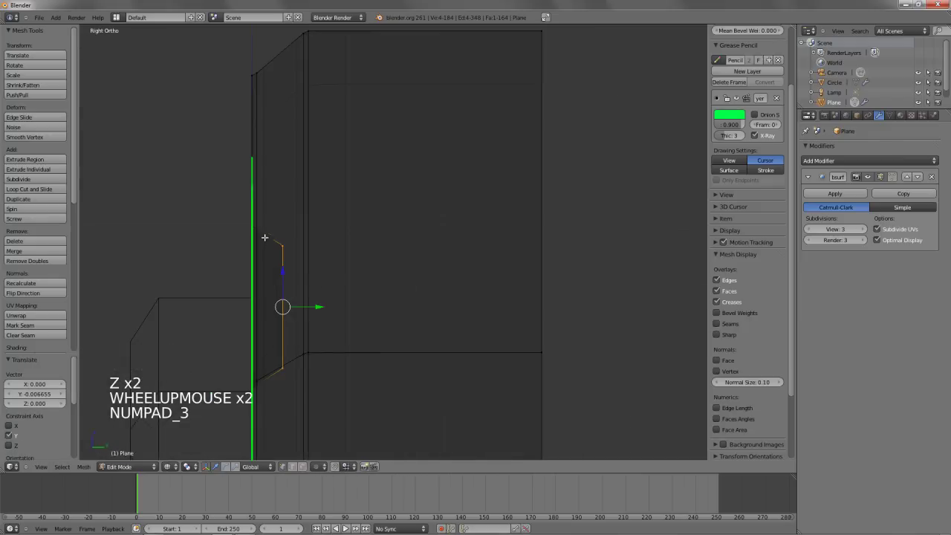
# Crease the outer rim edge loop of the corner recess
pyautogui.moveTo(274, 235); pyautogui.dragTo(310, 233, button='middle')
pyautogui.press('z')
pyautogui.press('z')
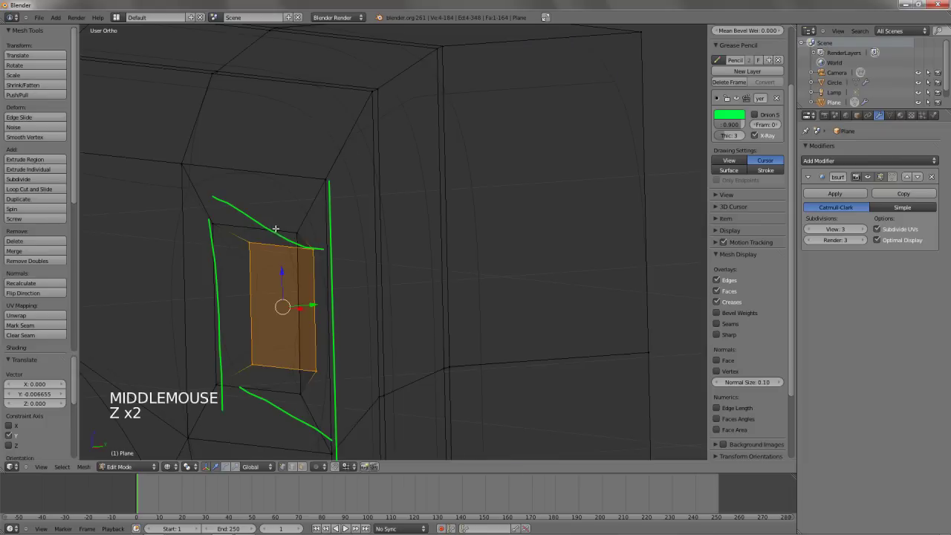
pyautogui.keyDown('alt'); pyautogui.rightClick(230, 240); pyautogui.keyUp('alt')
pyautogui.moveTo(229, 240)
pyautogui.mouseDown(button='middle')
pyautogui.moveTo(272, 277)
pyautogui.moveTo(362, 292)
pyautogui.moveTo(339, 218)
pyautogui.mouseUp(button='middle')
pyautogui.hotkey('shift', 'e')
pyautogui.press('z')
pyautogui.press('Tab')
pyautogui.scroll(-3, 270, 275)
pyautogui.scroll(2, 374, 289)
pyautogui.scroll(3, 373, 289)
pyautogui.press('Tab')
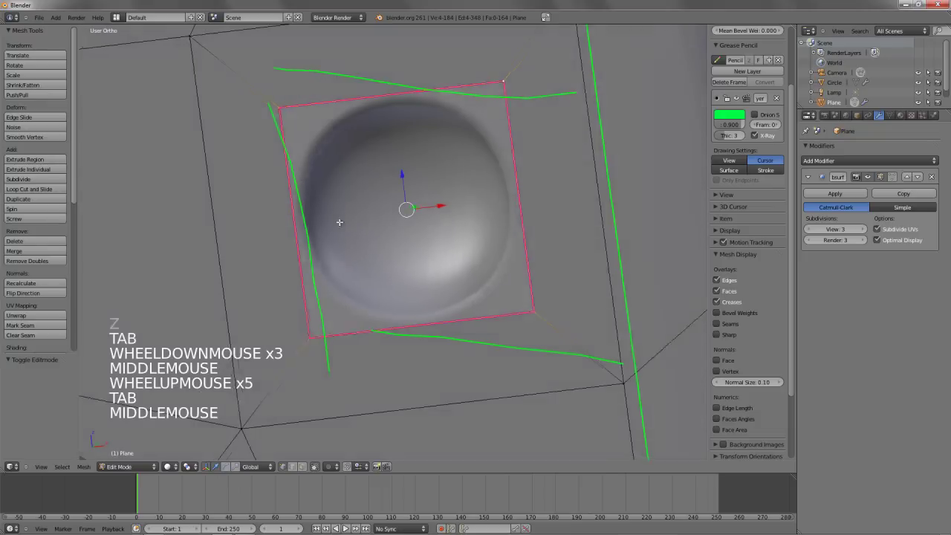
# Select the edge loop of the recess's inner face and crease it
pyautogui.press('z')
pyautogui.press('a')
pyautogui.hotkey('ctrl', 'r')
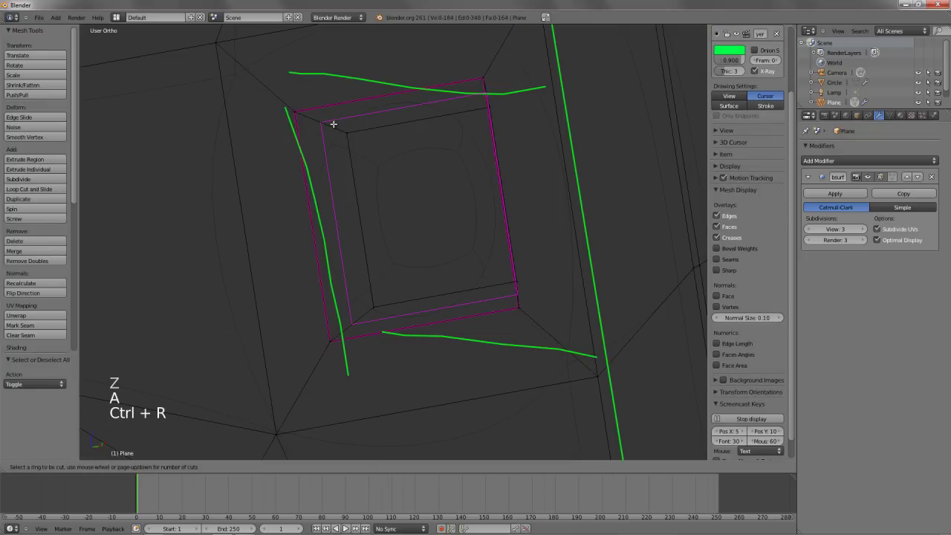
pyautogui.keyDown('alt'); pyautogui.rightClick(382, 131); pyautogui.keyUp('alt')
pyautogui.keyDown('alt'); pyautogui.keyDown('shift'); pyautogui.rightClick(501, 148); pyautogui.keyUp('shift'); pyautogui.keyUp('alt')
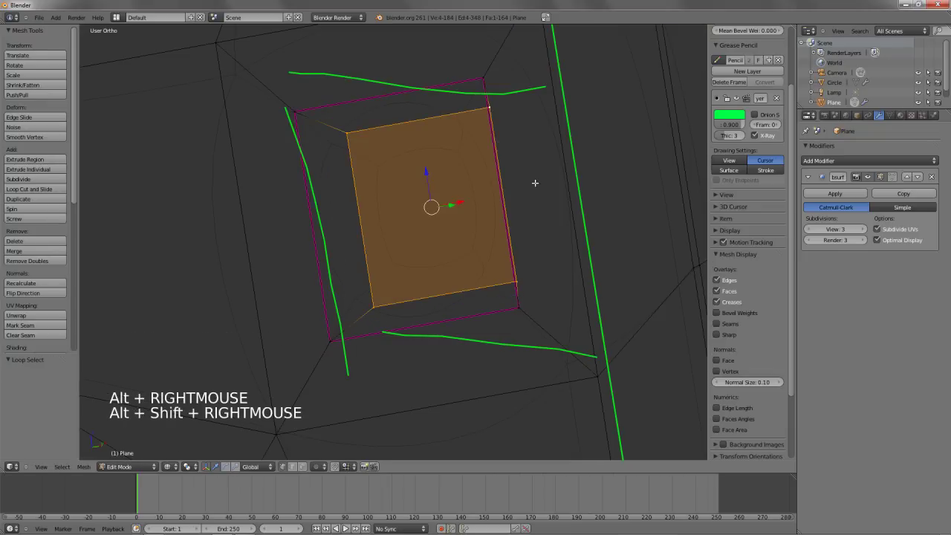
pyautogui.moveTo(535, 183); pyautogui.dragTo(521, 213, button='middle')
pyautogui.hotkey('shift', 'e')
pyautogui.press('z')
pyautogui.press('Tab')
pyautogui.scroll(-3, 497, 255)
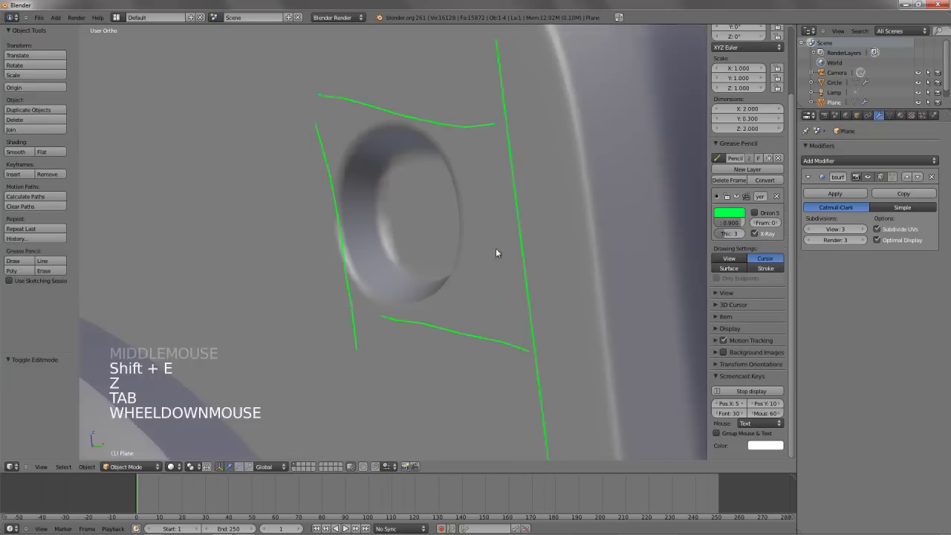
pyautogui.moveTo(497, 255); pyautogui.dragTo(484, 294, button='middle')
pyautogui.scroll(-5, 401, 260)
# Move the recess's inner face deeper into the base along Y and scale it to 0.794
pyautogui.press('KP_3')
pyautogui.scroll(3, 504, 298)
pyautogui.press('z')
pyautogui.scroll(2, 484, 295)
pyautogui.press('Tab')
pyautogui.scroll(2, 283, 302)
pyautogui.press('g')
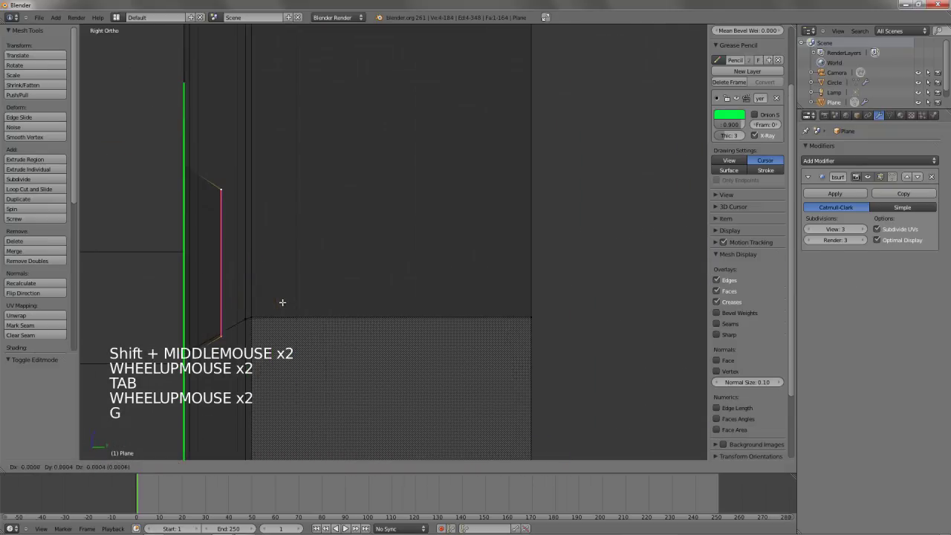
pyautogui.press('y')
pyautogui.click(315, 297)
pyautogui.press('s')
pyautogui.press('s')
pyautogui.click(304, 287)
pyautogui.press('z')
pyautogui.scroll(-3, 304, 287)
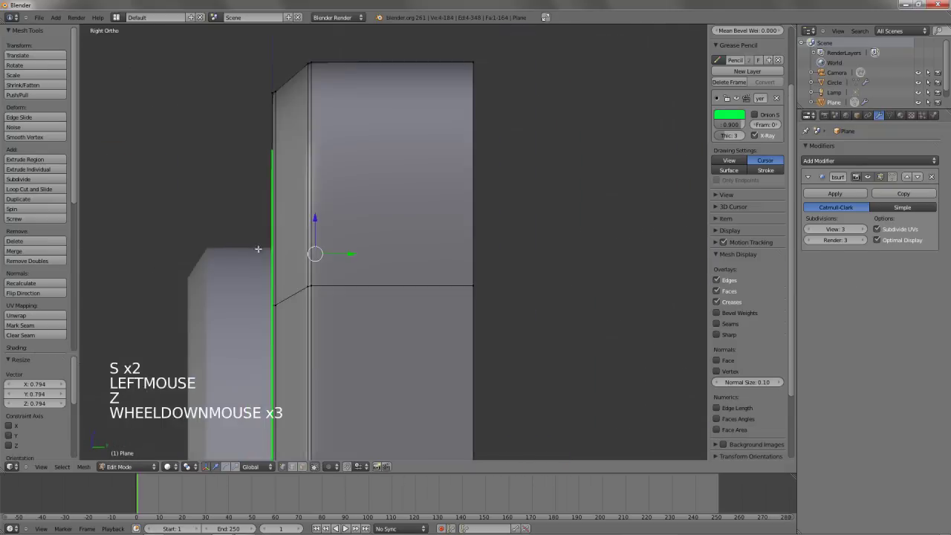
# Examine the corner recess on the smoothed base in Object Mode from several angles
pyautogui.moveTo(304, 286); pyautogui.dragTo(421, 260, button='middle')
pyautogui.press('Tab')
pyautogui.scroll(-3, 329, 247)
pyautogui.scroll(-1, 328, 244)
pyautogui.moveTo(328, 244); pyautogui.dragTo(408, 221, button='middle')
pyautogui.scroll(-4, 456, 255)
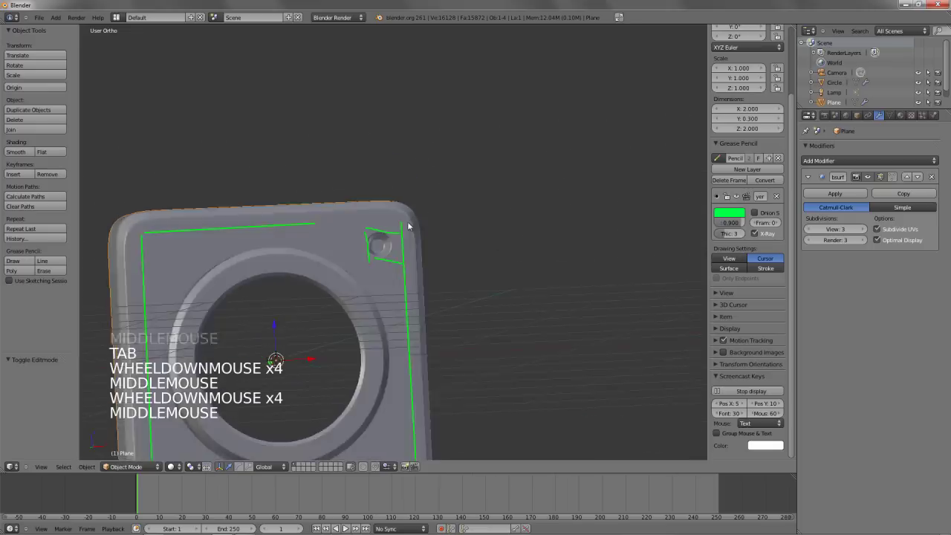
pyautogui.scroll(10, 408, 221)
pyautogui.scroll(-5, 411, 237)
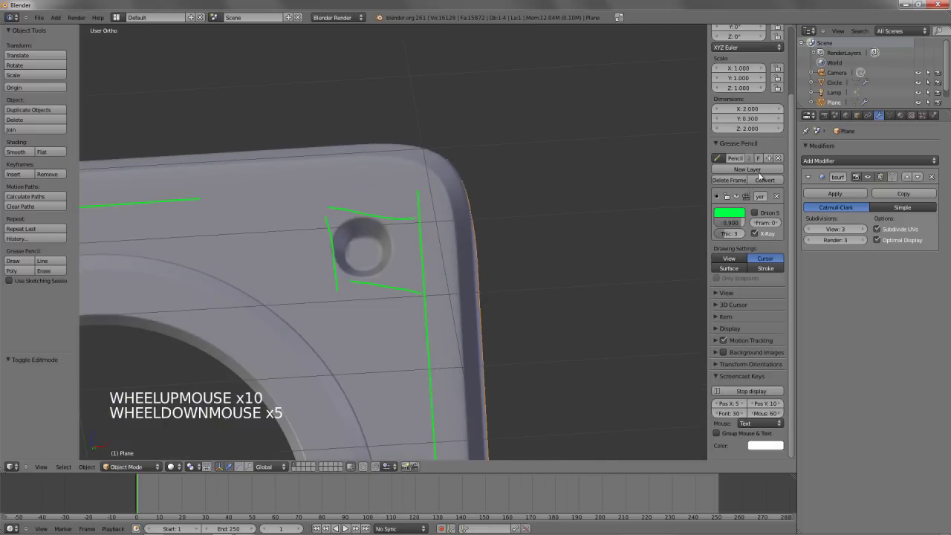
# Delete the active grease pencil frame containing the green guide strokes and show the base from the front
pyautogui.scroll(-4, 363, 243)
pyautogui.press('KP_1')
pyautogui.moveTo(363, 243)
pyautogui.mouseDown(button='middle')
pyautogui.moveTo(388, 292)
pyautogui.moveTo(421, 283)
pyautogui.mouseUp(button='middle')
pyautogui.scroll(-5, 388, 291)
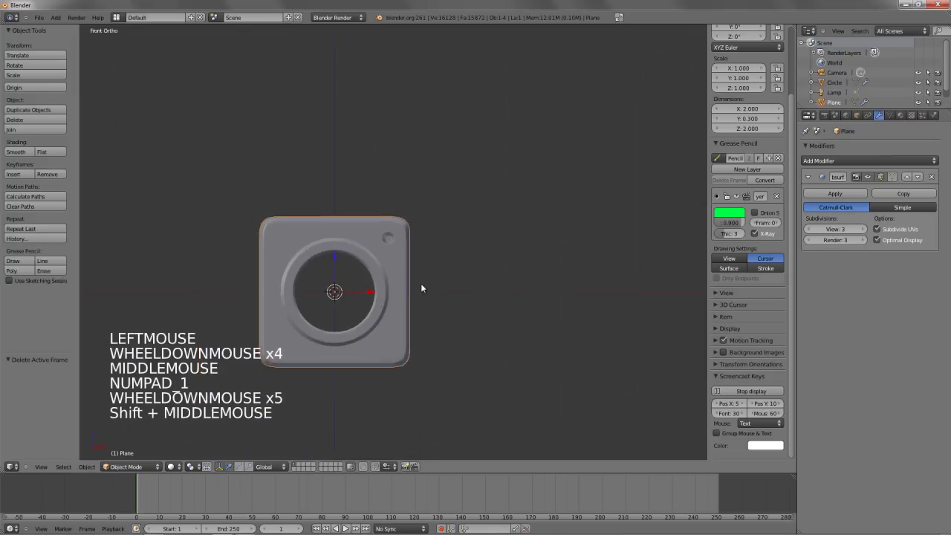
# Enter Edit Mode on the base and select the vertex between the corner recess and the speaker ring
pyautogui.scroll(4, 402, 249)
pyautogui.press('z')
pyautogui.press('Tab')
pyautogui.scroll(4, 404, 261)
pyautogui.press('z')
pyautogui.press('a')
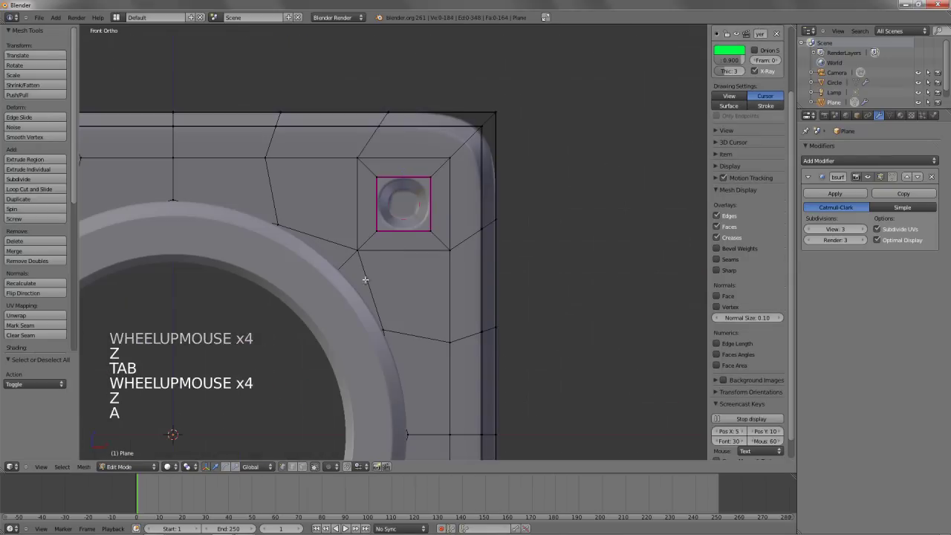
pyautogui.keyDown('shift'); pyautogui.moveTo(372, 260); pyautogui.dragTo(462, 255, button='middle'); pyautogui.keyUp('shift')
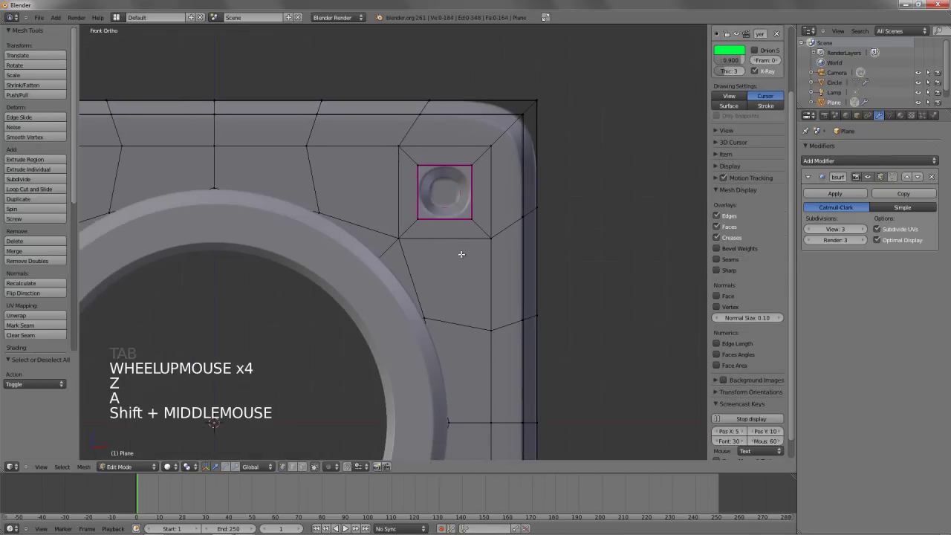
pyautogui.rightClick(390, 238)
pyautogui.scroll(-5, 150, 228)
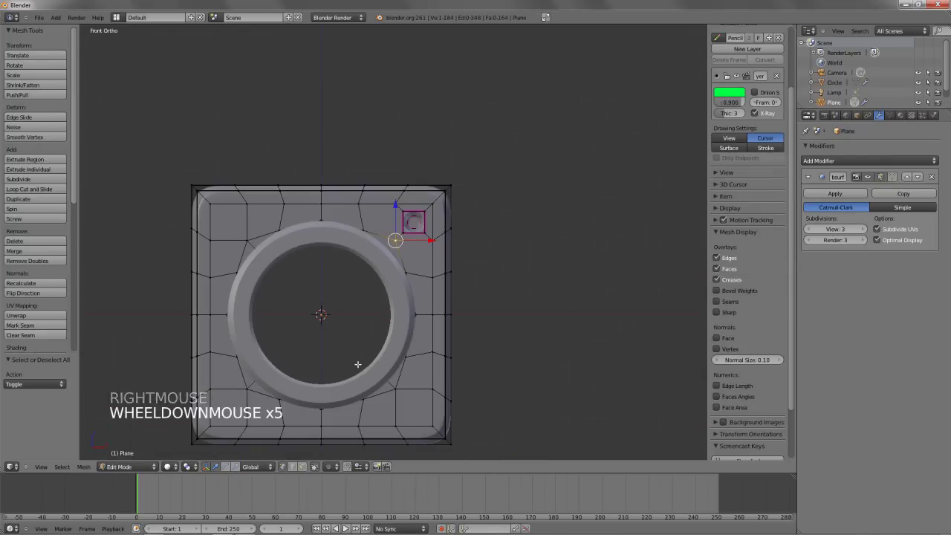
# Try to rotate the upper half of the base in right side view
pyautogui.press('KP_3')
pyautogui.press('z')
pyautogui.press('b')
pyautogui.moveTo(428, 136); pyautogui.dragTo(557, 325)
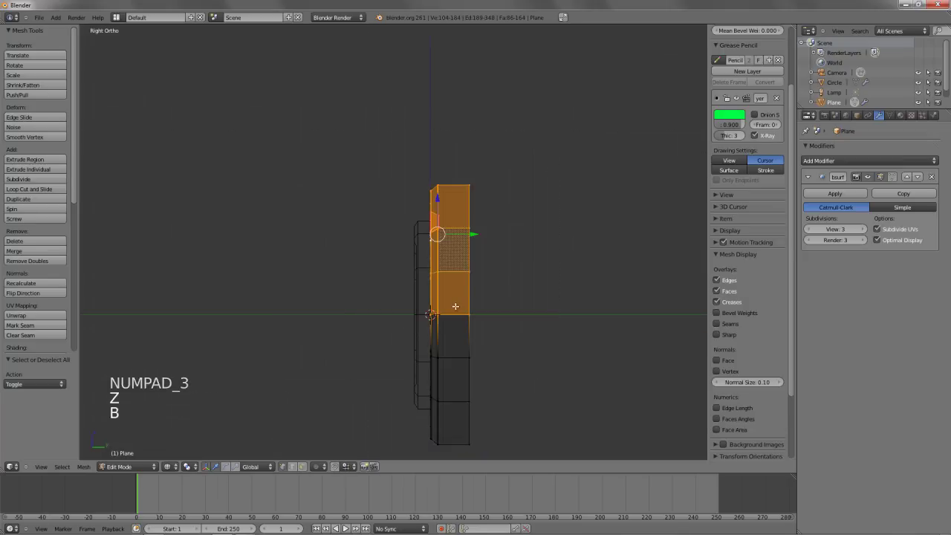
pyautogui.press('r')
pyautogui.press('r')
pyautogui.rightClick(573, 283)
pyautogui.press('a')
# Try to rotate the top rows of the base's vertices in right side view
pyautogui.press('b')
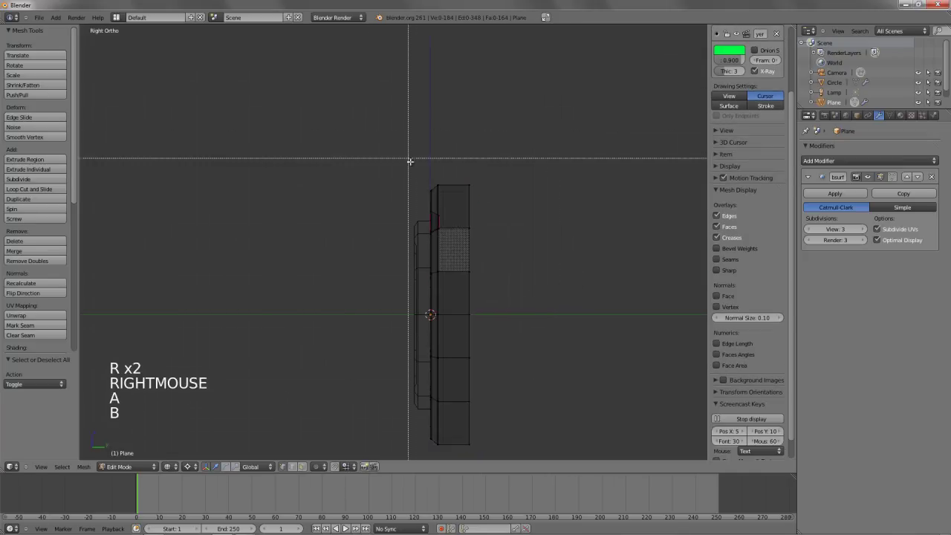
pyautogui.moveTo(409, 161); pyautogui.dragTo(519, 255)
pyautogui.press('b')
pyautogui.press('r')
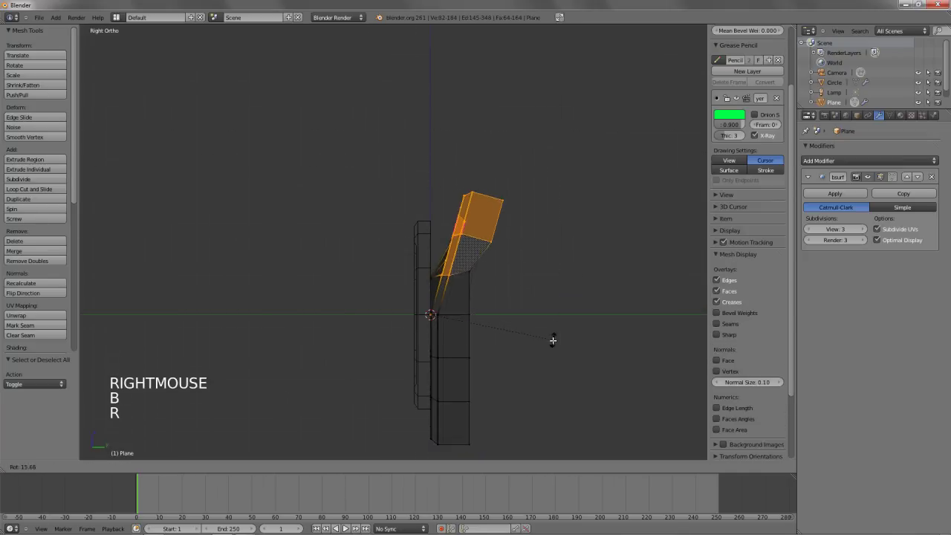
pyautogui.rightClick(553, 334)
pyautogui.press('b')
pyautogui.moveTo(371, 281)
pyautogui.mouseDown(button='middle')
pyautogui.moveTo(535, 246)
pyautogui.moveTo(453, 270)
pyautogui.mouseUp(button='middle')
pyautogui.press('r')
pyautogui.rightClick(531, 253)
# Examine the corner recess close up from the front with solid shading in Object Mode
pyautogui.press('z')
pyautogui.scroll(2, 520, 249)
pyautogui.press('KP_1')
pyautogui.scroll(2, 508, 244)
pyautogui.scroll(1, 455, 251)
pyautogui.scroll(3, 455, 251)
pyautogui.press('Tab')
pyautogui.scroll(2, 435, 270)
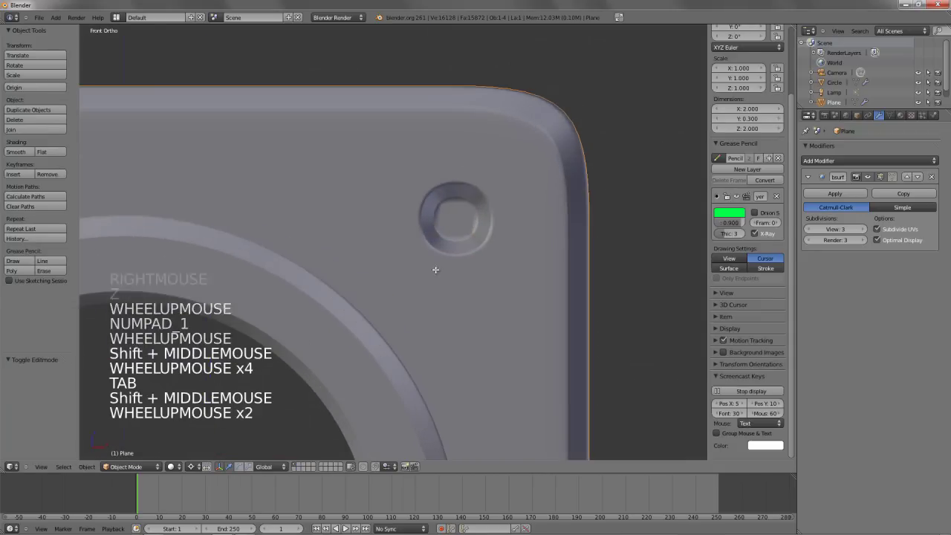
# Enter Edit Mode on the base and select the vertex between the corner recess and the speaker ring
pyautogui.press('Tab')
pyautogui.scroll(2, 397, 290)
pyautogui.press('a')
pyautogui.rightClick(387, 303)
pyautogui.press('g')
pyautogui.press('g')
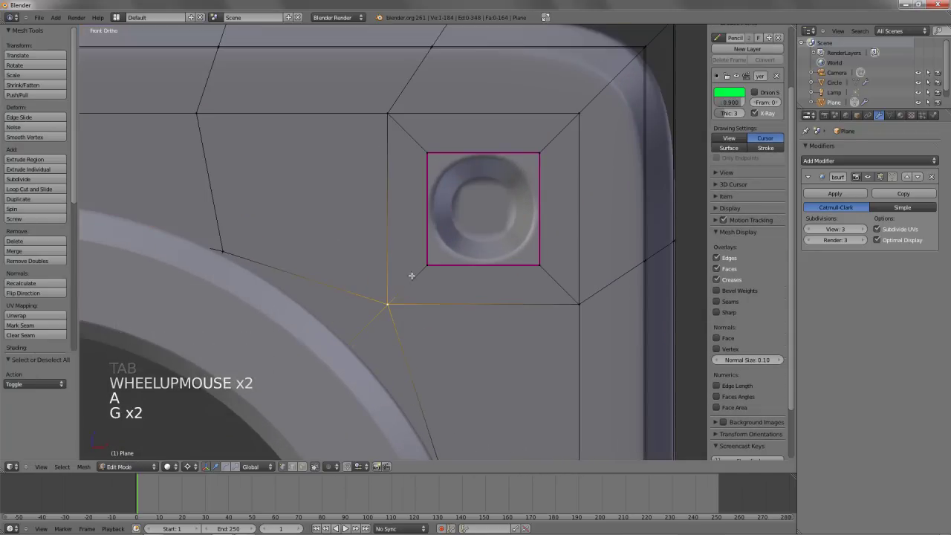
pyautogui.rightClick(387, 306)
# Mark the edges meeting at the selected vertex with straight grease pencil lines and delete the active frame
pyautogui.moveTo(390, 306)
pyautogui.keyDown('ctrl'); pyautogui.mouseDown()
pyautogui.moveTo(370, 299)
pyautogui.moveTo(387, 261)
pyautogui.mouseUp(); pyautogui.keyUp('ctrl')
pyautogui.keyDown('ctrl'); pyautogui.click(396, 301); pyautogui.keyUp('ctrl')
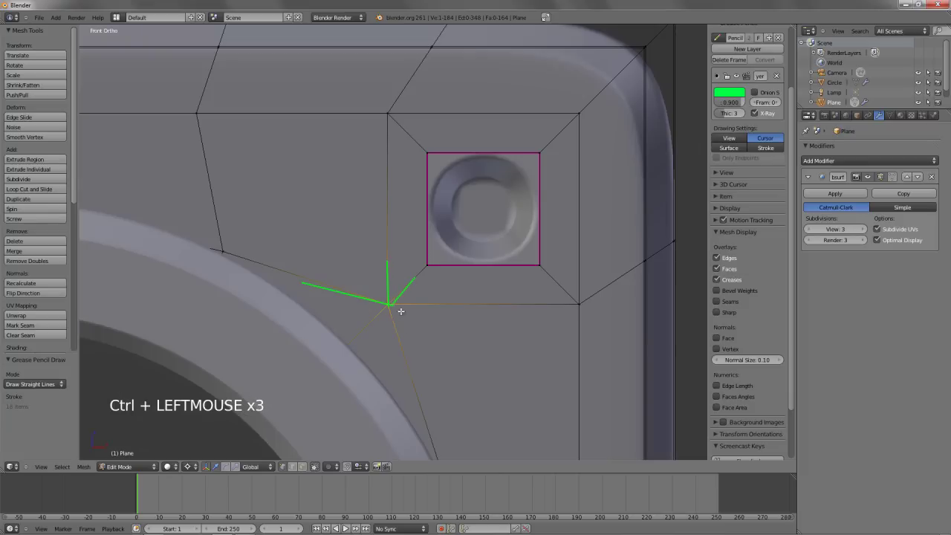
pyautogui.moveTo(389, 305)
pyautogui.keyDown('ctrl'); pyautogui.mouseDown()
pyautogui.moveTo(439, 320)
pyautogui.moveTo(404, 343)
pyautogui.mouseUp(); pyautogui.keyUp('ctrl')
pyautogui.keyDown('ctrl'); pyautogui.moveTo(389, 304); pyautogui.dragTo(359, 334); pyautogui.keyUp('ctrl')
pyautogui.click(728, 60)
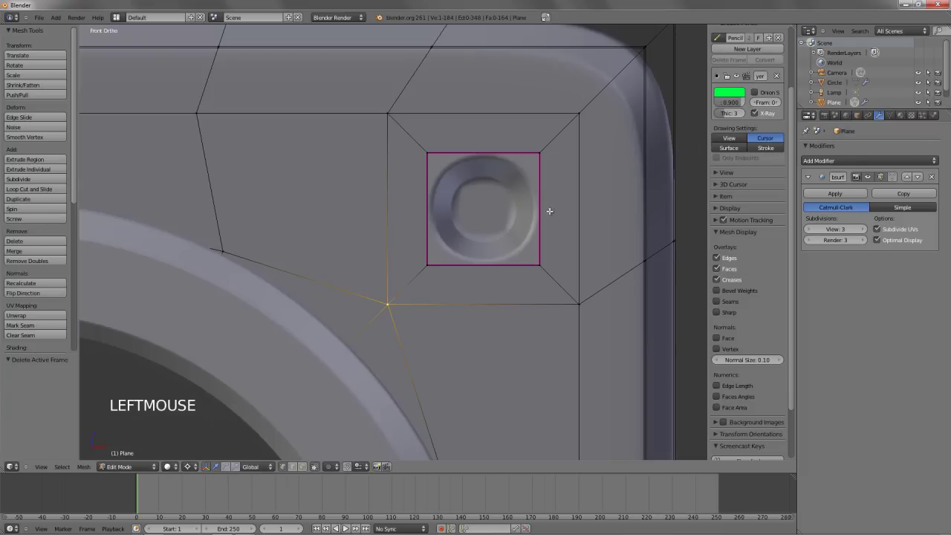
# Reselect the vertex beside the recess and sketch a freehand grease pencil curve through it along the ring's outer edge loop
pyautogui.scroll(-3, 394, 290)
pyautogui.keyDown('shift'); pyautogui.moveTo(452, 287); pyautogui.dragTo(525, 308, button='middle'); pyautogui.keyUp('shift')
pyautogui.scroll(-4, 386, 345)
pyautogui.keyDown('shift'); pyautogui.moveTo(385, 345); pyautogui.dragTo(431, 330, button='middle'); pyautogui.keyUp('shift')
pyautogui.scroll(3, 430, 329)
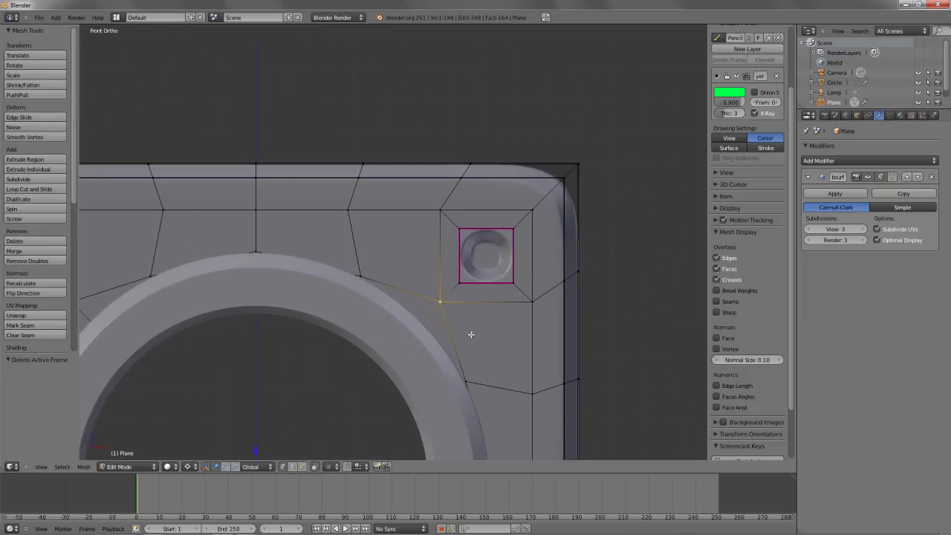
pyautogui.keyDown('shift'); pyautogui.moveTo(471, 335); pyautogui.dragTo(434, 242, button='middle'); pyautogui.keyUp('shift')
pyautogui.press('a')
pyautogui.scroll(3, 434, 239)
pyautogui.rightClick(427, 199)
pyautogui.keyDown('shift'); pyautogui.moveTo(422, 279); pyautogui.dragTo(428, 331, button='middle'); pyautogui.keyUp('shift')
pyautogui.press('d')
pyautogui.moveTo(262, 201); pyautogui.dragTo(375, 221)
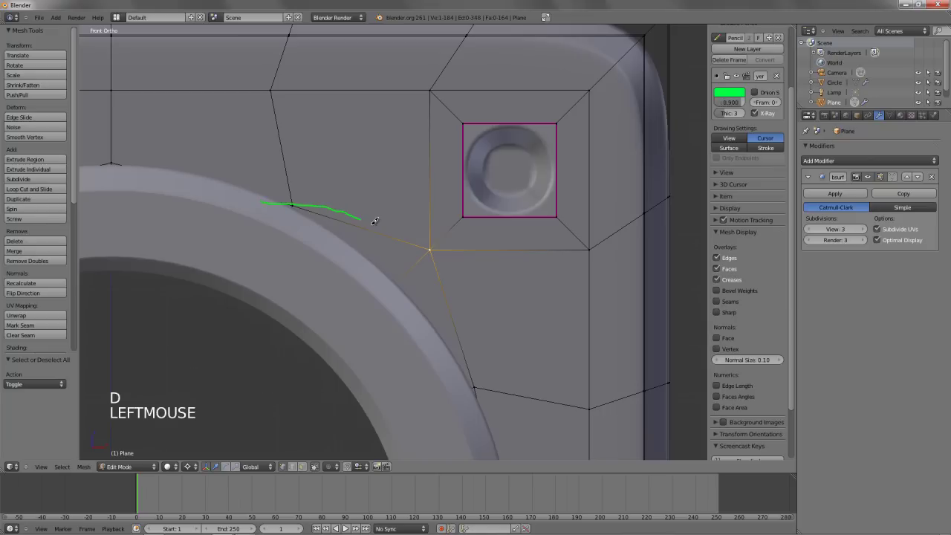
pyautogui.moveTo(460, 304); pyautogui.dragTo(487, 457)
# Select the face loop around the speaker opening, check it in wireframe, and clear the selection in solid shading
pyautogui.keyDown('alt'); pyautogui.keyDown('shift'); pyautogui.rightClick(464, 393); pyautogui.keyUp('shift'); pyautogui.keyUp('alt')
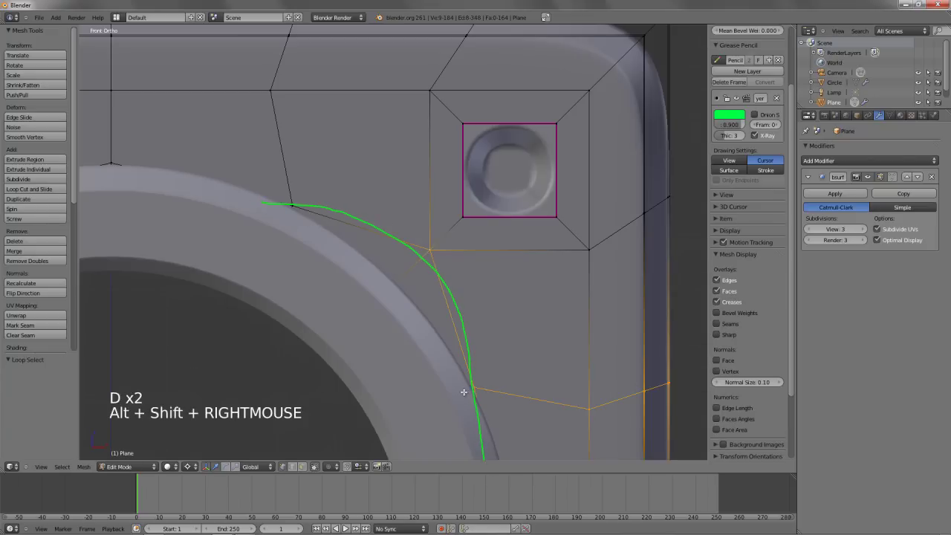
pyautogui.press('a')
pyautogui.keyDown('alt'); pyautogui.rightClick(456, 328); pyautogui.keyUp('alt')
pyautogui.keyDown('alt'); pyautogui.keyDown('shift'); pyautogui.rightClick(390, 345); pyautogui.keyUp('shift'); pyautogui.keyUp('alt')
pyautogui.keyDown('alt'); pyautogui.keyDown('shift'); pyautogui.rightClick(394, 344); pyautogui.keyUp('shift'); pyautogui.keyUp('alt')
pyautogui.press('z')
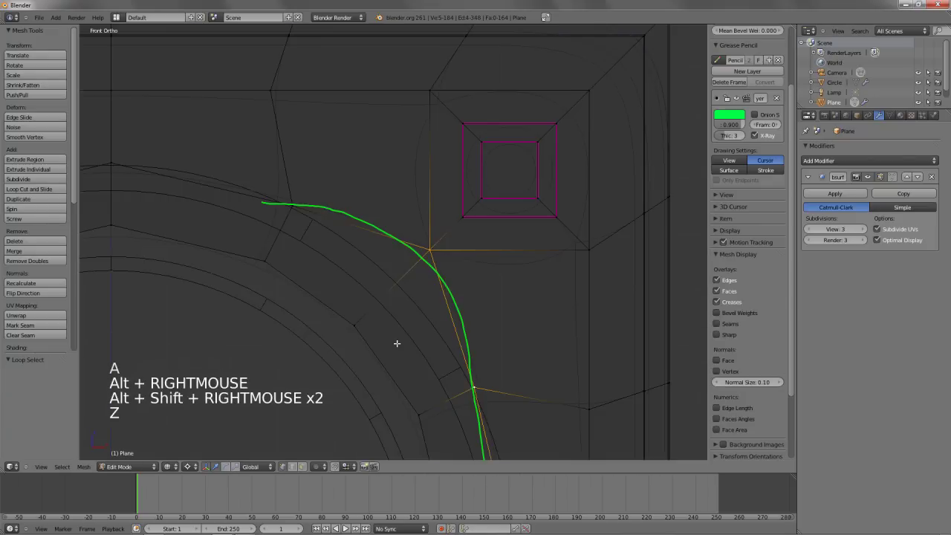
pyautogui.keyDown('alt'); pyautogui.keyDown('shift'); pyautogui.rightClick(401, 370); pyautogui.keyUp('shift'); pyautogui.keyUp('alt')
pyautogui.keyDown('alt'); pyautogui.keyDown('shift'); pyautogui.rightClick(253, 202); pyautogui.keyUp('shift'); pyautogui.keyUp('alt')
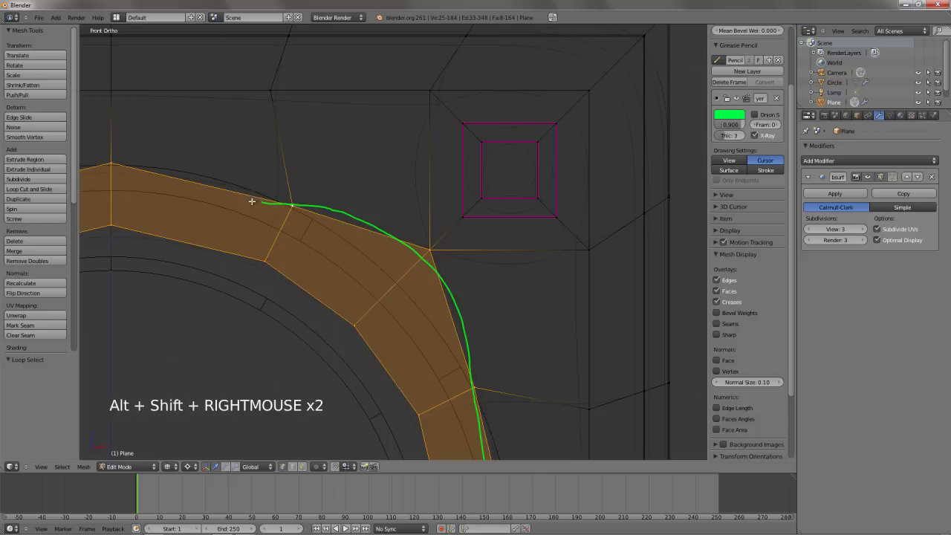
pyautogui.scroll(-4, 372, 290)
pyautogui.scroll(3, 404, 225)
pyautogui.press('z')
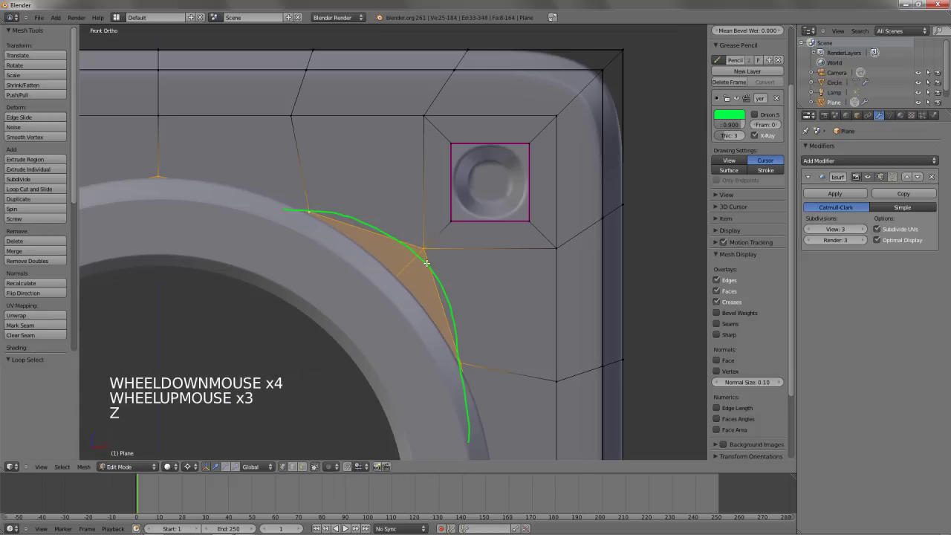
pyautogui.press('a')
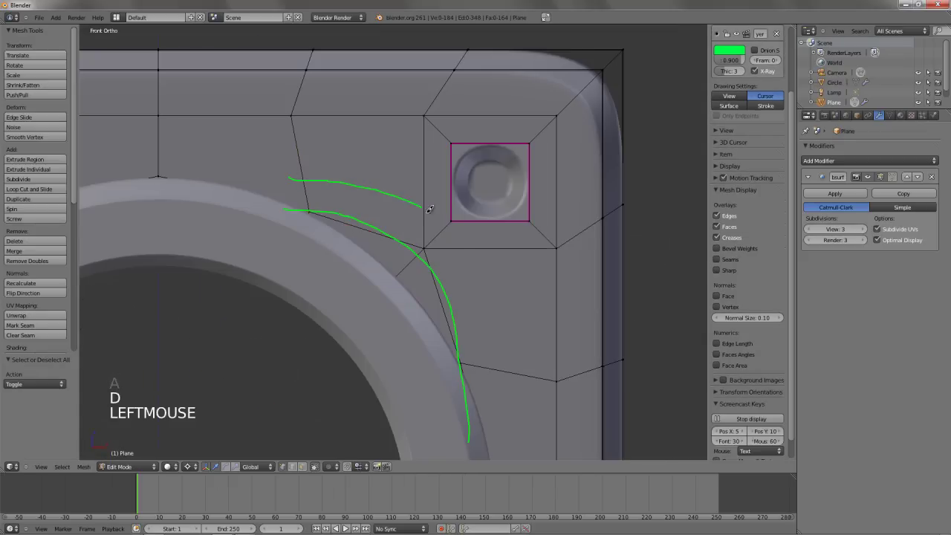
# Sketch a second grease pencil curve outside the first, past the recess corner, and circle the vertex beside the ring
pyautogui.moveTo(518, 360); pyautogui.dragTo(530, 458)
pyautogui.moveTo(419, 251); pyautogui.dragTo(419, 248)
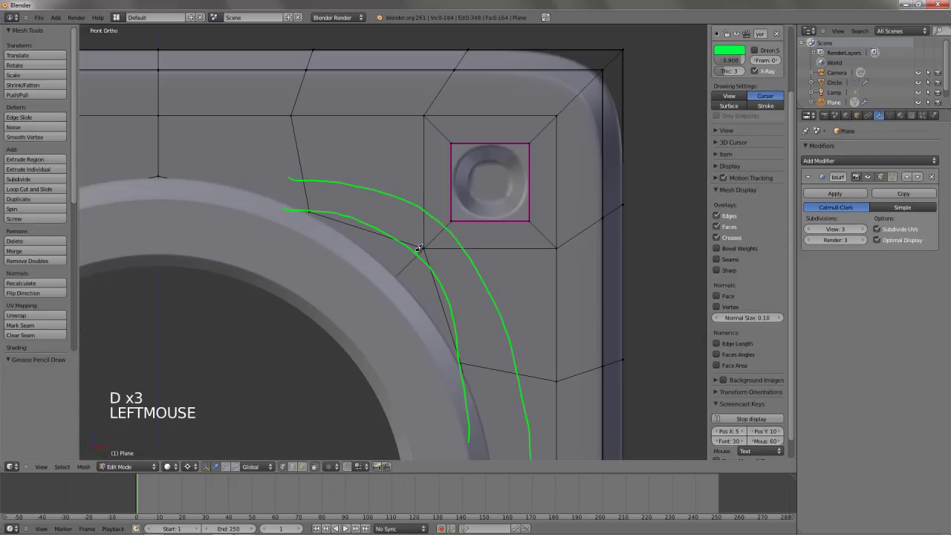
pyautogui.press('d')
pyautogui.hotkey('ctrl', 'd')
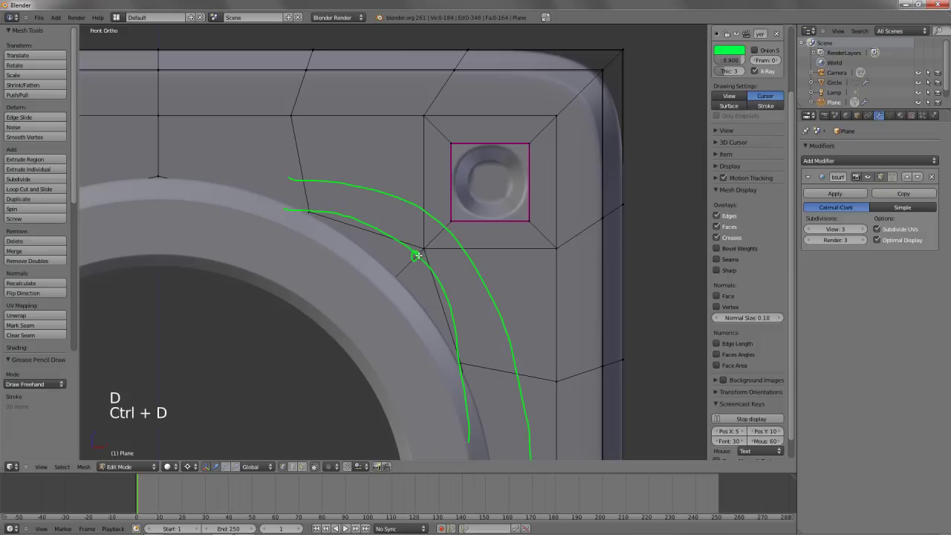
# Draw straight grease pencil lines from the circled vertex inward across the speaker ring
pyautogui.keyDown('ctrl'); pyautogui.click(394, 281); pyautogui.keyUp('ctrl')
pyautogui.keyDown('ctrl'); pyautogui.click(384, 236); pyautogui.keyUp('ctrl')
pyautogui.keyDown('ctrl'); pyautogui.moveTo(384, 237); pyautogui.dragTo(358, 250); pyautogui.keyUp('ctrl')
pyautogui.hotkey('ctrl', 'd')
pyautogui.keyDown('ctrl'); pyautogui.moveTo(418, 253); pyautogui.dragTo(419, 295); pyautogui.keyUp('ctrl')
pyautogui.hotkey('ctrl', 'd')
pyautogui.hotkey('ctrl', 'd')
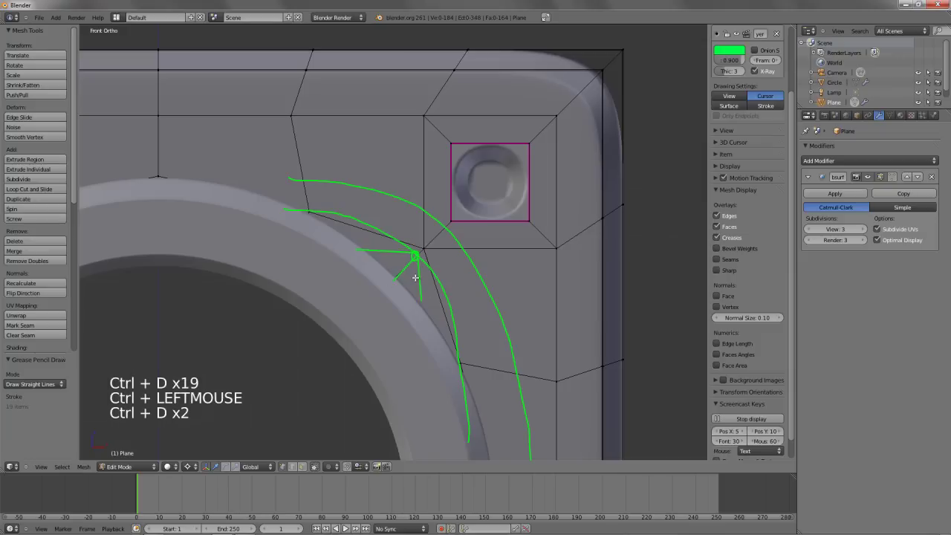
pyautogui.hotkey('ctrl', 'z')
# Draw short straight grease pencil lines from the outer curve at the recess's lower left corner toward the recess
pyautogui.press('d')
pyautogui.click(425, 244)
pyautogui.keyDown('ctrl'); pyautogui.click(425, 244); pyautogui.keyUp('ctrl')
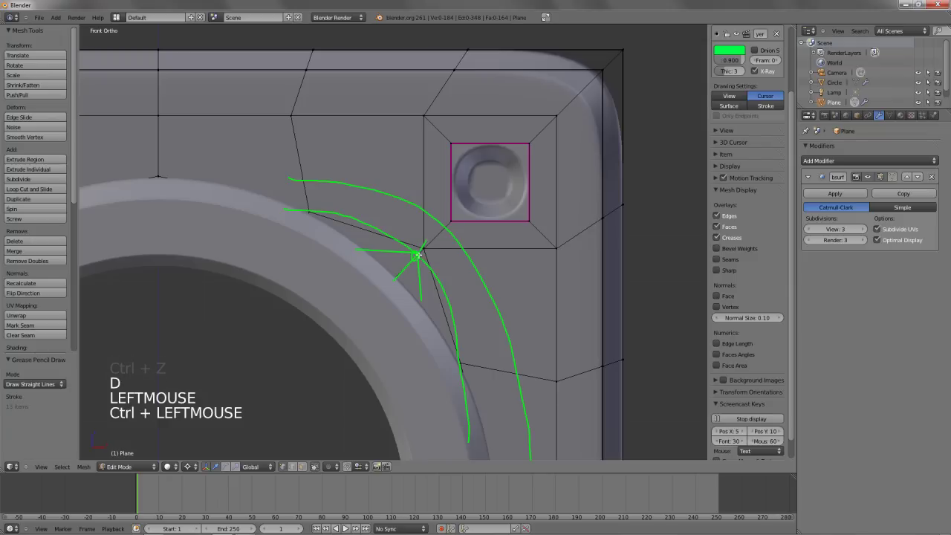
pyautogui.press('d')
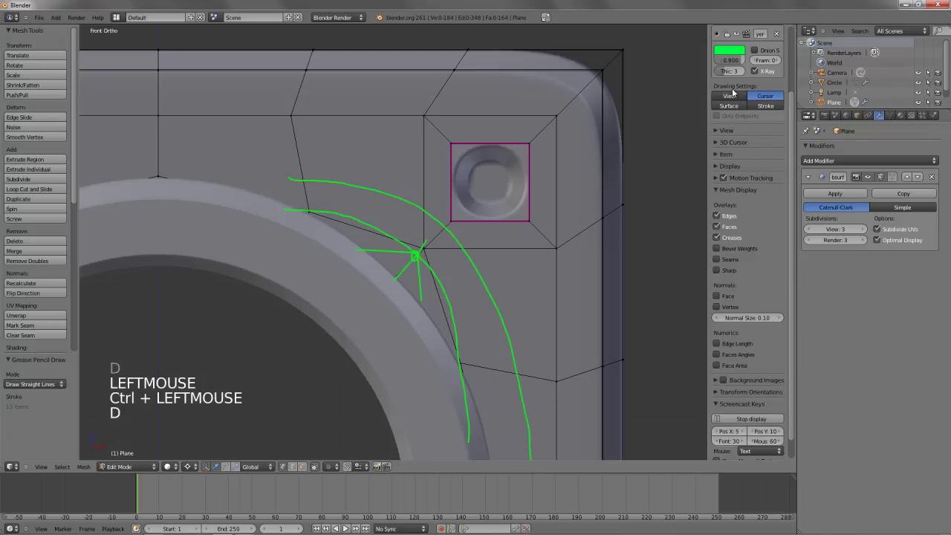
pyautogui.click(449, 225)
pyautogui.press('d')
pyautogui.moveTo(444, 225)
pyautogui.keyDown('ctrl'); pyautogui.mouseDown()
pyautogui.moveTo(444, 194)
pyautogui.moveTo(493, 229)
pyautogui.mouseUp(); pyautogui.keyUp('ctrl')
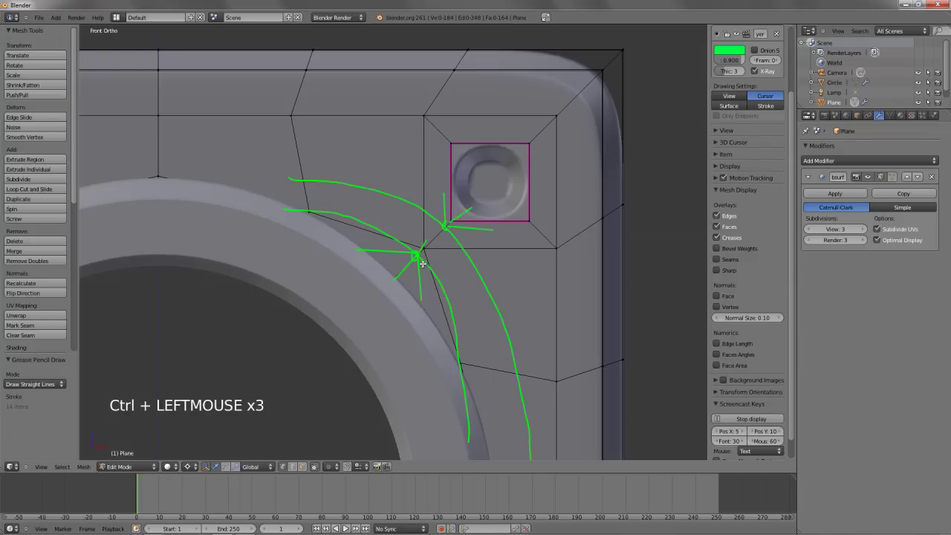
# Select the vertex beside the ring, link the two marked points with a straight line, and delete the grease pencil frame
pyautogui.rightClick(429, 238)
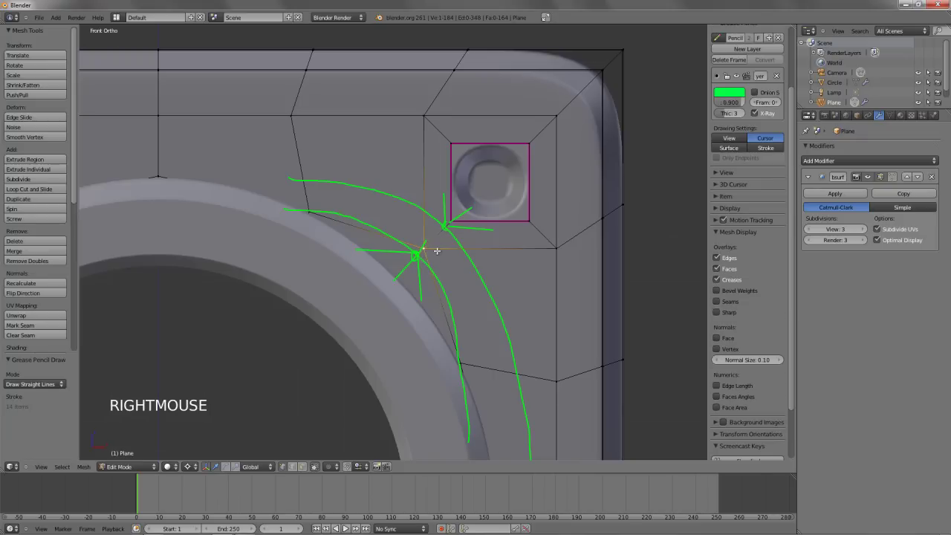
pyautogui.press('d')
pyautogui.keyDown('ctrl'); pyautogui.click(413, 257); pyautogui.keyUp('ctrl')
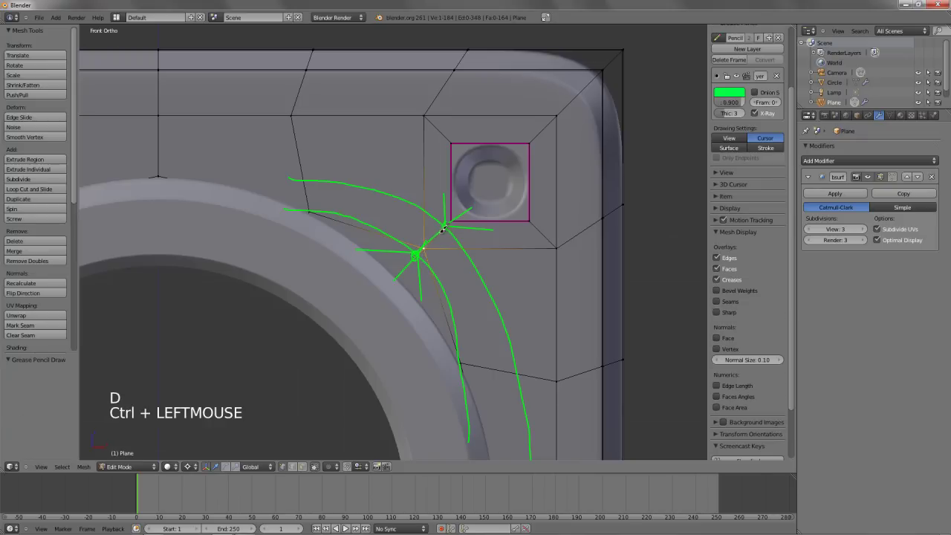
pyautogui.click(729, 60)
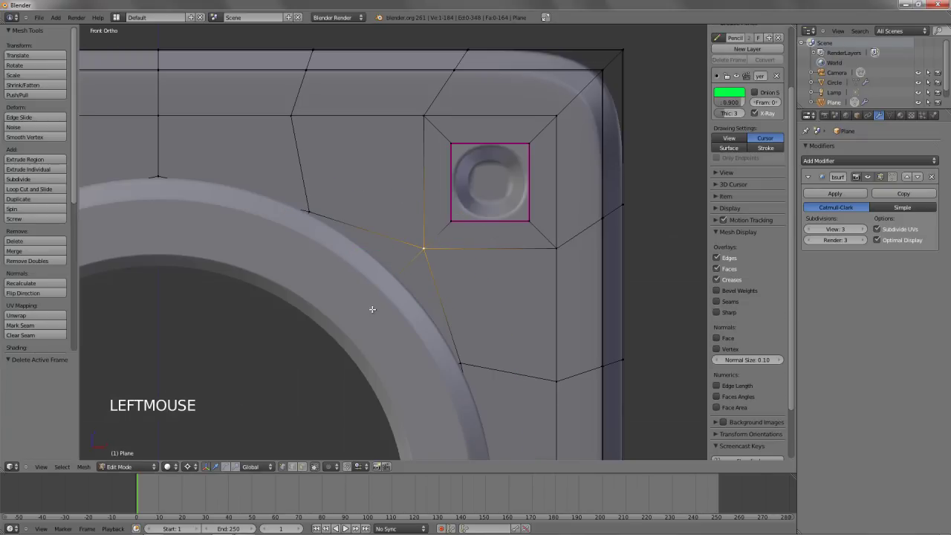
# Sketch a wavy grease pencil line from the recess down along the ring's right side and delete the active frame
pyautogui.press('a')
pyautogui.moveTo(443, 269); pyautogui.dragTo(434, 221)
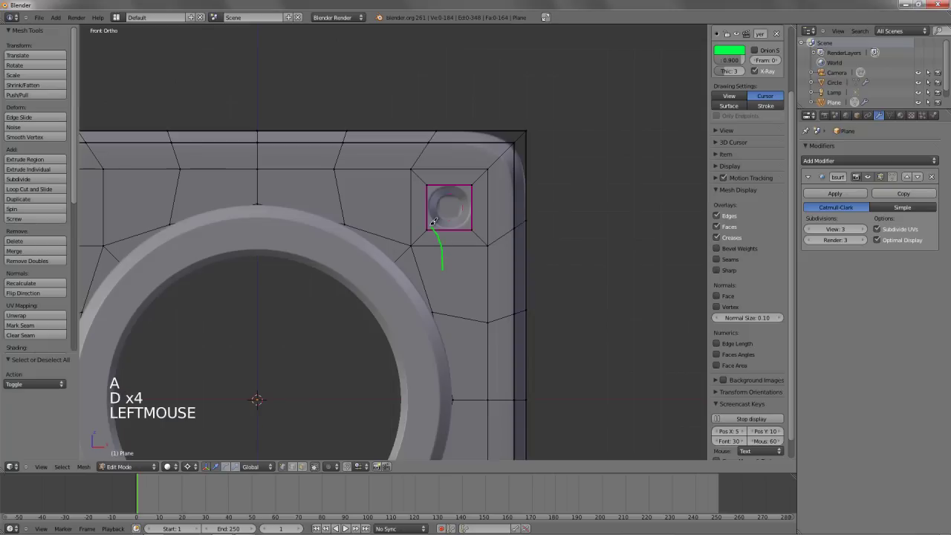
pyautogui.moveTo(453, 375); pyautogui.dragTo(468, 457)
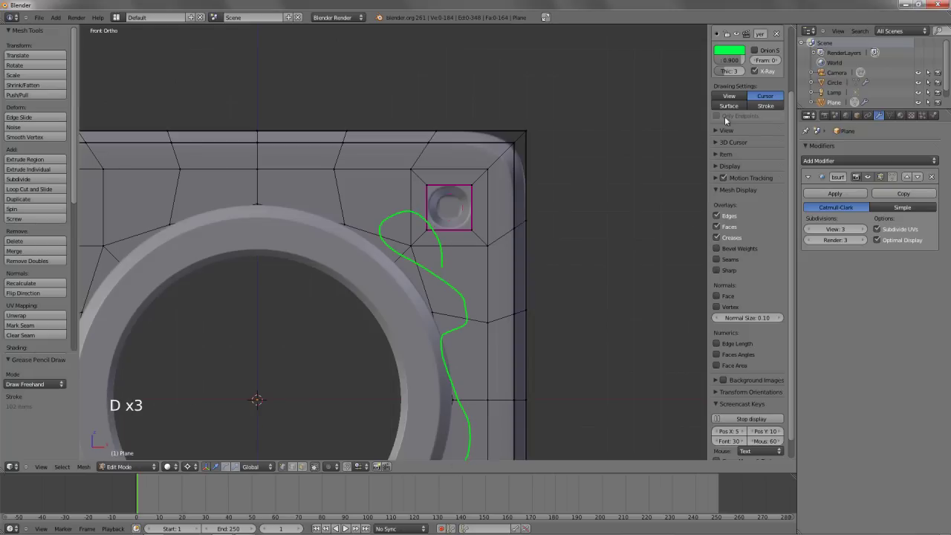
pyautogui.scroll(3, 732, 115)
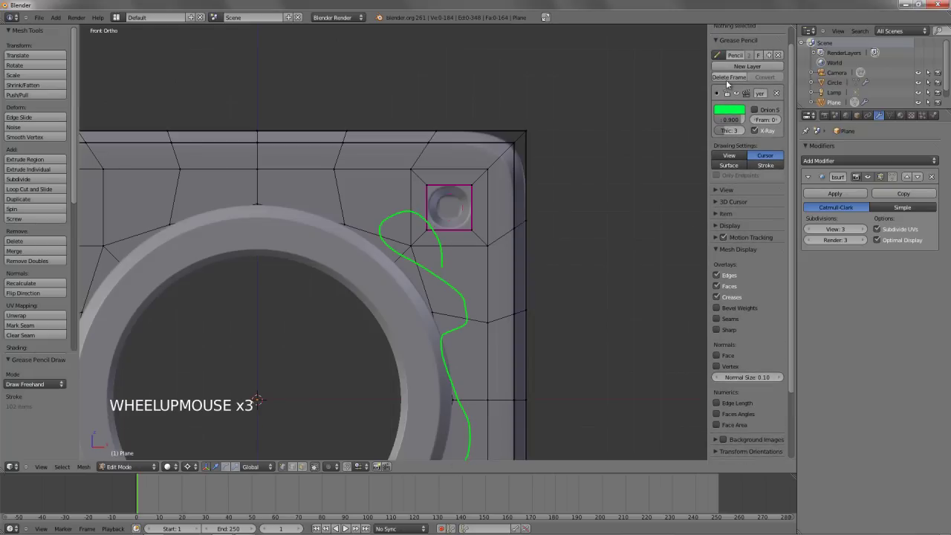
pyautogui.click(728, 78)
# Examine the whole smoothed base in Object Mode from an angled view
pyautogui.press('Tab')
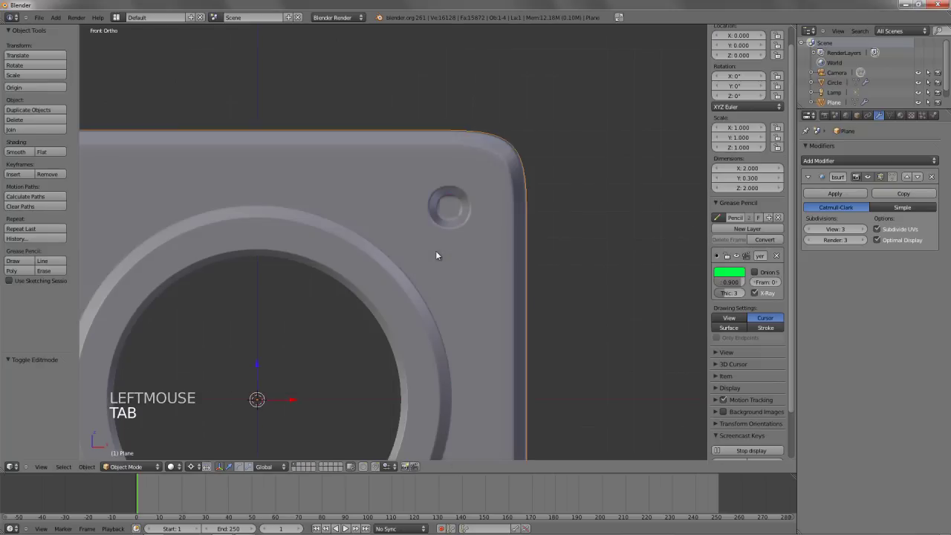
pyautogui.scroll(-3, 437, 255)
pyautogui.keyDown('shift'); pyautogui.moveTo(416, 272); pyautogui.dragTo(373, 208, button='middle'); pyautogui.keyUp('shift')
pyautogui.press('Tab')
pyautogui.press('Tab')
pyautogui.moveTo(352, 260); pyautogui.dragTo(383, 189, button='middle')
# Save the file as 3D_speaker_icon.blend and show the whole base from the front
pyautogui.press('KP_1')
pyautogui.click(416, 246)
pyautogui.scroll(3, 427, 247)
pyautogui.scroll(-3, 427, 250)
pyautogui.press('KP_1')
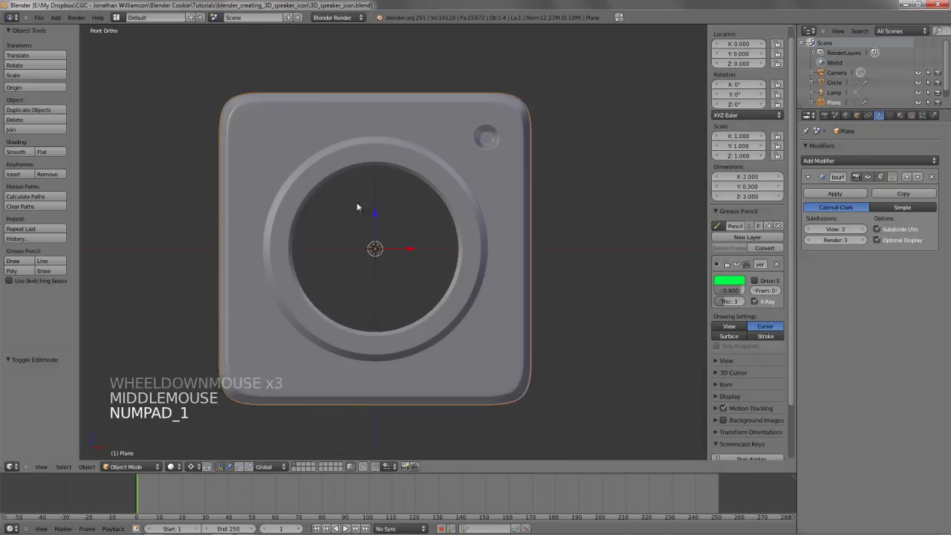
# Sketch a small centre circle, a larger outer circle and four spokes inside the speaker opening with grease pencil, and delete the frame
pyautogui.press('d')
pyautogui.click(380, 232)
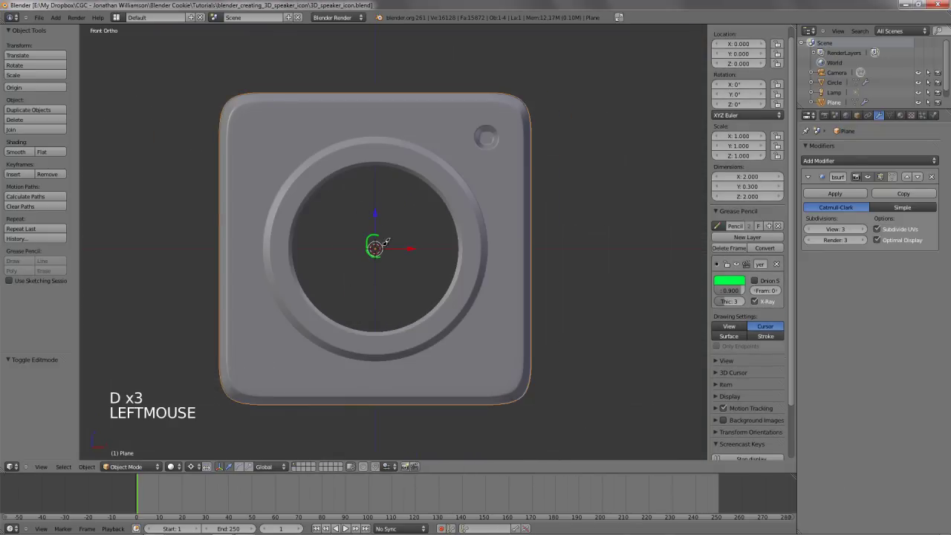
pyautogui.moveTo(356, 171)
pyautogui.mouseDown()
pyautogui.moveTo(320, 199)
pyautogui.moveTo(318, 267)
pyautogui.mouseUp()
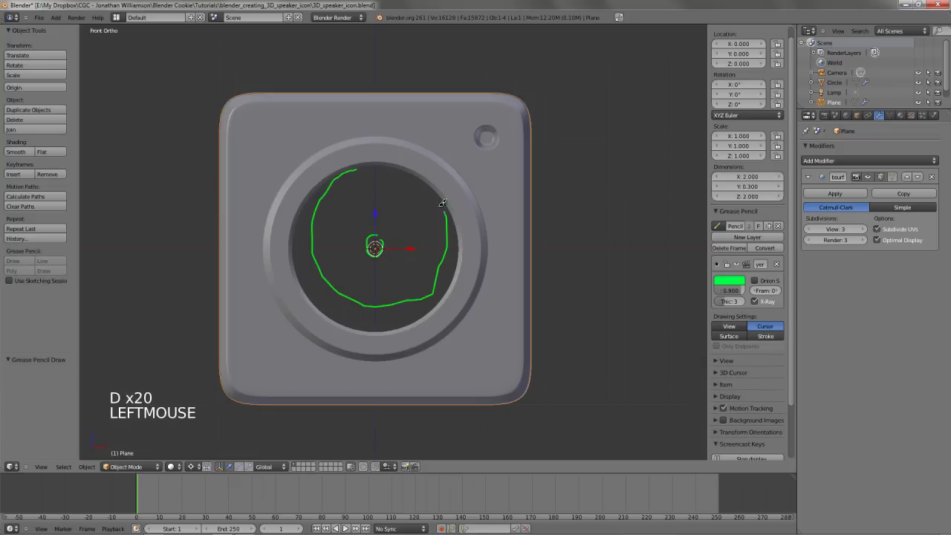
pyautogui.moveTo(443, 202)
pyautogui.mouseDown()
pyautogui.moveTo(352, 199)
pyautogui.moveTo(400, 220)
pyautogui.moveTo(420, 206)
pyautogui.mouseUp()
pyautogui.moveTo(382, 256); pyautogui.dragTo(405, 292)
pyautogui.moveTo(373, 256); pyautogui.dragTo(329, 281)
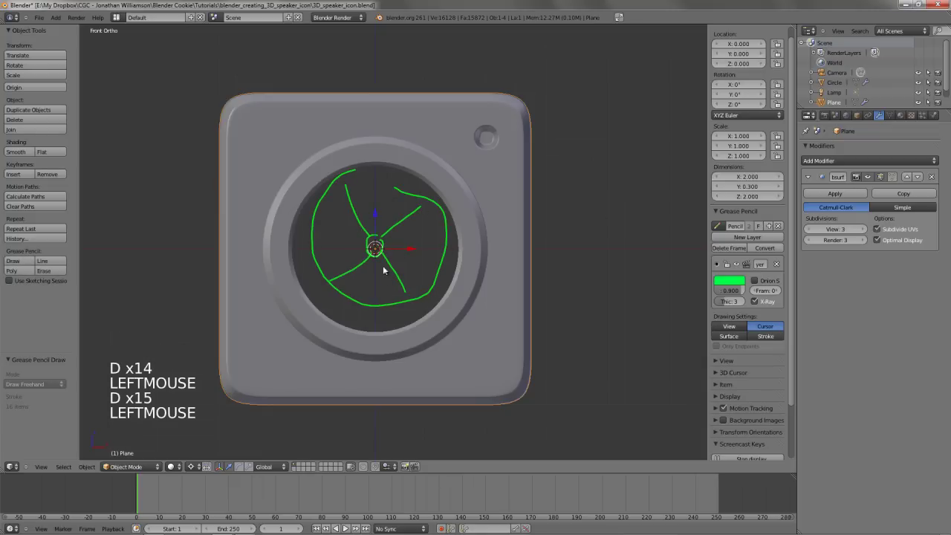
pyautogui.click(730, 247)
# Add a mesh circle at the centre of the speaker opening and show the scene in wireframe from an angle
pyautogui.scroll(3, 408, 276)
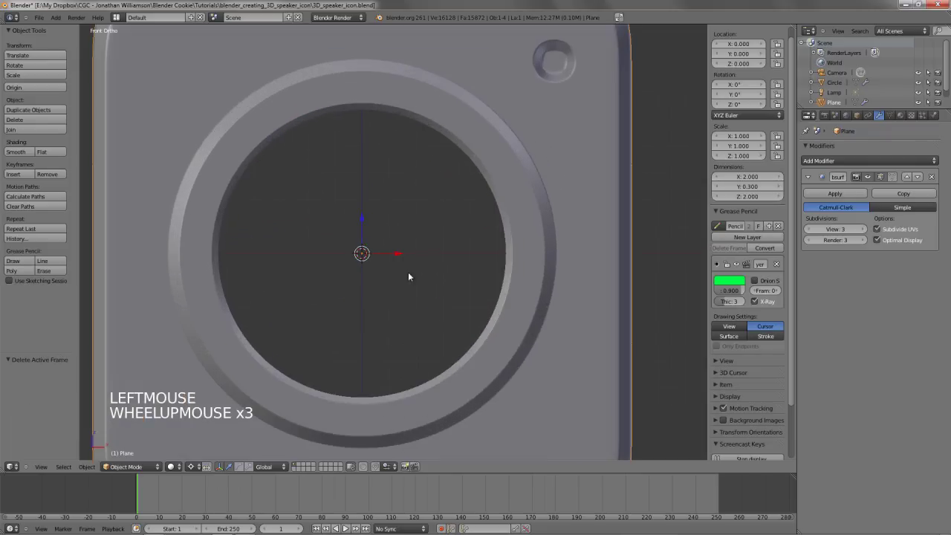
pyautogui.hotkey('shift', 'a')
pyautogui.moveTo(476, 270)
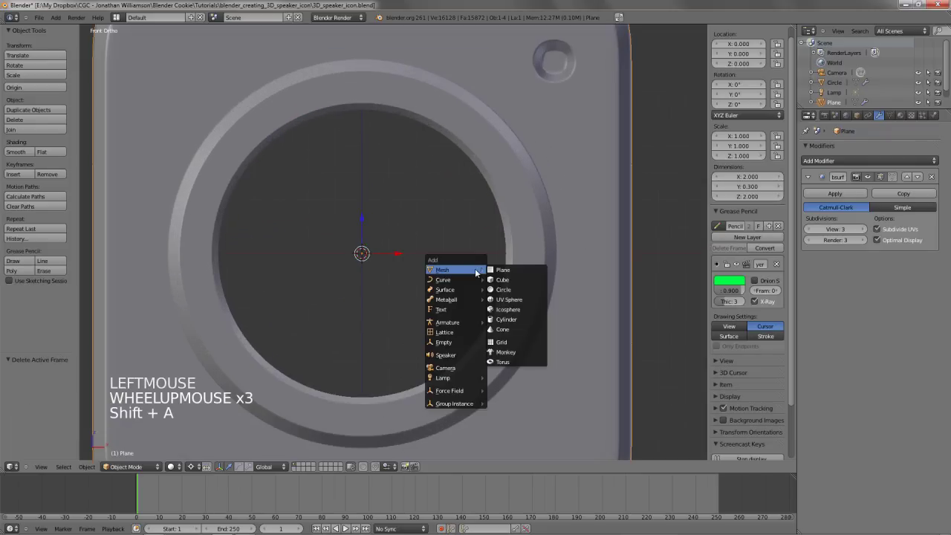
pyautogui.click(518, 290)
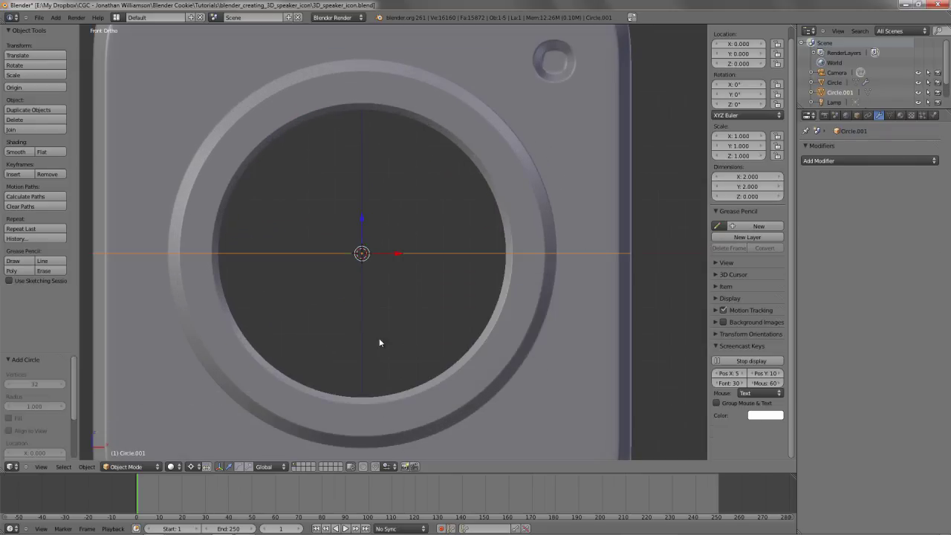
pyautogui.scroll(-5, 382, 324)
pyautogui.moveTo(389, 306); pyautogui.dragTo(387, 315, button='middle')
pyautogui.scroll(2, 388, 318)
pyautogui.press('z')
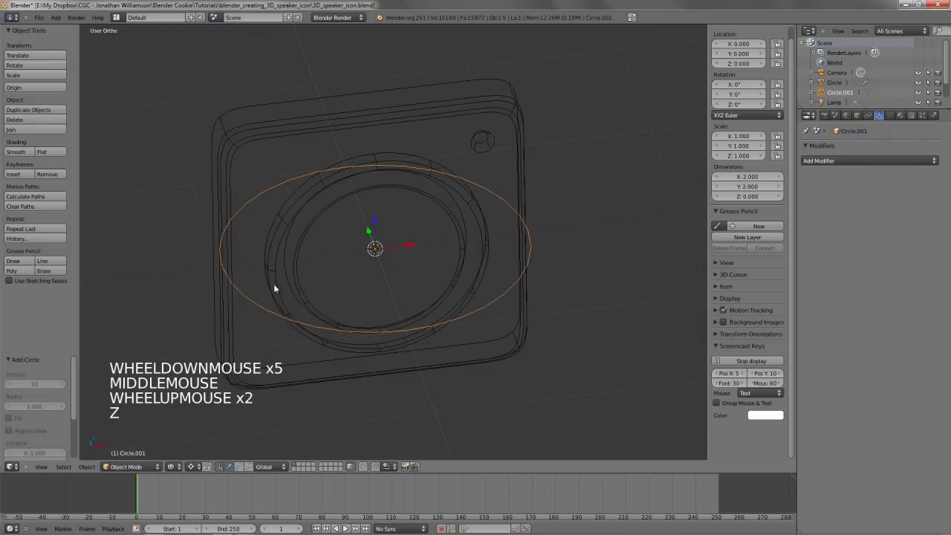
pyautogui.rightClick(272, 187)
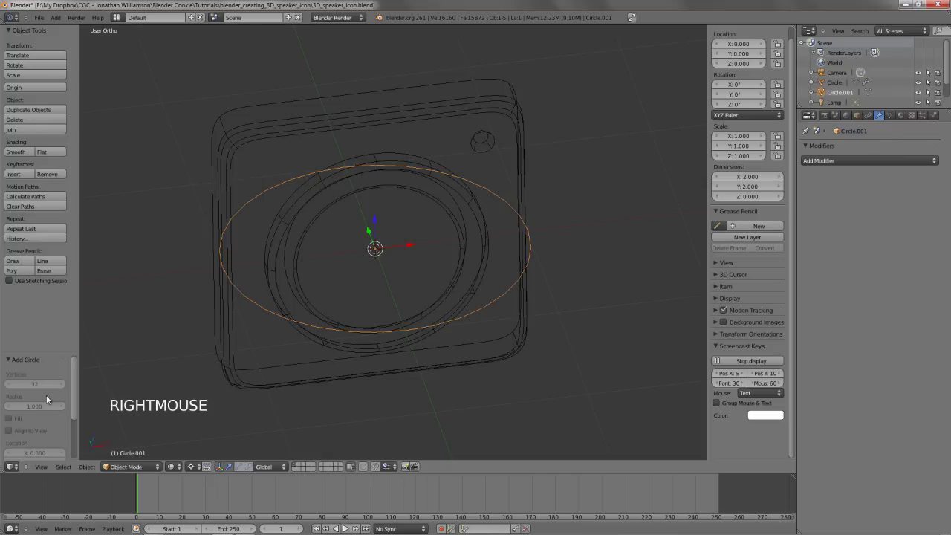
# Try to change the vertex count of the newly added circle
pyautogui.moveTo(47, 354); pyautogui.dragTo(47, 254)
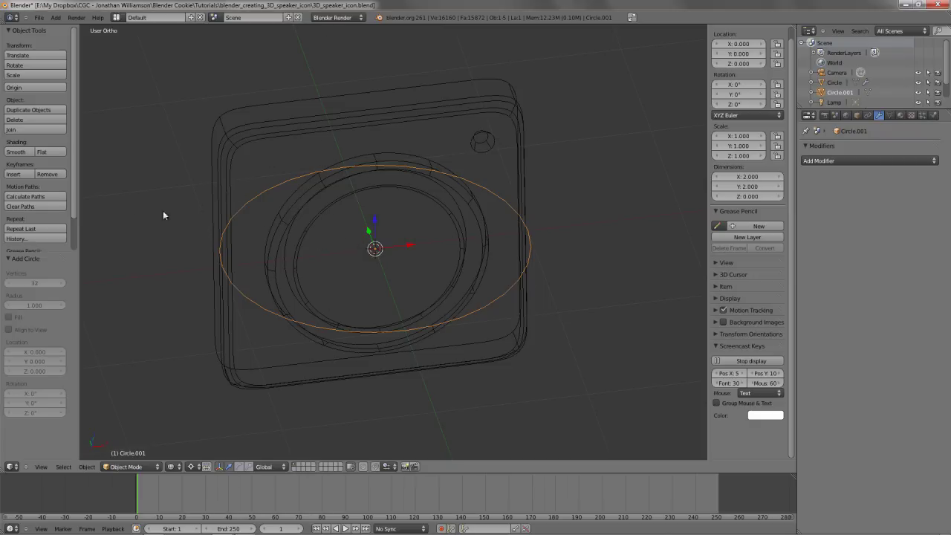
pyautogui.doubleClick(31, 284)
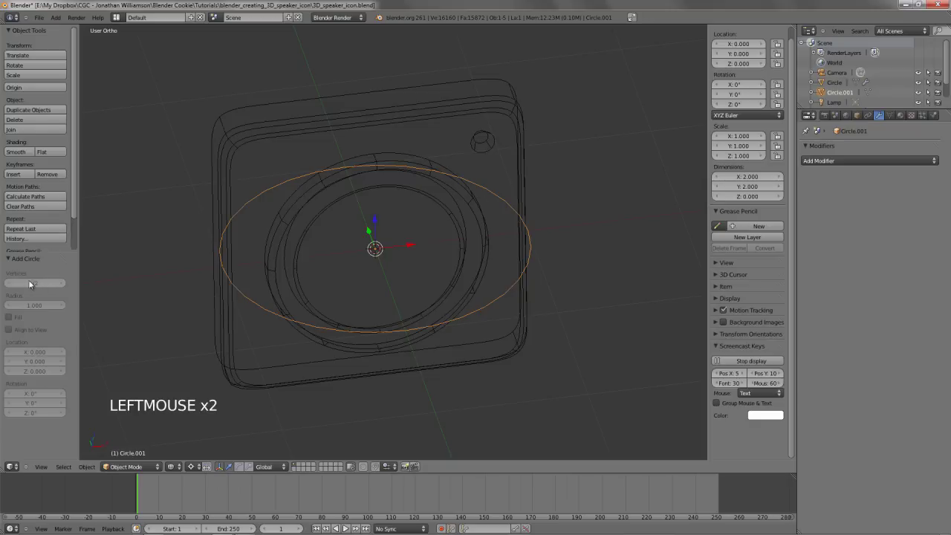
pyautogui.keyDown('ctrl'); pyautogui.click(38, 284); pyautogui.keyUp('ctrl')
pyautogui.click(38, 282)
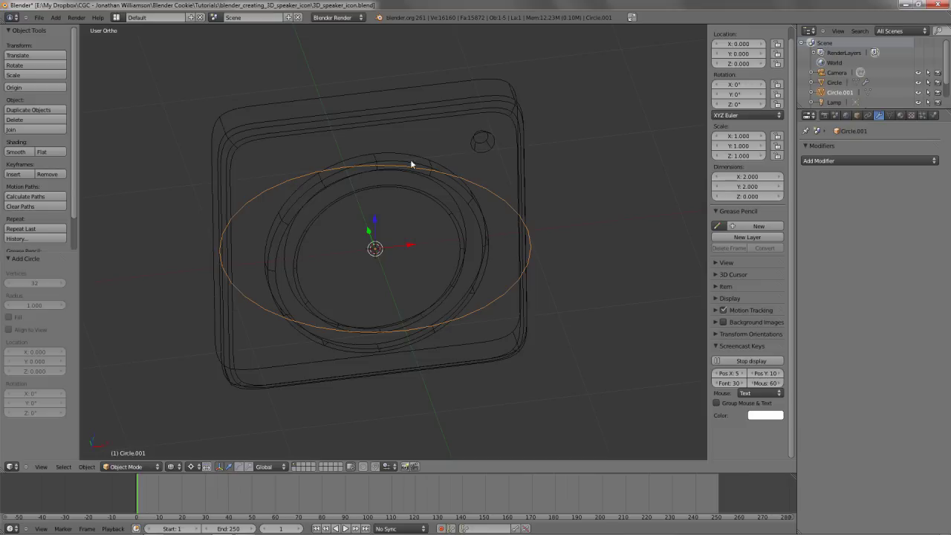
# Delete the circle's vertices in Edit Mode and add a 12-vertex circle in their place
pyautogui.press('Tab')
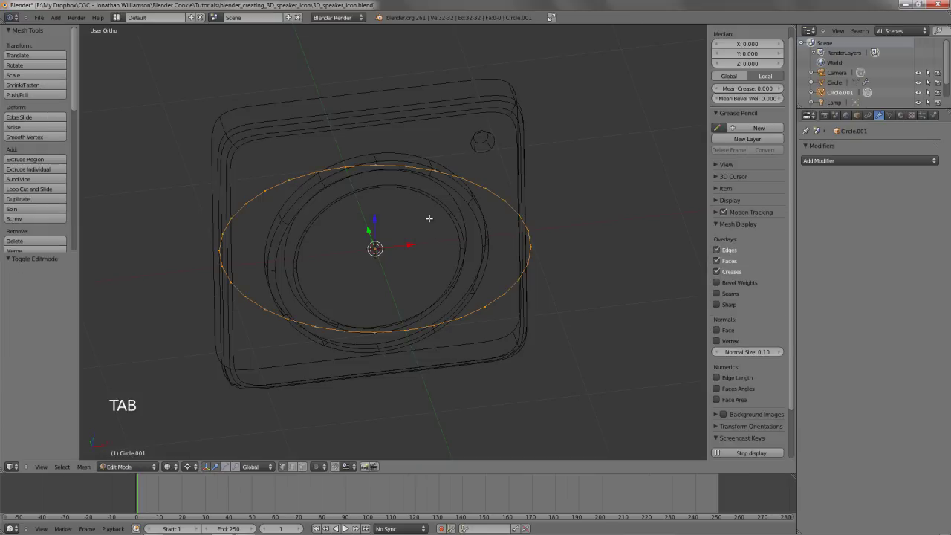
pyautogui.press('x')
pyautogui.click(461, 243)
pyautogui.press('KP_1')
pyautogui.hotkey('shift', 'a')
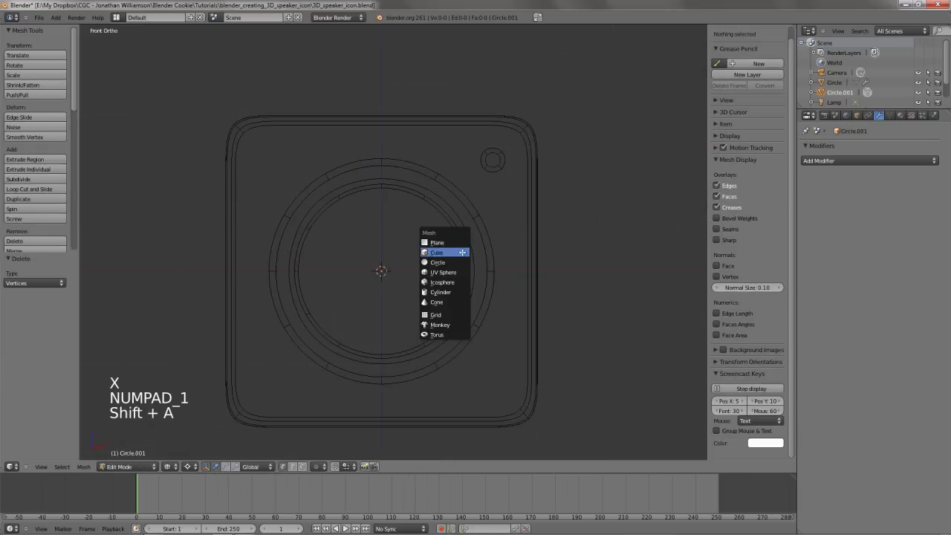
pyautogui.click(451, 263)
pyautogui.keyDown('ctrl'); pyautogui.click(33, 282); pyautogui.keyUp('ctrl')
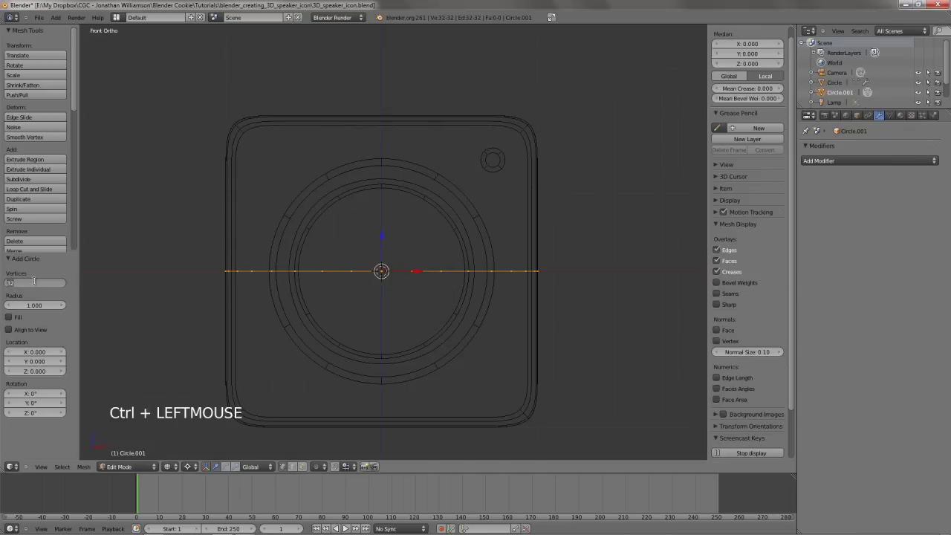
pyautogui.write('12')
pyautogui.press('Return')
# Rotate the circle 90° about X and scale it to about 0.6 to fit around the speaker opening
pyautogui.write('rx90')
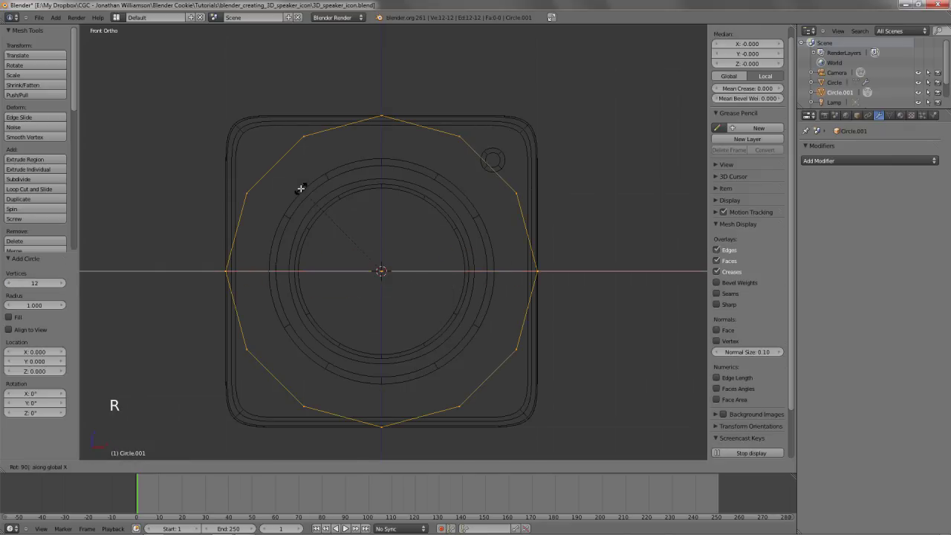
pyautogui.press('Return')
pyautogui.press('s')
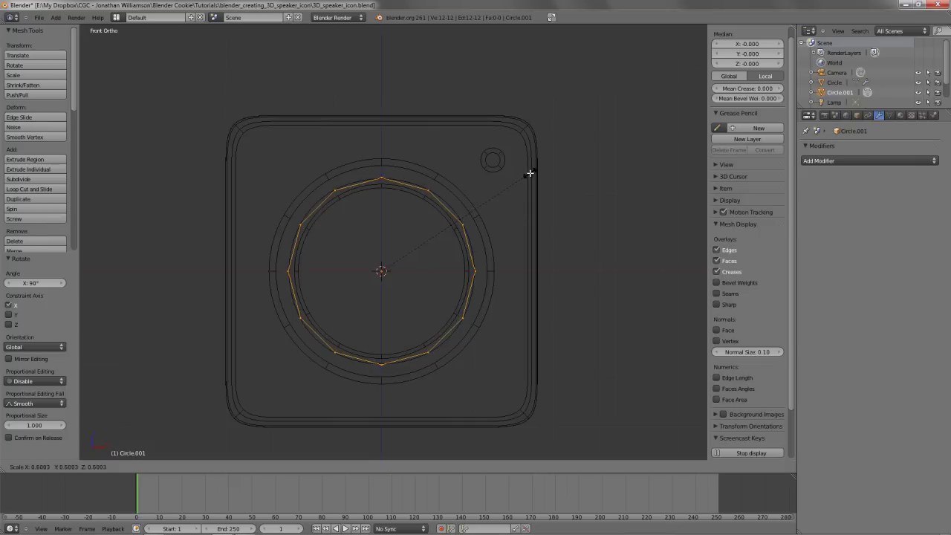
pyautogui.click(528, 173)
# In the side view, move the circle along Y by about -0.107, just behind the ring's front face
pyautogui.press('z')
pyautogui.moveTo(528, 173); pyautogui.dragTo(538, 303, button='middle')
pyautogui.press('KP_3')
pyautogui.press('z')
pyautogui.scroll(4, 518, 248)
pyautogui.press('g')
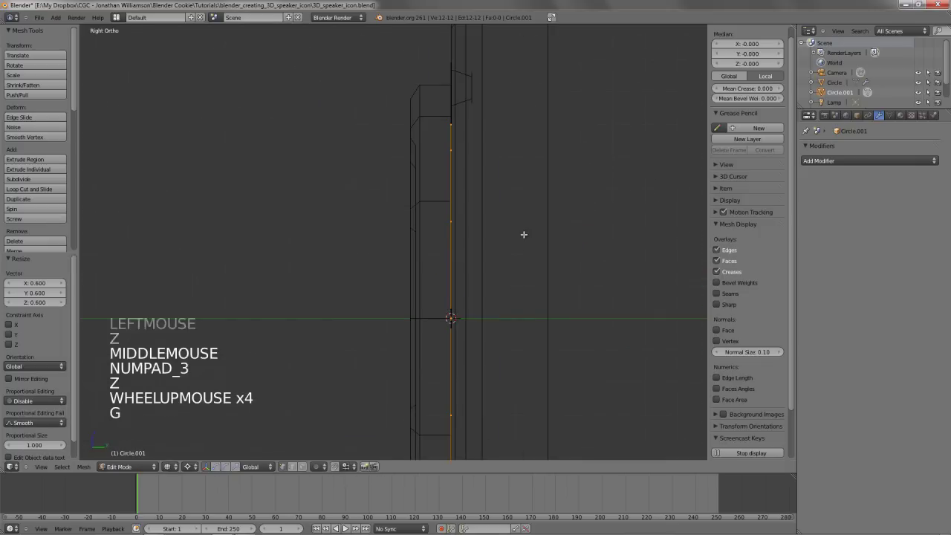
pyautogui.click(489, 229)
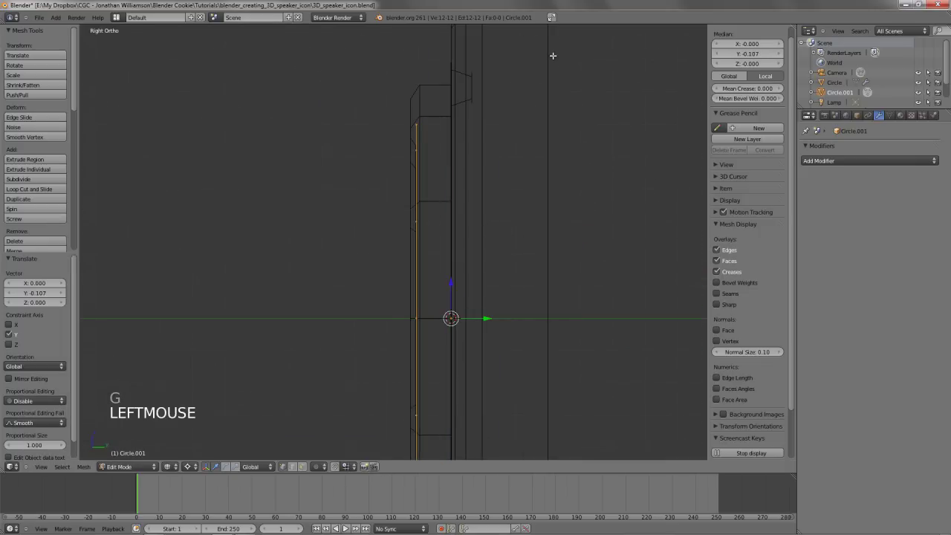
# Extrude the circle into a flat inner band and scale its inner loop to fit inside the ring opening
pyautogui.press('e')
pyautogui.press('e')
pyautogui.rightClick(547, 78)
pyautogui.press(',')
pyautogui.press('s')
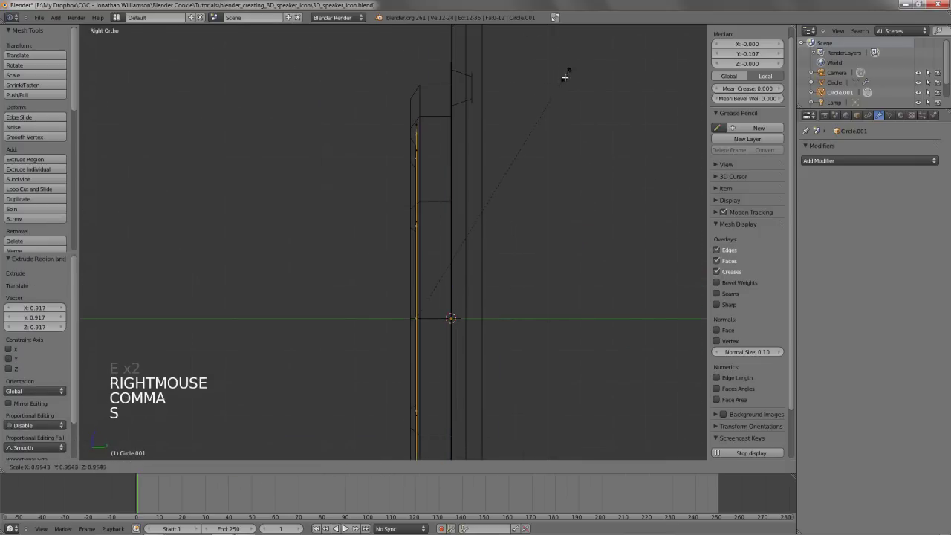
pyautogui.click(554, 107)
pyautogui.press('KP_1')
pyautogui.press('z')
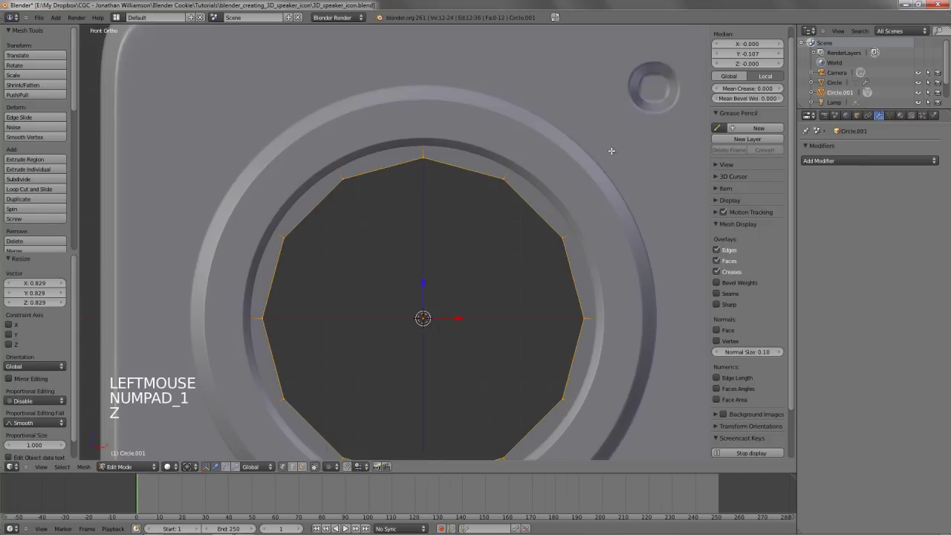
pyautogui.press('s')
pyautogui.click(611, 155)
pyautogui.press('z')
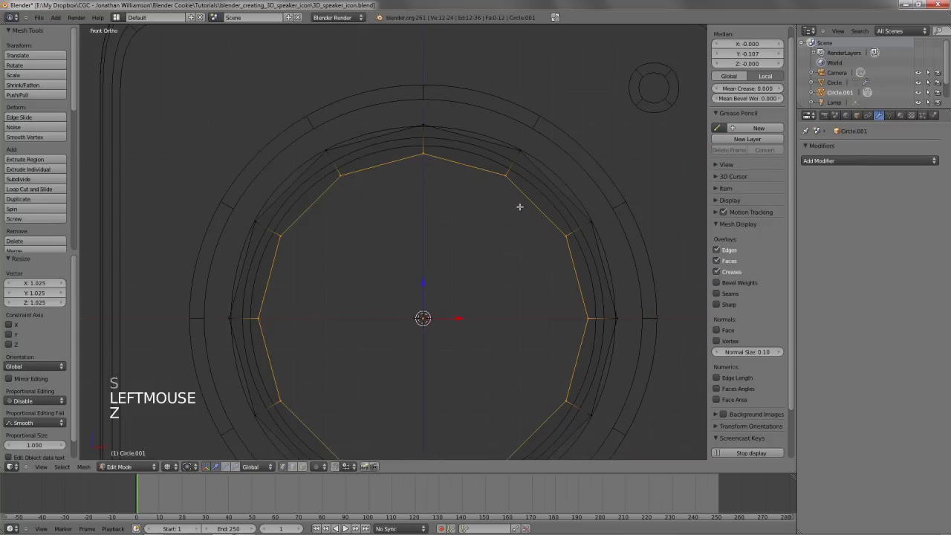
# Sketch the bulging profile of the cone's surround with grease pencil in the side view, and delete the sketch
pyautogui.press('KP_3')
pyautogui.press('d')
pyautogui.press('d')
pyautogui.click(415, 149)
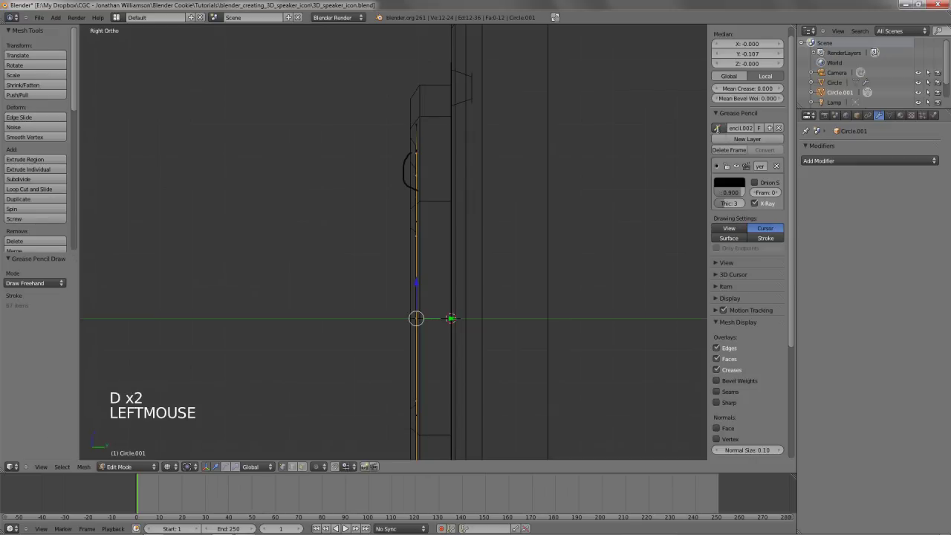
pyautogui.click(719, 128)
pyautogui.click(732, 134)
pyautogui.press('d')
pyautogui.moveTo(416, 153); pyautogui.dragTo(415, 188)
pyautogui.click(729, 150)
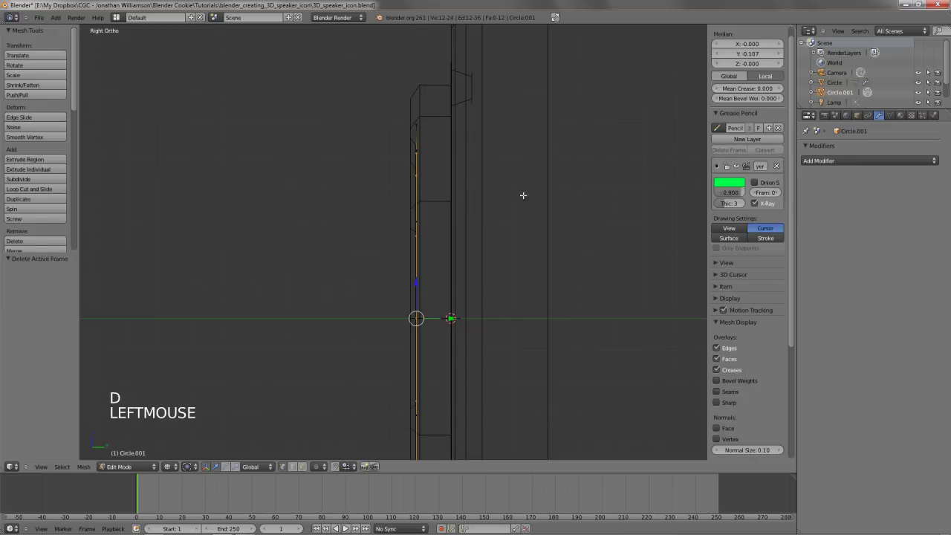
# Extrude the inner loop inward at a scale of about 0.81 and enlarge it by about 1.027 in the front view
pyautogui.press('e')
pyautogui.press('e')
pyautogui.click(513, 170)
pyautogui.press('KP_1')
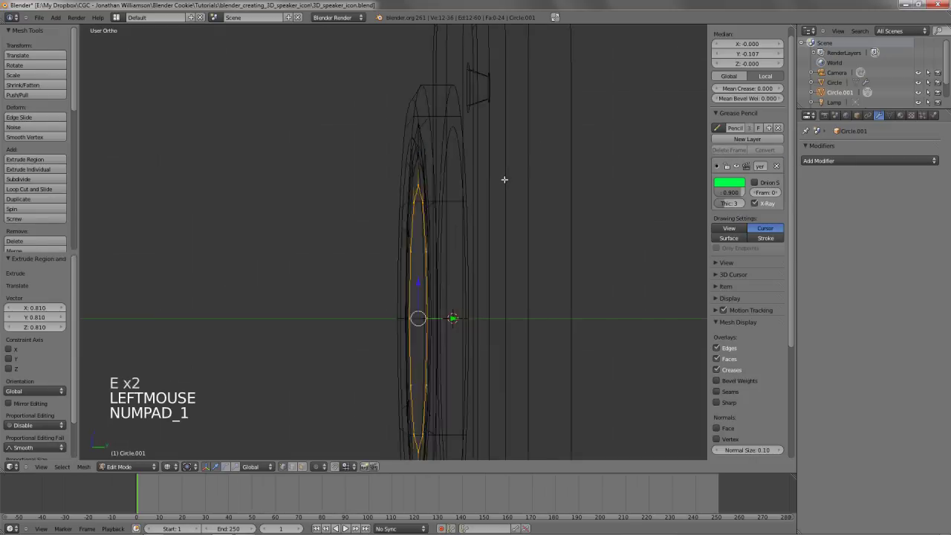
pyautogui.press('z')
pyautogui.press('s')
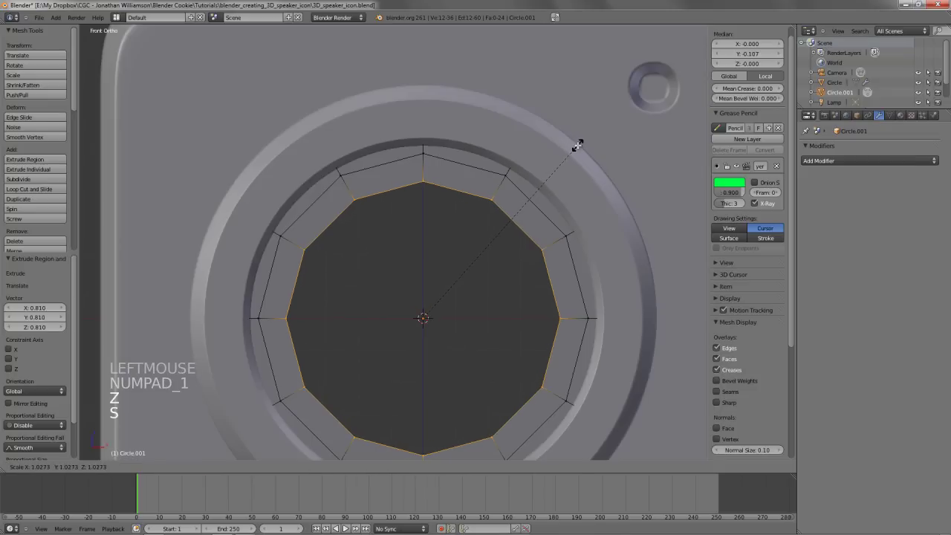
pyautogui.click(579, 144)
# Add two loop cuts to the inner band and move them forward along Y to form the raised surround
pyautogui.hotkey('ctrl', 'r')
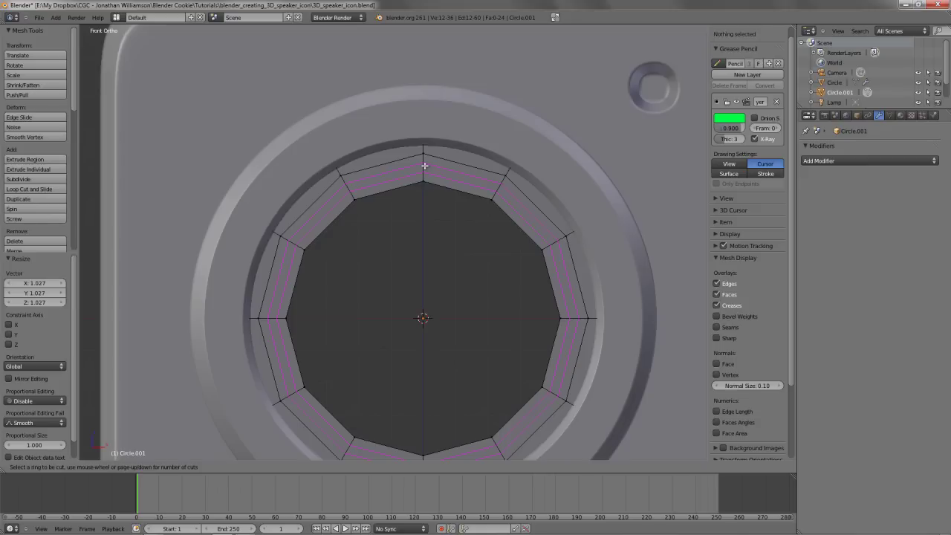
pyautogui.click(428, 172)
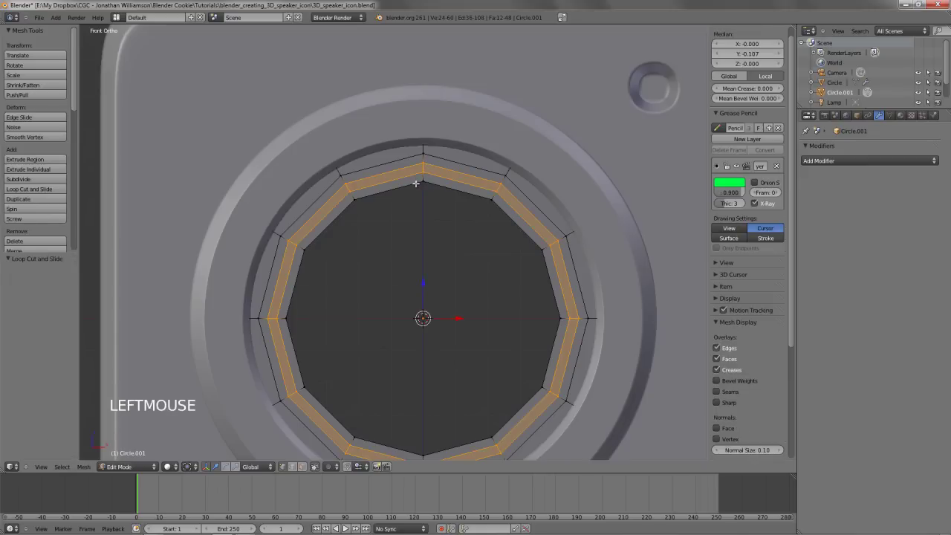
pyautogui.press('KP_3')
pyautogui.press('z')
pyautogui.press('g')
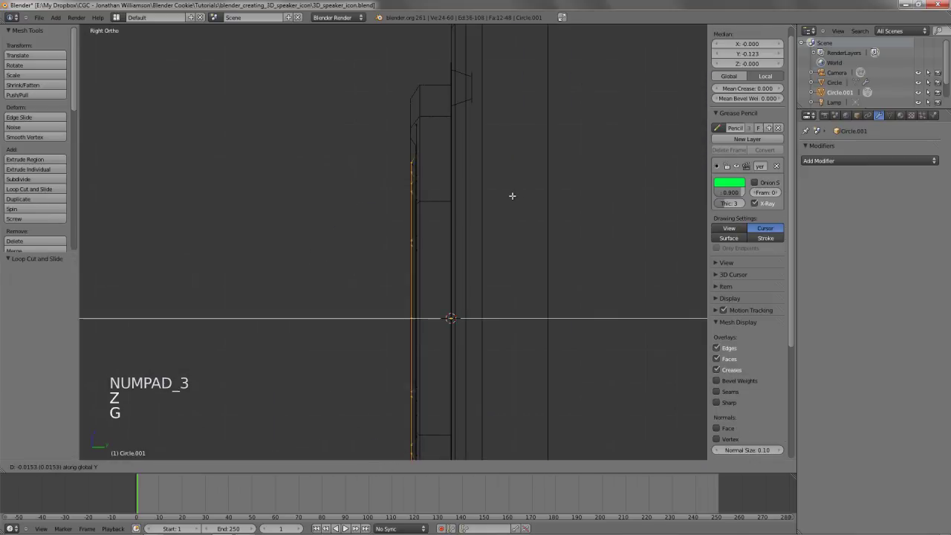
pyautogui.click(508, 196)
pyautogui.press('z')
pyautogui.moveTo(365, 240); pyautogui.dragTo(441, 245, button='middle')
pyautogui.press('g')
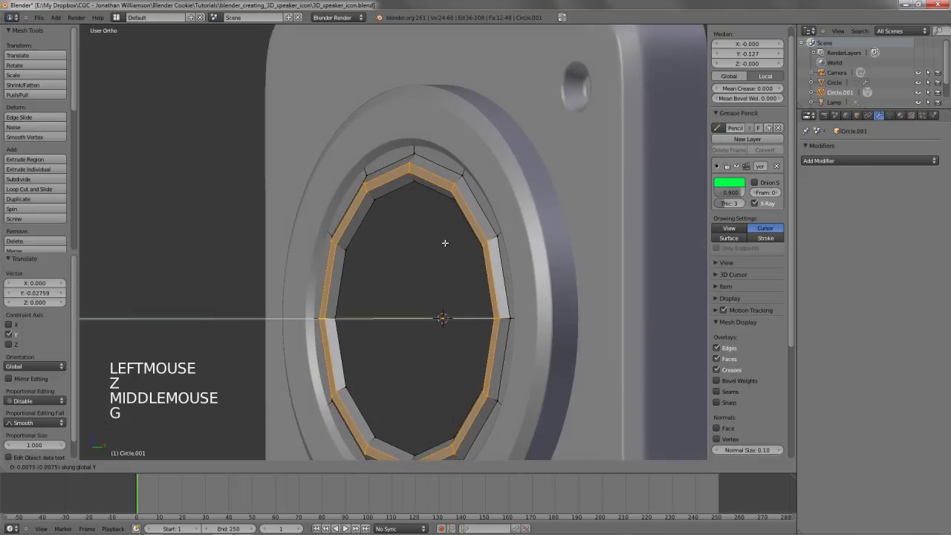
pyautogui.click(445, 243)
# Extrude the surround's inner edge loop backward about 0.32 along Y into the speaker base
pyautogui.press('a')
pyautogui.press('Tab')
pyautogui.moveTo(359, 249); pyautogui.dragTo(398, 199, button='middle')
pyautogui.press('Tab')
pyautogui.keyDown('alt'); pyautogui.rightClick(441, 173); pyautogui.keyUp('alt')
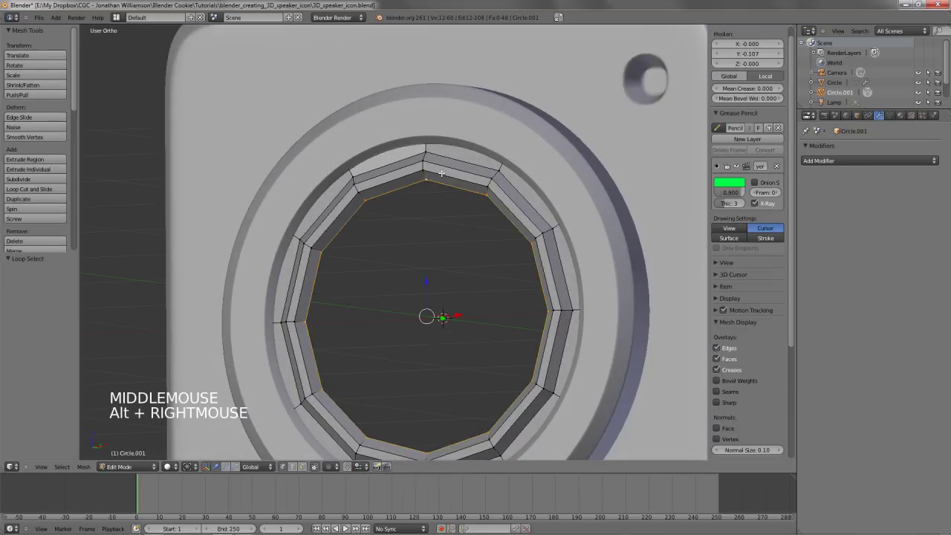
pyautogui.press('KP_3')
pyautogui.press('z')
pyautogui.press('e')
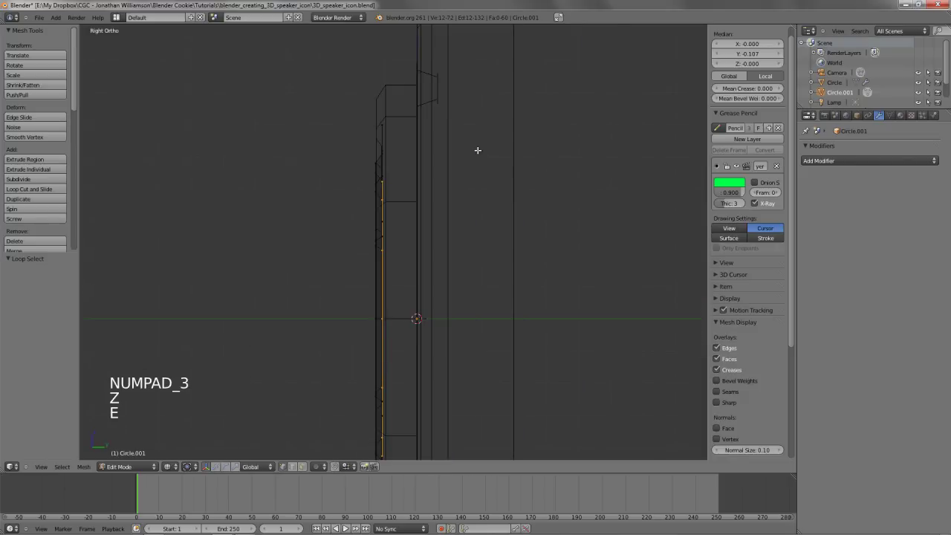
pyautogui.click(582, 156)
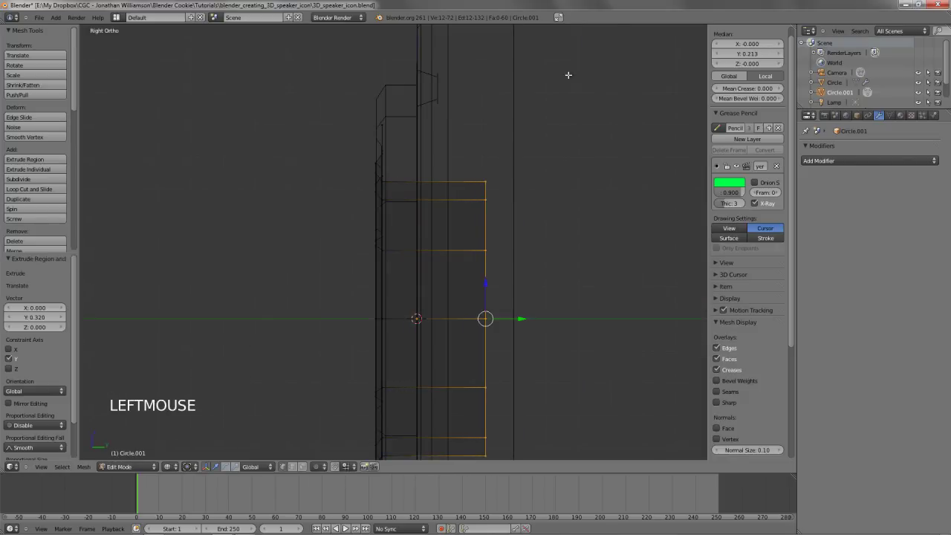
# Taper the cone by scaling its back loop to about 0.43 and then 0.64, moving it forward about 0.021 along Y
pyautogui.press('s')
pyautogui.press('s')
pyautogui.click(509, 212)
pyautogui.press('g')
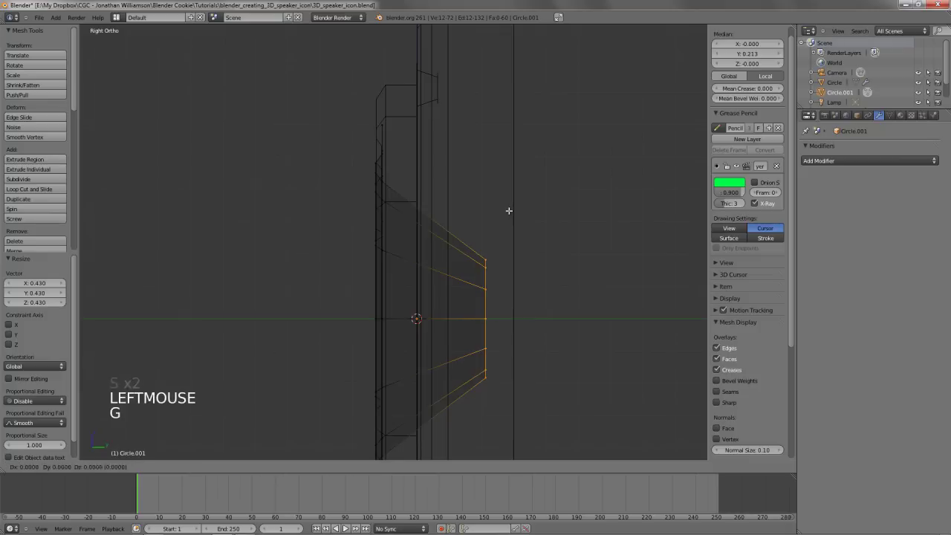
pyautogui.click(502, 209)
pyautogui.press('s')
pyautogui.press('s')
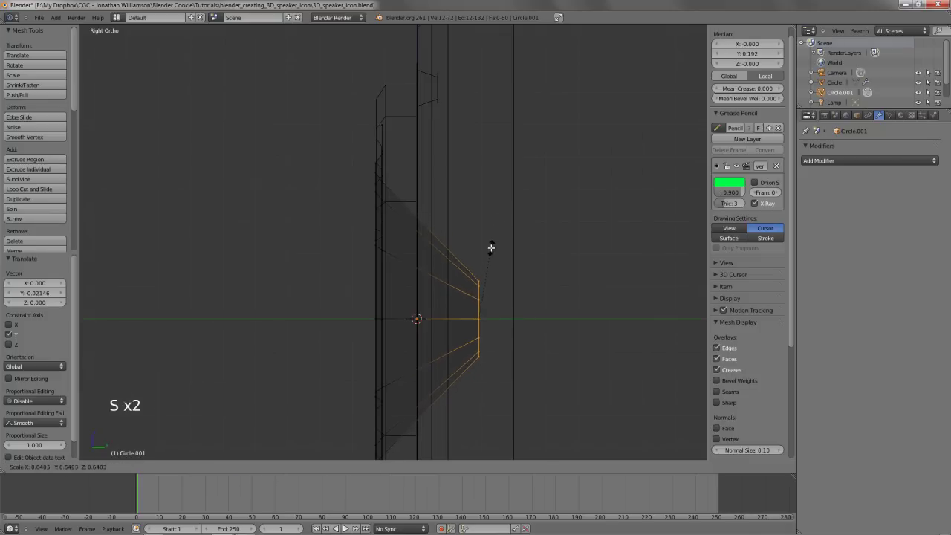
pyautogui.click(493, 248)
# Make the cone shallower by moving its back loop forward about 0.096 along Y
pyautogui.press('KP_1')
pyautogui.scroll(-2, 395, 235)
pyautogui.scroll(-2, 395, 236)
pyautogui.press('z')
pyautogui.scroll(3, 510, 238)
pyautogui.press('KP_3')
pyautogui.press('z')
pyautogui.press('g')
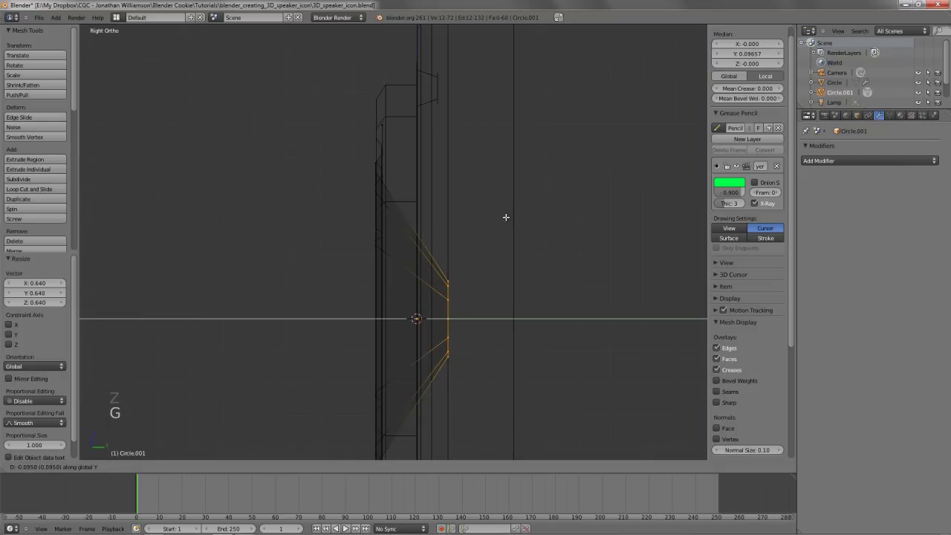
pyautogui.click(507, 217)
# Scale the cone's back loop to about 0.97 in the front view
pyautogui.press('z')
pyautogui.scroll(-4, 506, 217)
pyautogui.moveTo(506, 217); pyautogui.dragTo(456, 289, button='middle')
pyautogui.scroll(4, 510, 261)
pyautogui.press('KP_1')
pyautogui.press('z')
pyautogui.press('s')
pyautogui.click(573, 255)
pyautogui.press('z')
# Sketch a dome over the cone's centre hole with grease pencil and erase it
pyautogui.scroll(-1, 573, 255)
pyautogui.press('d')
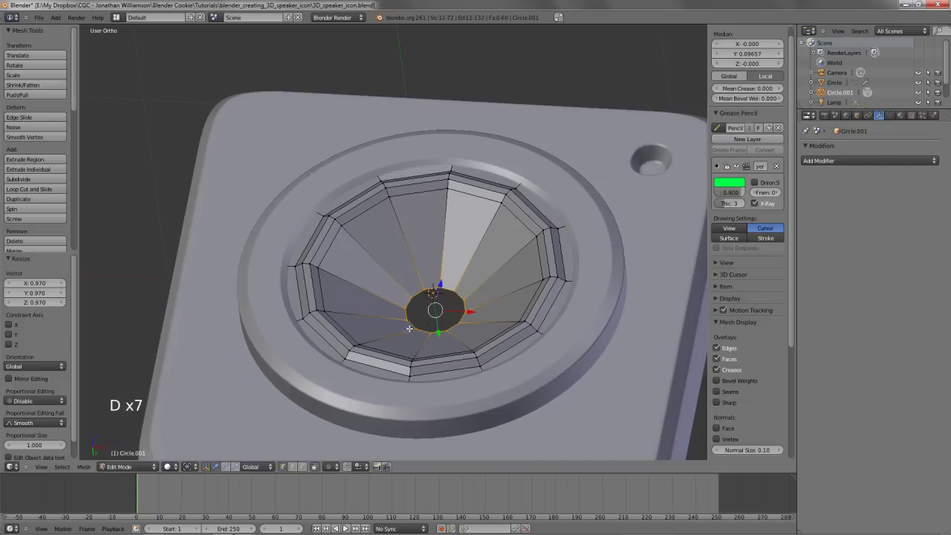
pyautogui.moveTo(409, 325); pyautogui.dragTo(419, 294)
pyautogui.press('d')
pyautogui.moveTo(454, 286); pyautogui.dragTo(434, 292, button='right')
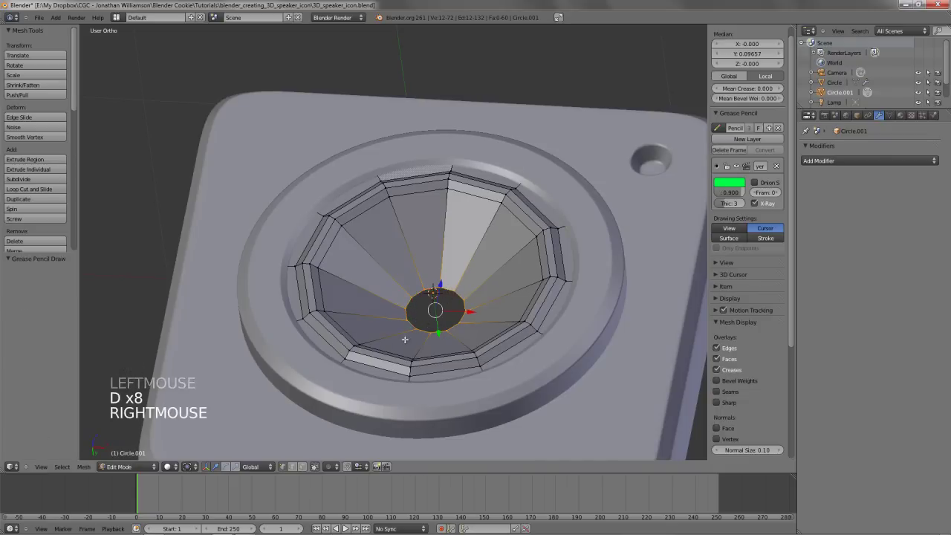
# Extrude the cone's back loop forward about 0.042 along Y, scale it to about 0.56 and move it back about 0.013
pyautogui.press('KP_3')
pyautogui.press('z')
pyautogui.press('e')
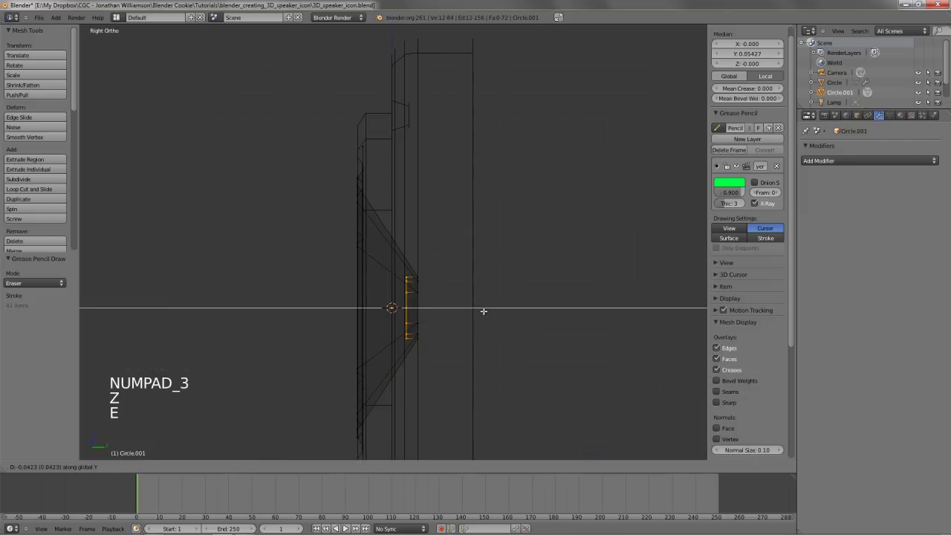
pyautogui.click(484, 311)
pyautogui.press('s')
pyautogui.press('s')
pyautogui.click(500, 295)
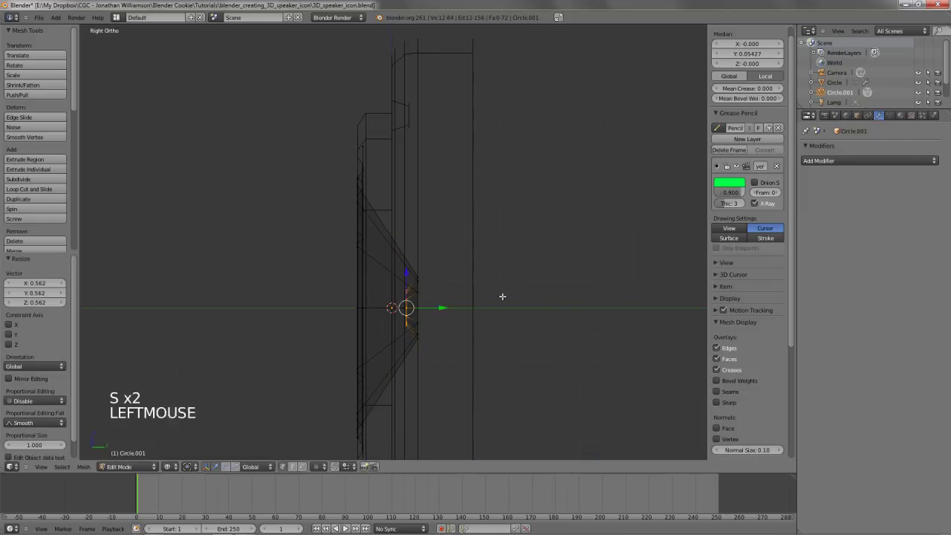
pyautogui.press('g')
pyautogui.click(506, 298)
# Extrude the dome's inner loop forward about 0.0185 along Y, shrink it and shift it back about 0.003
pyautogui.scroll(5, 508, 300)
pyautogui.press('e')
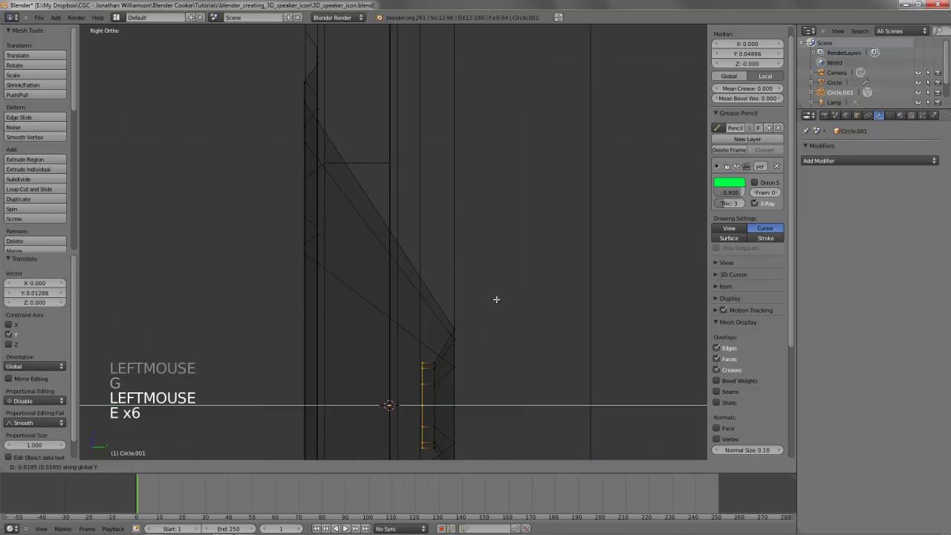
pyautogui.click(497, 300)
pyautogui.press('s')
pyautogui.press('s')
pyautogui.click(451, 367)
pyautogui.press('g')
pyautogui.click(450, 367)
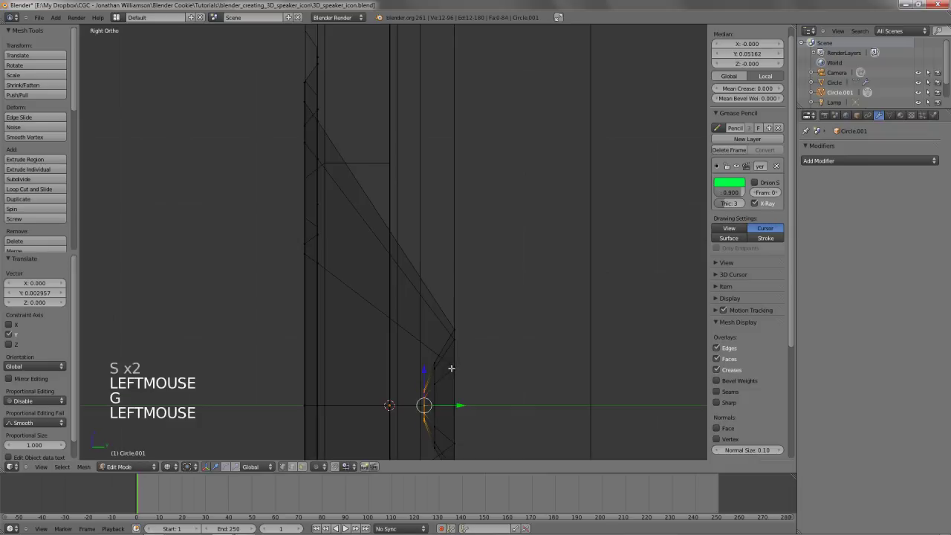
# Extrude the dome's inner loop forward about 0.0074 along Y and merge it at its center to close the tip
pyautogui.press('e')
pyautogui.press('e')
pyautogui.click(446, 367)
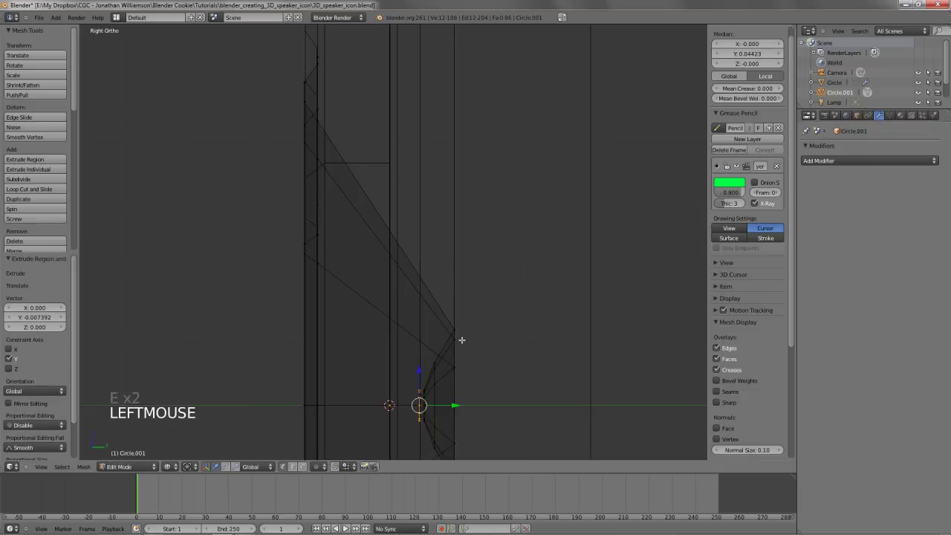
pyautogui.press('w')
pyautogui.click(461, 360)
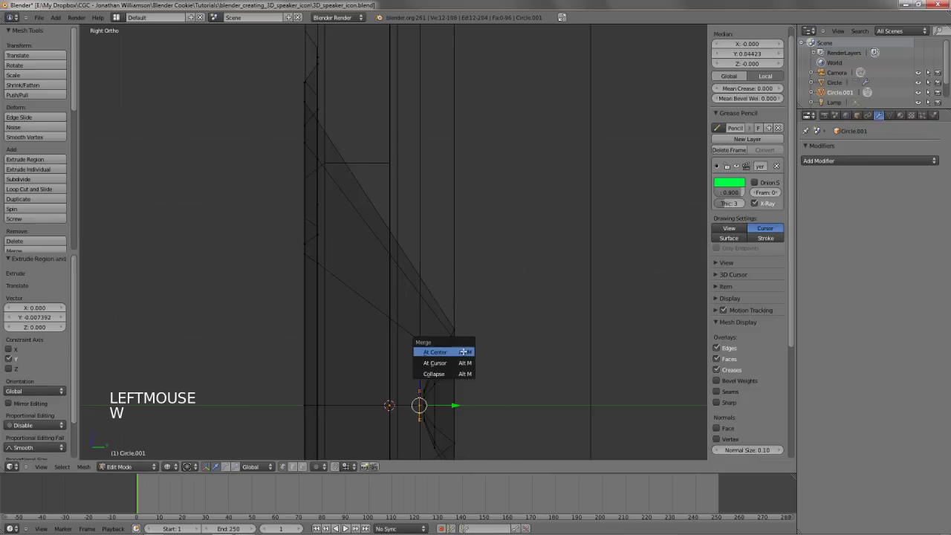
pyautogui.click(464, 352)
# Move the dome's merged tip vertex slightly back along Y in the right view
pyautogui.moveTo(462, 312)
pyautogui.keyDown('alt'); pyautogui.keyDown('shift'); pyautogui.mouseDown(button='middle')
pyautogui.moveTo(458, 281)
pyautogui.moveTo(478, 314)
pyautogui.mouseUp(button='middle'); pyautogui.keyUp('shift'); pyautogui.keyUp('alt')
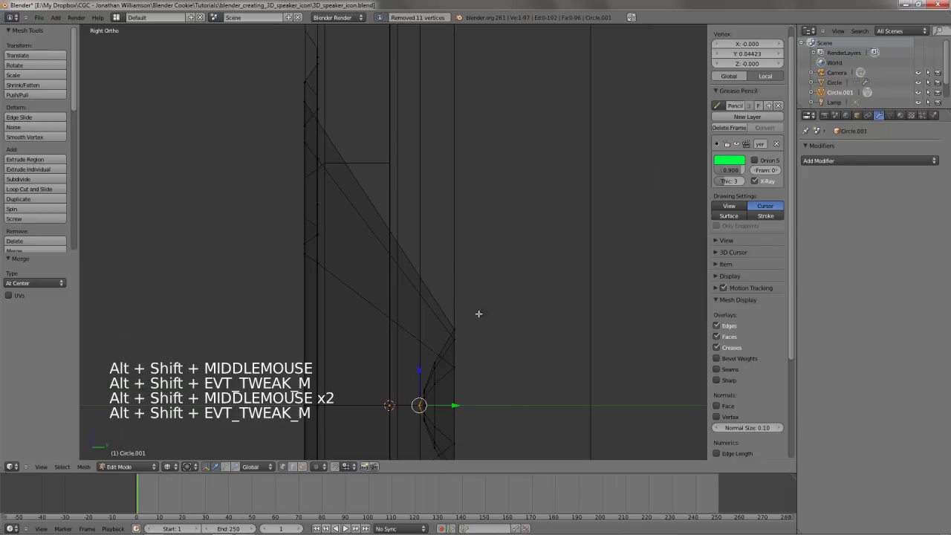
pyautogui.keyDown('shift'); pyautogui.middleClick(487, 364); pyautogui.keyUp('shift')
pyautogui.keyDown('shift'); pyautogui.moveTo(480, 363); pyautogui.dragTo(471, 255, button='middle'); pyautogui.keyUp('shift')
pyautogui.scroll(4, 471, 272)
pyautogui.press('g')
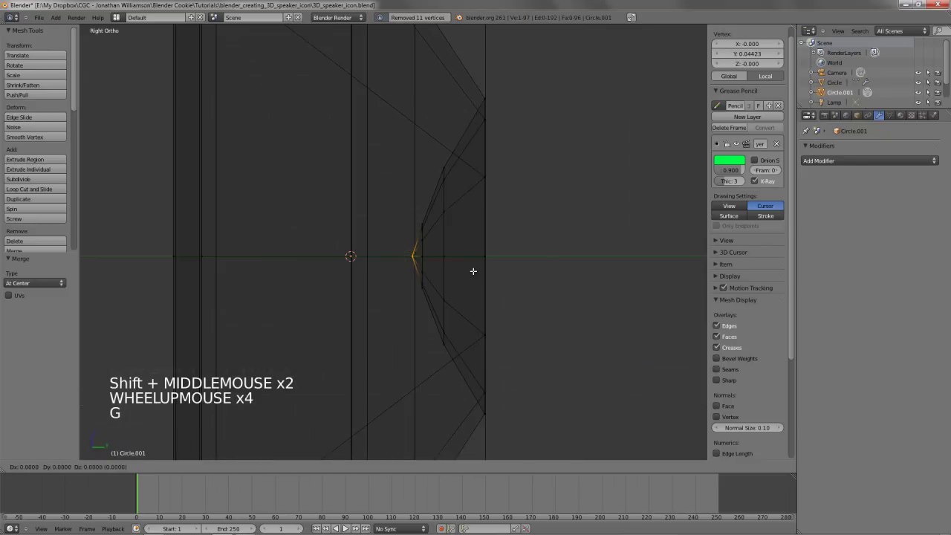
pyautogui.press('y')
pyautogui.click(480, 270)
pyautogui.press('z')
pyautogui.scroll(-4, 371, 248)
pyautogui.moveTo(372, 248)
pyautogui.mouseDown(button='middle')
pyautogui.moveTo(376, 232)
pyautogui.moveTo(420, 235)
pyautogui.mouseUp(button='middle')
# Scale the dome's middle loop to about 1.26 and shift it slightly forward in the right view
pyautogui.press('a')
pyautogui.scroll(-5, 375, 232)
pyautogui.press('a')
pyautogui.scroll(2, 420, 234)
pyautogui.press('a')
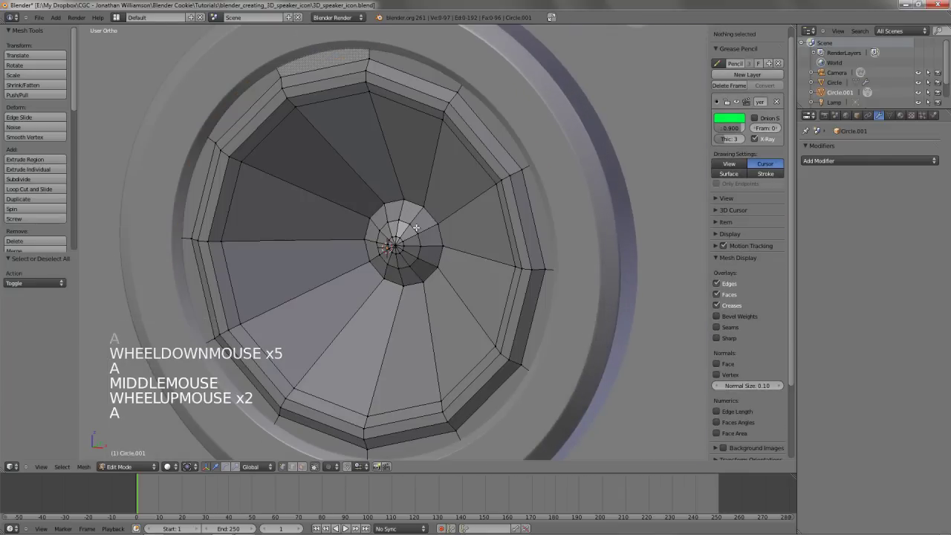
pyautogui.keyDown('alt'); pyautogui.rightClick(417, 227); pyautogui.keyUp('alt')
pyautogui.press('s')
pyautogui.click(461, 213)
pyautogui.press('KP_3')
pyautogui.press('z')
pyautogui.scroll(3, 523, 278)
pyautogui.press('g')
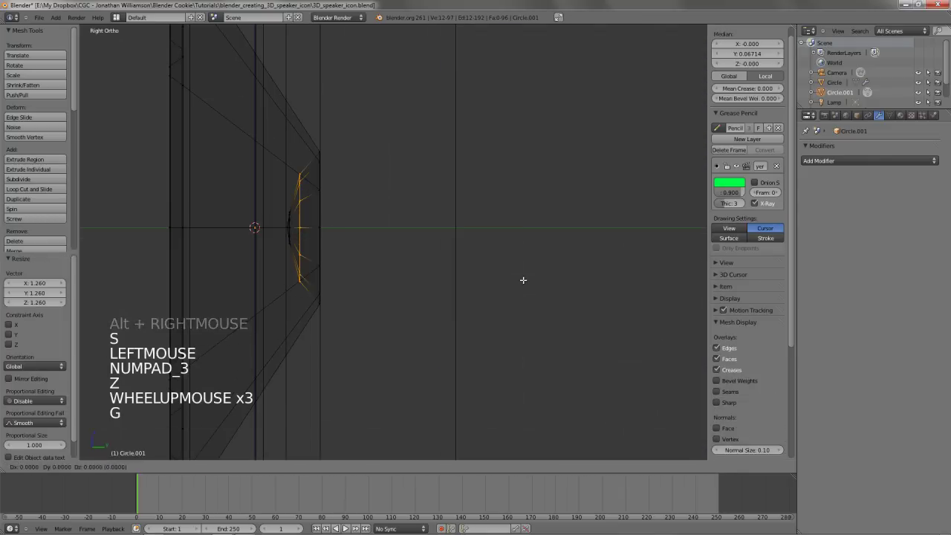
pyautogui.click(515, 279)
# Select the whole cone mesh and apply smooth shading to its faces
pyautogui.scroll(-3, 515, 280)
pyautogui.press('a')
pyautogui.moveTo(515, 280)
pyautogui.mouseDown(button='middle')
pyautogui.moveTo(346, 260)
pyautogui.moveTo(419, 280)
pyautogui.mouseUp(button='middle')
pyautogui.press('z')
pyautogui.press('a')
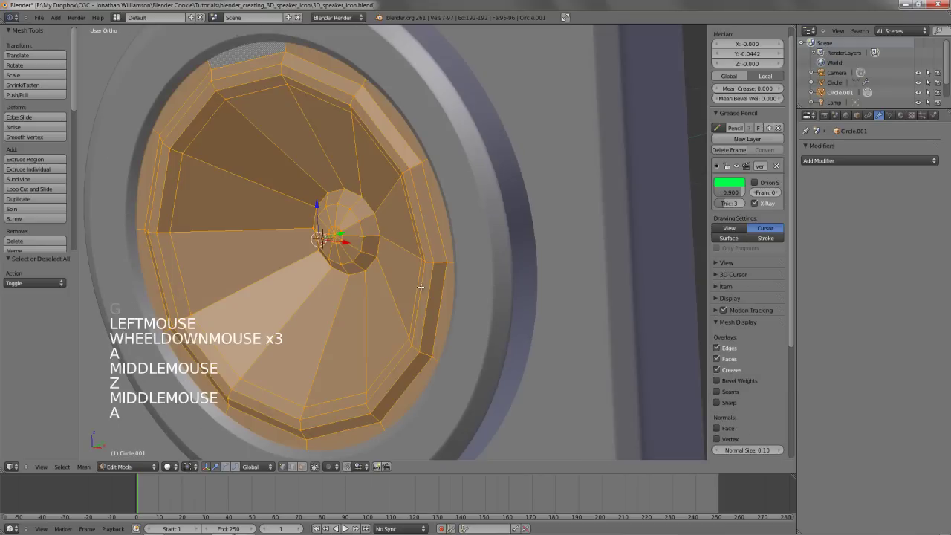
pyautogui.press('w')
pyautogui.click(397, 357)
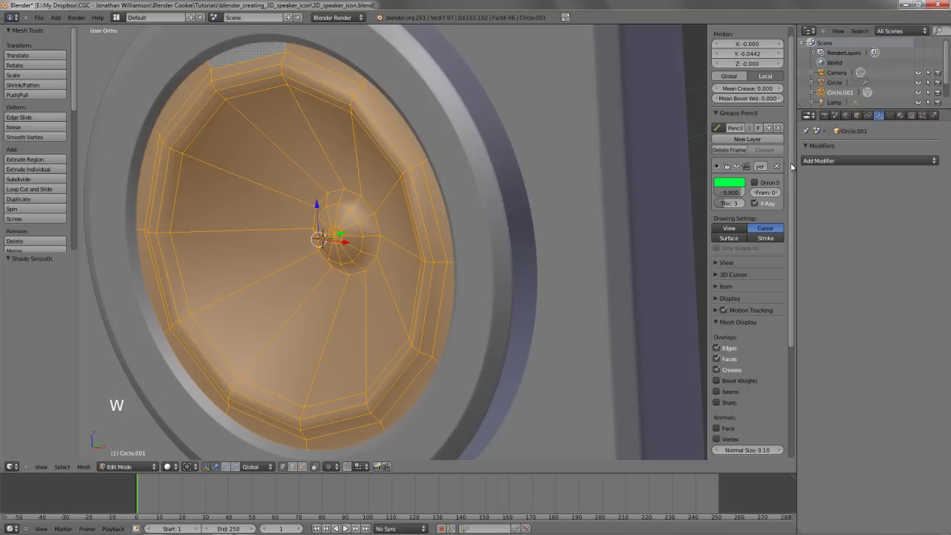
# Add a Subdivision Surface modifier to the speaker cone with 2 view subdivisions and check the smoothed shape
pyautogui.click(836, 160)
pyautogui.click(718, 302)
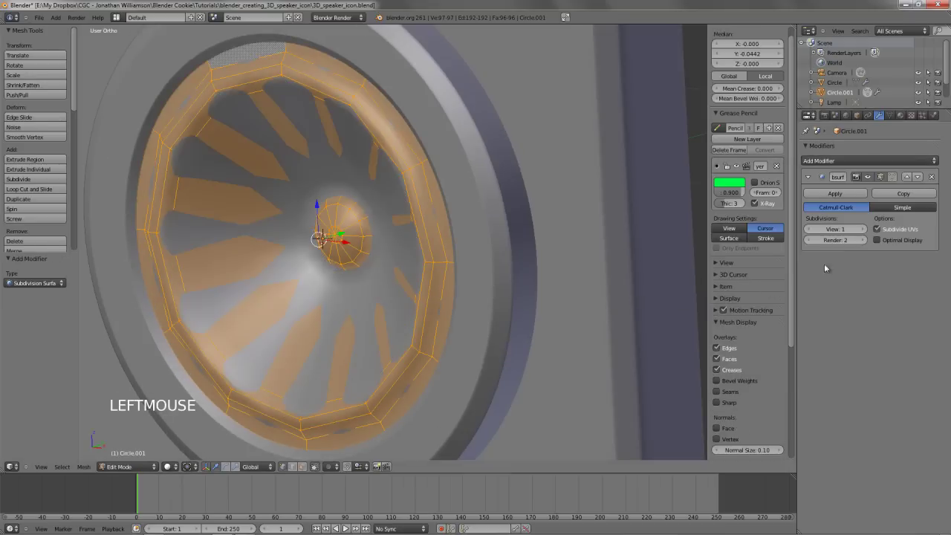
pyautogui.click(862, 229)
pyautogui.scroll(-4, 357, 281)
pyautogui.moveTo(350, 275); pyautogui.dragTo(428, 265, button='middle')
pyautogui.scroll(4, 357, 281)
pyautogui.press('a')
pyautogui.press('Tab')
pyautogui.scroll(-4, 355, 278)
pyautogui.scroll(6, 427, 265)
pyautogui.press('Tab')
pyautogui.moveTo(396, 227); pyautogui.dragTo(364, 219, button='middle')
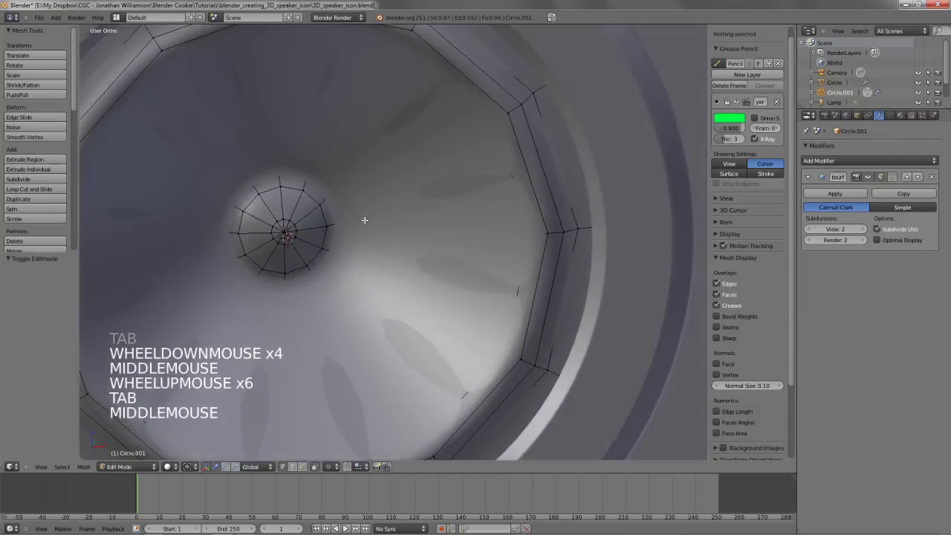
# Select the entire central dome, including its outer boundary loop, in wireframe display
pyautogui.press('z')
pyautogui.keyDown('alt'); pyautogui.rightClick(323, 185); pyautogui.keyUp('alt')
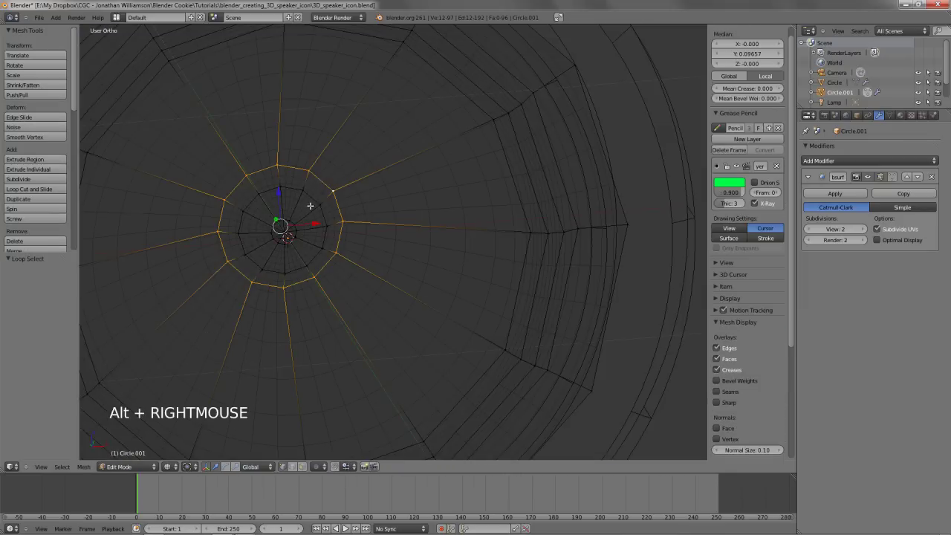
pyautogui.keyDown('alt'); pyautogui.keyDown('shift'); pyautogui.rightClick(308, 198); pyautogui.keyUp('shift'); pyautogui.keyUp('alt')
pyautogui.press('b')
pyautogui.moveTo(246, 189); pyautogui.dragTo(330, 252)
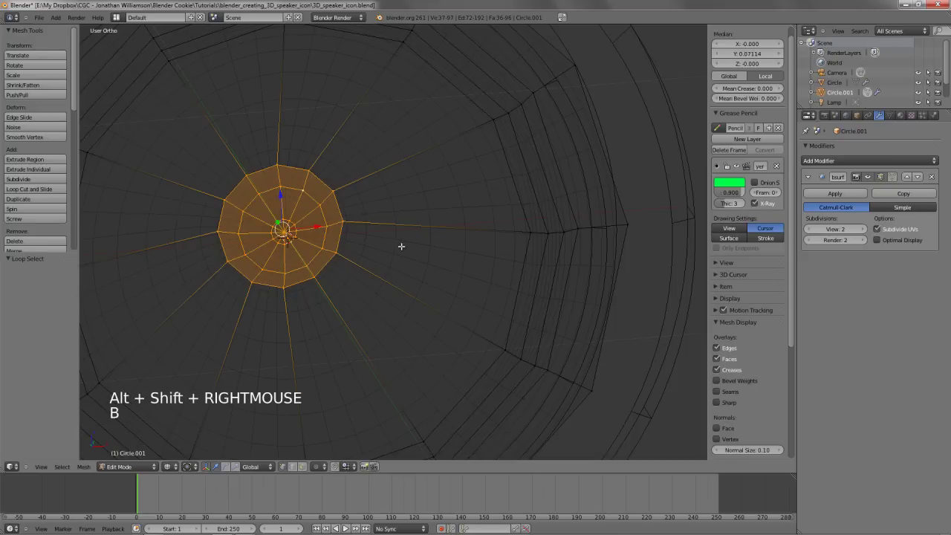
# Split the central cap faces from the speaker cone and move them about -0.017 along Y
pyautogui.press('y')
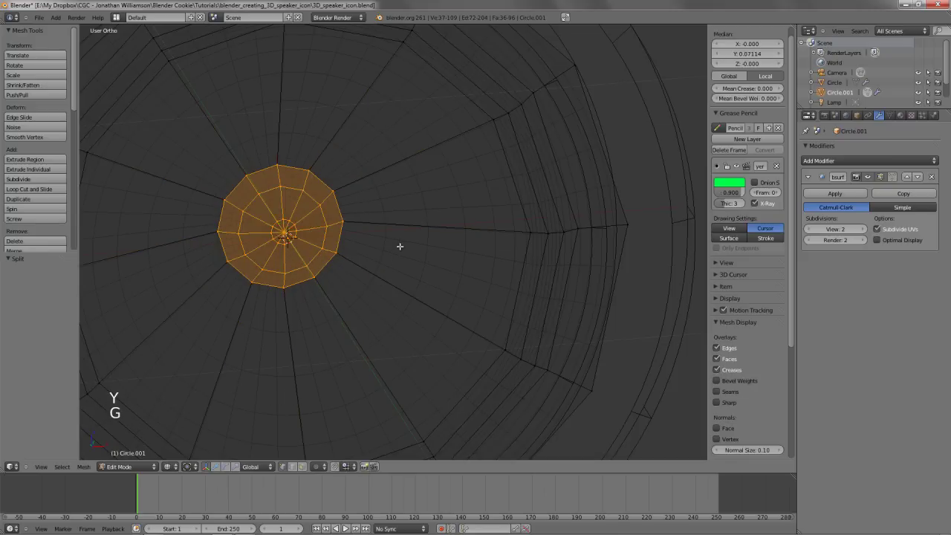
pyautogui.click(401, 250)
pyautogui.press('z')
pyautogui.keyDown('alt'); pyautogui.keyDown('shift'); pyautogui.middleClick(406, 318); pyautogui.keyUp('shift'); pyautogui.keyUp('alt')
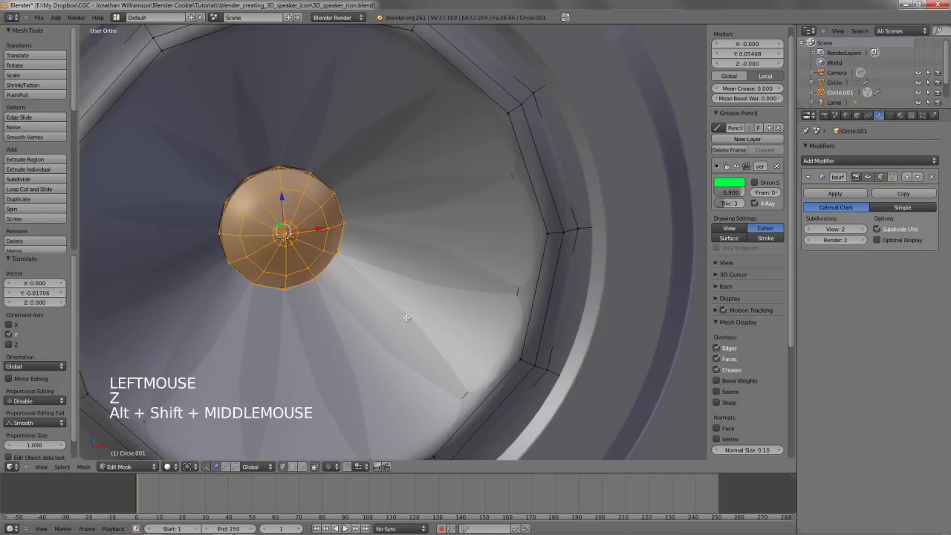
# Scale the central cap's border edge loop up to 1.024
pyautogui.keyDown('shift'); pyautogui.moveTo(383, 236); pyautogui.dragTo(431, 312, button='middle'); pyautogui.keyUp('shift')
pyautogui.scroll(5, 431, 312)
pyautogui.press('a')
pyautogui.keyDown('alt'); pyautogui.rightClick(382, 271); pyautogui.keyUp('alt')
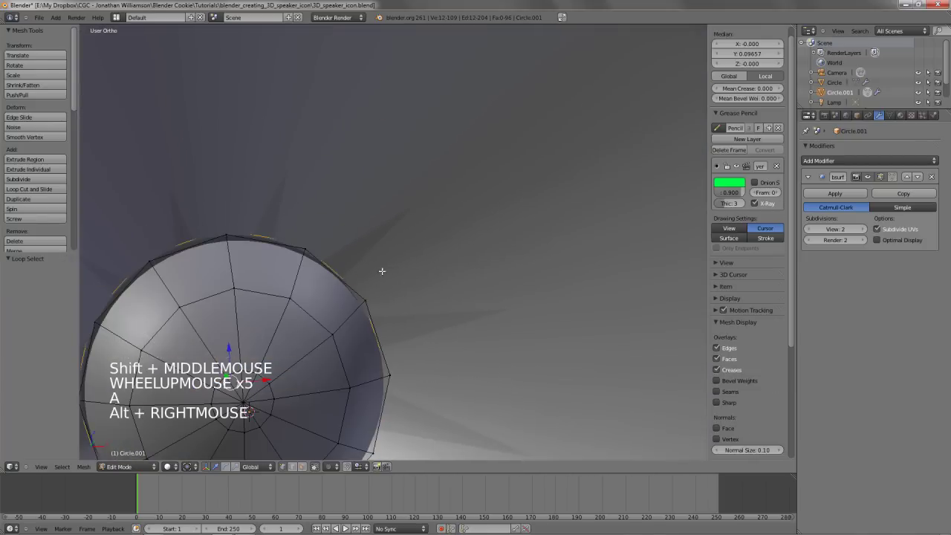
pyautogui.keyDown('alt'); pyautogui.rightClick(382, 270); pyautogui.keyUp('alt')
pyautogui.press('s')
pyautogui.click(390, 272)
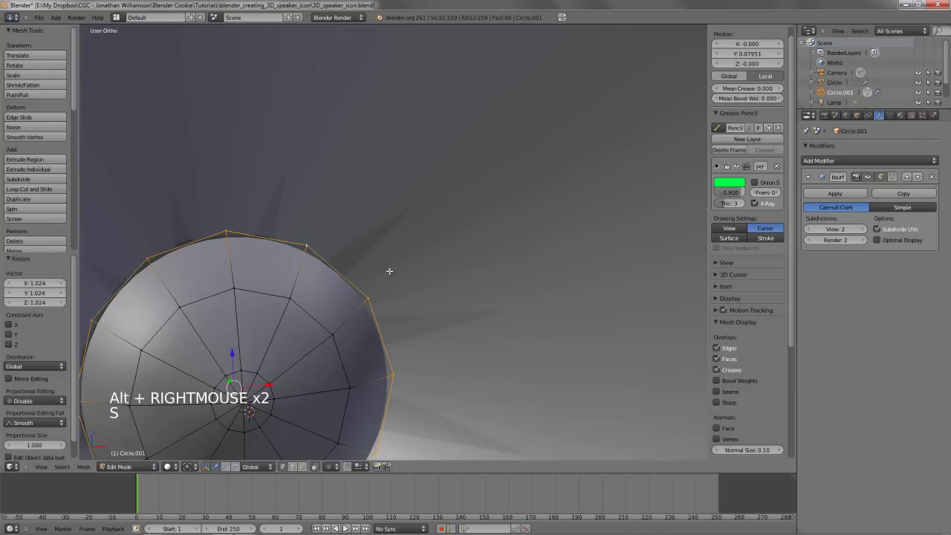
# Extrude the cap's border edge loop about 0.02 along Y to form a rim behind it
pyautogui.press('e')
pyautogui.press('e')
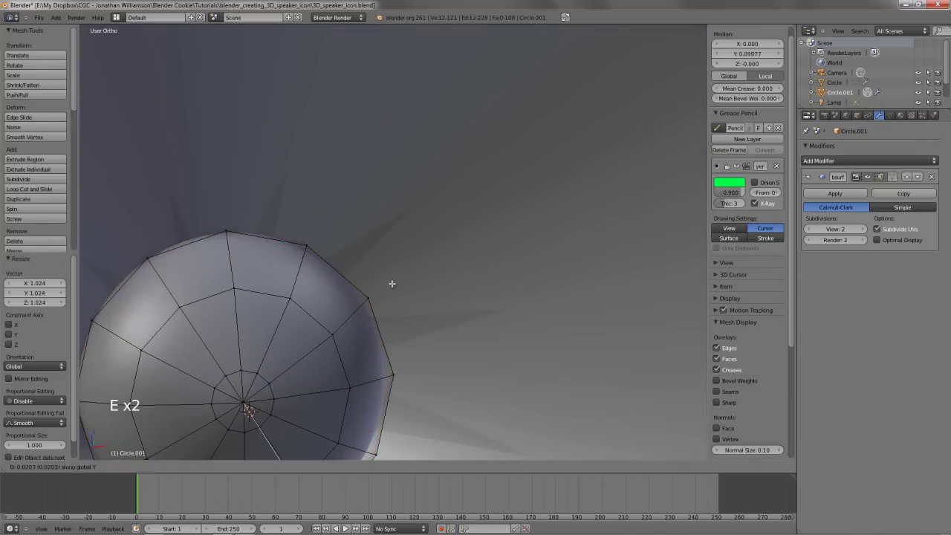
pyautogui.click(392, 283)
pyautogui.press('Tab')
pyautogui.scroll(-8, 498, 322)
pyautogui.moveTo(472, 325); pyautogui.dragTo(452, 238, button='middle')
pyautogui.scroll(3, 394, 178)
# Select the whole linked central cap in the right view and flatten it along Y to 0.448
pyautogui.press('Tab')
pyautogui.scroll(-1, 460, 276)
pyautogui.press('KP_3')
pyautogui.press('z')
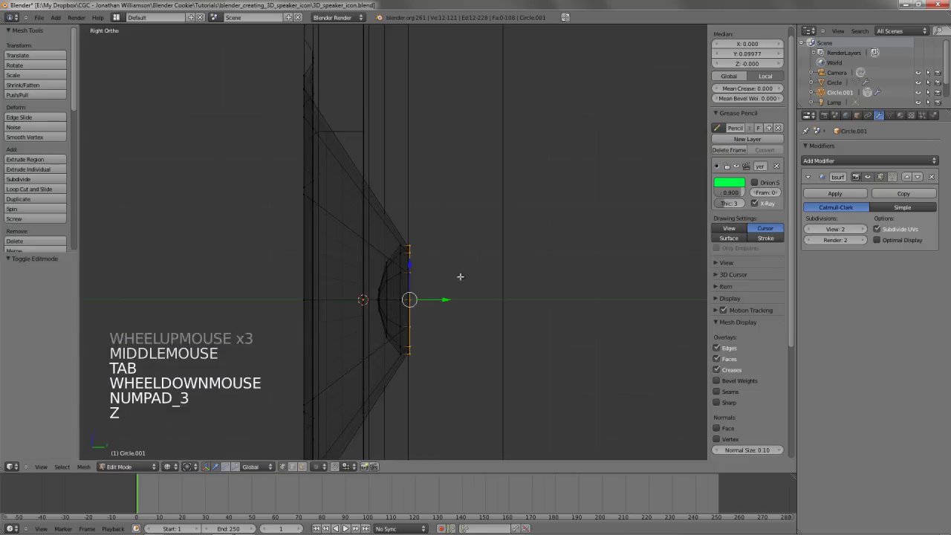
pyautogui.keyDown('shift'); pyautogui.moveTo(460, 276); pyautogui.dragTo(456, 261, button='middle'); pyautogui.keyUp('shift')
pyautogui.scroll(1, 457, 261)
pyautogui.press('a')
pyautogui.scroll(2, 533, 283)
pyautogui.press('a')
pyautogui.press('a')
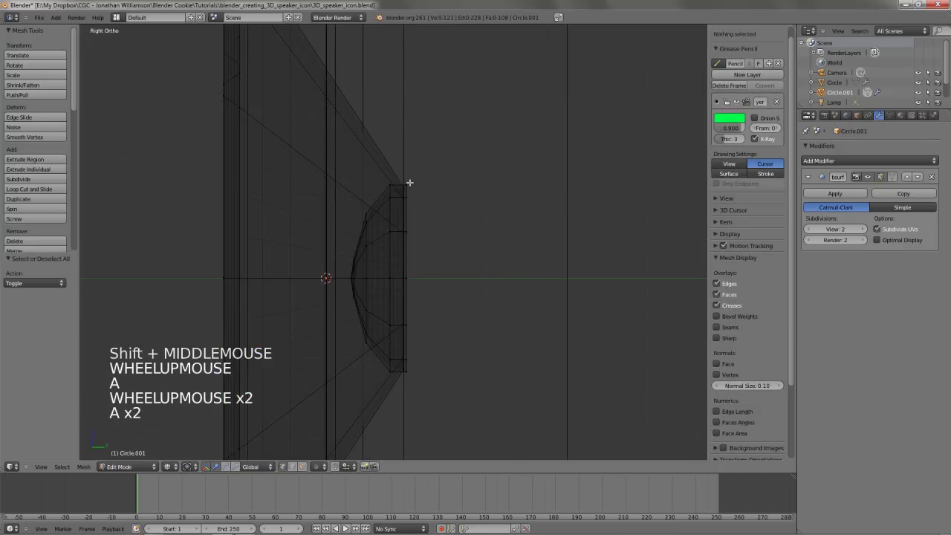
pyautogui.press('l')
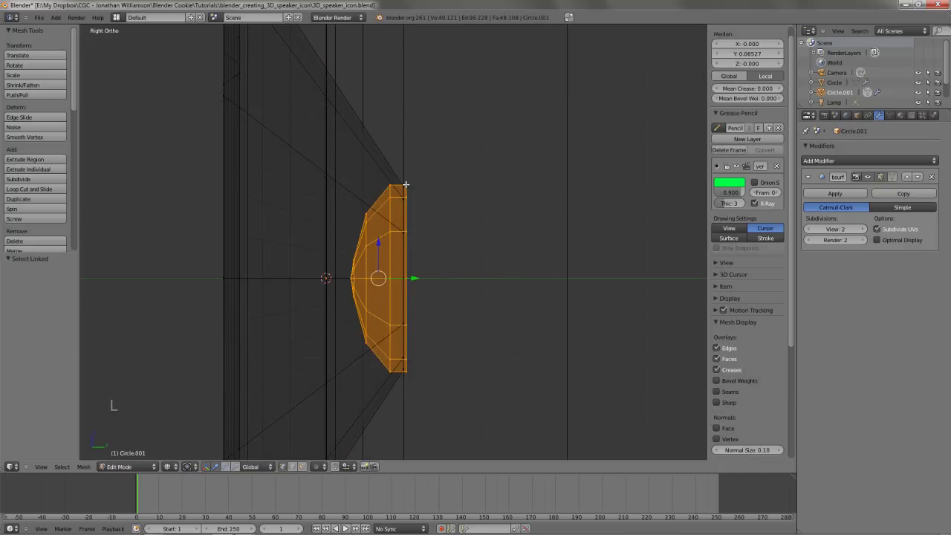
pyautogui.press('s')
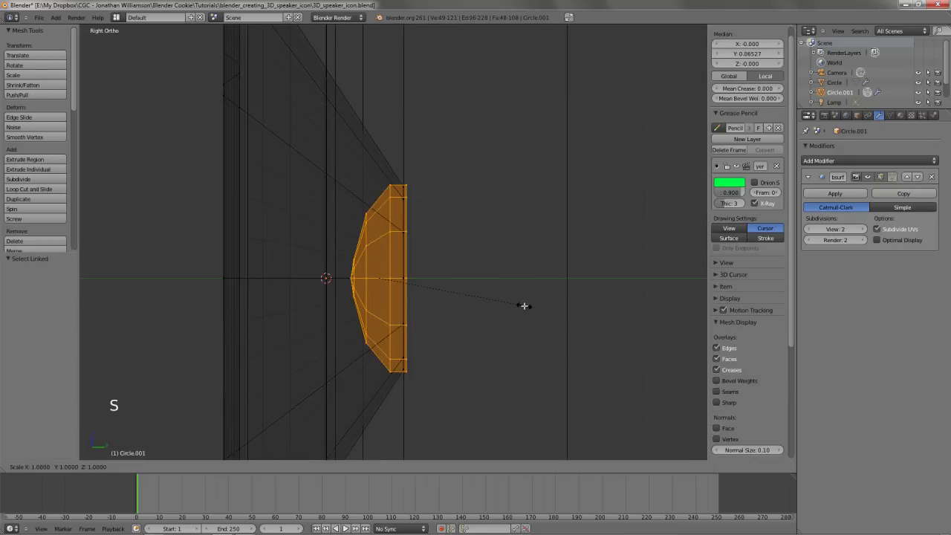
pyautogui.press('y')
pyautogui.click(445, 278)
# Move the flattened cap about 0.01 along Y towards the cone's narrow end
pyautogui.press('g')
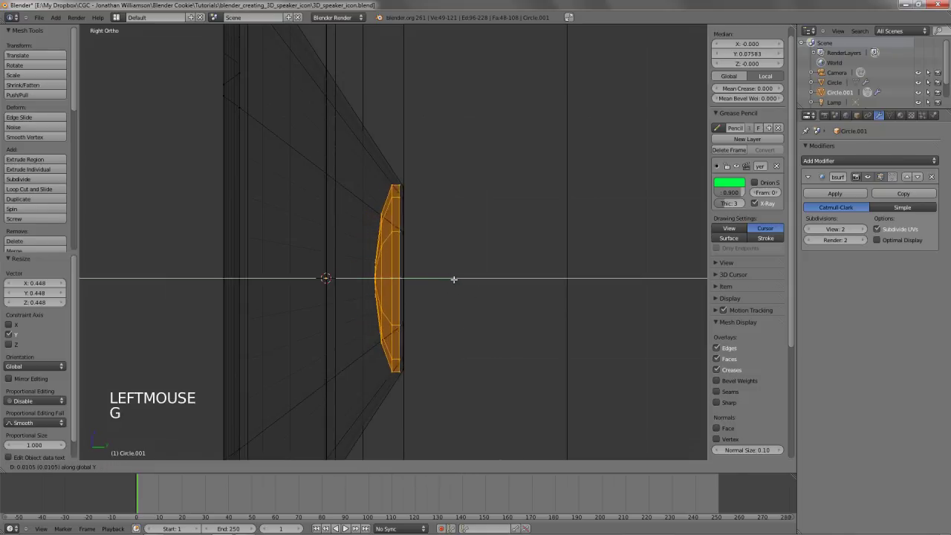
pyautogui.click(454, 278)
pyautogui.press('z')
pyautogui.moveTo(455, 278)
pyautogui.mouseDown(button='middle')
pyautogui.moveTo(383, 281)
pyautogui.moveTo(354, 168)
pyautogui.mouseUp(button='middle')
pyautogui.press('Tab')
pyautogui.scroll(-5, 361, 257)
# Rip the cone's outer edge loop free from the surround ring, leaving it in its original position
pyautogui.rightClick(379, 267)
pyautogui.press('Tab')
pyautogui.scroll(2, 414, 224)
pyautogui.moveTo(378, 268); pyautogui.dragTo(393, 206, button='middle')
pyautogui.press('a')
pyautogui.keyDown('alt'); pyautogui.rightClick(283, 146); pyautogui.keyUp('alt')
pyautogui.press('z')
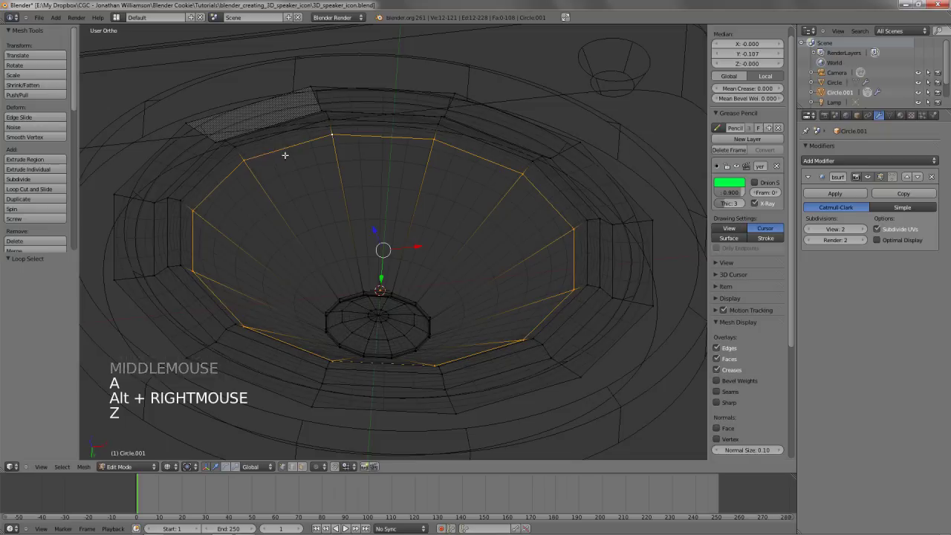
pyautogui.press('v')
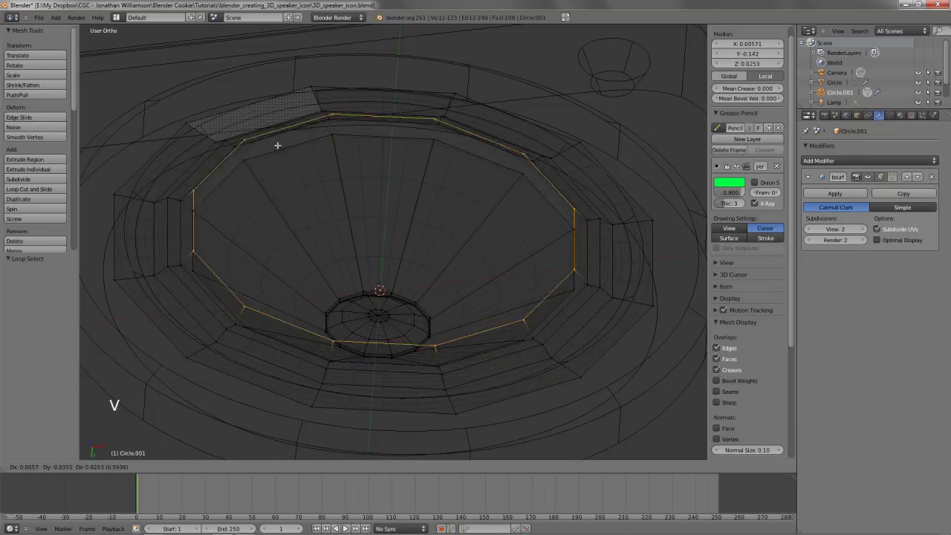
pyautogui.rightClick(283, 170)
pyautogui.press('z')
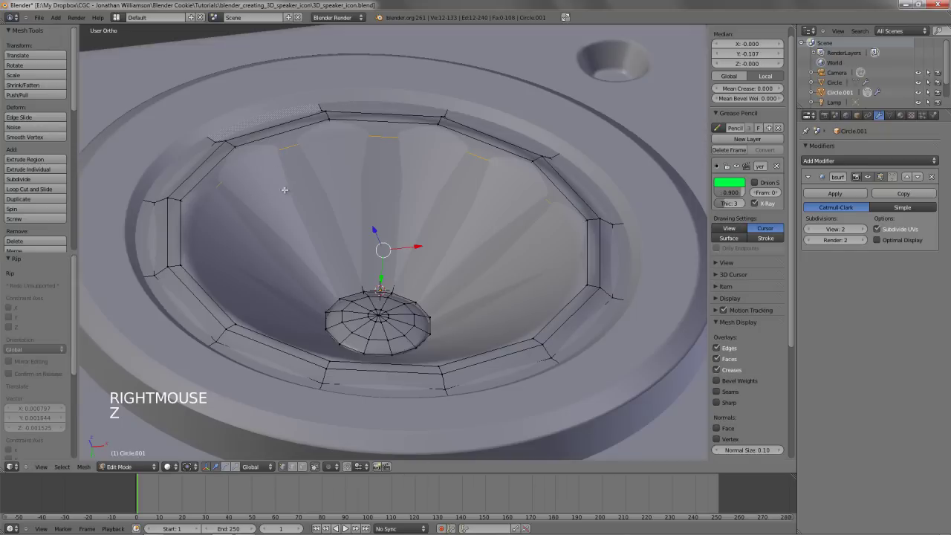
pyautogui.keyDown('alt'); pyautogui.rightClick(283, 218); pyautogui.keyUp('alt')
pyautogui.press('z')
pyautogui.keyDown('alt'); pyautogui.keyDown('shift'); pyautogui.rightClick(280, 212); pyautogui.keyUp('shift'); pyautogui.keyUp('alt')
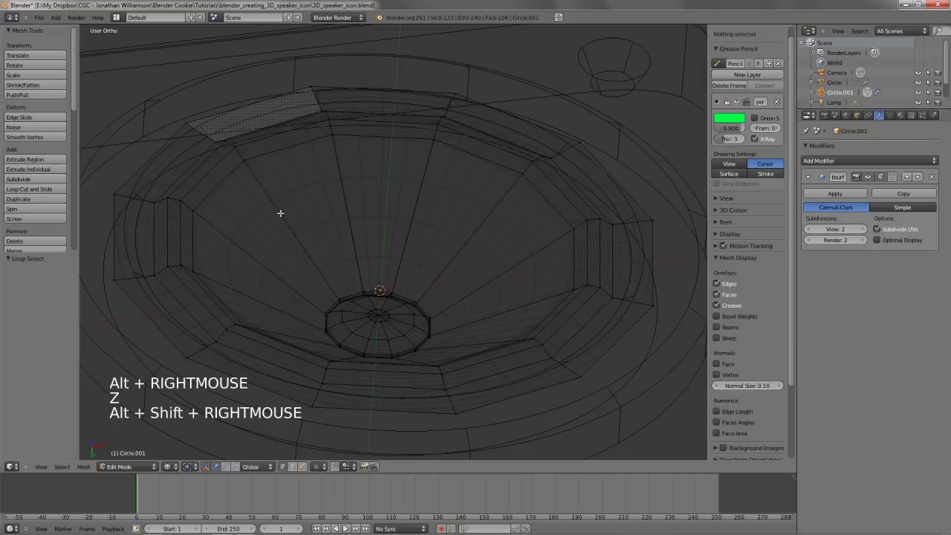
pyautogui.keyDown('alt'); pyautogui.keyDown('shift'); pyautogui.rightClick(281, 214); pyautogui.keyUp('shift'); pyautogui.keyUp('alt')
pyautogui.keyDown('alt'); pyautogui.keyDown('shift'); pyautogui.rightClick(221, 191); pyautogui.keyUp('shift'); pyautogui.keyUp('alt')
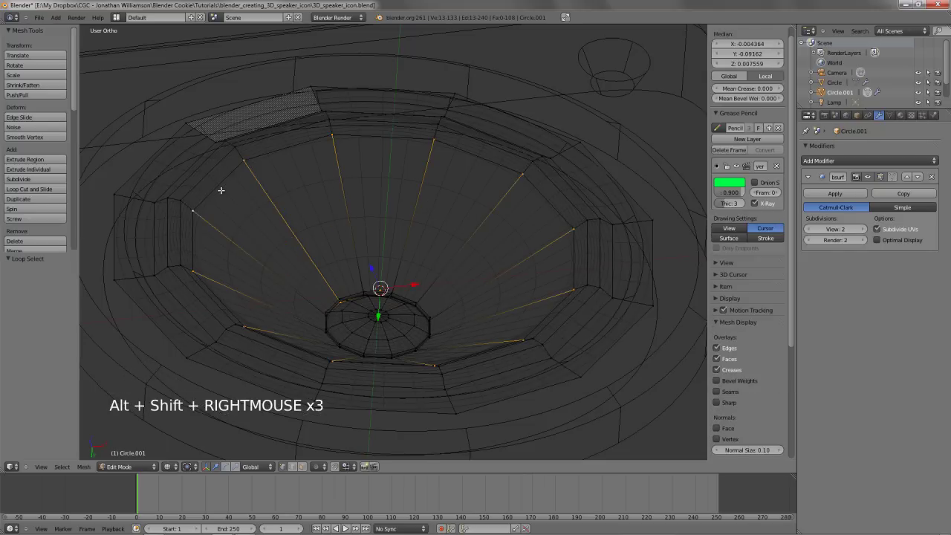
pyautogui.keyDown('alt'); pyautogui.keyDown('shift'); pyautogui.rightClick(209, 168); pyautogui.keyUp('shift'); pyautogui.keyUp('alt')
pyautogui.press('a')
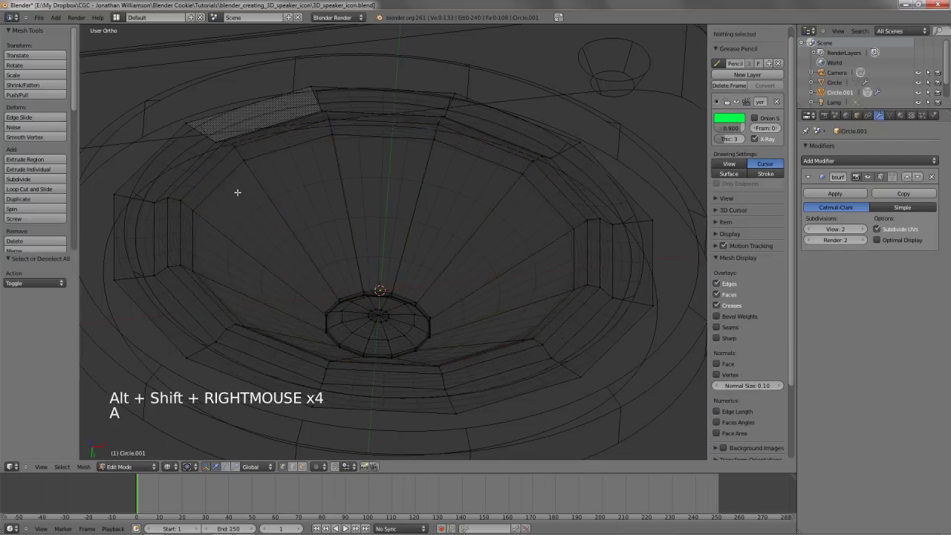
# Scale the cone's ripped outer edge loop down to 0.98
pyautogui.press('z')
pyautogui.keyDown('alt'); pyautogui.rightClick(232, 187); pyautogui.keyUp('alt')
pyautogui.press('z')
pyautogui.press('z')
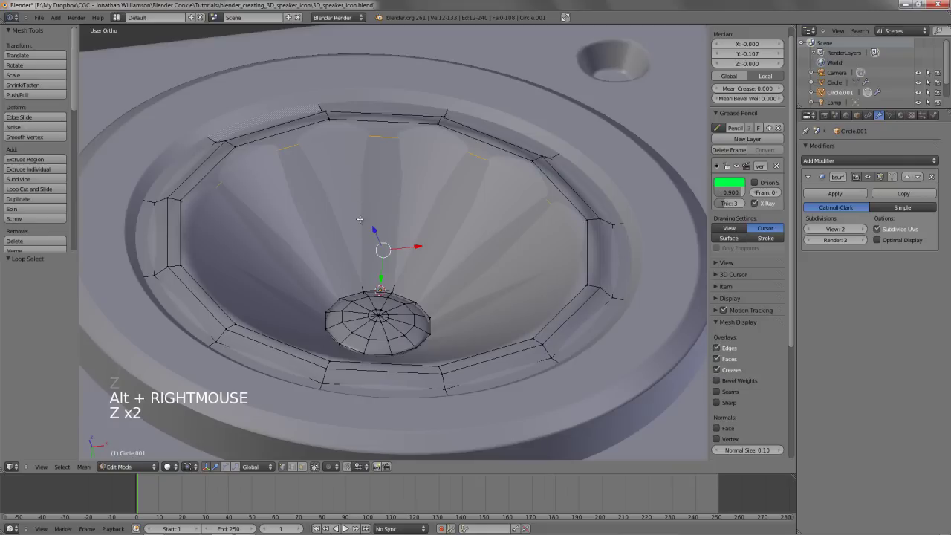
pyautogui.click(358, 215)
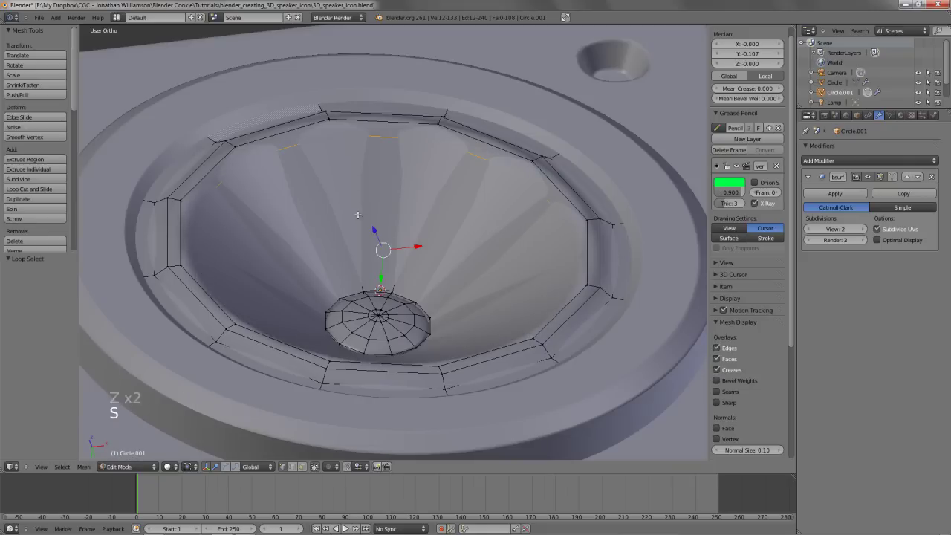
pyautogui.press('z')
pyautogui.press('s')
pyautogui.keyDown('shift'); pyautogui.click(444, 217); pyautogui.keyUp('shift')
pyautogui.press('z')
# Extrude the cone's outer edge loop along Y to give the cone edge depth
pyautogui.keyDown('shift'); pyautogui.moveTo(434, 248); pyautogui.dragTo(467, 273, button='middle'); pyautogui.keyUp('shift')
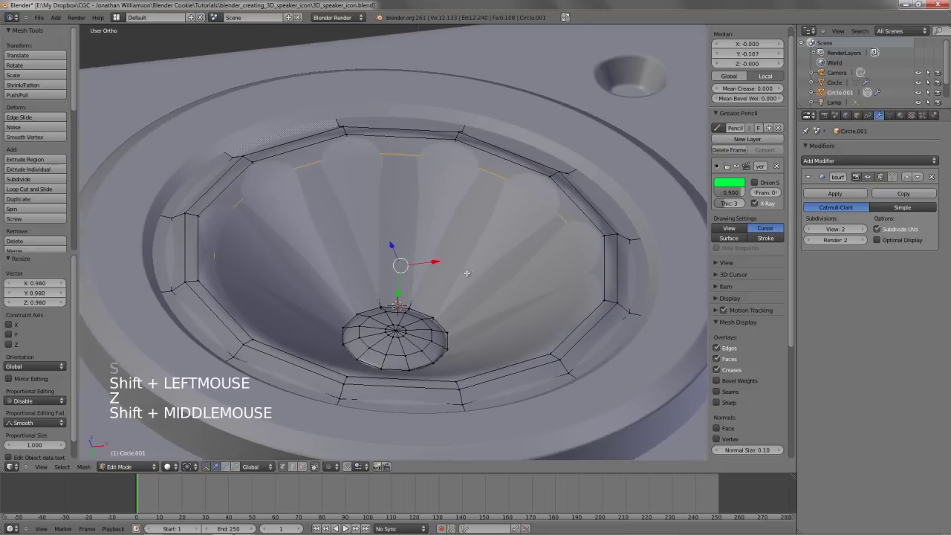
pyautogui.scroll(2, 465, 260)
pyautogui.press('z')
pyautogui.press('e')
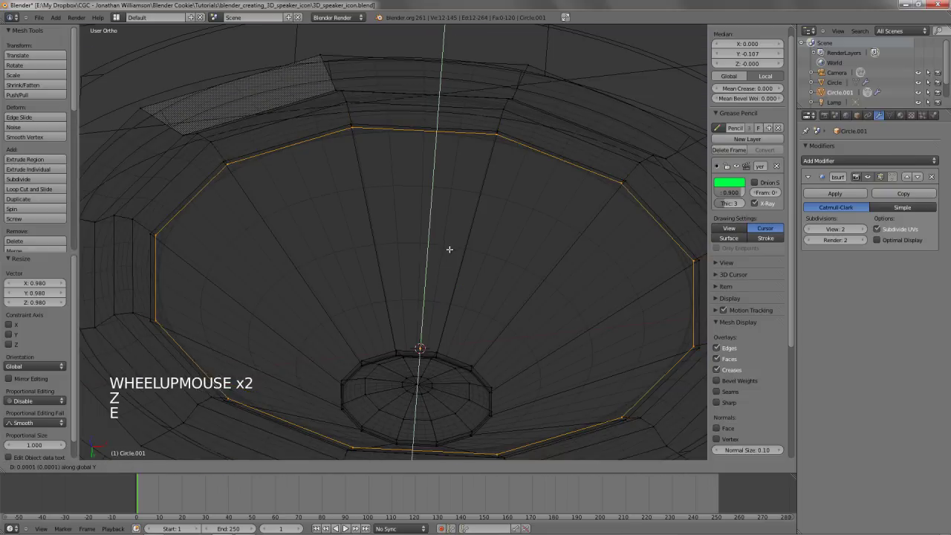
pyautogui.keyDown('shift'); pyautogui.click(452, 293); pyautogui.keyUp('shift')
pyautogui.press('z')
pyautogui.moveTo(452, 293); pyautogui.dragTo(329, 72, button='middle')
pyautogui.press('Tab')
pyautogui.scroll(-4, 434, 220)
pyautogui.scroll(3, 416, 323)
# Rip the surround ring's outer edge loop free from the flange and scale it slightly
pyautogui.press('Tab')
pyautogui.press('a')
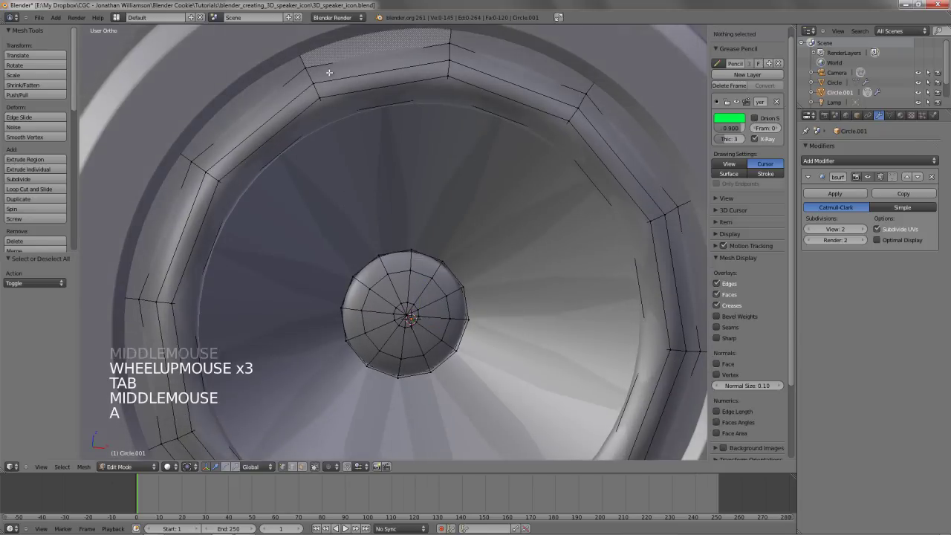
pyautogui.keyDown('alt'); pyautogui.rightClick(316, 64); pyautogui.keyUp('alt')
pyautogui.press('v')
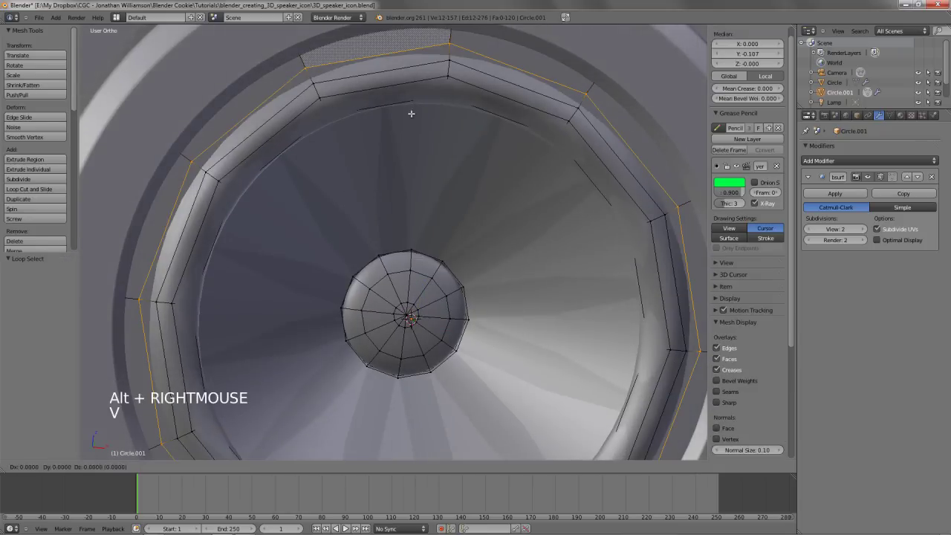
pyautogui.rightClick(446, 108)
pyautogui.press('s')
pyautogui.press('s')
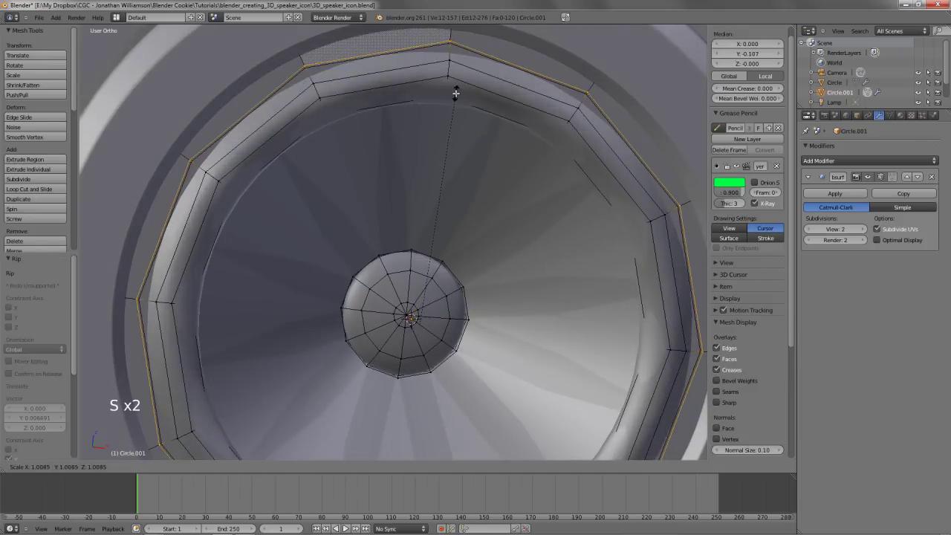
pyautogui.keyDown('shift'); pyautogui.click(446, 112); pyautogui.keyUp('shift')
# Move the surround's ripped outer edge loop about -0.0027 along Y and extrude it along Y
pyautogui.moveTo(470, 151); pyautogui.dragTo(441, 270, button='middle')
pyautogui.scroll(4, 471, 263)
pyautogui.press('g')
pyautogui.press('e')
pyautogui.press('e')
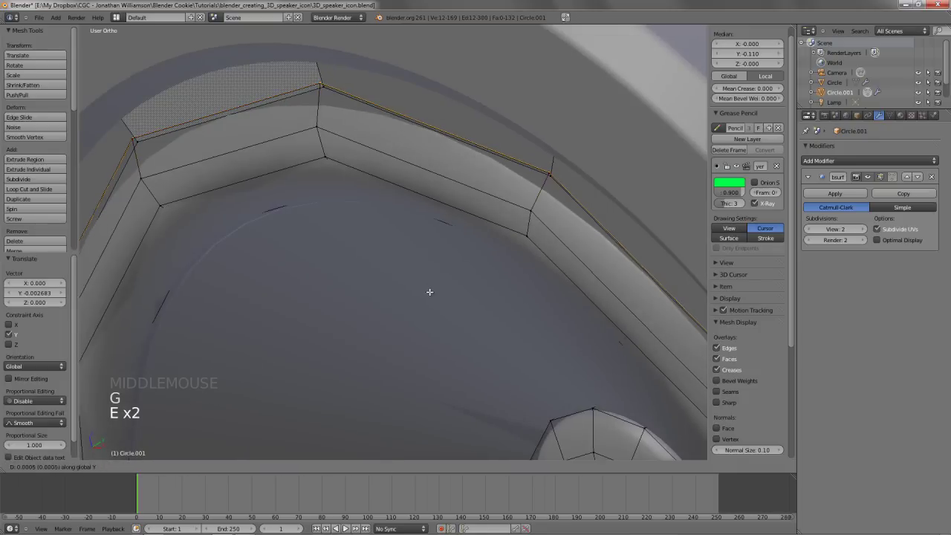
pyautogui.click(414, 285)
pyautogui.press('Tab')
pyautogui.scroll(-6, 413, 275)
pyautogui.moveTo(413, 275); pyautogui.dragTo(318, 246, button='middle')
pyautogui.scroll(-2, 404, 218)
pyautogui.press('a')
pyautogui.rightClick(317, 245)
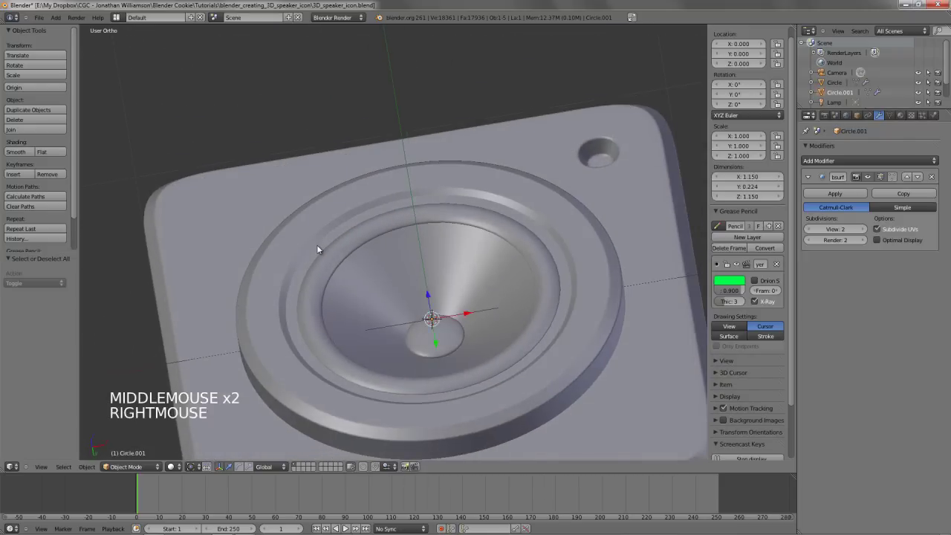
# Examine the separated parts of the speaker cone mesh by selecting linked pieces one at a time
pyautogui.press('z')
pyautogui.press('Tab')
pyautogui.press('a')
pyautogui.press('a')
pyautogui.keyDown('alt'); pyautogui.rightClick(332, 214); pyautogui.keyUp('alt')
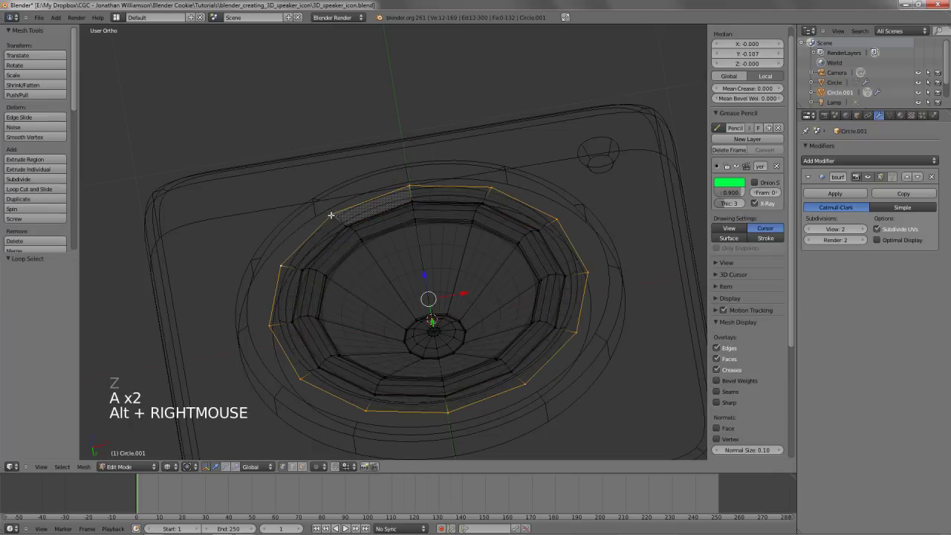
pyautogui.press('l')
pyautogui.press('a')
pyautogui.press('l')
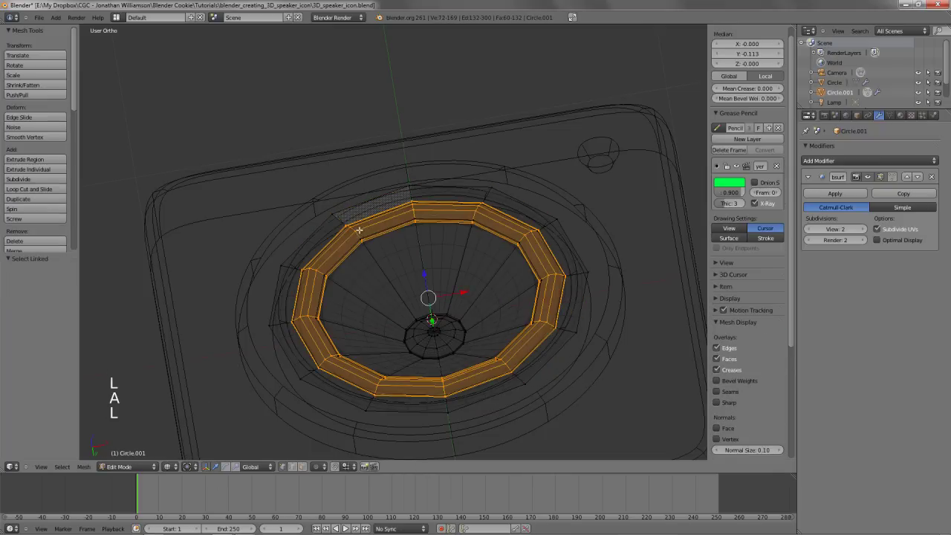
pyautogui.scroll(3, 354, 234)
pyautogui.moveTo(353, 232)
pyautogui.mouseDown(button='middle')
pyautogui.moveTo(335, 251)
pyautogui.moveTo(388, 277)
pyautogui.moveTo(477, 256)
pyautogui.moveTo(480, 180)
pyautogui.moveTo(468, 191)
pyautogui.moveTo(463, 251)
pyautogui.moveTo(365, 285)
pyautogui.moveTo(411, 270)
pyautogui.mouseUp(button='middle')
pyautogui.press('a')
pyautogui.press('l')
pyautogui.press('z')
pyautogui.scroll(-4, 319, 271)
pyautogui.press('a')
pyautogui.press('l')
pyautogui.press('a')
# Move the entire speaker cone mesh about 0.021 along Y, deeper into the outer ring
pyautogui.press('Tab')
pyautogui.scroll(3, 463, 251)
pyautogui.press('z')
pyautogui.press('Tab')
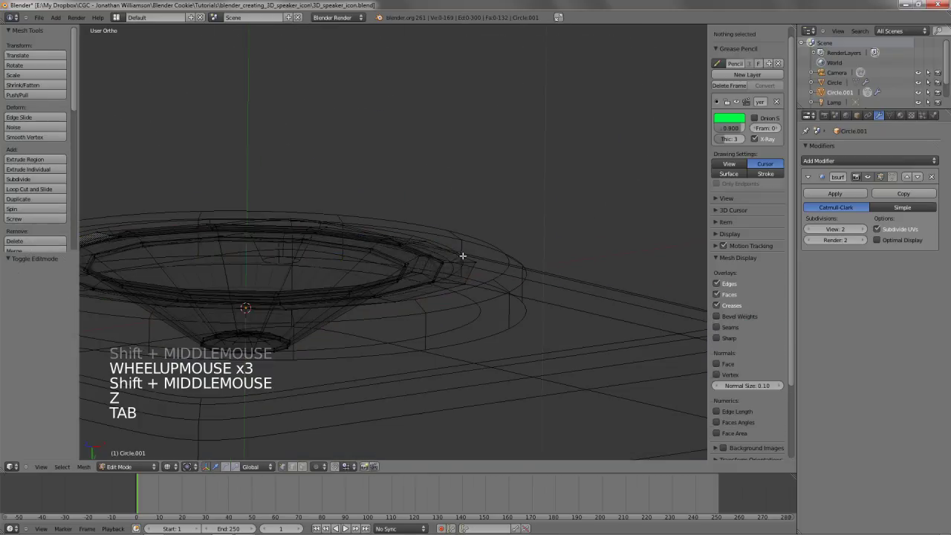
pyautogui.press('a')
pyautogui.press('a')
pyautogui.press('a')
pyautogui.press('a')
pyautogui.press('z')
pyautogui.press('g')
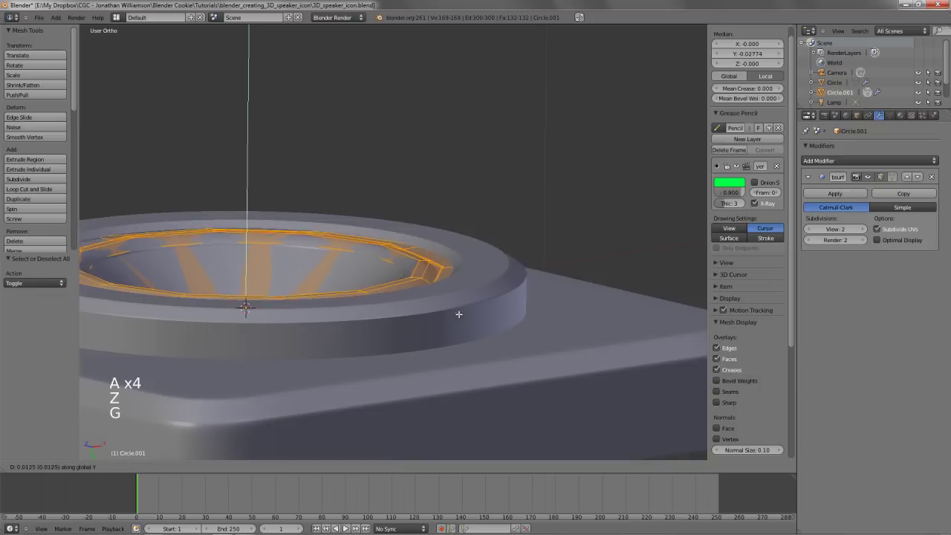
pyautogui.middleClick(455, 319)
pyautogui.keyDown('shift'); pyautogui.click(453, 308); pyautogui.keyUp('shift')
pyautogui.moveTo(453, 307); pyautogui.dragTo(447, 259, button='middle')
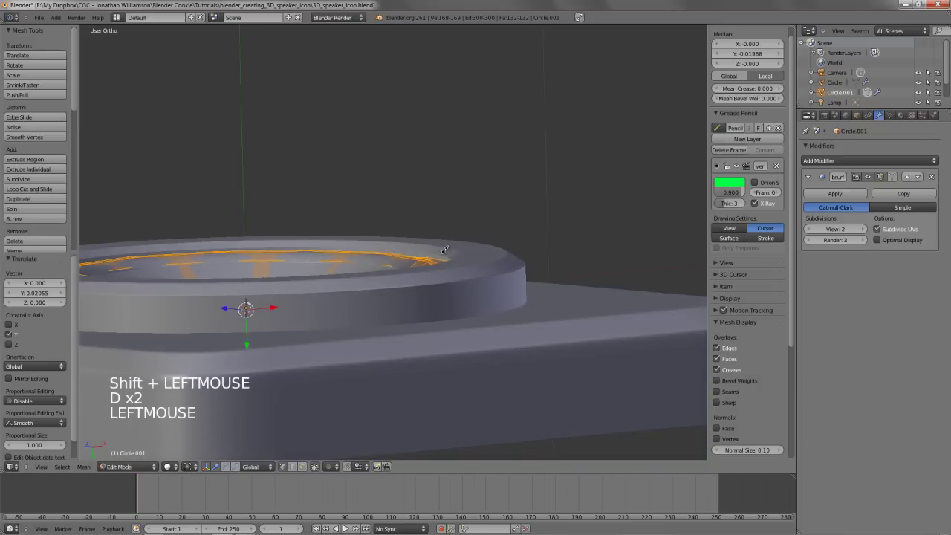
pyautogui.press('d')
pyautogui.press('d')
pyautogui.press('d')
pyautogui.rightClick(450, 259)
pyautogui.press('d')
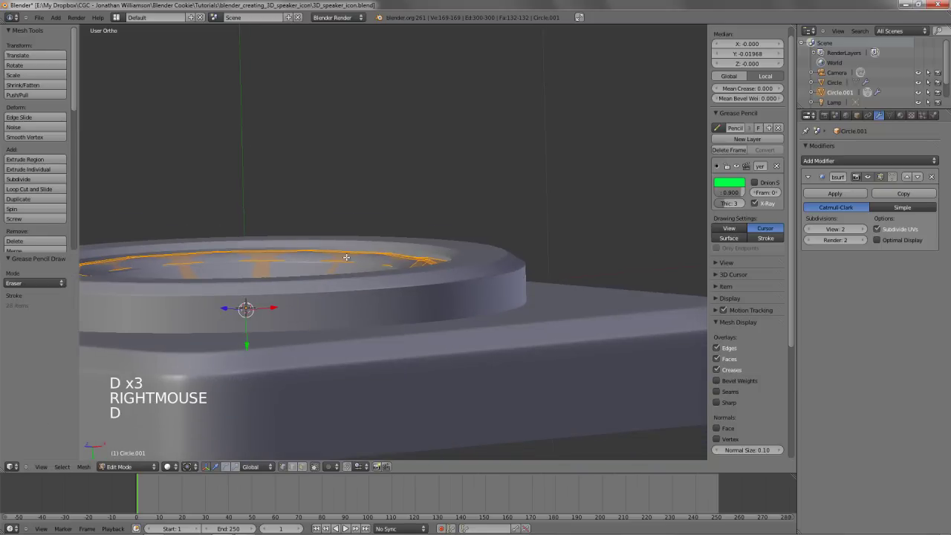
# Open the outer ring object for editing and select its inner edge loop
pyautogui.press('Tab')
pyautogui.moveTo(447, 257)
pyautogui.mouseDown(button='middle')
pyautogui.moveTo(412, 231)
pyautogui.moveTo(420, 228)
pyautogui.mouseUp(button='middle')
pyautogui.rightClick(443, 243)
pyautogui.press('Tab')
pyautogui.scroll(2, 436, 255)
pyautogui.press('a')
pyautogui.press('z')
pyautogui.keyDown('alt'); pyautogui.rightClick(397, 259); pyautogui.keyUp('alt')
pyautogui.press('z')
pyautogui.scroll(2, 426, 245)
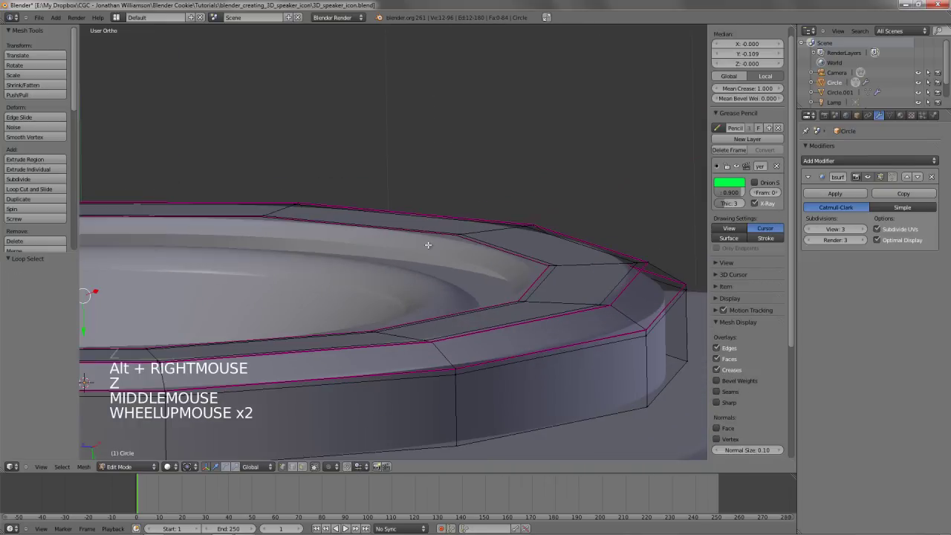
pyautogui.press('e')
pyautogui.press('e')
pyautogui.press('e')
pyautogui.rightClick(462, 252)
pyautogui.press('g')
pyautogui.press('g')
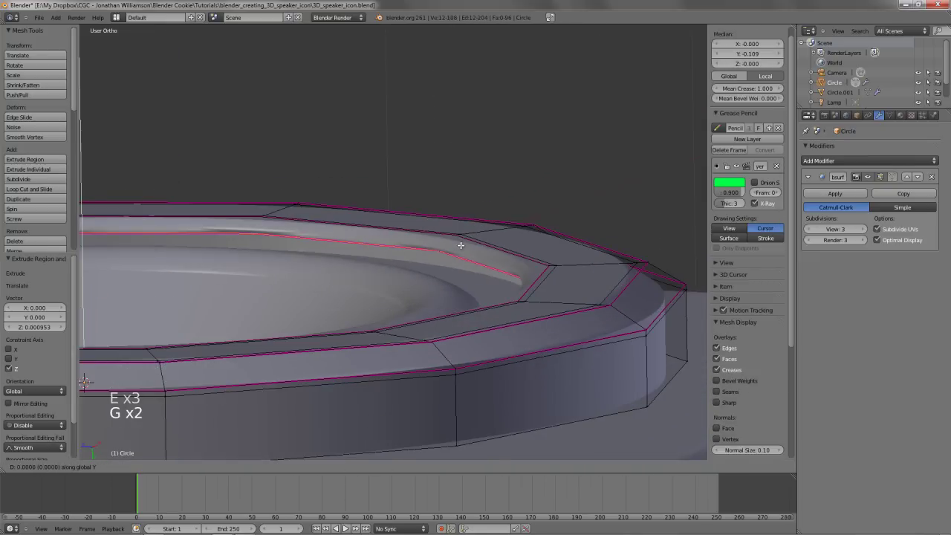
pyautogui.rightClick(463, 254)
pyautogui.hotkey('ctrl', 'z')
pyautogui.hotkey('ctrl', 'z')
# Extrude the outer ring's inner edge loop about 0.0106 along Y
pyautogui.press('z')
pyautogui.keyDown('alt'); pyautogui.rightClick(466, 258); pyautogui.keyUp('alt')
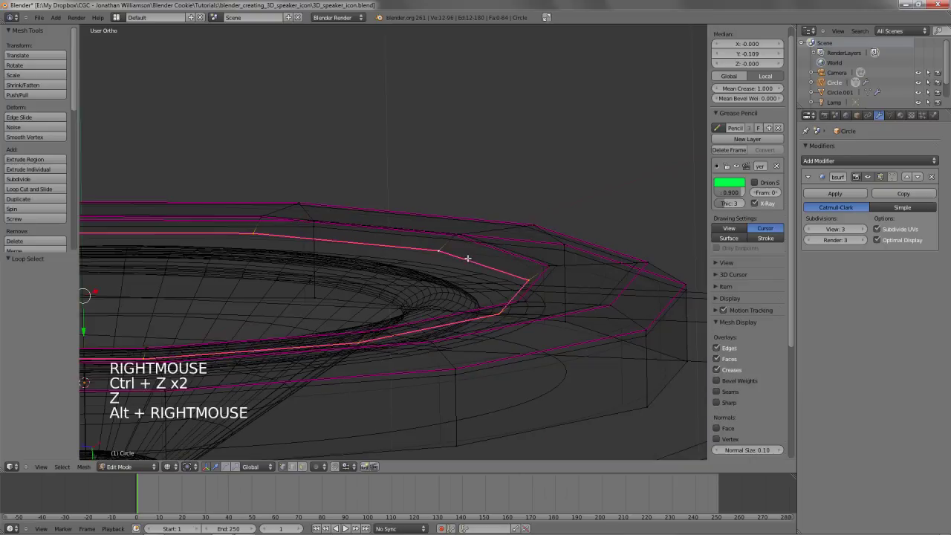
pyautogui.press('e')
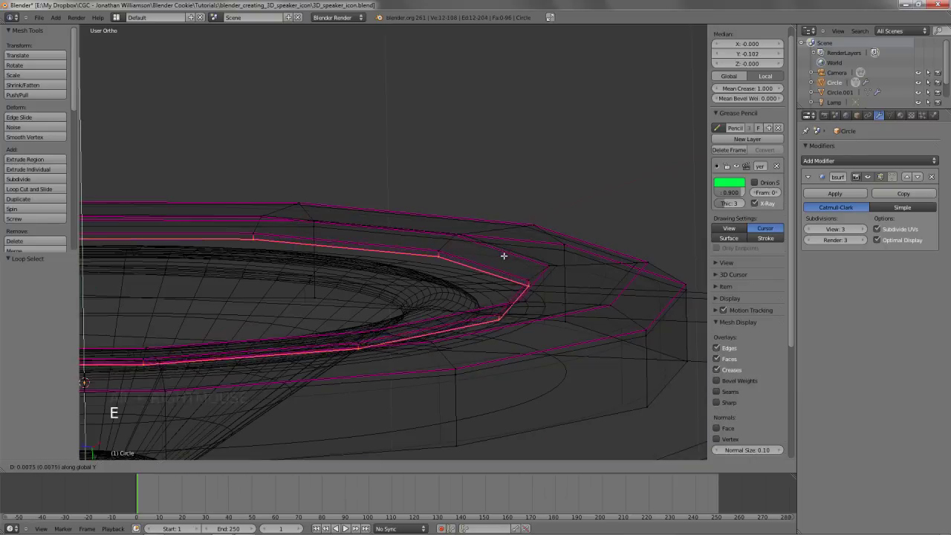
pyautogui.click(506, 259)
pyautogui.press('z')
pyautogui.scroll(3, 584, 260)
pyautogui.press('z')
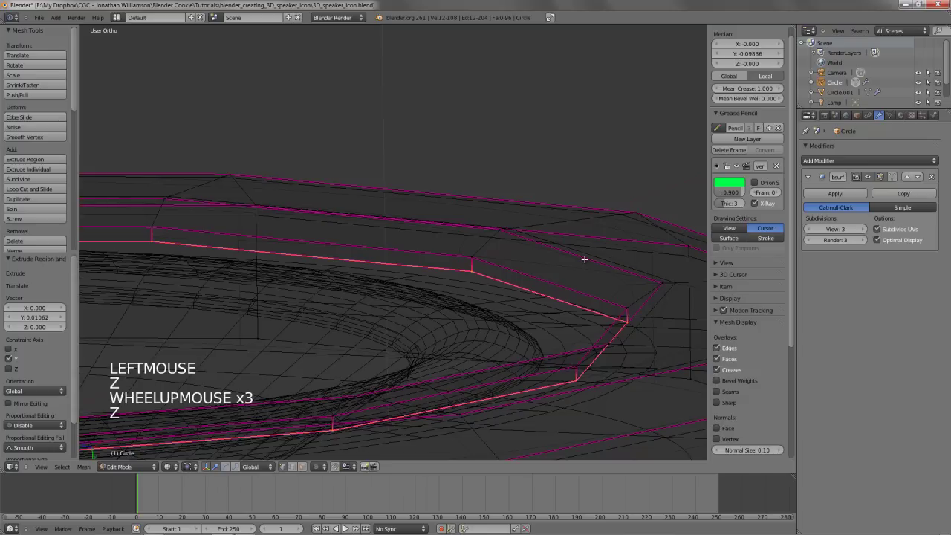
# Extrude the new inner edge loop in place and scale it outward by about 1.021
pyautogui.press('e')
pyautogui.rightClick(584, 259)
pyautogui.press('s')
pyautogui.press('s')
pyautogui.click(599, 255)
pyautogui.press('z')
pyautogui.scroll(-3, 353, 248)
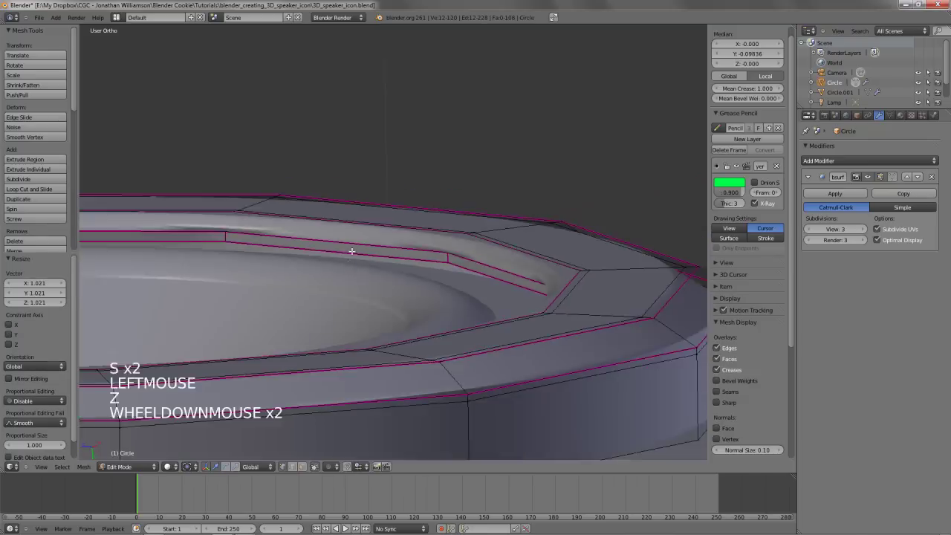
# Circle the short creased edges joining the new inner loops with Grease Pencil and delete the annotation frame
pyautogui.press('Tab')
pyautogui.scroll(-3, 393, 252)
pyautogui.moveTo(352, 248); pyautogui.dragTo(476, 228, button='middle')
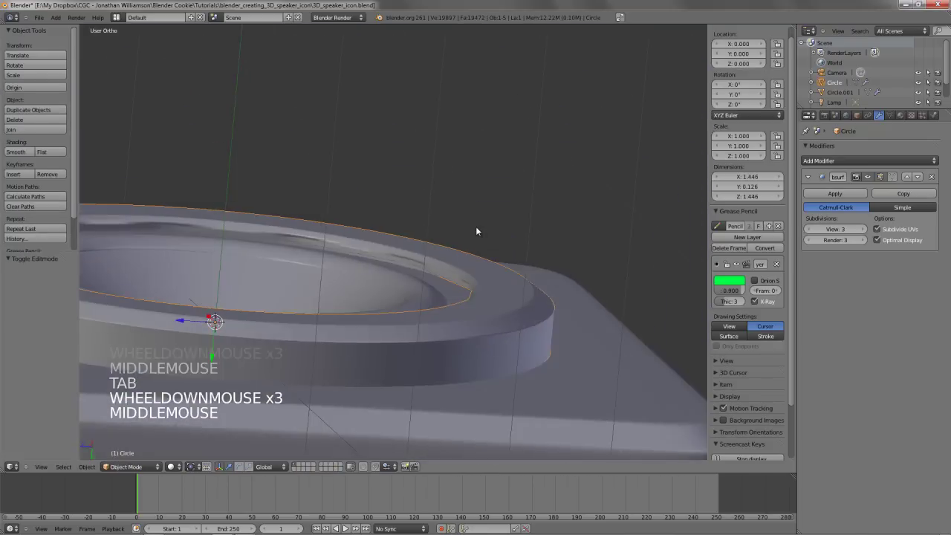
pyautogui.scroll(5, 476, 227)
pyautogui.press('Tab')
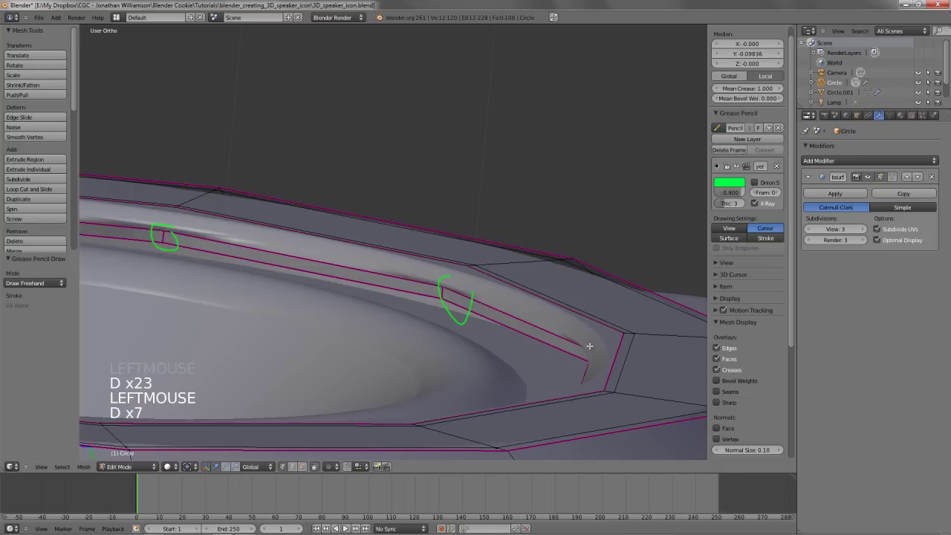
pyautogui.moveTo(589, 340); pyautogui.dragTo(613, 362)
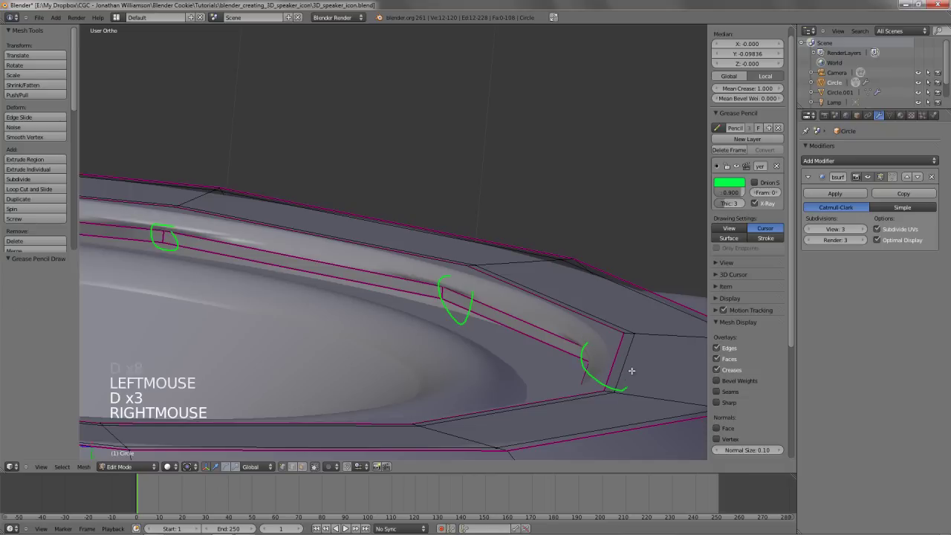
pyautogui.press('d')
pyautogui.click(729, 149)
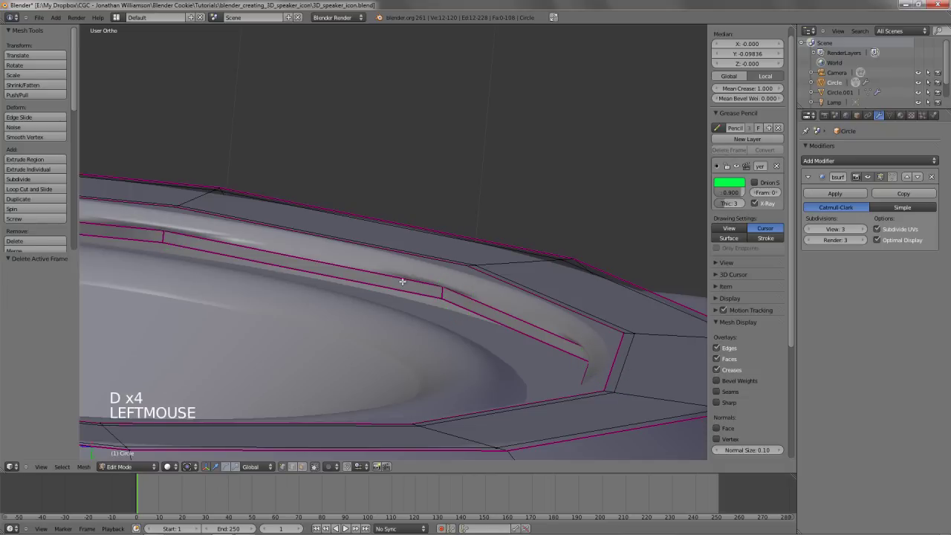
# Try to select the creased edge loop on the outer ring's inner lip
pyautogui.scroll(-4, 401, 280)
pyautogui.moveTo(402, 280); pyautogui.dragTo(430, 287, button='middle')
pyautogui.press('Tab')
pyautogui.scroll(-4, 428, 271)
pyautogui.scroll(3, 514, 244)
pyautogui.press('Tab')
pyautogui.moveTo(514, 245); pyautogui.dragTo(465, 251, button='middle')
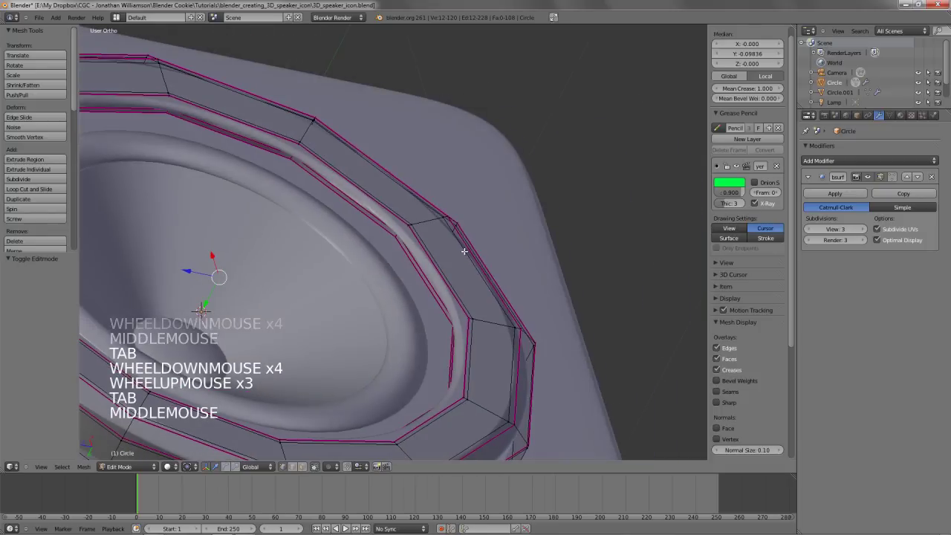
pyautogui.keyDown('alt'); pyautogui.rightClick(319, 176); pyautogui.keyUp('alt')
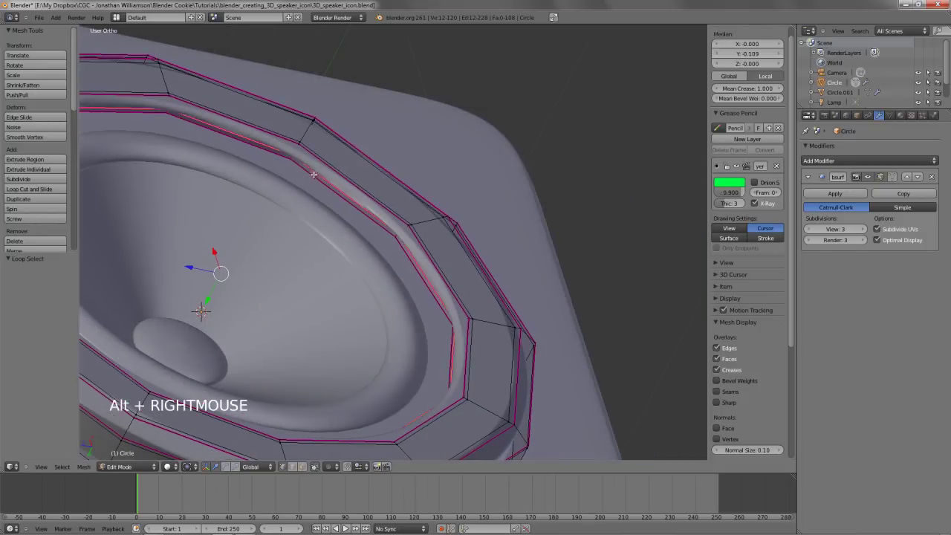
pyautogui.keyDown('alt'); pyautogui.keyDown('shift'); pyautogui.rightClick(313, 174); pyautogui.keyUp('shift'); pyautogui.keyUp('alt')
# Try to select the ring of short edges connecting the inner lip's loops in vertex selection mode
pyautogui.press('z')
pyautogui.keyDown('shift'); pyautogui.moveTo(295, 155); pyautogui.dragTo(372, 286, button='middle'); pyautogui.keyUp('shift')
pyautogui.scroll(4, 360, 242)
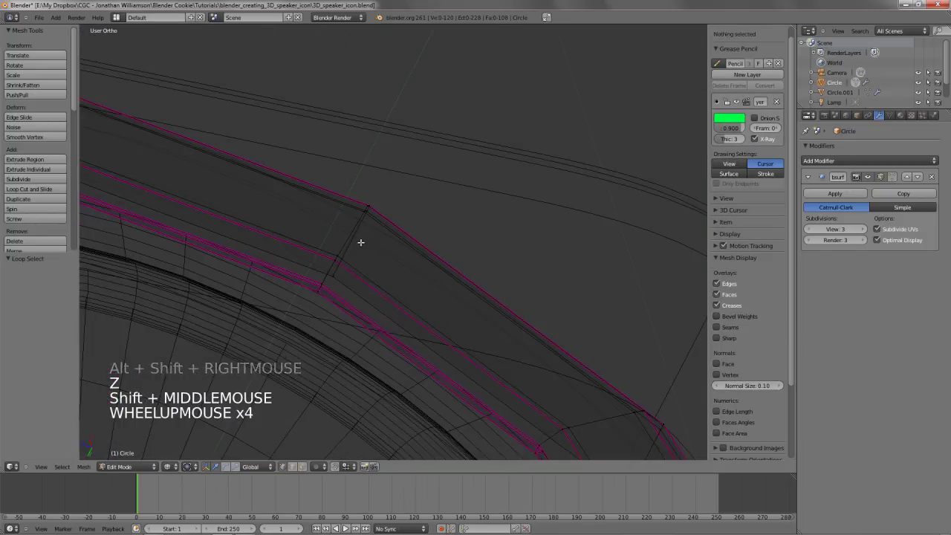
pyautogui.moveTo(361, 243); pyautogui.dragTo(315, 260, button='middle')
pyautogui.press('z')
pyautogui.press('Tab')
pyautogui.press('z')
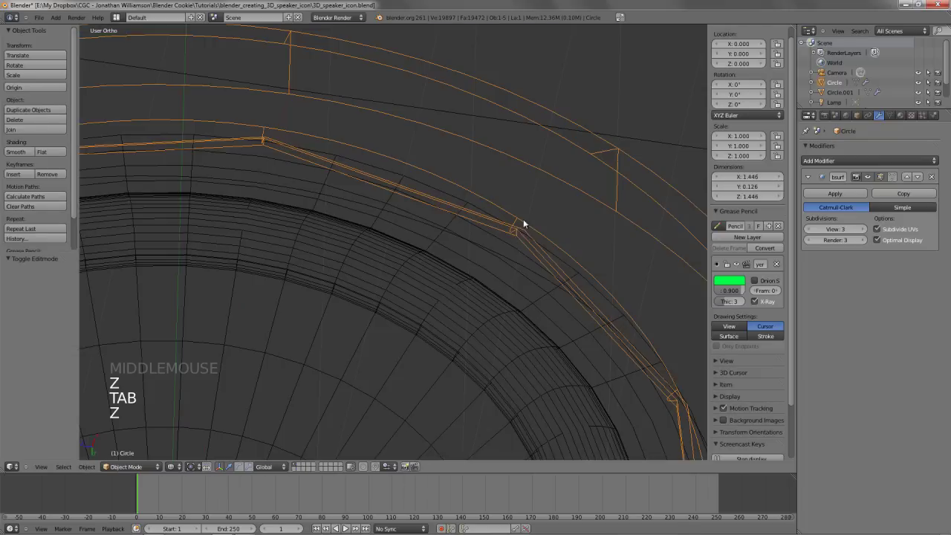
pyautogui.press('Tab')
pyautogui.keyDown('shift'); pyautogui.moveTo(522, 263); pyautogui.dragTo(367, 263, button='middle'); pyautogui.keyUp('shift')
pyautogui.scroll(8, 350, 241)
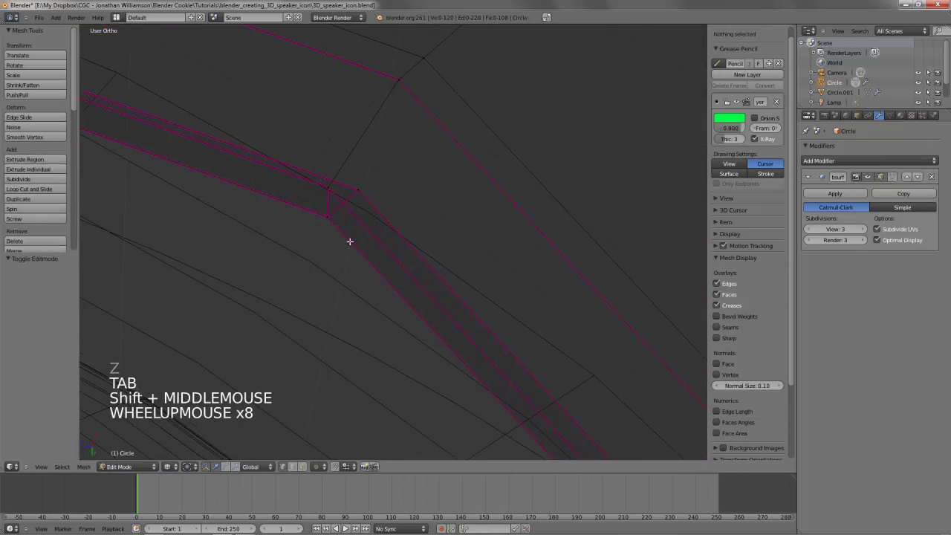
pyautogui.keyDown('alt'); pyautogui.keyDown('shift'); pyautogui.rightClick(329, 199); pyautogui.keyUp('shift'); pyautogui.keyUp('alt')
pyautogui.press('a')
pyautogui.keyDown('ctrl'); pyautogui.keyDown('alt'); pyautogui.rightClick(325, 195); pyautogui.keyUp('alt'); pyautogui.keyUp('ctrl')
pyautogui.press('a')
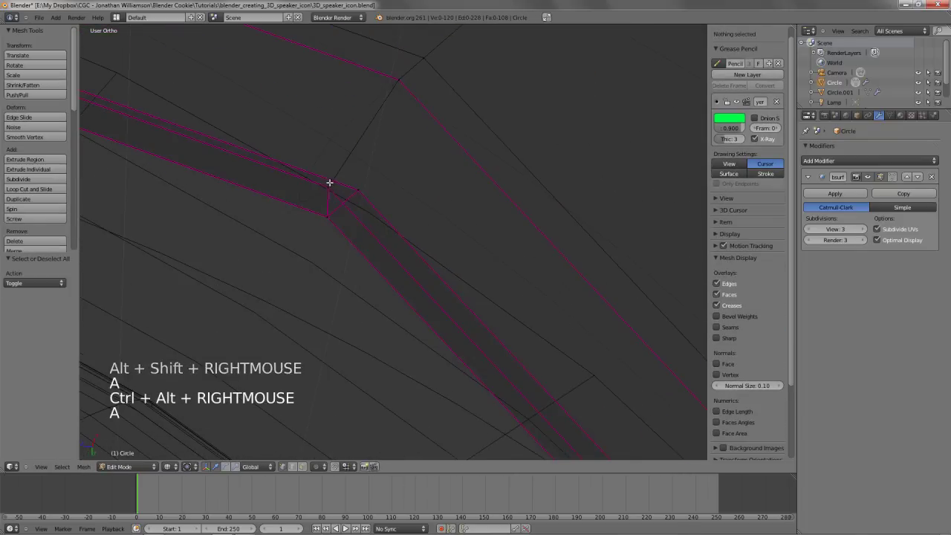
# Switch to edge selection and select the ring of short depth edges around the outer ring's inner lip
pyautogui.scroll(-5, 371, 295)
pyautogui.press('z')
pyautogui.scroll(-5, 371, 296)
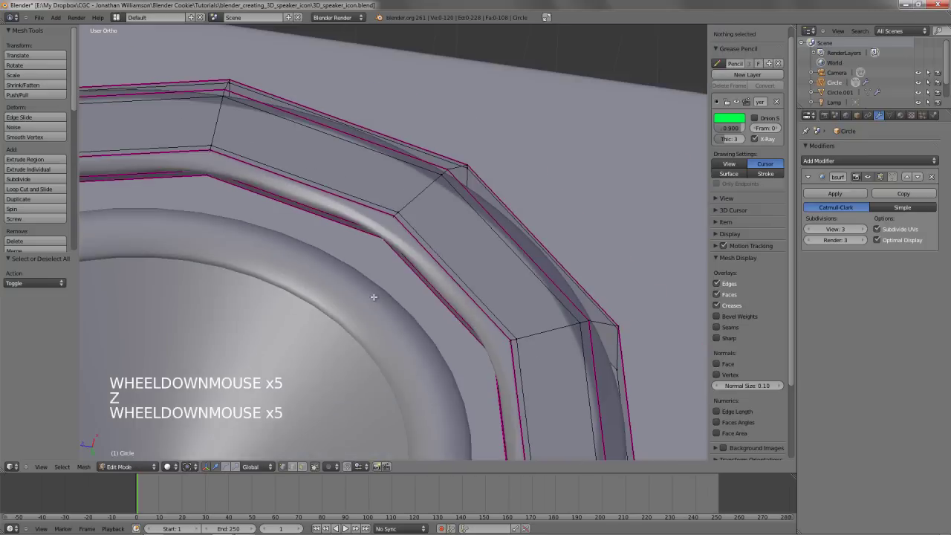
pyautogui.press('z')
pyautogui.scroll(-4, 357, 265)
pyautogui.moveTo(357, 265); pyautogui.dragTo(376, 253, button='middle')
pyautogui.scroll(4, 379, 257)
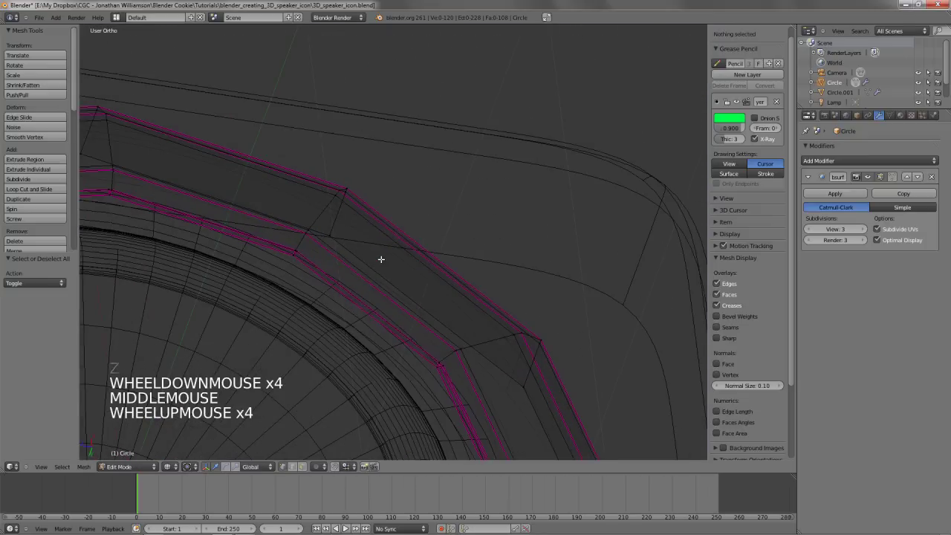
pyautogui.hotkey('ctrl', 'Tab')
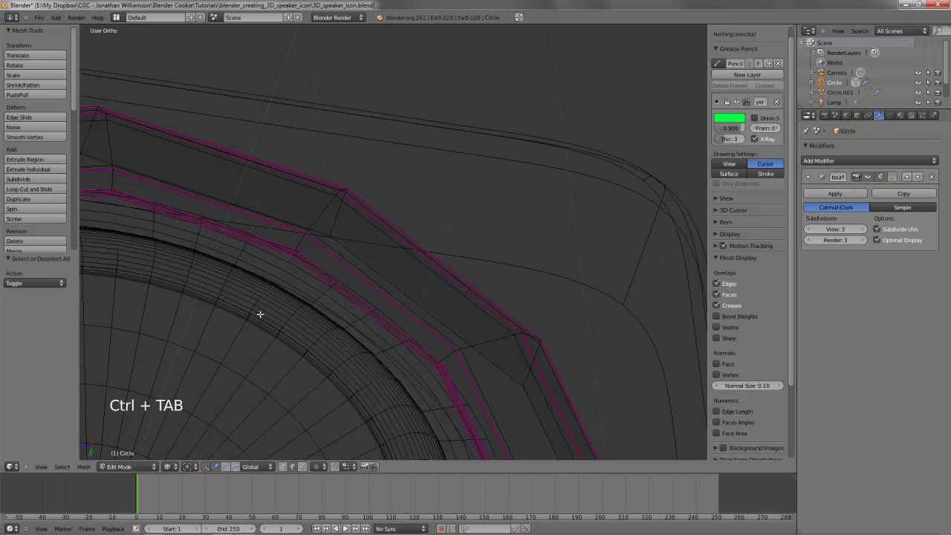
pyautogui.scroll(5, 522, 303)
pyautogui.keyDown('shift'); pyautogui.moveTo(259, 314); pyautogui.dragTo(413, 277, button='middle'); pyautogui.keyUp('shift')
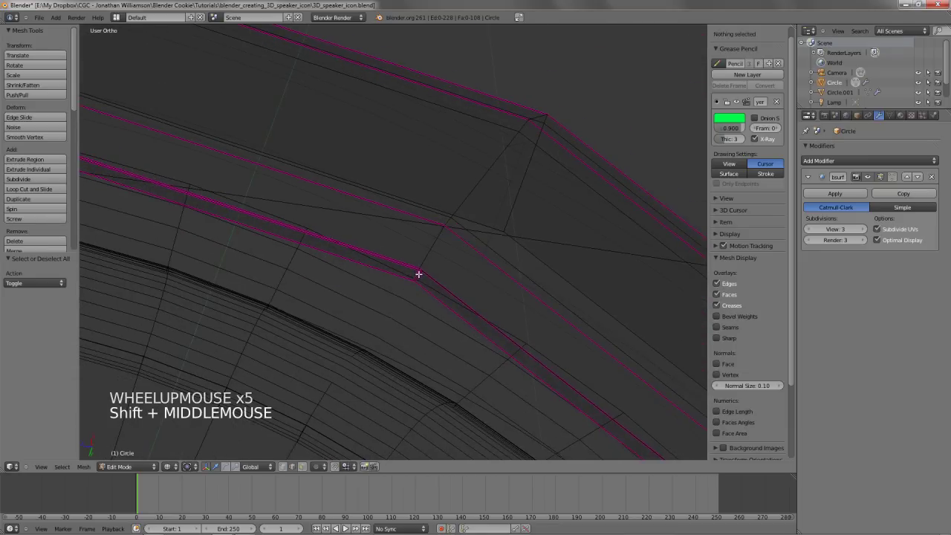
pyautogui.keyDown('alt'); pyautogui.keyDown('shift'); pyautogui.rightClick(419, 274); pyautogui.keyUp('shift'); pyautogui.keyUp('alt')
pyautogui.keyDown('ctrl'); pyautogui.keyDown('alt'); pyautogui.rightClick(419, 272); pyautogui.keyUp('alt'); pyautogui.keyUp('ctrl')
pyautogui.scroll(-6, 418, 297)
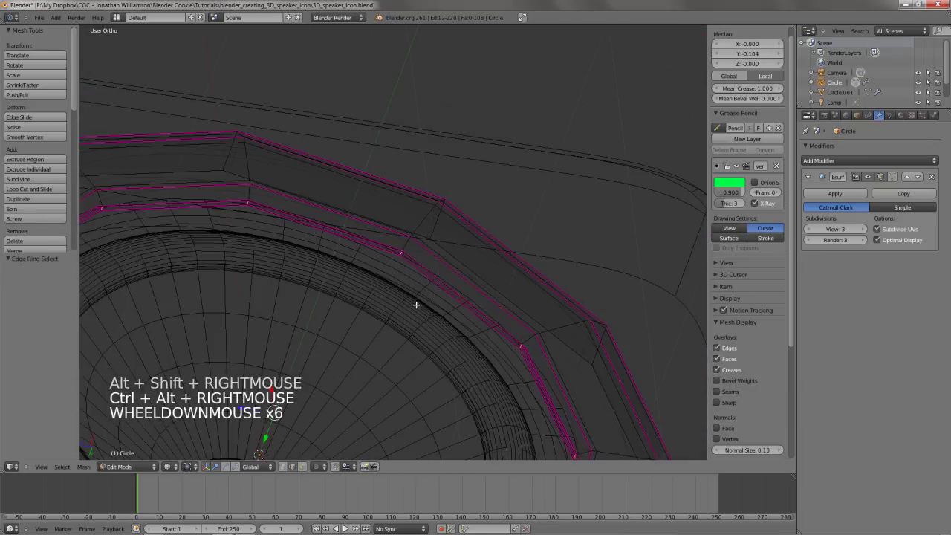
pyautogui.moveTo(419, 303); pyautogui.dragTo(414, 272, button='middle')
pyautogui.moveTo(417, 340)
pyautogui.keyDown('shift'); pyautogui.mouseDown(button='middle')
pyautogui.moveTo(395, 255)
pyautogui.moveTo(506, 282)
pyautogui.mouseUp(button='middle'); pyautogui.keyUp('shift')
pyautogui.scroll(4, 406, 282)
pyautogui.press('z')
pyautogui.scroll(-1, 377, 281)
pyautogui.scroll(-2, 377, 281)
pyautogui.scroll(-4, 493, 278)
pyautogui.press('s')
pyautogui.press('s')
pyautogui.press('s')
pyautogui.press('s')
pyautogui.press('s')
pyautogui.rightClick(524, 295)
pyautogui.press('z')
pyautogui.scroll(5, 469, 271)
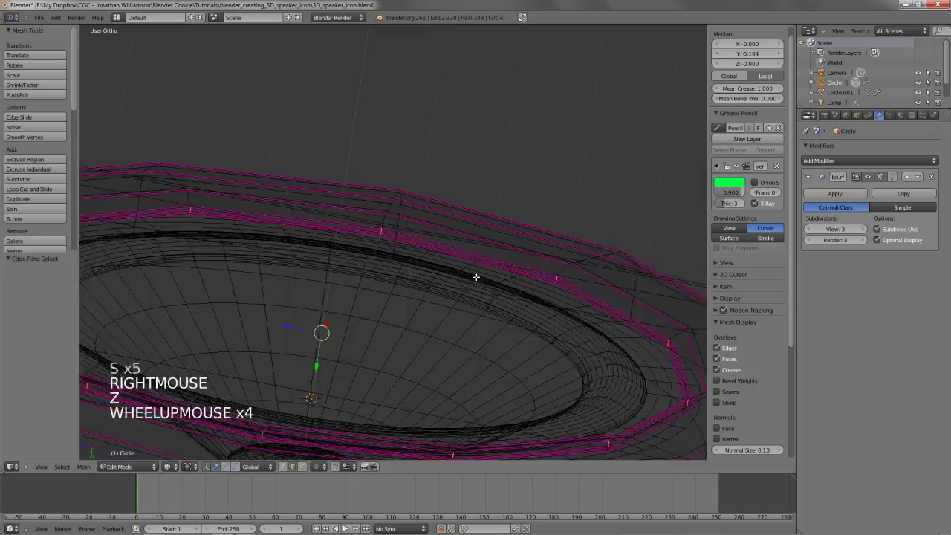
# Mark three of the selected short edges with straight Grease Pencil lines and delete the annotation frame
pyautogui.press('d')
pyautogui.keyDown('ctrl'); pyautogui.moveTo(389, 221); pyautogui.dragTo(378, 246); pyautogui.keyUp('ctrl')
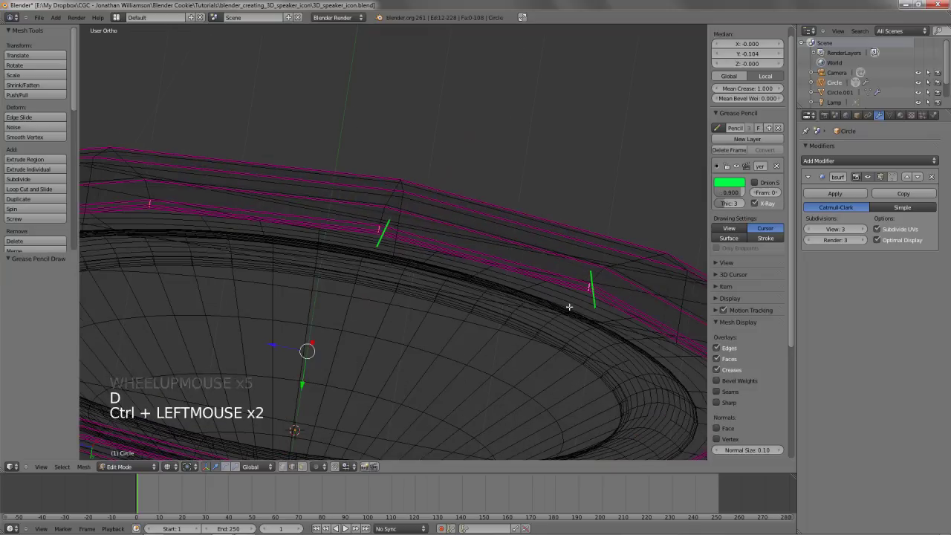
pyautogui.keyDown('ctrl'); pyautogui.moveTo(142, 196); pyautogui.dragTo(142, 256); pyautogui.keyUp('ctrl')
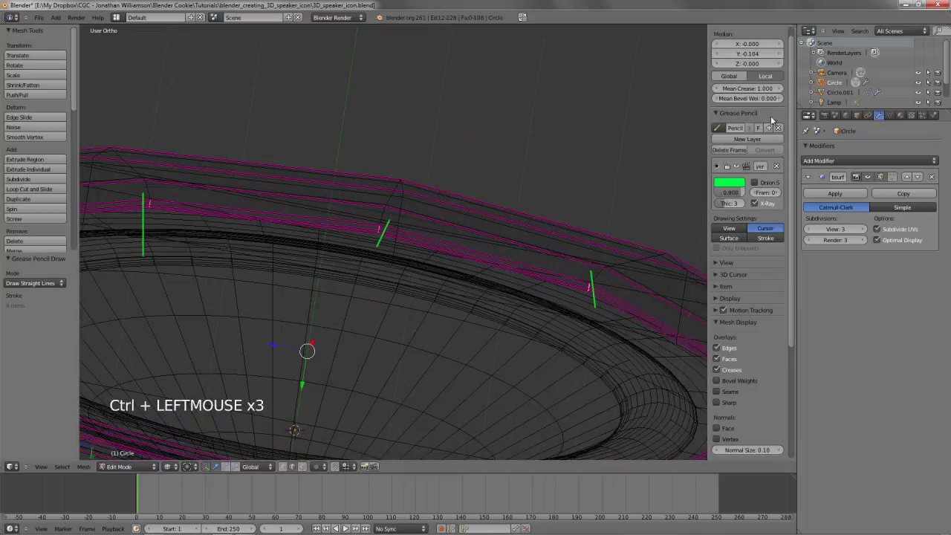
pyautogui.click(726, 150)
# Set the crease of the selected ring of short depth edges to 0 and leave mesh editing
pyautogui.press('1')
pyautogui.press('Return')
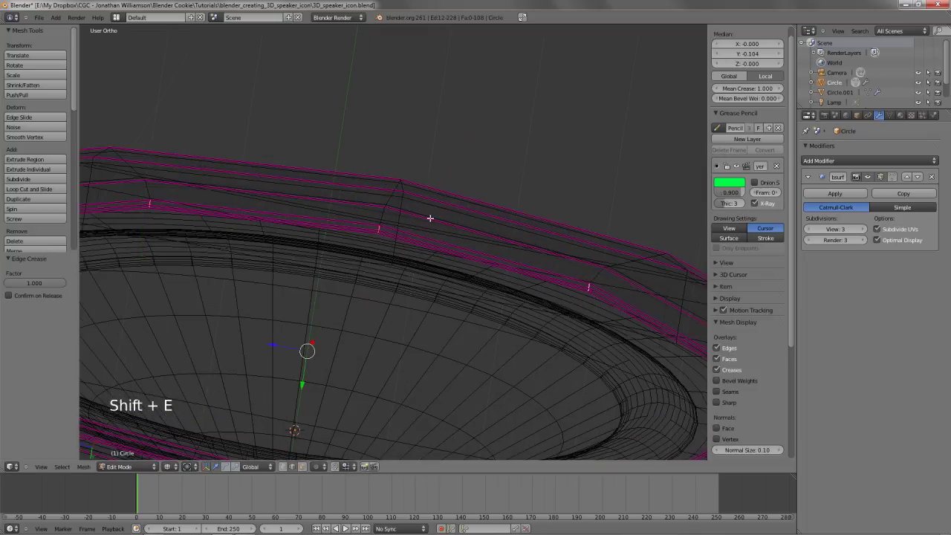
pyautogui.moveTo(429, 218); pyautogui.dragTo(376, 245, button='middle')
pyautogui.hotkey('shift', 'e')
pyautogui.hotkey('shift', 'e')
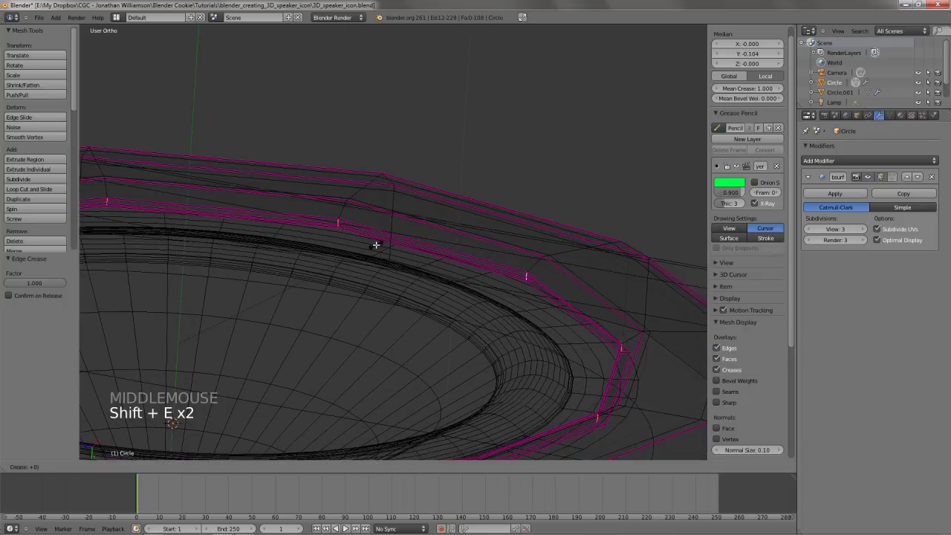
pyautogui.press('Tab')
pyautogui.press('z')
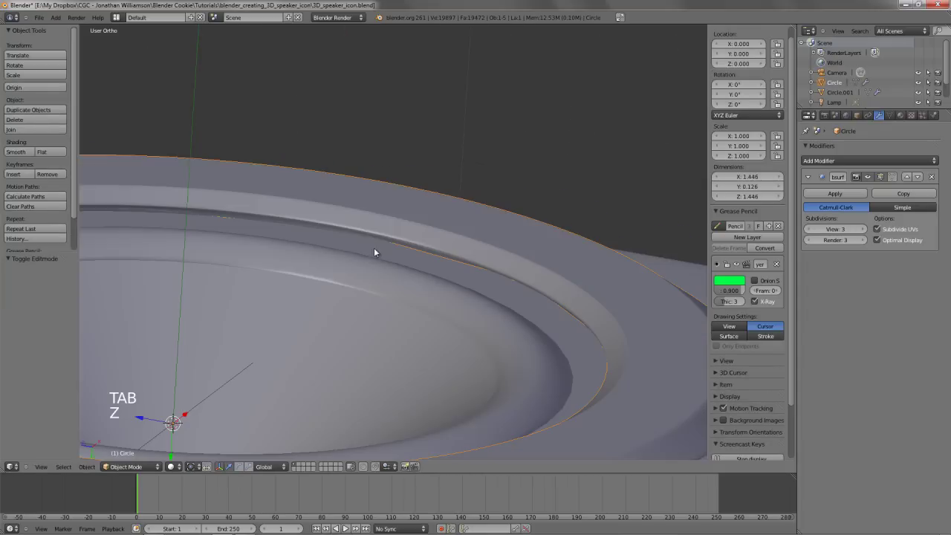
# Select the ring of short edges between the inner lip's last two loops on the outer ring and set its crease to 0
pyautogui.press('z')
pyautogui.press('Tab')
pyautogui.moveTo(426, 237); pyautogui.dragTo(397, 278, button='middle')
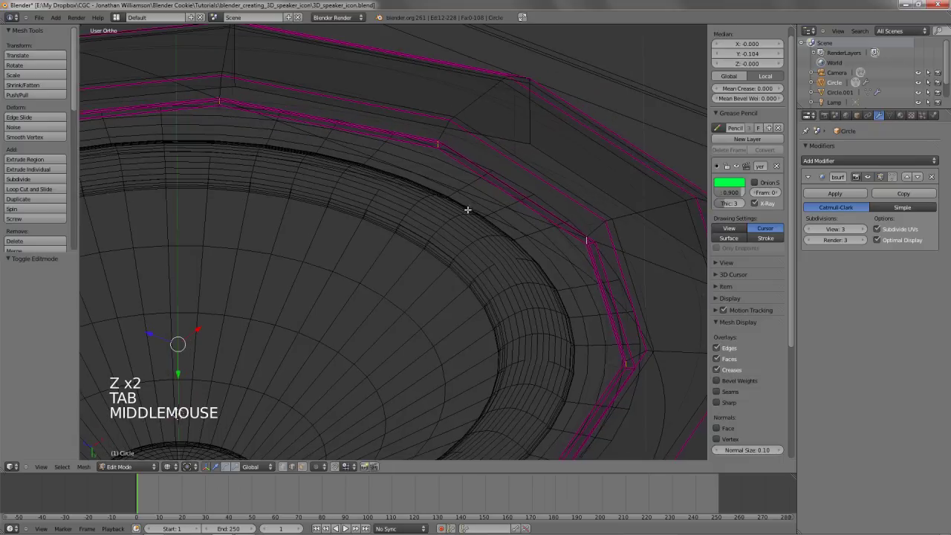
pyautogui.keyDown('shift'); pyautogui.moveTo(469, 208); pyautogui.dragTo(371, 319, button='middle'); pyautogui.keyUp('shift')
pyautogui.scroll(4, 371, 319)
pyautogui.scroll(1, 334, 215)
pyautogui.press('a')
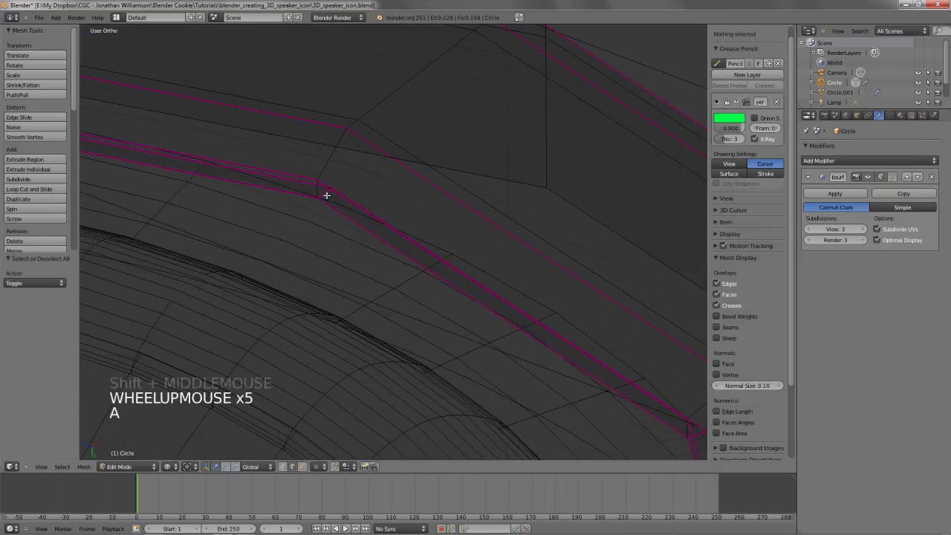
pyautogui.keyDown('shift'); pyautogui.moveTo(370, 227); pyautogui.dragTo(451, 304, button='middle'); pyautogui.keyUp('shift')
pyautogui.scroll(5, 348, 239)
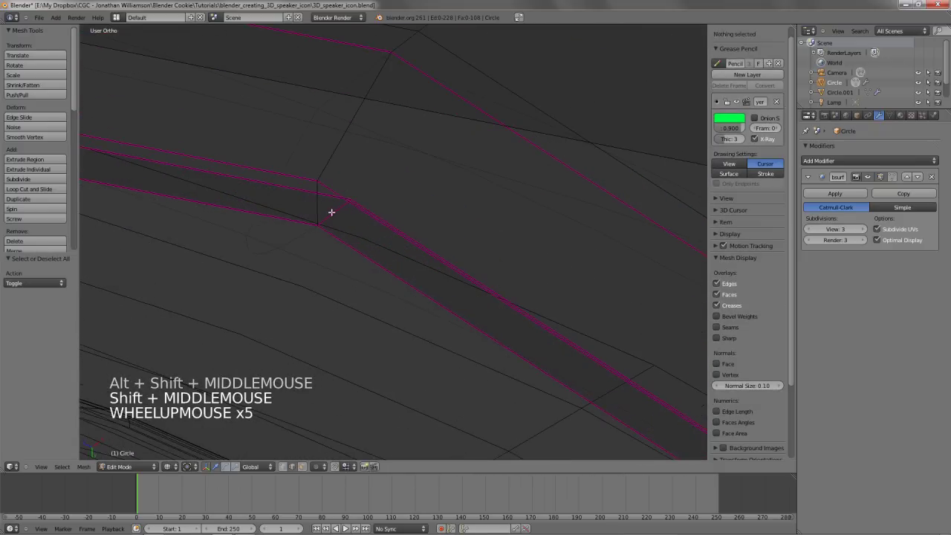
pyautogui.keyDown('ctrl'); pyautogui.keyDown('alt'); pyautogui.rightClick(335, 211); pyautogui.keyUp('alt'); pyautogui.keyUp('ctrl')
pyautogui.scroll(-10, 335, 218)
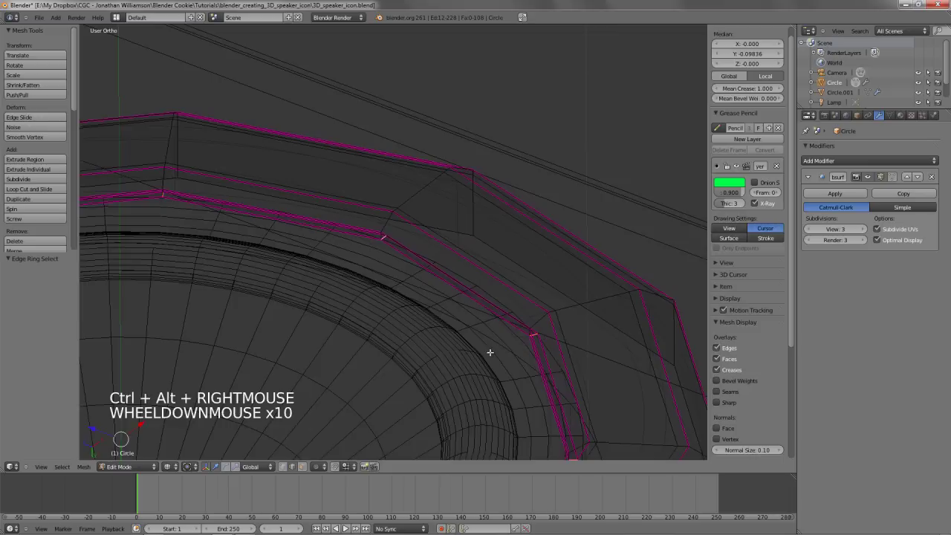
pyautogui.keyDown('shift'); pyautogui.moveTo(489, 353); pyautogui.dragTo(465, 283, button='middle'); pyautogui.keyUp('shift')
pyautogui.scroll(5, 513, 295)
pyautogui.scroll(-2, 413, 319)
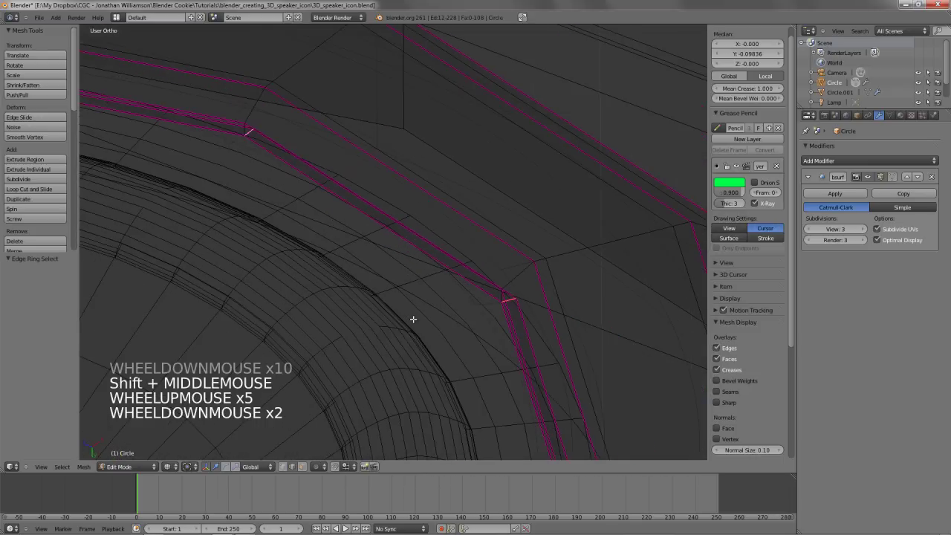
pyautogui.hotkey('shift', 'e')
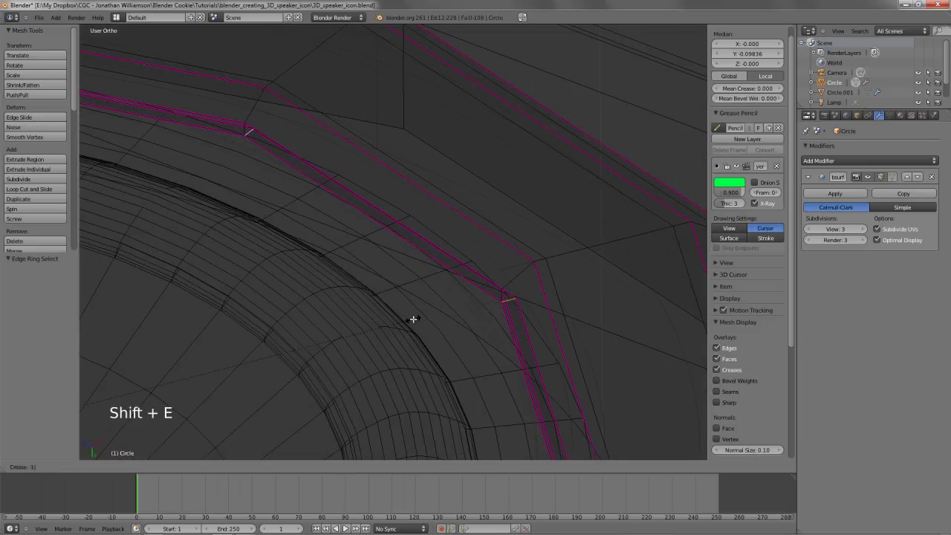
pyautogui.press('z')
pyautogui.press('Tab')
pyautogui.scroll(-10, 414, 320)
pyautogui.press('a')
# Show the whole speaker in front view and save the file over the existing one
pyautogui.moveTo(414, 279)
pyautogui.mouseDown(button='middle')
pyautogui.moveTo(415, 259)
pyautogui.moveTo(478, 332)
pyautogui.moveTo(528, 219)
pyautogui.moveTo(416, 365)
pyautogui.moveTo(220, 223)
pyautogui.moveTo(345, 256)
pyautogui.mouseUp(button='middle')
pyautogui.press('KP_1')
pyautogui.scroll(-4, 297, 271)
pyautogui.keyDown('shift'); pyautogui.moveTo(282, 275); pyautogui.dragTo(384, 249, button='middle'); pyautogui.keyUp('shift')
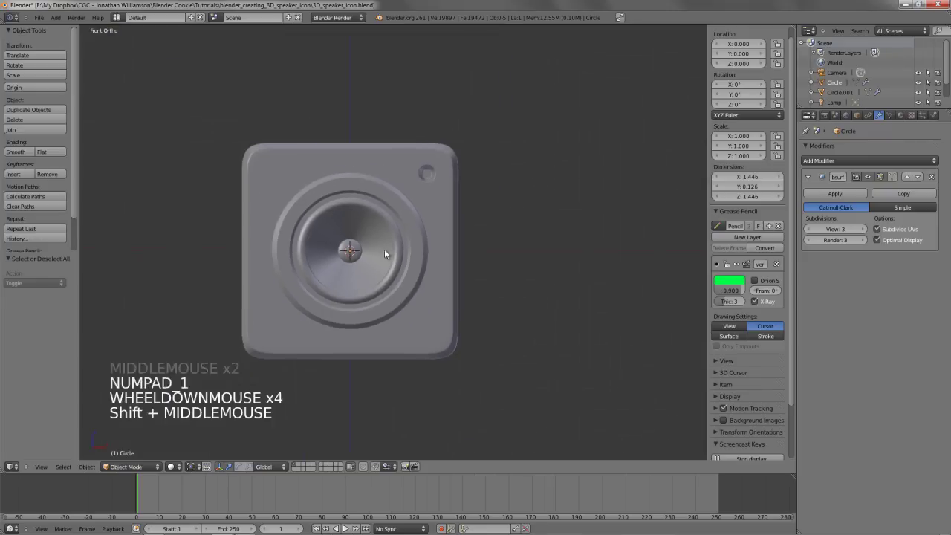
pyautogui.hotkey('ctrl', 'w')
pyautogui.click(385, 253)
# Examine the speaker from the right side and the front in wireframe and solid shading
pyautogui.scroll(3, 431, 286)
pyautogui.press('KP_3')
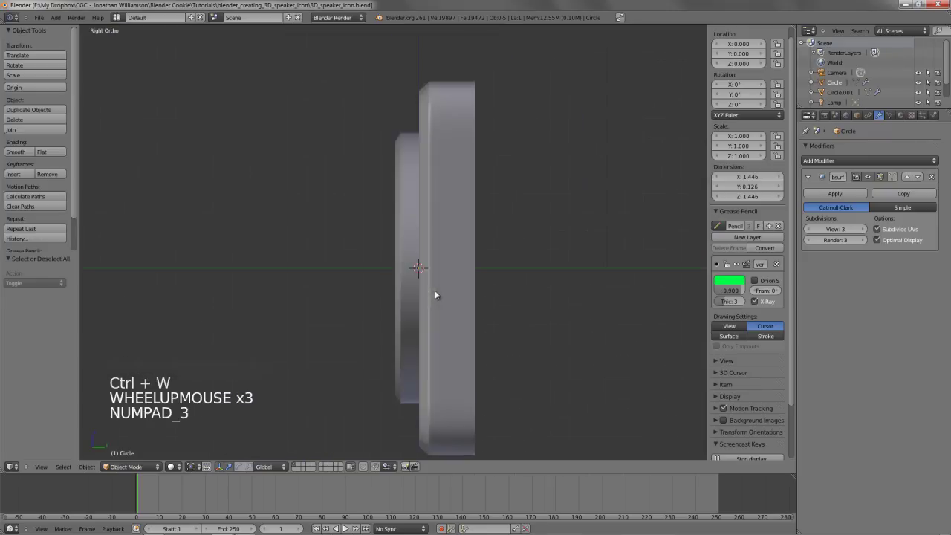
pyautogui.press('z')
pyautogui.press('KP_1')
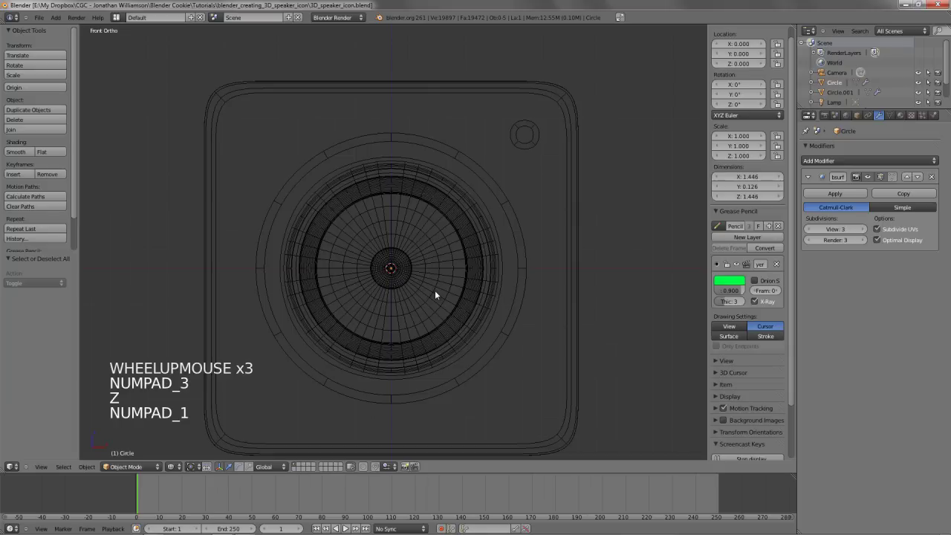
pyautogui.scroll(3, 437, 292)
pyautogui.press('z')
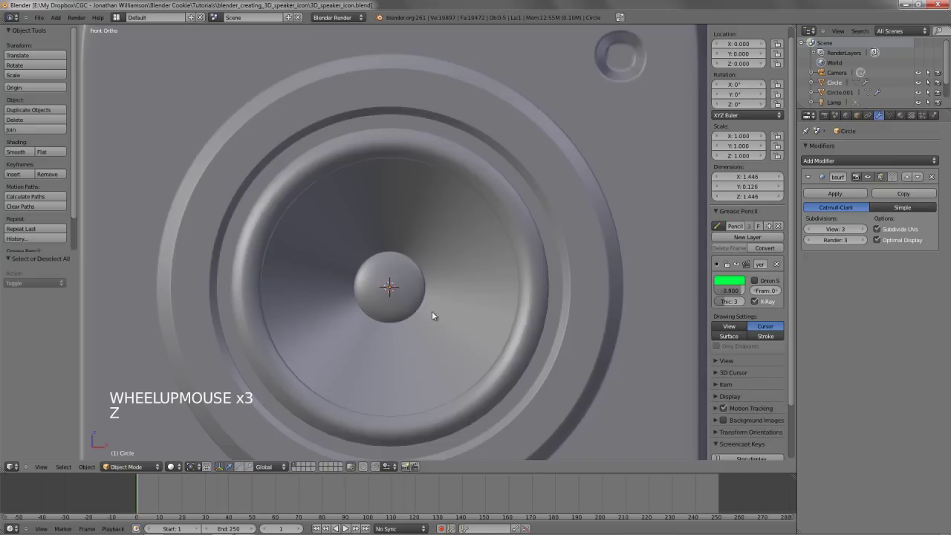
# Sketch a grid of crossing grease pencil strokes over the cap's edge to show a woven pattern, and delete the sketch
pyautogui.keyDown('shift'); pyautogui.moveTo(436, 317); pyautogui.dragTo(435, 272, button='middle'); pyautogui.keyUp('shift')
pyautogui.scroll(2, 436, 272)
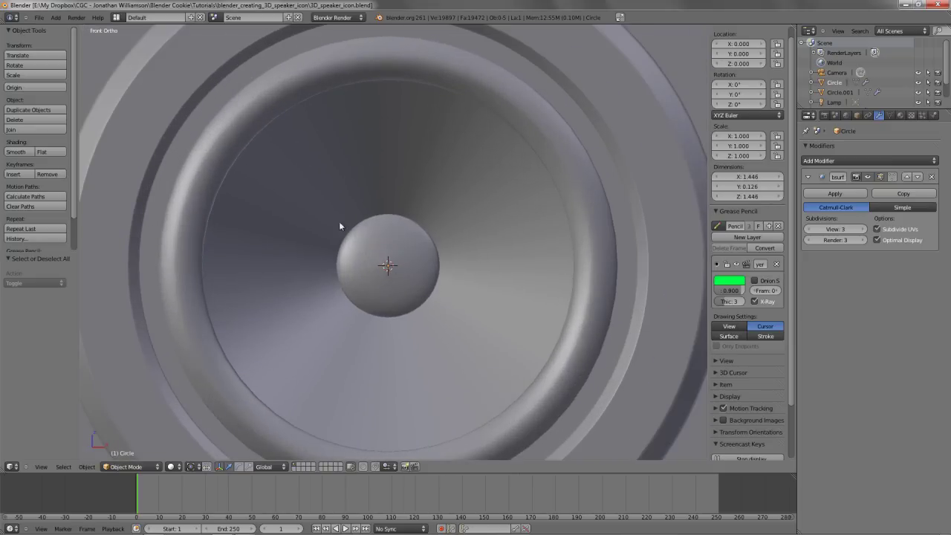
pyautogui.scroll(-3, 431, 252)
pyautogui.keyDown('shift'); pyautogui.moveTo(431, 252); pyautogui.dragTo(421, 261, button='middle'); pyautogui.keyUp('shift')
pyautogui.scroll(3, 405, 263)
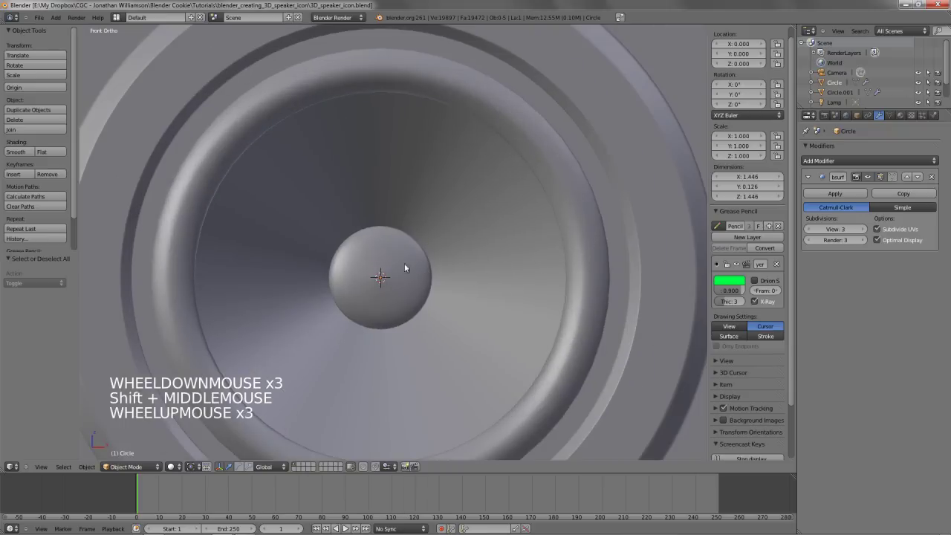
pyautogui.press('d')
pyautogui.click(382, 276)
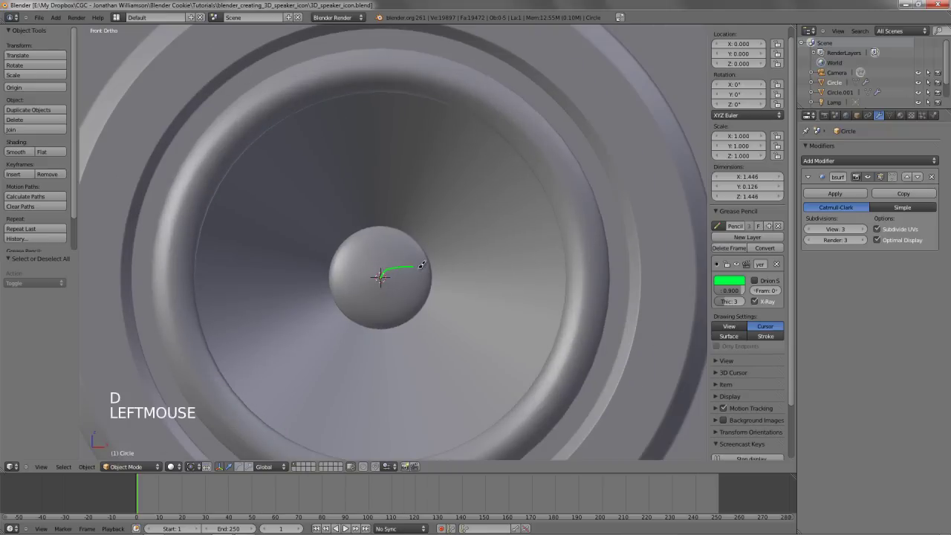
pyautogui.moveTo(382, 251)
pyautogui.mouseDown()
pyautogui.moveTo(395, 241)
pyautogui.moveTo(468, 256)
pyautogui.mouseUp()
pyautogui.moveTo(412, 220); pyautogui.dragTo(413, 290)
pyautogui.moveTo(445, 230); pyautogui.dragTo(440, 289)
pyautogui.press('d')
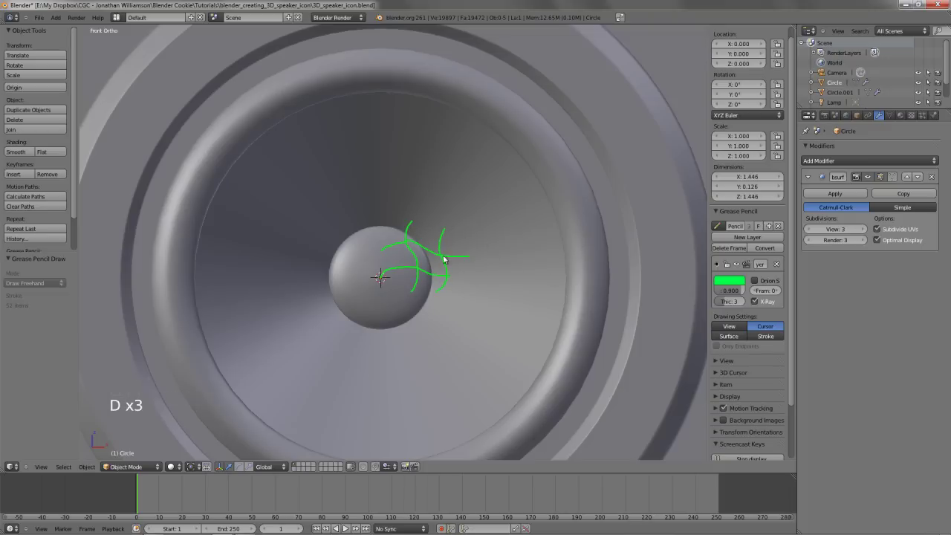
pyautogui.click(738, 249)
# Add a cube at the speaker's centre and show the speaker in wireframe from the front
pyautogui.scroll(2, 484, 299)
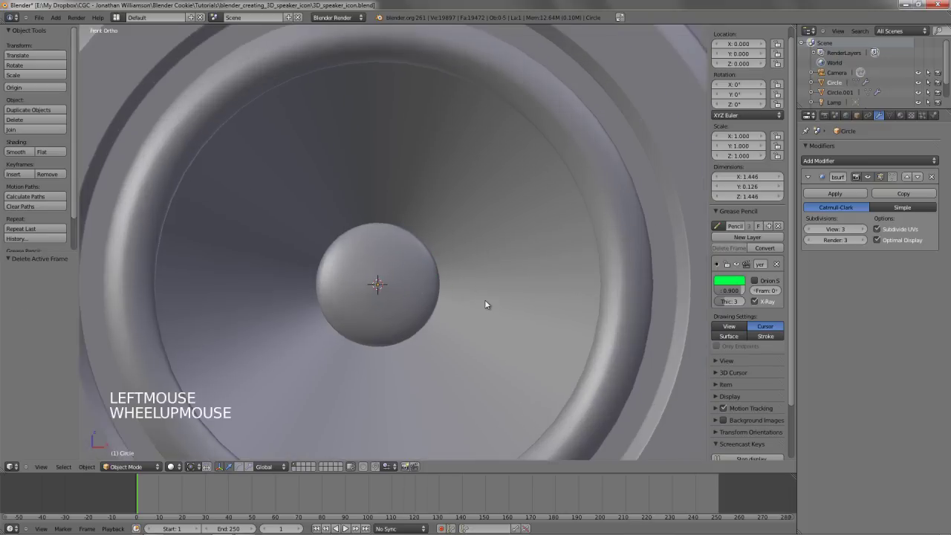
pyautogui.keyDown('shift'); pyautogui.moveTo(397, 306); pyautogui.dragTo(409, 298, button='middle'); pyautogui.keyUp('shift')
pyautogui.hotkey('shift', 'a')
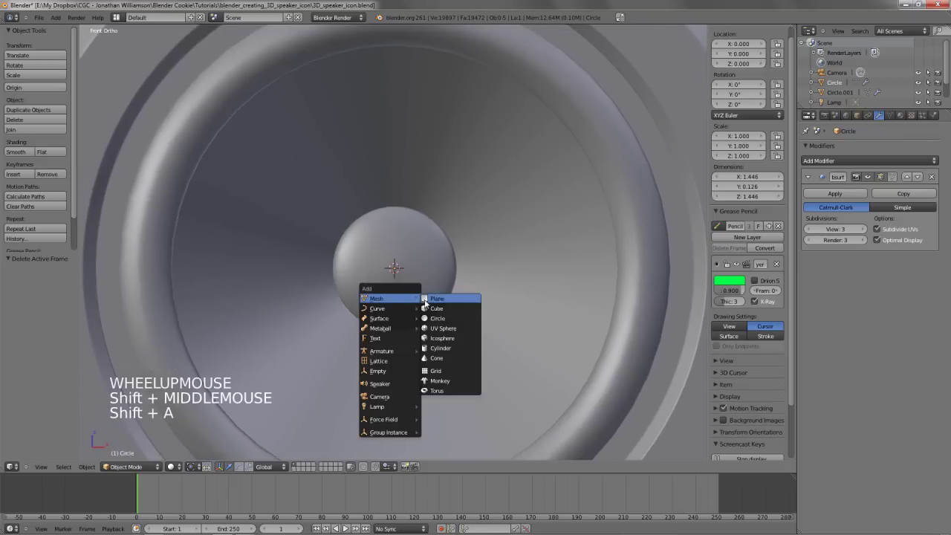
pyautogui.click(429, 308)
pyautogui.scroll(-5, 430, 304)
pyautogui.press('z')
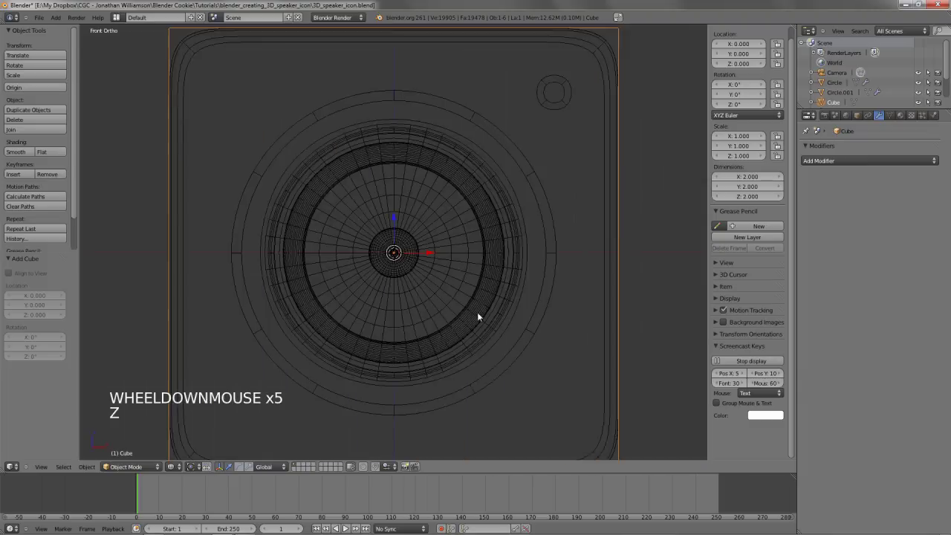
pyautogui.scroll(-6, 565, 320)
pyautogui.scroll(2, 639, 340)
# Scale the whole cube mesh down by about 0.072 and again by about 0.103 to a tiny block at the cap's centre
pyautogui.press('Tab')
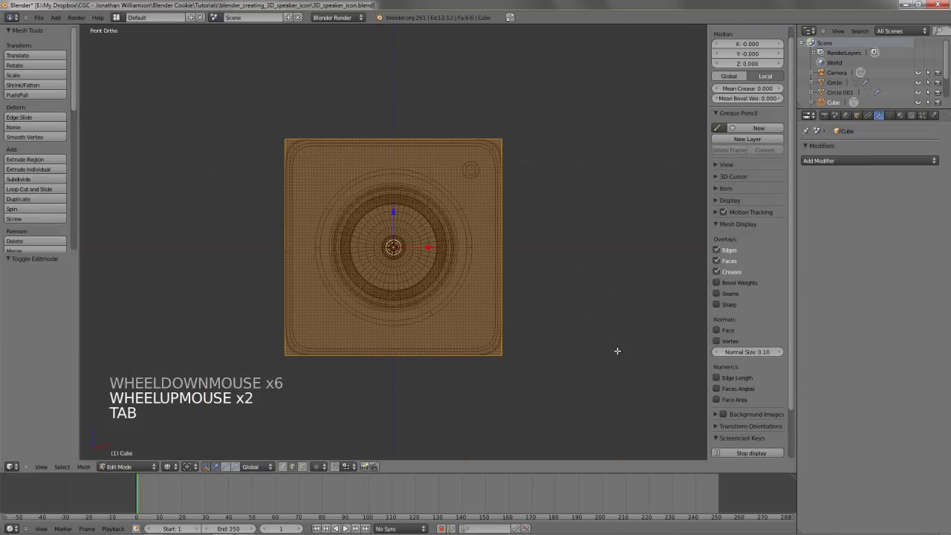
pyautogui.press('s')
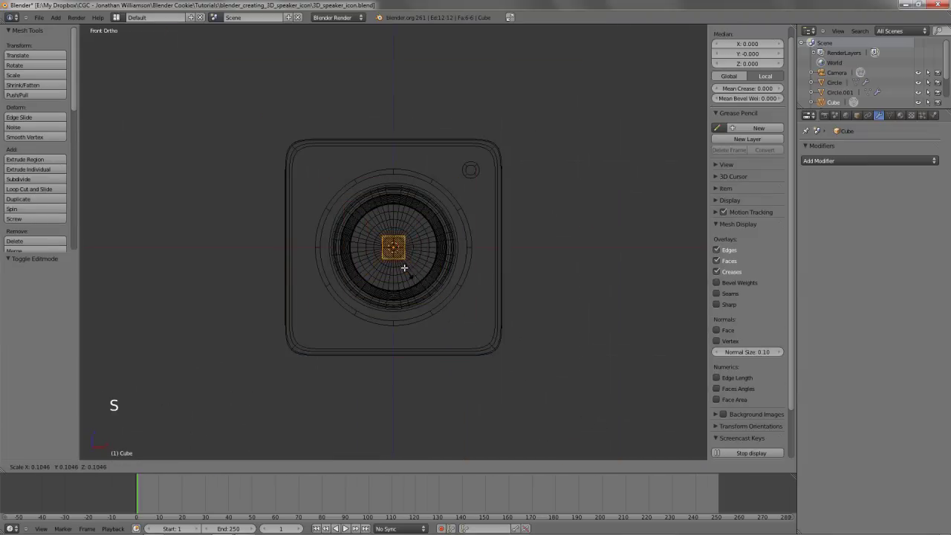
pyautogui.click(401, 261)
pyautogui.scroll(7, 420, 311)
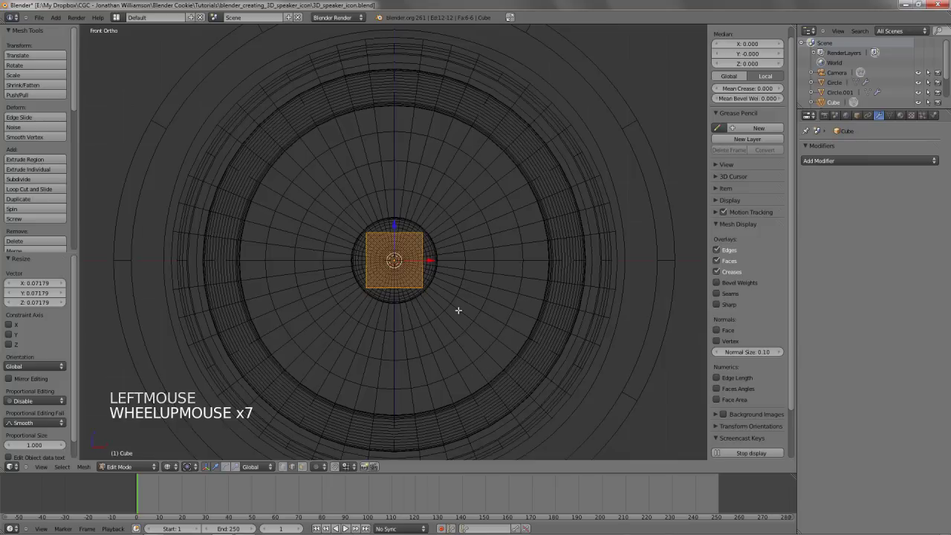
pyautogui.press('s')
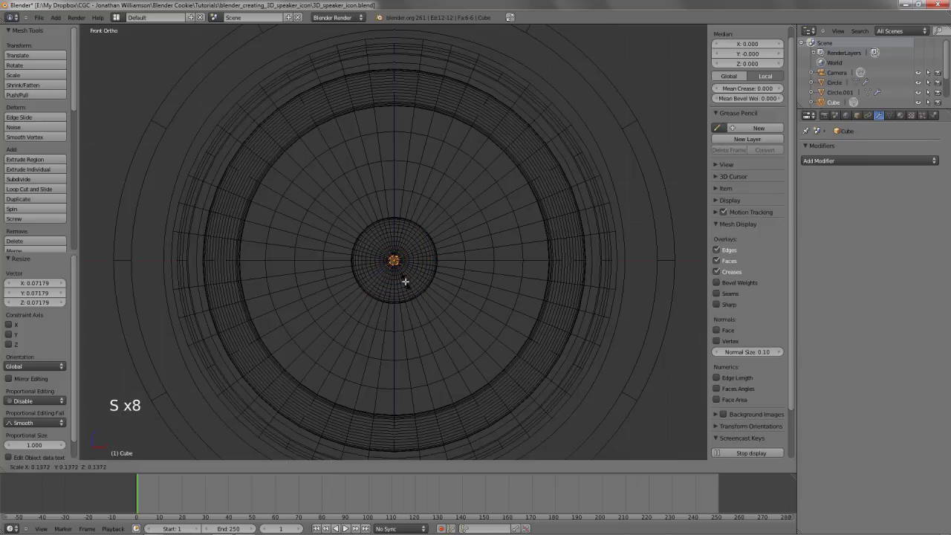
pyautogui.click(404, 276)
pyautogui.scroll(4, 409, 278)
pyautogui.scroll(-6, 424, 282)
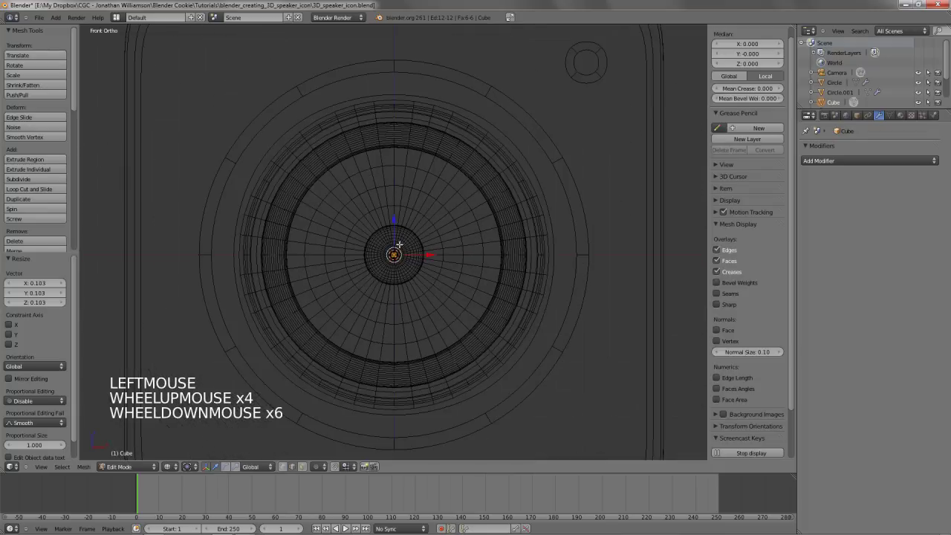
pyautogui.scroll(5, 446, 273)
pyautogui.scroll(4, 400, 321)
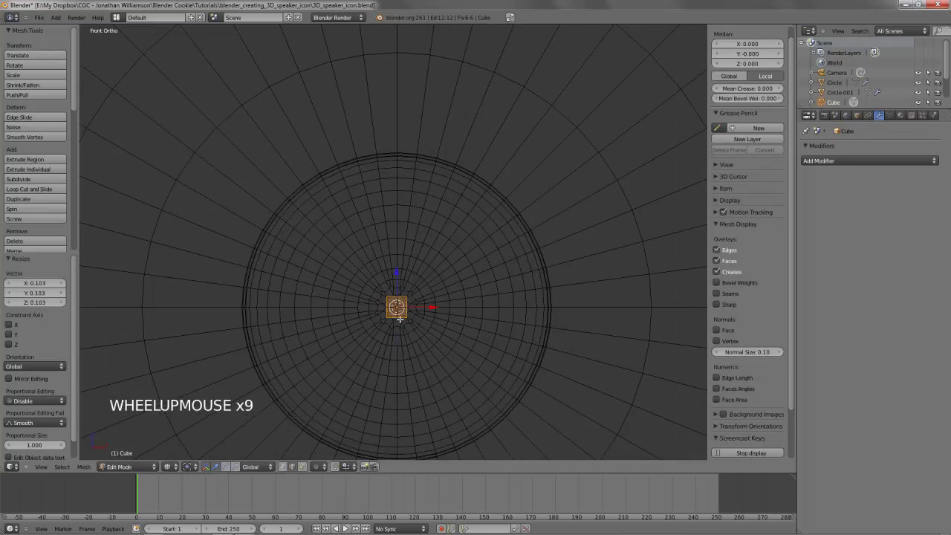
# Move the tiny cube about 0.0075 along X so its side meets the origin, and snap the selection to the grid
pyautogui.press('g')
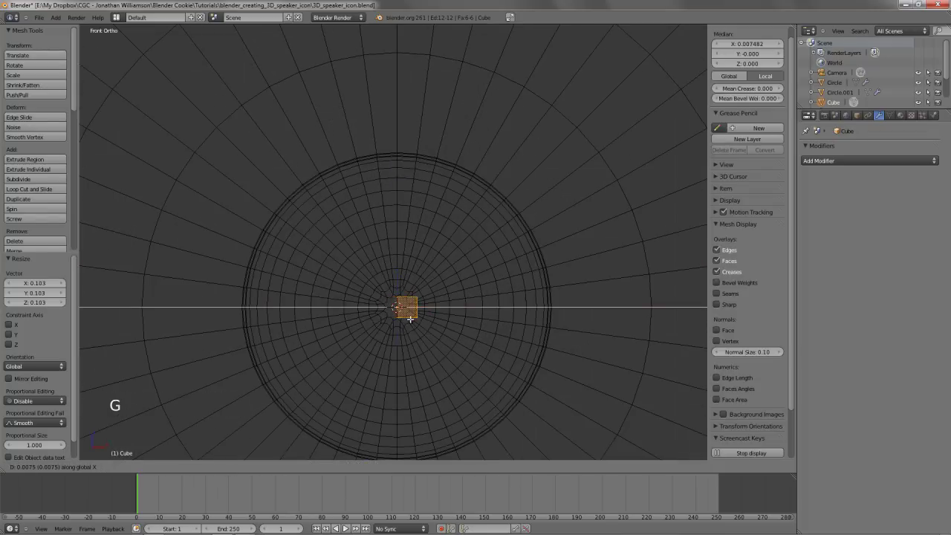
pyautogui.click(410, 319)
pyautogui.scroll(4, 410, 319)
pyautogui.keyDown('shift'); pyautogui.moveTo(409, 298); pyautogui.dragTo(397, 164, button='middle'); pyautogui.keyUp('shift')
pyautogui.scroll(4, 446, 255)
pyautogui.hotkey('shift', 's')
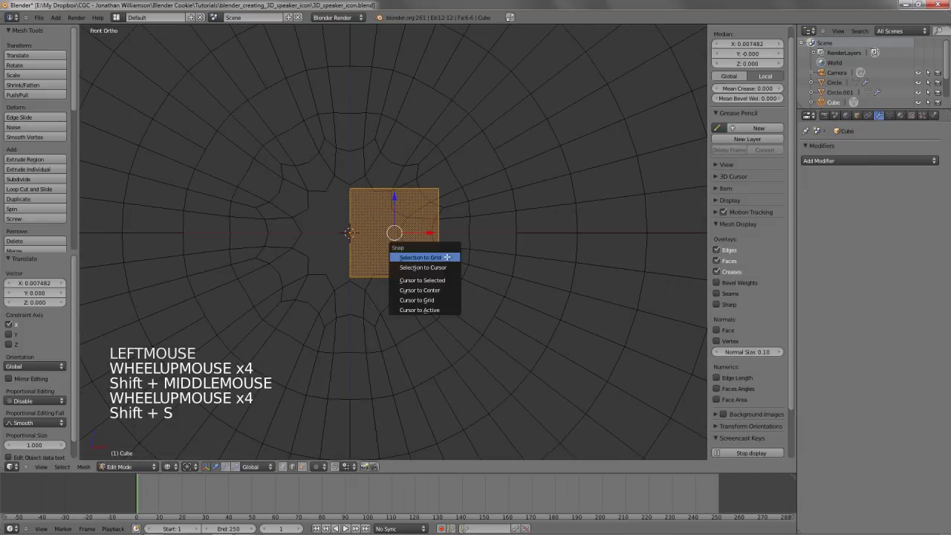
pyautogui.click(446, 256)
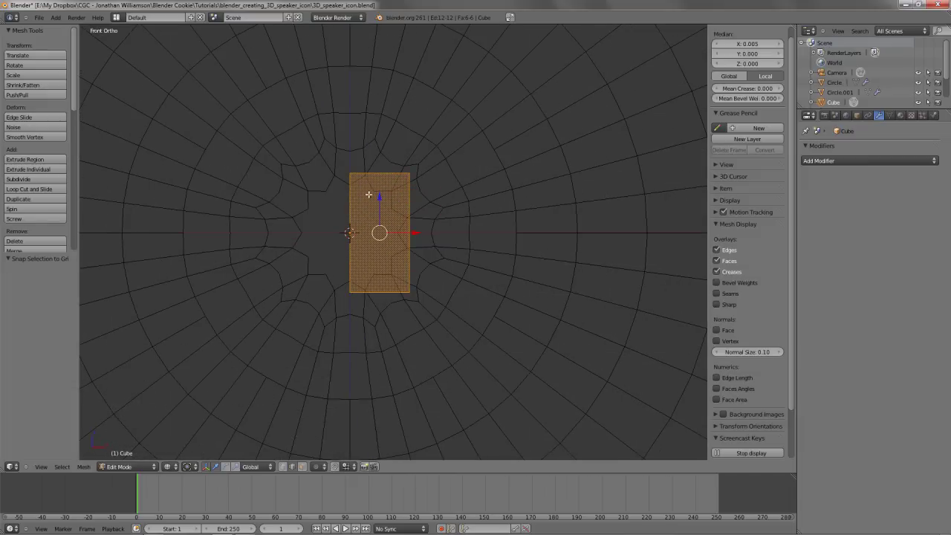
# Select the tiny cube's two opposite end faces across X and delete them to leave an open tube
pyautogui.moveTo(373, 265); pyautogui.dragTo(445, 270, button='middle')
pyautogui.hotkey('ctrl', 'Tab')
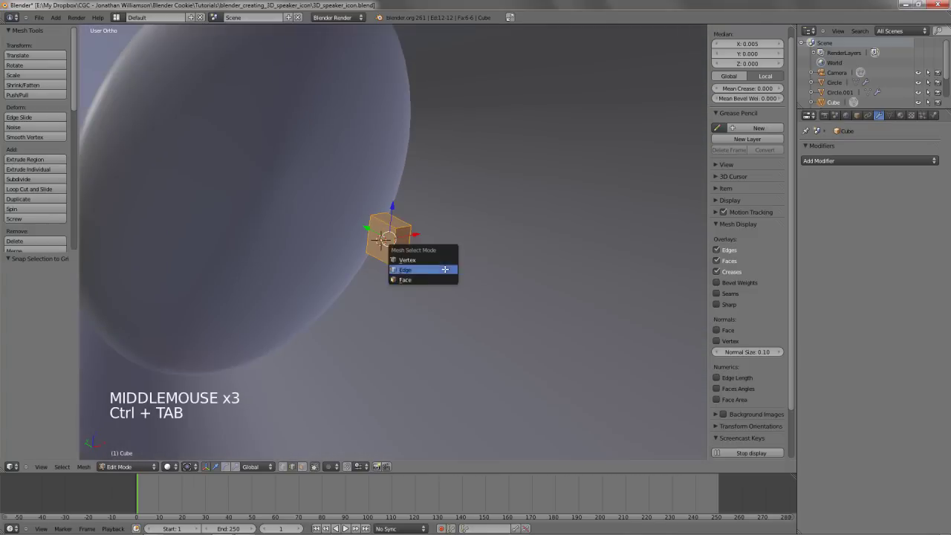
pyautogui.click(424, 279)
pyautogui.rightClick(388, 239)
pyautogui.moveTo(388, 239)
pyautogui.mouseDown(button='middle')
pyautogui.moveTo(405, 236)
pyautogui.moveTo(396, 235)
pyautogui.mouseUp(button='middle')
pyautogui.keyDown('shift'); pyautogui.rightClick(396, 236); pyautogui.keyUp('shift')
pyautogui.press('x')
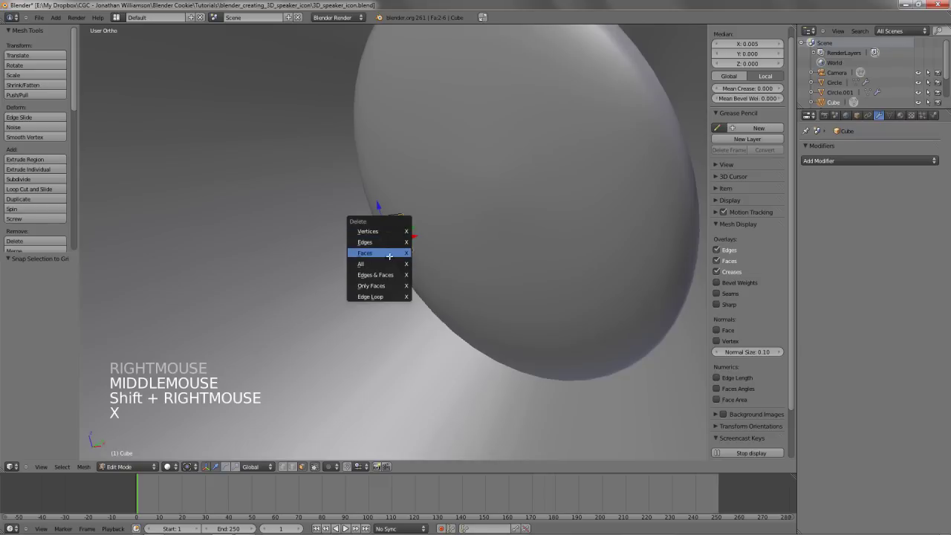
pyautogui.click(389, 254)
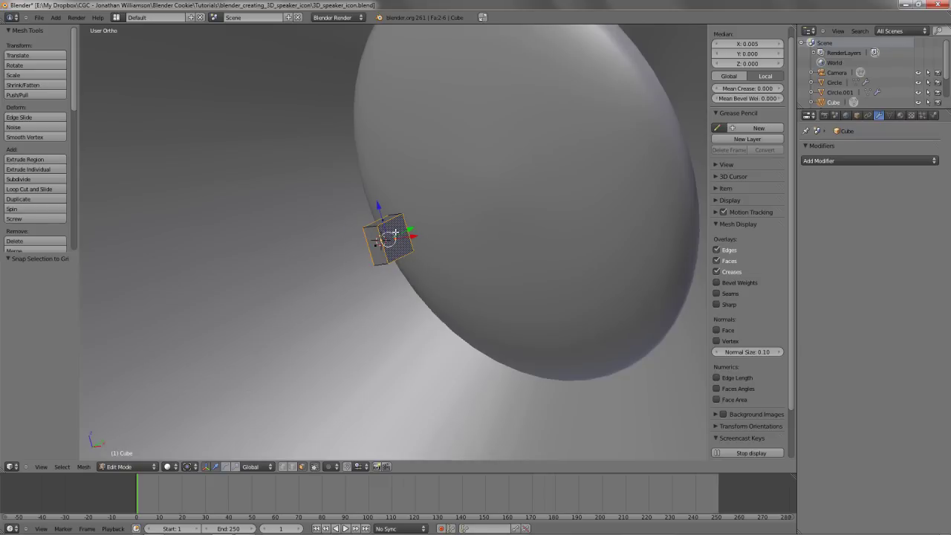
pyautogui.press('x')
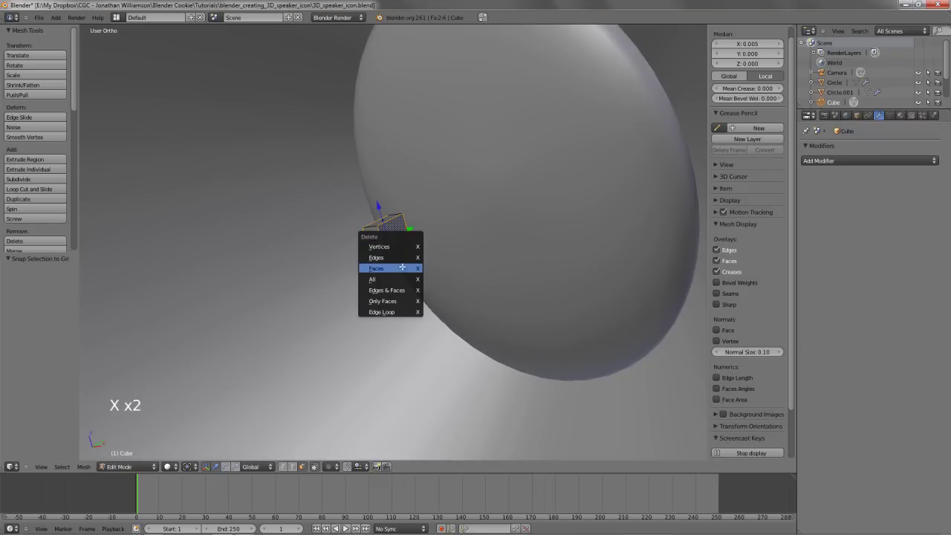
pyautogui.click(402, 268)
# Move the open end's edge loop away from the origin along X so the tube is 0.1 long, and leave mesh editing
pyautogui.hotkey('ctrl', 'Tab')
pyautogui.click(400, 248)
pyautogui.keyDown('alt'); pyautogui.rightClick(382, 251); pyautogui.keyUp('alt')
pyautogui.press('KP_1')
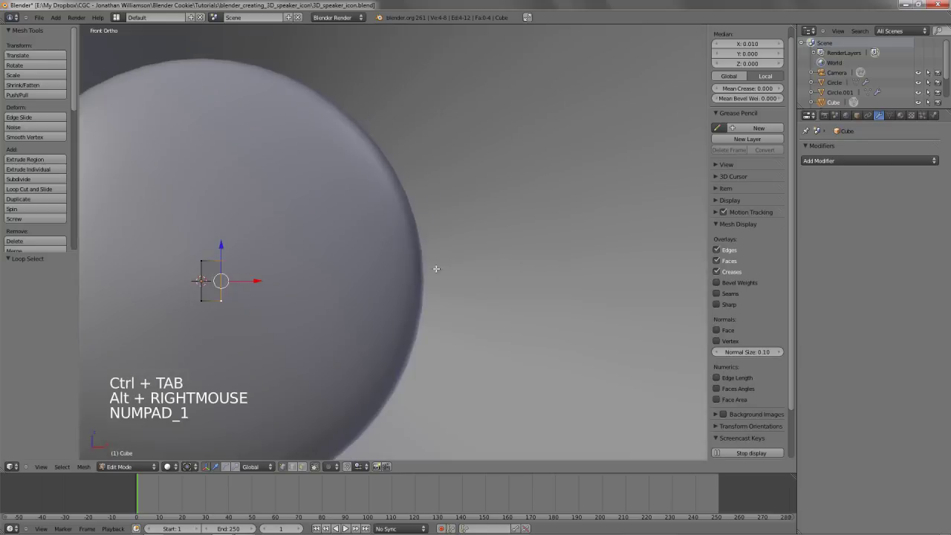
pyautogui.scroll(-3, 362, 283)
pyautogui.scroll(2, 361, 283)
pyautogui.press('z')
pyautogui.scroll(-4, 352, 279)
pyautogui.scroll(-6, 352, 279)
pyautogui.scroll(4, 382, 283)
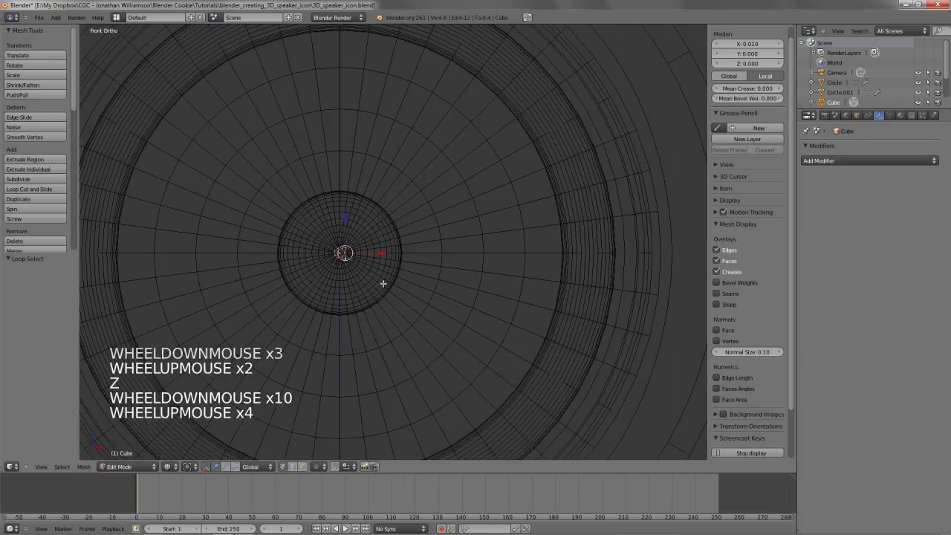
pyautogui.press('g')
pyautogui.keyDown('ctrl'); pyautogui.click(378, 295); pyautogui.keyUp('ctrl')
pyautogui.press('z')
pyautogui.scroll(-4, 378, 296)
pyautogui.scroll(-3, 378, 296)
pyautogui.press('Tab')
pyautogui.scroll(4, 378, 294)
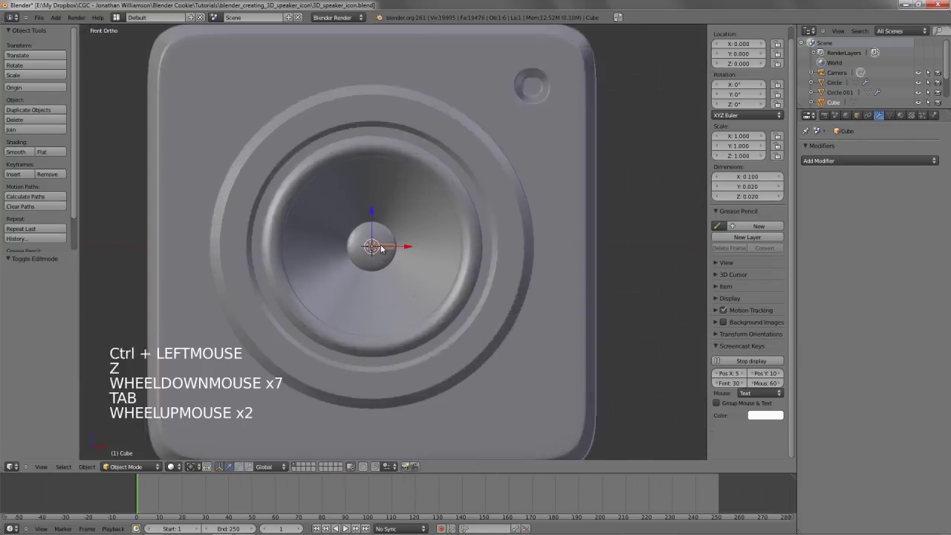
pyautogui.moveTo(383, 290); pyautogui.dragTo(405, 267, button='middle')
pyautogui.scroll(6, 390, 256)
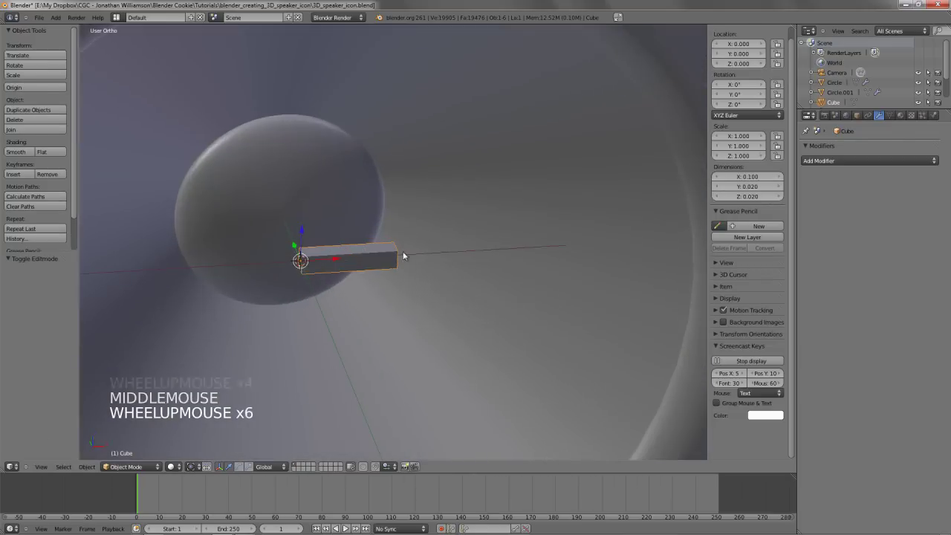
# Cut two evenly spaced edge loops across the length of the small tube in front view
pyautogui.press('KP_1')
pyautogui.press('Tab')
pyautogui.scroll(3, 365, 291)
pyautogui.press('z')
pyautogui.press('a')
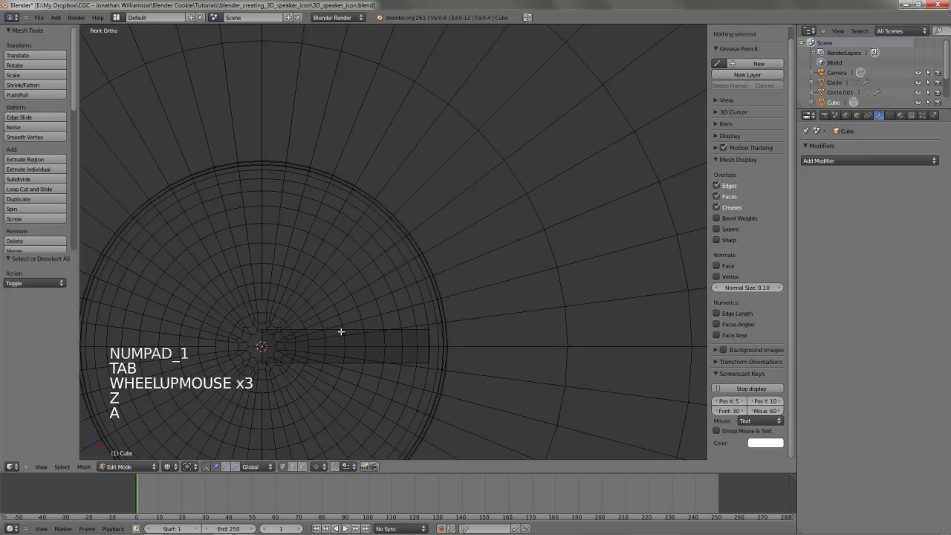
pyautogui.hotkey('ctrl', 'r')
pyautogui.click(342, 333)
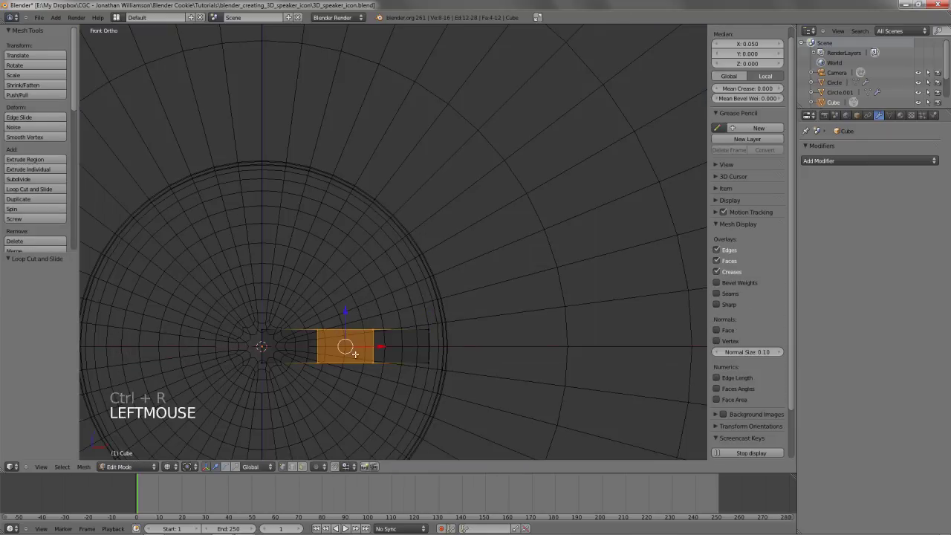
# Try to raise the tube's middle section 0.02 along Z, and undo the move
pyautogui.press('g')
pyautogui.click(361, 315)
pyautogui.press('z')
pyautogui.press('a')
pyautogui.press('a')
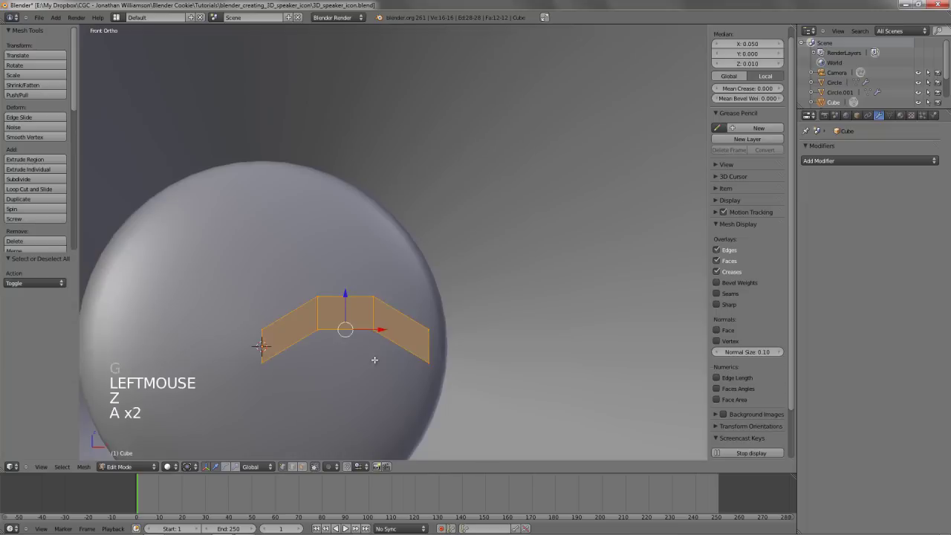
pyautogui.scroll(-5, 376, 334)
pyautogui.scroll(4, 375, 330)
pyautogui.hotkey('ctrl', 'z')
pyautogui.hotkey('ctrl', 'z')
pyautogui.hotkey('ctrl', 'z')
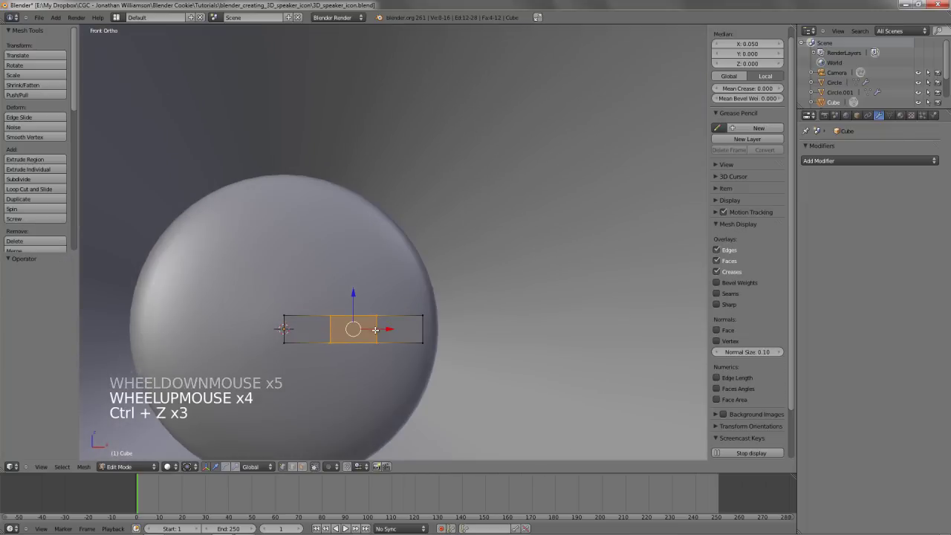
# Move the tube's middle section -0.02 along Y in top view with grid snapping, and select the whole mesh
pyautogui.press('KP_7')
pyautogui.press('z')
pyautogui.press('g')
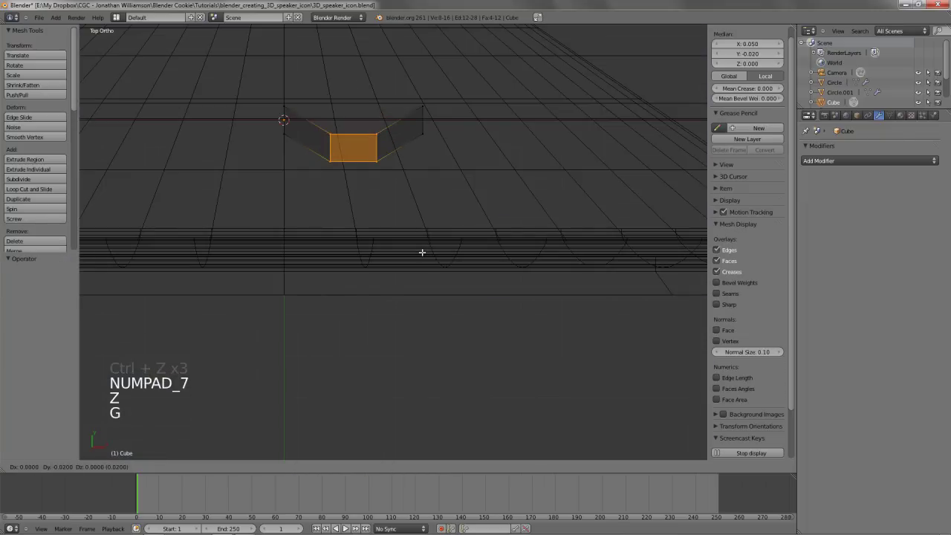
pyautogui.keyDown('ctrl'); pyautogui.click(421, 252); pyautogui.keyUp('ctrl')
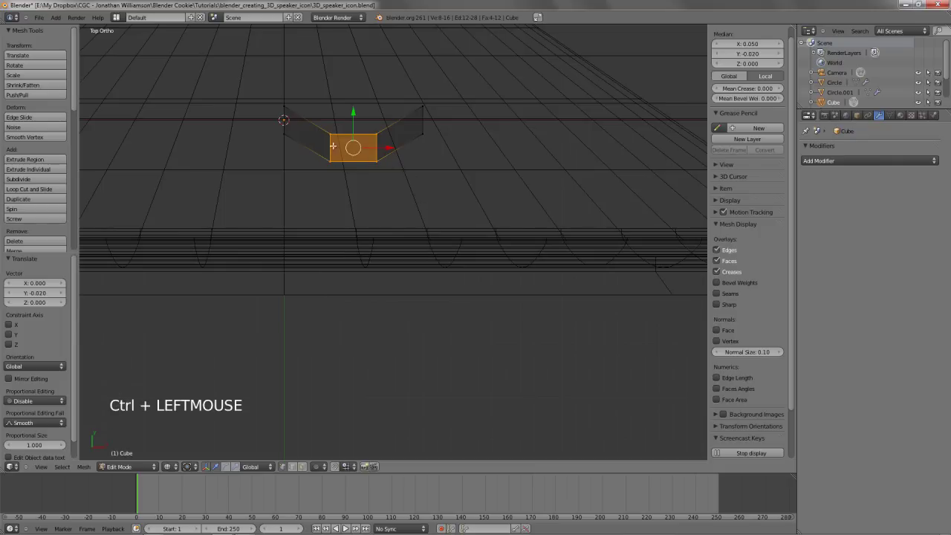
pyautogui.press('a')
pyautogui.press('a')
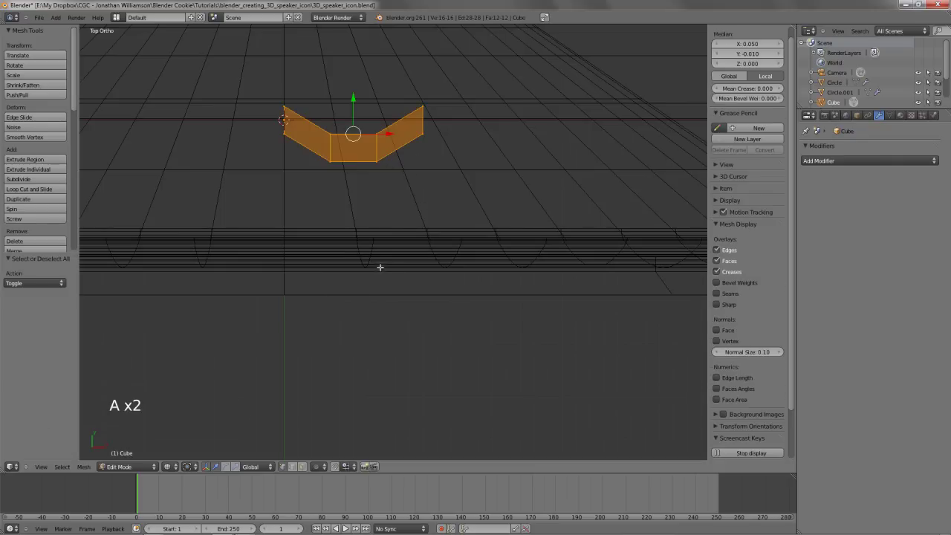
# Add an Array modifier to the bent strip, showing it in solid shading
pyautogui.press('KP_1')
pyautogui.moveTo(376, 262)
pyautogui.keyDown('shift'); pyautogui.mouseDown(button='middle')
pyautogui.moveTo(369, 217)
pyautogui.moveTo(395, 344)
pyautogui.moveTo(327, 274)
pyautogui.mouseUp(button='middle'); pyautogui.keyUp('shift')
pyautogui.press('z')
pyautogui.scroll(-3, 341, 216)
pyautogui.moveTo(458, 247); pyautogui.dragTo(414, 284, button='middle')
pyautogui.scroll(2, 414, 286)
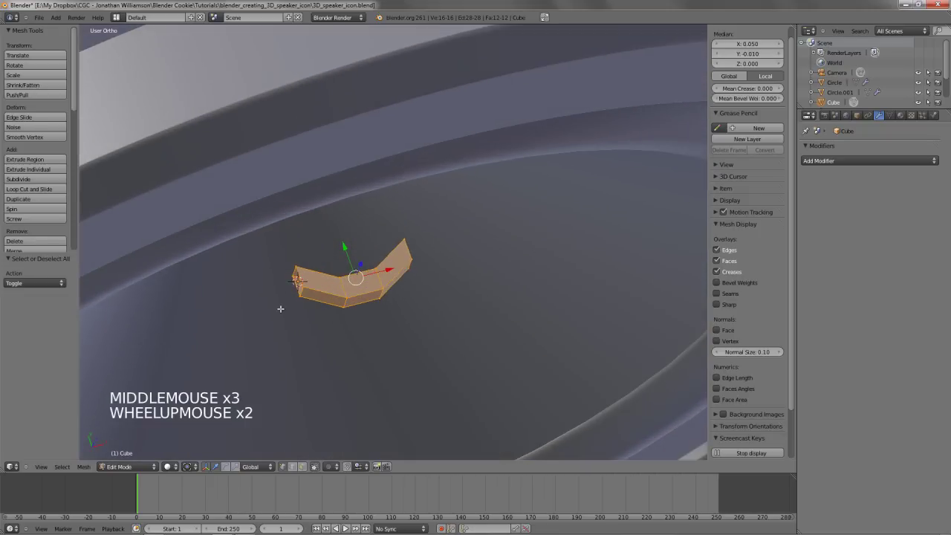
pyautogui.moveTo(229, 346); pyautogui.dragTo(445, 306, button='middle')
pyautogui.click(843, 160)
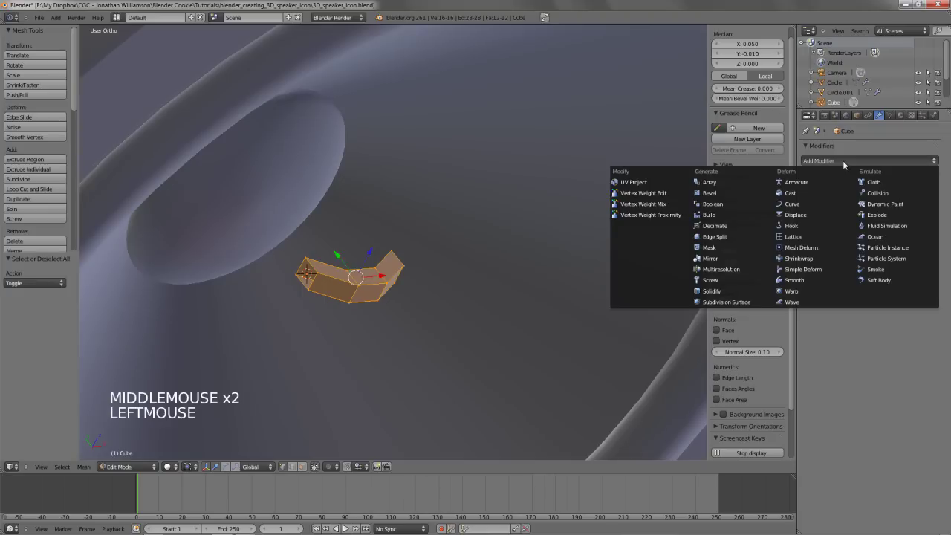
pyautogui.click(722, 185)
pyautogui.moveTo(586, 259); pyautogui.dragTo(352, 295, button='middle')
# Sketch two interlacing wave curves over the arrayed strips with the Grease Pencil, and delete the sketch
pyautogui.press('d')
pyautogui.press('d')
pyautogui.press('d')
pyautogui.moveTo(296, 260); pyautogui.dragTo(328, 285)
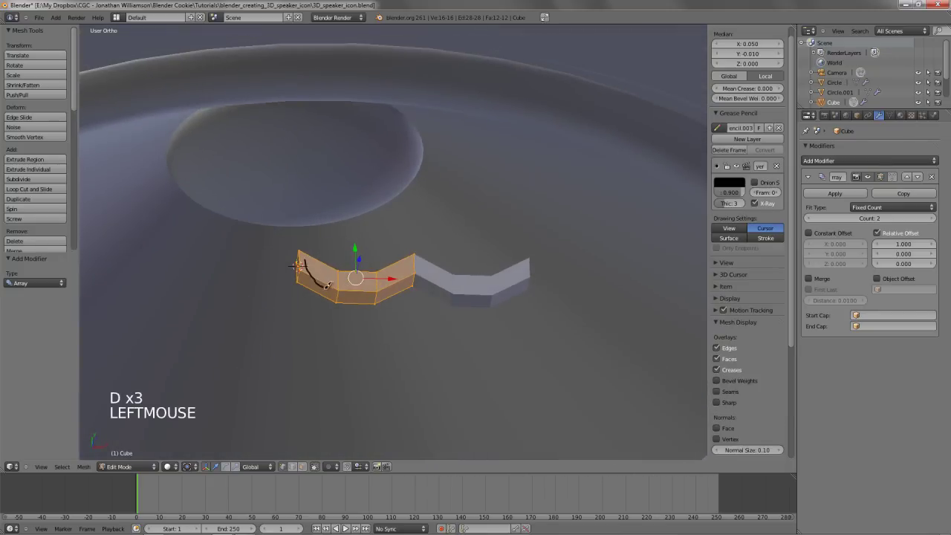
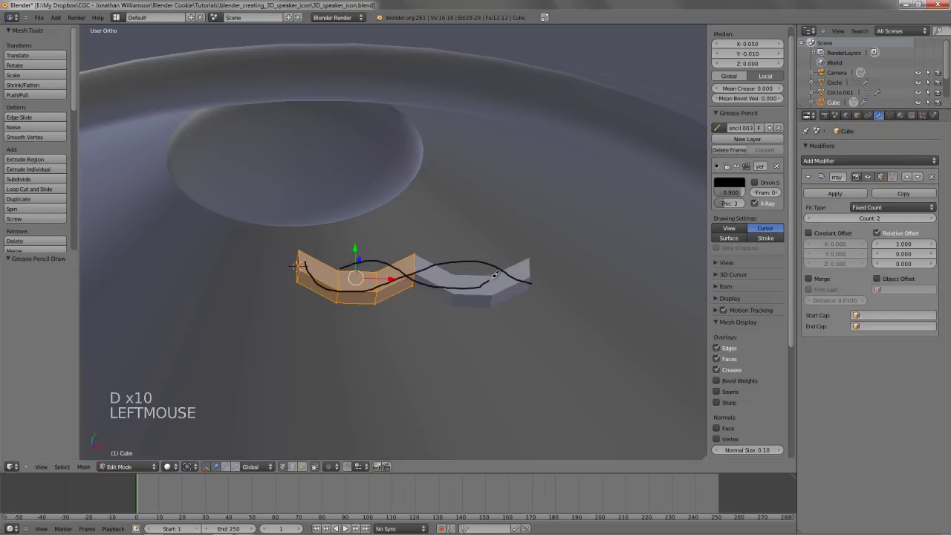
pyautogui.moveTo(495, 275); pyautogui.dragTo(510, 264)
pyautogui.press('d')
pyautogui.press('d')
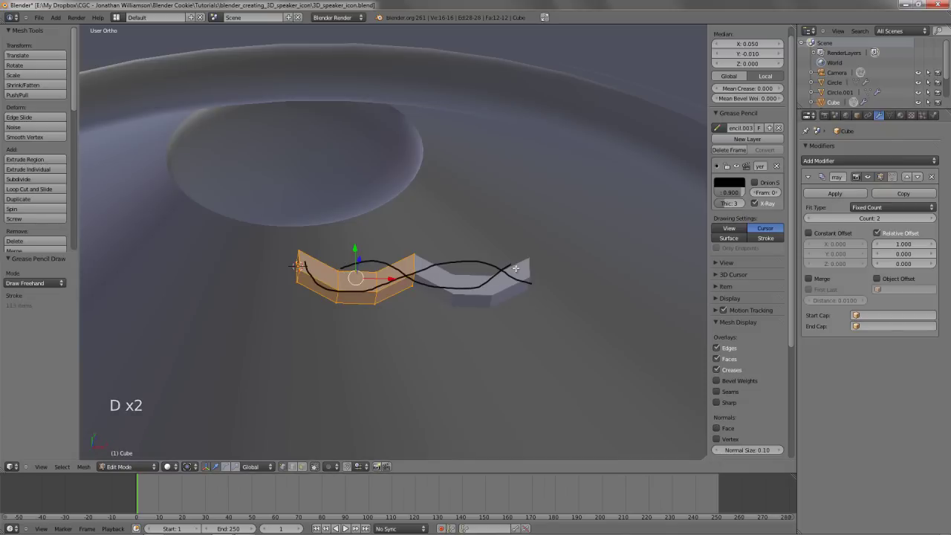
pyautogui.click(741, 151)
# Duplicate the bent strip's mesh about 0.109 along X in top view
pyautogui.moveTo(388, 223)
pyautogui.mouseDown(button='middle')
pyautogui.moveTo(371, 251)
pyautogui.moveTo(374, 295)
pyautogui.mouseUp(button='middle')
pyautogui.press('KP_7')
pyautogui.press('z')
pyautogui.hotkey('shift', 'd')
pyautogui.hotkey('shift', 'd')
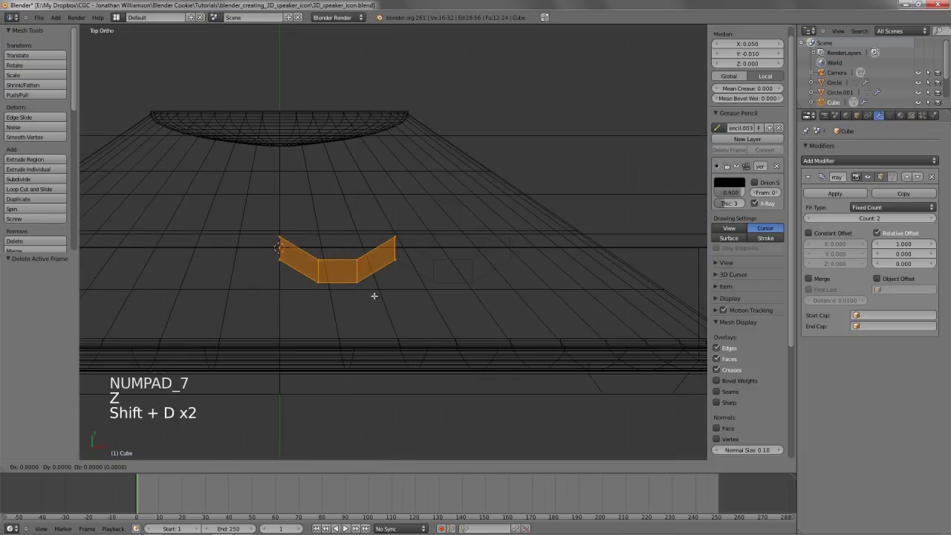
pyautogui.click(501, 284)
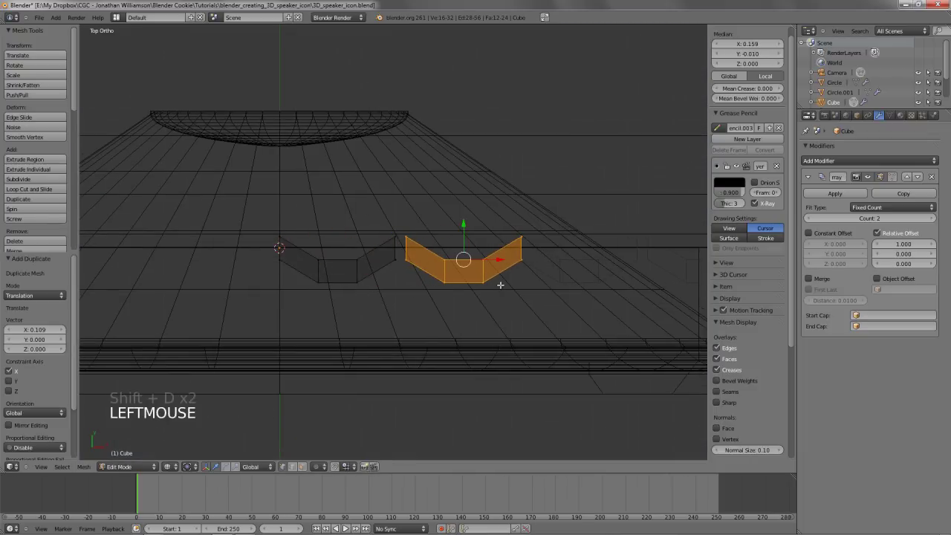
# Flip the duplicated strip by scaling it -1 along Y
pyautogui.press('s')
pyautogui.press('y')
pyautogui.press('-')
pyautogui.press('1')
pyautogui.press('Return')
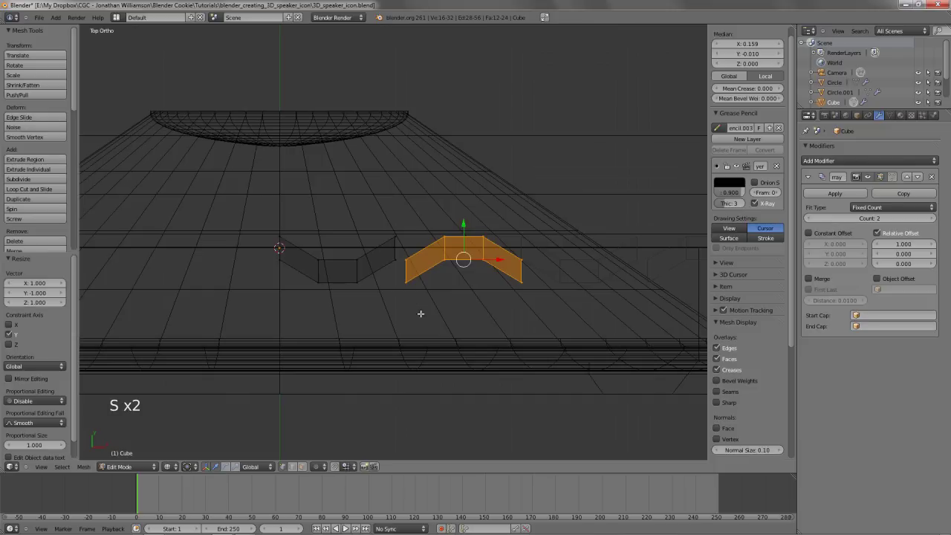
# Change snapping to Vertex and snap the flipped strip onto the free end of the original strip
pyautogui.hotkey('ctrl', 'shift', 'Tab')
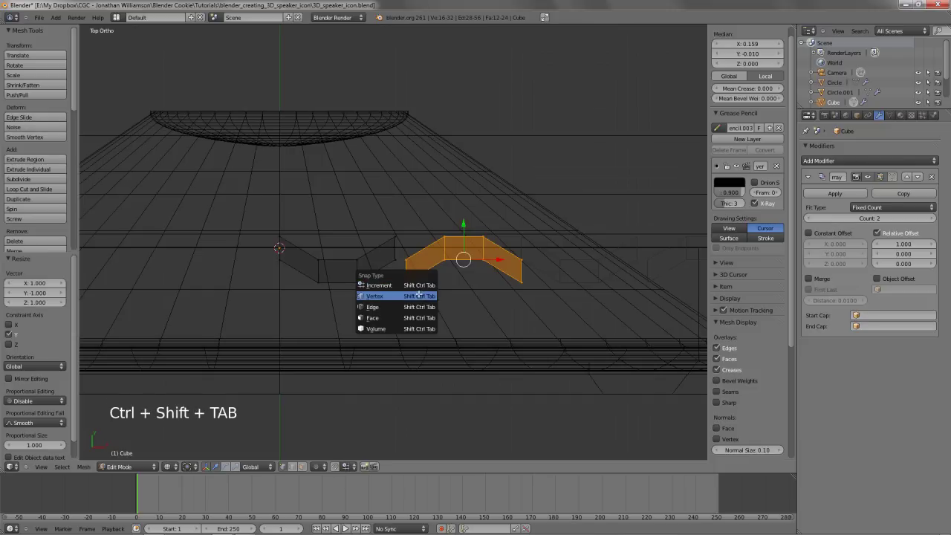
pyautogui.click(419, 295)
pyautogui.press('g')
pyautogui.click(399, 235)
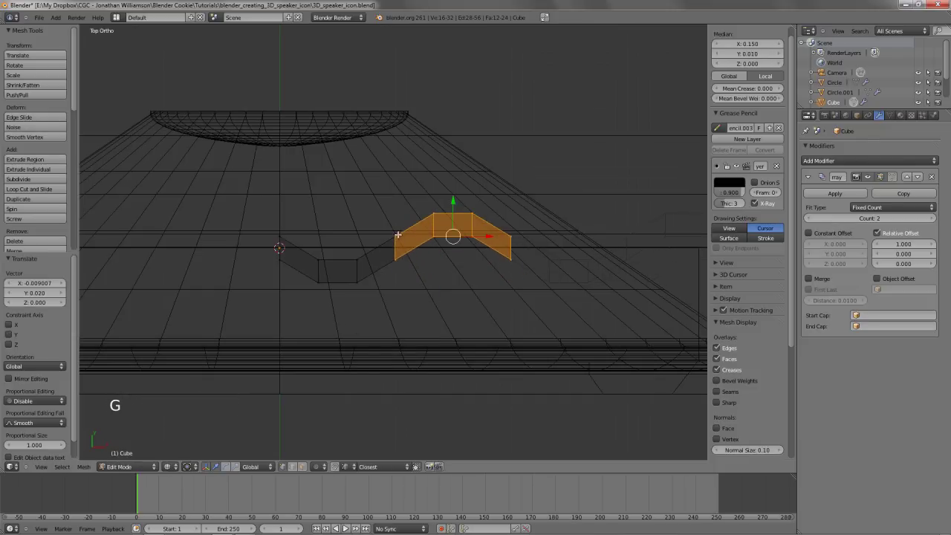
# Select the whole strip mesh and merge its overlapping vertices with Remove Doubles
pyautogui.moveTo(398, 235)
pyautogui.mouseDown(button='middle')
pyautogui.moveTo(389, 255)
pyautogui.moveTo(418, 265)
pyautogui.mouseUp(button='middle')
pyautogui.press('z')
pyautogui.press('a')
pyautogui.press('a')
pyautogui.press('w')
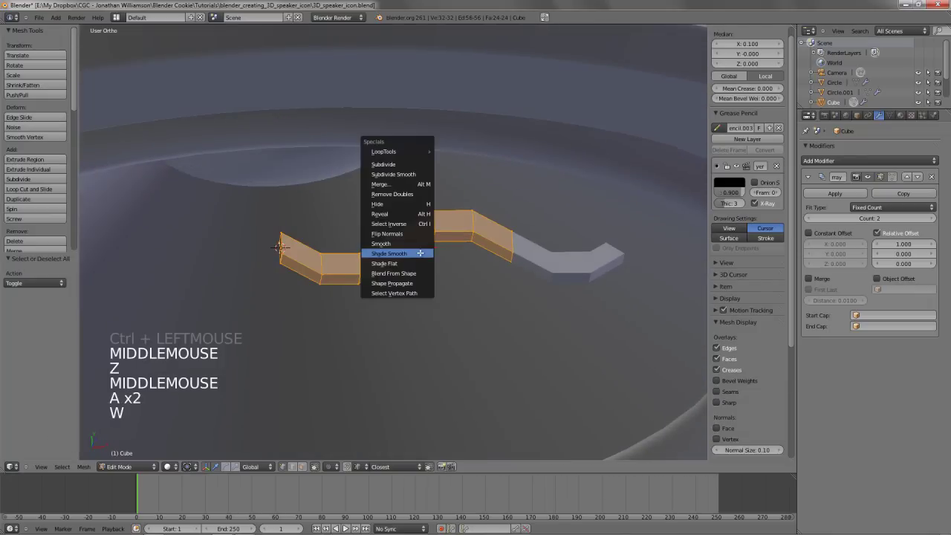
pyautogui.click(413, 194)
# Add a Subdivision Surface modifier to the strip and place it above the Array modifier
pyautogui.moveTo(413, 194); pyautogui.dragTo(443, 279, button='middle')
pyautogui.press('z')
pyautogui.scroll(-3, 349, 238)
pyautogui.keyDown('shift'); pyautogui.moveTo(464, 247); pyautogui.dragTo(424, 272, button='middle'); pyautogui.keyUp('shift')
pyautogui.scroll(4, 424, 272)
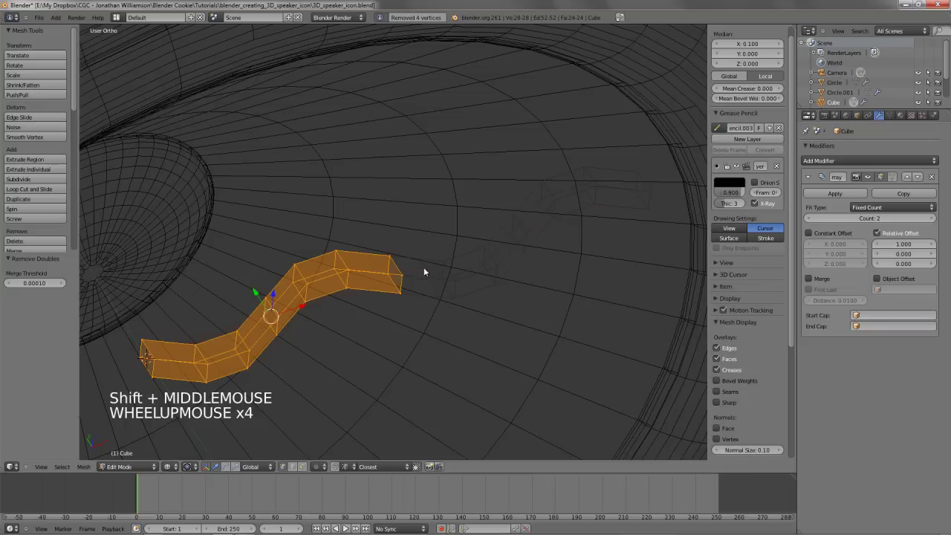
pyautogui.click(840, 162)
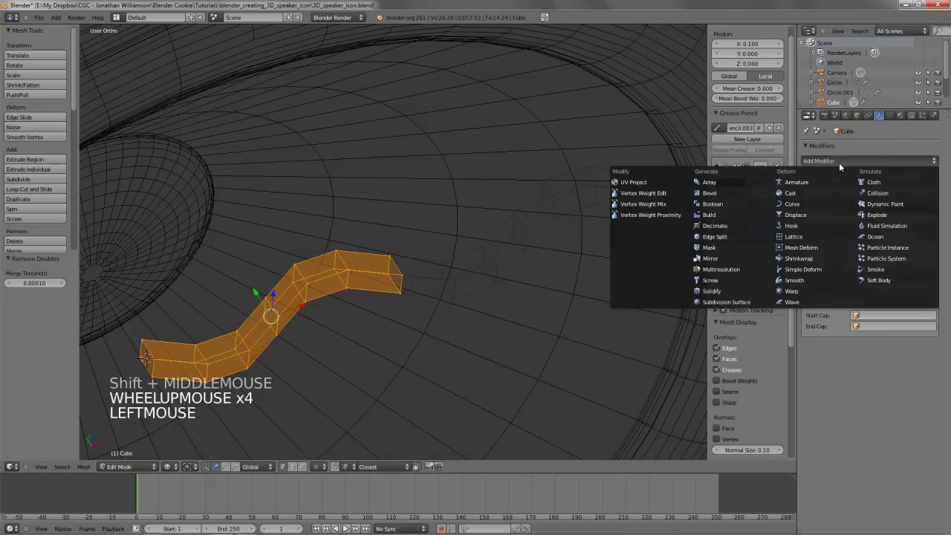
pyautogui.click(721, 302)
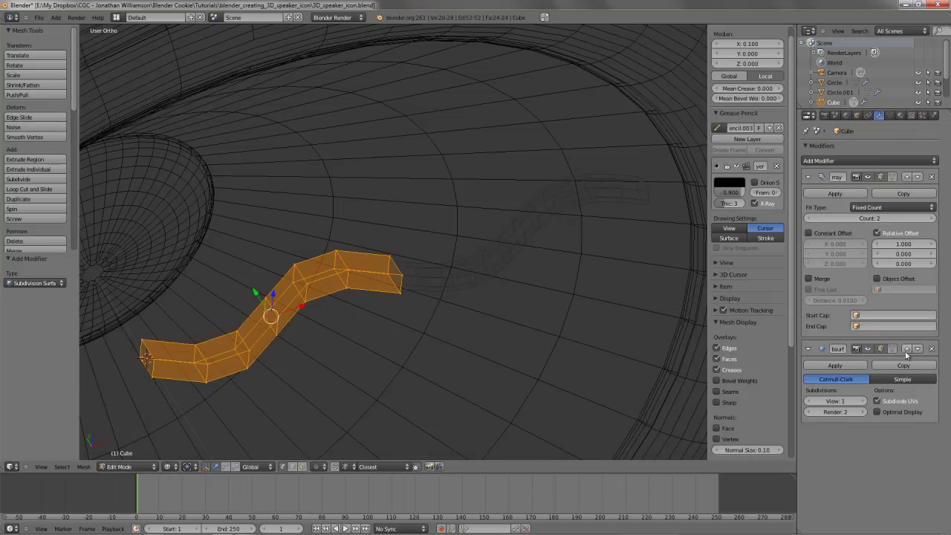
pyautogui.click(906, 348)
# Apply smooth shading to the strip's faces in solid view
pyautogui.press('z')
pyautogui.scroll(-3, 491, 335)
pyautogui.moveTo(490, 335)
pyautogui.mouseDown(button='middle')
pyautogui.moveTo(410, 318)
pyautogui.moveTo(382, 278)
pyautogui.mouseUp(button='middle')
pyautogui.scroll(3, 382, 277)
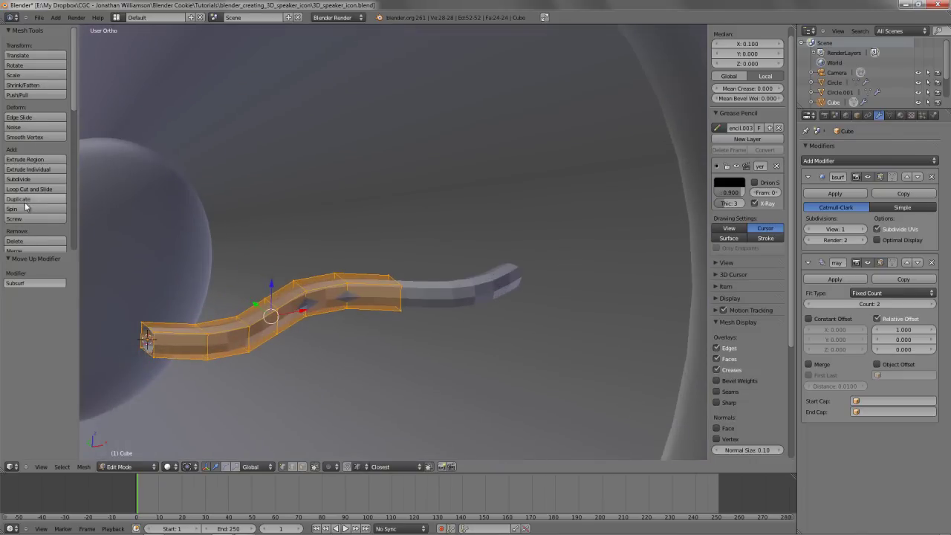
pyautogui.scroll(-9, 26, 208)
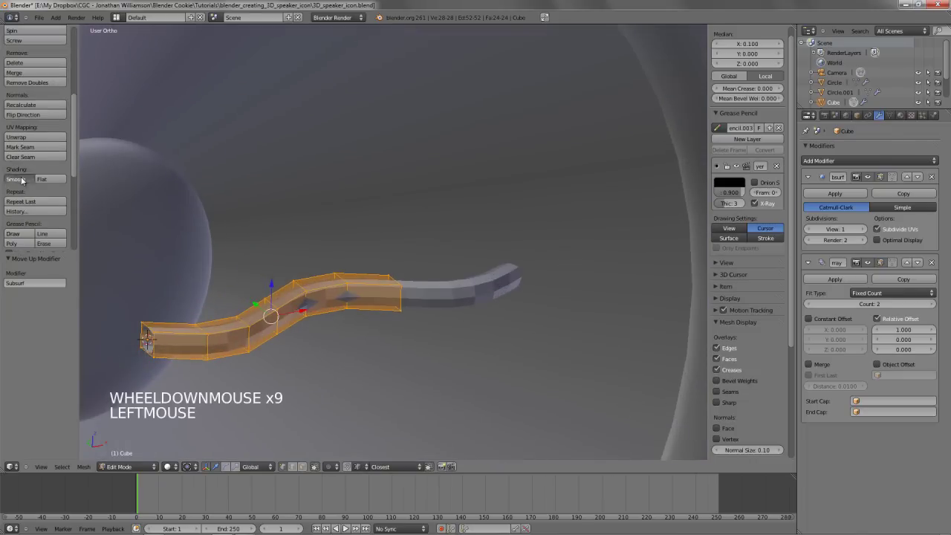
pyautogui.click(22, 181)
# Recalculate the strip mesh's normals and return to Object Mode
pyautogui.press('Tab')
pyautogui.scroll(-5, 454, 201)
pyautogui.moveTo(454, 201); pyautogui.dragTo(435, 283, button='middle')
pyautogui.press('Tab')
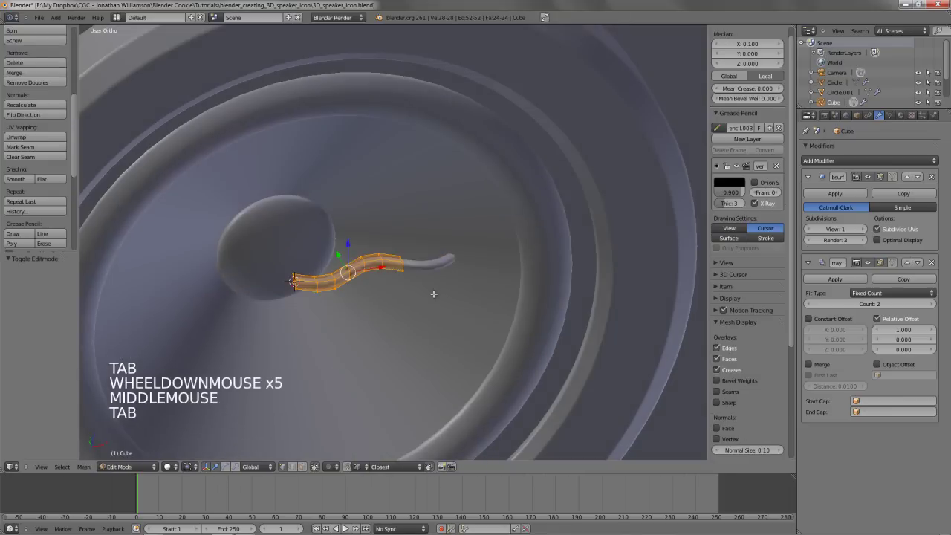
pyautogui.scroll(4, 388, 307)
pyautogui.press('Tab')
# Copy the Array modifier and change the copy from relative offset to constant offset
pyautogui.scroll(-5, 387, 307)
pyautogui.moveTo(387, 307); pyautogui.dragTo(399, 292, button='middle')
pyautogui.press('z')
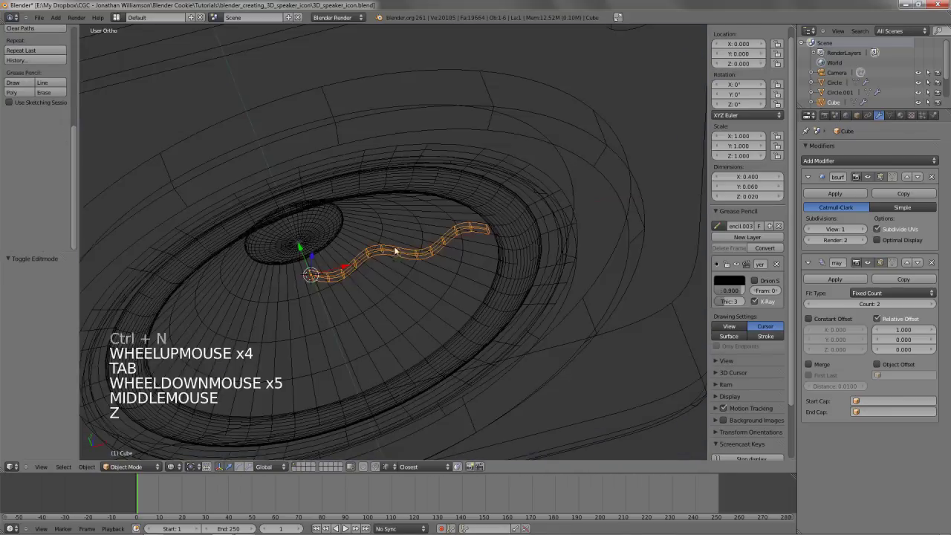
pyautogui.scroll(4, 385, 290)
pyautogui.moveTo(393, 246); pyautogui.dragTo(386, 189, button='middle')
pyautogui.press('KP_1')
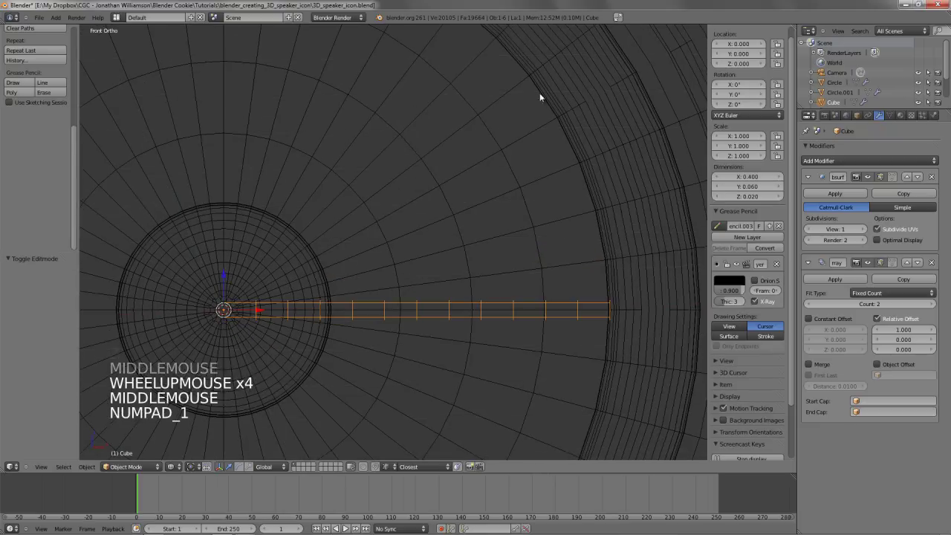
pyautogui.click(904, 280)
pyautogui.scroll(-4, 905, 321)
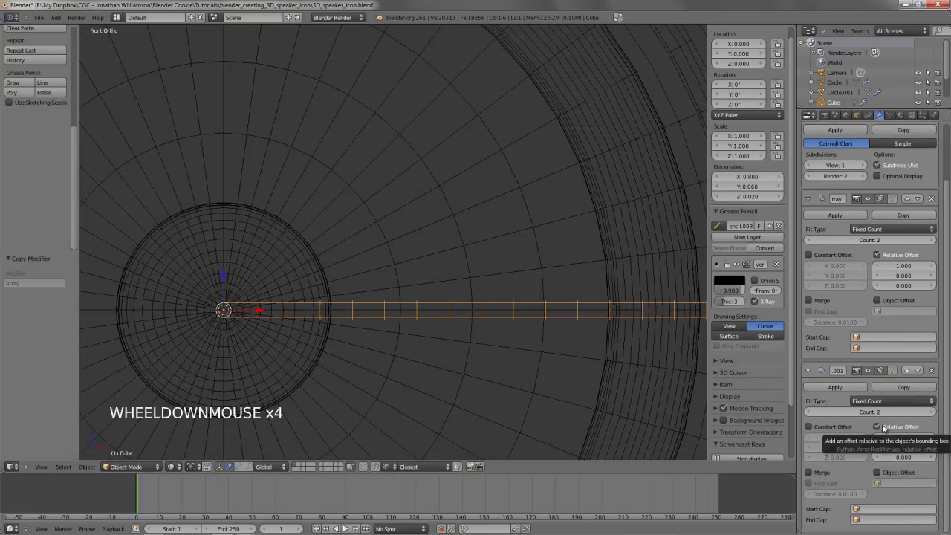
pyautogui.click(883, 427)
pyautogui.scroll(-4, 345, 257)
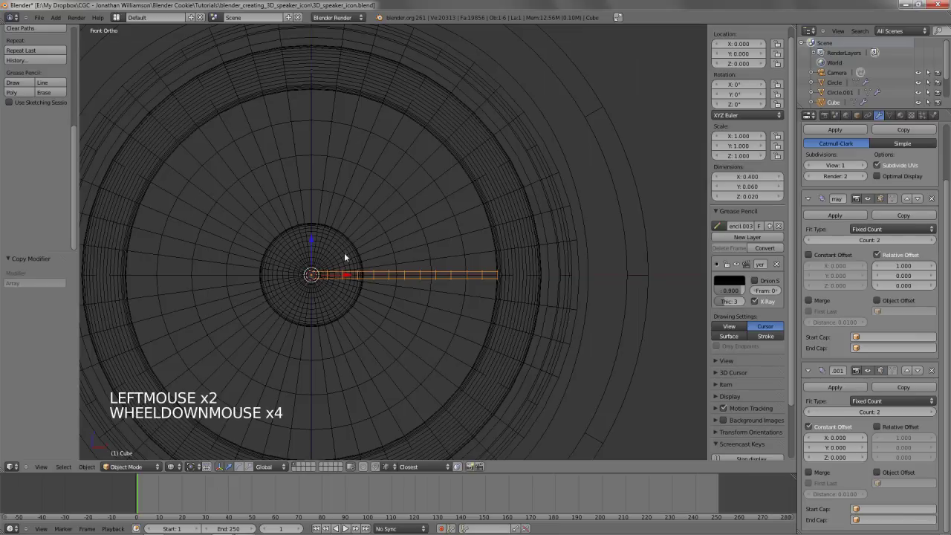
# Set the copied Array modifier's constant offset to 0.1 along Z
pyautogui.keyDown('ctrl'); pyautogui.moveTo(857, 456); pyautogui.dragTo(862, 456); pyautogui.keyUp('ctrl')
pyautogui.click(854, 456)
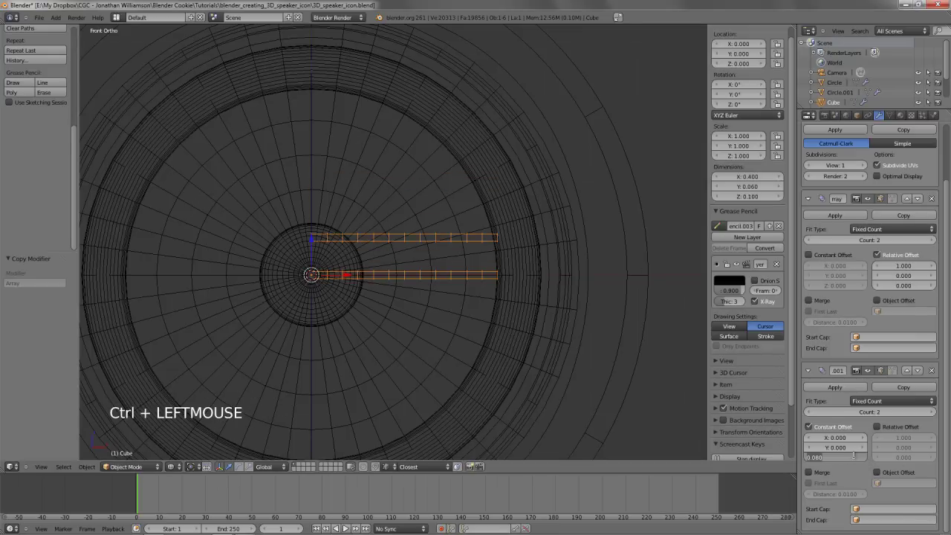
pyautogui.press('z')
pyautogui.moveTo(383, 266)
pyautogui.mouseDown(button='middle')
pyautogui.moveTo(417, 355)
pyautogui.moveTo(392, 302)
pyautogui.moveTo(415, 234)
pyautogui.moveTo(361, 380)
pyautogui.moveTo(347, 238)
pyautogui.moveTo(349, 357)
pyautogui.mouseUp(button='middle')
pyautogui.scroll(3, 417, 355)
pyautogui.press('z')
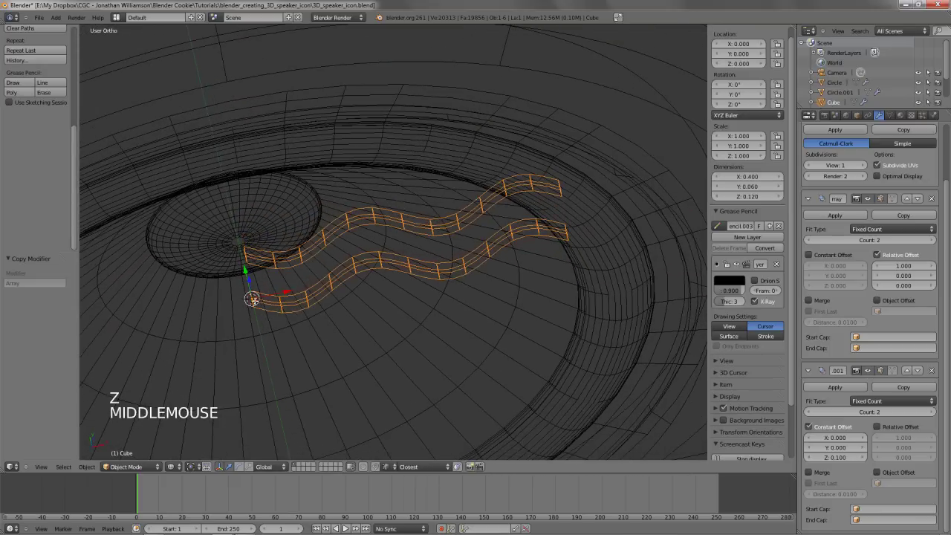
# Enter Edit Mode on the strip and show it in wireframe front view
pyautogui.press('Tab')
pyautogui.moveTo(505, 201); pyautogui.dragTo(417, 223, button='middle')
pyautogui.press('KP_1')
pyautogui.keyDown('shift'); pyautogui.moveTo(257, 232); pyautogui.dragTo(265, 243, button='middle'); pyautogui.keyUp('shift')
pyautogui.keyDown('shift'); pyautogui.moveTo(350, 283); pyautogui.dragTo(361, 257, button='middle'); pyautogui.keyUp('shift')
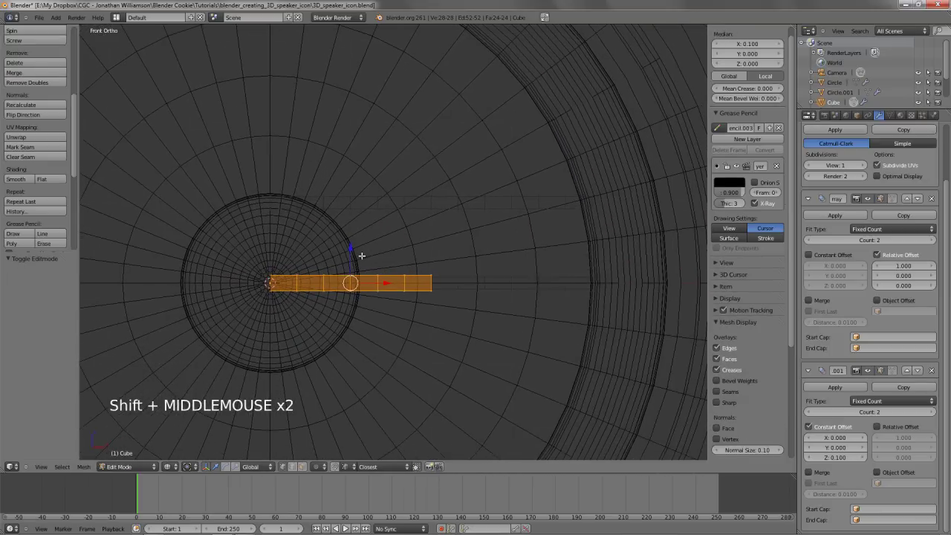
pyautogui.scroll(-3, 371, 249)
# Try duplicating the strip 1 unit along Z and moving it 0.1 along Z, undoing both
pyautogui.hotkey('shift', 'd')
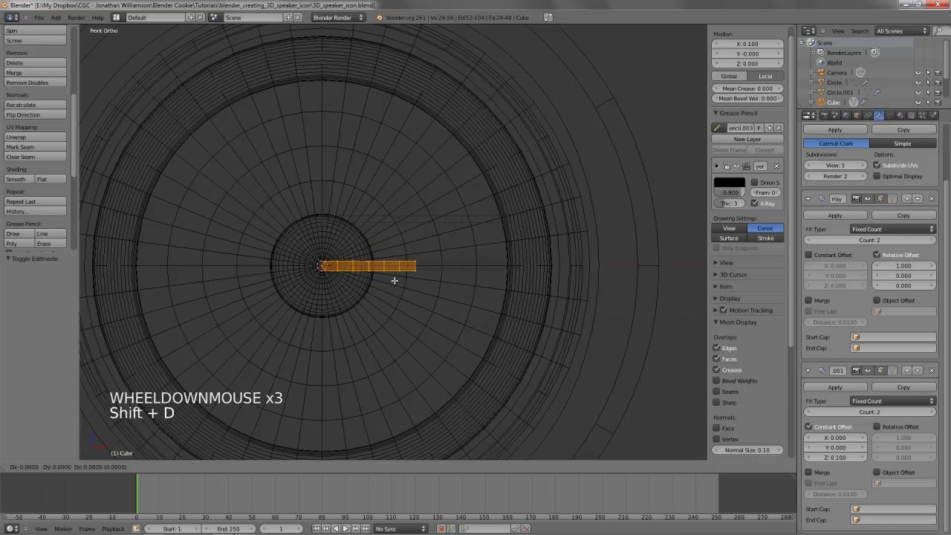
pyautogui.write('z1')
pyautogui.press('Return')
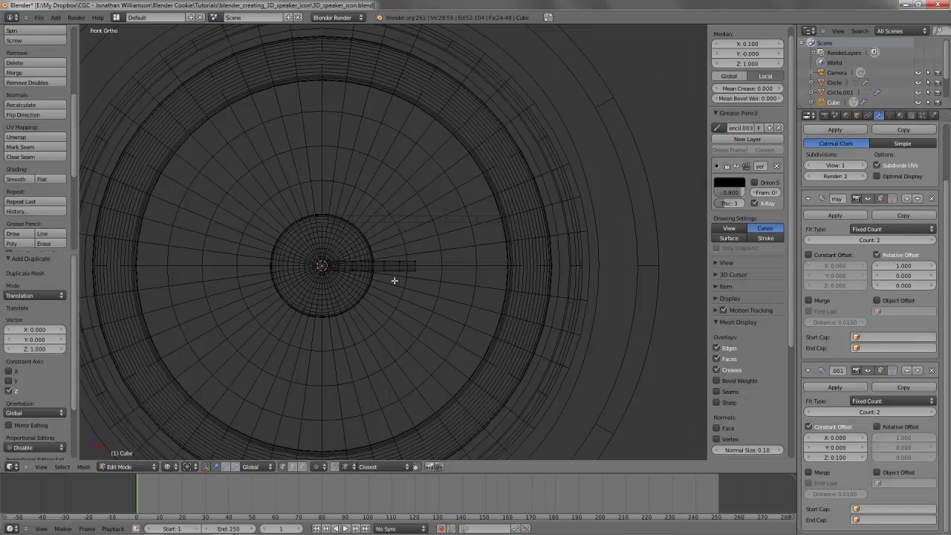
pyautogui.hotkey('ctrl', 'z')
pyautogui.write('gz.1')
pyautogui.press('Return')
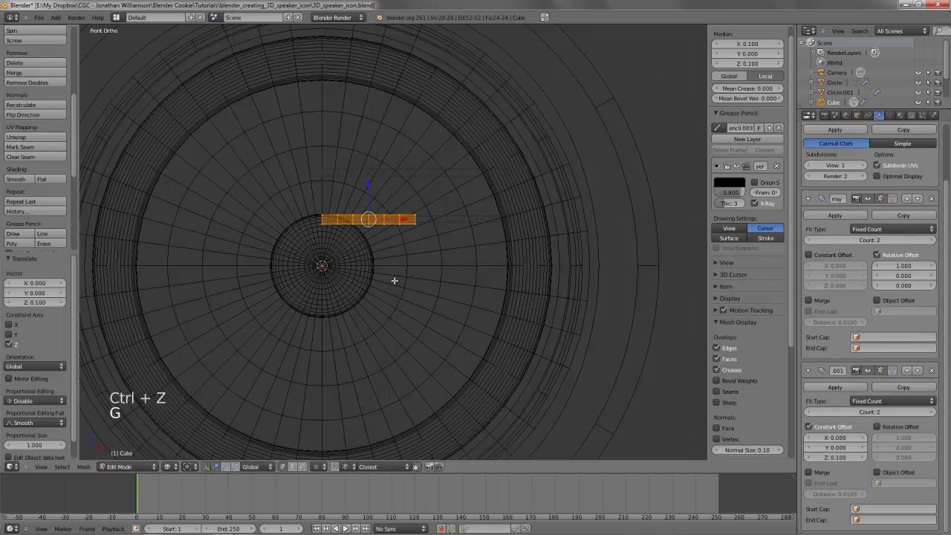
pyautogui.hotkey('ctrl', 'z')
# Duplicate the strip's mesh 0.1 along Z
pyautogui.hotkey('shift', 'd')
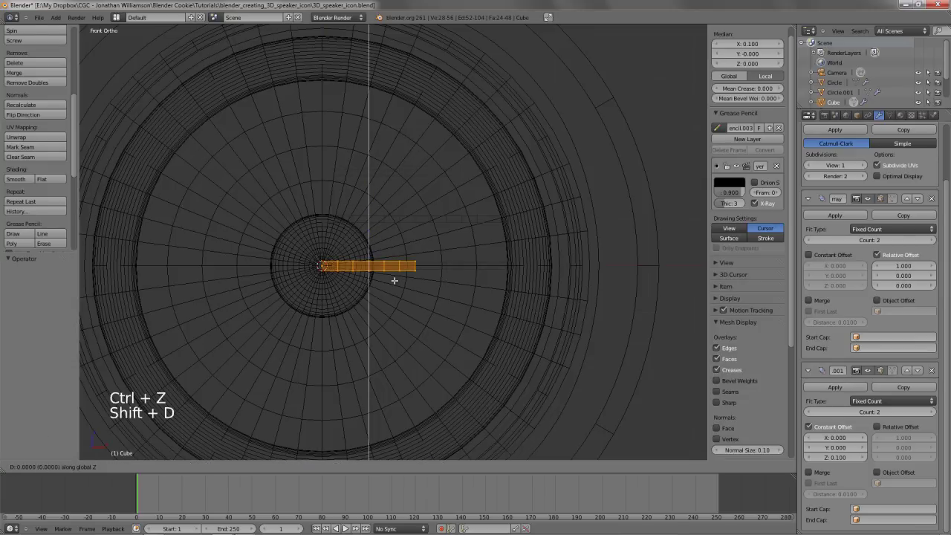
pyautogui.write('.1')
pyautogui.press('Return')
# Flip the upper copy by scaling it -1 along Y and recalculate its normals
pyautogui.press('z')
pyautogui.moveTo(395, 280); pyautogui.dragTo(373, 272, button='middle')
pyautogui.scroll(3, 433, 295)
pyautogui.scroll(3, 393, 228)
pyautogui.write('sy-1')
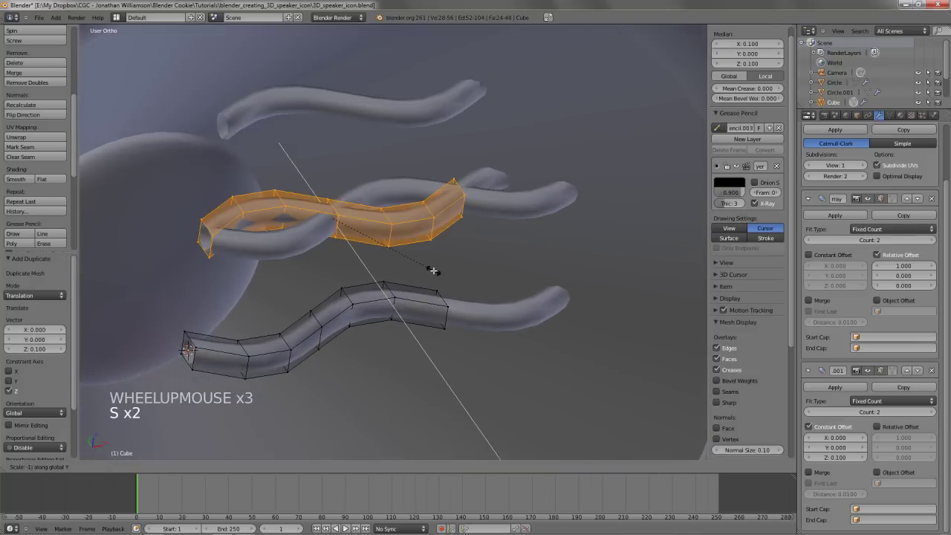
pyautogui.press('Return')
pyautogui.moveTo(432, 271); pyautogui.dragTo(386, 297, button='middle')
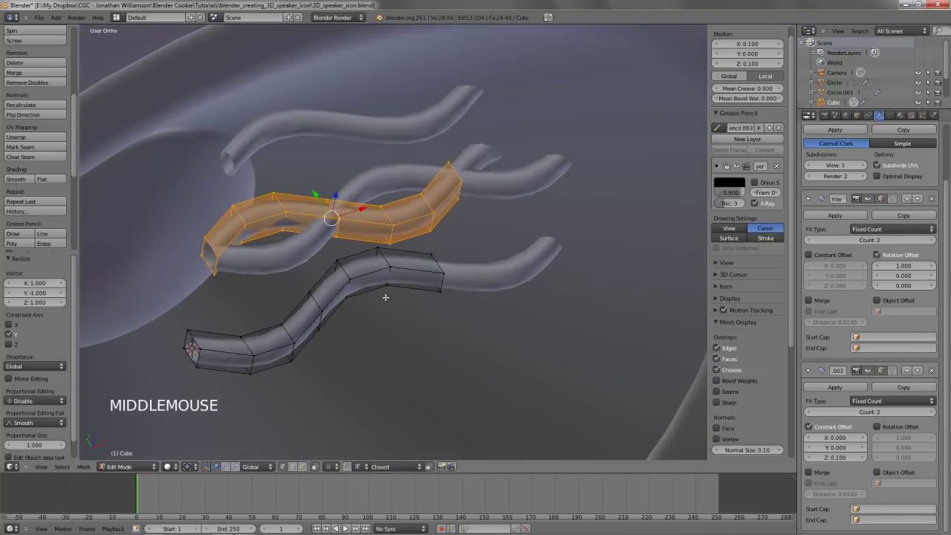
pyautogui.hotkey('ctrl', 'n')
# Leave Edit Mode and set the second Array modifier's constant Z offset to 0.2
pyautogui.press('Tab')
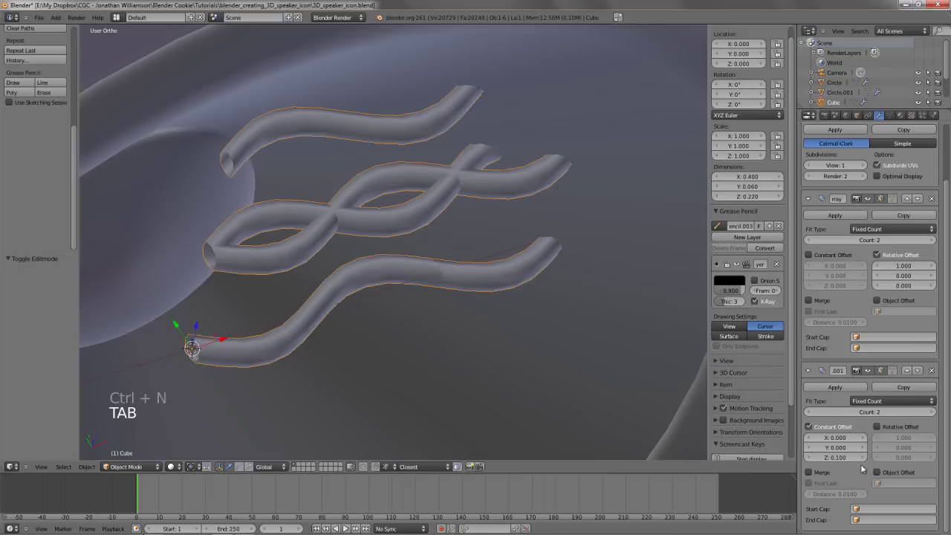
pyautogui.write('0.2')
pyautogui.press('Return')
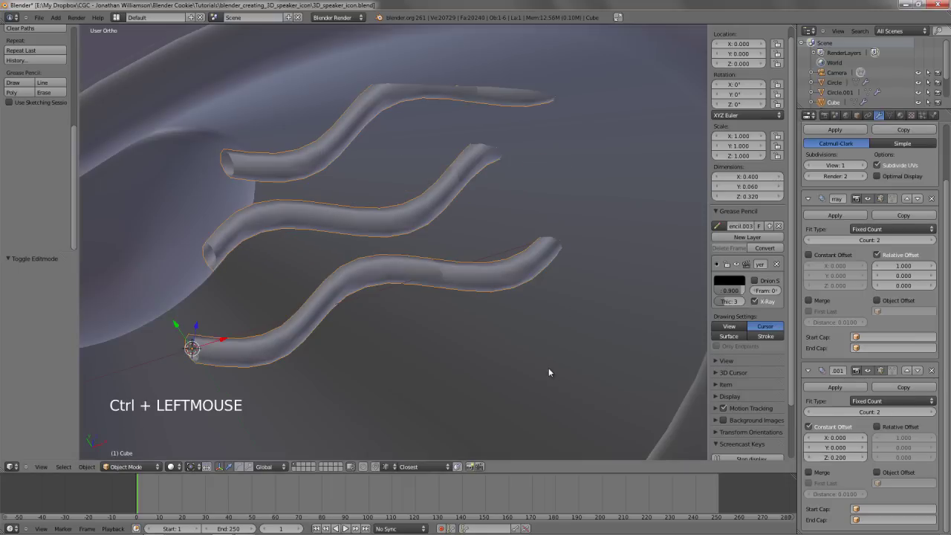
# Make a linked duplicate of the horizontal strips and rotate it 90° about Y in front view
pyautogui.scroll(-6, 548, 367)
pyautogui.press('z')
pyautogui.moveTo(502, 298); pyautogui.dragTo(378, 190, button='middle')
pyautogui.press('KP_1')
pyautogui.press('z')
pyautogui.keyDown('shift'); pyautogui.moveTo(414, 230); pyautogui.dragTo(379, 359, button='middle'); pyautogui.keyUp('shift')
pyautogui.press('KP_1')
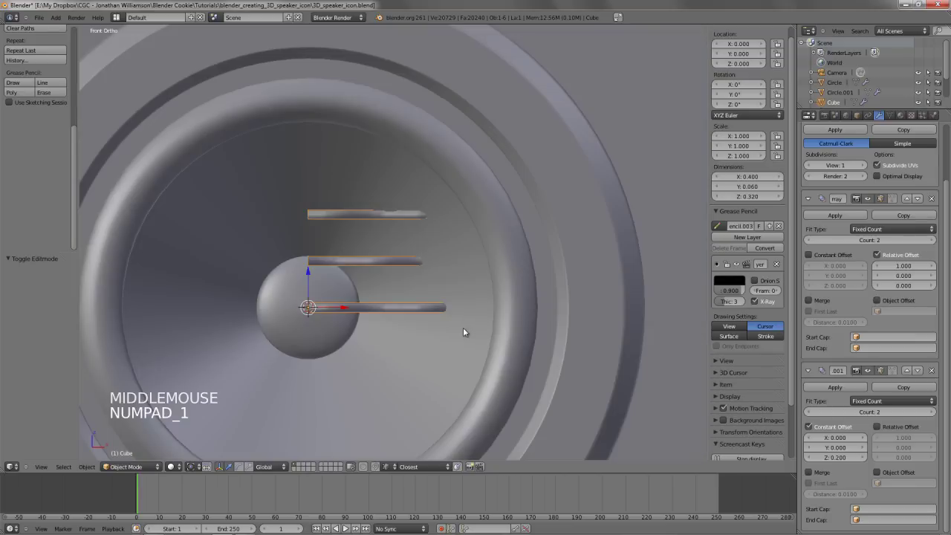
pyautogui.hotkey('alt', 'd')
pyautogui.rightClick(463, 332)
pyautogui.press('r')
pyautogui.press('r')
pyautogui.press('z')
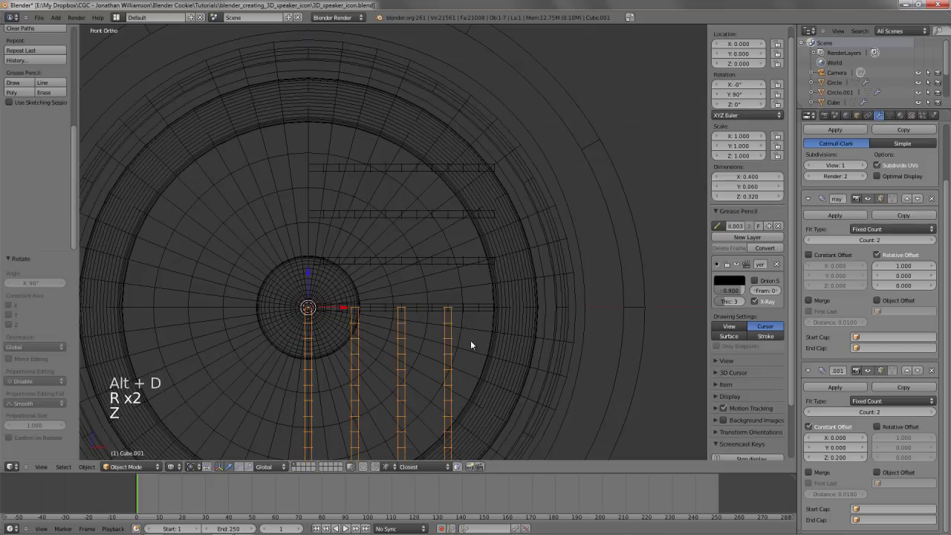
# Move the rotated strips across the horizontal ones, to about X 0.048 and Z 0.347, and inspect the weave in solid shading
pyautogui.press('g')
pyautogui.click(468, 186)
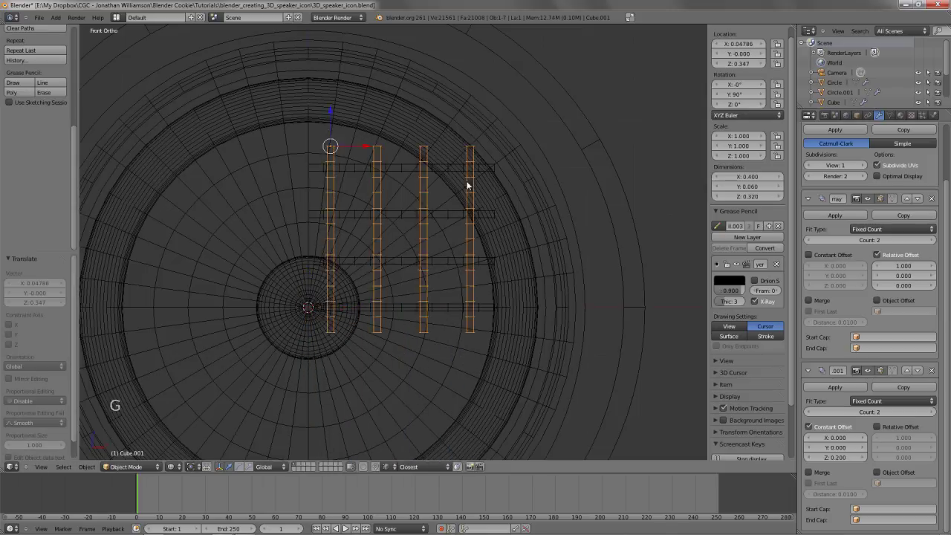
pyautogui.press('z')
pyautogui.moveTo(467, 186)
pyautogui.mouseDown(button='middle')
pyautogui.moveTo(373, 300)
pyautogui.moveTo(421, 274)
pyautogui.moveTo(378, 343)
pyautogui.moveTo(432, 327)
pyautogui.moveTo(410, 225)
pyautogui.moveTo(408, 267)
pyautogui.mouseUp(button='middle')
pyautogui.scroll(4, 377, 344)
pyautogui.scroll(-3, 410, 225)
# Isolate both strip sets in local view and select only the vertical set in front view
pyautogui.keyDown('shift'); pyautogui.rightClick(327, 323); pyautogui.keyUp('shift')
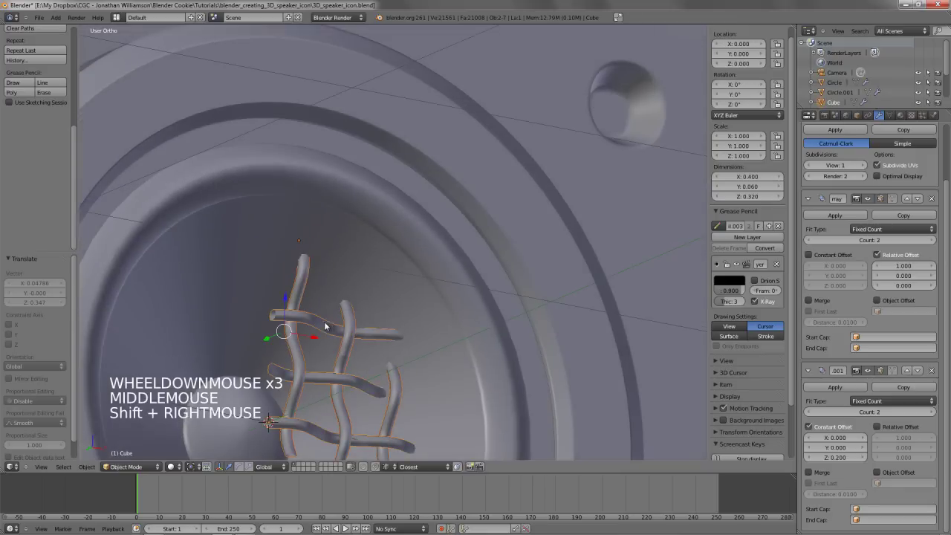
pyautogui.press('KP_Divide')
pyautogui.press('a')
pyautogui.press('a')
pyautogui.moveTo(367, 140); pyautogui.dragTo(347, 111, button='middle')
pyautogui.rightClick(357, 116)
pyautogui.press('KP_1')
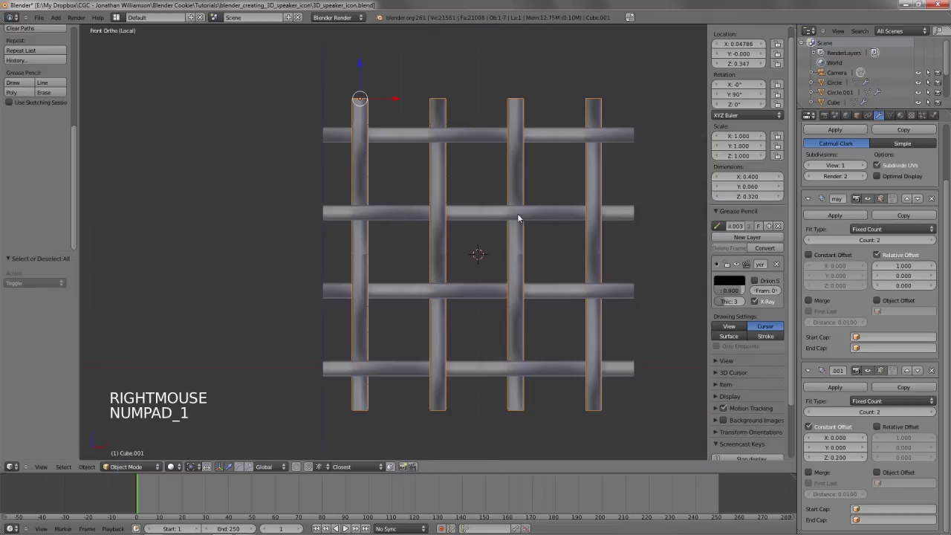
# Delete the rotated vertical strips and show the remaining horizontal strips in top view
pyautogui.keyDown('shift'); pyautogui.moveTo(517, 214); pyautogui.dragTo(407, 278, button='middle'); pyautogui.keyUp('shift')
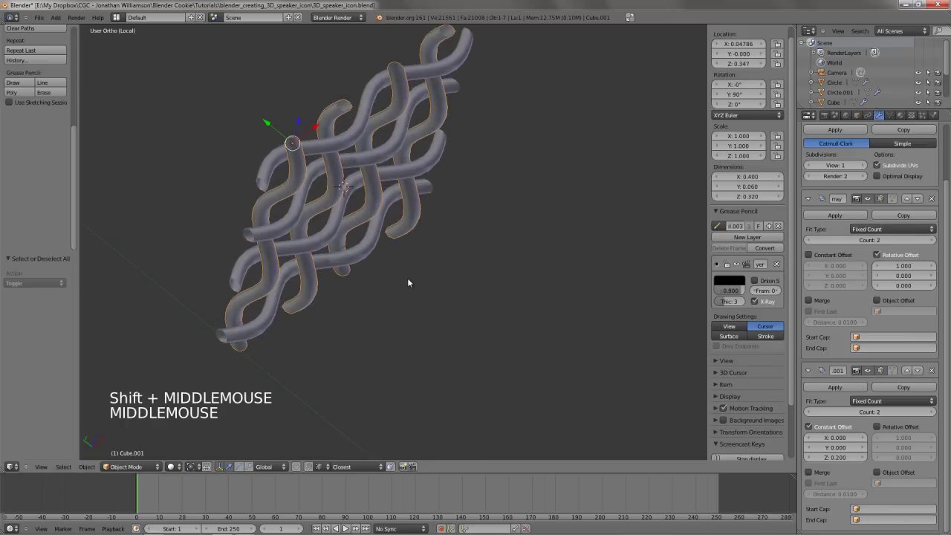
pyautogui.click(298, 243)
pyautogui.press('KP_7')
pyautogui.keyDown('shift'); pyautogui.moveTo(257, 252); pyautogui.dragTo(273, 358, button='middle'); pyautogui.keyUp('shift')
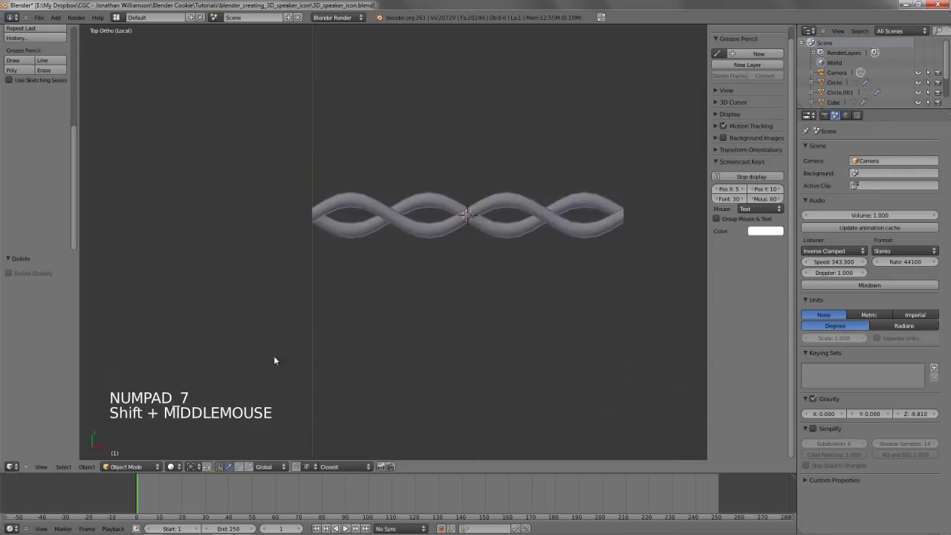
# Open the horizontal strips' mesh in Edit Mode with wireframe display and nothing selected
pyautogui.rightClick(362, 232)
pyautogui.press('Tab')
pyautogui.scroll(2, 365, 240)
pyautogui.press('z')
pyautogui.press('a')
# Select the lower section of the first bend and move it 0.01 along Y with increment snapping
pyautogui.press('b')
pyautogui.moveTo(312, 206); pyautogui.dragTo(354, 276)
pyautogui.scroll(3, 325, 173)
pyautogui.keyDown('shift'); pyautogui.moveTo(226, 178); pyautogui.dragTo(284, 237, button='middle'); pyautogui.keyUp('shift')
pyautogui.press('g')
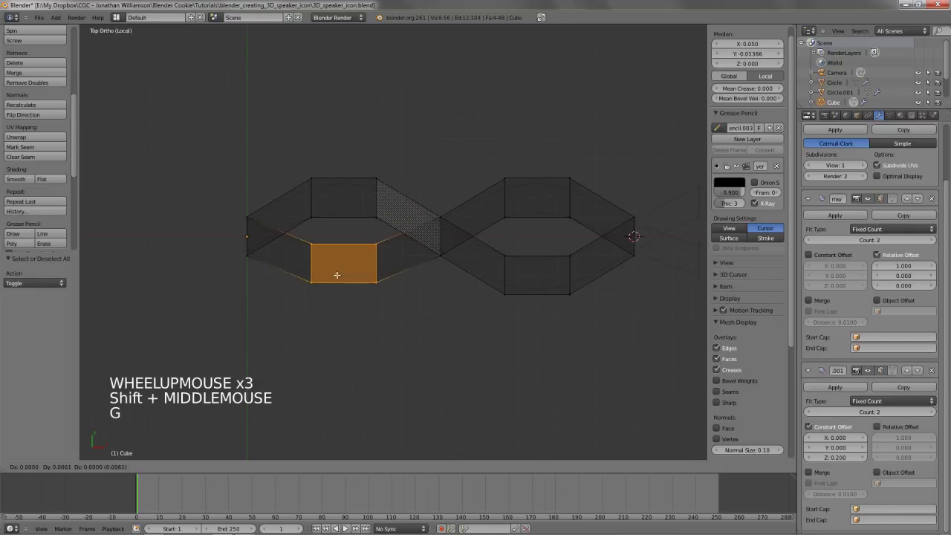
pyautogui.rightClick(334, 266)
pyautogui.hotkey('ctrl', 'shift', 'Tab')
pyautogui.click(335, 265)
pyautogui.press('g')
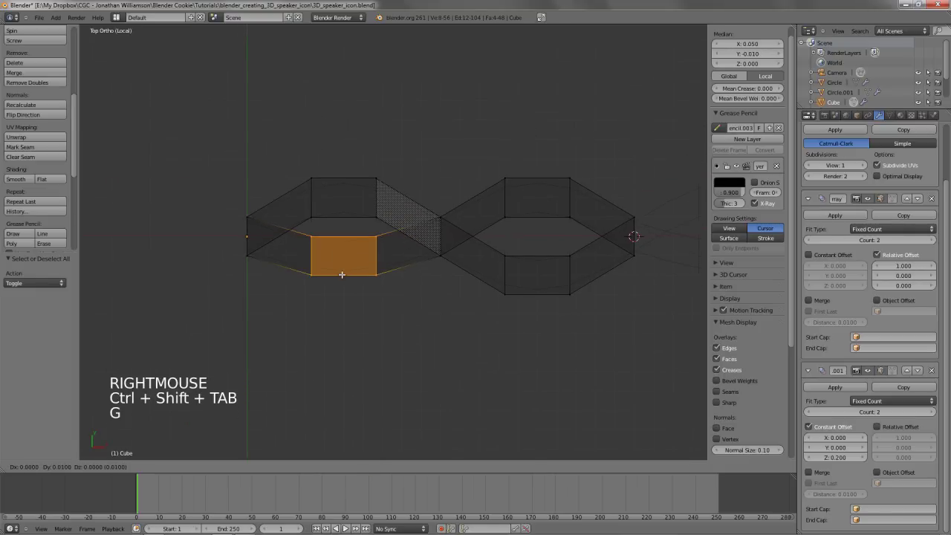
pyautogui.keyDown('ctrl'); pyautogui.click(344, 274); pyautogui.keyUp('ctrl')
# Select the upper section of the first bend and move it -0.01 along Y with snapping
pyautogui.press('a')
pyautogui.press('b')
pyautogui.moveTo(278, 167); pyautogui.dragTo(402, 225)
pyautogui.press('g')
pyautogui.keyDown('ctrl'); pyautogui.click(443, 269); pyautogui.keyUp('ctrl')
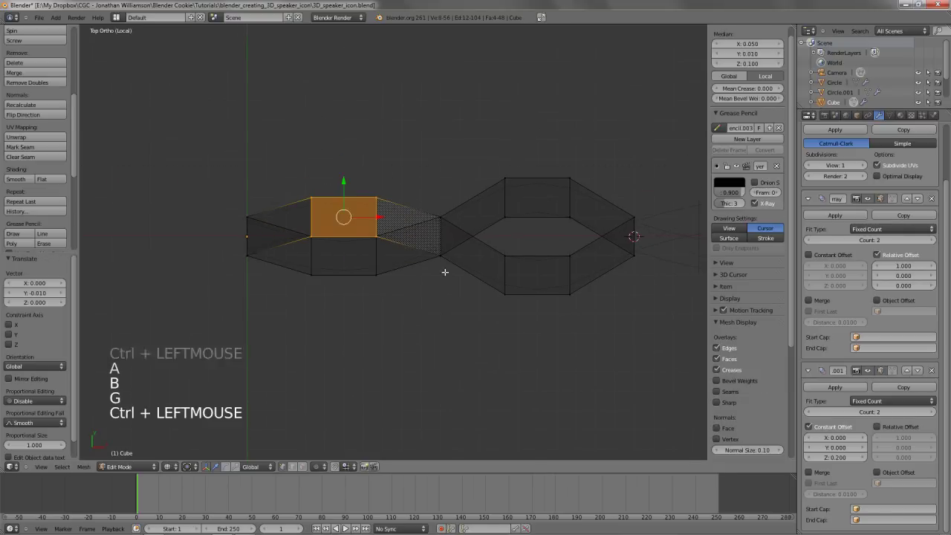
# Select the lower section of the second bend and move it 0.01 along Y with snapping
pyautogui.keyDown('shift'); pyautogui.moveTo(443, 270); pyautogui.dragTo(373, 263, button='middle'); pyautogui.keyUp('shift')
pyautogui.press('a')
pyautogui.press('b')
pyautogui.moveTo(421, 240); pyautogui.dragTo(559, 351)
pyautogui.press('g')
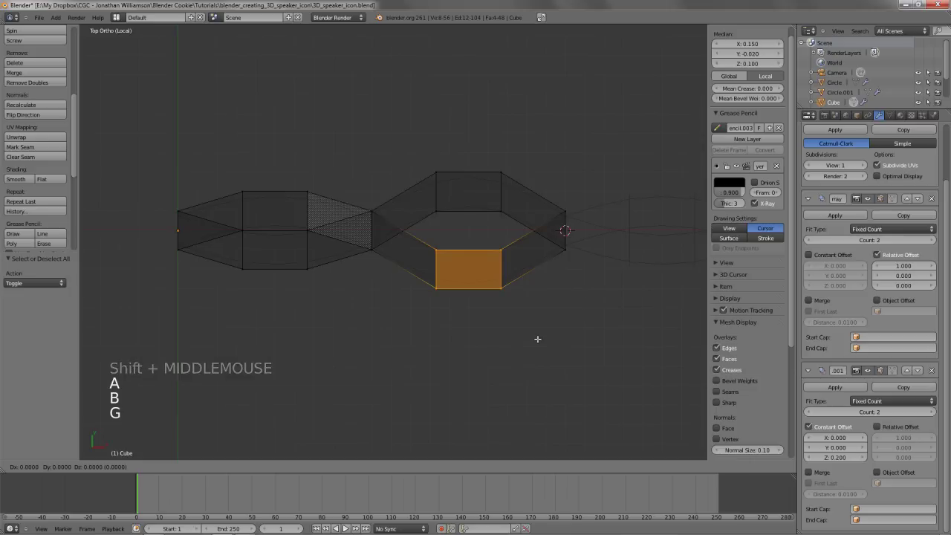
pyautogui.keyDown('ctrl'); pyautogui.click(513, 304); pyautogui.keyUp('ctrl')
# Try to move the upper section of the second bend, with its neighbouring joint vertices, -0.01 along Y
pyautogui.press('a')
pyautogui.press('b')
pyautogui.moveTo(361, 136); pyautogui.dragTo(540, 230)
pyautogui.press('g')
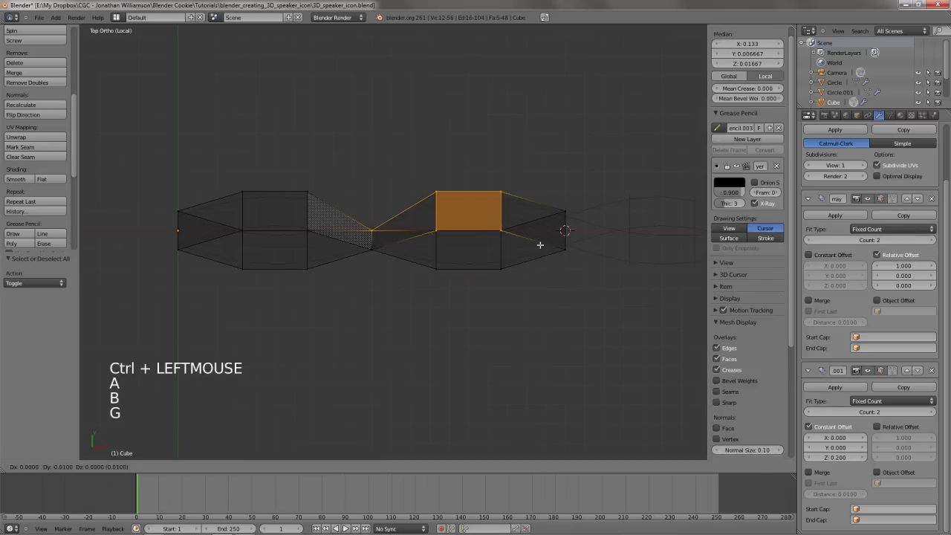
pyautogui.keyDown('ctrl'); pyautogui.click(541, 244); pyautogui.keyUp('ctrl')
# Leave Edit Mode and examine the flattened strips in solid shading from an angle and from the top
pyautogui.press('Tab')
pyautogui.scroll(-4, 425, 296)
pyautogui.press('z')
pyautogui.moveTo(425, 297)
pyautogui.mouseDown(button='middle')
pyautogui.moveTo(414, 306)
pyautogui.moveTo(415, 286)
pyautogui.moveTo(397, 260)
pyautogui.mouseUp(button='middle')
pyautogui.press('z')
pyautogui.press('z')
pyautogui.press('KP_7')
# Return to the mesh in wireframe Edit Mode and undo the last move of the second bend's upper section
pyautogui.press('Tab')
pyautogui.scroll(4, 452, 211)
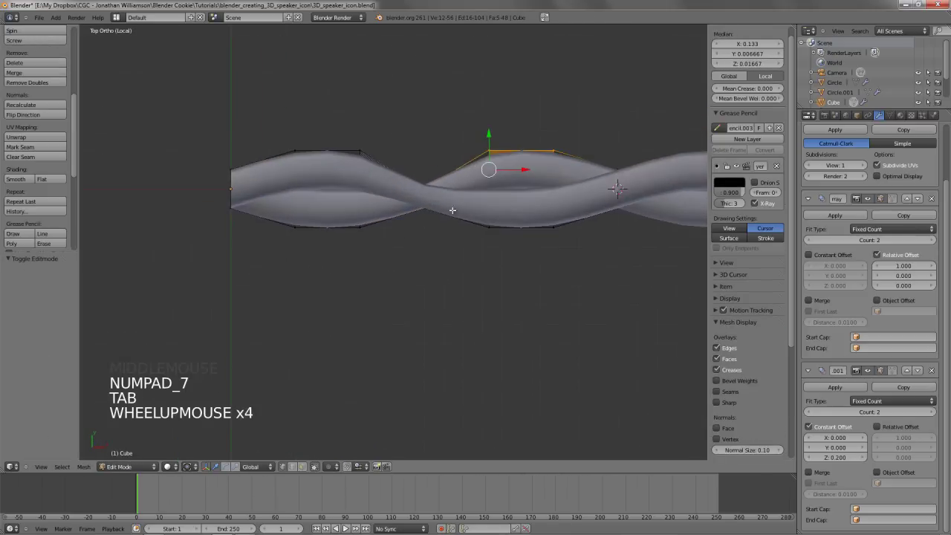
pyautogui.press('z')
pyautogui.keyDown('shift'); pyautogui.moveTo(452, 211); pyautogui.dragTo(423, 257, button='middle'); pyautogui.keyUp('shift')
pyautogui.scroll(2, 423, 258)
pyautogui.hotkey('ctrl', 'z')
pyautogui.hotkey('ctrl', 'z')
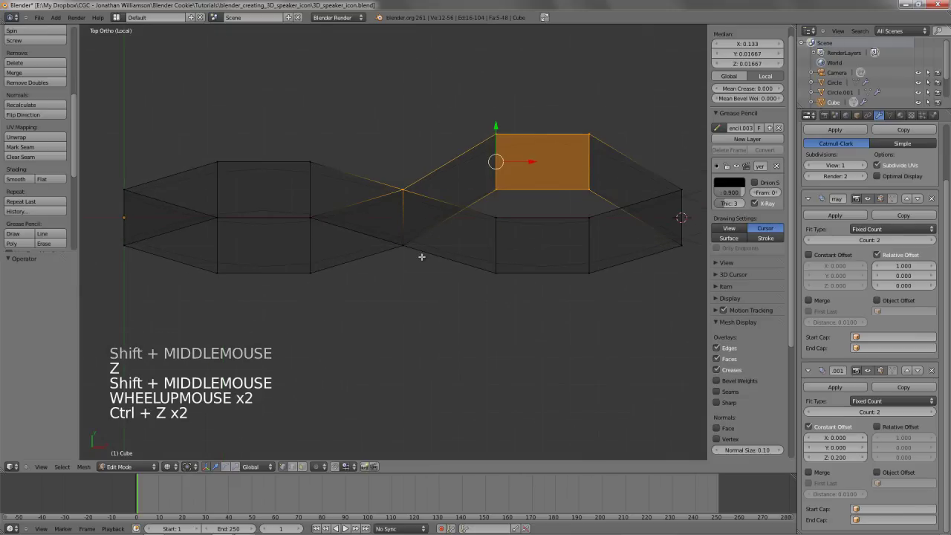
# Deselect the stray joint vertices and move only the second bend's upper section -0.01 along Y
pyautogui.press('b')
pyautogui.moveTo(389, 155); pyautogui.dragTo(417, 210, button='middle')
pyautogui.press('g')
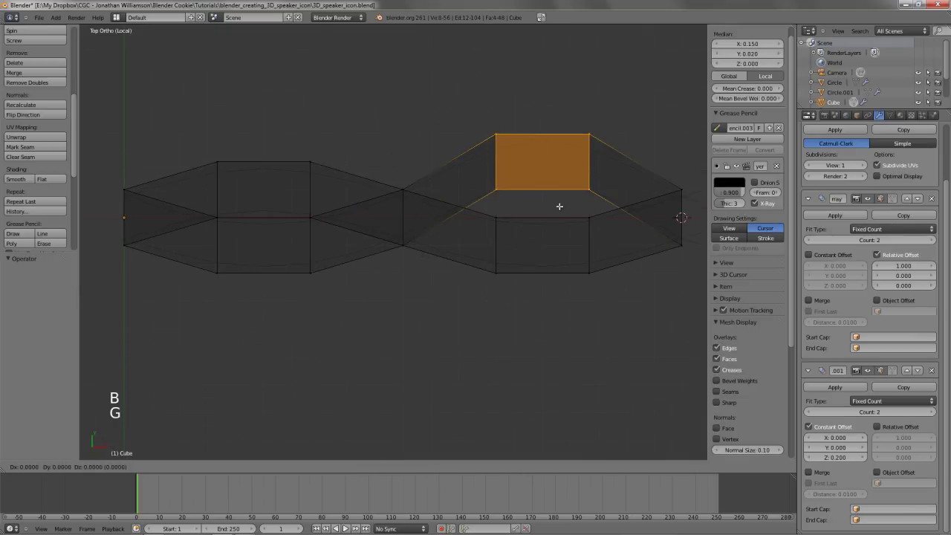
pyautogui.click(551, 224)
# Return to Object Mode in solid shading, check the flattened waves and select the horizontal strips
pyautogui.press('z')
pyautogui.press('Tab')
pyautogui.scroll(-4, 425, 290)
pyautogui.moveTo(425, 290)
pyautogui.mouseDown(button='middle')
pyautogui.moveTo(410, 233)
pyautogui.moveTo(450, 135)
pyautogui.mouseUp(button='middle')
pyautogui.press('a')
pyautogui.scroll(-5, 431, 257)
pyautogui.rightClick(461, 134)
pyautogui.rightClick(527, 171)
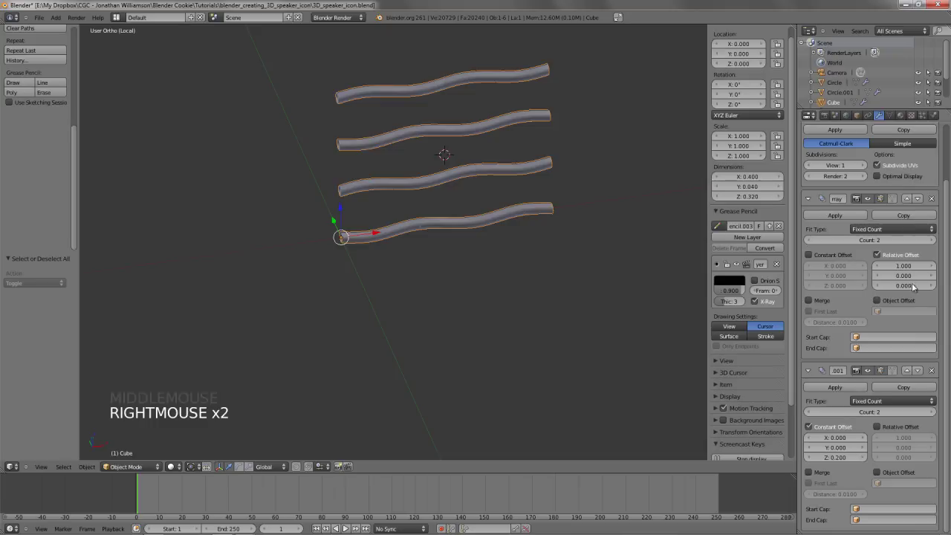
# Try a count of 3 or more in the first Array modifier and set it back to 2
pyautogui.scroll(2, 924, 196)
pyautogui.click(886, 283)
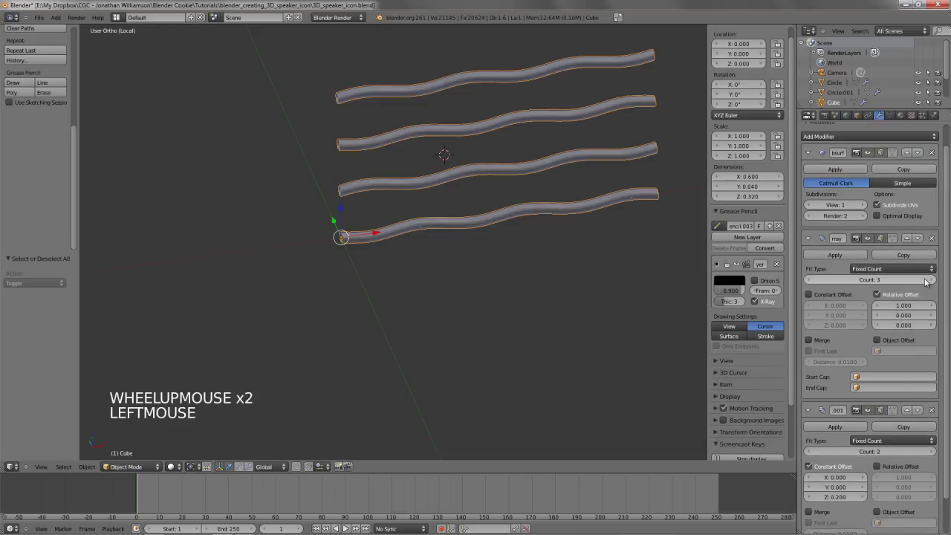
pyautogui.click(886, 282)
pyautogui.click(810, 280)
pyautogui.click(810, 279)
# Make a linked duplicate of the horizontal strips in place and rotate it 90° about Y in front view
pyautogui.scroll(-5, 395, 315)
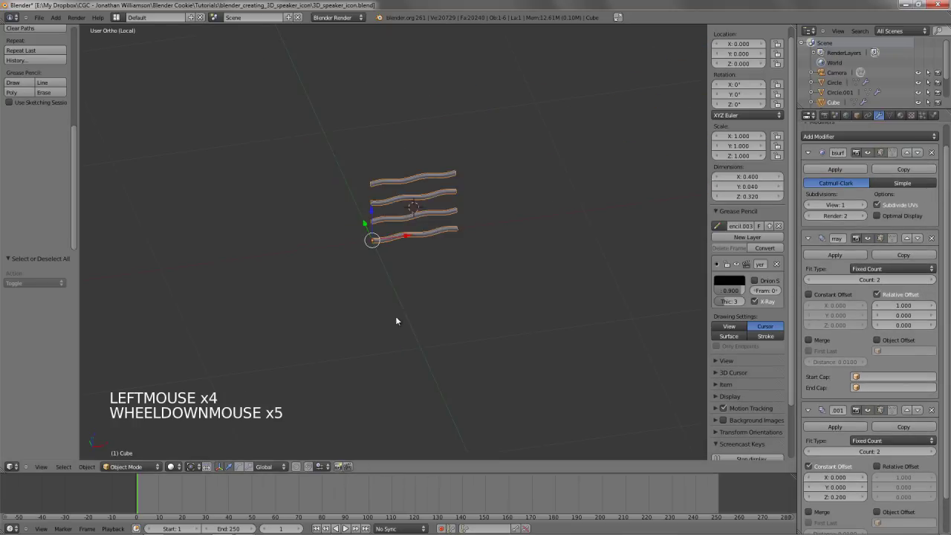
pyautogui.press('KP_1')
pyautogui.moveTo(396, 316); pyautogui.dragTo(396, 245, button='middle')
pyautogui.scroll(3, 376, 272)
pyautogui.scroll(2, 394, 256)
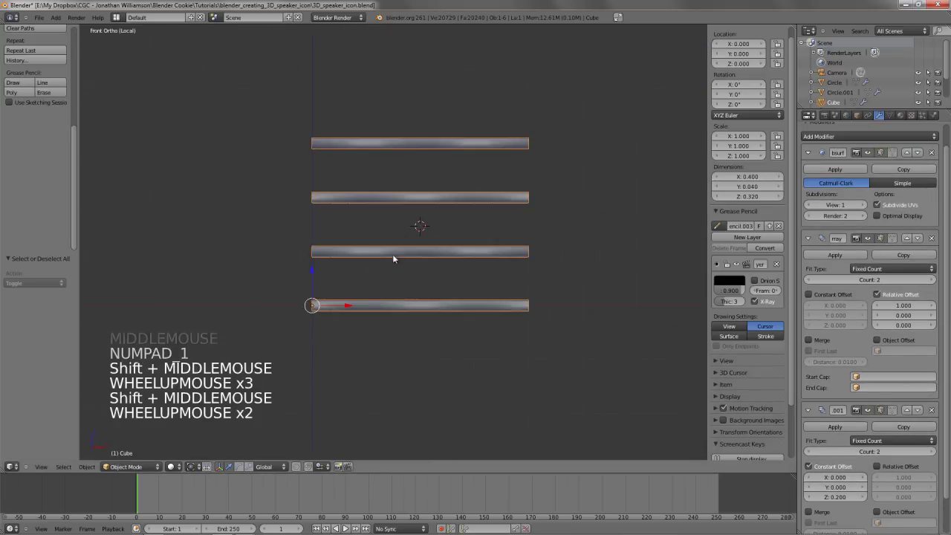
pyautogui.hotkey('alt', 'd')
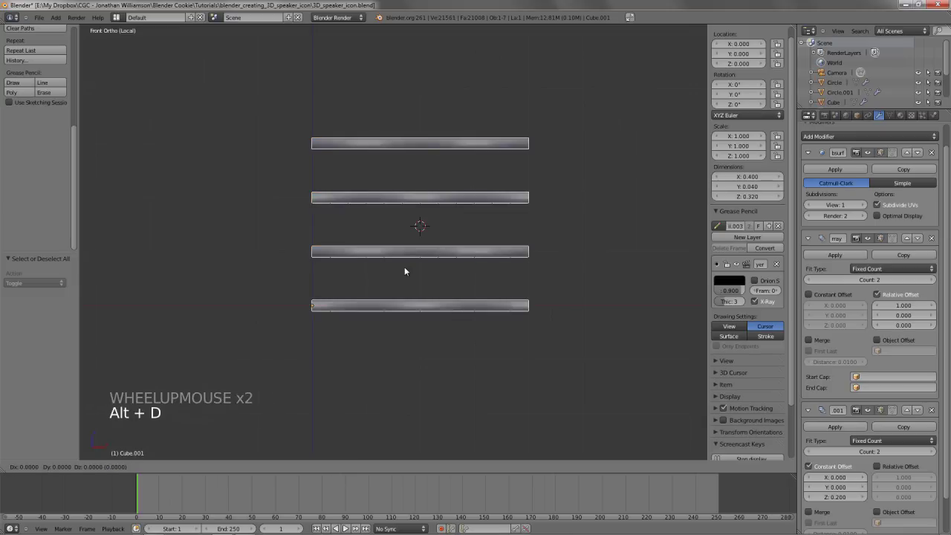
pyautogui.rightClick(341, 229)
pyautogui.moveTo(341, 229); pyautogui.dragTo(416, 340, button='middle')
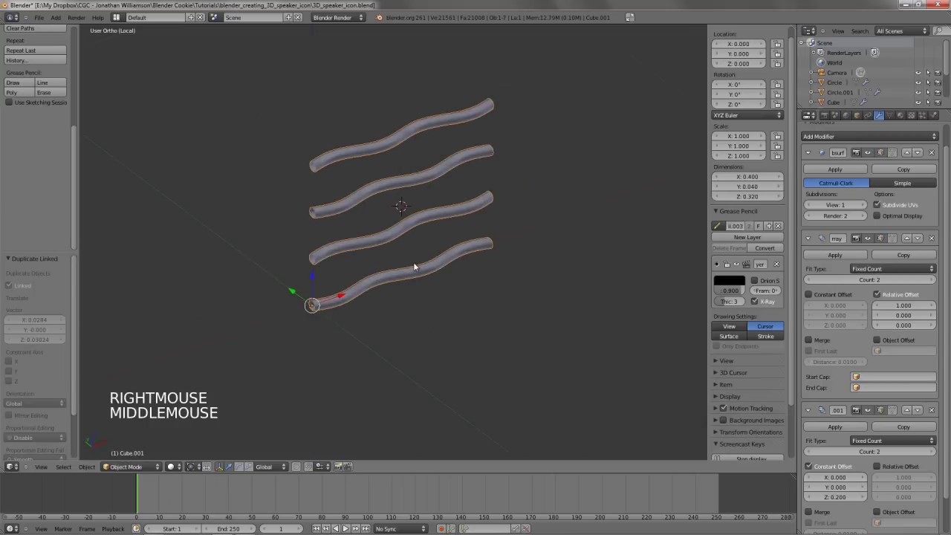
pyautogui.press('KP_1')
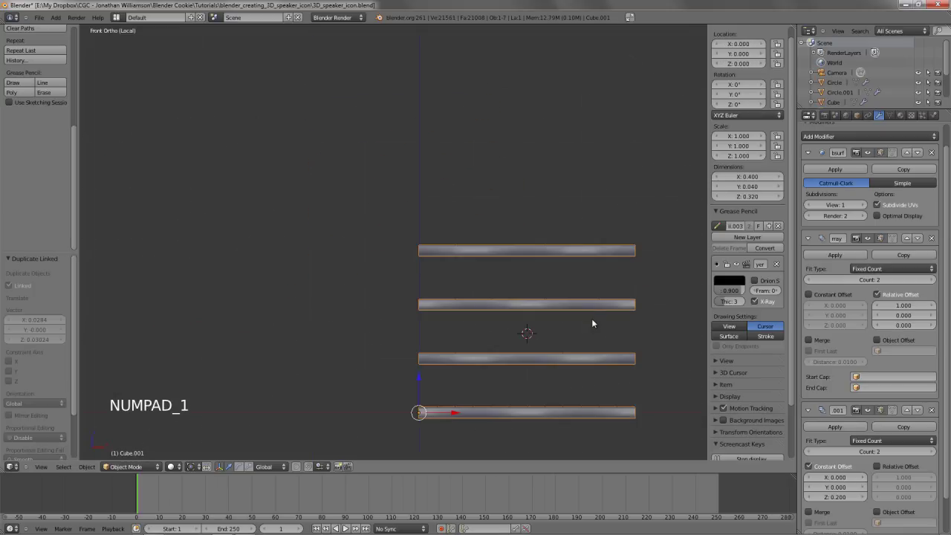
pyautogui.press('r')
pyautogui.click(607, 286)
# Move the rotated strips up 0.3 along Z across the horizontal ones and check how they cross
pyautogui.keyDown('shift'); pyautogui.moveTo(360, 348); pyautogui.dragTo(346, 312, button='middle'); pyautogui.keyUp('shift')
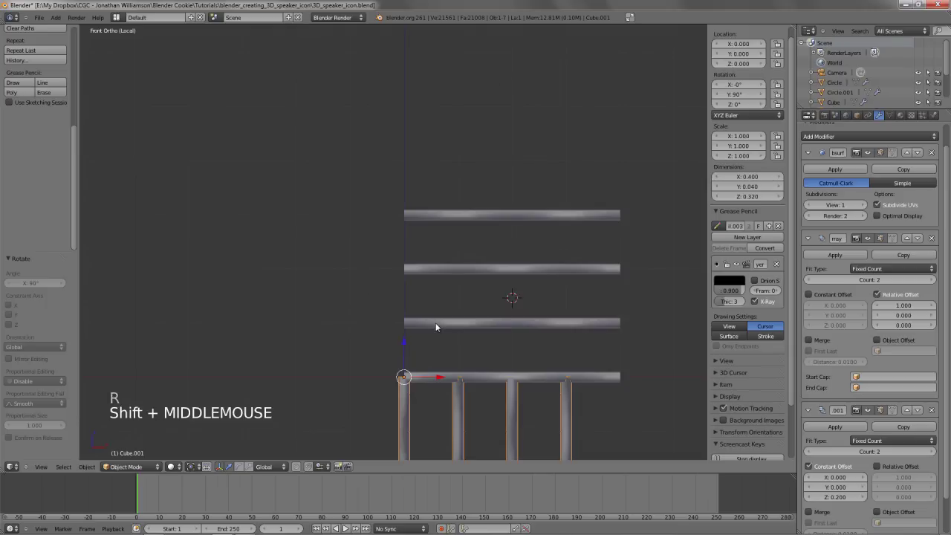
pyautogui.press('g')
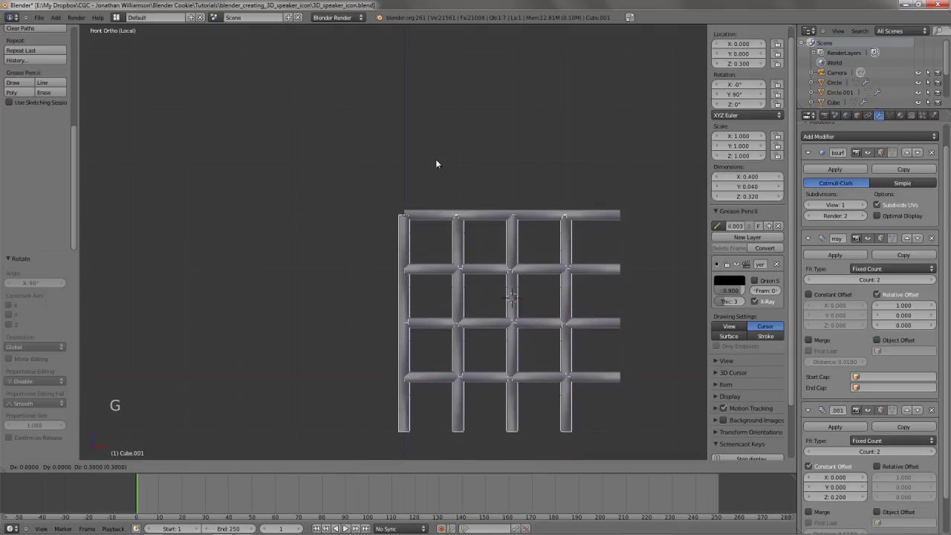
pyautogui.keyDown('ctrl'); pyautogui.click(437, 163); pyautogui.keyUp('ctrl')
pyautogui.moveTo(436, 167); pyautogui.dragTo(462, 312, button='middle')
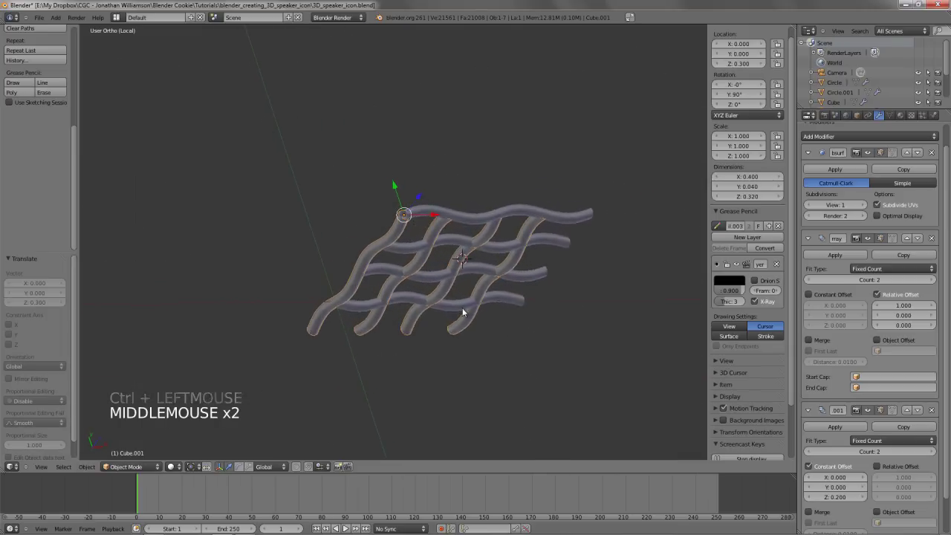
# Rotate the vertical strips another 180° in front view and move them down toward the horizontal strips
pyautogui.press('KP_7')
pyautogui.press('KP_1')
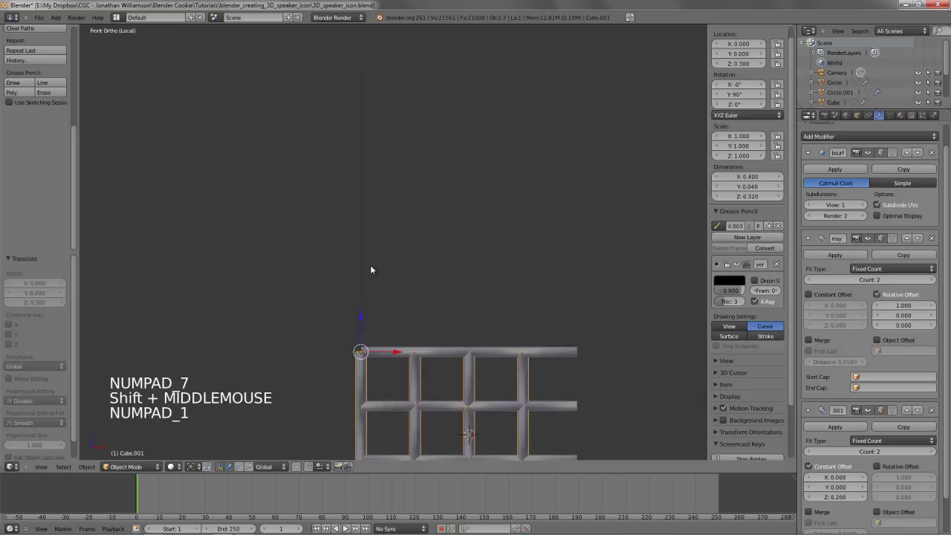
pyautogui.press('r')
pyautogui.keyDown('shift'); pyautogui.moveTo(300, 207); pyautogui.dragTo(244, 128, button='middle'); pyautogui.keyUp('shift')
pyautogui.press('g')
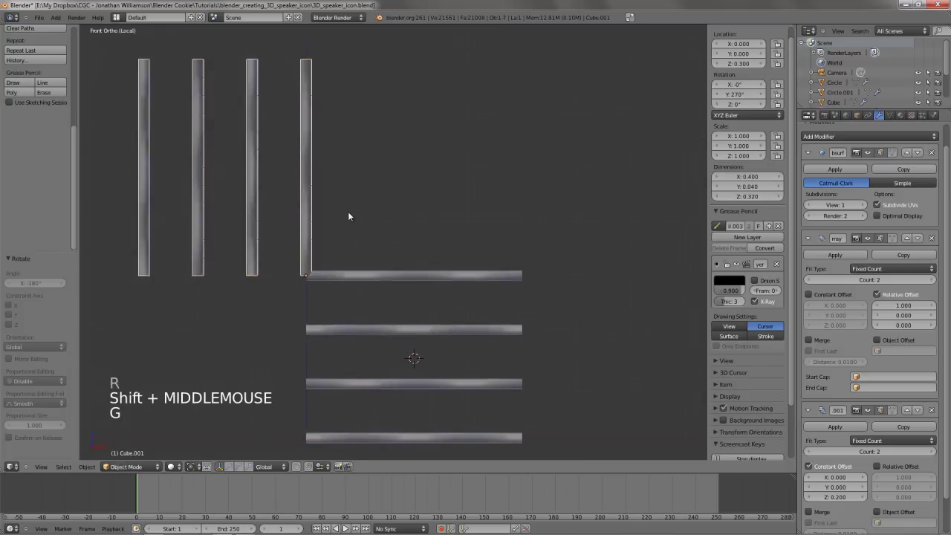
pyautogui.keyDown('ctrl'); pyautogui.click(497, 334); pyautogui.keyUp('ctrl')
# Position the vertical strips across the horizontal ones at about X 0.351 and Z -0.049
pyautogui.keyDown('shift'); pyautogui.moveTo(497, 334); pyautogui.dragTo(442, 217, button='middle'); pyautogui.keyUp('shift')
pyautogui.press('g')
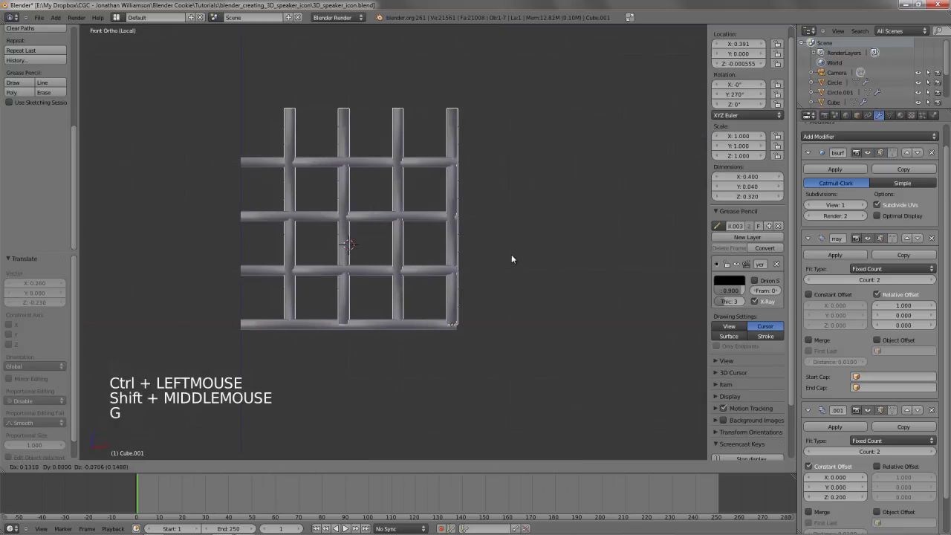
pyautogui.keyDown('ctrl'); pyautogui.click(395, 190); pyautogui.keyUp('ctrl')
pyautogui.moveTo(394, 189); pyautogui.dragTo(431, 289, button='middle')
pyautogui.scroll(2, 394, 382)
pyautogui.press('g')
pyautogui.click(421, 387)
pyautogui.press('g')
pyautogui.press('z')
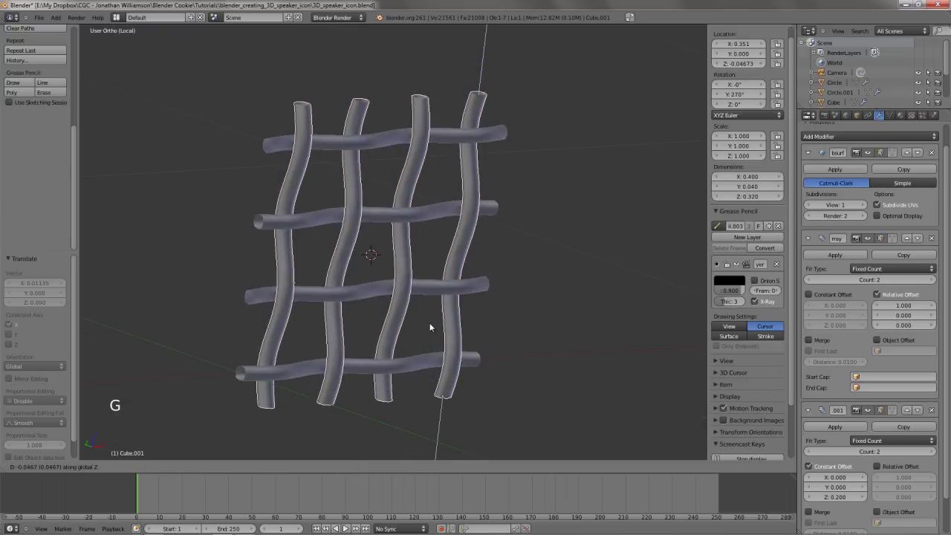
pyautogui.click(430, 322)
# Examine how the crossing strips weave from the front and from an angle
pyautogui.press('KP_1')
pyautogui.scroll(-3, 444, 321)
pyautogui.moveTo(400, 267); pyautogui.dragTo(503, 321, button='middle')
pyautogui.scroll(2, 503, 320)
pyautogui.press('KP_1')
pyautogui.keyDown('shift'); pyautogui.moveTo(338, 255); pyautogui.dragTo(408, 278, button='middle'); pyautogui.keyUp('shift')
pyautogui.scroll(-2, 387, 287)
# Select the horizontal strips and delete them
pyautogui.rightClick(417, 277)
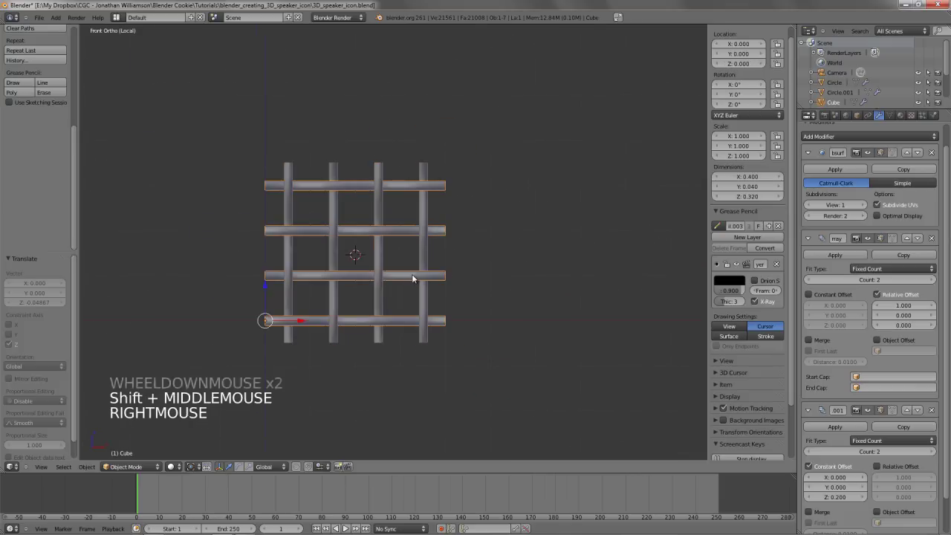
pyautogui.keyDown('shift'); pyautogui.moveTo(469, 250); pyautogui.dragTo(556, 226, button='middle'); pyautogui.keyUp('shift')
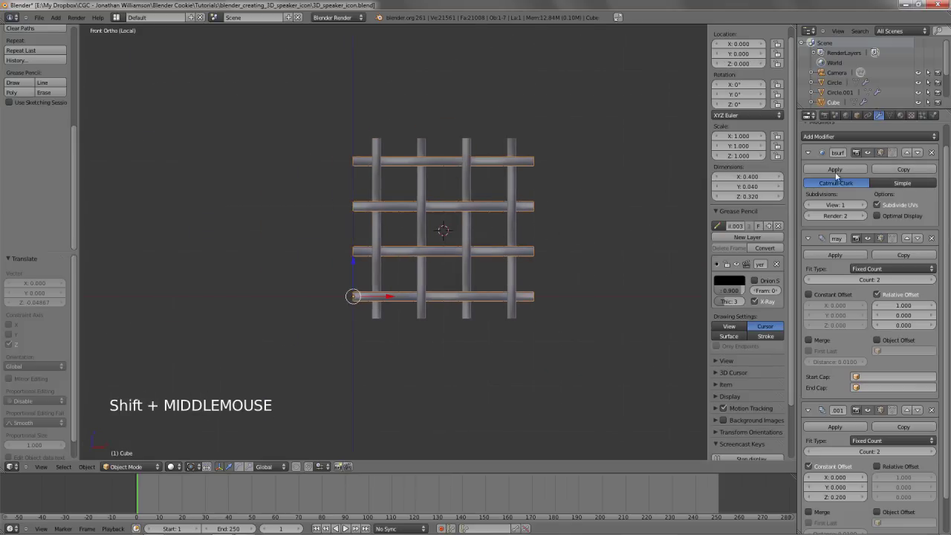
pyautogui.click(809, 152)
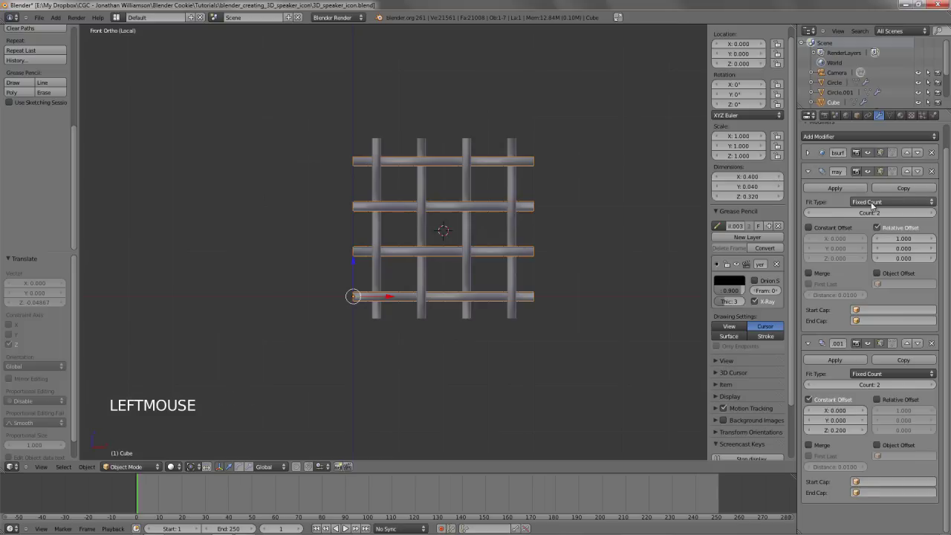
pyautogui.click(845, 134)
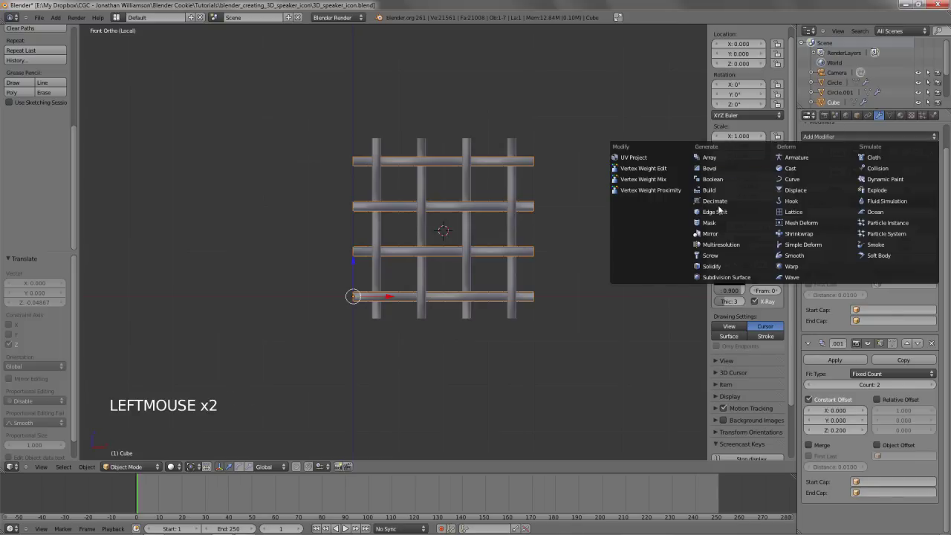
pyautogui.click(520, 170)
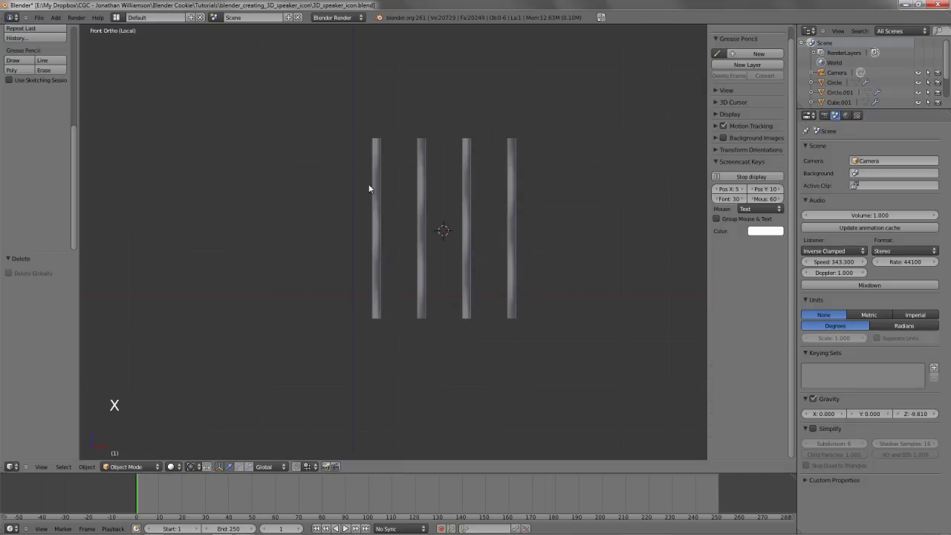
# Select the remaining vertical strips and clear their rotation and location
pyautogui.rightClick(469, 171)
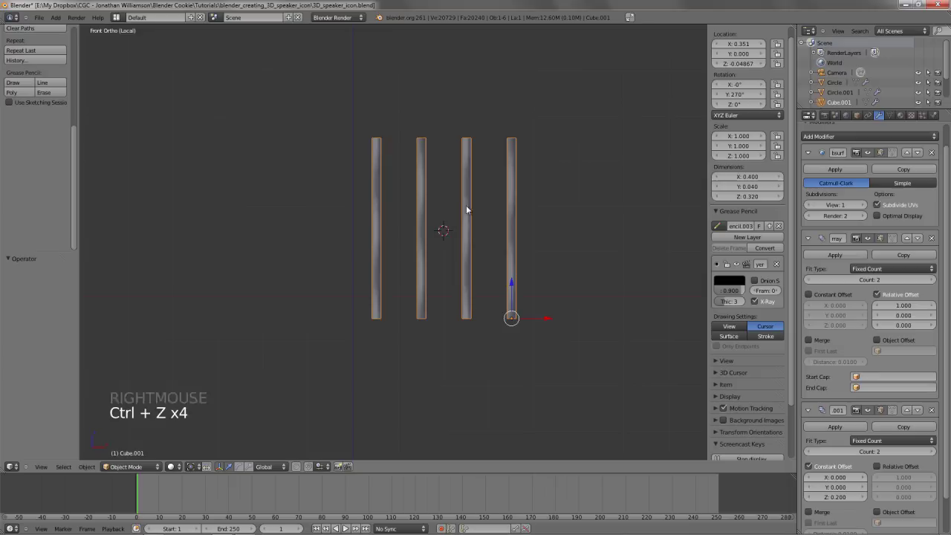
pyautogui.hotkey('ctrl', 'z')
pyautogui.scroll(-4, 497, 206)
pyautogui.moveTo(471, 207); pyautogui.dragTo(506, 294, button='middle')
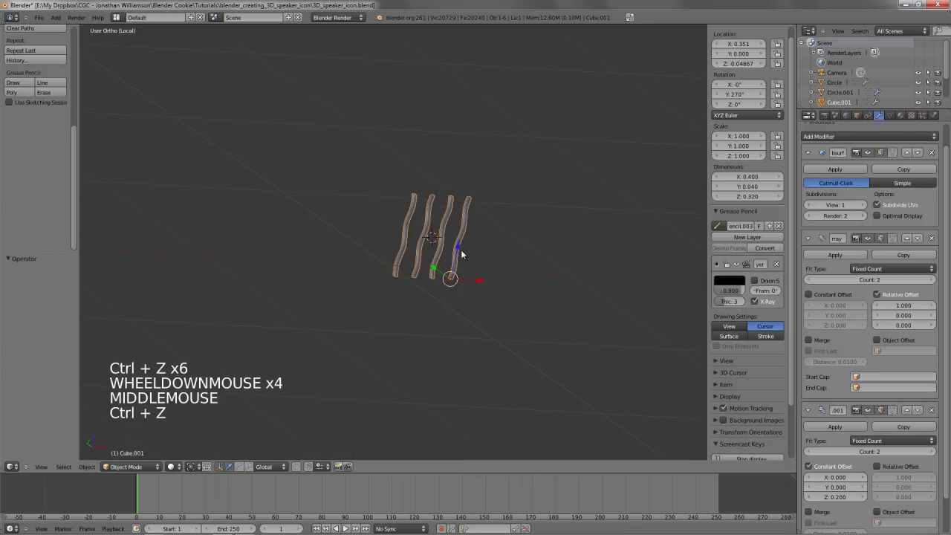
pyautogui.press('KP_1')
pyautogui.press('KP_1')
pyautogui.hotkey('alt', 'r')
pyautogui.hotkey('alt', 'g')
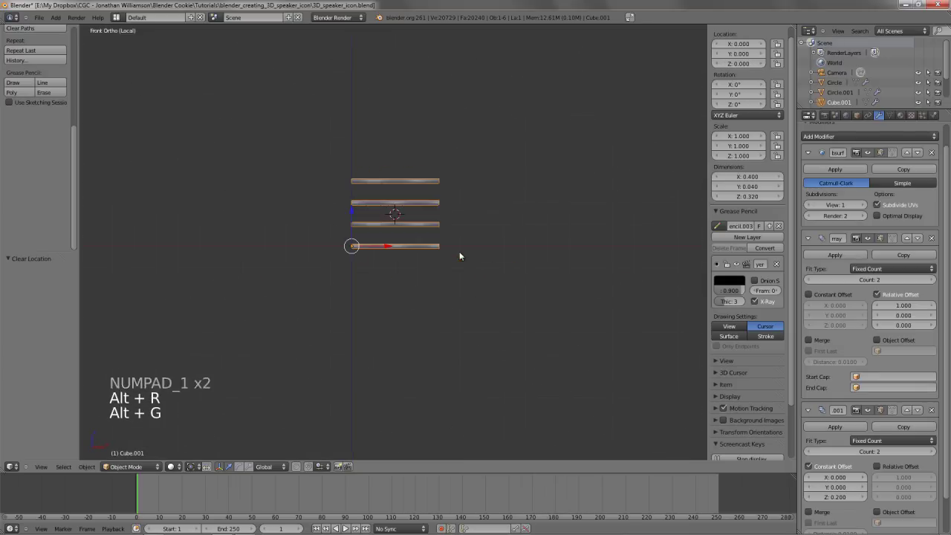
# Collapse the strips' Subdivision Surface modifier settings and add a Mirror modifier
pyautogui.scroll(3, 435, 259)
pyautogui.moveTo(436, 259); pyautogui.dragTo(416, 268, button='middle')
pyautogui.scroll(1, 380, 192)
pyautogui.scroll(3, 416, 268)
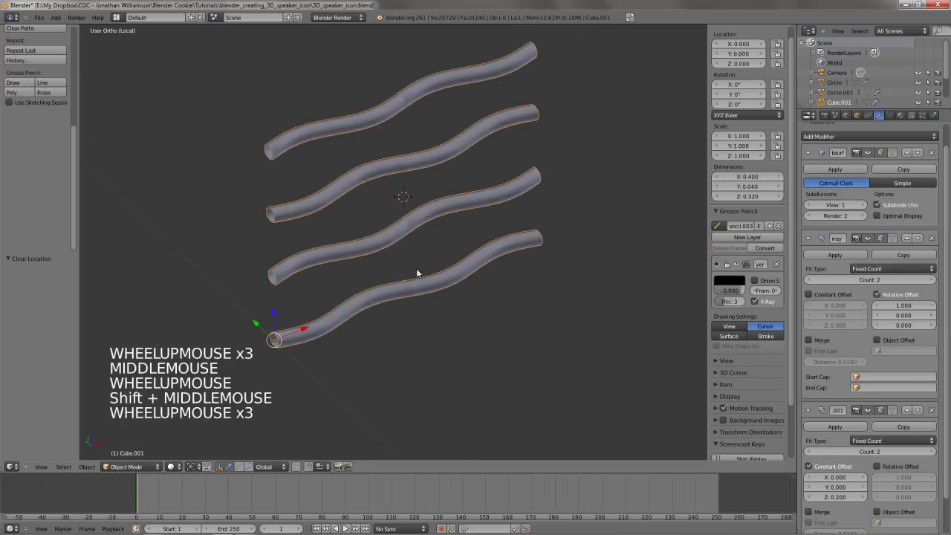
pyautogui.scroll(3, 857, 182)
pyautogui.click(819, 180)
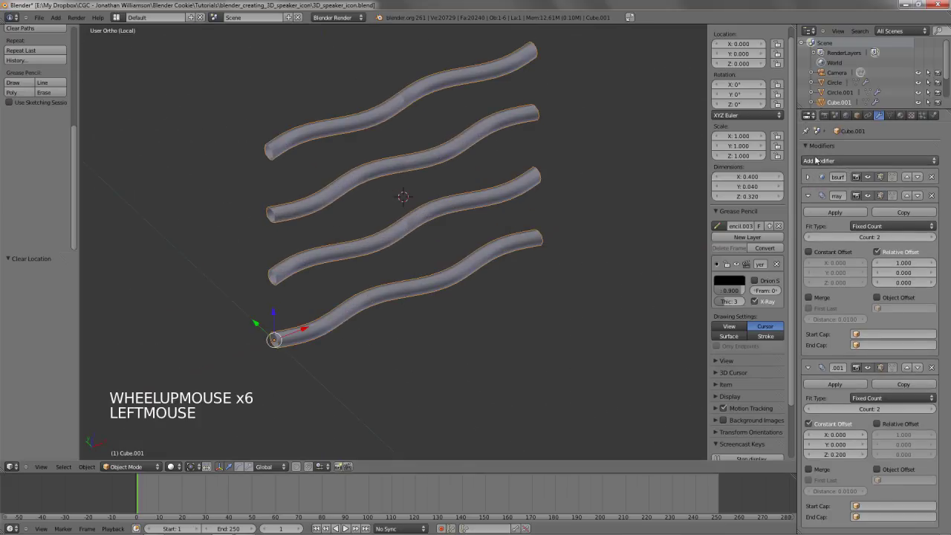
pyautogui.click(818, 160)
pyautogui.click(721, 260)
pyautogui.scroll(-4, 472, 335)
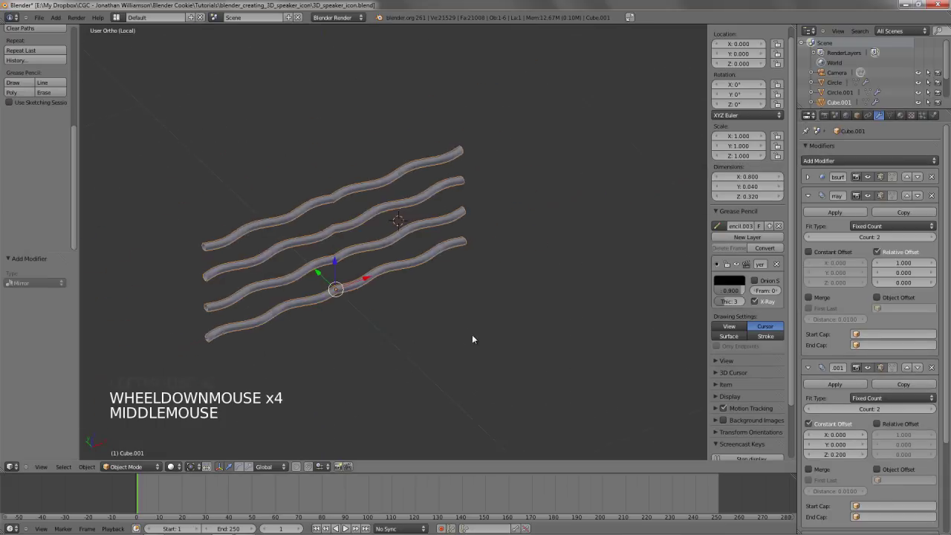
# Examine the mirrored strips from above in solid and wireframe shading, including the original mesh at their centre
pyautogui.moveTo(472, 335); pyautogui.dragTo(442, 298, button='middle')
pyautogui.scroll(3, 434, 288)
pyautogui.press('KP_7')
pyautogui.scroll(3, 310, 370)
pyautogui.keyDown('shift'); pyautogui.moveTo(311, 372); pyautogui.dragTo(382, 245, button='middle'); pyautogui.keyUp('shift')
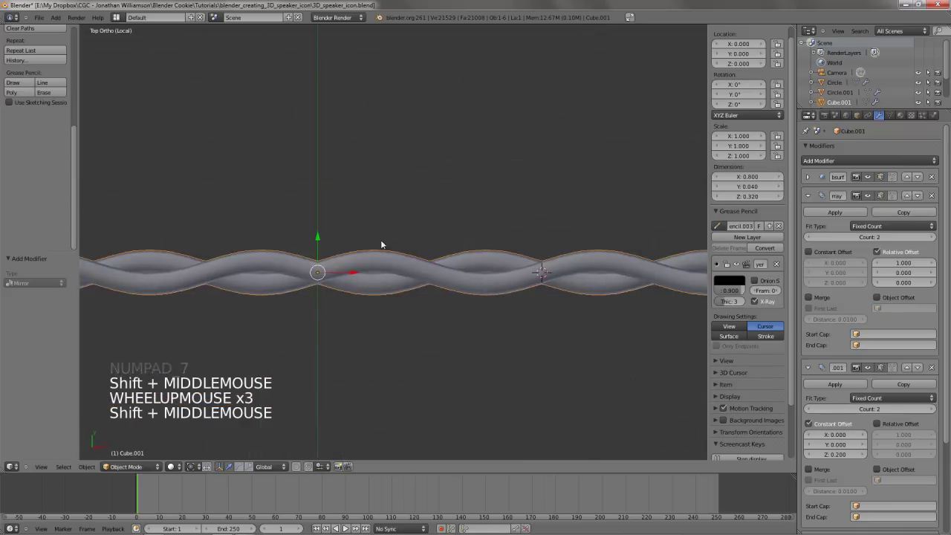
pyautogui.scroll(3, 380, 302)
pyautogui.press('Tab')
pyautogui.scroll(-3, 372, 319)
pyautogui.press('z')
pyautogui.scroll(2, 373, 317)
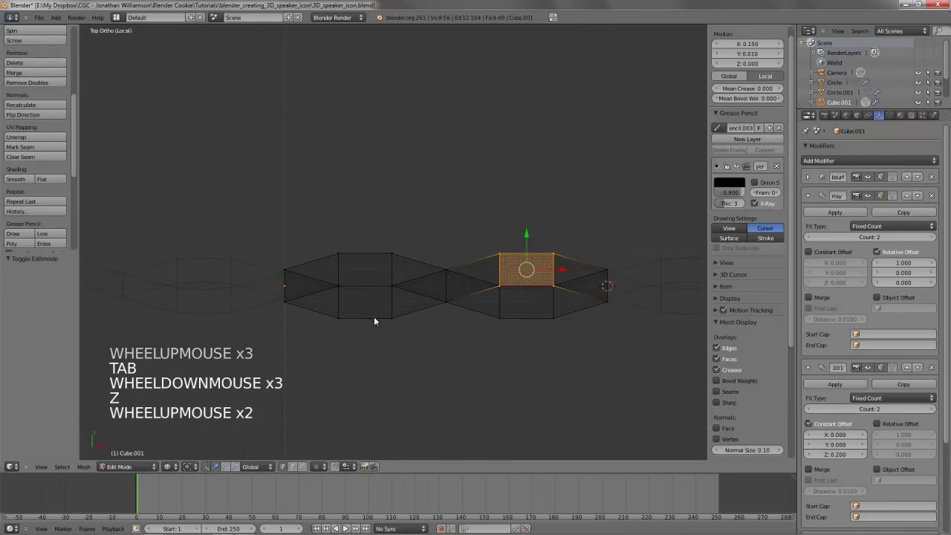
pyautogui.press('Tab')
pyautogui.scroll(-5, 375, 316)
pyautogui.scroll(3, 313, 277)
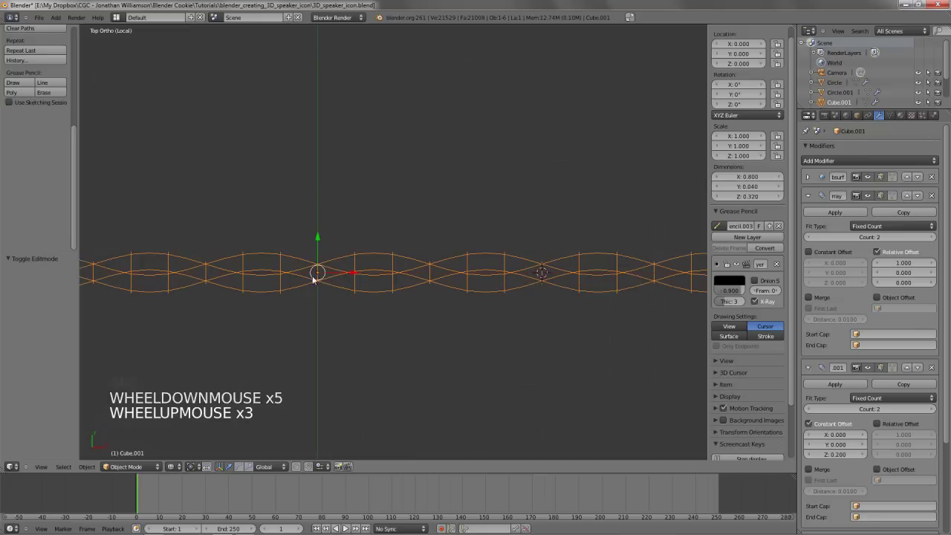
pyautogui.press('z')
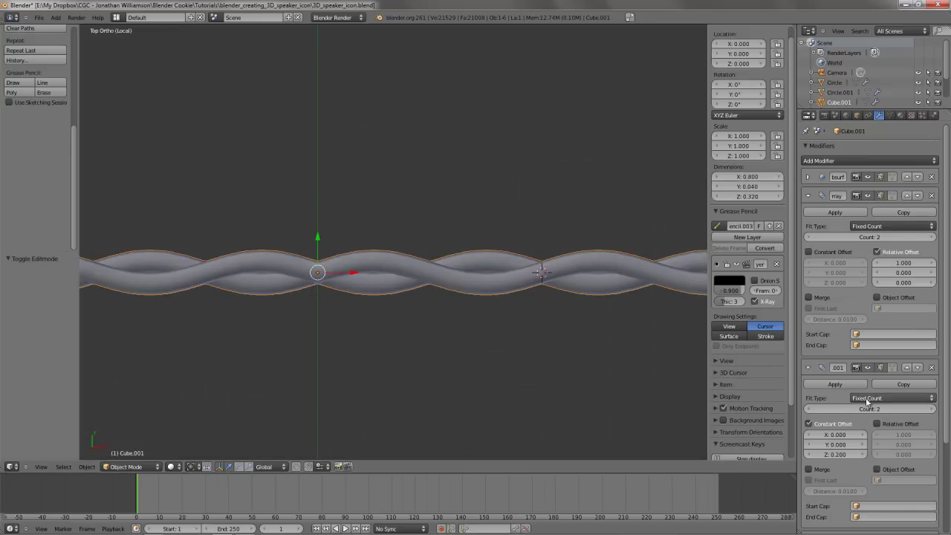
# Remove the Mirror modifier from the strips and set the second Array modifier's count to 3
pyautogui.scroll(-10, 867, 402)
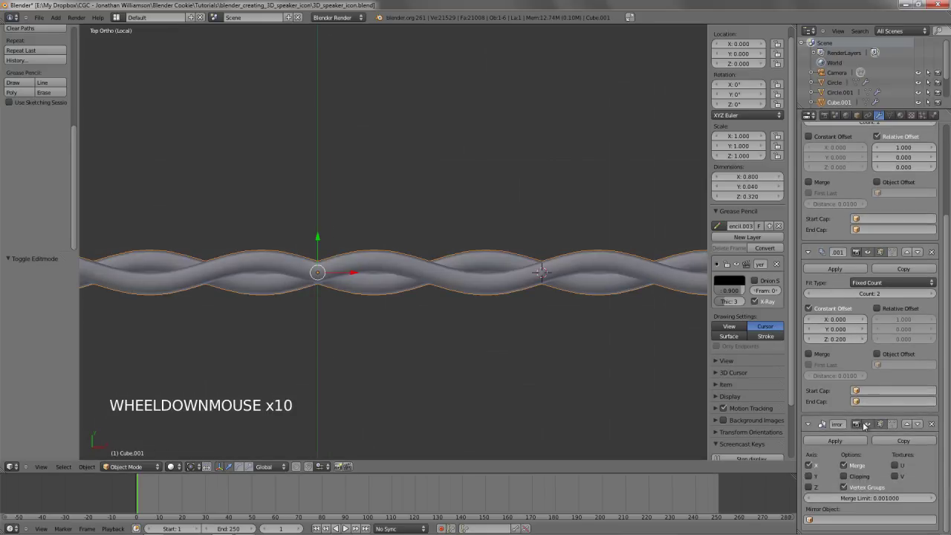
pyautogui.click(932, 424)
pyautogui.scroll(-5, 391, 400)
pyautogui.moveTo(391, 400); pyautogui.dragTo(612, 286, button='middle')
pyautogui.scroll(2, 399, 330)
pyautogui.press('KP_1')
pyautogui.scroll(-4, 399, 322)
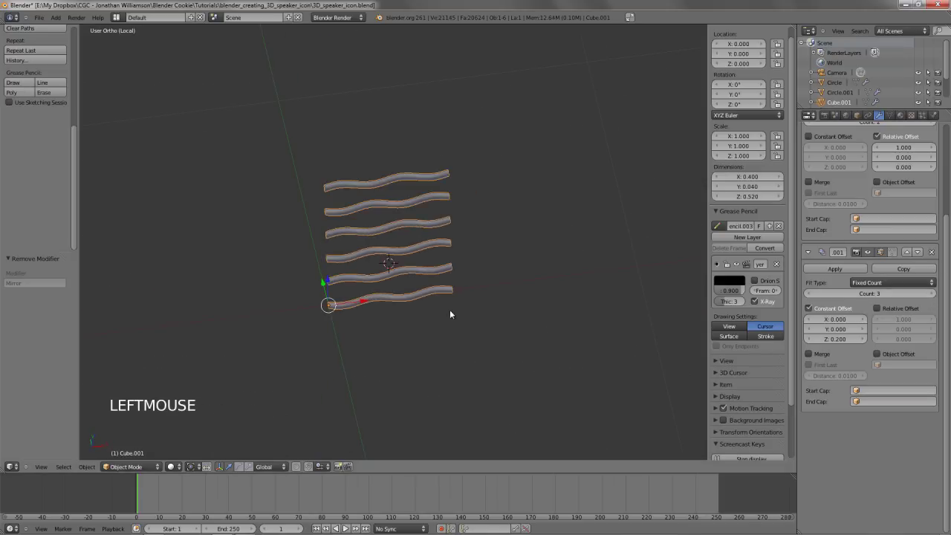
# Leave local view, show the whole speaker in front wireframe, and set the second Array modifier's count to 4
pyautogui.press('KP_Divide')
pyautogui.press('KP_1')
pyautogui.press('z')
pyautogui.scroll(-4, 450, 314)
pyautogui.keyDown('shift'); pyautogui.moveTo(450, 314); pyautogui.dragTo(461, 281, button='middle'); pyautogui.keyUp('shift')
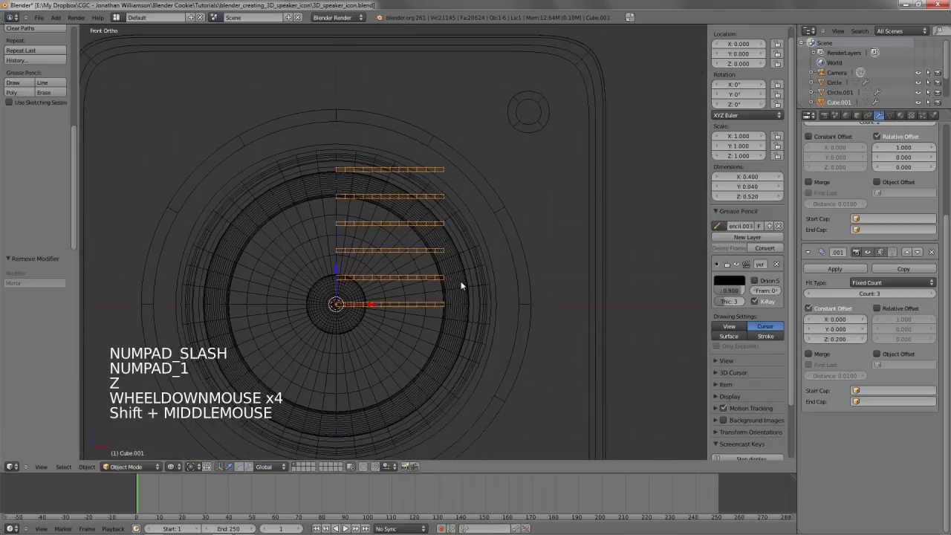
pyautogui.scroll(-3, 566, 304)
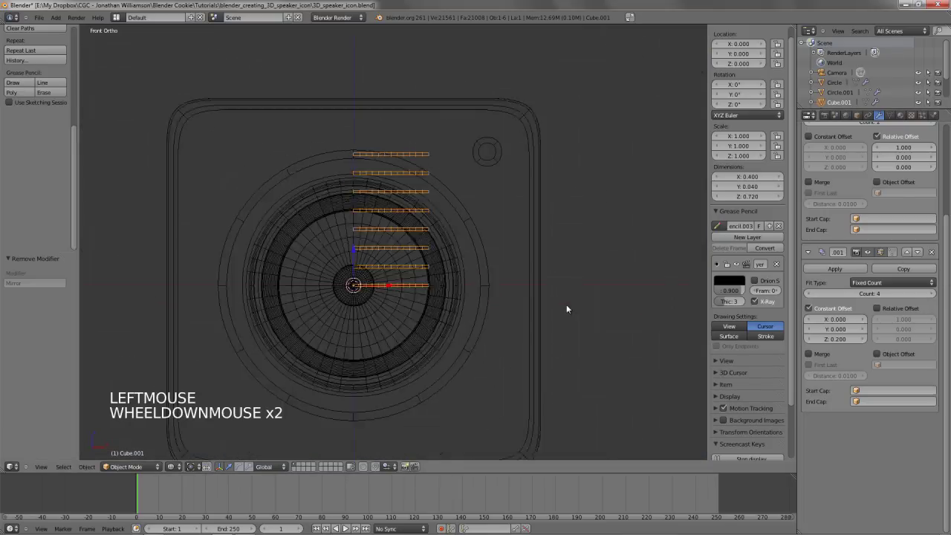
# Select the upper of the two base strips in the mesh and move it 0.05 down along Z
pyautogui.keyDown('shift'); pyautogui.moveTo(566, 304); pyautogui.dragTo(542, 319, button='middle'); pyautogui.keyUp('shift')
pyautogui.scroll(3, 444, 379)
pyautogui.press('Tab')
pyautogui.keyDown('shift'); pyautogui.moveTo(444, 379); pyautogui.dragTo(425, 251, button='middle'); pyautogui.keyUp('shift')
pyautogui.scroll(2, 424, 251)
pyautogui.press('a')
pyautogui.press('b')
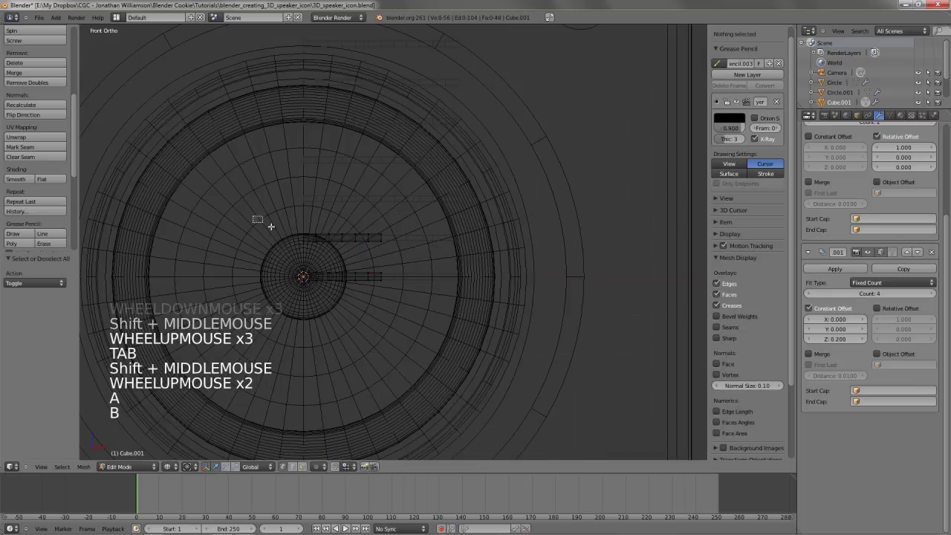
pyautogui.moveTo(433, 252); pyautogui.dragTo(431, 254)
pyautogui.press('g')
pyautogui.press('z')
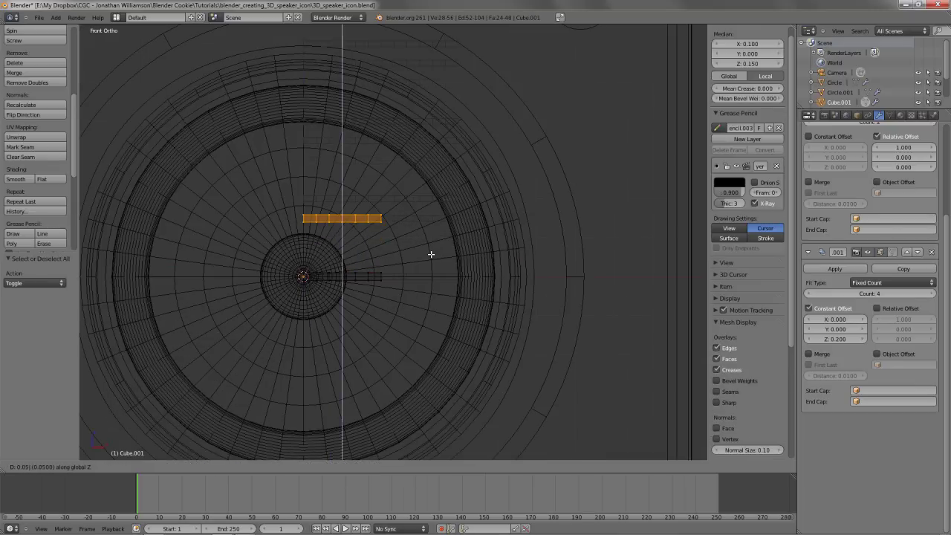
pyautogui.click(431, 254)
pyautogui.press('z')
pyautogui.scroll(3, 429, 255)
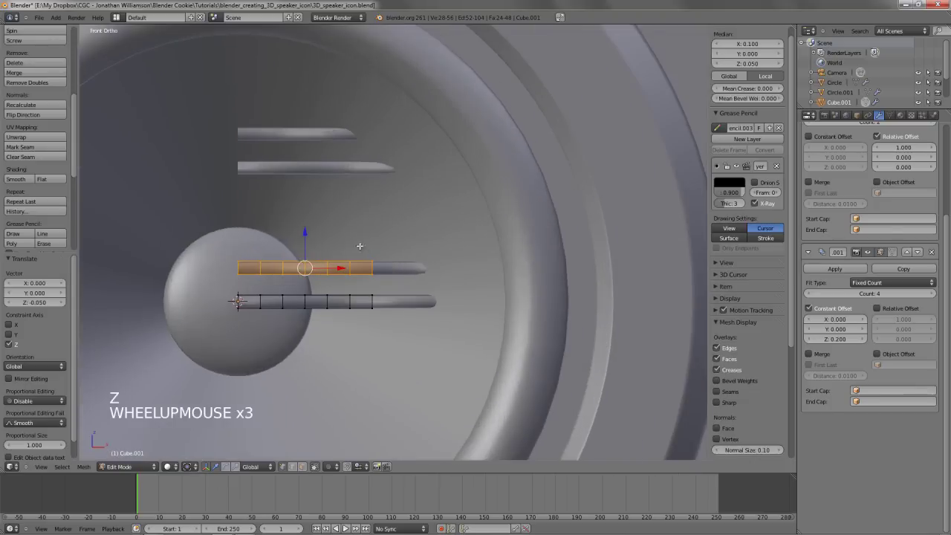
pyautogui.moveTo(429, 255); pyautogui.dragTo(391, 272, button='middle')
pyautogui.press('Tab')
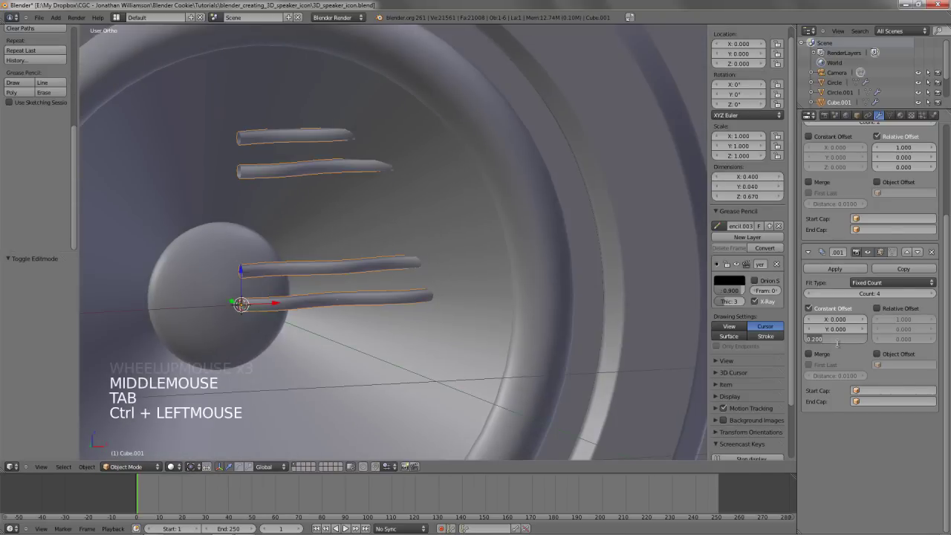
# Set the second Array modifier's constant Z offset to 0.1
pyautogui.scroll(-2, 340, 293)
pyautogui.moveTo(339, 293); pyautogui.dragTo(483, 329, button='middle')
pyautogui.scroll(-4, 377, 260)
pyautogui.scroll(3, 398, 262)
# Select the whole strip mesh and thin both strips with Shrink/Fatten by about 0.0066
pyautogui.press('Tab')
pyautogui.scroll(2, 398, 262)
pyautogui.press('z')
pyautogui.press('a')
pyautogui.press('a')
pyautogui.scroll(5, 483, 329)
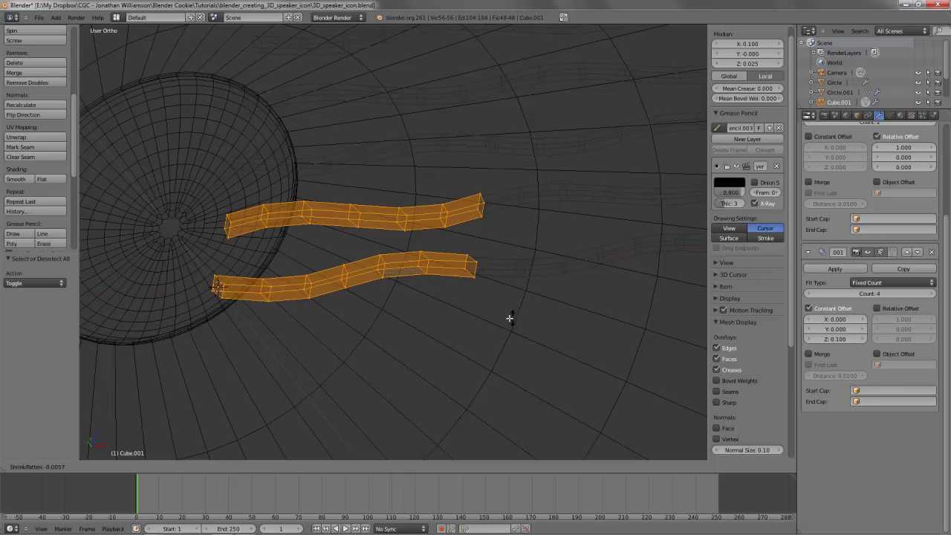
pyautogui.keyDown('shift'); pyautogui.click(457, 312); pyautogui.keyUp('shift')
pyautogui.press('z')
# Select the outer end vertices of both strips in top wireframe view and scale them flat along X
pyautogui.moveTo(402, 321); pyautogui.dragTo(416, 290, button='middle')
pyautogui.press('KP_7')
pyautogui.press('z')
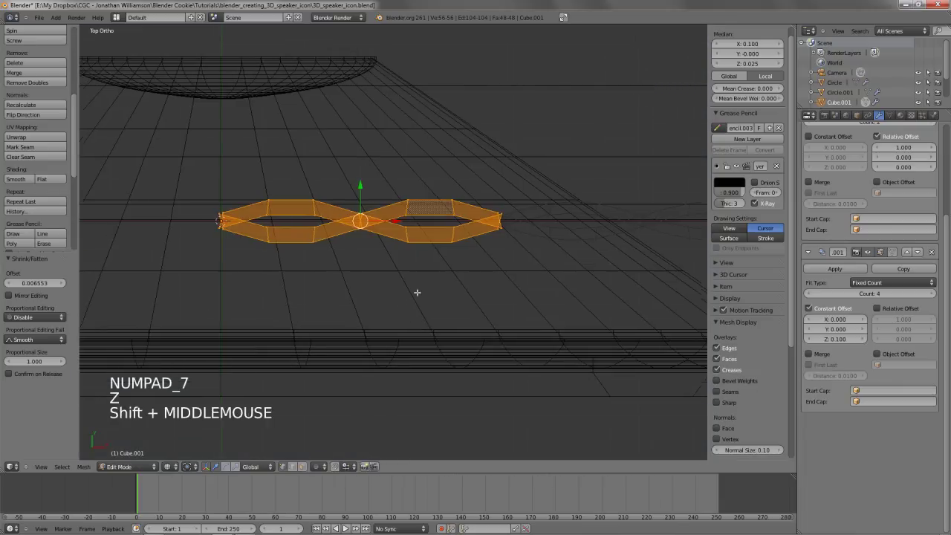
pyautogui.scroll(2, 427, 310)
pyautogui.press('a')
pyautogui.press('b')
pyautogui.moveTo(601, 211); pyautogui.dragTo(633, 317)
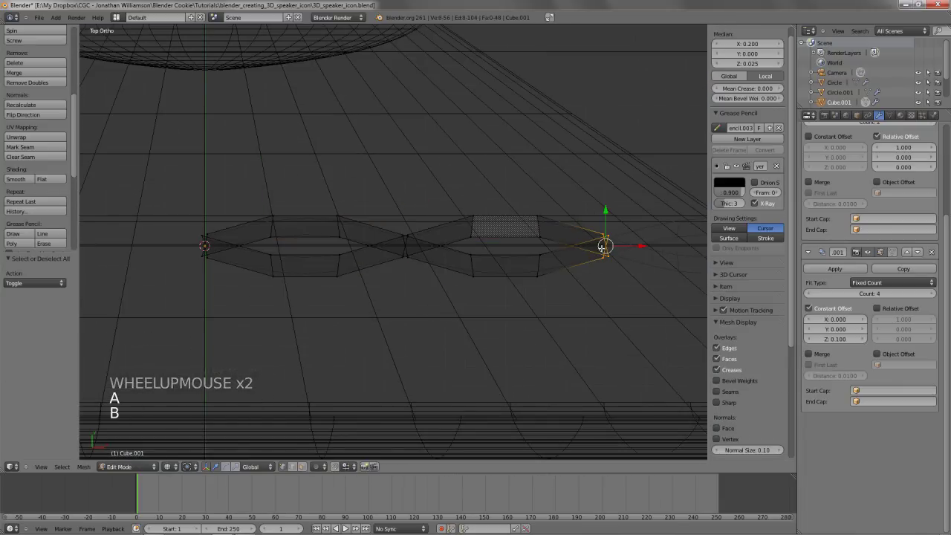
pyautogui.press('Return')
# Select the end vertices nearest the origin on both strips and scale them to 0 along X
pyautogui.press('a')
pyautogui.press('b')
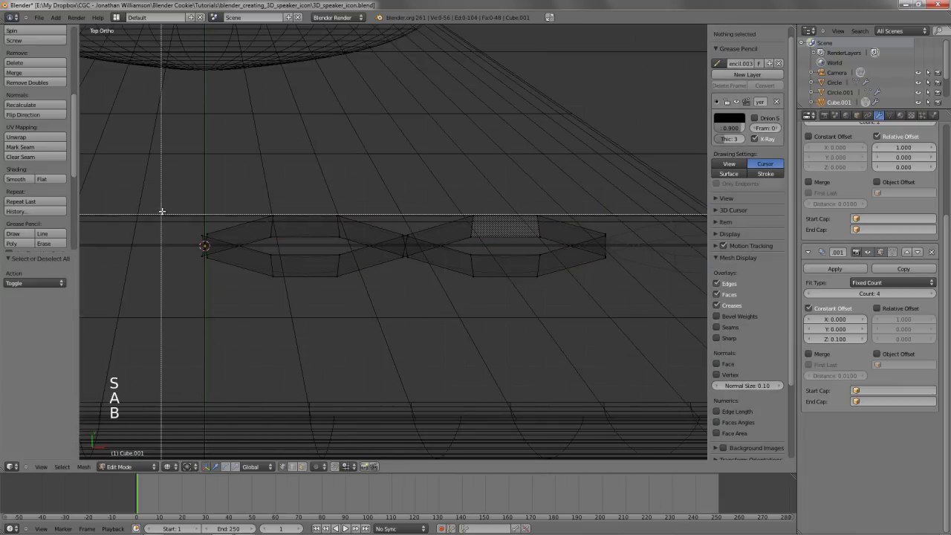
pyautogui.moveTo(161, 208); pyautogui.dragTo(208, 301)
pyautogui.press('s')
pyautogui.press('x')
pyautogui.press('0')
pyautogui.press('Return')
# Leave mesh editing and set the second Array modifier's constant Z offset to 0.05
pyautogui.moveTo(325, 289)
pyautogui.mouseDown(button='middle')
pyautogui.moveTo(409, 249)
pyautogui.moveTo(503, 275)
pyautogui.mouseUp(button='middle')
pyautogui.press('z')
pyautogui.press('KP_1')
pyautogui.scroll(-3, 395, 266)
pyautogui.press('Tab')
pyautogui.scroll(-3, 397, 272)
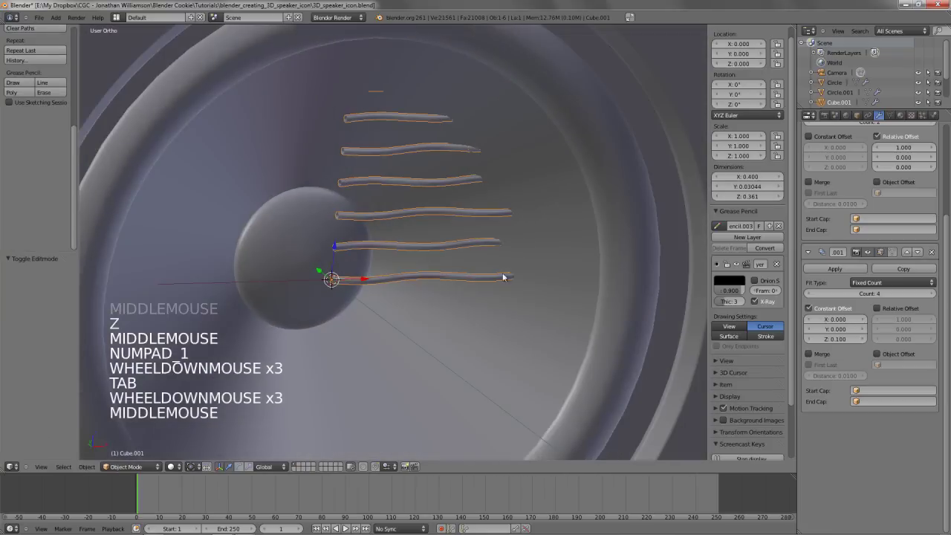
pyautogui.keyDown('ctrl'); pyautogui.click(853, 338); pyautogui.keyUp('ctrl')
pyautogui.write('.05')
pyautogui.press('Return')
pyautogui.press('KP_1')
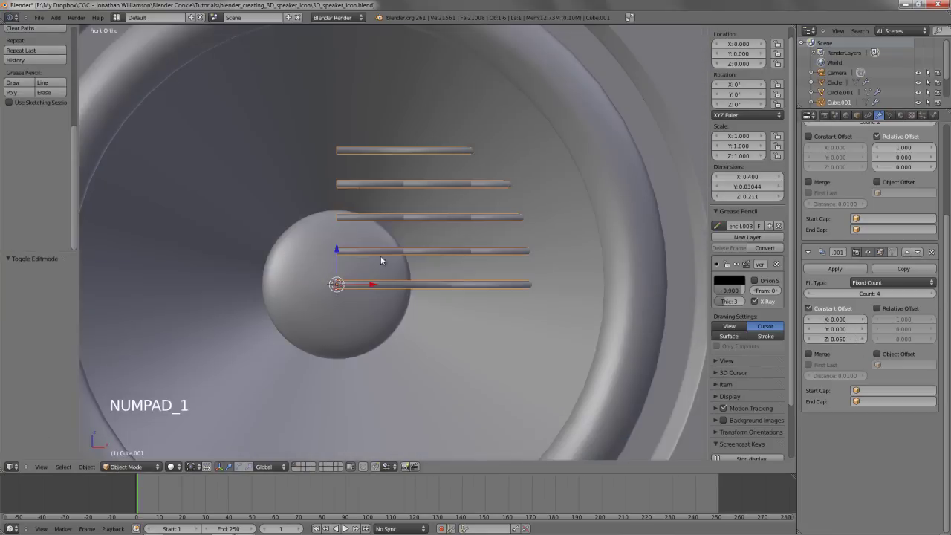
# Select the upper base strip in the mesh again and move it 0.025 down along Z
pyautogui.press('Tab')
pyautogui.press('z')
pyautogui.press('a')
pyautogui.press('b')
pyautogui.moveTo(309, 233); pyautogui.dragTo(551, 269)
pyautogui.press('g')
pyautogui.press('z')
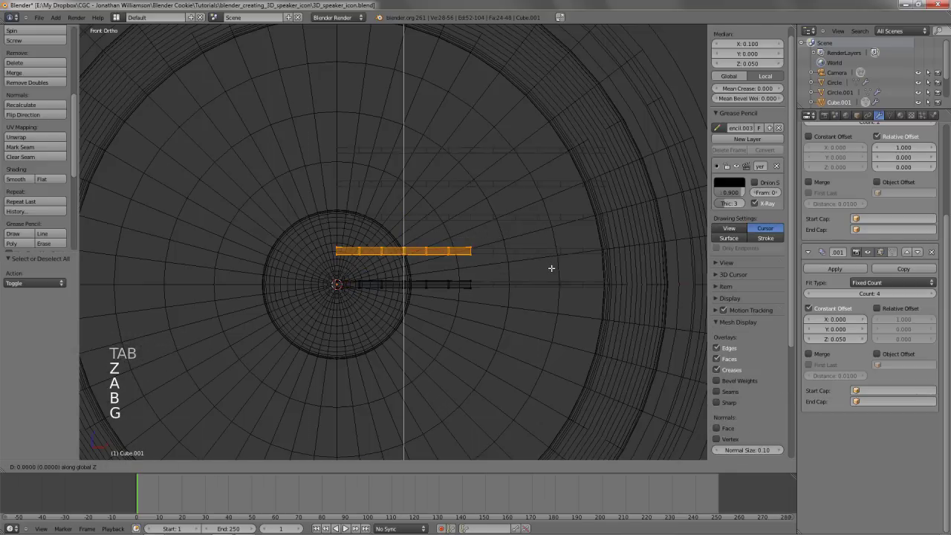
pyautogui.click(551, 268)
pyautogui.press('z')
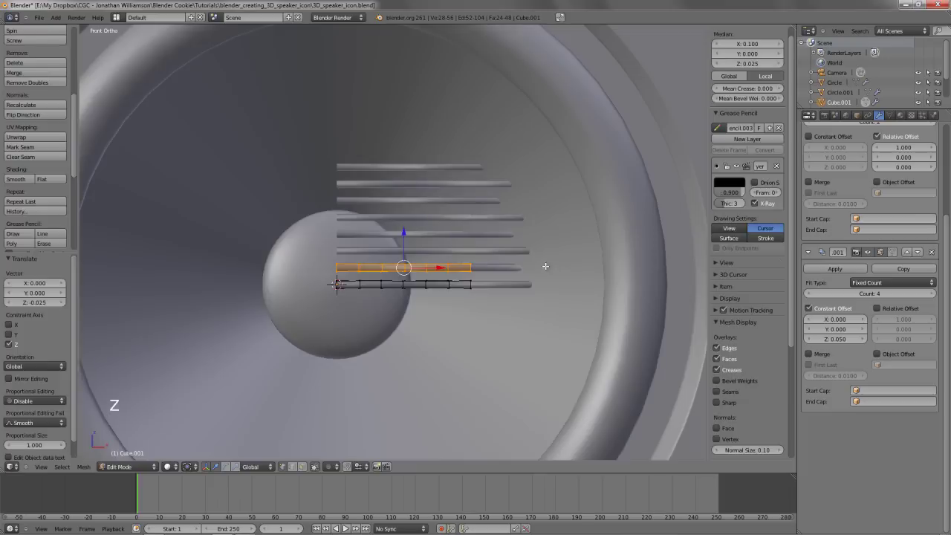
pyautogui.press('Tab')
# Make a linked duplicate of the strips in place and rotate it 90° about the Y axis
pyautogui.scroll(-4, 325, 233)
pyautogui.moveTo(326, 233)
pyautogui.mouseDown(button='middle')
pyautogui.moveTo(376, 282)
pyautogui.moveTo(425, 250)
pyautogui.mouseUp(button='middle')
pyautogui.press('KP_1')
pyautogui.scroll(4, 418, 254)
pyautogui.press('z')
pyautogui.scroll(-3, 429, 230)
pyautogui.scroll(2, 464, 262)
pyautogui.hotkey('alt', 'd')
pyautogui.rightClick(464, 262)
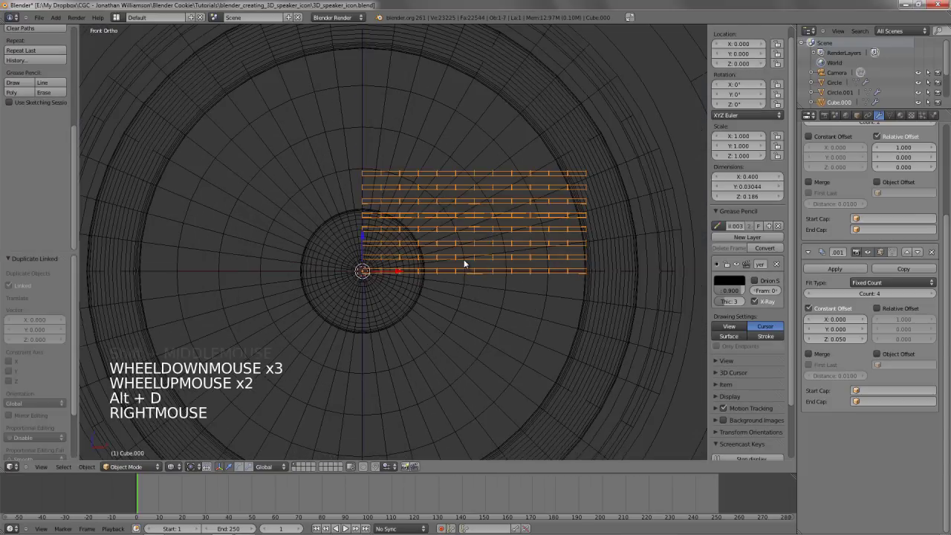
pyautogui.press('r')
pyautogui.press('r')
pyautogui.press('z')
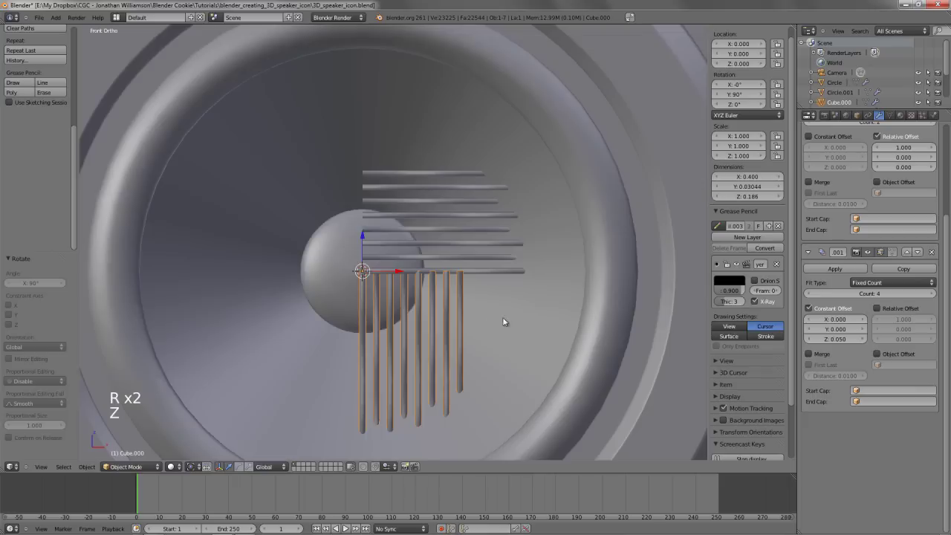
pyautogui.scroll(4, 443, 305)
pyautogui.moveTo(443, 305); pyautogui.dragTo(480, 433, button='middle')
pyautogui.press('g')
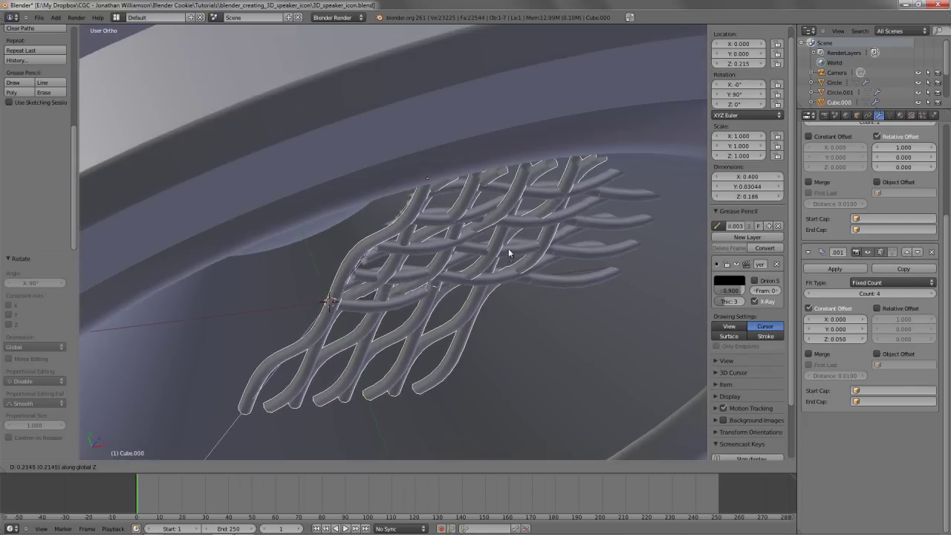
pyautogui.rightClick(511, 240)
# Choose increment snapping and move the duplicated vertical strips up 0.18 along Z in the front view
pyautogui.hotkey('ctrl', 'shift', 'Tab')
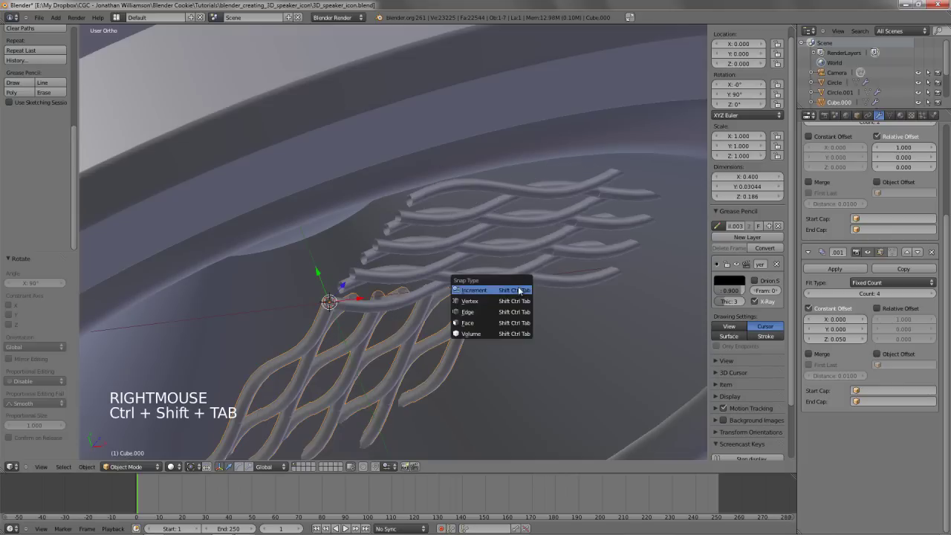
pyautogui.press('g')
pyautogui.rightClick(463, 185)
pyautogui.press('KP_1')
pyautogui.press('KP_1')
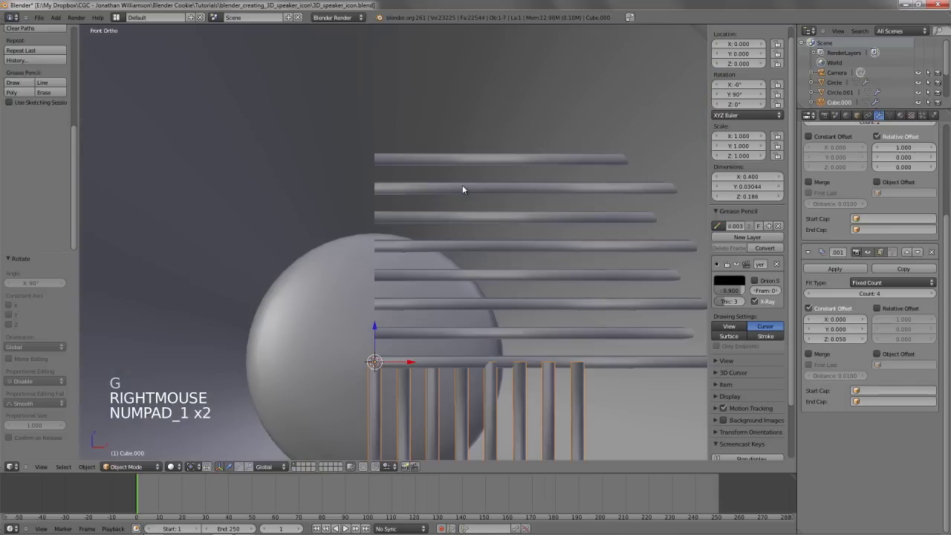
pyautogui.press('z')
pyautogui.press('g')
pyautogui.keyDown('ctrl'); pyautogui.click(430, 143); pyautogui.keyUp('ctrl')
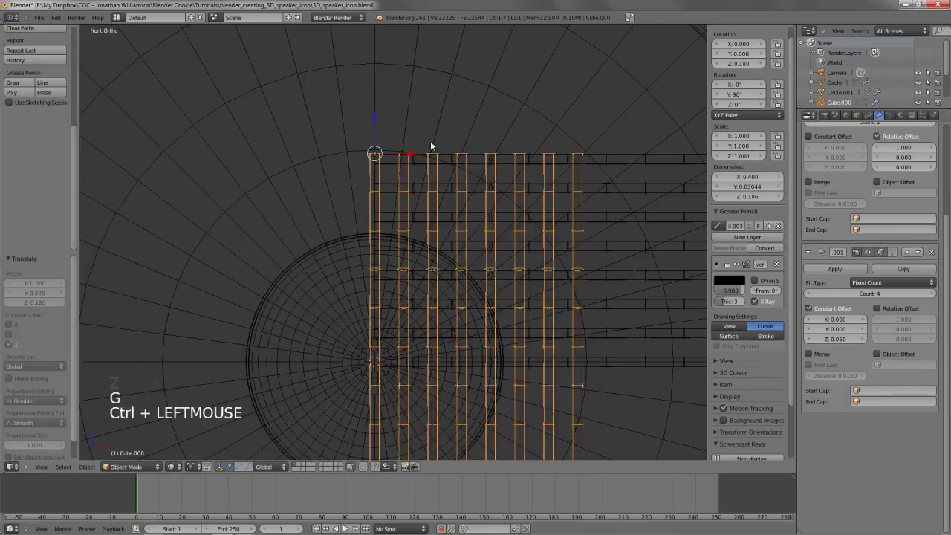
pyautogui.press('z')
pyautogui.moveTo(430, 143); pyautogui.dragTo(416, 296, button='middle')
pyautogui.scroll(2, 418, 289)
pyautogui.press('g')
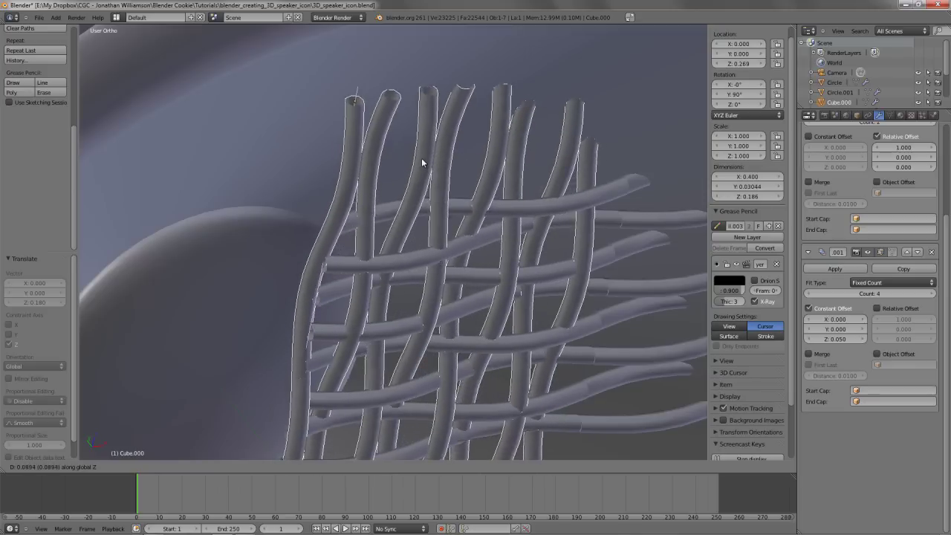
pyautogui.rightClick(427, 164)
# Move the vertical strips further up along Z to a Z location of 0.23
pyautogui.press('KP_7')
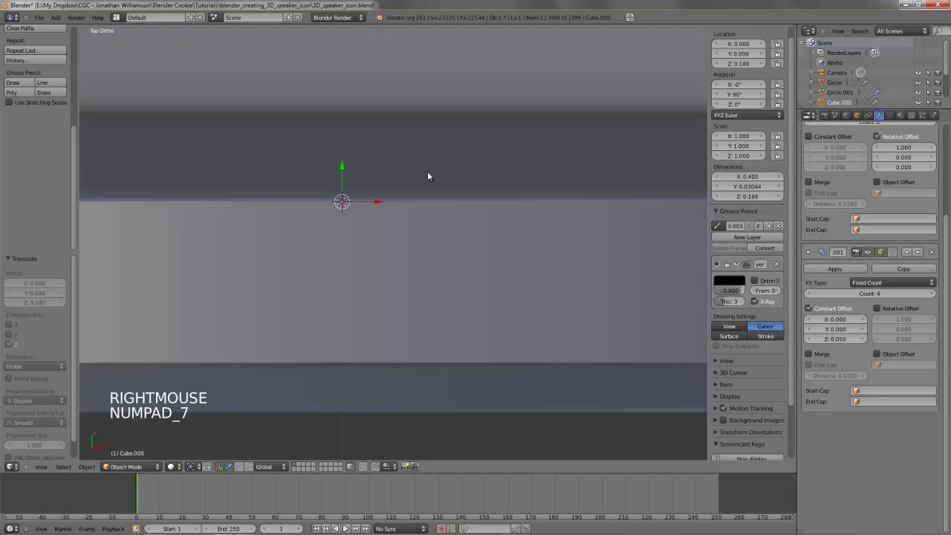
pyautogui.press('z')
pyautogui.press('KP_1')
pyautogui.keyDown('shift'); pyautogui.moveTo(408, 220); pyautogui.dragTo(419, 276, button='middle'); pyautogui.keyUp('shift')
pyautogui.press('g')
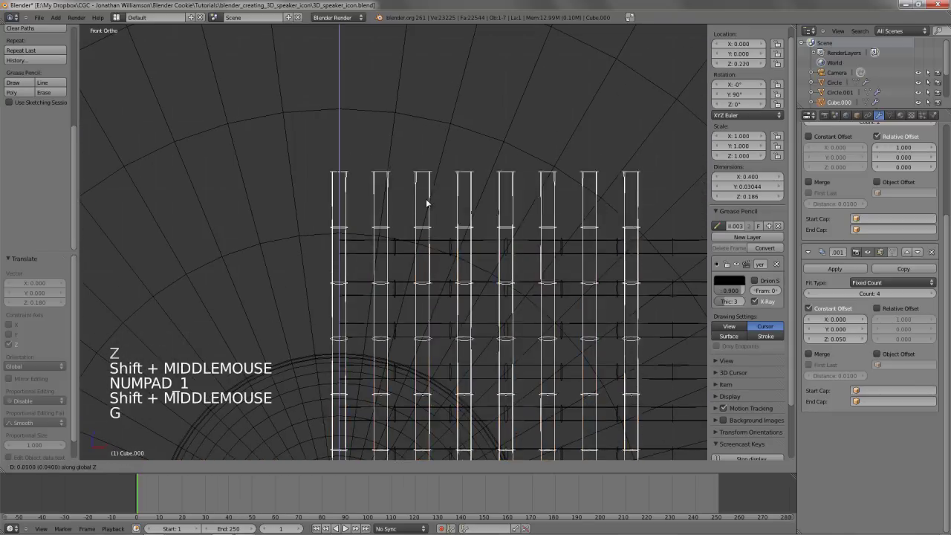
pyautogui.click(426, 201)
# Select both the horizontal and vertical strips and isolate them in local view with solid shading
pyautogui.press('KP_3')
pyautogui.keyDown('shift'); pyautogui.rightClick(434, 249); pyautogui.keyUp('shift')
pyautogui.press('a')
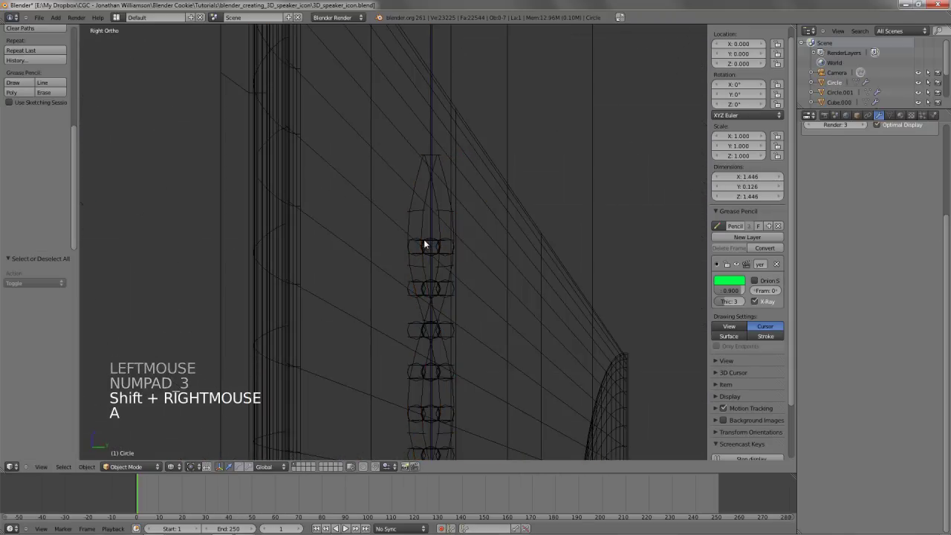
pyautogui.rightClick(423, 253)
pyautogui.press('KP_Divide')
pyautogui.press('z')
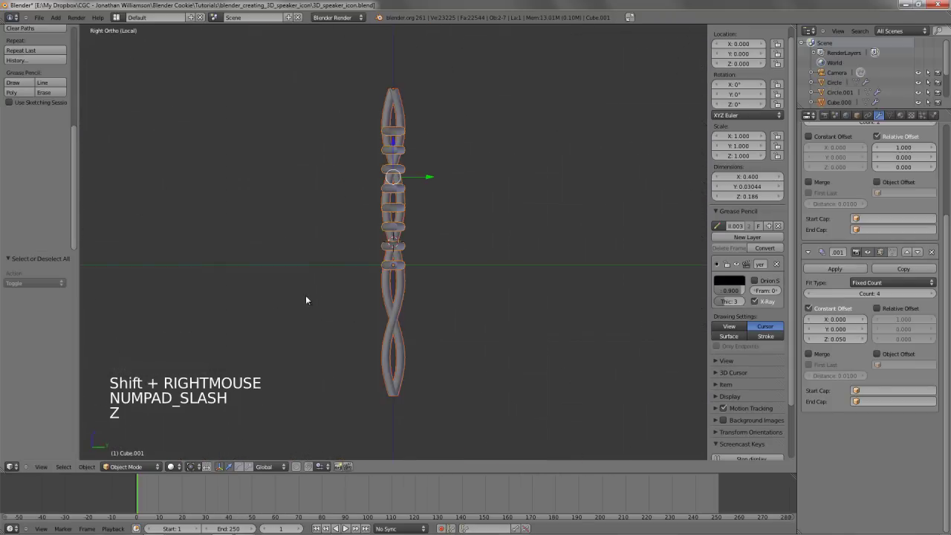
# Select only the vertical strips and examine how they cross the horizontal ones from the side and at an angle
pyautogui.scroll(3, 379, 296)
pyautogui.press('z')
pyautogui.press('z')
pyautogui.rightClick(382, 299)
pyautogui.press('z')
pyautogui.moveTo(382, 299)
pyautogui.mouseDown(button='middle')
pyautogui.moveTo(456, 357)
pyautogui.moveTo(450, 329)
pyautogui.moveTo(498, 255)
pyautogui.moveTo(315, 259)
pyautogui.moveTo(409, 278)
pyautogui.moveTo(415, 290)
pyautogui.mouseUp(button='middle')
pyautogui.press('z')
pyautogui.scroll(3, 450, 329)
pyautogui.scroll(-2, 475, 298)
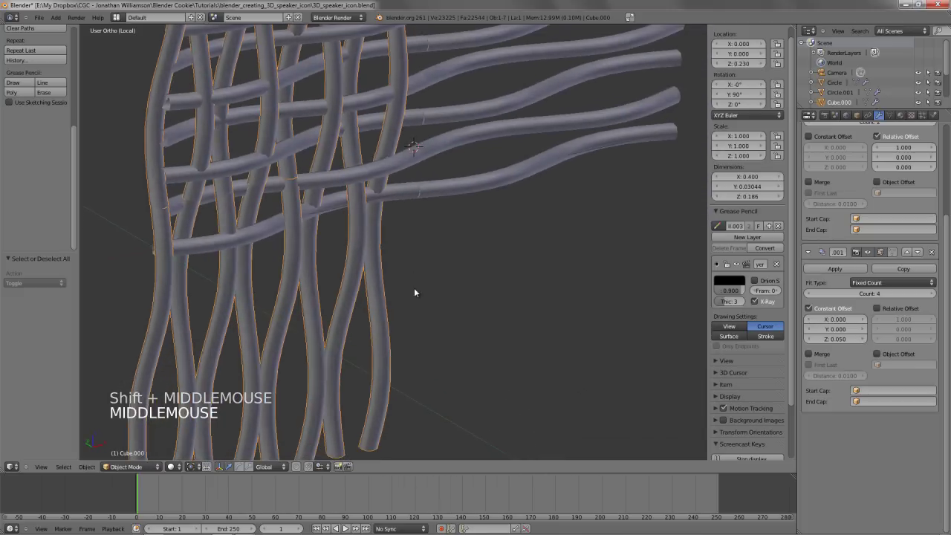
# Rotate the vertical strips 180° in the top view
pyautogui.press('KP_7')
pyautogui.scroll(-3, 302, 277)
pyautogui.keyDown('shift'); pyautogui.moveTo(493, 155); pyautogui.dragTo(341, 327, button='middle'); pyautogui.keyUp('shift')
pyautogui.press('r')
pyautogui.click(388, 269)
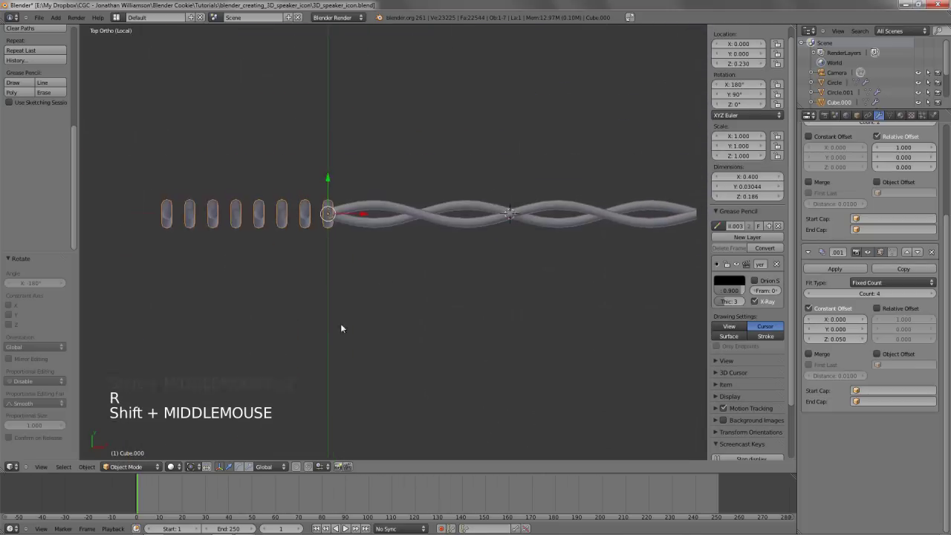
# Move the rotated vertical strips 0.2 along X over the horizontal strips, using snapping
pyautogui.scroll(3, 378, 325)
pyautogui.press('g')
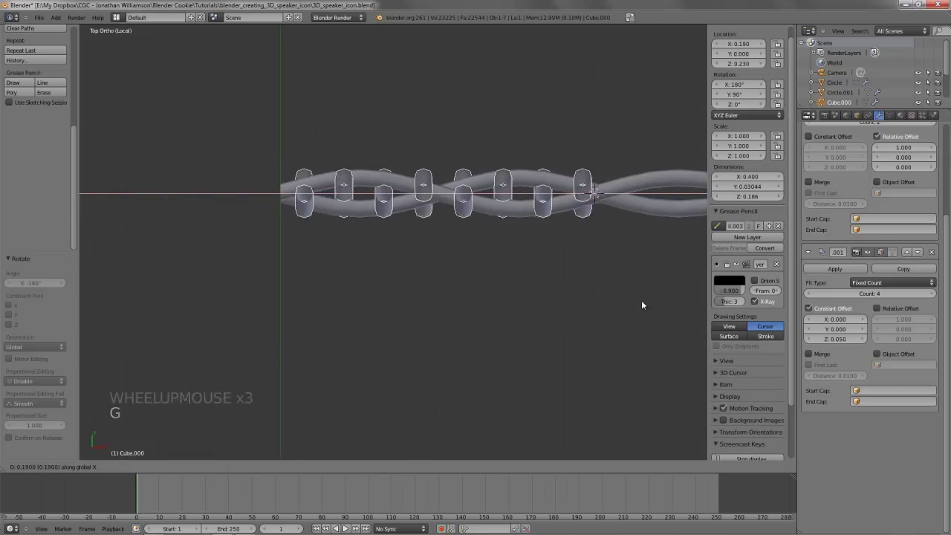
pyautogui.keyDown('ctrl'); pyautogui.click(639, 306); pyautogui.keyUp('ctrl')
pyautogui.press('e')
pyautogui.press('z')
pyautogui.press('KP_3')
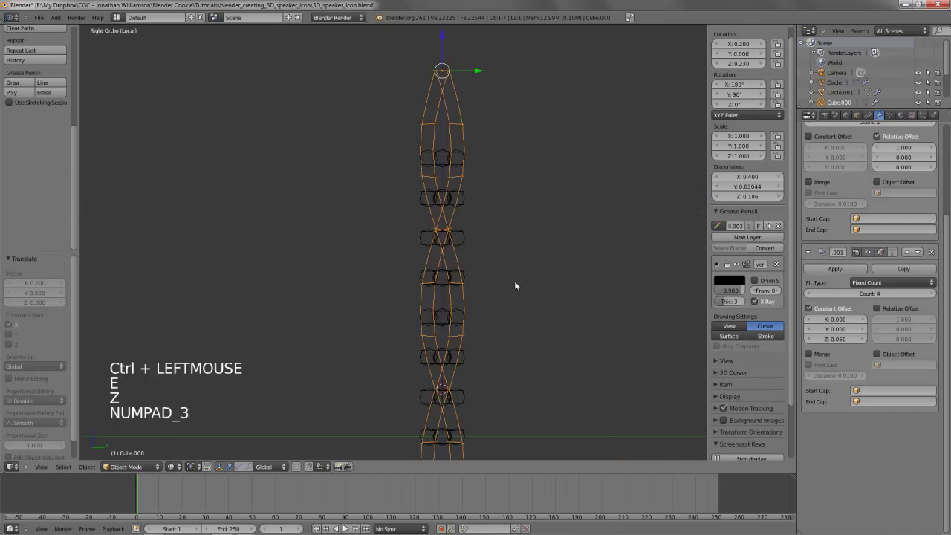
# Try to slide the vertical strips along X and along Z to weave them between the horizontal ones
pyautogui.press('z')
pyautogui.moveTo(386, 305)
pyautogui.keyDown('shift'); pyautogui.mouseDown(button='middle')
pyautogui.moveTo(369, 295)
pyautogui.moveTo(434, 341)
pyautogui.moveTo(513, 350)
pyautogui.moveTo(427, 291)
pyautogui.moveTo(572, 291)
pyautogui.mouseUp(button='middle'); pyautogui.keyUp('shift')
pyautogui.press('g')
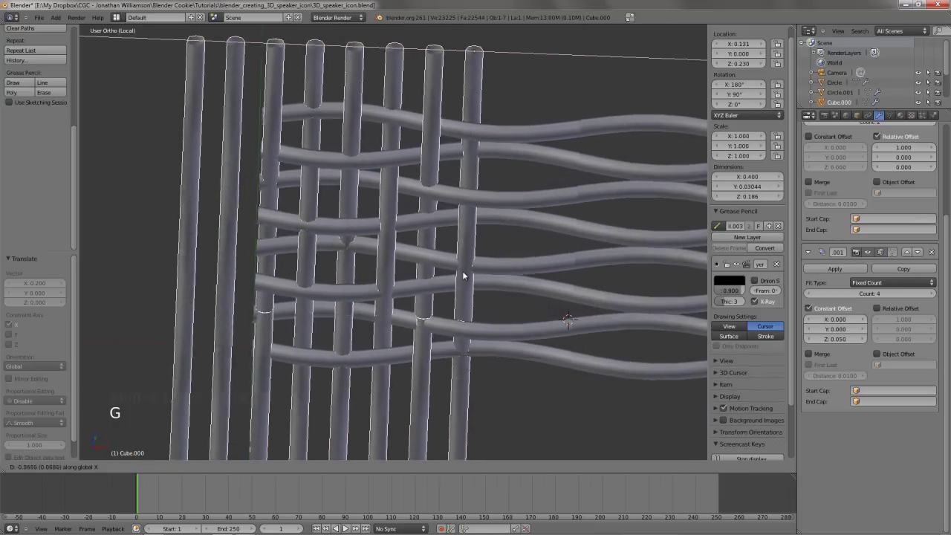
pyautogui.rightClick(423, 266)
pyautogui.moveTo(395, 263); pyautogui.dragTo(469, 261, button='middle')
pyautogui.scroll(2, 478, 315)
pyautogui.press('g')
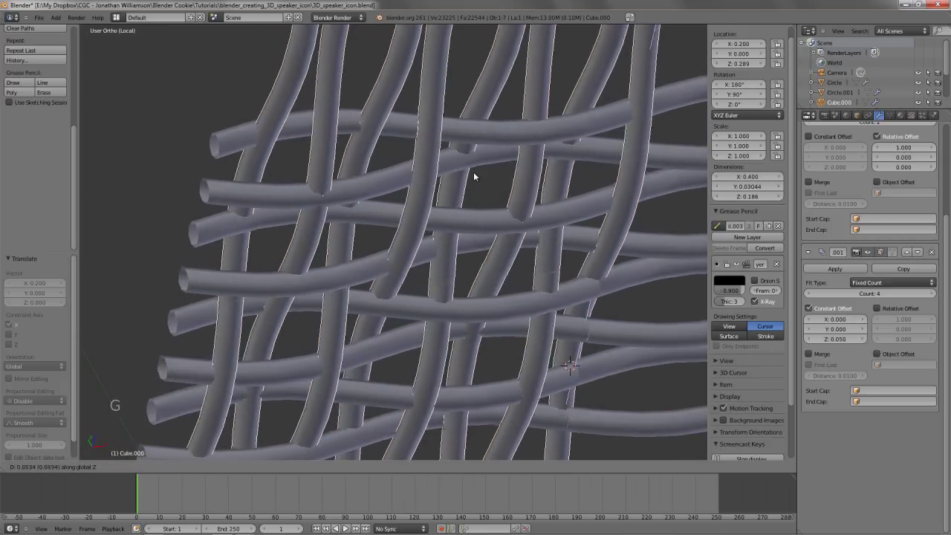
pyautogui.rightClick(474, 175)
# Delete the vertical strips and select the remaining horizontal strips
pyautogui.scroll(-2, 475, 186)
pyautogui.press('x')
pyautogui.click(481, 235)
pyautogui.rightClick(498, 221)
pyautogui.keyDown('shift'); pyautogui.moveTo(498, 220); pyautogui.dragTo(512, 167, button='middle'); pyautogui.keyUp('shift')
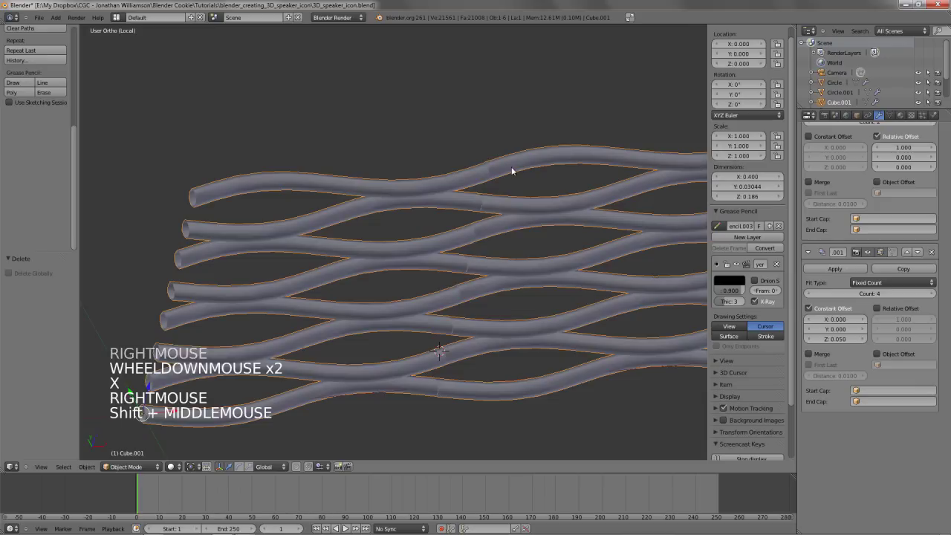
# Enable Merge and First Last on the first Array modifier and Merge on the second, and recalculate the mesh normals
pyautogui.scroll(5, 880, 213)
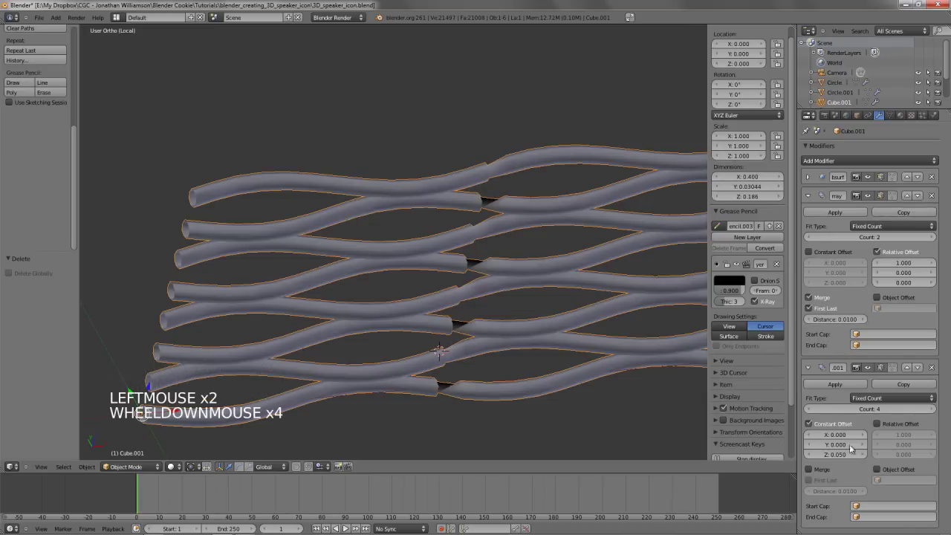
pyautogui.press('Tab')
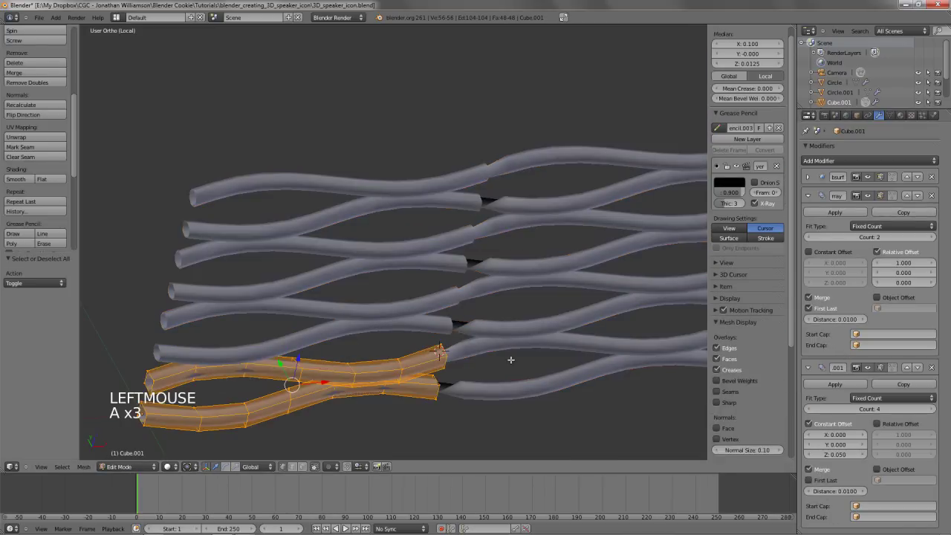
pyautogui.hotkey('ctrl', 'n')
pyautogui.press('Tab')
pyautogui.moveTo(497, 362); pyautogui.dragTo(420, 240, button='middle')
# Set the first Array modifier's merge distance to 0.0010 and return to Object Mode
pyautogui.press('Tab')
pyautogui.press('KP_1')
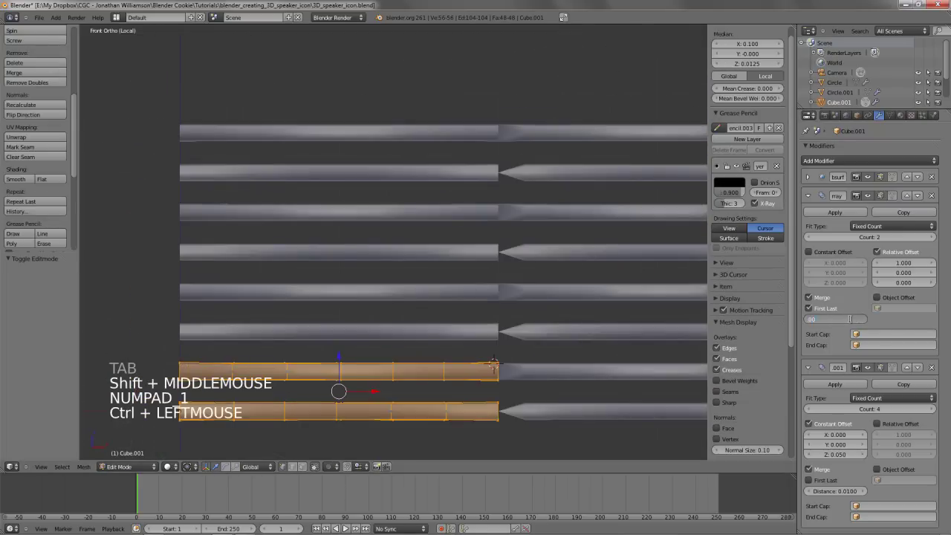
pyautogui.keyDown('shift'); pyautogui.moveTo(664, 275); pyautogui.dragTo(505, 286, button='middle'); pyautogui.keyUp('shift')
pyautogui.moveTo(505, 287); pyautogui.dragTo(394, 404, button='middle')
pyautogui.press('Tab')
pyautogui.scroll(-3, 436, 318)
# Duplicate the horizontal strips in place in the front view
pyautogui.press('a')
pyautogui.press('KP_1')
pyautogui.keyDown('shift'); pyautogui.moveTo(350, 186); pyautogui.dragTo(401, 348, button='middle'); pyautogui.keyUp('shift')
pyautogui.rightClick(376, 185)
pyautogui.hotkey('shift', 'd')
pyautogui.hotkey('shift', 'd')
pyautogui.rightClick(401, 347)
# Rotate the duplicated strips 90° about Y in the front view
pyautogui.press('KP_9')
pyautogui.press('KP_0')
pyautogui.press('KP_Enter')
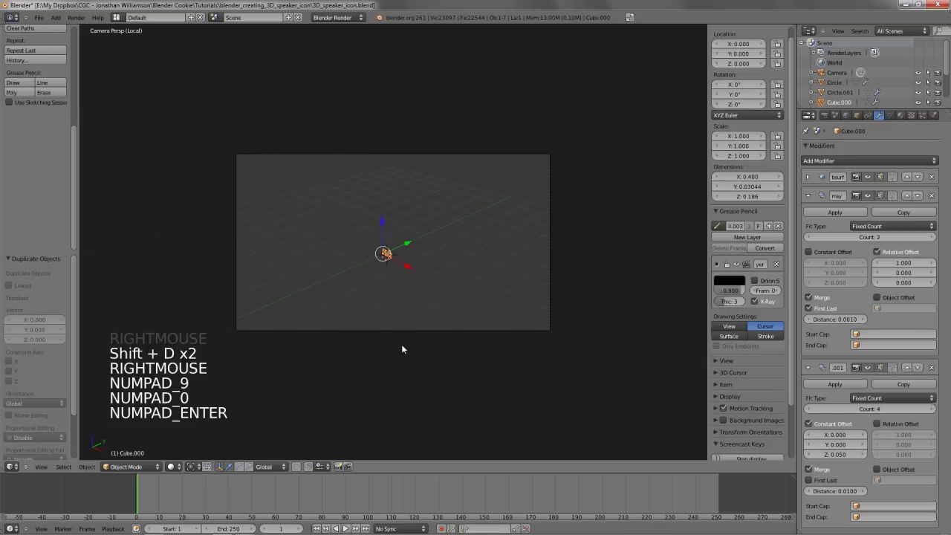
pyautogui.press('KP_1')
pyautogui.scroll(-1, 401, 348)
pyautogui.press('g')
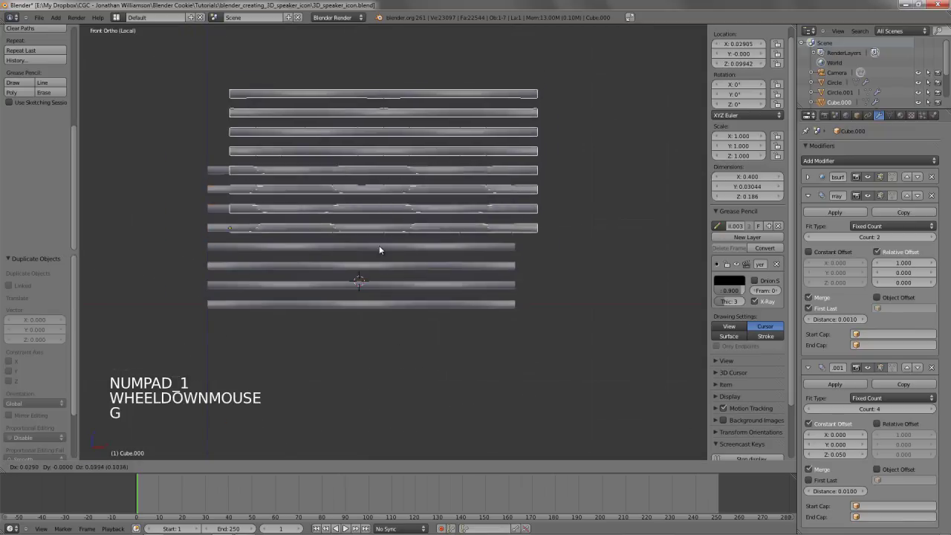
pyautogui.press('r')
pyautogui.press('r')
pyautogui.write('90')
pyautogui.press('Return')
# Raise the rotated strips along Z to about 0.31 so they cross the horizontal strips
pyautogui.press('g')
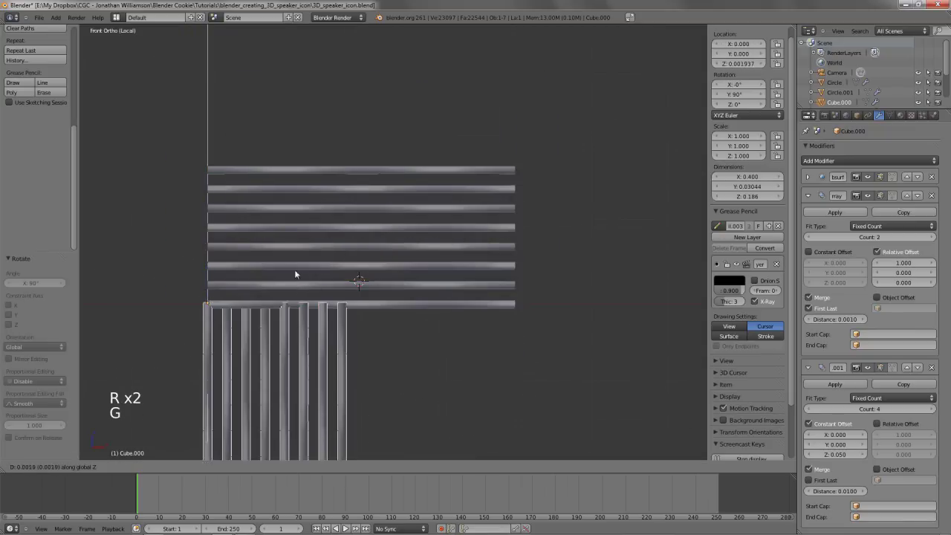
pyautogui.press('z')
pyautogui.click(300, 151)
pyautogui.moveTo(305, 160); pyautogui.dragTo(353, 232, button='middle')
pyautogui.keyDown('shift'); pyautogui.moveTo(353, 231); pyautogui.dragTo(413, 262, button='middle'); pyautogui.keyUp('shift')
pyautogui.scroll(4, 384, 234)
pyautogui.scroll(2, 414, 262)
pyautogui.press('g')
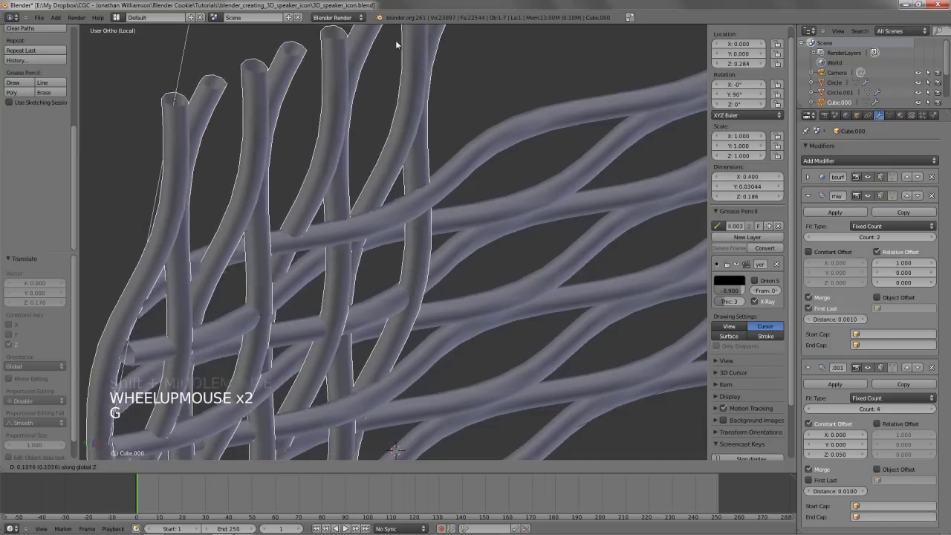
pyautogui.click(408, 388)
pyautogui.scroll(-4, 408, 389)
pyautogui.moveTo(408, 389); pyautogui.dragTo(361, 280, button='middle')
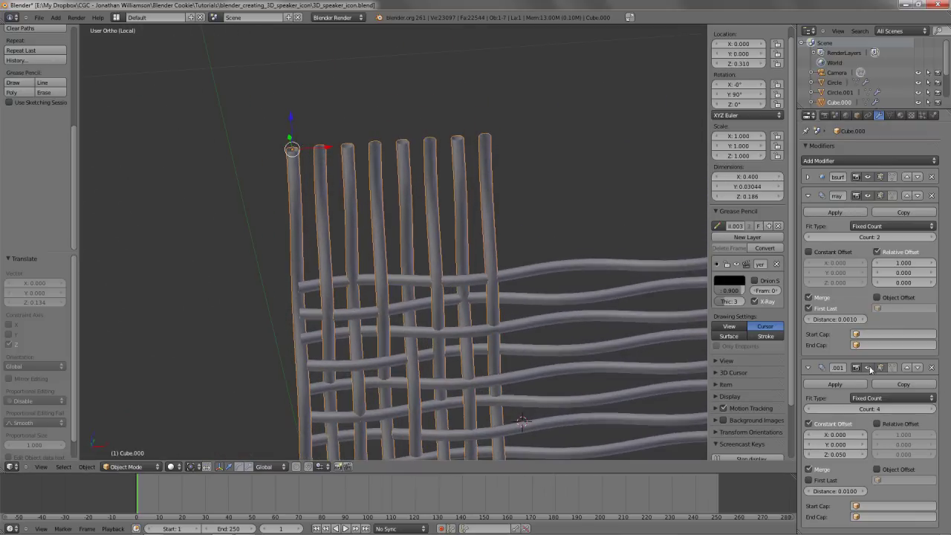
pyautogui.scroll(-4, 417, 315)
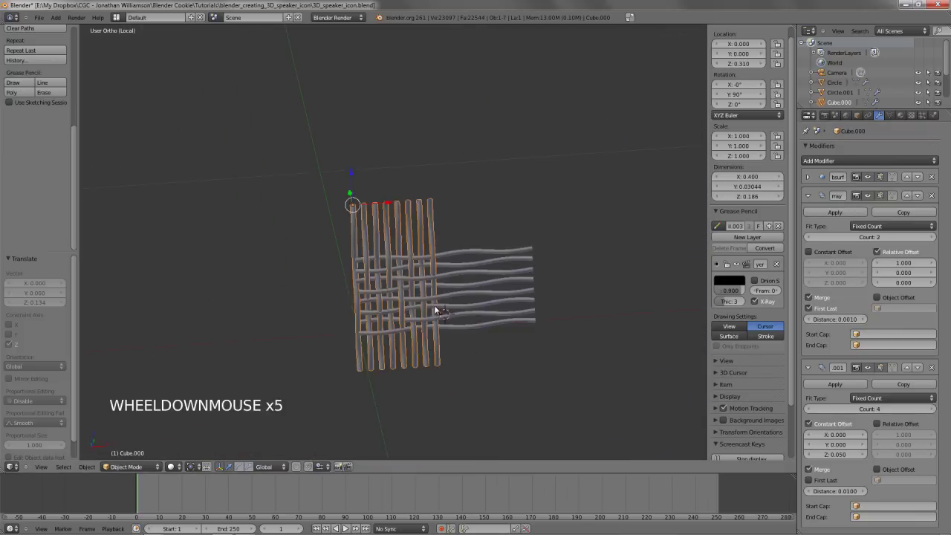
# Delete the vertical strips again and select the horizontal strips in the front view
pyautogui.moveTo(435, 313); pyautogui.dragTo(367, 301, button='middle')
pyautogui.scroll(3, 421, 292)
pyautogui.press('x')
pyautogui.click(370, 303)
pyautogui.rightClick(410, 261)
pyautogui.press('KP_1')
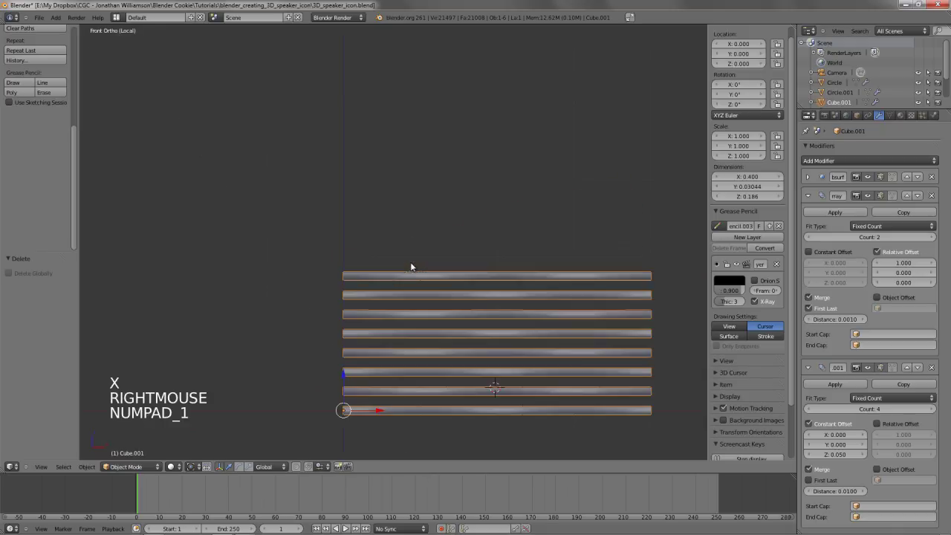
# Examine the base strip pair in Edit Mode from the top and front
pyautogui.press('Tab')
pyautogui.press('KP_7')
pyautogui.press('z')
pyautogui.scroll(4, 364, 340)
pyautogui.moveTo(383, 269)
pyautogui.keyDown('shift'); pyautogui.mouseDown(button='middle')
pyautogui.moveTo(364, 339)
pyautogui.moveTo(357, 253)
pyautogui.moveTo(394, 271)
pyautogui.moveTo(409, 223)
pyautogui.moveTo(437, 253)
pyautogui.moveTo(416, 314)
pyautogui.moveTo(392, 296)
pyautogui.moveTo(378, 218)
pyautogui.mouseUp(button='middle'); pyautogui.keyUp('shift')
pyautogui.press('z')
pyautogui.press('KP_1')
pyautogui.press('KP_1')
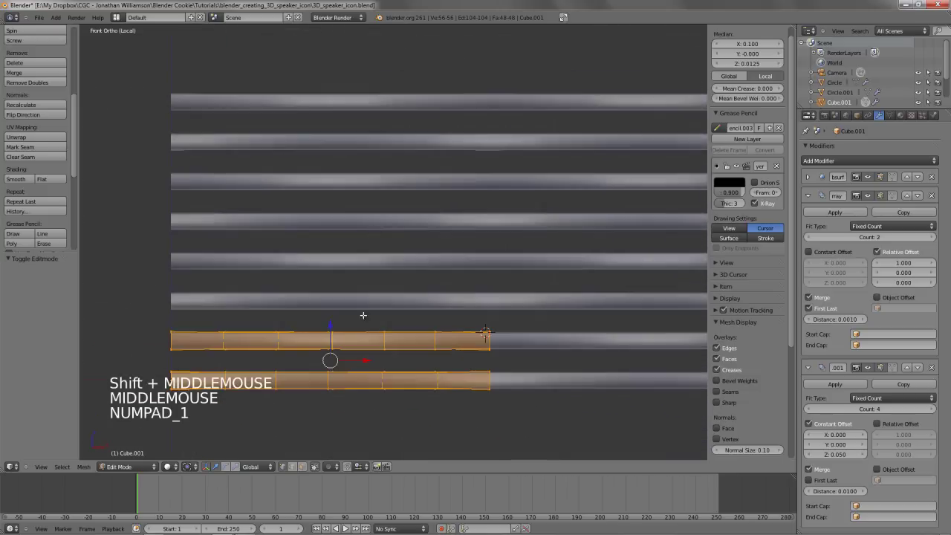
pyautogui.press('g')
pyautogui.rightClick(212, 330)
# Select only the upper strip of the base pair with a box selection in wireframe
pyautogui.press('z')
pyautogui.press('a')
pyautogui.press('b')
pyautogui.moveTo(153, 352); pyautogui.dragTo(518, 272)
pyautogui.press('z')
pyautogui.press('g')
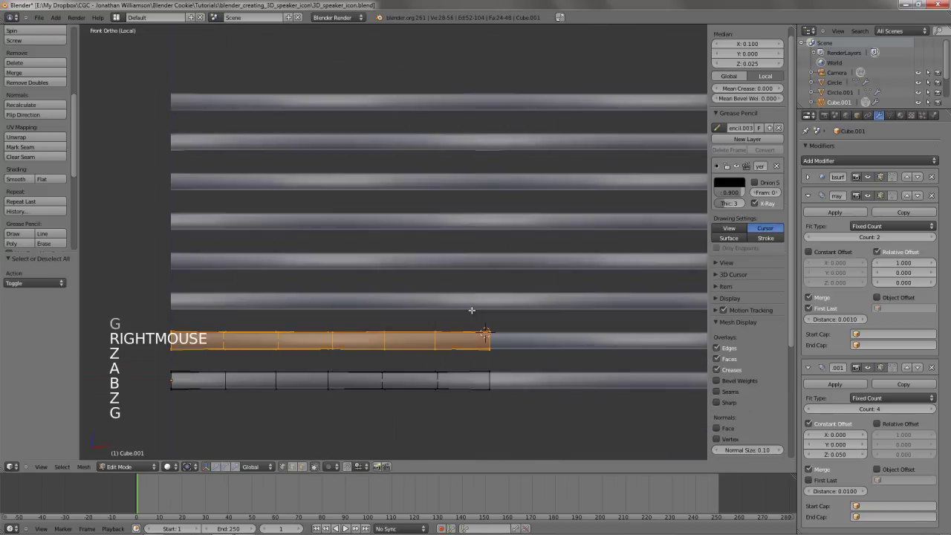
pyautogui.rightClick(472, 301)
# Delete the vertices of the selected upper strip so the array repeats a single wavy strip
pyautogui.press('Tab')
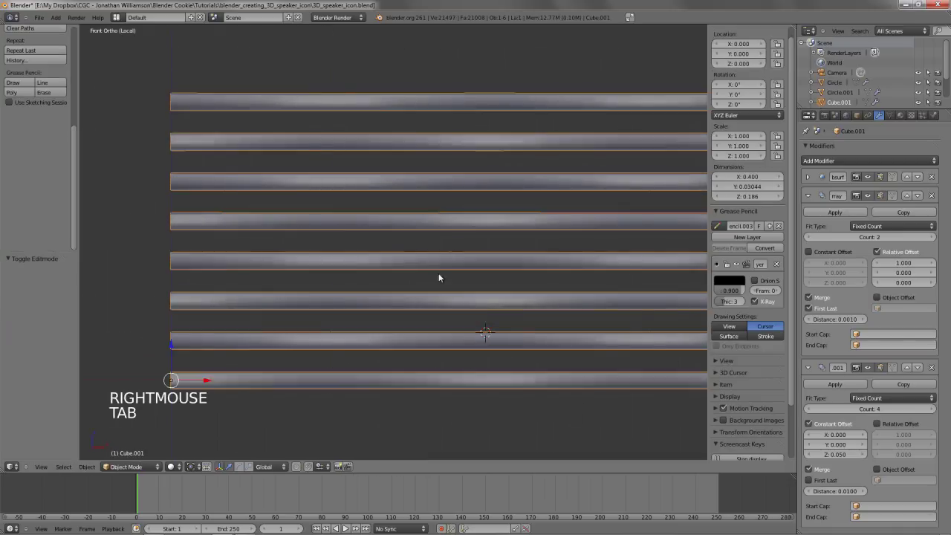
pyautogui.moveTo(438, 278); pyautogui.dragTo(416, 295, button='middle')
pyautogui.press('Tab')
pyautogui.press('x')
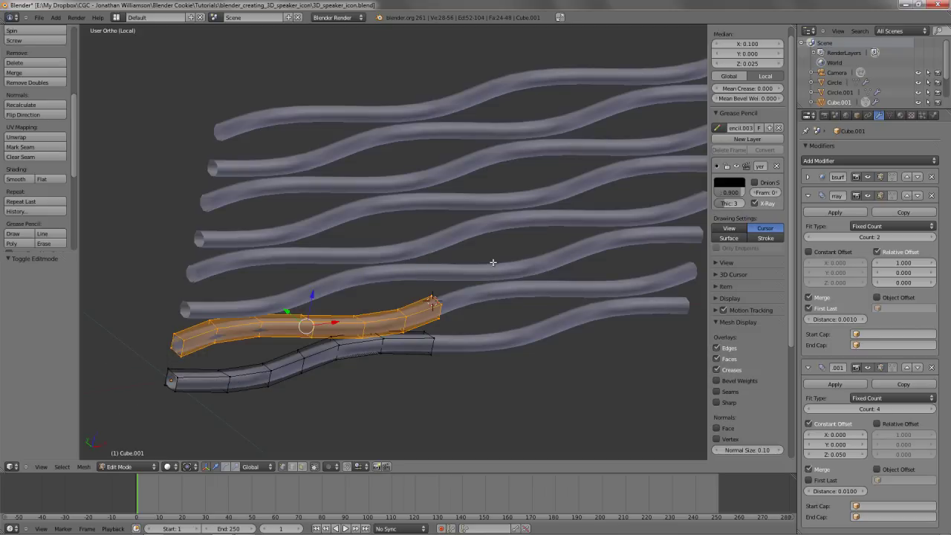
pyautogui.scroll(-4, 397, 304)
pyautogui.moveTo(396, 304); pyautogui.dragTo(387, 264, button='middle')
pyautogui.scroll(3, 380, 321)
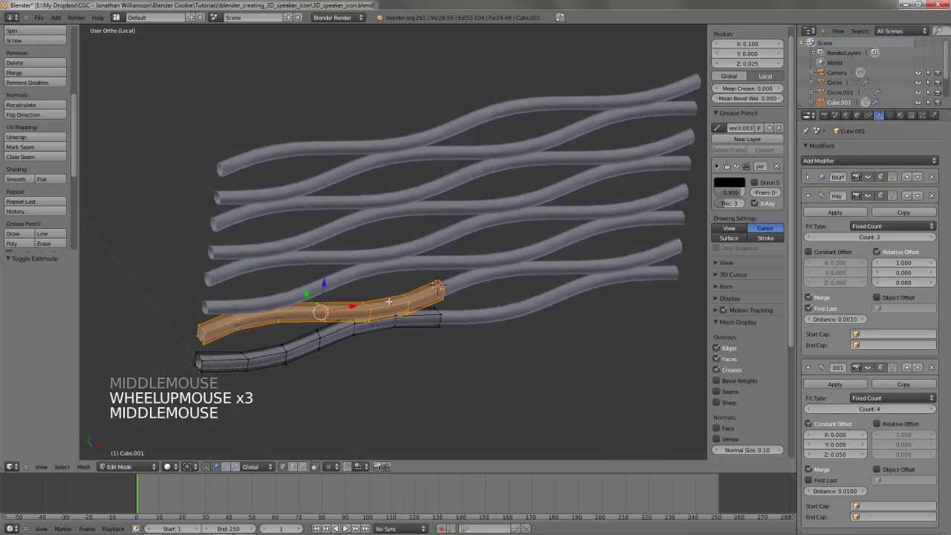
pyautogui.press('x')
pyautogui.click(389, 279)
pyautogui.press('Tab')
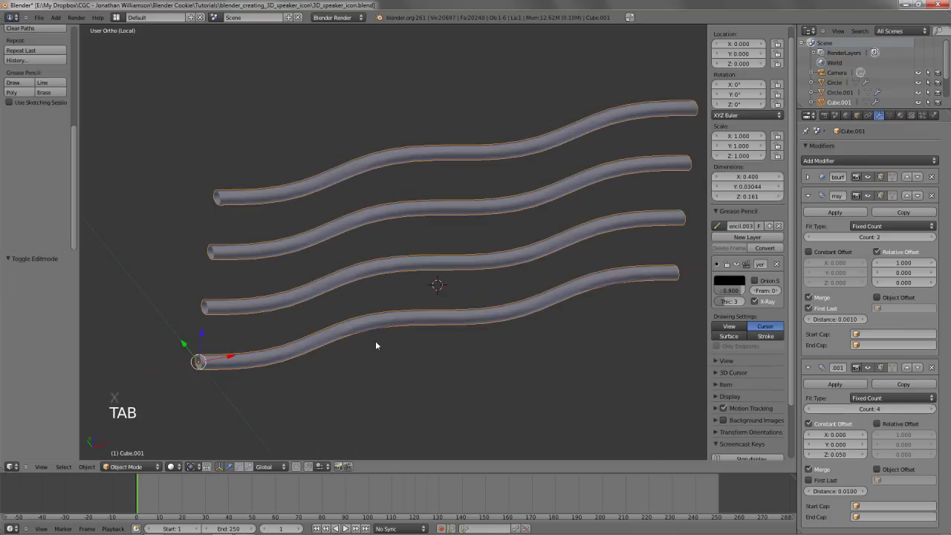
# Show the four remaining strips as wireframe in Object Mode
pyautogui.keyDown('shift'); pyautogui.moveTo(376, 340); pyautogui.dragTo(378, 287, button='middle'); pyautogui.keyUp('shift')
pyautogui.press('Tab')
pyautogui.press('KP_1')
pyautogui.press('z')
pyautogui.press('Tab')
pyautogui.press('Tab')
pyautogui.press('Tab')
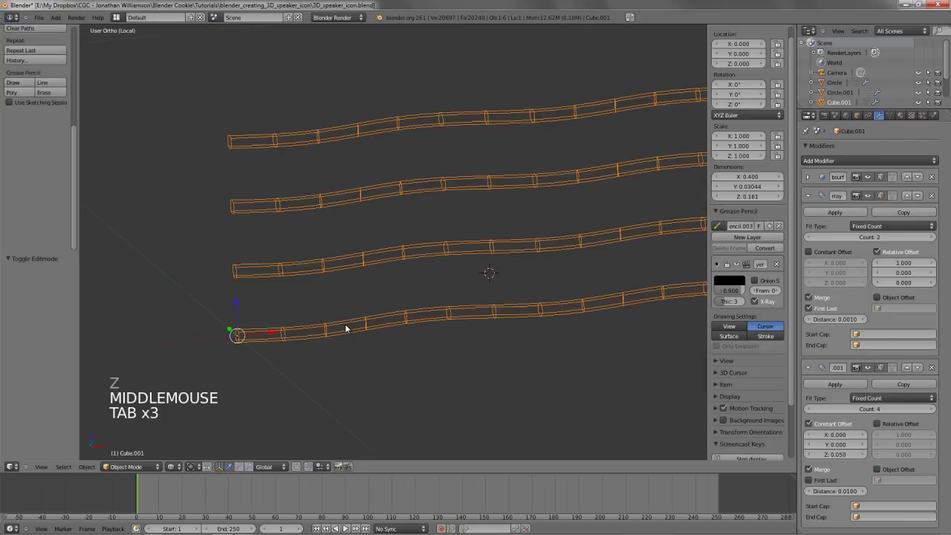
# Duplicate the four strips and move the copy 0.05 along Z in the front view
pyautogui.hotkey('shift', 'd')
pyautogui.rightClick(346, 327)
pyautogui.press('KP_1')
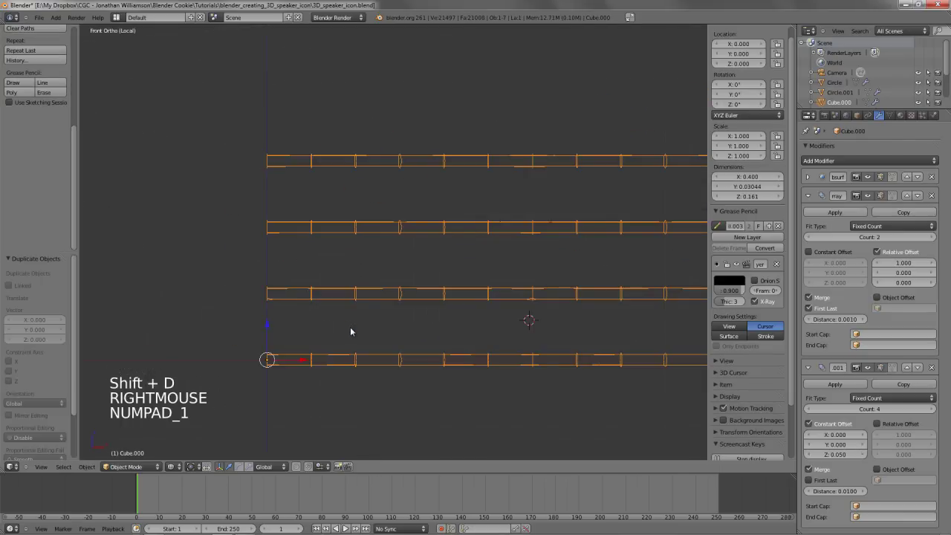
pyautogui.keyDown('shift'); pyautogui.moveTo(349, 329); pyautogui.dragTo(343, 243, button='middle'); pyautogui.keyUp('shift')
pyautogui.press('g')
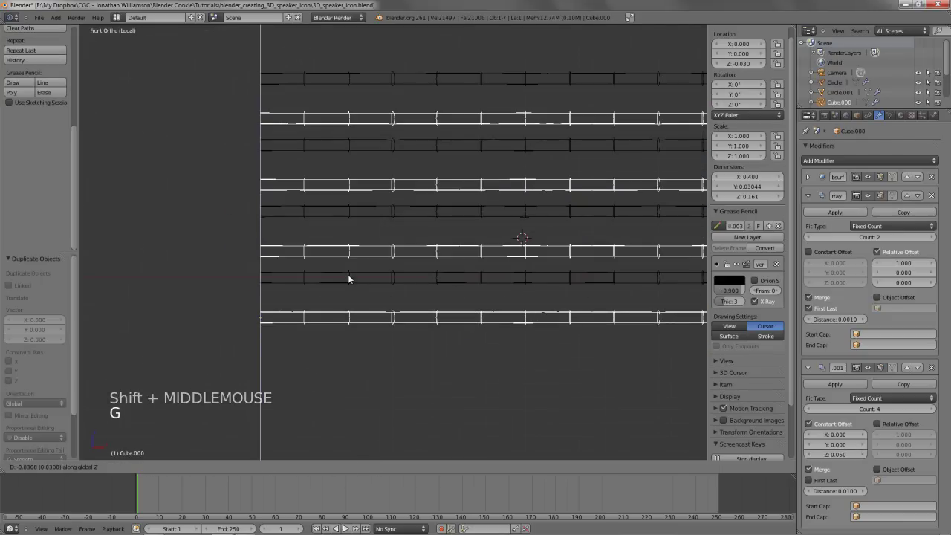
pyautogui.rightClick(349, 269)
pyautogui.press('g')
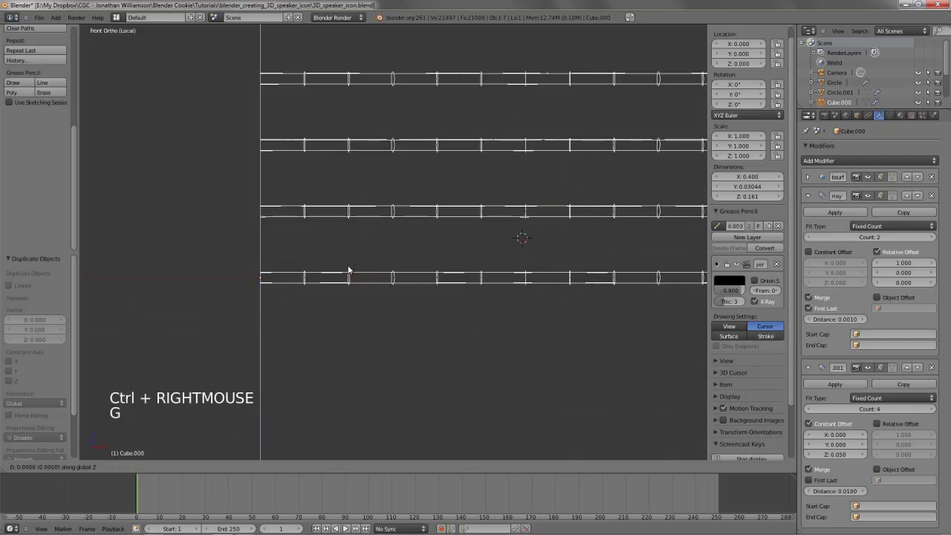
pyautogui.click(348, 267)
pyautogui.press('g')
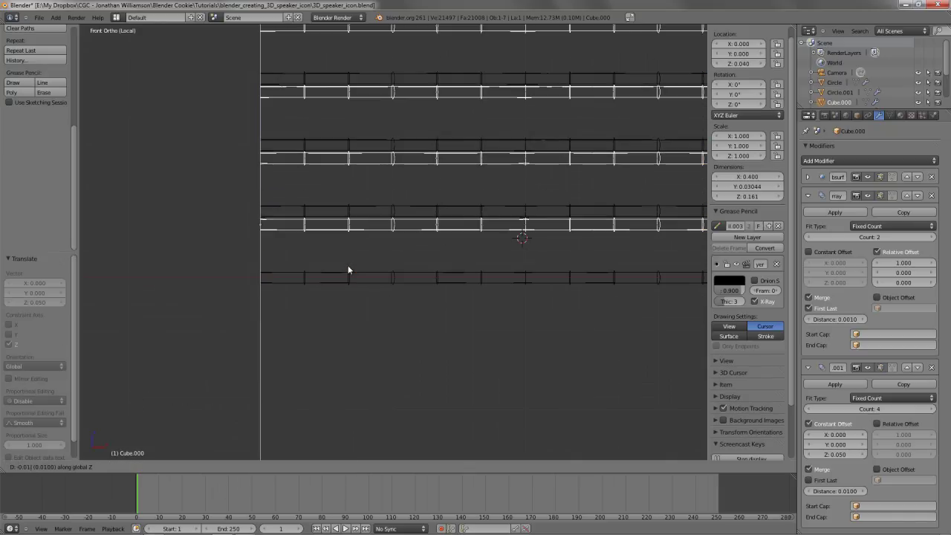
pyautogui.rightClick(348, 271)
# Delete the shifted copy and select the original strips
pyautogui.press('x')
pyautogui.click(348, 266)
pyautogui.rightClick(353, 292)
pyautogui.rightClick(362, 280)
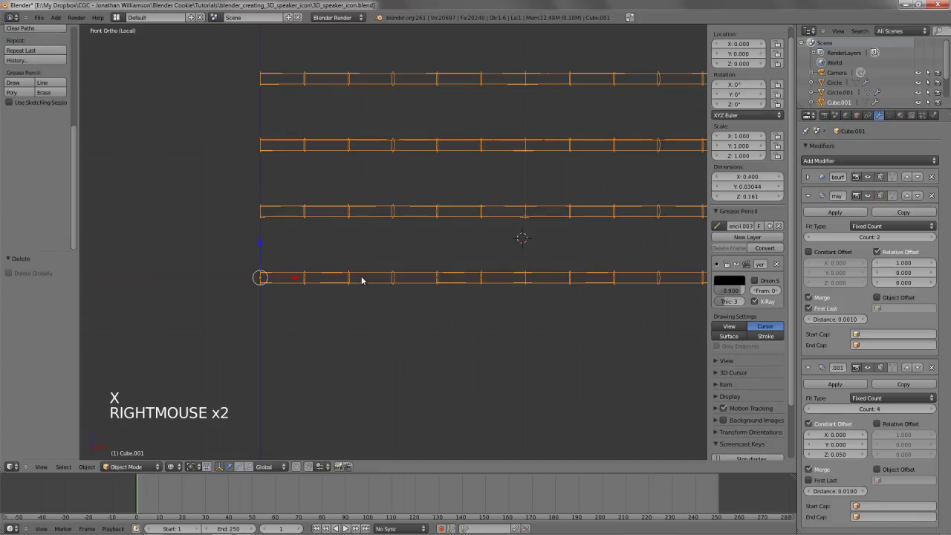
# Create a linked duplicate of the four strips in place
pyautogui.hotkey('alt', 'd')
pyautogui.rightClick(358, 298)
pyautogui.hotkey('alt', 'd')
pyautogui.press('g')
pyautogui.press('g')
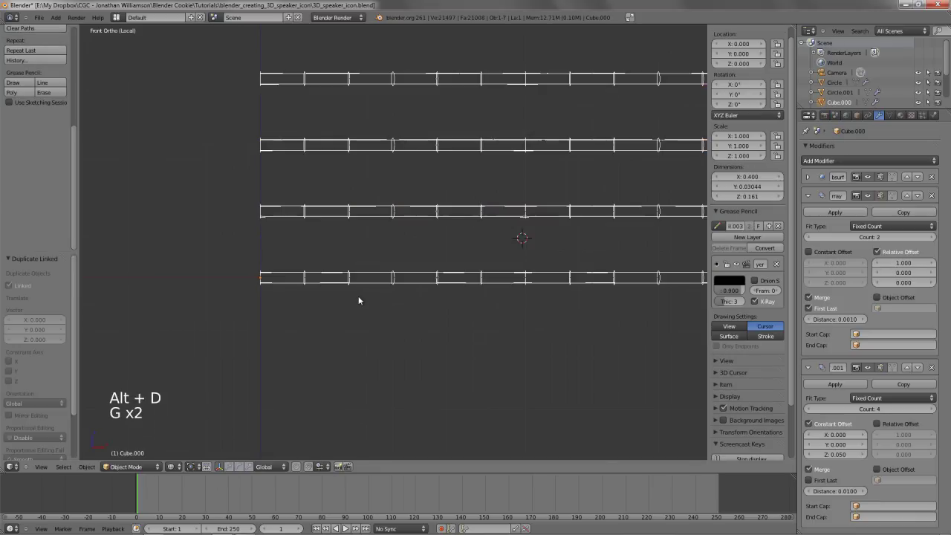
pyautogui.rightClick(357, 336)
# Move the linked duplicate -0.025 along Z, between the original strips
pyautogui.press('g')
pyautogui.press('g')
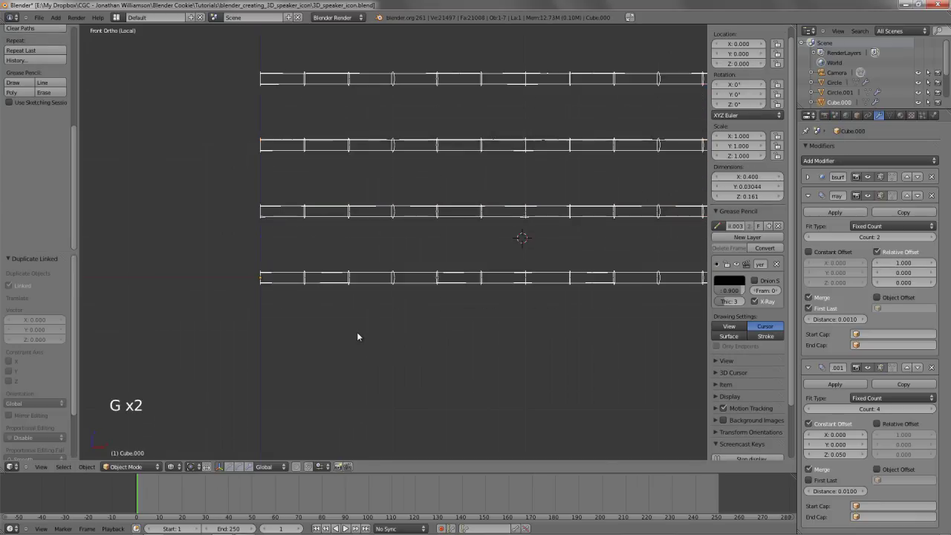
pyautogui.write('-0.05')
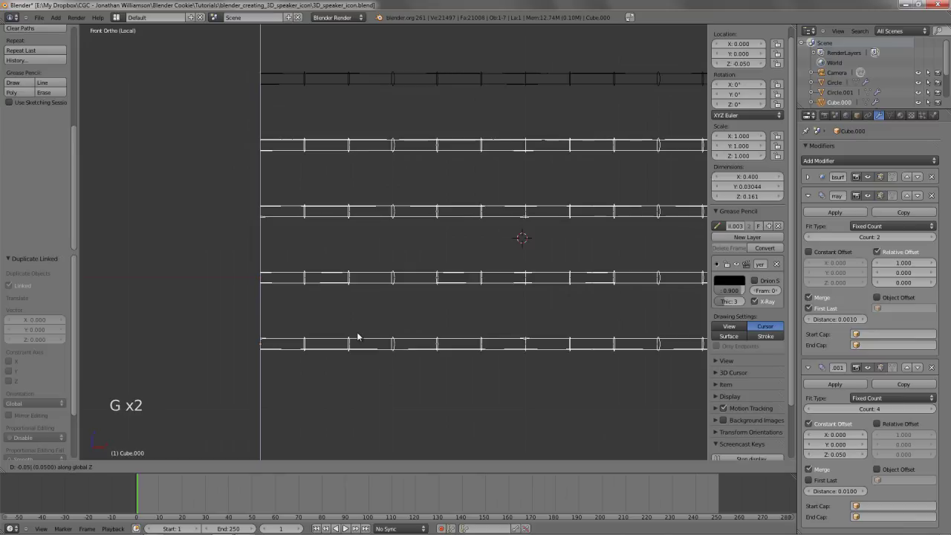
pyautogui.rightClick(358, 337)
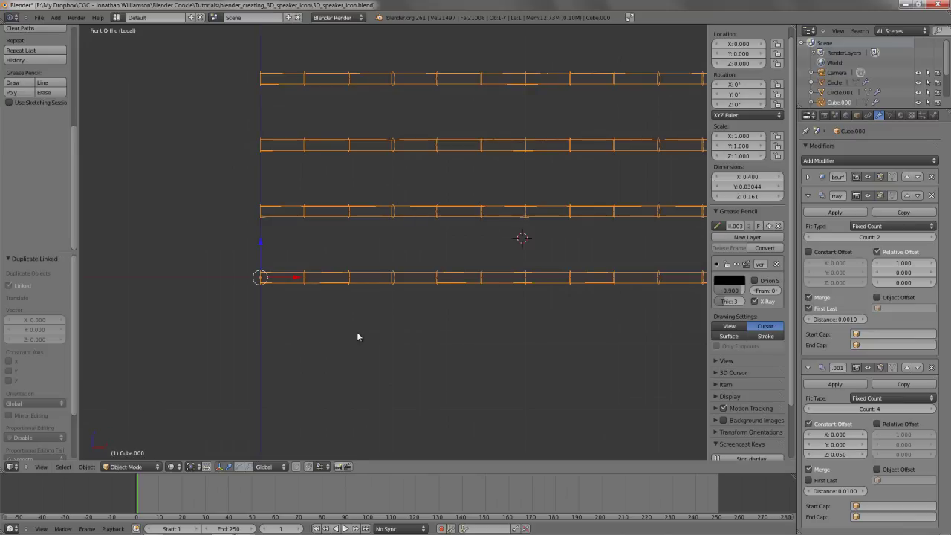
pyautogui.write('gz-0.025| (0.0250) along global Z')
pyautogui.press('Return')
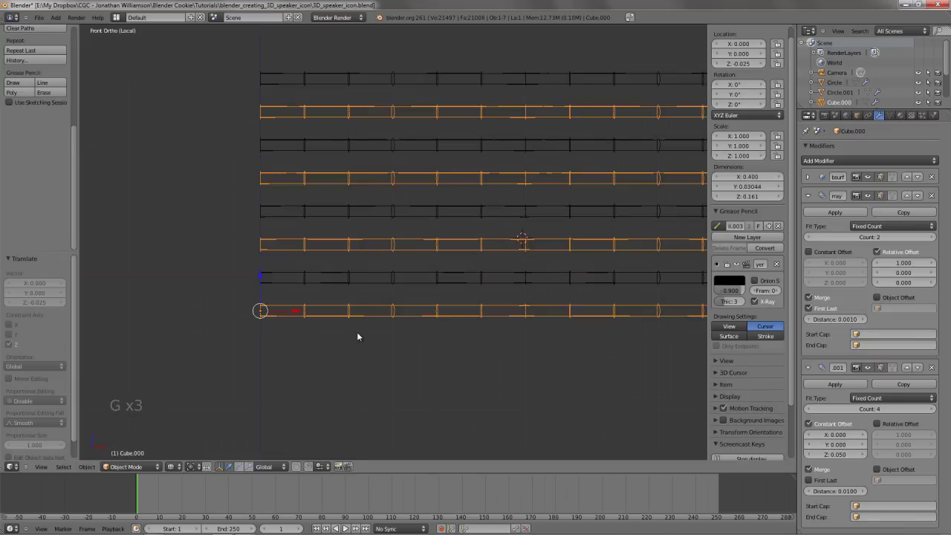
# Mirror the linked duplicate by scaling it -1 along Y, with solid shading
pyautogui.press('z')
pyautogui.scroll(-3, 276, 268)
pyautogui.moveTo(276, 268)
pyautogui.mouseDown(button='middle')
pyautogui.moveTo(350, 346)
pyautogui.moveTo(377, 344)
pyautogui.moveTo(397, 297)
pyautogui.moveTo(398, 309)
pyautogui.moveTo(371, 296)
pyautogui.moveTo(404, 296)
pyautogui.moveTo(333, 256)
pyautogui.moveTo(281, 209)
pyautogui.moveTo(344, 288)
pyautogui.mouseUp(button='middle')
pyautogui.scroll(3, 350, 346)
pyautogui.press('Tab')
pyautogui.press('Tab')
pyautogui.write('sy-1')
pyautogui.press('Return')
pyautogui.press('KP_1')
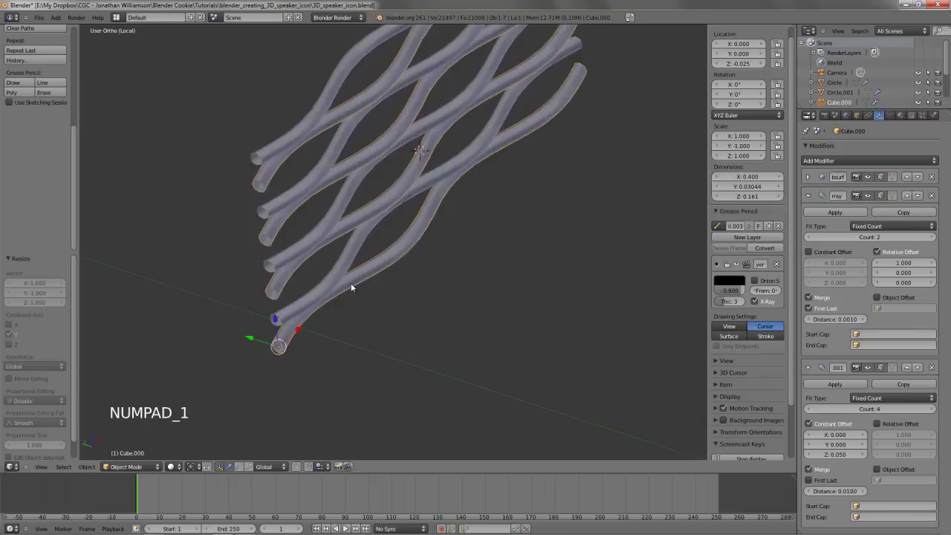
# Delete the mirrored linked duplicate and select the original four strips
pyautogui.scroll(-3, 350, 287)
pyautogui.keyDown('shift'); pyautogui.moveTo(434, 290); pyautogui.dragTo(386, 284, button='middle'); pyautogui.keyUp('shift')
pyautogui.scroll(2, 386, 285)
pyautogui.moveTo(383, 222)
pyautogui.mouseDown(button='middle')
pyautogui.moveTo(403, 406)
pyautogui.moveTo(434, 318)
pyautogui.moveTo(419, 320)
pyautogui.mouseUp(button='middle')
pyautogui.hotkey('ctrl', 'z')
pyautogui.press('x')
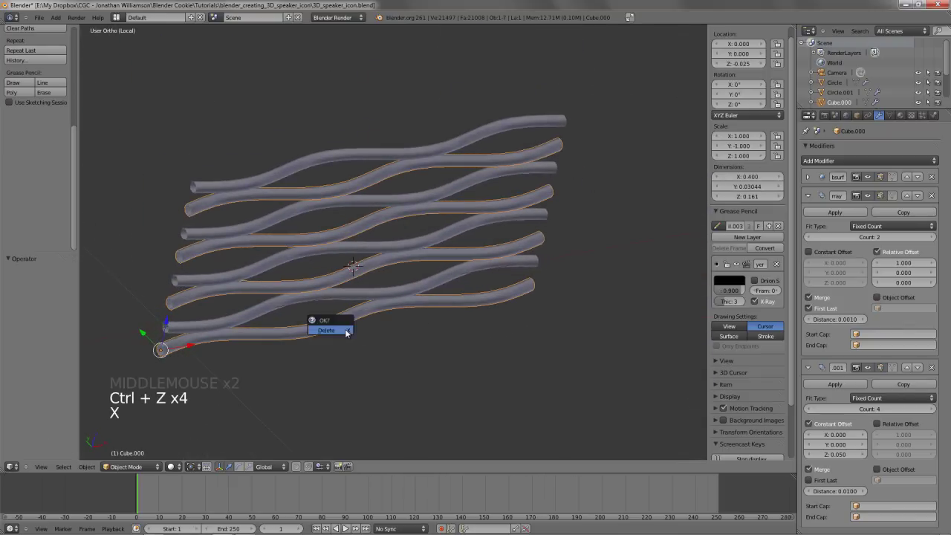
pyautogui.click(344, 330)
pyautogui.rightClick(258, 306)
pyautogui.keyDown('shift'); pyautogui.moveTo(359, 350); pyautogui.dragTo(389, 354, button='middle'); pyautogui.keyUp('shift')
# Duplicate the four horizontal strips and rotate the copy 90° about Y
pyautogui.hotkey('shift', 'd')
pyautogui.hotkey('shift', 'd')
pyautogui.press('r')
pyautogui.press('r')
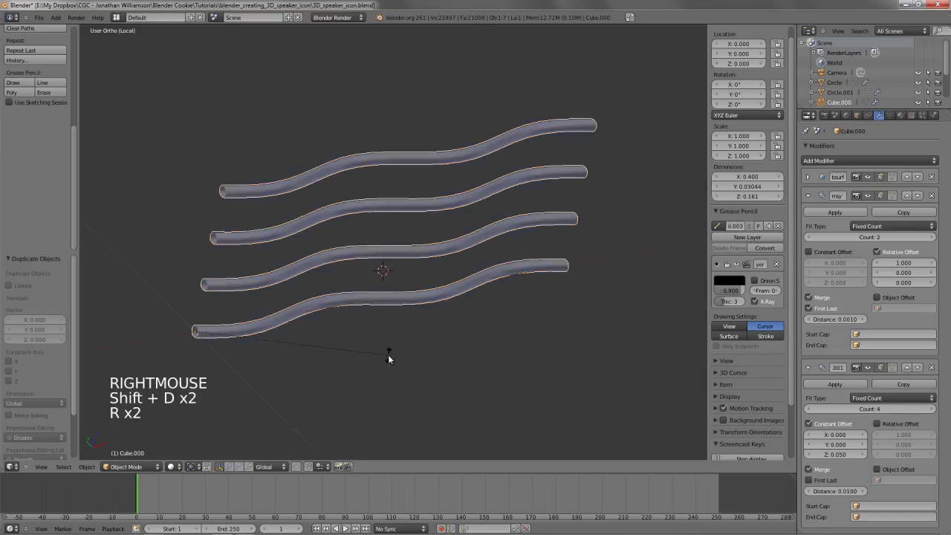
pyautogui.write('rx')
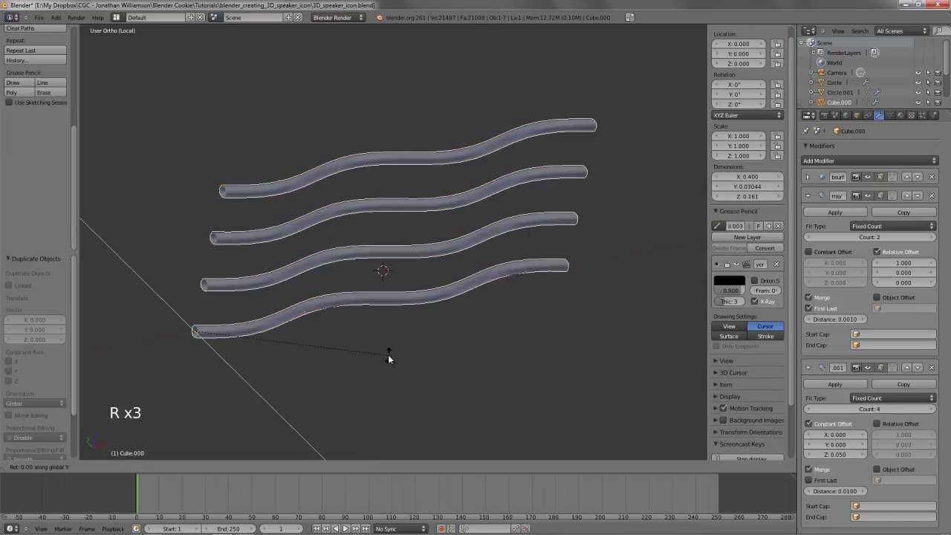
pyautogui.write('90')
pyautogui.press('Return')
# Raise the rotated strip copy 0.2 along Z so it crosses the horizontal strips, and try shifting it along X
pyautogui.press('KP_1')
pyautogui.press('g')
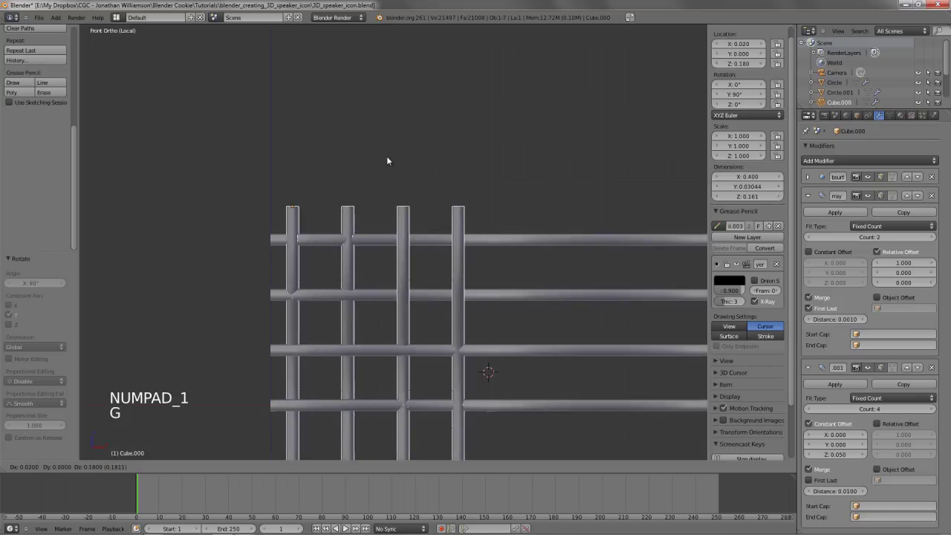
pyautogui.keyDown('ctrl'); pyautogui.click(372, 138); pyautogui.keyUp('ctrl')
pyautogui.moveTo(240, 246); pyautogui.dragTo(424, 268, button='middle')
pyautogui.moveTo(424, 267); pyautogui.dragTo(416, 287, button='middle')
pyautogui.press('g')
pyautogui.press('x')
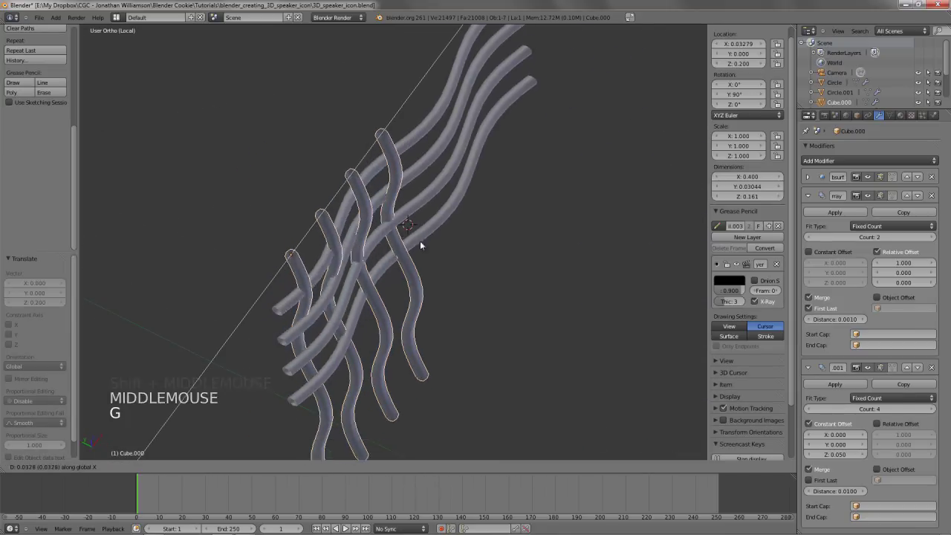
pyautogui.rightClick(421, 215)
pyautogui.moveTo(421, 215); pyautogui.dragTo(416, 312, button='middle')
# Delete the rotated strip copy and remove both Array modifiers from the original horizontal strips
pyautogui.press('x')
pyautogui.rightClick(406, 304)
pyautogui.press('Tab')
pyautogui.scroll(-2, 407, 305)
pyautogui.press('Tab')
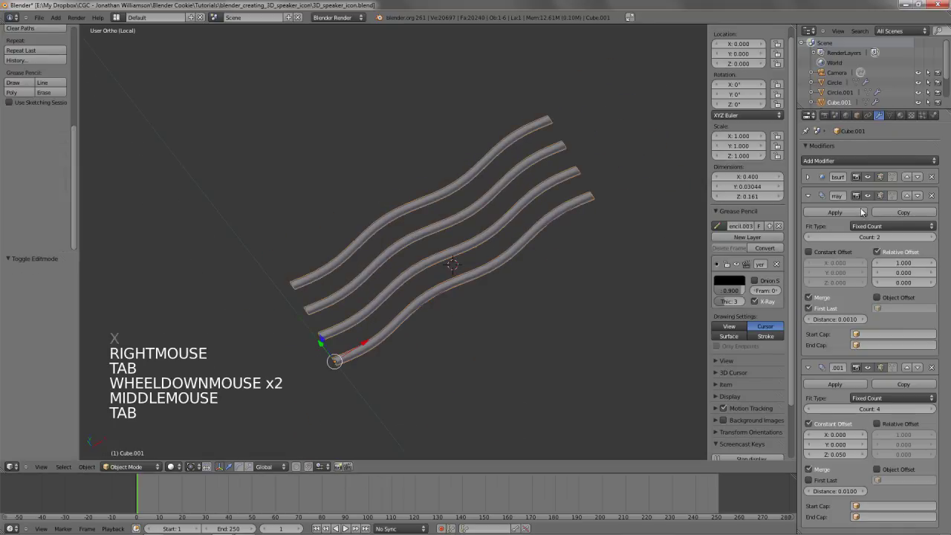
pyautogui.click(932, 196)
pyautogui.click(932, 197)
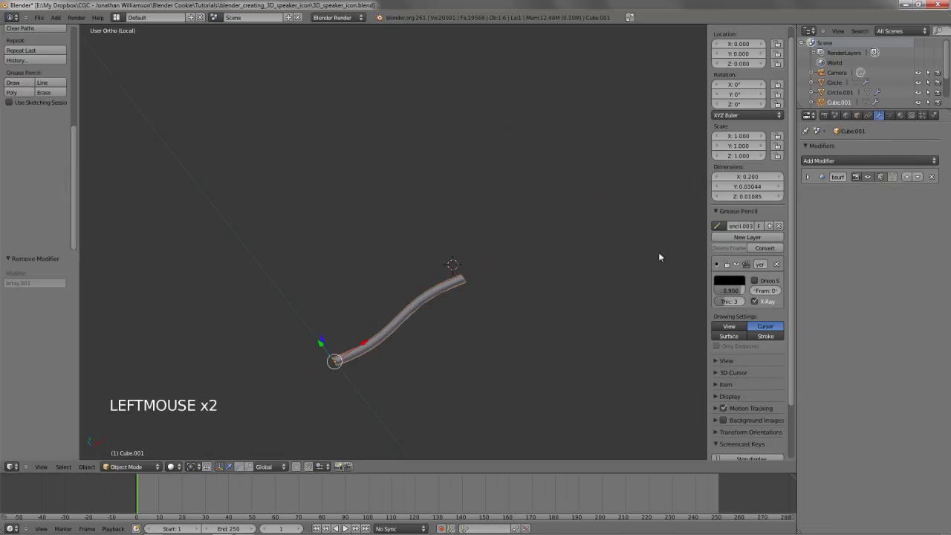
# Duplicate the single strip segment within its mesh and place the copy 0.05 higher along Z
pyautogui.press('KP_1')
pyautogui.moveTo(658, 257); pyautogui.dragTo(368, 227, button='middle')
pyautogui.press('Tab')
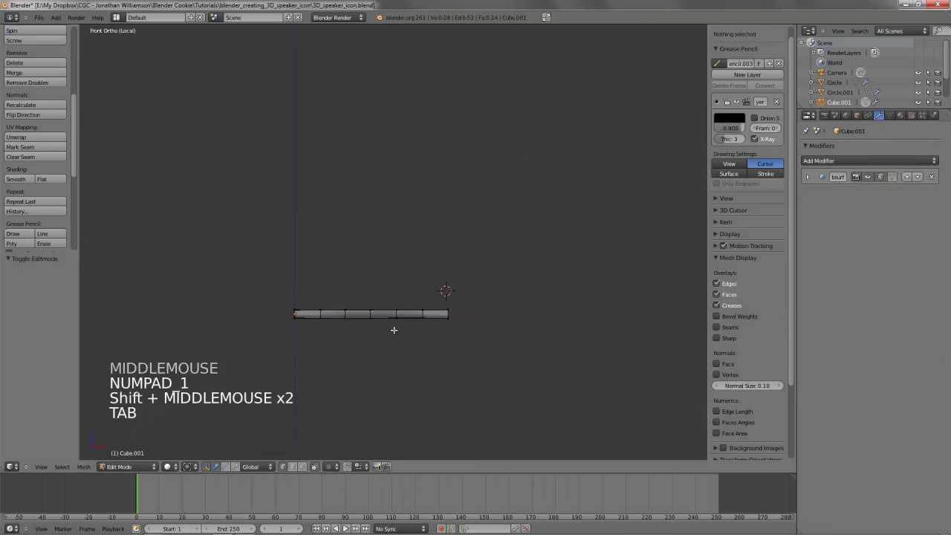
pyautogui.press('a')
pyautogui.press('a')
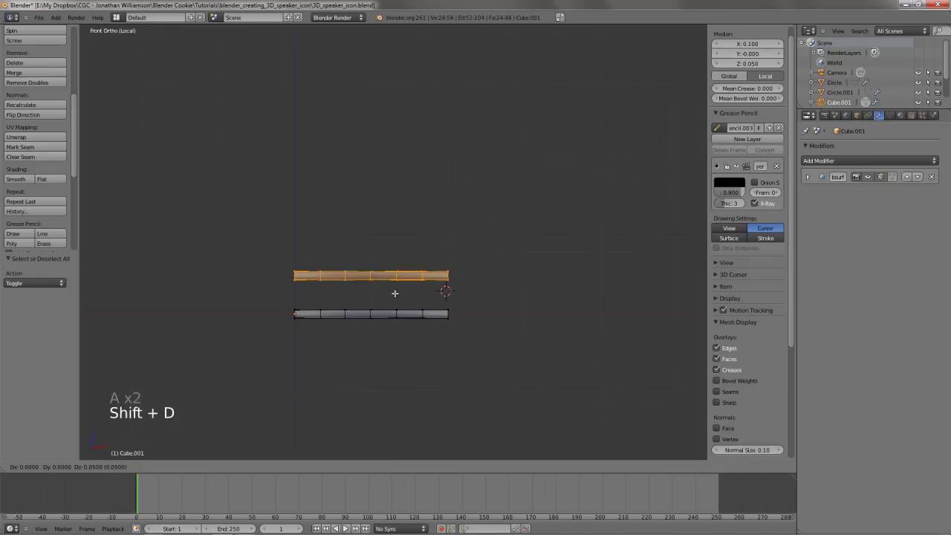
pyautogui.keyDown('ctrl'); pyautogui.click(395, 288); pyautogui.keyUp('ctrl')
# Mirror the duplicated upper strip by scaling it -1 along Y
pyautogui.scroll(3, 374, 293)
pyautogui.moveTo(374, 292); pyautogui.dragTo(445, 361, button='middle')
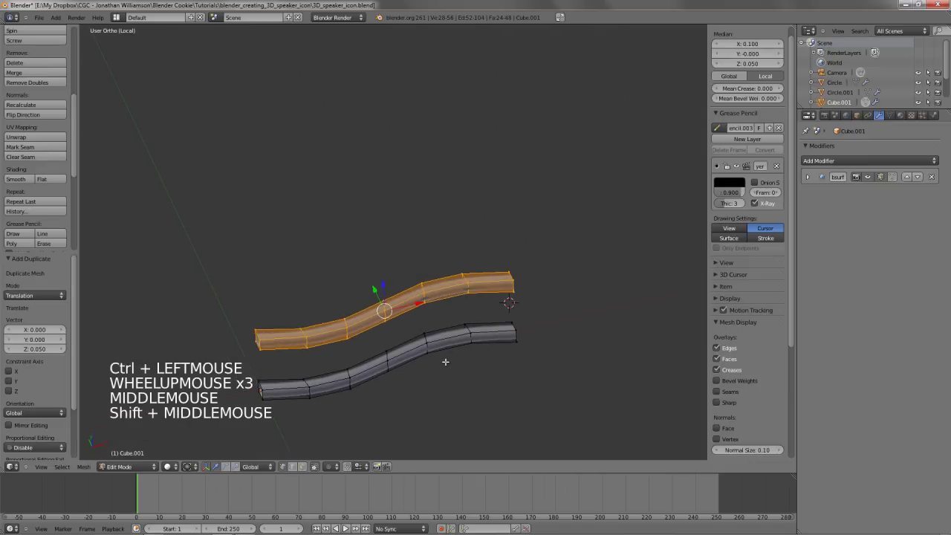
pyautogui.write('sy-1')
pyautogui.press('Return')
pyautogui.keyDown('shift'); pyautogui.moveTo(378, 339); pyautogui.dragTo(395, 331, button='middle'); pyautogui.keyUp('shift')
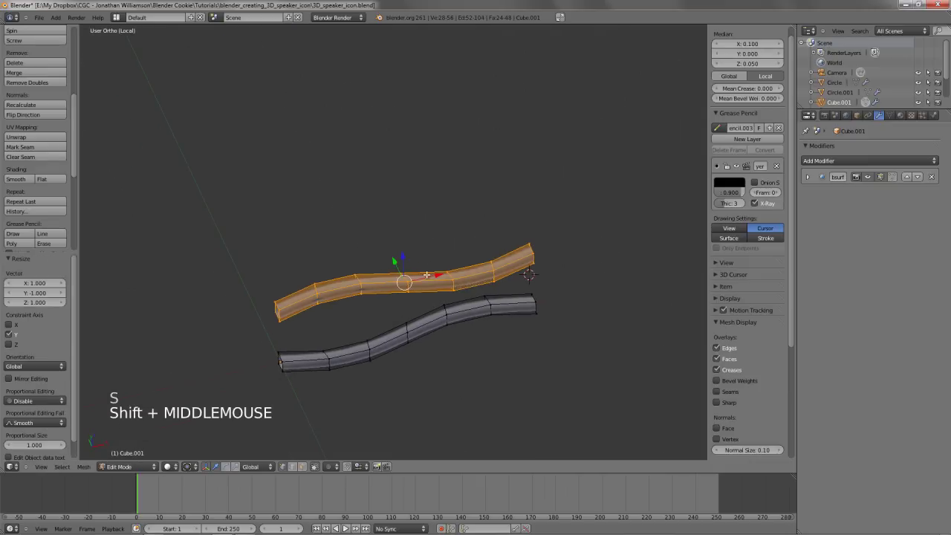
# Duplicate the upper strip, rotate the copy 90° to stand vertical, and move it -0.07 along X
pyautogui.press('KP_1')
pyautogui.keyDown('shift'); pyautogui.moveTo(427, 275); pyautogui.dragTo(426, 237, button='middle'); pyautogui.keyUp('shift')
pyautogui.hotkey('shift', 'd')
pyautogui.hotkey('shift', 'd')
pyautogui.rightClick(427, 237)
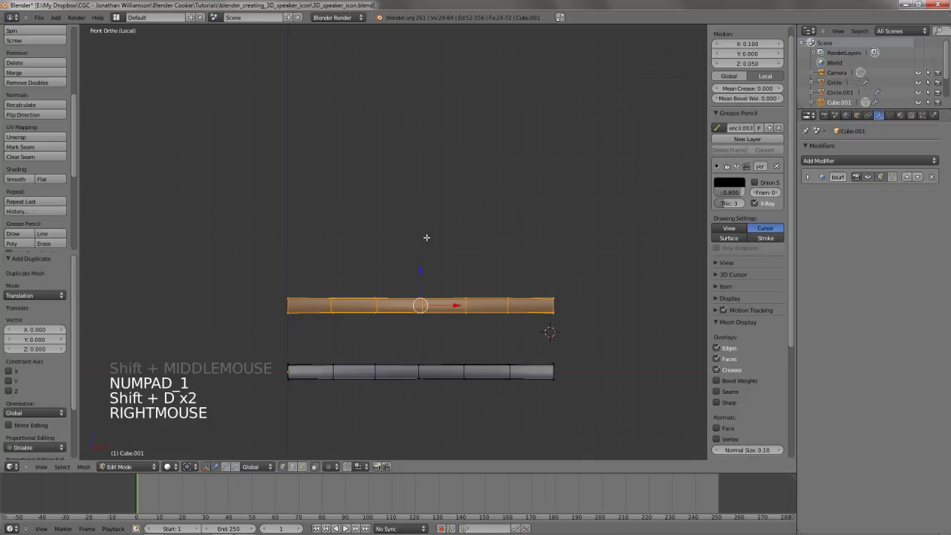
pyautogui.write('90')
pyautogui.press('Return')
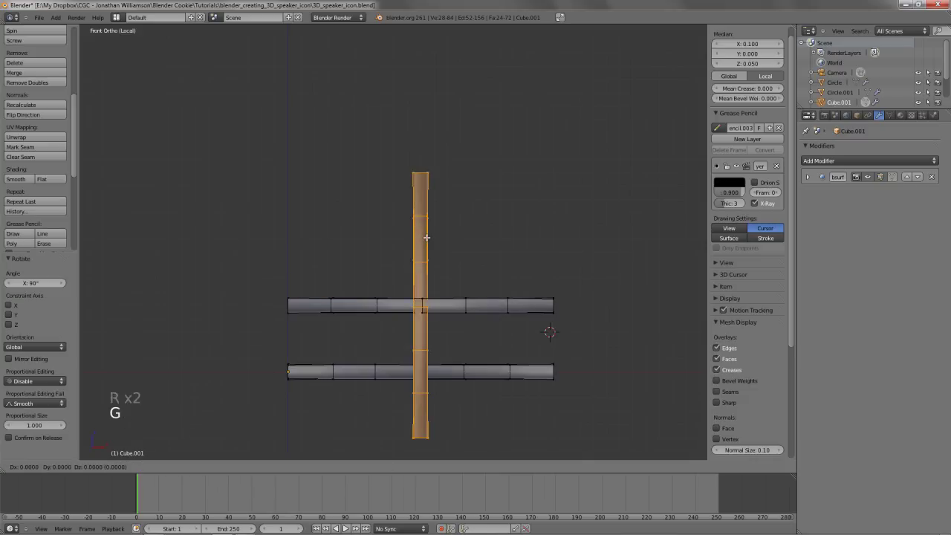
pyautogui.keyDown('ctrl'); pyautogui.click(335, 238); pyautogui.keyUp('ctrl')
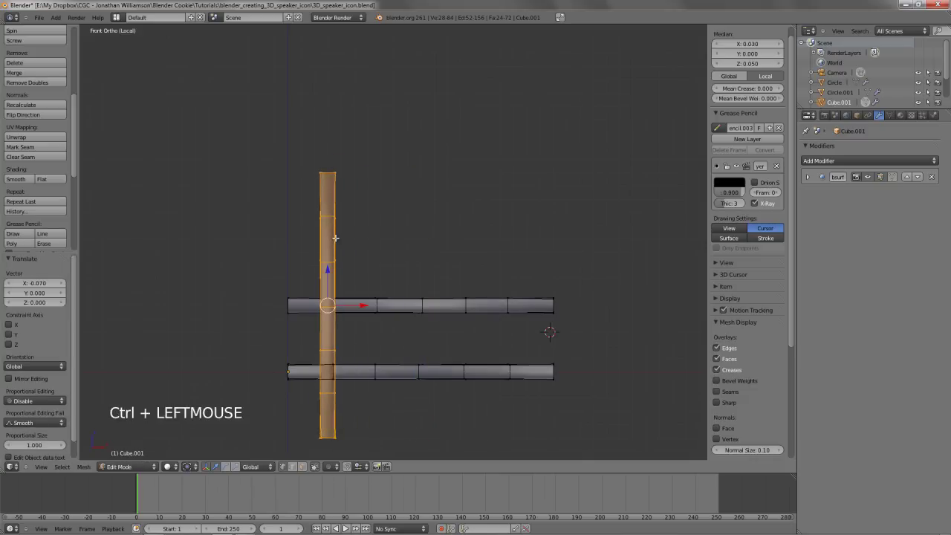
# Rotate the vertical strip -180° in the top view and move it 0.02 along X
pyautogui.moveTo(335, 238); pyautogui.dragTo(418, 334, button='middle')
pyautogui.press('KP_7')
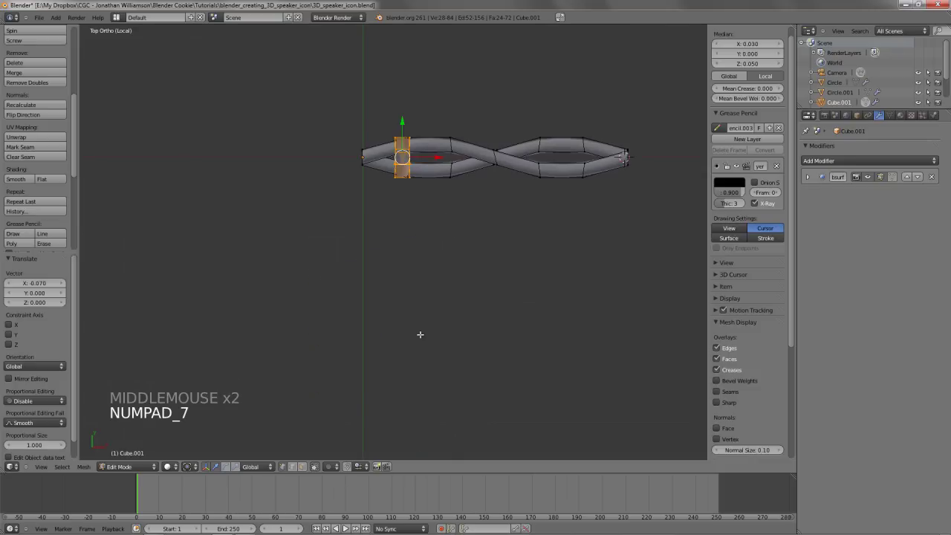
pyautogui.write('0')
pyautogui.press('Return')
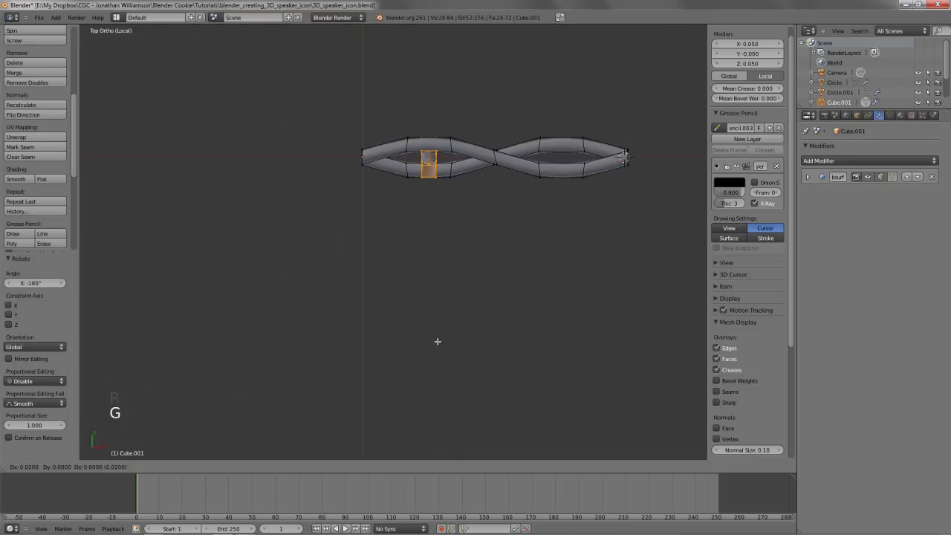
pyautogui.keyDown('ctrl'); pyautogui.click(438, 341); pyautogui.keyUp('ctrl')
# Select the upper horizontal strip as linked geometry and move it 0.05 up along Z
pyautogui.press('KP_1')
pyautogui.keyDown('shift'); pyautogui.moveTo(437, 339); pyautogui.dragTo(491, 280, button='middle'); pyautogui.keyUp('shift')
pyautogui.press('KP_1')
pyautogui.press('a')
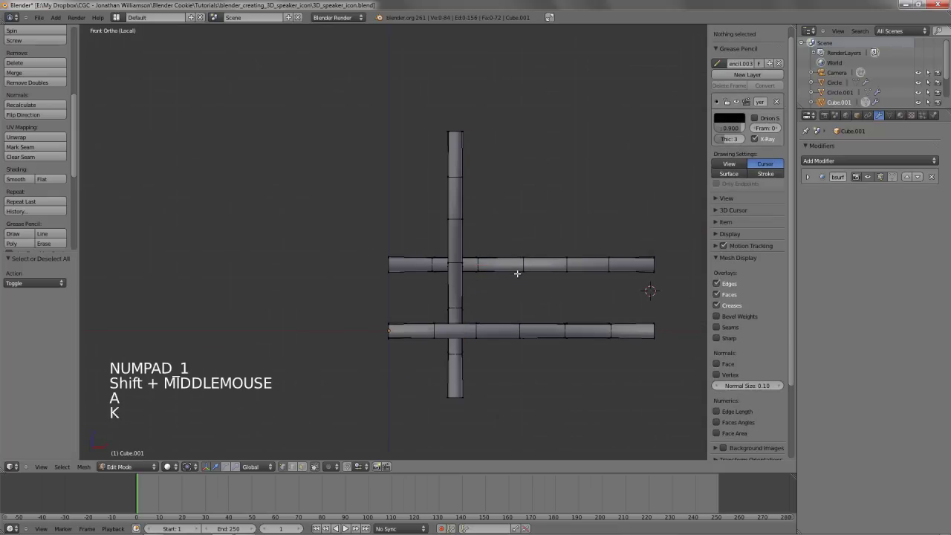
pyautogui.press('l')
pyautogui.press('g')
pyautogui.press('z')
pyautogui.click(527, 229)
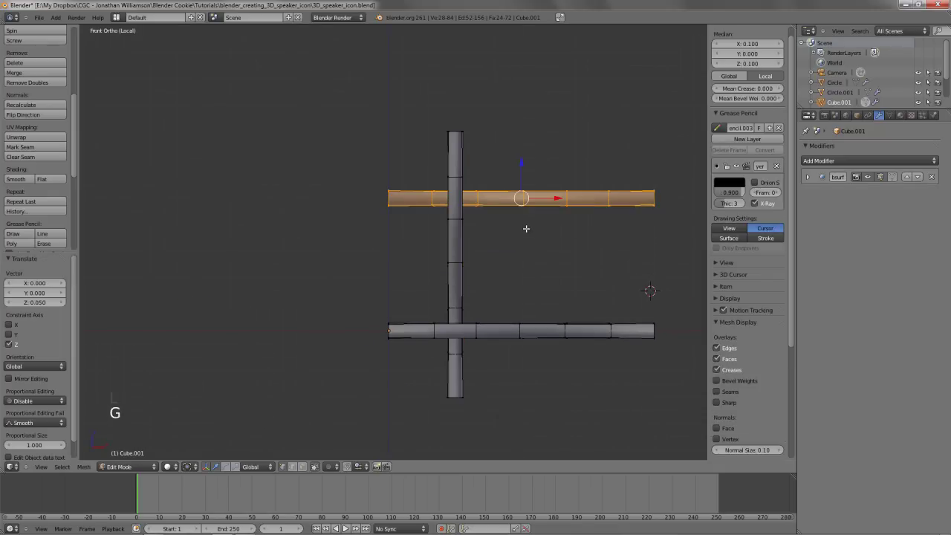
pyautogui.keyDown('ctrl'); pyautogui.click(526, 229); pyautogui.keyUp('ctrl')
# Sketch straight Grease Pencil guide lines across the gap between the horizontal strips, and erase them
pyautogui.moveTo(526, 228); pyautogui.dragTo(469, 279, button='middle')
pyautogui.moveTo(469, 279); pyautogui.dragTo(372, 268, button='middle')
pyautogui.press('KP_1')
pyautogui.keyDown('ctrl'); pyautogui.moveTo(390, 285); pyautogui.dragTo(384, 338); pyautogui.keyUp('ctrl')
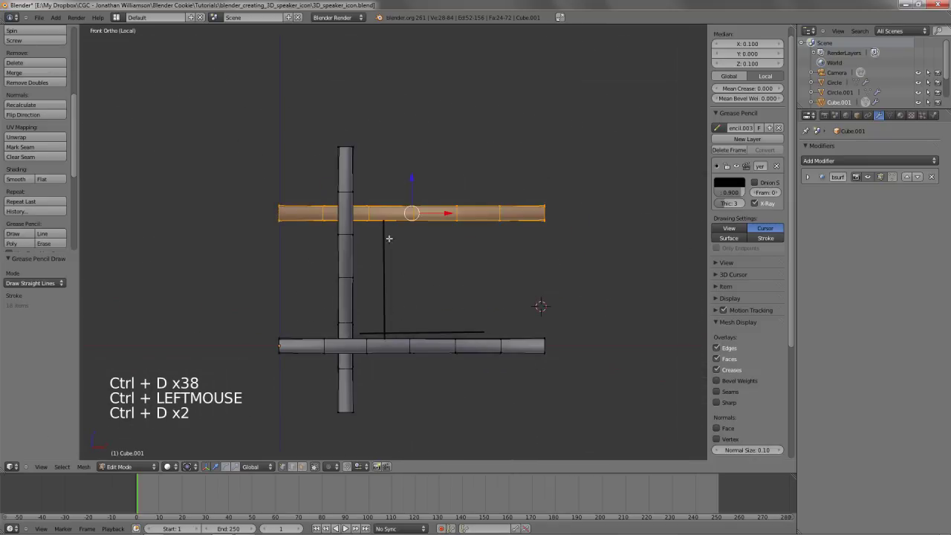
pyautogui.moveTo(356, 320); pyautogui.dragTo(379, 261, button='middle')
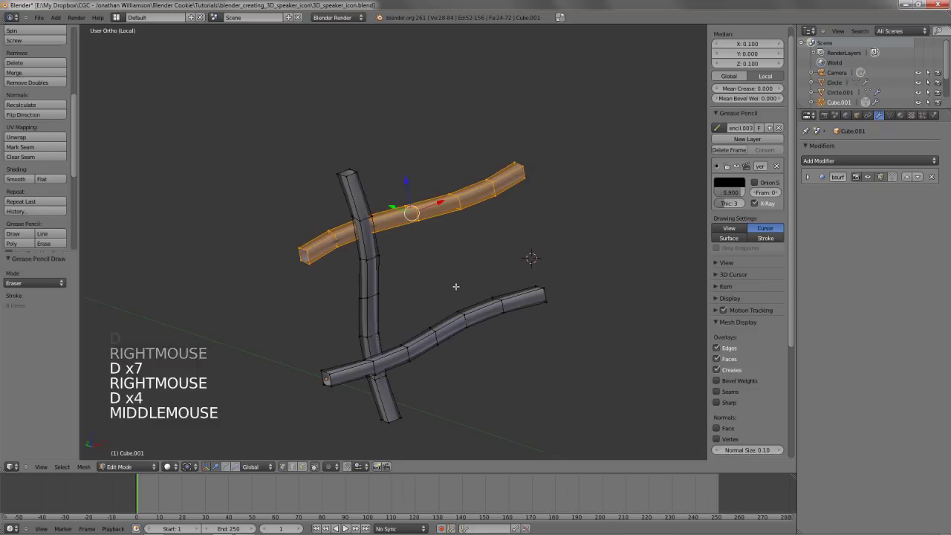
# Select the whole vertical strip and delete its geometry, keeping the two horizontal strips
pyautogui.press('a')
pyautogui.press('l')
pyautogui.press('l')
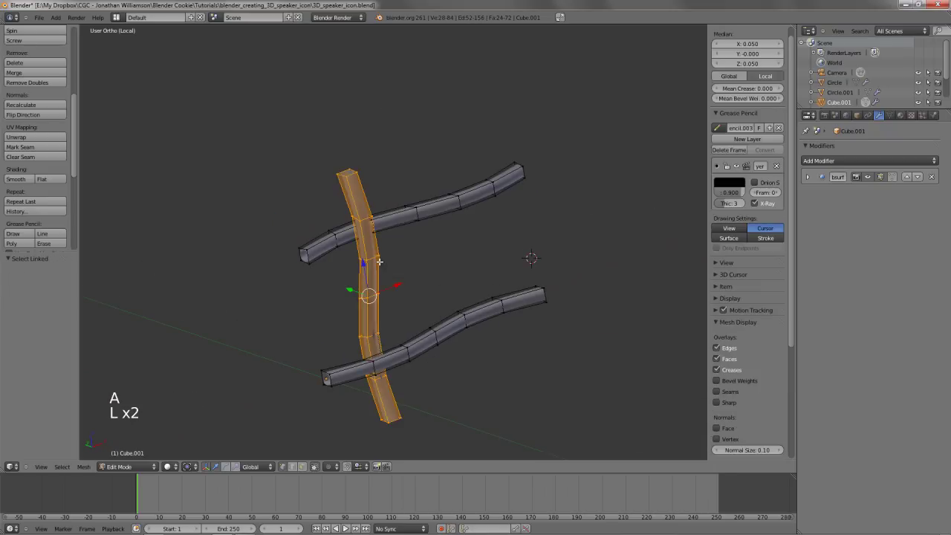
pyautogui.press('x')
pyautogui.click(375, 263)
# Recalculate the normals of both horizontal strips and fatten them by about 0.019
pyautogui.press('KP_1')
pyautogui.press('a')
pyautogui.press('a')
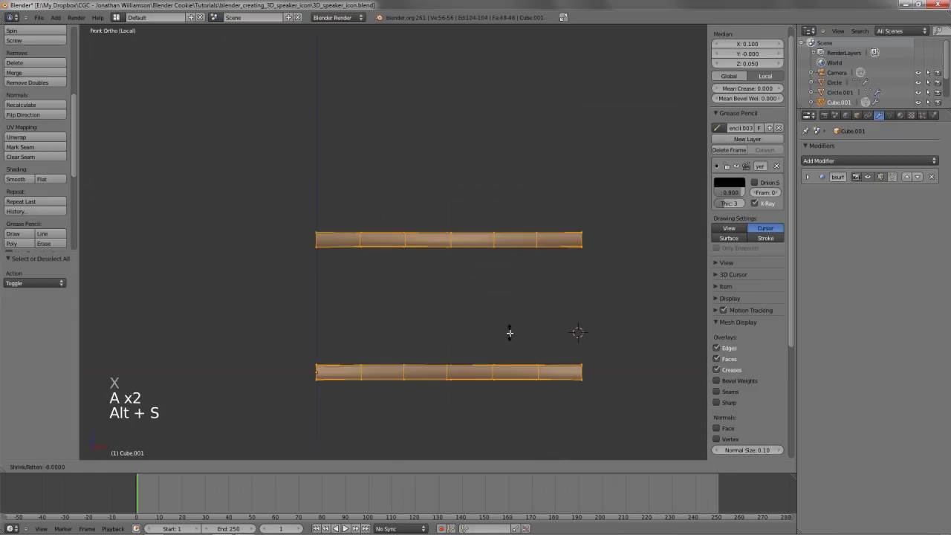
pyautogui.rightClick(505, 329)
pyautogui.hotkey('ctrl', 'n')
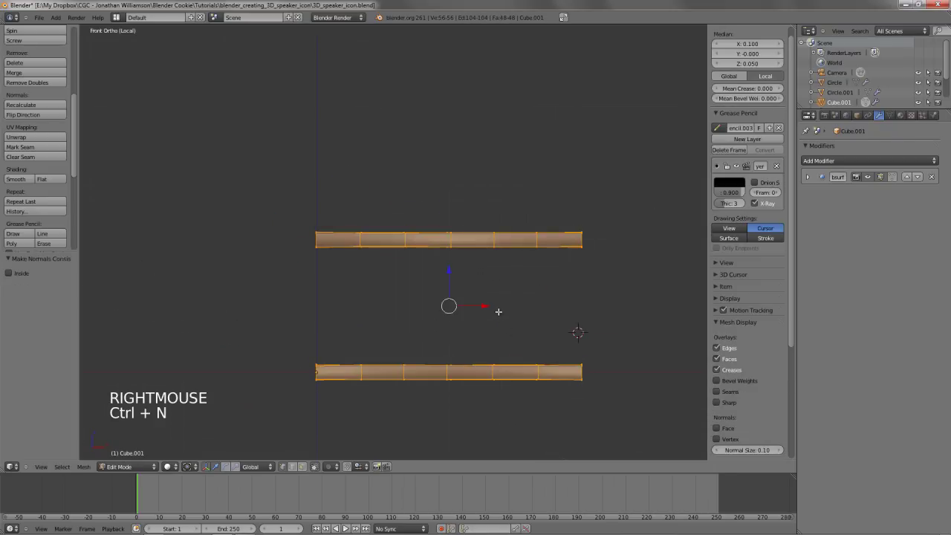
pyautogui.hotkey('alt', 's')
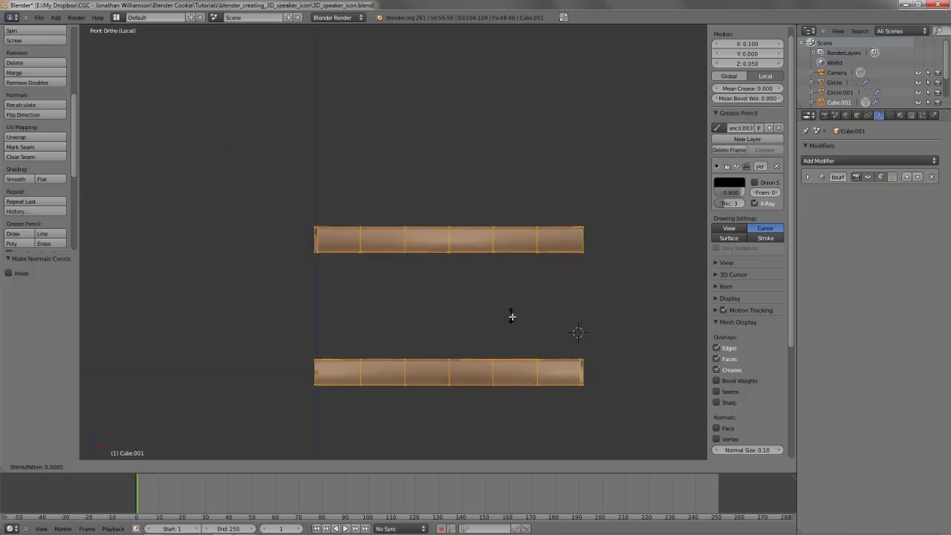
pyautogui.click(540, 336)
# Flatten the open ends of both strips nearest the origin by scaling their vertices to 0 along X
pyautogui.press('KP_8')
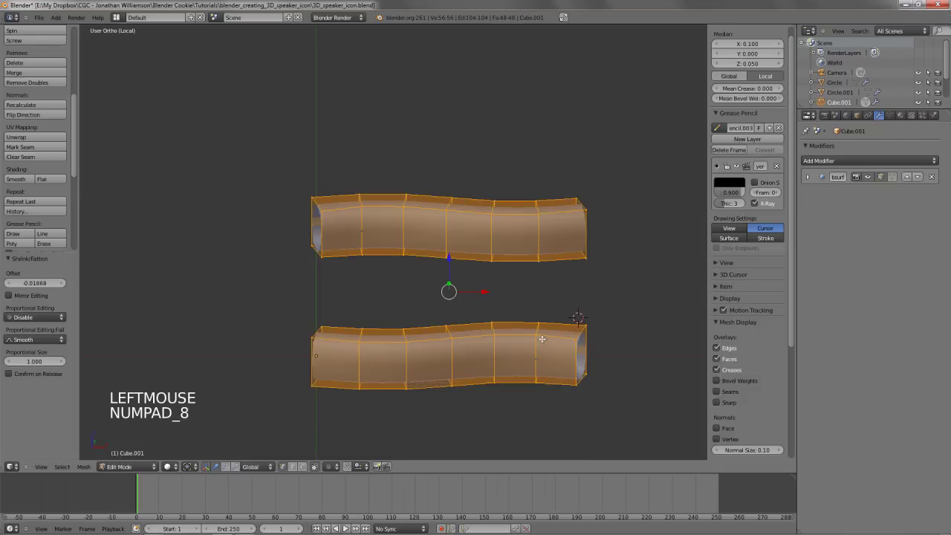
pyautogui.press('KP_7')
pyautogui.press('z')
pyautogui.press('a')
pyautogui.press('b')
pyautogui.moveTo(299, 150); pyautogui.dragTo(334, 235)
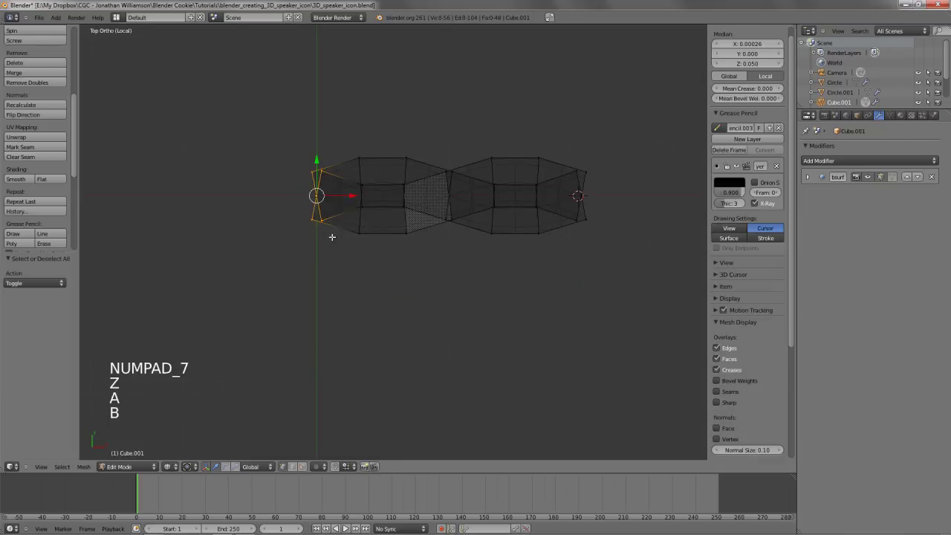
pyautogui.press('s')
pyautogui.press('x')
pyautogui.press('0')
pyautogui.press('Return')
# Flatten the opposite open ends of both strips by scaling their vertices to 0 along X
pyautogui.press('a')
pyautogui.press('b')
pyautogui.moveTo(558, 144); pyautogui.dragTo(599, 237)
pyautogui.press('s')
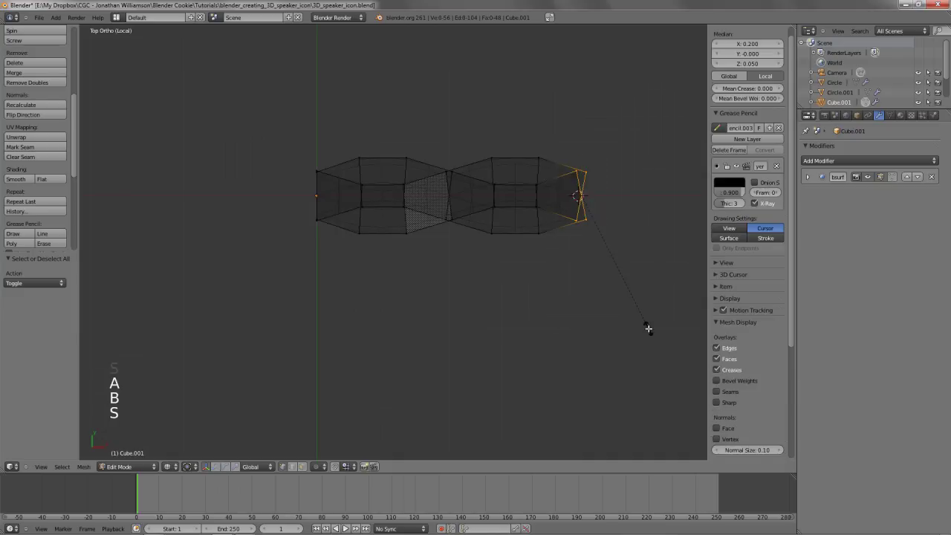
pyautogui.press('0')
pyautogui.press('Return')
# Select all strip geometry, restore solid shading, and return to Object Mode
pyautogui.press('KP_1')
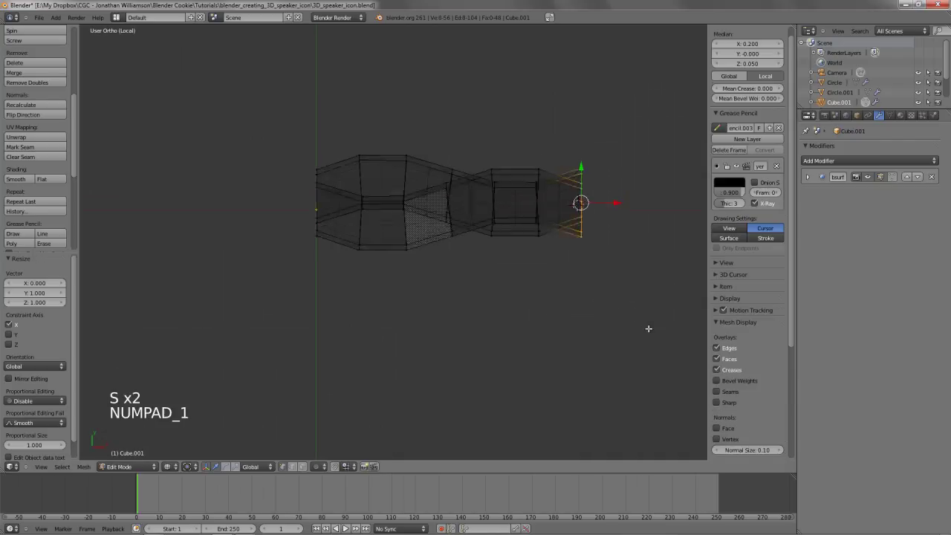
pyautogui.press('a')
pyautogui.press('a')
pyautogui.moveTo(491, 352)
pyautogui.keyDown('shift'); pyautogui.mouseDown(button='middle')
pyautogui.moveTo(498, 289)
pyautogui.moveTo(510, 336)
pyautogui.mouseUp(button='middle'); pyautogui.keyUp('shift')
pyautogui.press('z')
pyautogui.press('Tab')
pyautogui.scroll(-3, 493, 284)
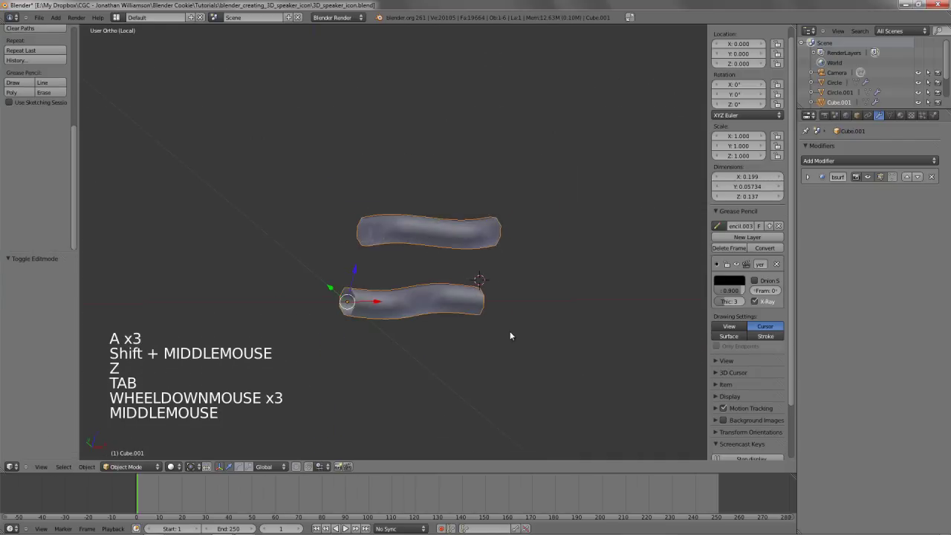
# Duplicate the horizontal strip pair in place and rotate the copy 90° about Y
pyautogui.hotkey('shift', 'd')
pyautogui.rightClick(428, 296)
pyautogui.press('r')
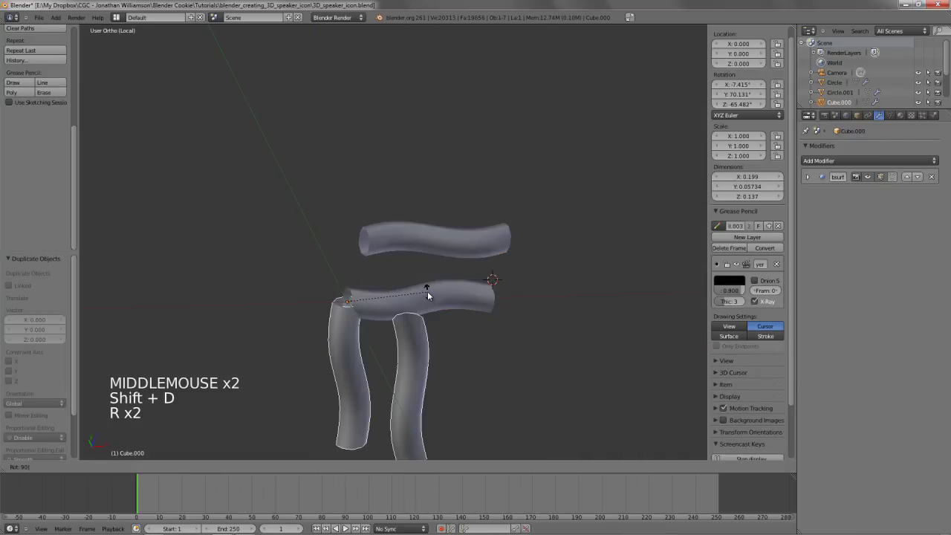
pyautogui.press('x')
pyautogui.press('9')
pyautogui.press('0')
pyautogui.press('y')
pyautogui.click(428, 296)
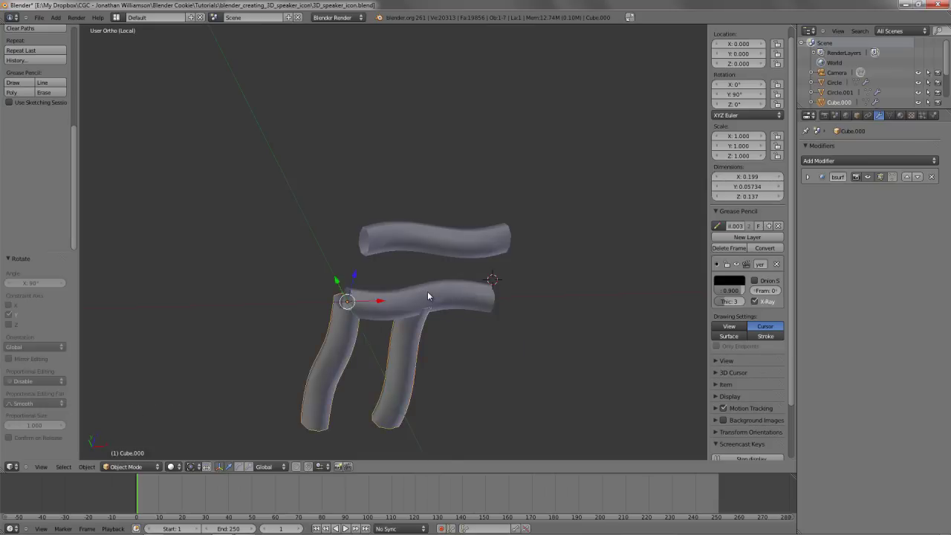
# Move the rotated strip pair 0.13 along Z and 0.05 along X to interweave it with the horizontal pair
pyautogui.press('KP_1')
pyautogui.press('g')
pyautogui.press('z')
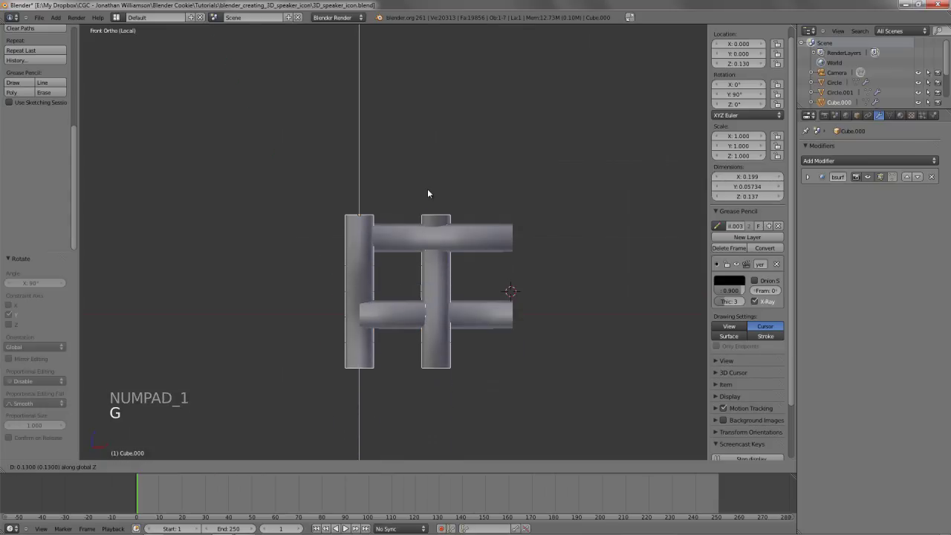
pyautogui.keyDown('ctrl'); pyautogui.click(428, 189); pyautogui.keyUp('ctrl')
pyautogui.press('KP_7')
pyautogui.press('g')
pyautogui.press('x')
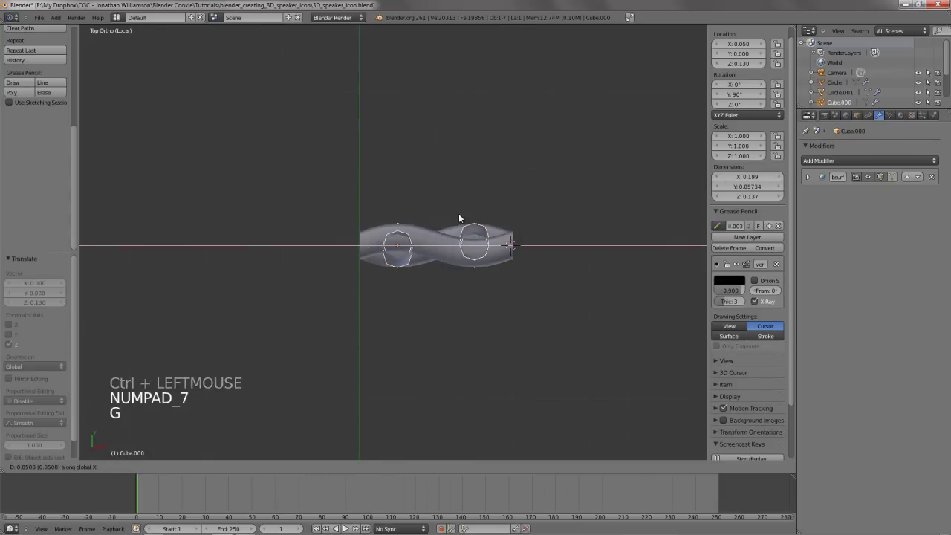
pyautogui.keyDown('ctrl'); pyautogui.click(460, 213); pyautogui.keyUp('ctrl')
# Thin the vertical strip pair in Edit Mode with a Shrink/Fatten of about 0.0097
pyautogui.moveTo(449, 292); pyautogui.dragTo(470, 254, button='middle')
pyautogui.scroll(3, 456, 262)
pyautogui.press('Tab')
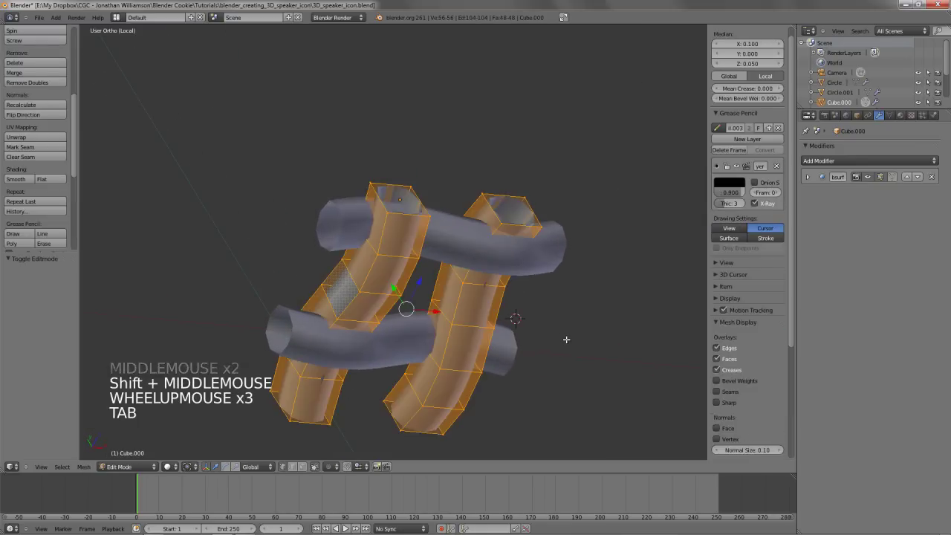
pyautogui.hotkey('alt', 's')
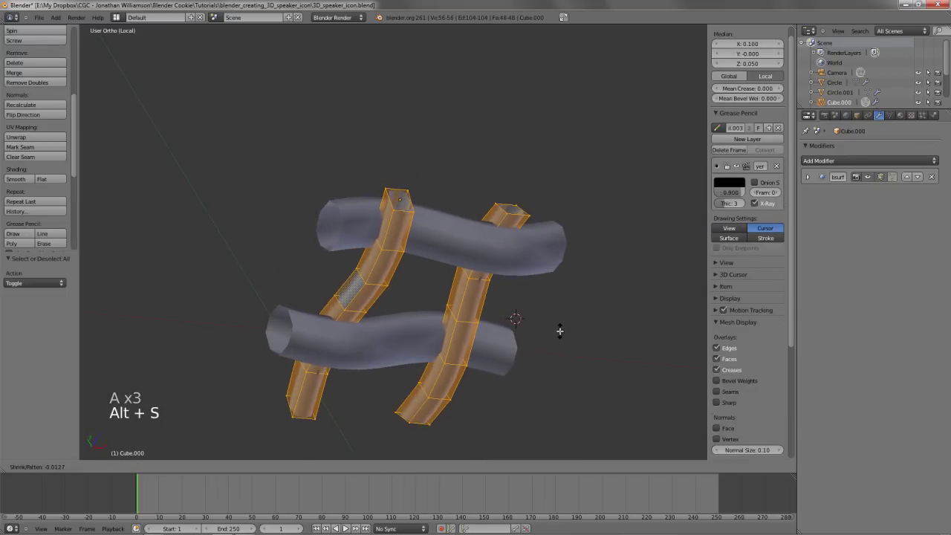
pyautogui.click(564, 332)
# Flatten the upper ends of both vertical strips in wireframe by scaling their vertices to 0 along Z
pyautogui.press('KP_1')
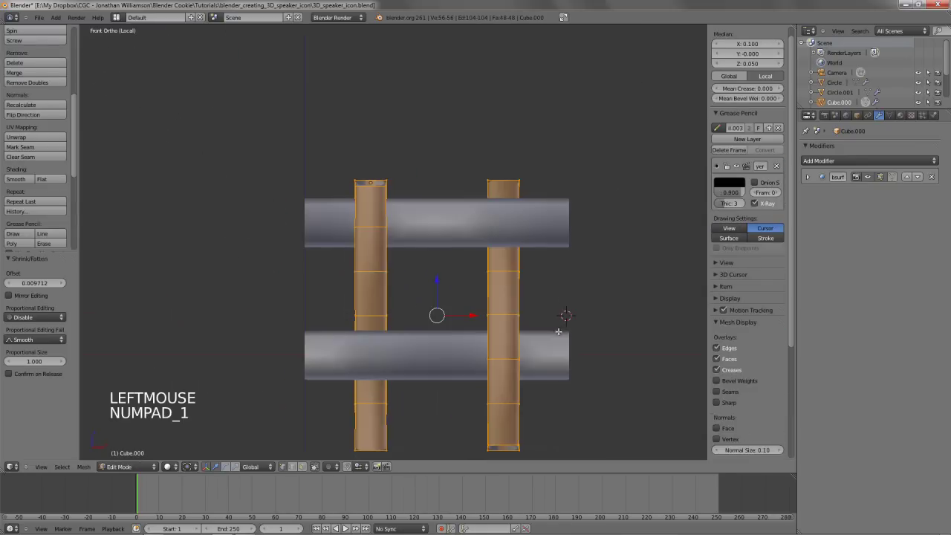
pyautogui.press('z')
pyautogui.press('a')
pyautogui.press('b')
pyautogui.press('b')
pyautogui.moveTo(291, 142); pyautogui.dragTo(553, 206)
pyautogui.press('s')
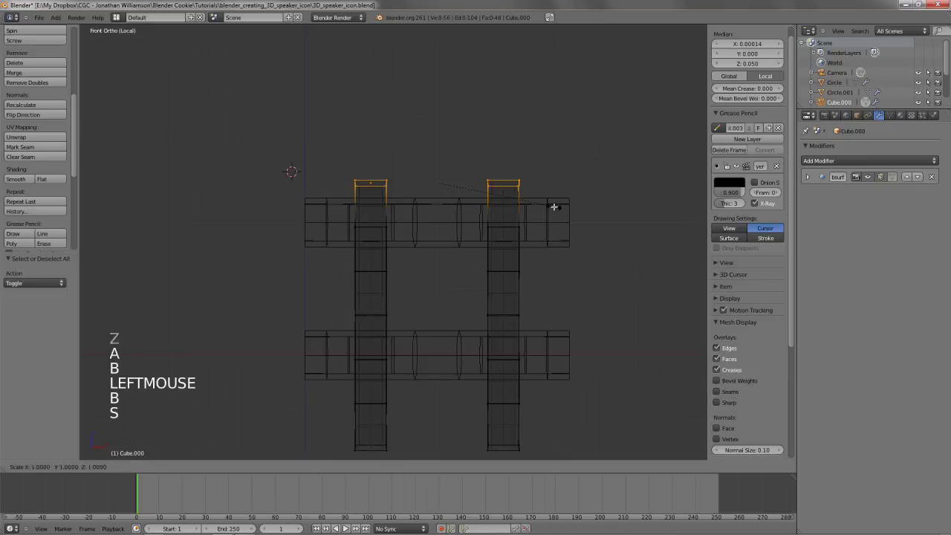
pyautogui.press('z')
pyautogui.press('0')
pyautogui.press('Return')
# Flatten the lower ends of both vertical strips by scaling their vertices to 0 along Z, and return to Object Mode
pyautogui.keyDown('shift'); pyautogui.moveTo(428, 308); pyautogui.dragTo(419, 253, button='middle'); pyautogui.keyUp('shift')
pyautogui.press('a')
pyautogui.press('b')
pyautogui.moveTo(319, 365); pyautogui.dragTo(535, 409)
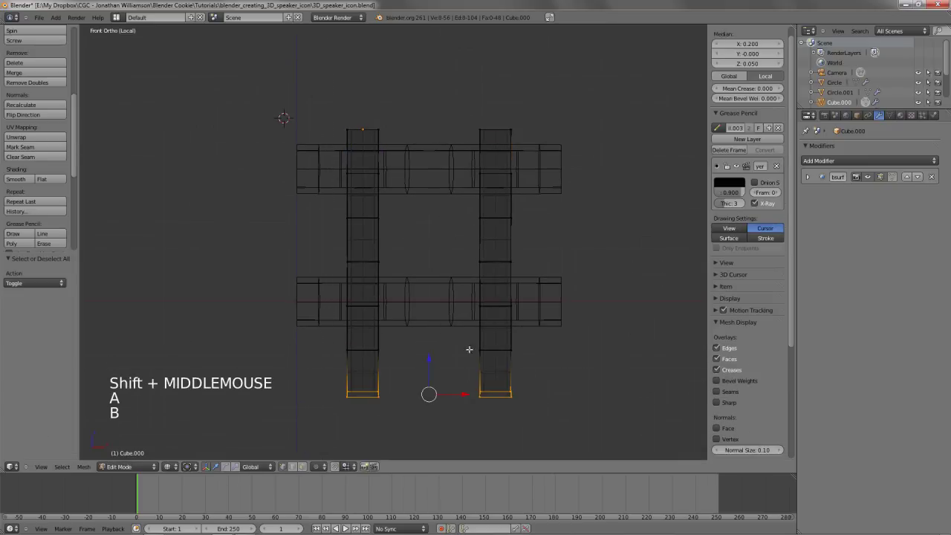
pyautogui.press('s')
pyautogui.press('z')
pyautogui.press('0')
pyautogui.press('Return')
pyautogui.press('Tab')
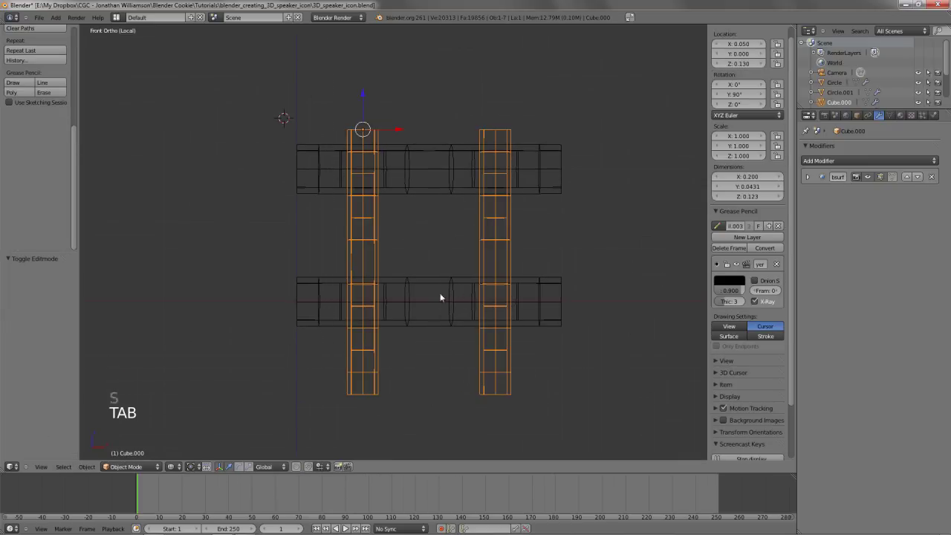
# Link the vertical strips' object data to the horizontal strip pair so both pairs share the same thinned mesh
pyautogui.rightClick(390, 291)
pyautogui.keyDown('shift'); pyautogui.rightClick(379, 231); pyautogui.keyUp('shift')
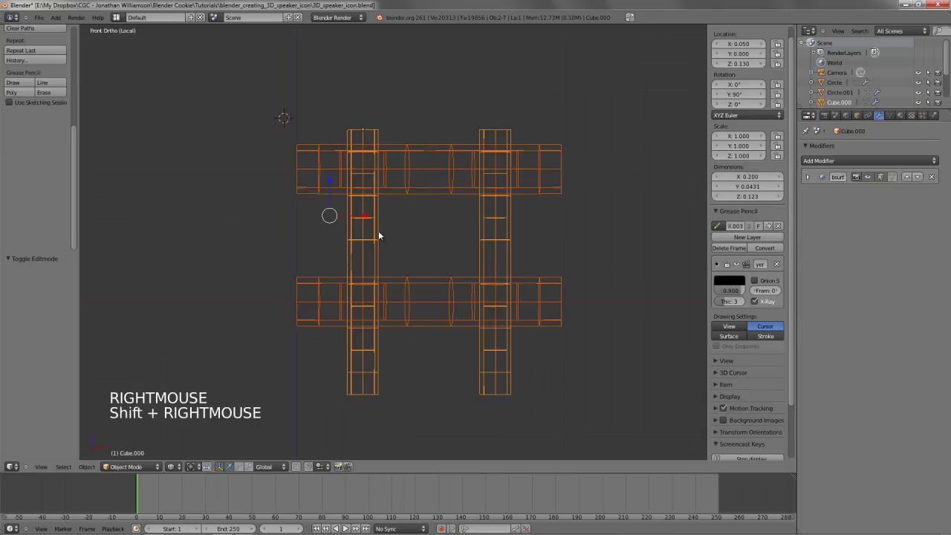
pyautogui.hotkey('ctrl', 'l')
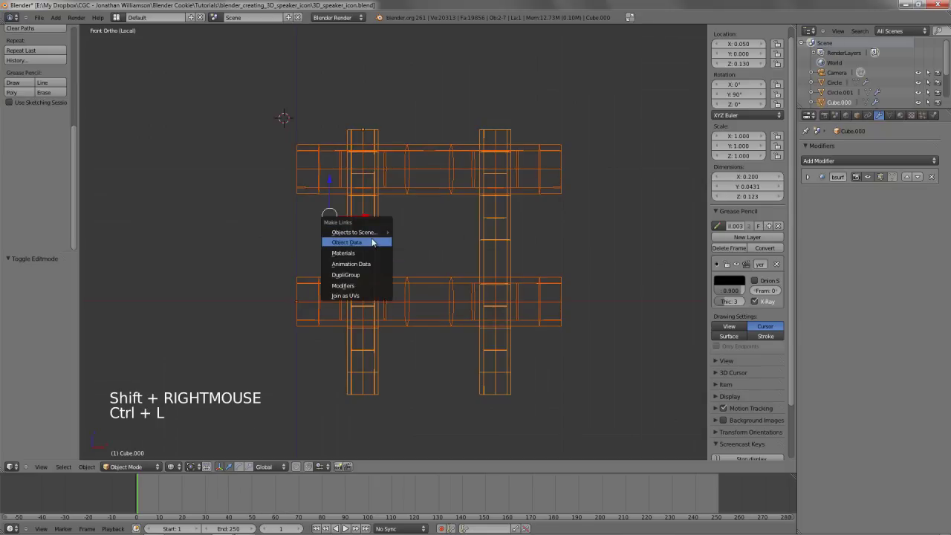
pyautogui.click(373, 243)
pyautogui.press('z')
pyautogui.press('a')
pyautogui.moveTo(389, 240)
pyautogui.mouseDown(button='middle')
pyautogui.moveTo(382, 251)
pyautogui.moveTo(442, 294)
pyautogui.moveTo(493, 278)
pyautogui.moveTo(307, 198)
pyautogui.moveTo(319, 289)
pyautogui.moveTo(395, 237)
pyautogui.mouseUp(button='middle')
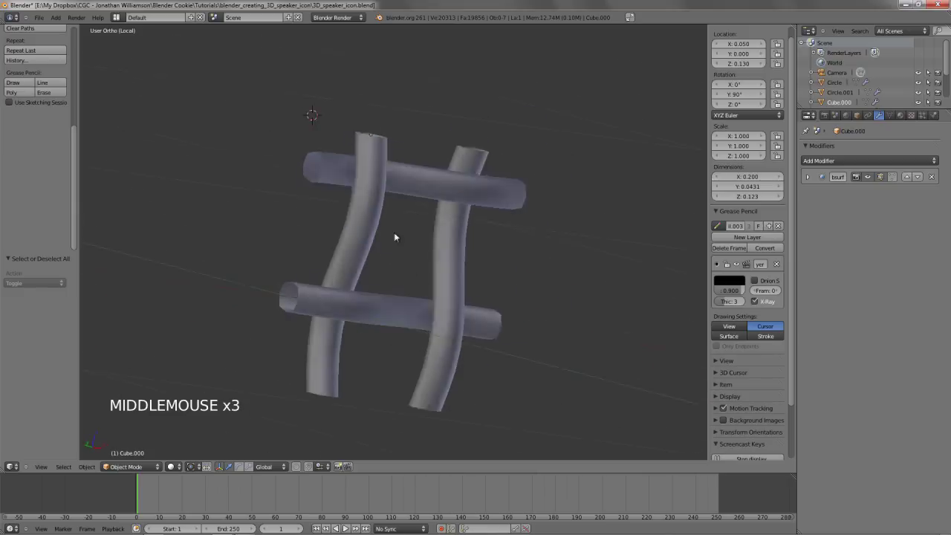
# In the wireframe front view, raise the vertical strip pair by 0.01 along Z
pyautogui.press('KP_1')
pyautogui.press('Tab')
pyautogui.press('z')
pyautogui.press('Tab')
pyautogui.rightClick(423, 192)
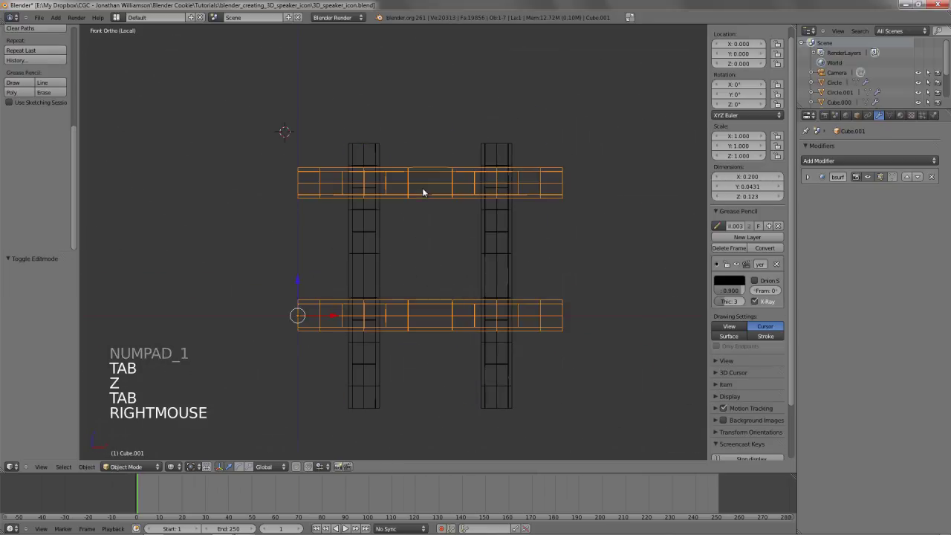
pyautogui.press('g')
pyautogui.press('g')
pyautogui.rightClick(422, 192)
pyautogui.rightClick(365, 223)
pyautogui.press('g')
pyautogui.press('z')
pyautogui.click(366, 208)
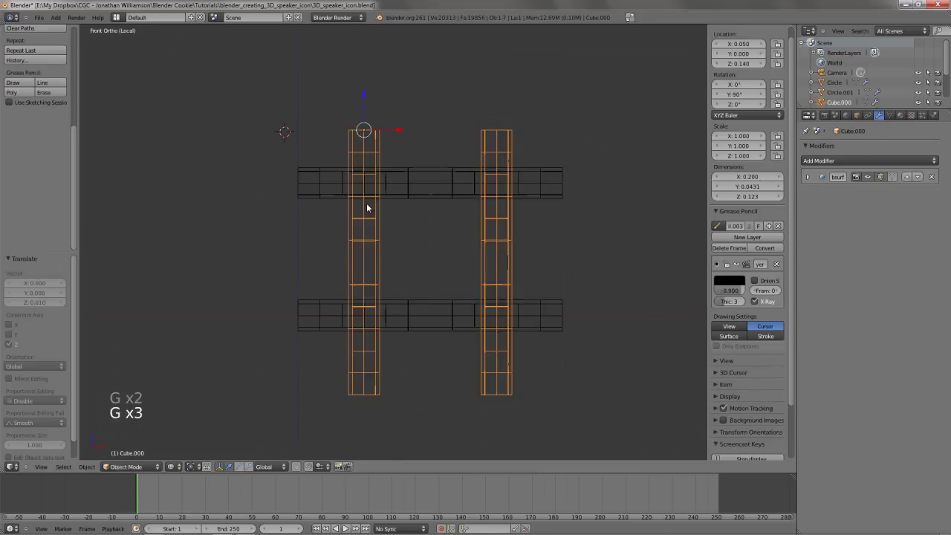
# Check the weave at an angle and raise the vertical strip pair to a Z location of 0.15
pyautogui.press('z')
pyautogui.moveTo(367, 208)
pyautogui.mouseDown(button='middle')
pyautogui.moveTo(412, 275)
pyautogui.moveTo(478, 255)
pyautogui.mouseUp(button='middle')
pyautogui.press('Tab')
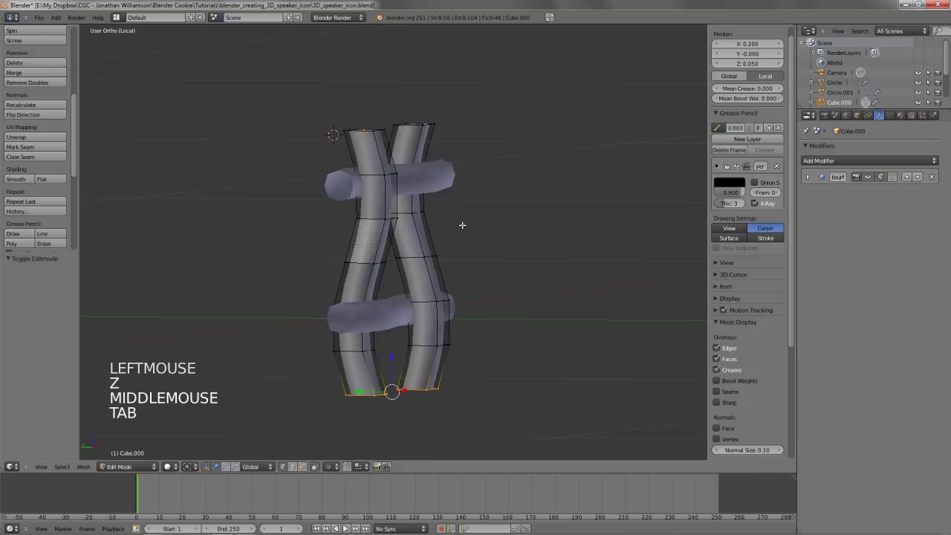
pyautogui.press('Tab')
pyautogui.press('g')
pyautogui.rightClick(464, 218)
pyautogui.press('KP_1')
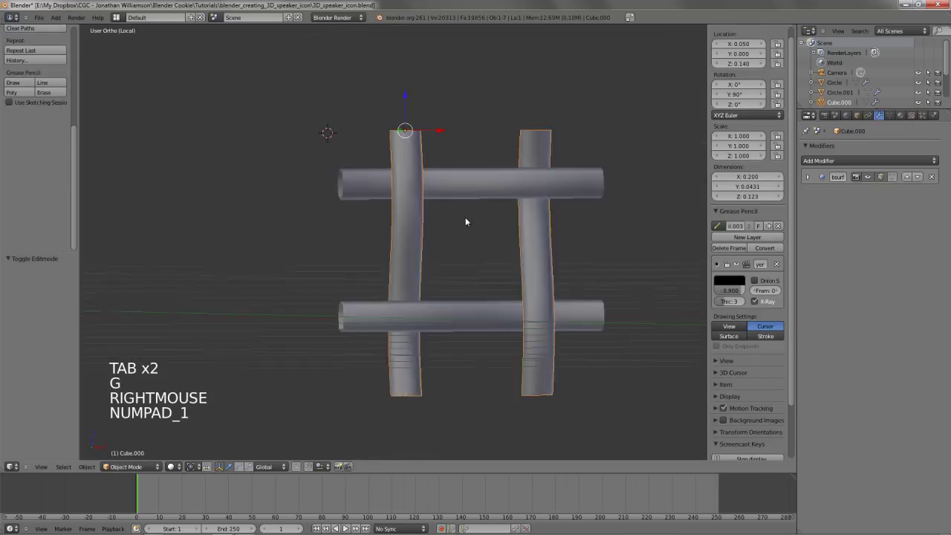
pyautogui.press('z')
pyautogui.press('g')
pyautogui.click(466, 212)
# Examine from several angles how the vertical strips interweave with the horizontal ones
pyautogui.press('z')
pyautogui.moveTo(430, 218)
pyautogui.mouseDown(button='middle')
pyautogui.moveTo(456, 242)
pyautogui.moveTo(515, 259)
pyautogui.moveTo(562, 255)
pyautogui.mouseUp(button='middle')
pyautogui.press('Tab')
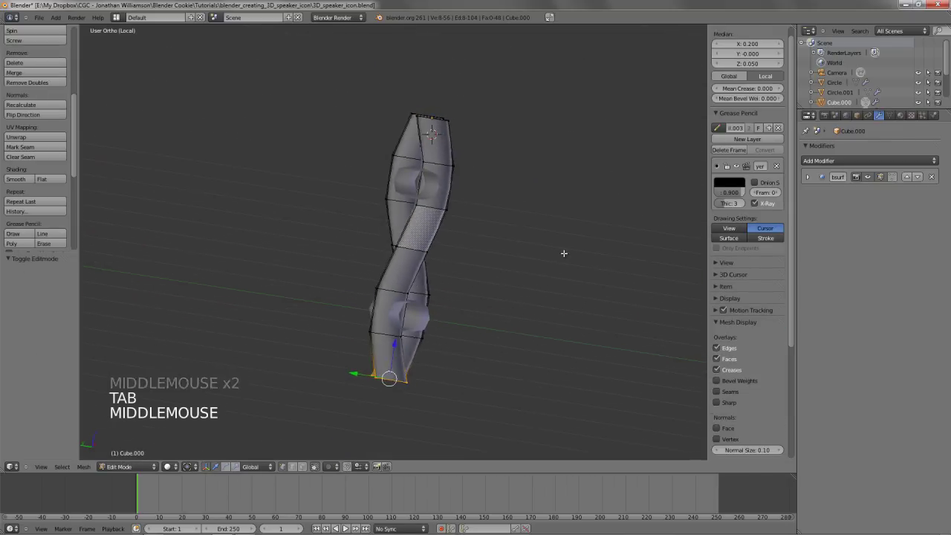
pyautogui.press('KP_1')
pyautogui.press('Tab')
pyautogui.scroll(-1, 518, 283)
pyautogui.scroll(-2, 518, 283)
pyautogui.keyDown('shift'); pyautogui.moveTo(518, 283); pyautogui.dragTo(394, 292, button='middle'); pyautogui.keyUp('shift')
pyautogui.press('a')
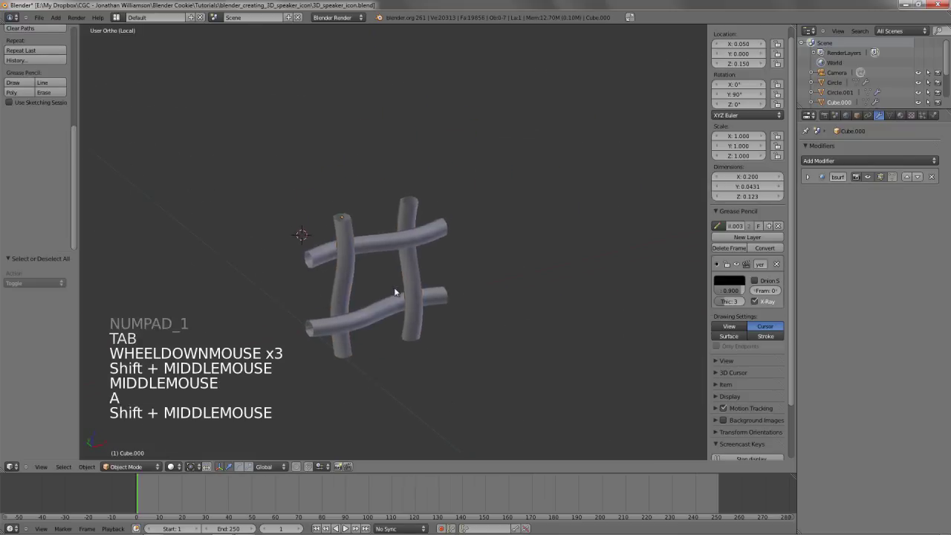
# Join the horizontal and vertical strip pairs into one object, keeping the vertical pair as the active one
pyautogui.scroll(2, 390, 260)
pyautogui.rightClick(387, 234)
pyautogui.moveTo(386, 233); pyautogui.dragTo(397, 269, button='middle')
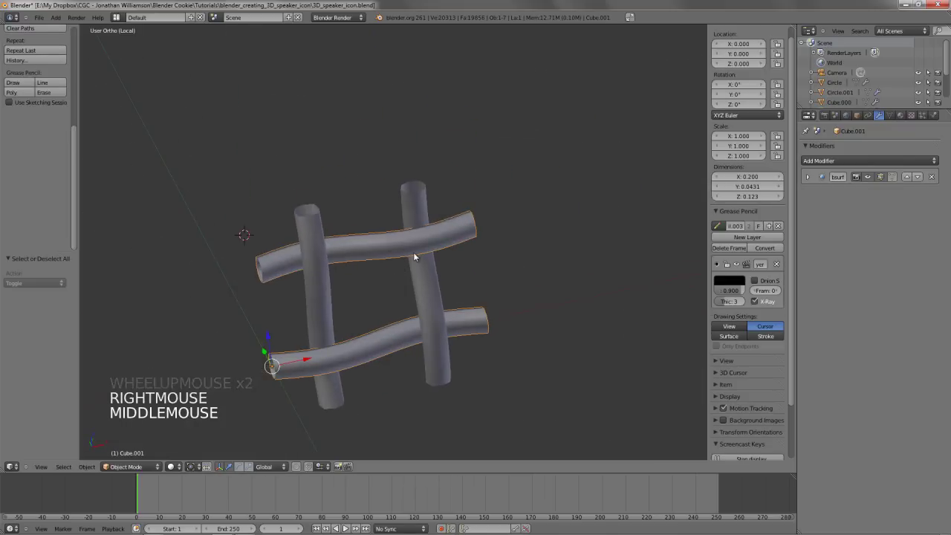
pyautogui.scroll(-3, 415, 257)
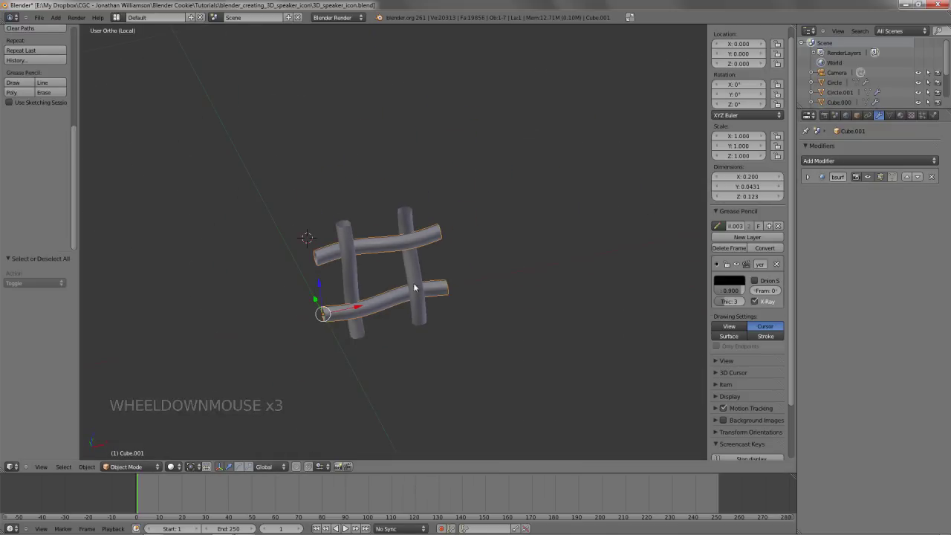
pyautogui.press('z')
pyautogui.keyDown('shift'); pyautogui.moveTo(448, 283); pyautogui.dragTo(429, 287, button='middle'); pyautogui.keyUp('shift')
pyautogui.keyDown('shift'); pyautogui.rightClick(439, 277); pyautogui.keyUp('shift')
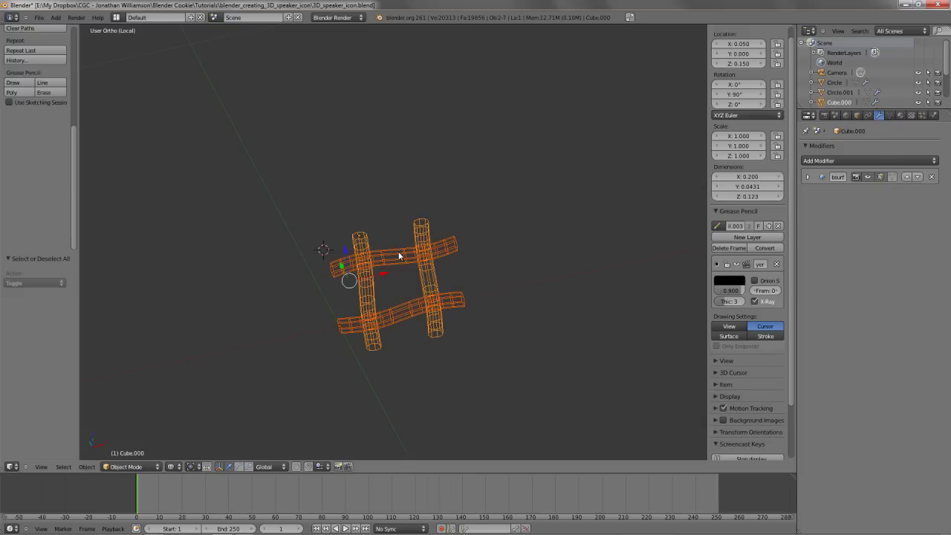
pyautogui.moveTo(390, 278); pyautogui.dragTo(463, 292, button='middle')
pyautogui.moveTo(447, 266); pyautogui.dragTo(520, 245, button='middle')
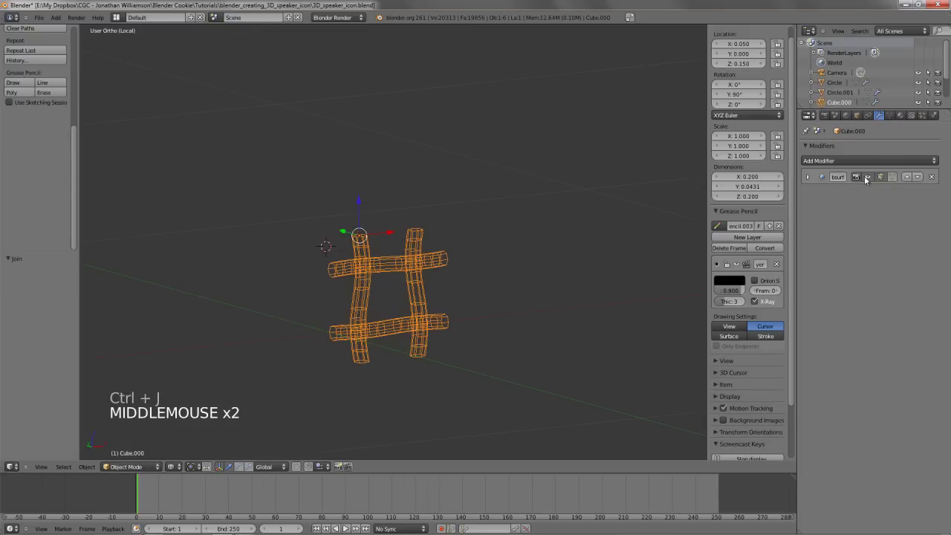
# Add an Array modifier to the joined weave unit and view it shaded from the front
pyautogui.click(849, 160)
pyautogui.click(719, 187)
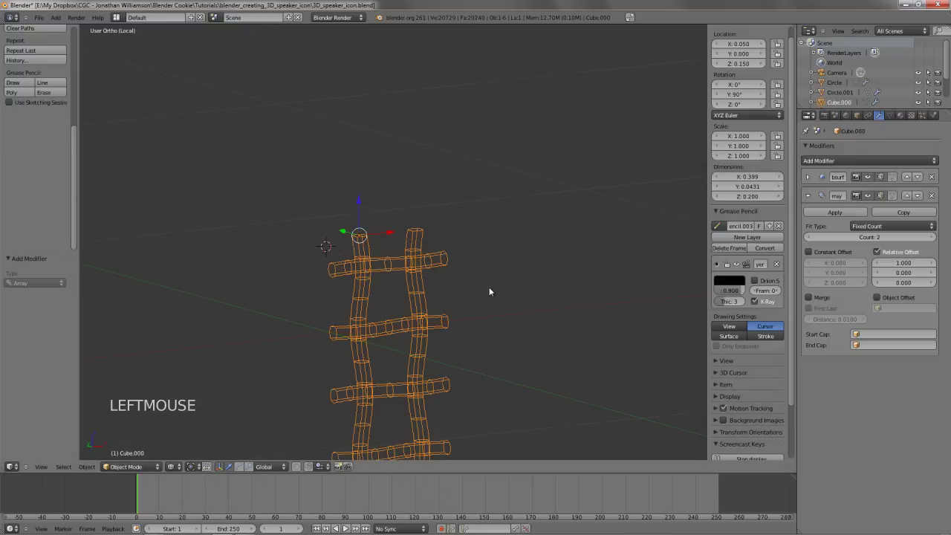
pyautogui.scroll(-4, 488, 287)
pyautogui.press('z')
pyautogui.press('KP_1')
pyautogui.keyDown('shift'); pyautogui.moveTo(479, 312); pyautogui.dragTo(506, 245, button='middle'); pyautogui.keyUp('shift')
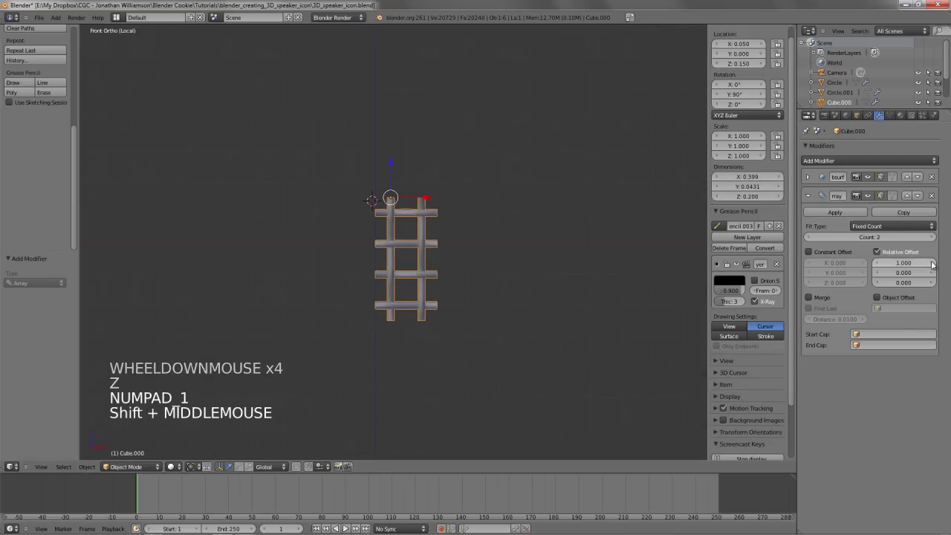
# Set the array's count to 6 with a relative X offset of 1
pyautogui.click(934, 265)
pyautogui.click(933, 264)
pyautogui.click(934, 265)
pyautogui.keyDown('ctrl'); pyautogui.moveTo(934, 265); pyautogui.dragTo(892, 266); pyautogui.keyUp('ctrl')
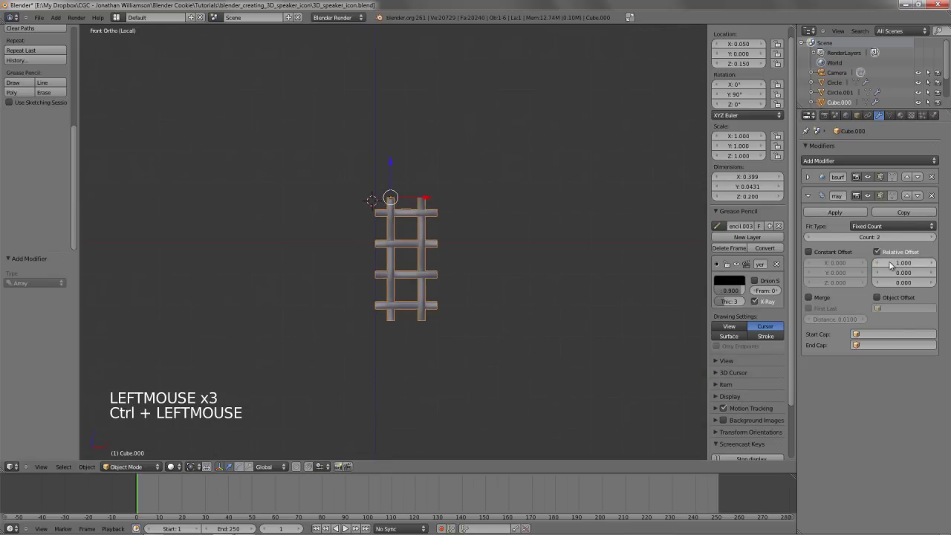
pyautogui.click(928, 237)
pyautogui.click(928, 237)
pyautogui.click(929, 237)
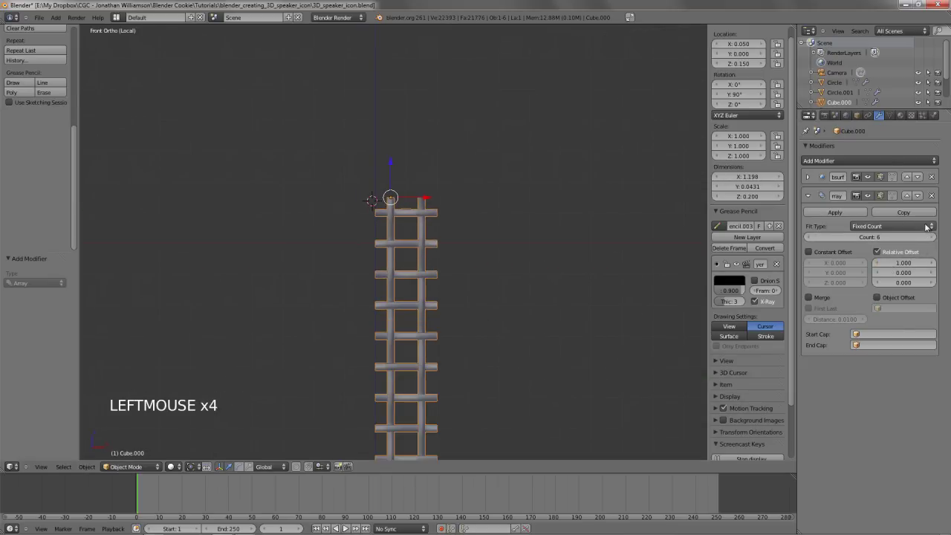
# Copy the Array modifier and set the copy's relative X offset to 0
pyautogui.click(904, 212)
pyautogui.scroll(-1, 913, 343)
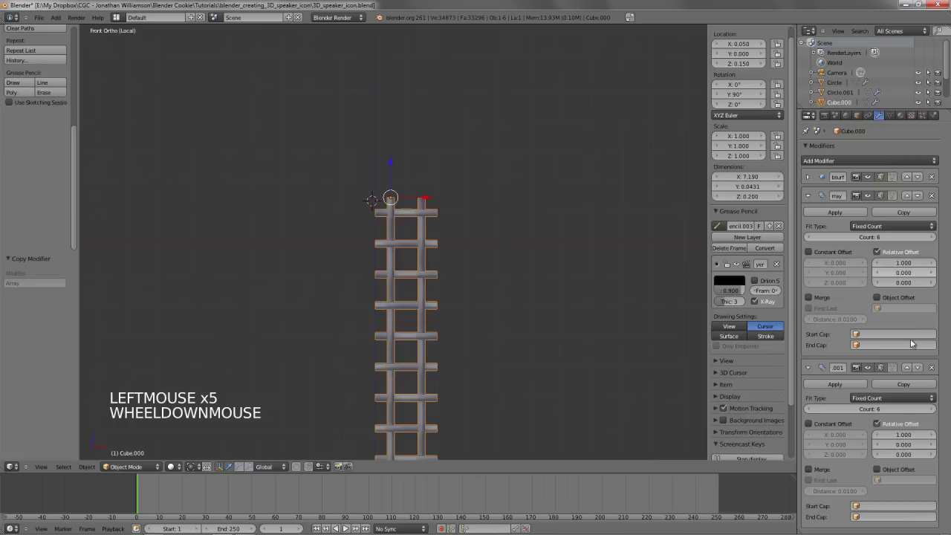
pyautogui.keyDown('ctrl'); pyautogui.click(908, 434); pyautogui.keyUp('ctrl')
pyautogui.write('0.01')
pyautogui.press('Tab')
pyautogui.press('Tab')
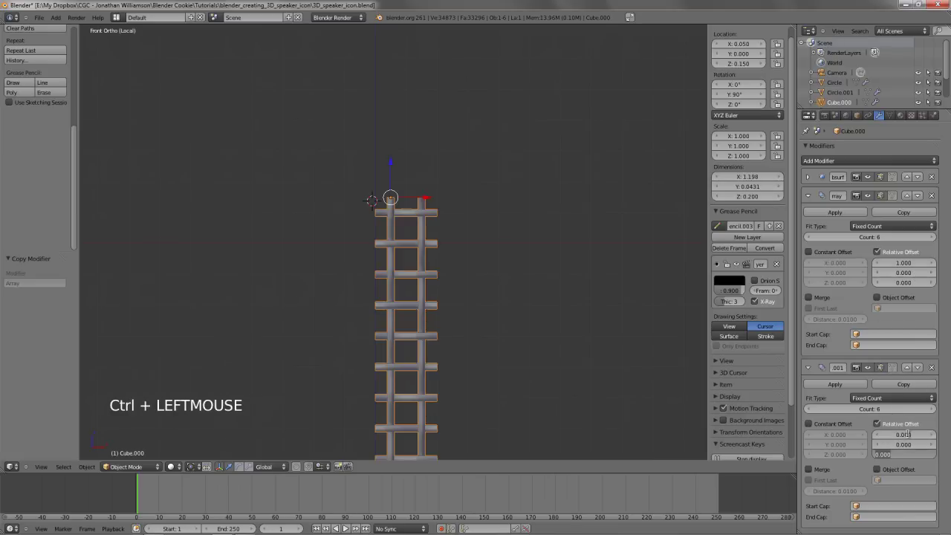
pyautogui.press('Return')
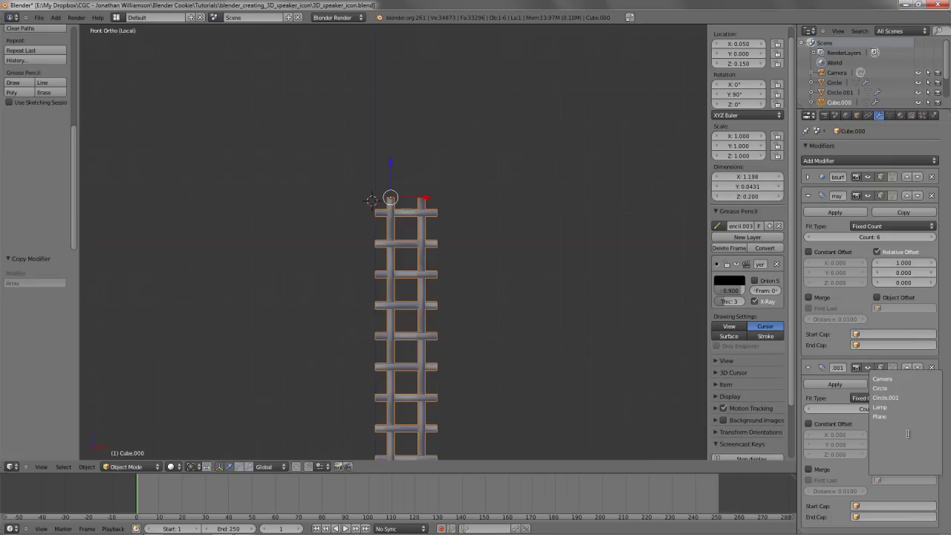
pyautogui.scroll(-4, 430, 330)
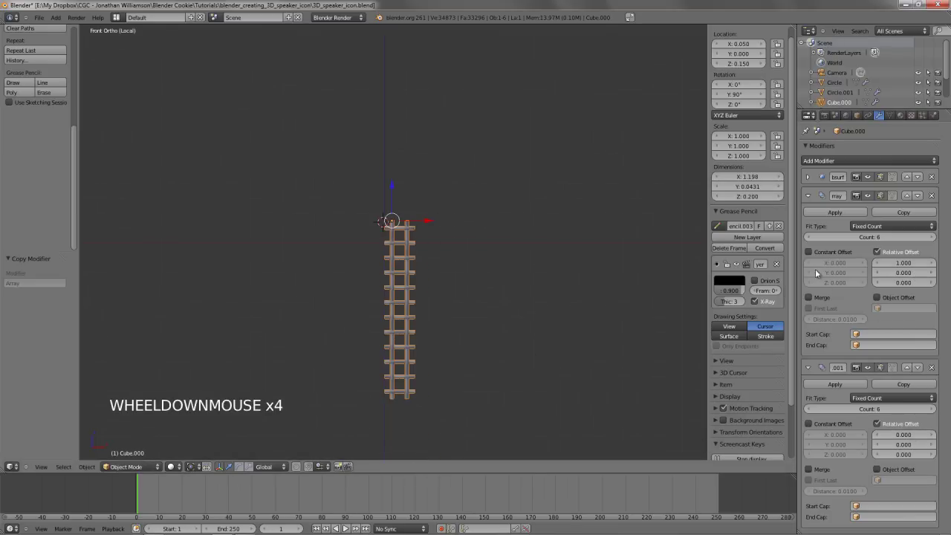
# Try a relative Y offset of 1 on the second array, and reset it to 0
pyautogui.keyDown('ctrl'); pyautogui.click(892, 444); pyautogui.keyUp('ctrl')
pyautogui.write('1')
pyautogui.press('Return')
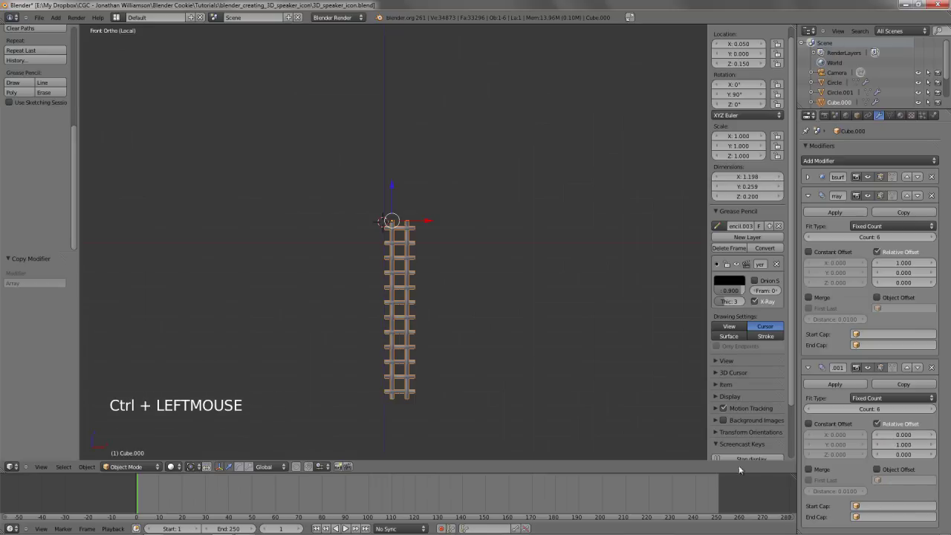
pyautogui.moveTo(439, 315); pyautogui.dragTo(417, 298, button='middle')
pyautogui.keyDown('ctrl'); pyautogui.click(915, 444); pyautogui.keyUp('ctrl')
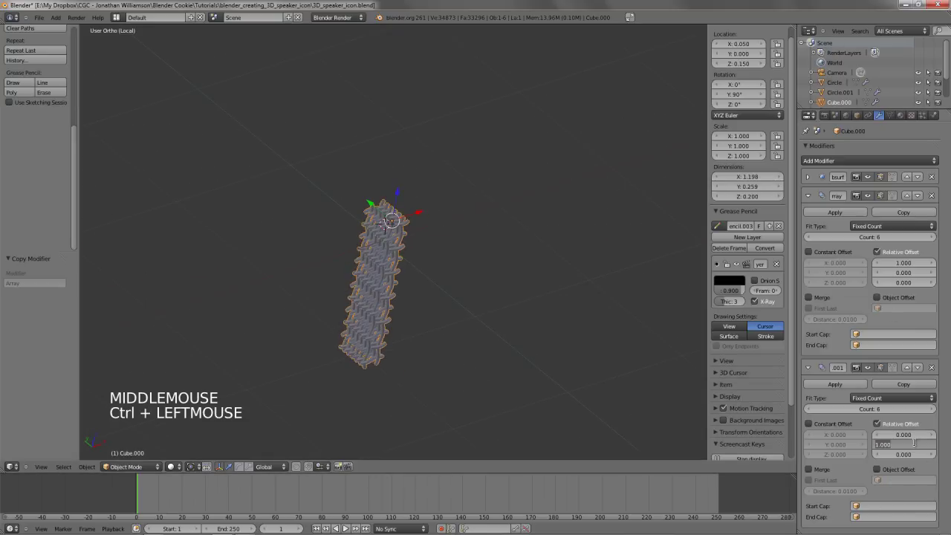
pyautogui.write('0')
pyautogui.press('Return')
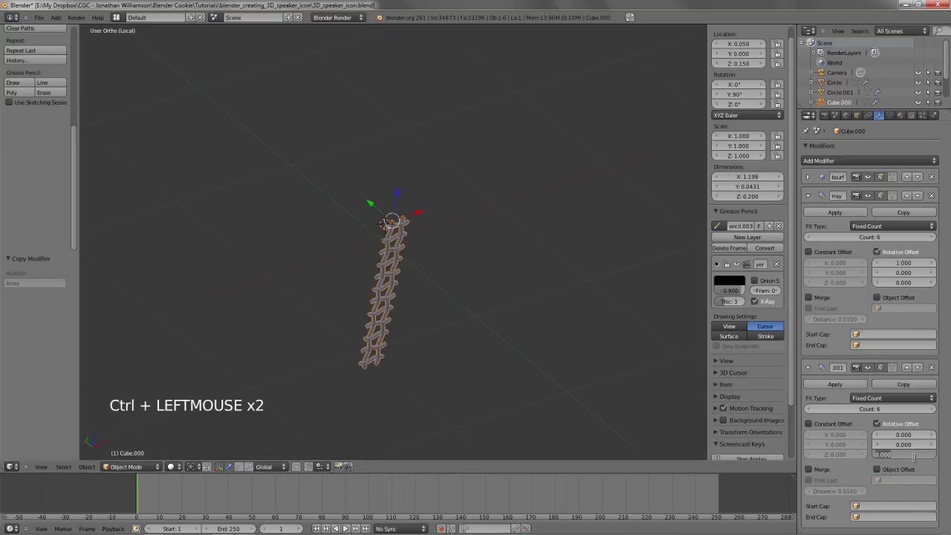
# Set the second array's relative Z offset to 1 to spread the weave into a square sheet
pyautogui.write('1')
pyautogui.press('Return')
pyautogui.moveTo(461, 327); pyautogui.dragTo(425, 294, button='middle')
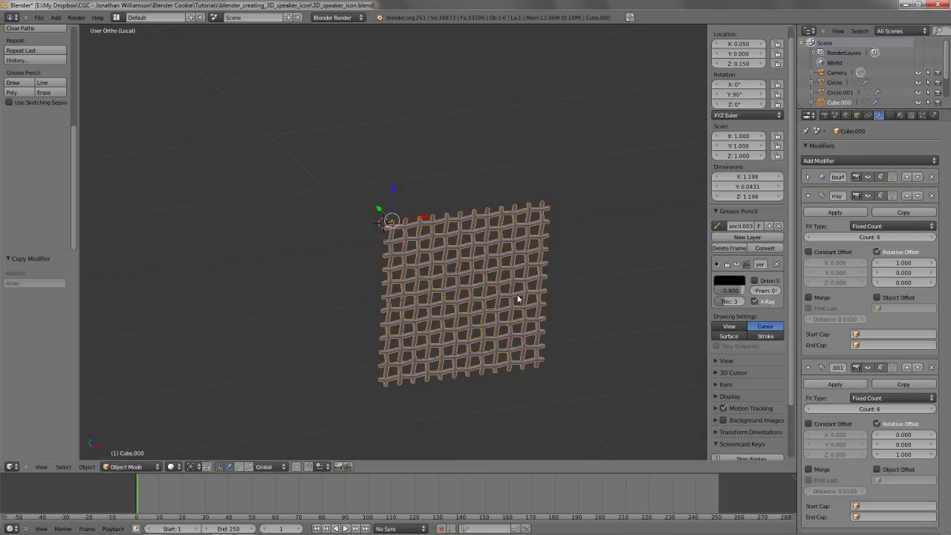
# Sketch one vertical and one horizontal Grease Pencil stroke over the mesh to mark the array directions
pyautogui.moveTo(406, 364); pyautogui.dragTo(407, 366)
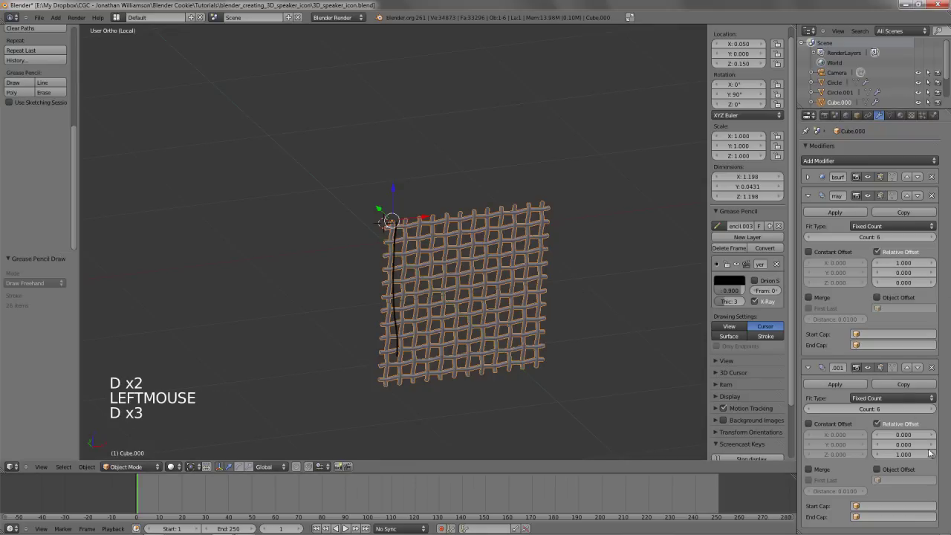
pyautogui.moveTo(394, 320); pyautogui.dragTo(562, 301)
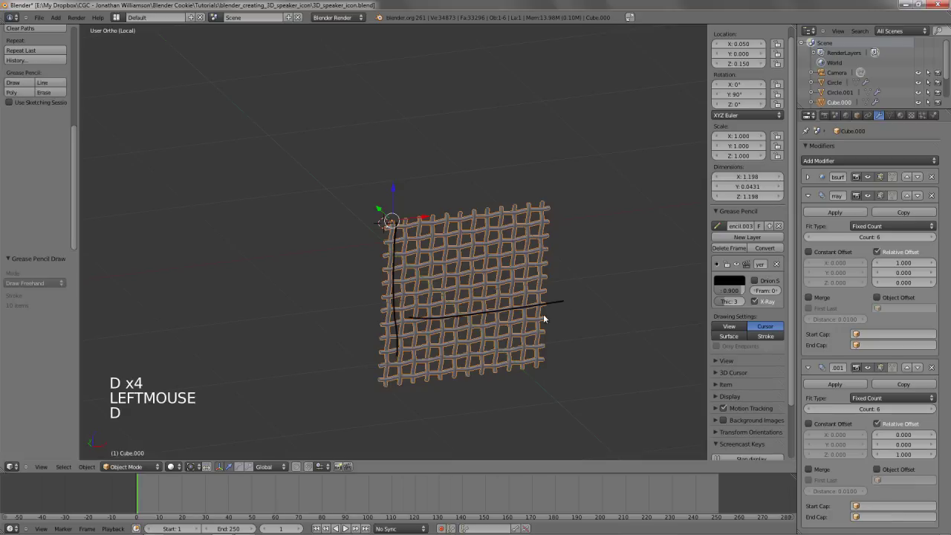
# Apply the mesh object's rotation and bring the sheet into the front view
pyautogui.hotkey('ctrl', 'a')
pyautogui.click(460, 351)
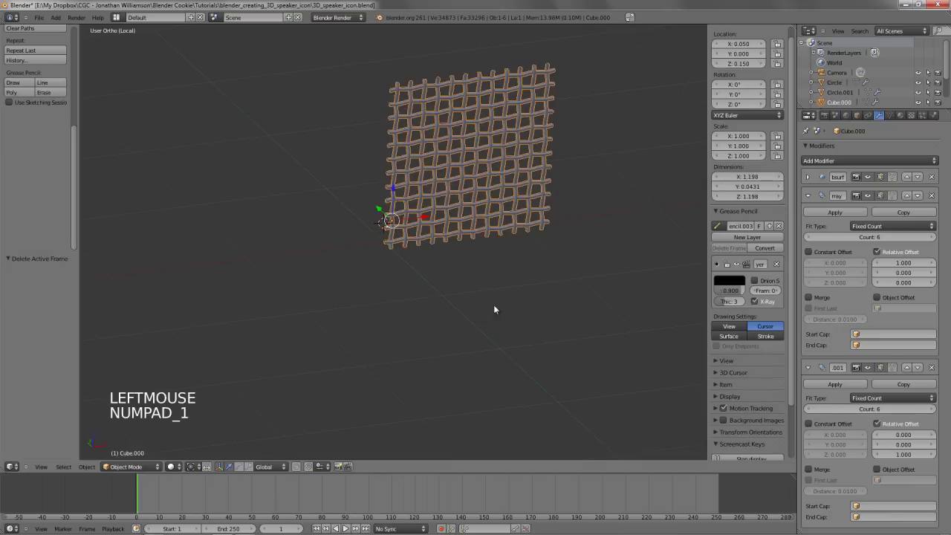
pyautogui.keyDown('shift'); pyautogui.moveTo(493, 304); pyautogui.dragTo(434, 357, button='middle'); pyautogui.keyUp('shift')
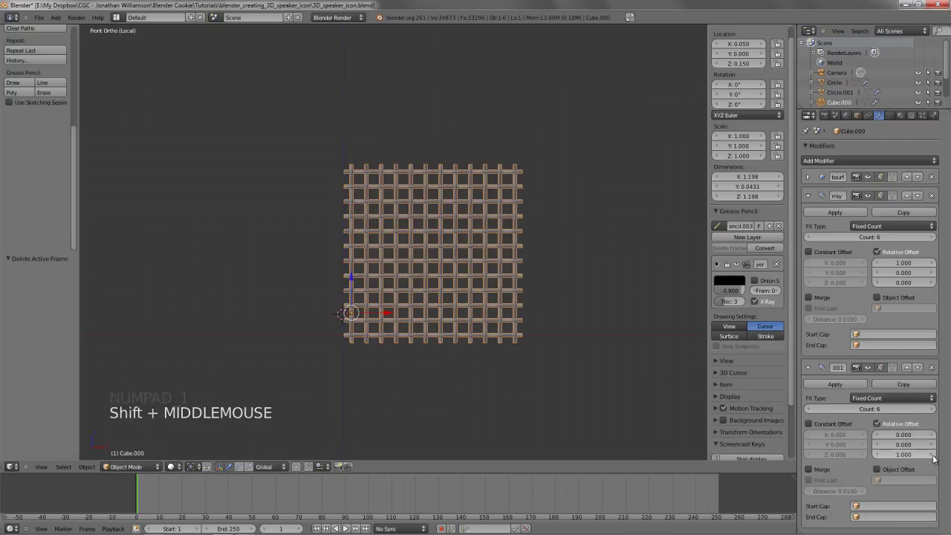
# Set the second array's count to 9 and the first array's count to 10
pyautogui.click(931, 409)
pyautogui.click(931, 408)
pyautogui.click(931, 409)
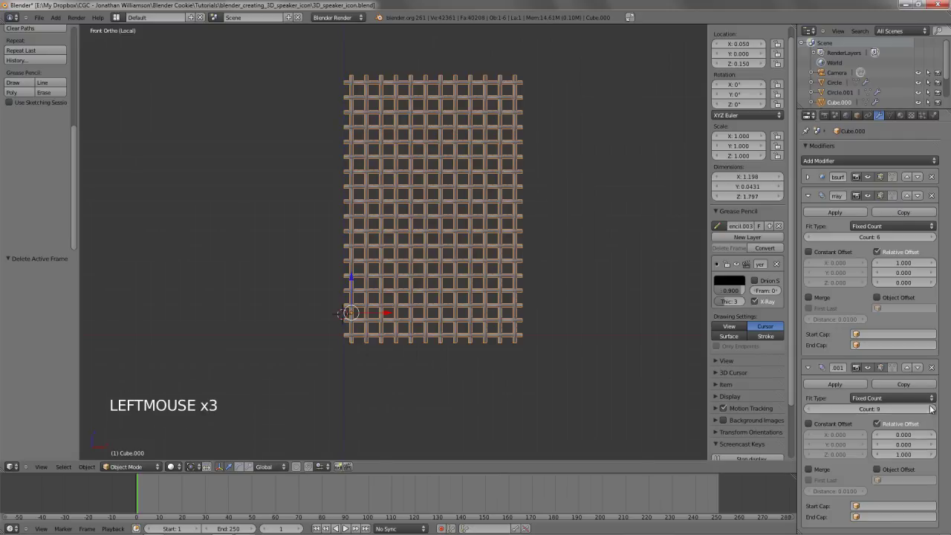
pyautogui.click(932, 238)
pyautogui.click(932, 237)
pyautogui.click(933, 237)
# Leave local view and show the mesh with the whole speaker, shaded from the front
pyautogui.press('KP_Divide')
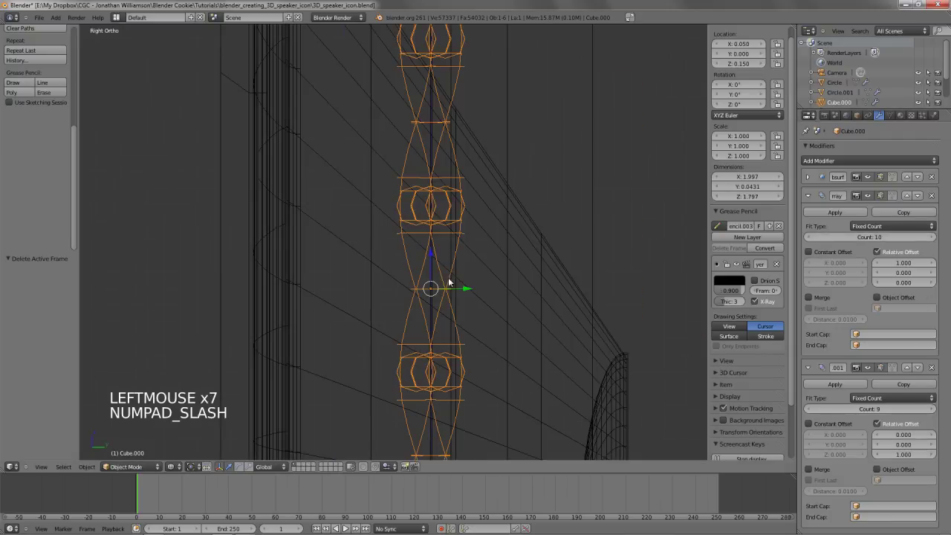
pyautogui.scroll(-2, 414, 307)
pyautogui.scroll(-2, 414, 307)
pyautogui.press('KP_1')
pyautogui.scroll(-10, 490, 248)
pyautogui.press('z')
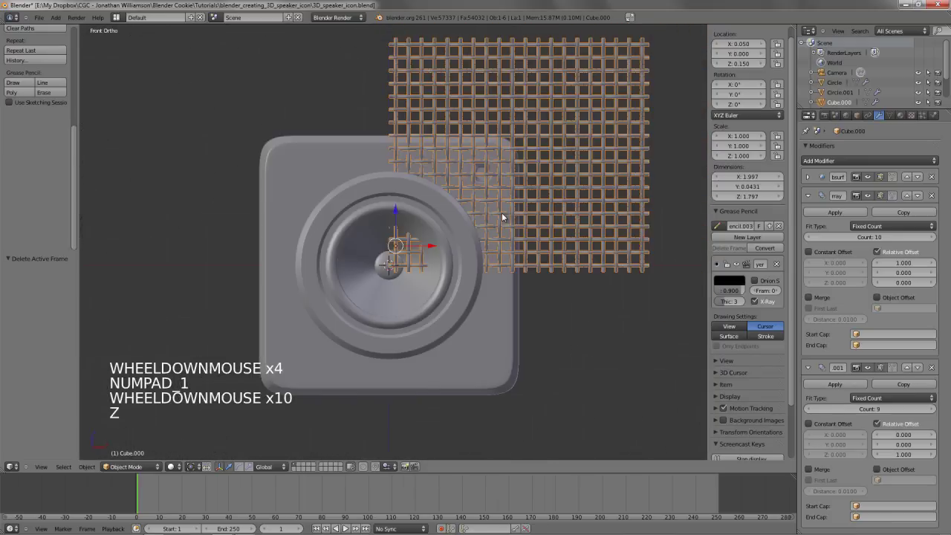
# Move the mesh sheet -0.5 along X and -0.6 along Z over the speaker cone, using snapped increments in wireframe
pyautogui.press('g')
pyautogui.press('x')
pyautogui.rightClick(466, 245)
pyautogui.press('z')
pyautogui.scroll(3, 472, 234)
pyautogui.press('g')
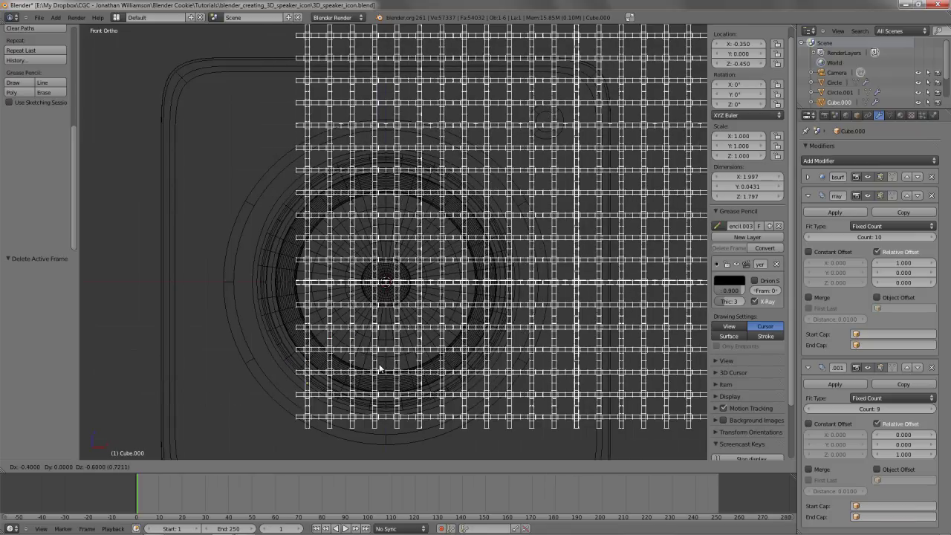
pyautogui.keyDown('ctrl'); pyautogui.click(361, 364); pyautogui.keyUp('ctrl')
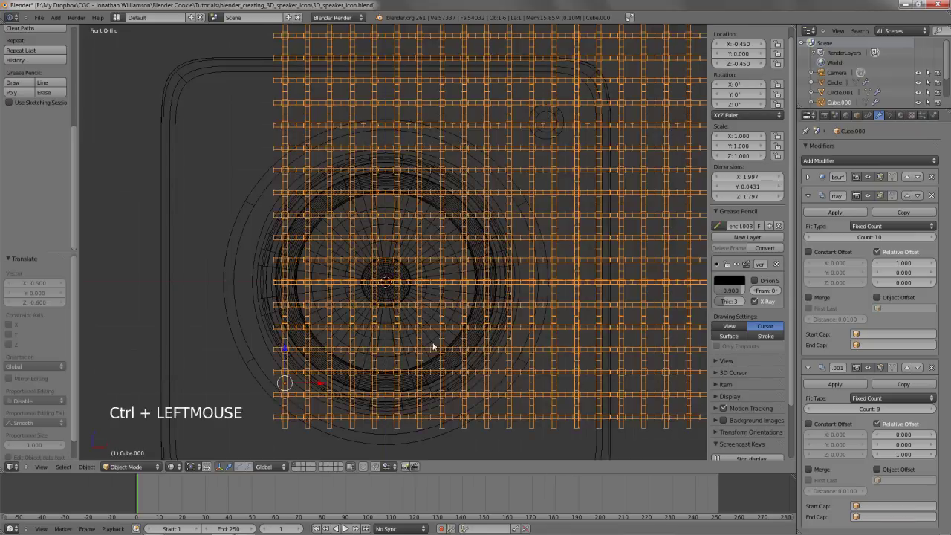
# Scale the mesh sheet down to about 0.422 so that it roughly matches the speaker cone's opening
pyautogui.scroll(-3, 520, 329)
pyautogui.scroll(3, 520, 329)
pyautogui.press('s')
pyautogui.press('s')
pyautogui.press('s')
pyautogui.press('s')
pyautogui.click(595, 208)
pyautogui.press('z')
pyautogui.press('s')
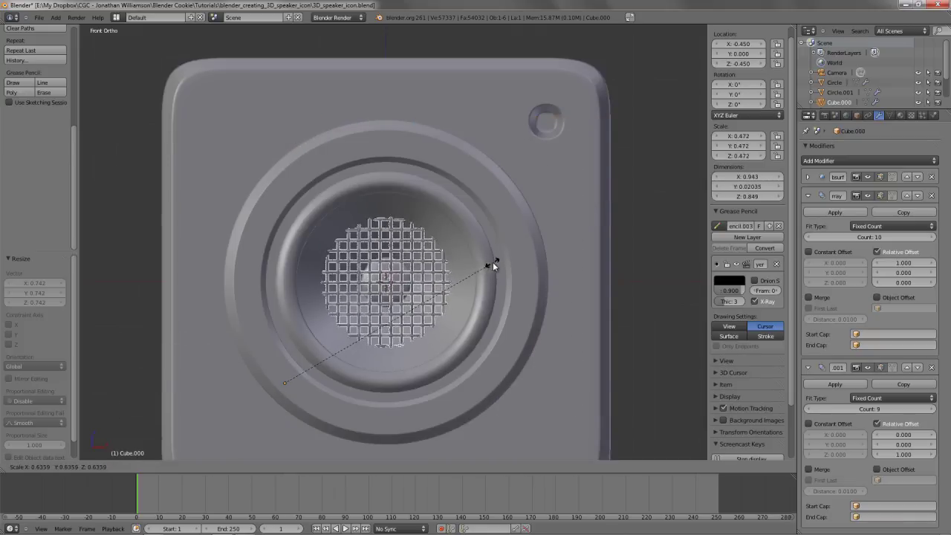
pyautogui.click(469, 277)
# In the side view, move the mesh sheet about -0.09 along Y toward the front of the cone
pyautogui.press('KP_3')
pyautogui.press('z')
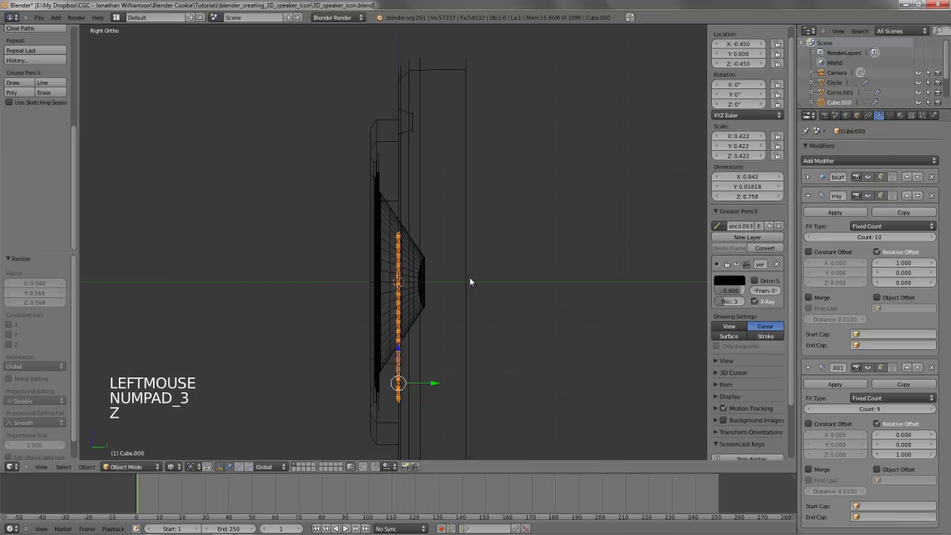
pyautogui.press('g')
pyautogui.press('y')
pyautogui.click(435, 321)
pyautogui.scroll(2, 478, 187)
pyautogui.moveTo(435, 321)
pyautogui.keyDown('shift'); pyautogui.mouseDown(button='middle')
pyautogui.moveTo(477, 187)
pyautogui.moveTo(484, 227)
pyautogui.moveTo(510, 232)
pyautogui.moveTo(465, 312)
pyautogui.moveTo(483, 219)
pyautogui.mouseUp(button='middle'); pyautogui.keyUp('shift')
pyautogui.press('z')
pyautogui.scroll(3, 466, 312)
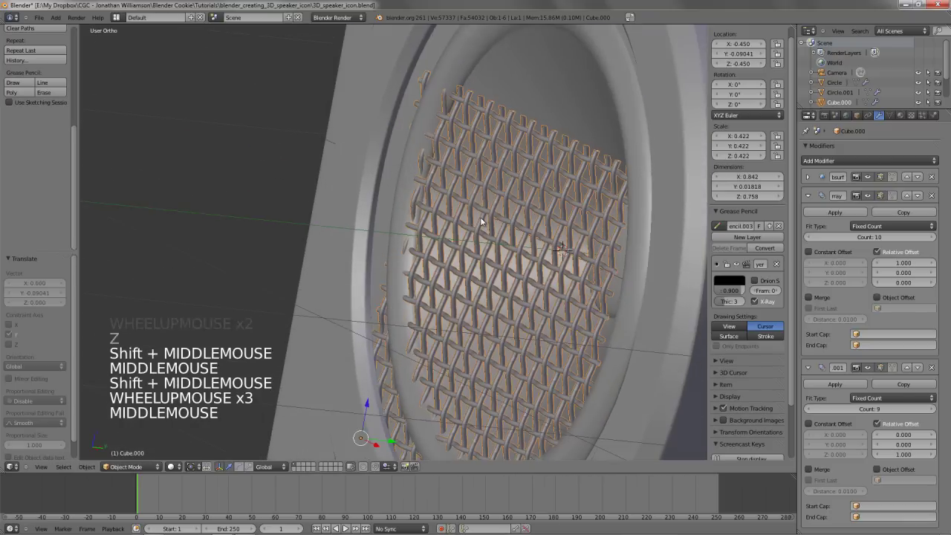
# Nudge the mesh sheet about -0.003 further along Y and view the speaker from the front
pyautogui.press('g')
pyautogui.press('y')
pyautogui.click(541, 238)
pyautogui.press('KP_1')
pyautogui.scroll(-4, 541, 238)
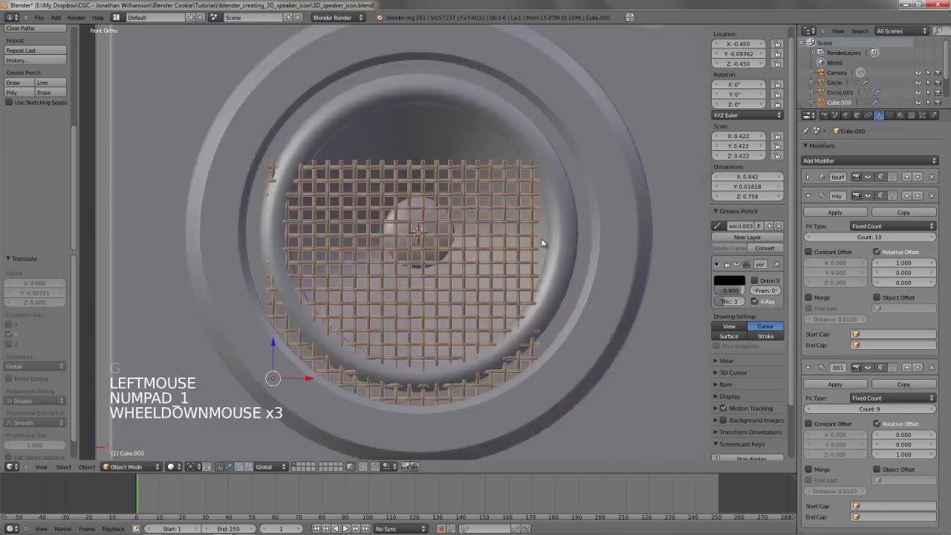
# Move the wire grille mesh about 0.137 in the negative X direction, toward the speaker ring's edge
pyautogui.keyDown('shift'); pyautogui.moveTo(541, 238); pyautogui.dragTo(543, 260, button='middle'); pyautogui.keyUp('shift')
pyautogui.press('z')
pyautogui.scroll(-3, 541, 268)
pyautogui.press('g')
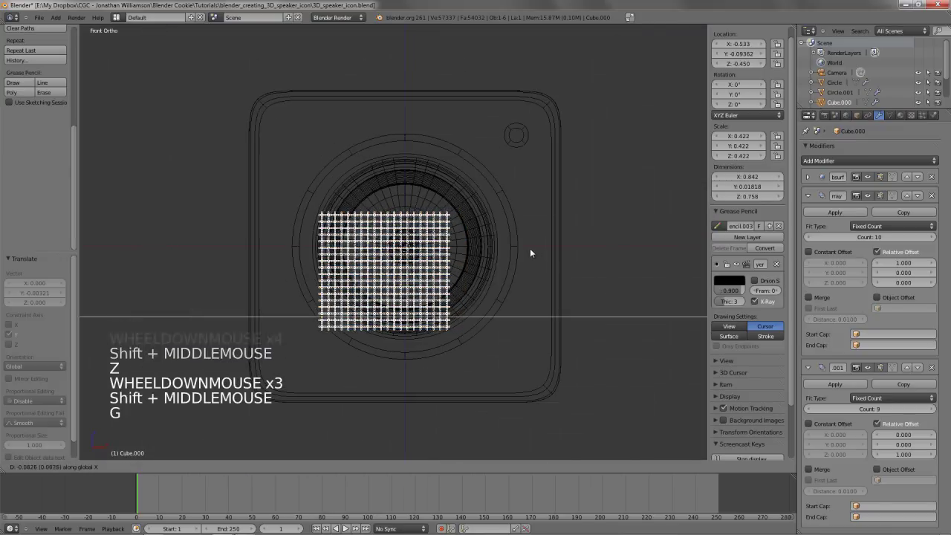
pyautogui.click(487, 261)
pyautogui.press('z')
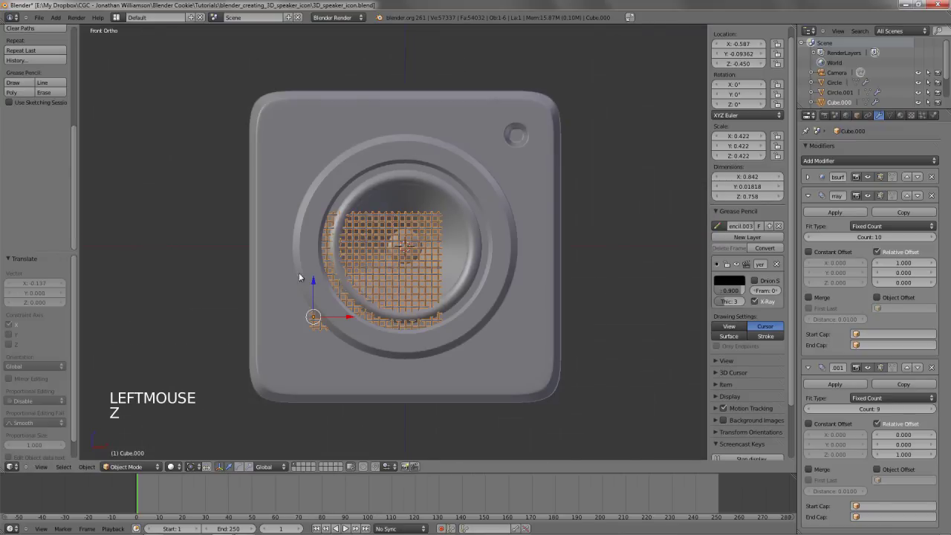
# Set the grille's horizontal array count to 15 and its vertical array count to 14
pyautogui.scroll(2, 372, 327)
pyautogui.click(933, 238)
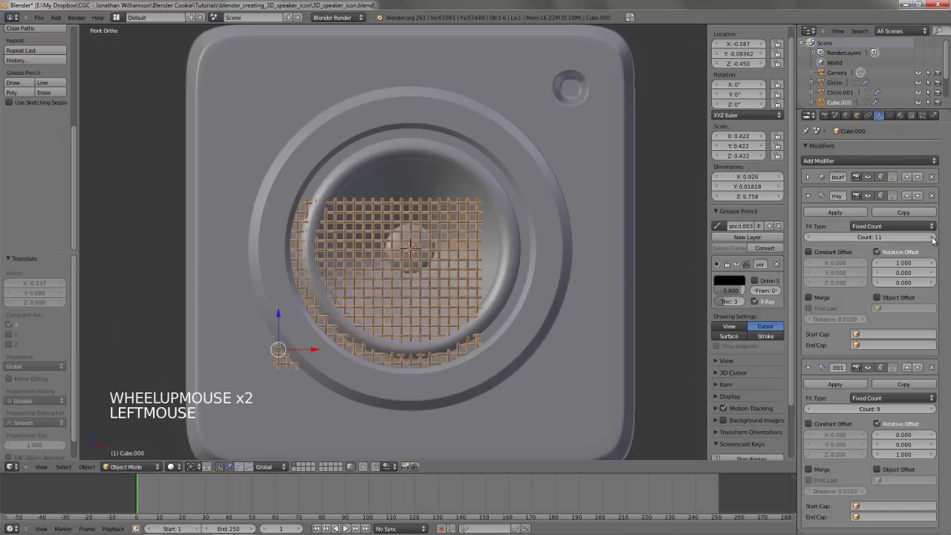
pyautogui.click(930, 414)
pyautogui.click(929, 413)
pyautogui.click(929, 412)
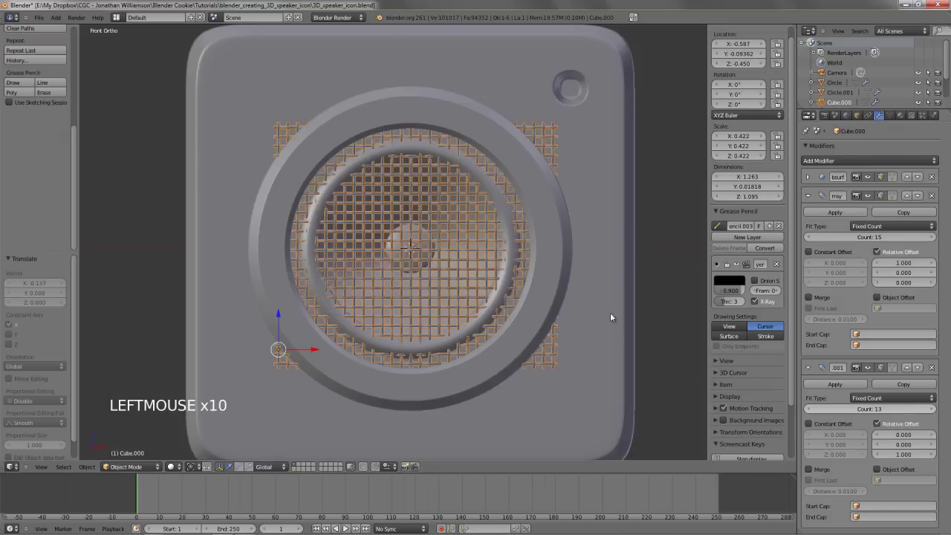
pyautogui.scroll(-3, 545, 278)
pyautogui.scroll(2, 548, 281)
pyautogui.press('z')
pyautogui.press('z')
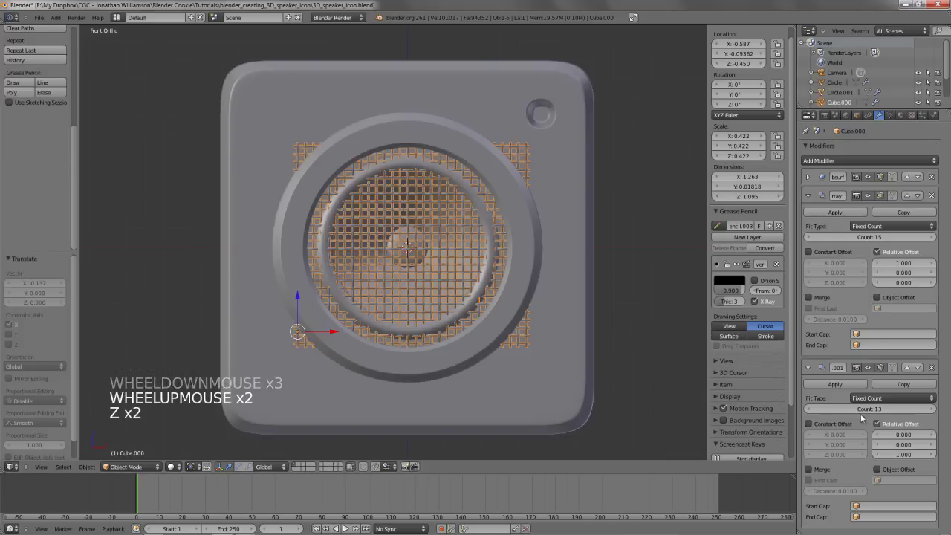
pyautogui.click(907, 411)
# Center the grille over the speaker by moving it about -0.058 along Z and -0.021 along X
pyautogui.press('z')
pyautogui.press('g')
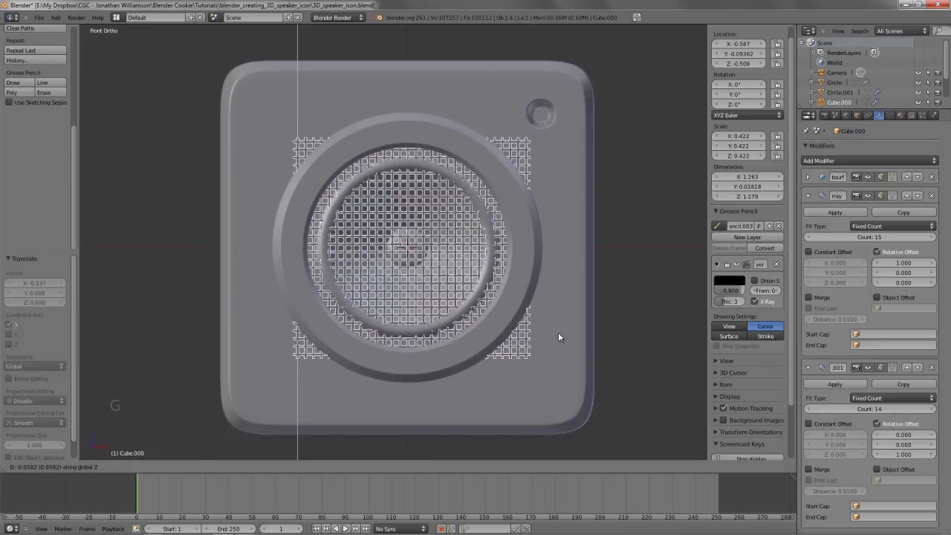
pyautogui.click(558, 332)
pyautogui.press('z')
pyautogui.press('g')
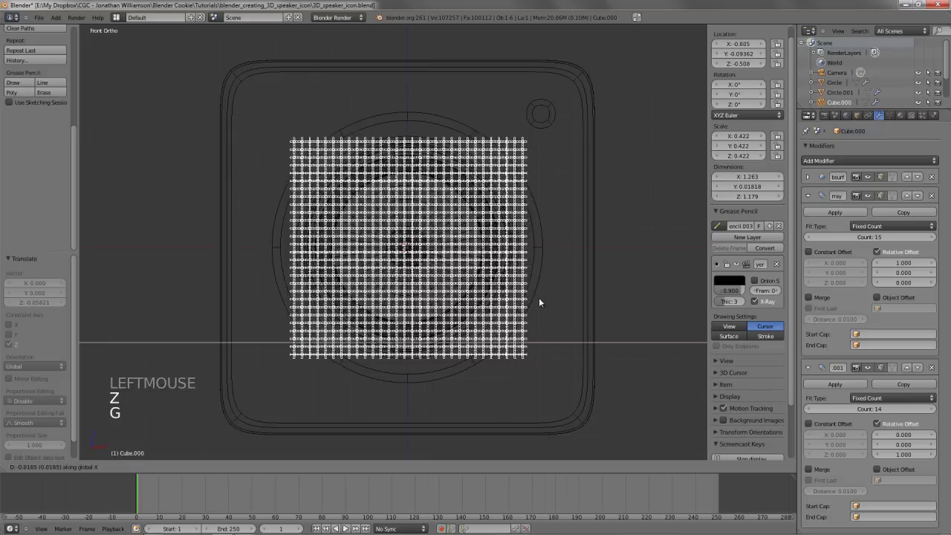
pyautogui.click(418, 257)
pyautogui.press('z')
# Collapse the grille's two Array modifiers and add a Lattice modifier to it
pyautogui.moveTo(418, 257); pyautogui.dragTo(488, 268, button='middle')
pyautogui.scroll(3, 403, 238)
pyautogui.press('KP_1')
pyautogui.click(809, 196)
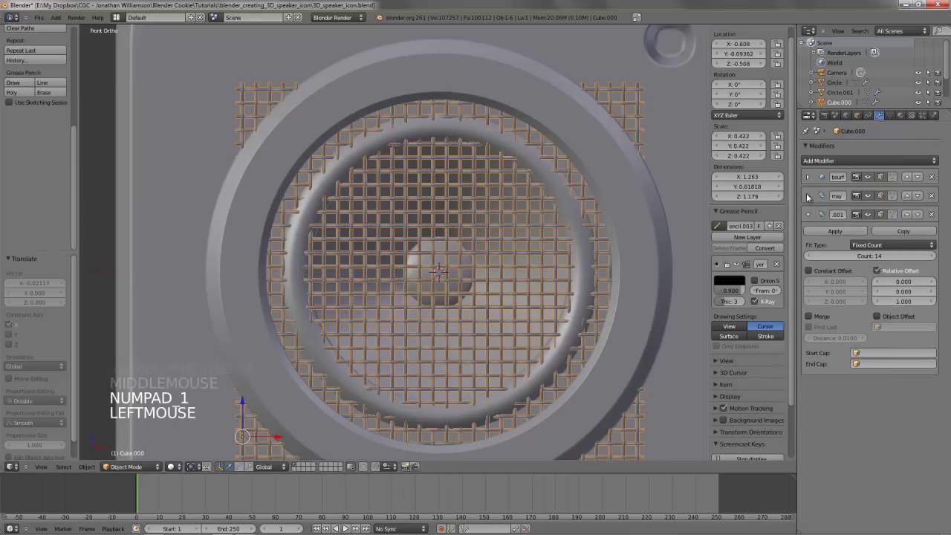
pyautogui.click(808, 216)
pyautogui.click(815, 162)
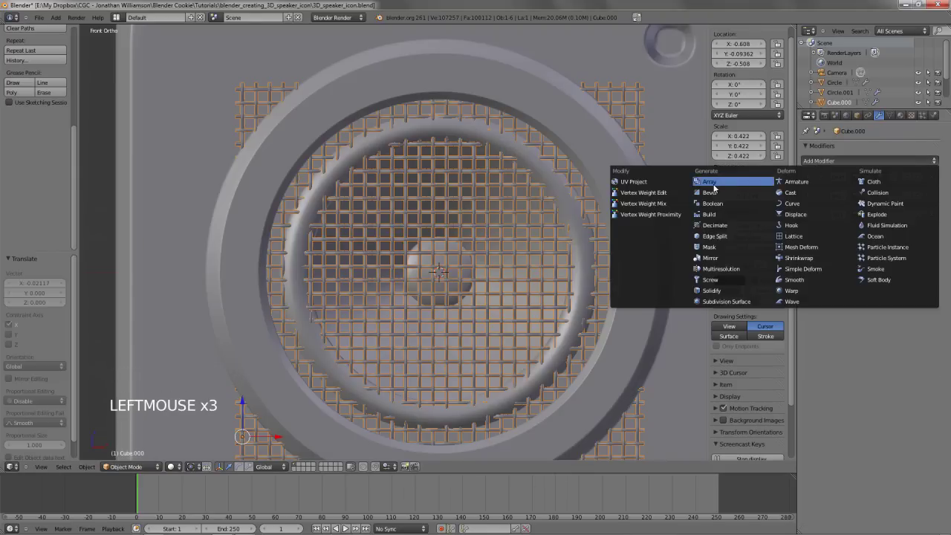
# Add a lattice object at the speaker's center and scale it to about 1.284 so it encloses the grille
pyautogui.scroll(-4, 509, 291)
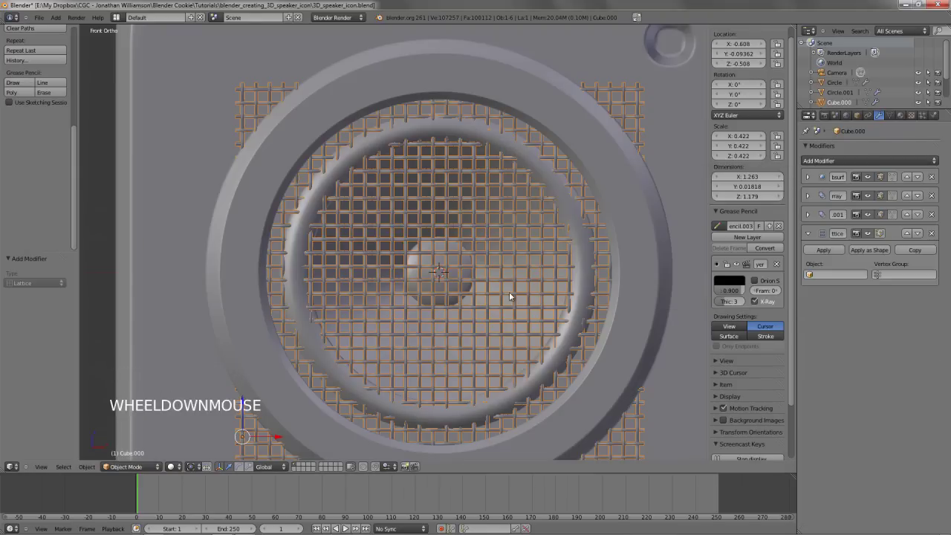
pyautogui.press('z')
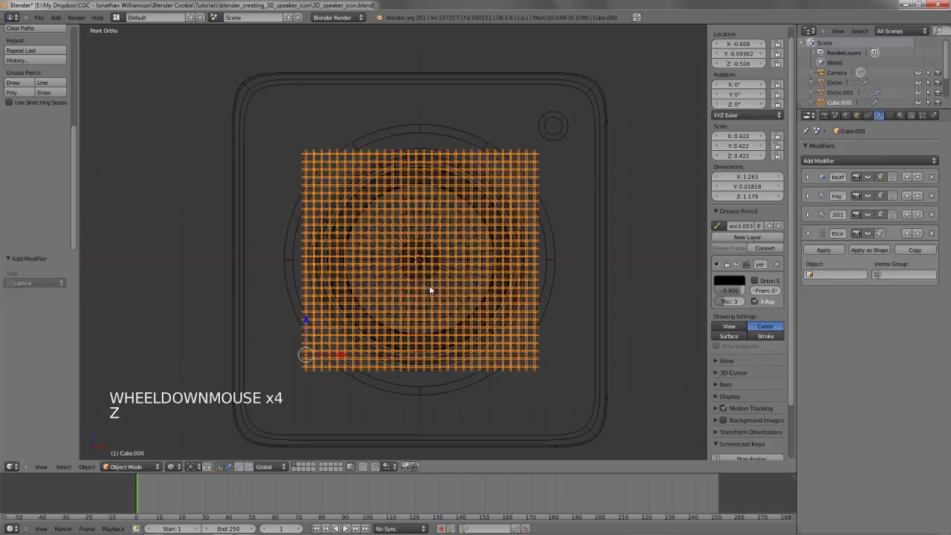
pyautogui.hotkey('shift', 'a')
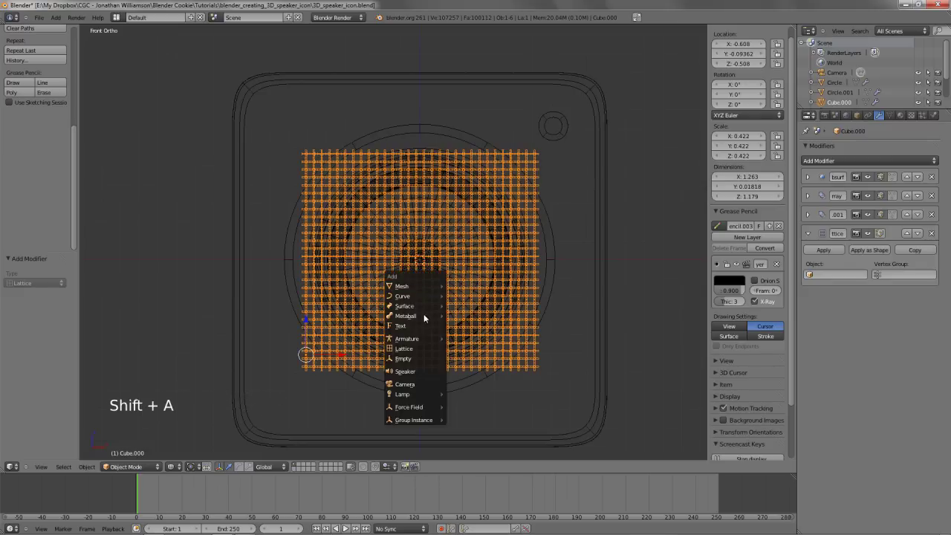
pyautogui.click(413, 349)
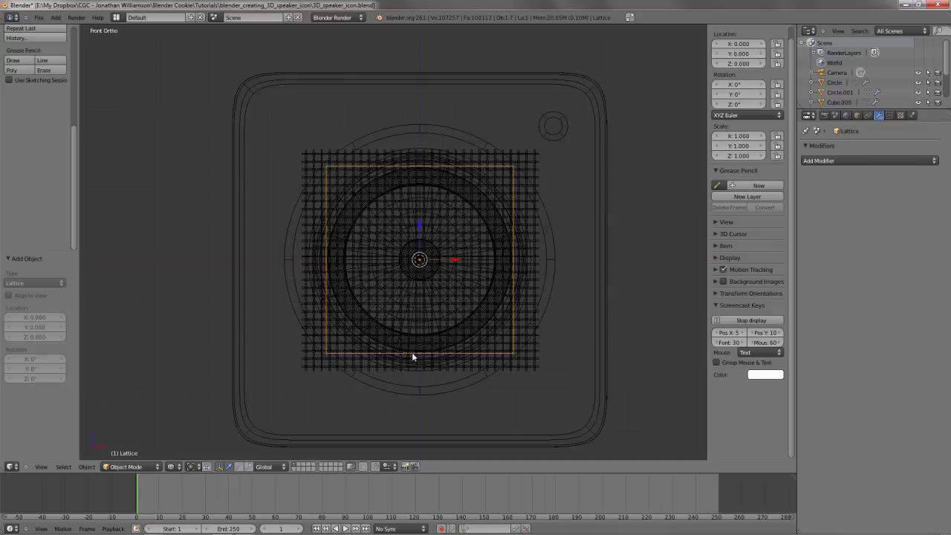
pyautogui.press('s')
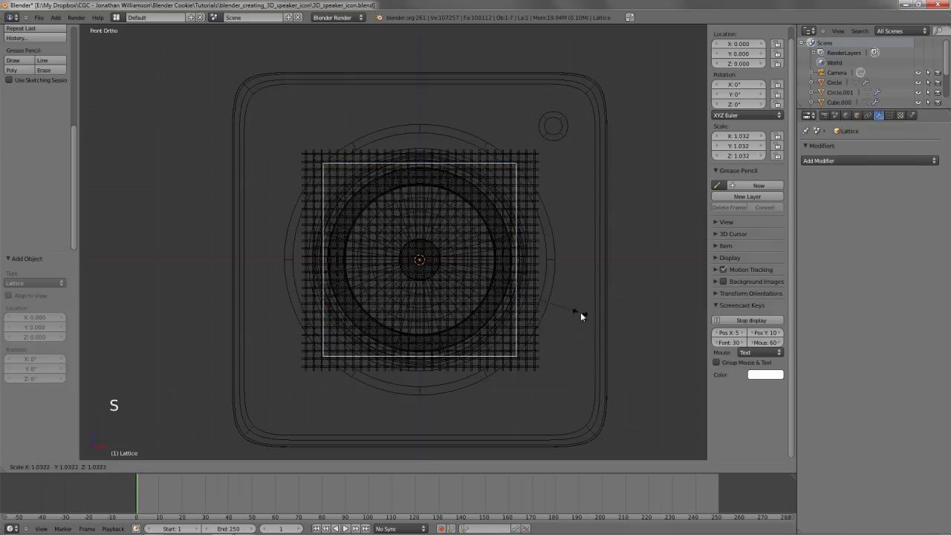
pyautogui.click(618, 328)
# Reduce the lattice's V resolution to 1 so that it becomes a flat plane
pyautogui.click(889, 115)
pyautogui.moveTo(669, 208); pyautogui.dragTo(861, 188, button='middle')
pyautogui.click(814, 183)
pyautogui.click(814, 184)
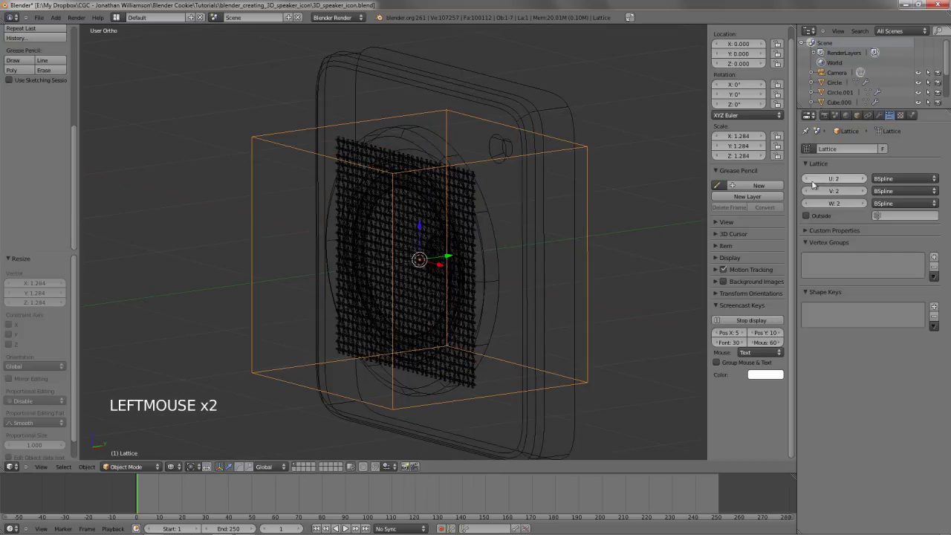
pyautogui.moveTo(535, 267)
pyautogui.mouseDown(button='middle')
pyautogui.moveTo(441, 292)
pyautogui.moveTo(584, 261)
pyautogui.moveTo(491, 260)
pyautogui.mouseUp(button='middle')
pyautogui.press('z')
pyautogui.press('z')
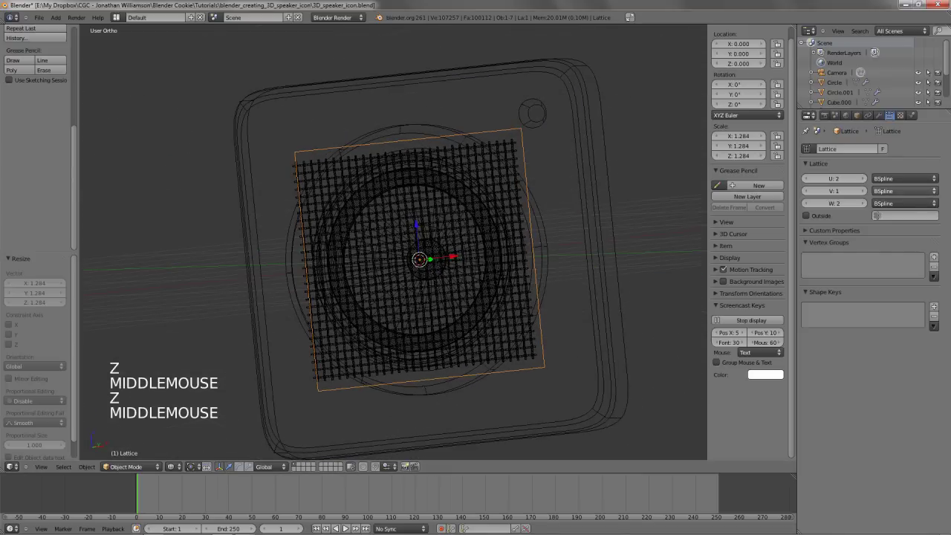
# Set both the U and W resolutions of the lattice to 5
pyautogui.click(862, 180)
pyautogui.click(863, 180)
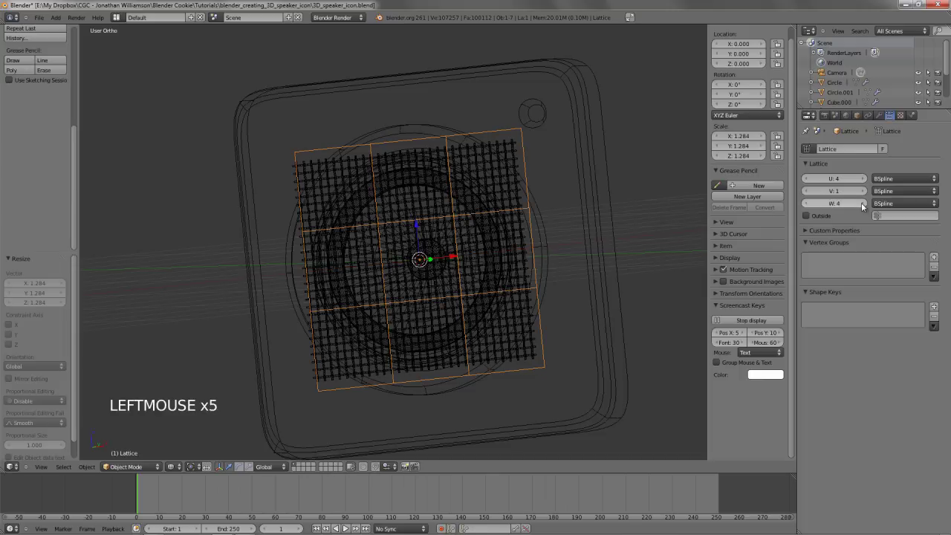
pyautogui.moveTo(565, 256); pyautogui.dragTo(513, 267, button='middle')
pyautogui.click(862, 203)
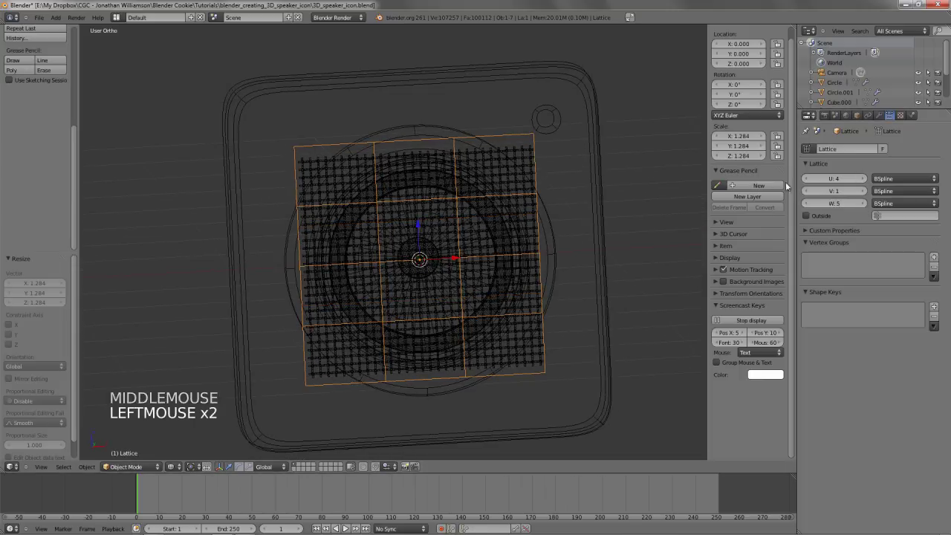
pyautogui.click(864, 180)
# Move the lattice about -0.098 along Y to line it up with the grille in the side view
pyautogui.moveTo(435, 230); pyautogui.dragTo(477, 265, button='middle')
pyautogui.rightClick(457, 214)
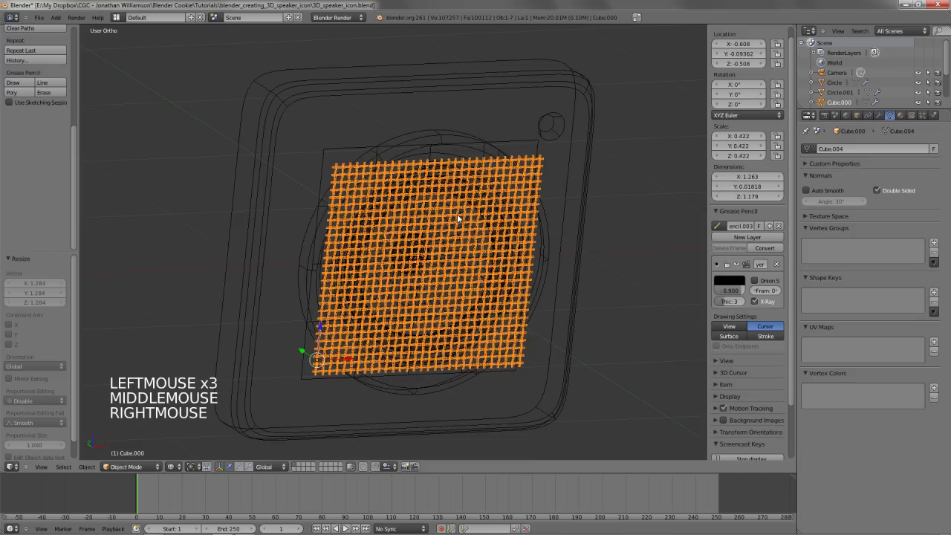
pyautogui.rightClick(489, 143)
pyautogui.rightClick(491, 142)
pyautogui.press('KP_3')
pyautogui.press('g')
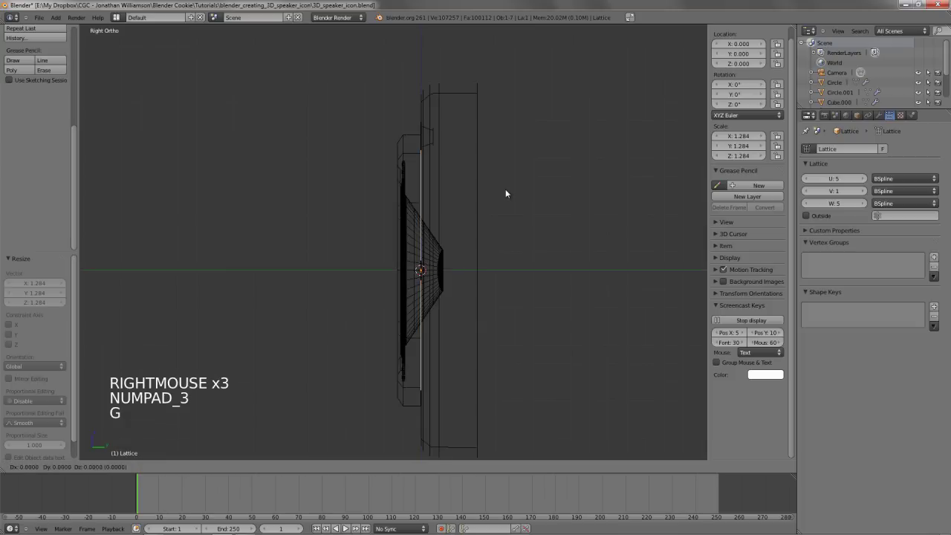
pyautogui.click(376, 174)
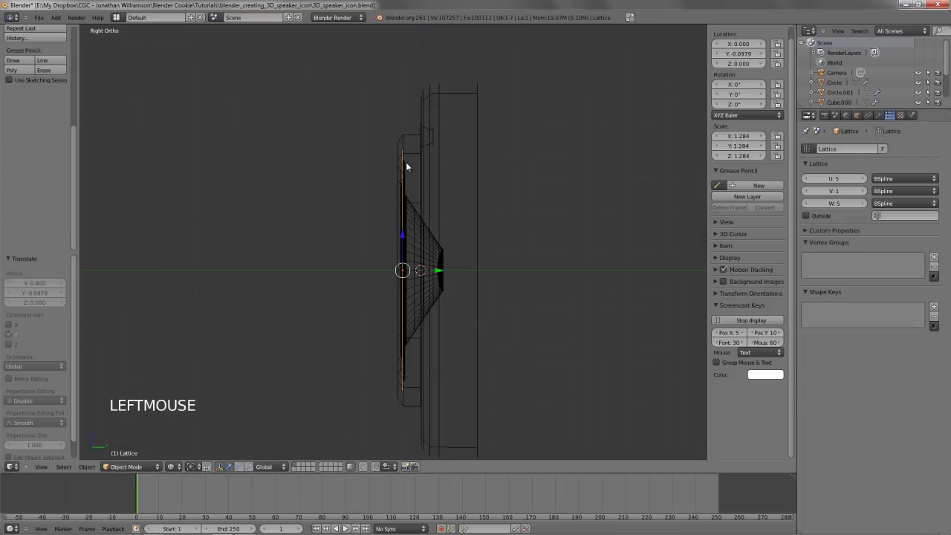
# Assign the lattice as the target object of the grille's Lattice modifier
pyautogui.rightClick(406, 162)
pyautogui.click(881, 116)
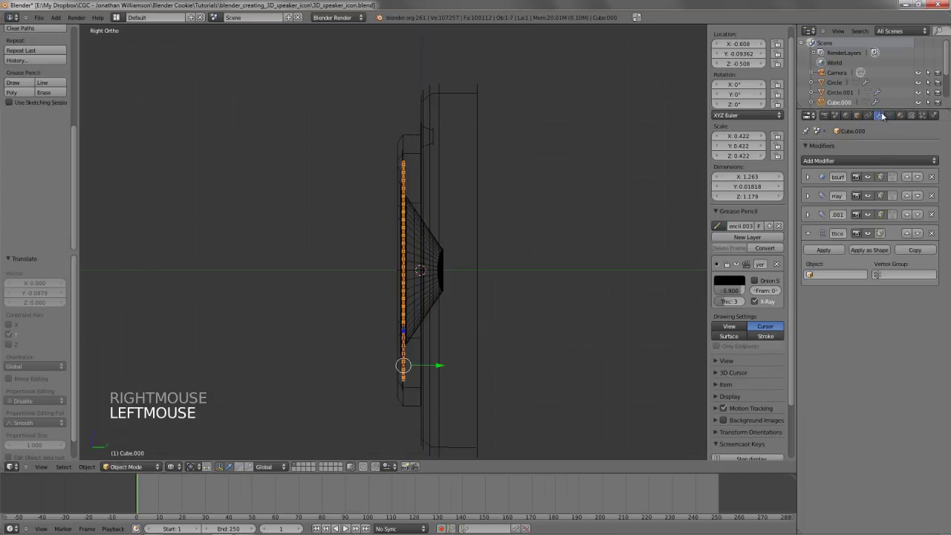
pyautogui.click(823, 275)
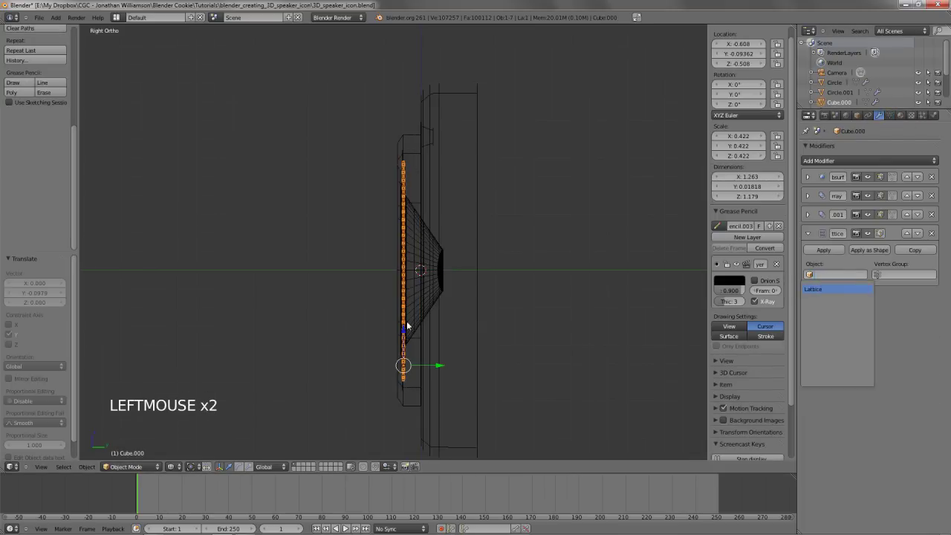
# Edit the lattice and move its inner nine control points in the negative Y direction to bulge the grille outward
pyautogui.scroll(1, 361, 257)
pyautogui.press('z')
pyautogui.moveTo(361, 257); pyautogui.dragTo(394, 148, button='middle')
pyautogui.scroll(2, 398, 102)
pyautogui.rightClick(409, 116)
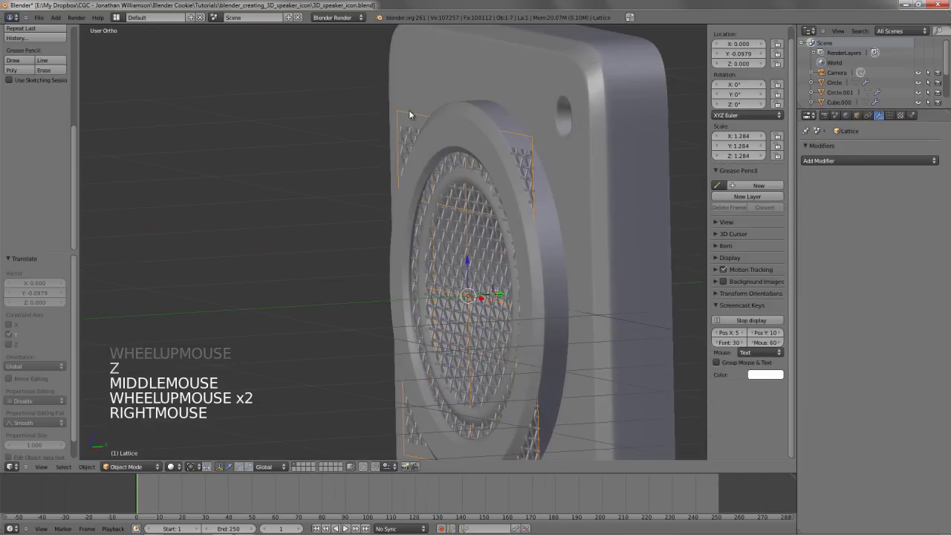
pyautogui.press('Tab')
pyautogui.moveTo(469, 223)
pyautogui.mouseDown(button='middle')
pyautogui.moveTo(552, 223)
pyautogui.moveTo(530, 216)
pyautogui.mouseUp(button='middle')
pyautogui.press('z')
pyautogui.press('b')
pyautogui.moveTo(423, 164); pyautogui.dragTo(589, 373)
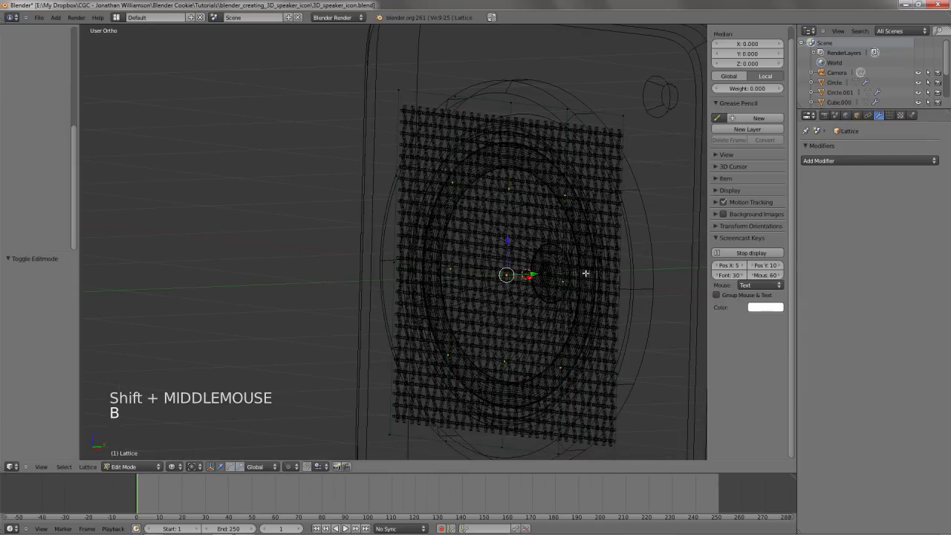
pyautogui.press('z')
pyautogui.moveTo(578, 272); pyautogui.dragTo(564, 265, button='middle')
pyautogui.press('g')
pyautogui.middleClick(562, 265)
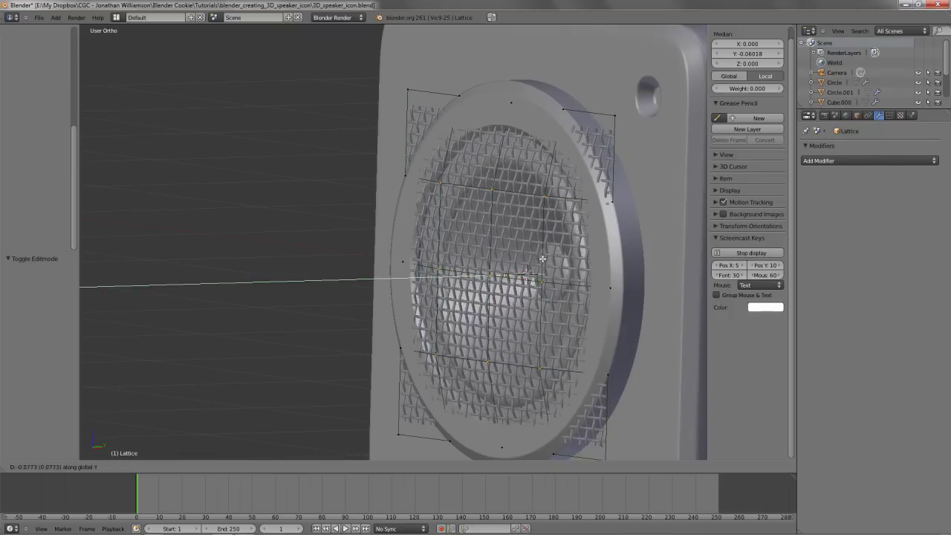
pyautogui.click(539, 258)
# Select only the lattice's outer ring of control points and scale it to about 0.968
pyautogui.press('KP_1')
pyautogui.keyDown('shift'); pyautogui.moveTo(551, 267); pyautogui.dragTo(546, 256, button='middle'); pyautogui.keyUp('shift')
pyautogui.press('a')
pyautogui.press('z')
pyautogui.press('b')
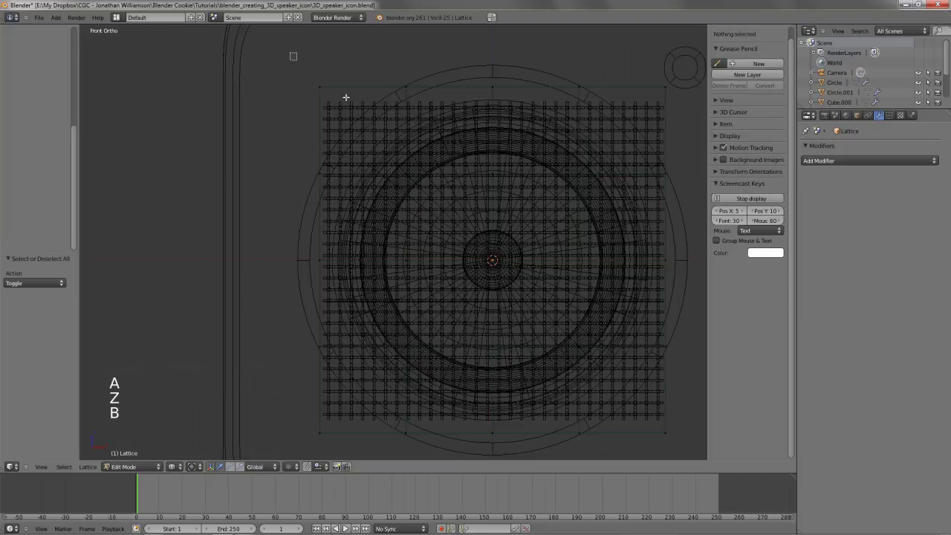
pyautogui.moveTo(290, 53); pyautogui.dragTo(702, 457)
pyautogui.press('b')
pyautogui.moveTo(384, 133)
pyautogui.mouseDown()
pyautogui.moveTo(620, 391)
pyautogui.moveTo(661, 405)
pyautogui.mouseUp()
pyautogui.press('z')
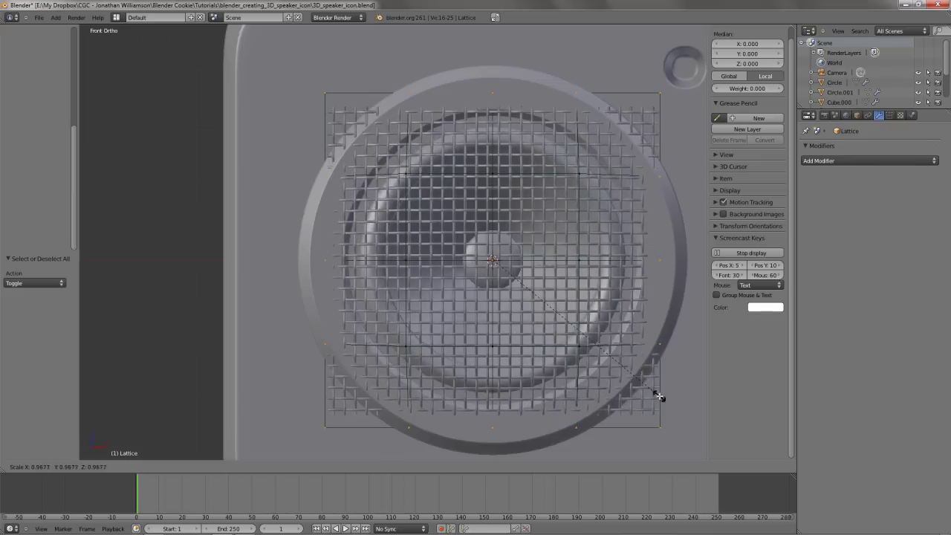
pyautogui.click(658, 395)
# Shift the lattice's outer ring of control points about 0.0018 along Y in the side view
pyautogui.press('KP_3')
pyautogui.press('z')
pyautogui.press('g')
pyautogui.click(588, 294)
# Select the three outer control points at each corner of the lattice and scale them to about 0.897 to round the grille
pyautogui.press('KP_1')
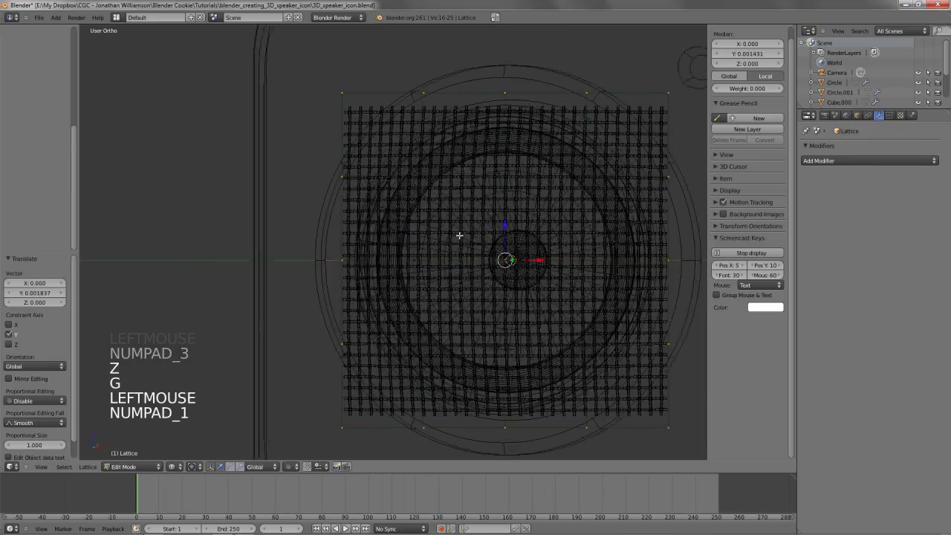
pyautogui.press('a')
pyautogui.press('a')
pyautogui.press('b')
pyautogui.moveTo(288, 76); pyautogui.dragTo(440, 214)
pyautogui.moveTo(577, 73); pyautogui.dragTo(673, 211)
pyautogui.press('b')
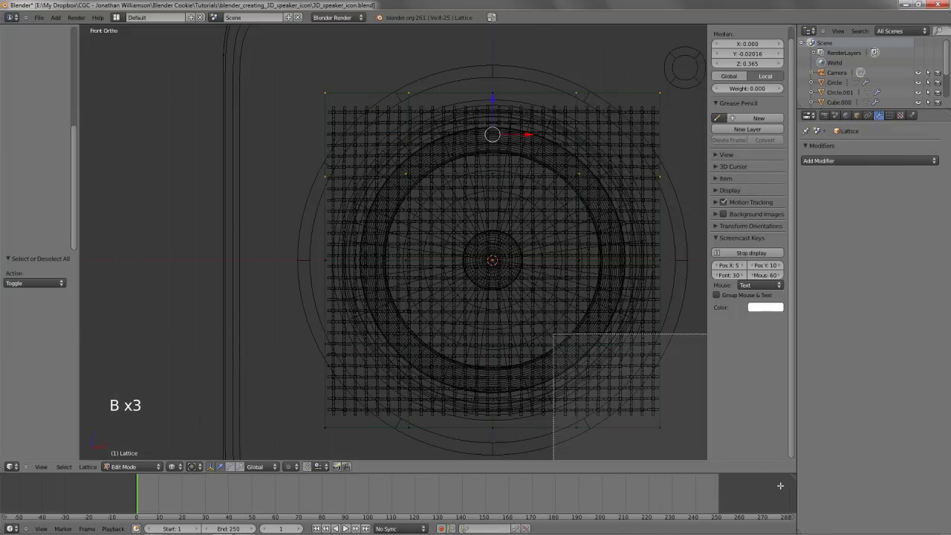
pyautogui.moveTo(554, 333); pyautogui.dragTo(677, 446)
pyautogui.press('b')
pyautogui.moveTo(379, 160); pyautogui.dragTo(444, 221)
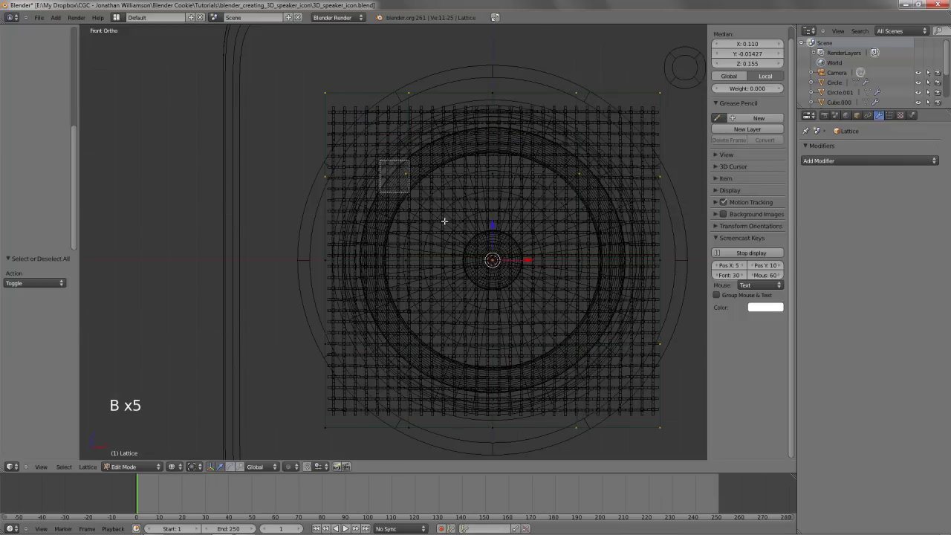
pyautogui.moveTo(305, 332); pyautogui.dragTo(438, 459)
pyautogui.press('b')
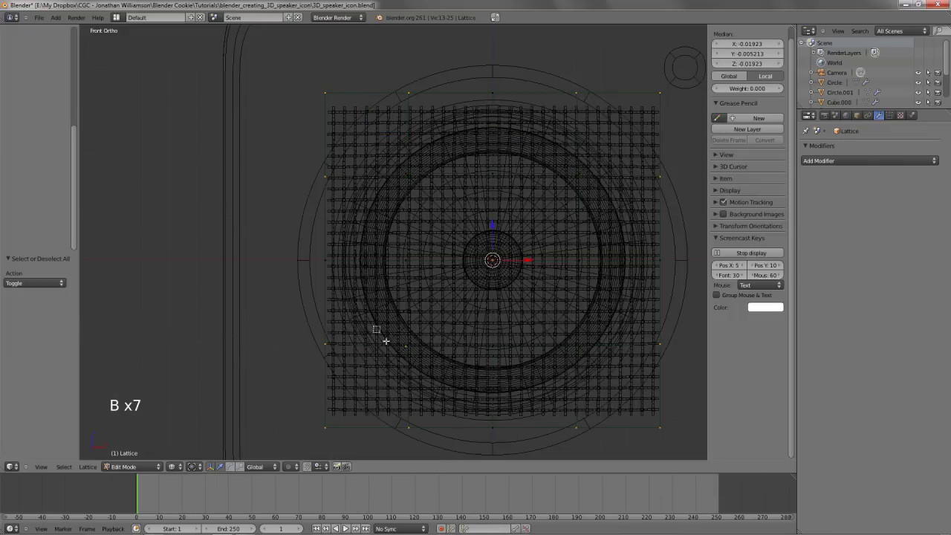
pyautogui.press('z')
pyautogui.press('s')
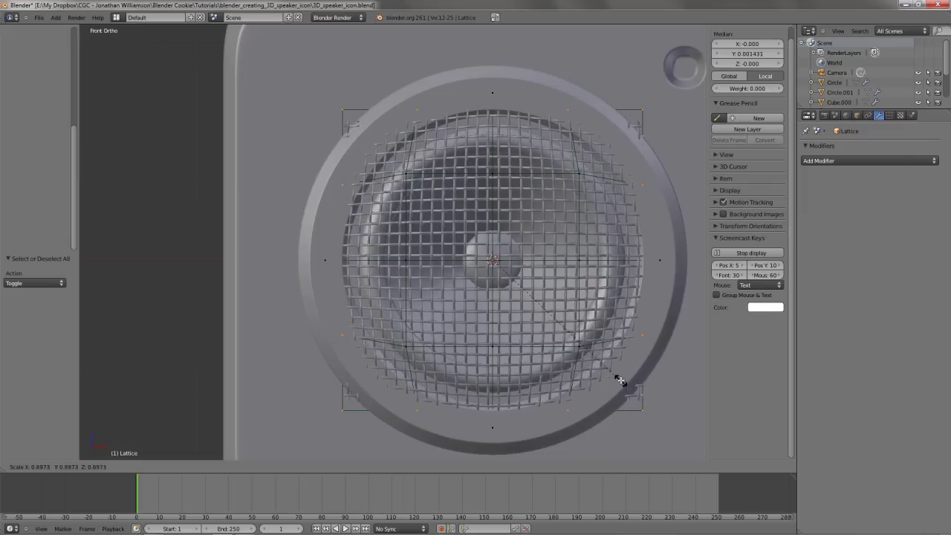
pyautogui.click(620, 381)
# Select all the lattice control points in the side view and scale them along Y to about 0.952
pyautogui.press('KP_3')
pyautogui.press('z')
pyautogui.press('a')
pyautogui.press('a')
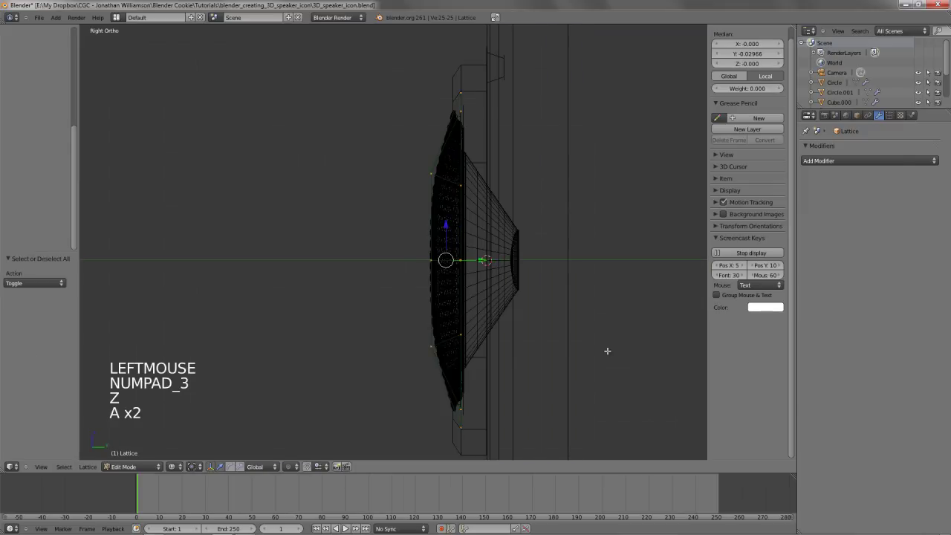
pyautogui.press('s')
pyautogui.press('y')
pyautogui.click(602, 346)
# Move all the lattice control points in positive Y to sink the grille into the ring, and finish editing the lattice
pyautogui.press('g')
pyautogui.press('y')
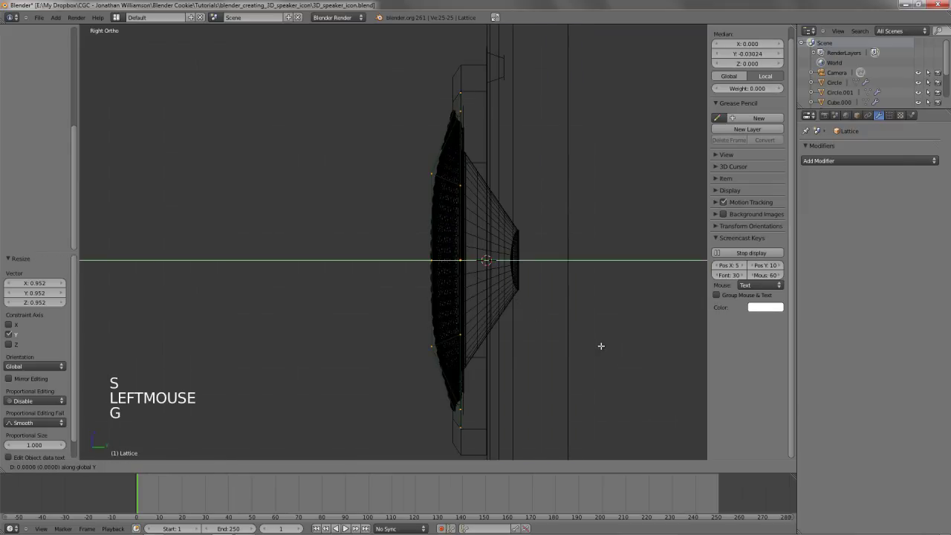
pyautogui.click(564, 305)
pyautogui.press('z')
pyautogui.moveTo(564, 306); pyautogui.dragTo(453, 251, button='middle')
pyautogui.scroll(4, 446, 286)
pyautogui.press('g')
pyautogui.press('y')
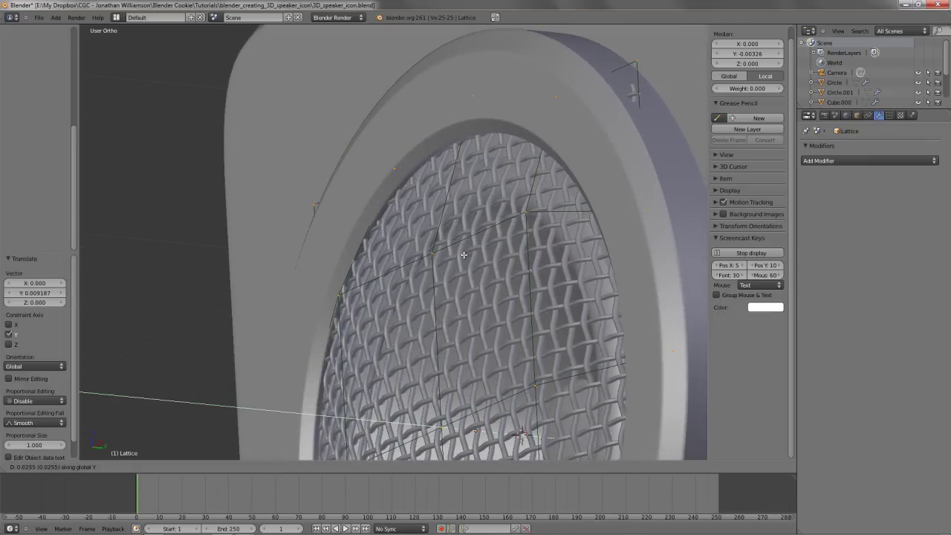
pyautogui.click(463, 259)
pyautogui.press('Tab')
pyautogui.scroll(-2, 464, 259)
pyautogui.moveTo(463, 260); pyautogui.dragTo(514, 171, button='middle')
pyautogui.press('a')
pyautogui.scroll(-1, 537, 297)
# Pull the lattice's centre control point outward along negative Y by about 0.017 and then about 0.006 more
pyautogui.press('KP_3')
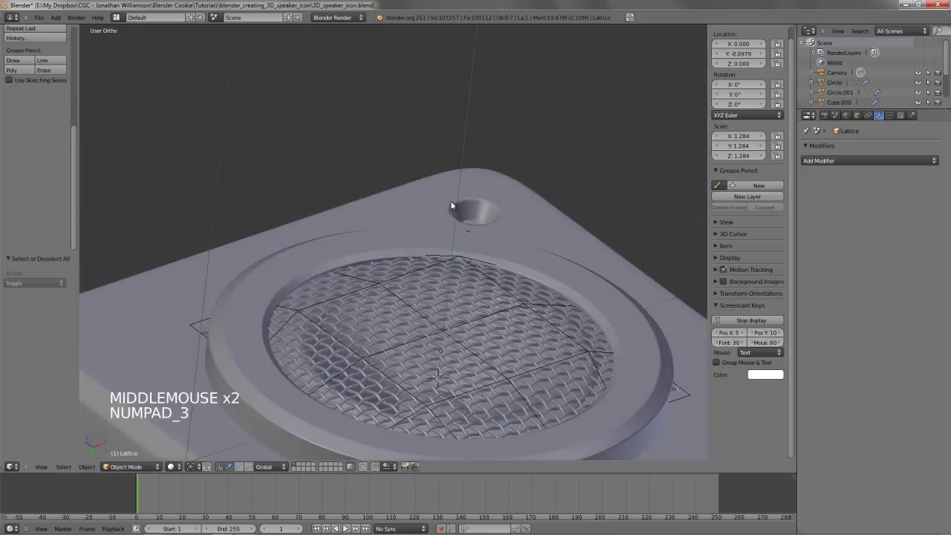
pyautogui.press('z')
pyautogui.rightClick(397, 368)
pyautogui.press('z')
pyautogui.rightClick(396, 378)
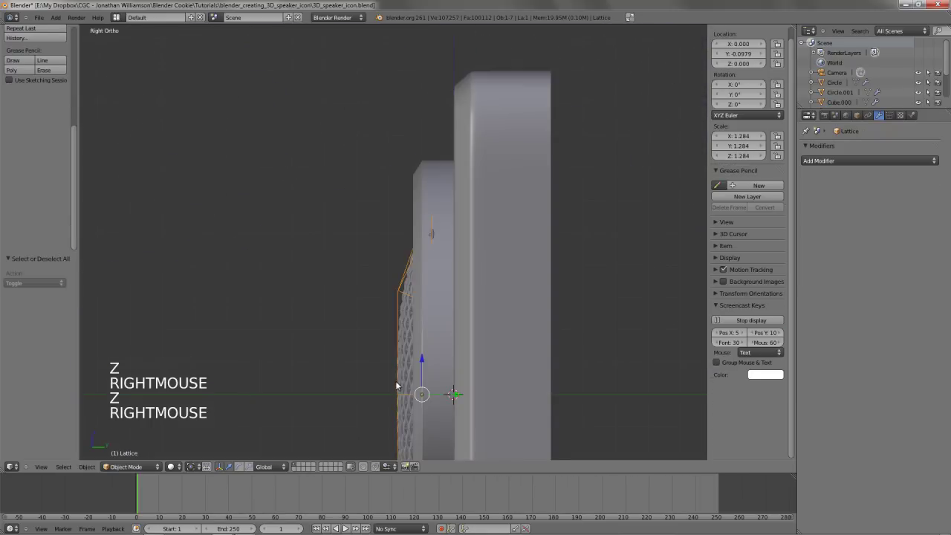
pyautogui.keyDown('shift'); pyautogui.moveTo(396, 380); pyautogui.dragTo(454, 245, button='middle'); pyautogui.keyUp('shift')
pyautogui.press('Tab')
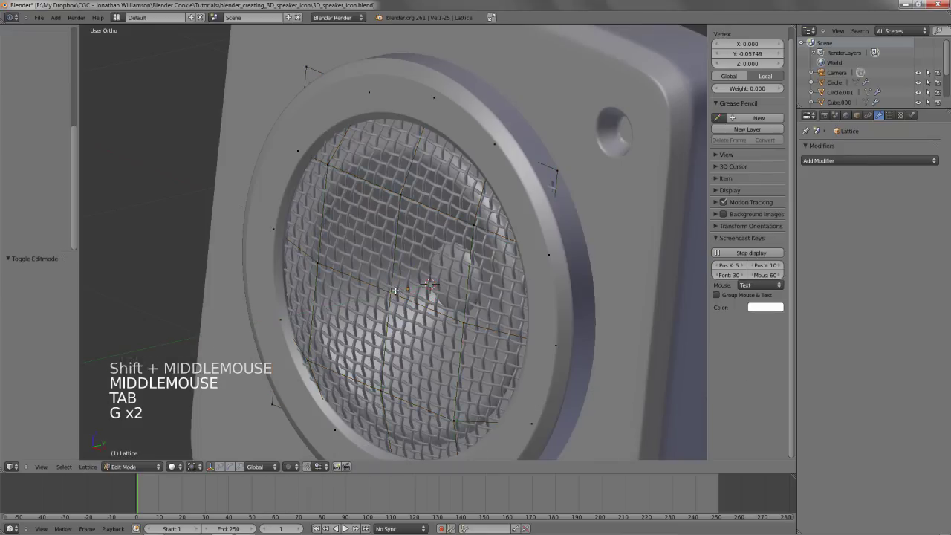
pyautogui.click(393, 292)
pyautogui.press('KP_3')
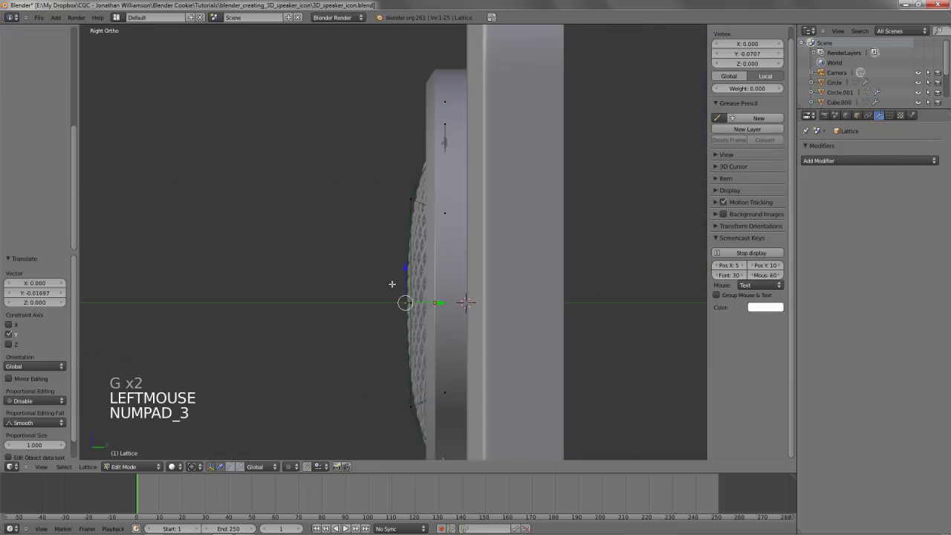
pyautogui.press('z')
pyautogui.press('g')
pyautogui.click(381, 236)
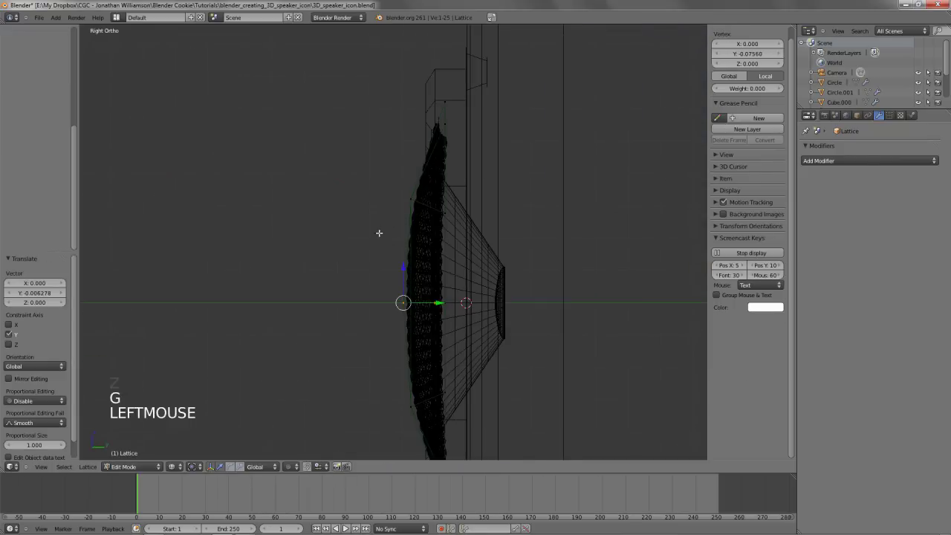
pyautogui.press('z')
pyautogui.press('Tab')
pyautogui.moveTo(410, 178); pyautogui.dragTo(489, 246, button='middle')
pyautogui.press('a')
pyautogui.scroll(-2, 432, 244)
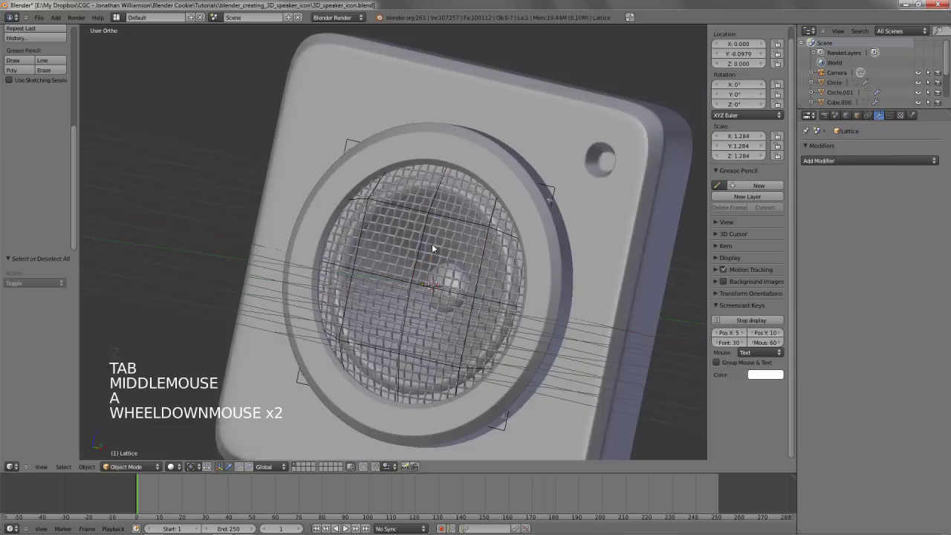
# Select the wire grille mesh and remove its Subdivision Surface modifier
pyautogui.moveTo(432, 244); pyautogui.dragTo(469, 259, button='middle')
pyautogui.rightClick(468, 259)
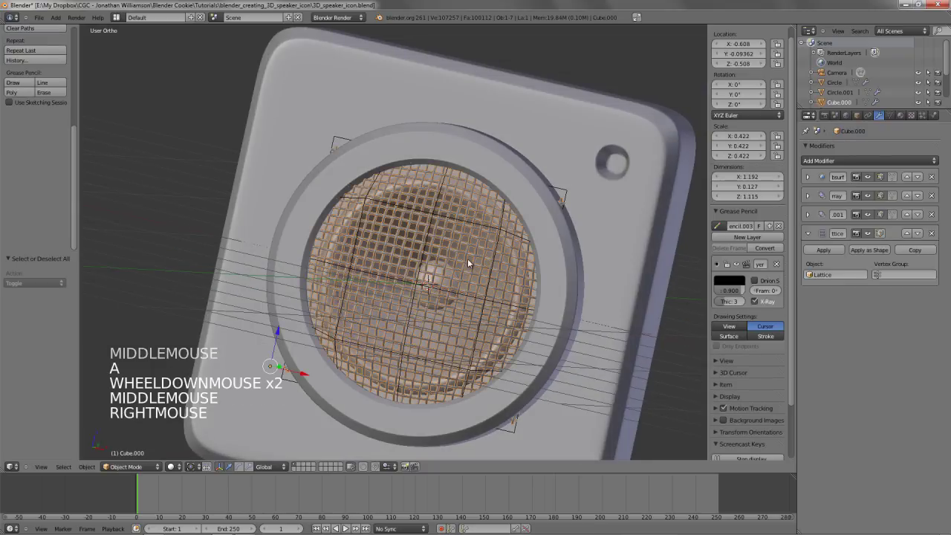
pyautogui.click(933, 177)
pyautogui.press('KP_1')
pyautogui.scroll(4, 472, 273)
pyautogui.press('a')
pyautogui.scroll(-3, 473, 273)
pyautogui.keyDown('shift'); pyautogui.moveTo(472, 273); pyautogui.dragTo(438, 290, button='middle'); pyautogui.keyUp('shift')
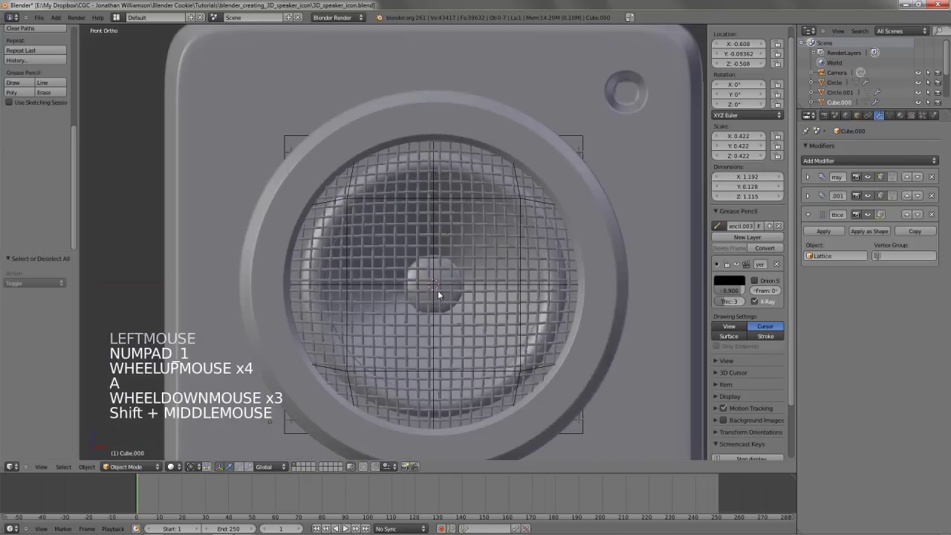
# Enable Merge on both of the grille's Array modifiers and check the wire joints up close
pyautogui.scroll(3, 434, 293)
pyautogui.scroll(2, 434, 297)
pyautogui.rightClick(471, 239)
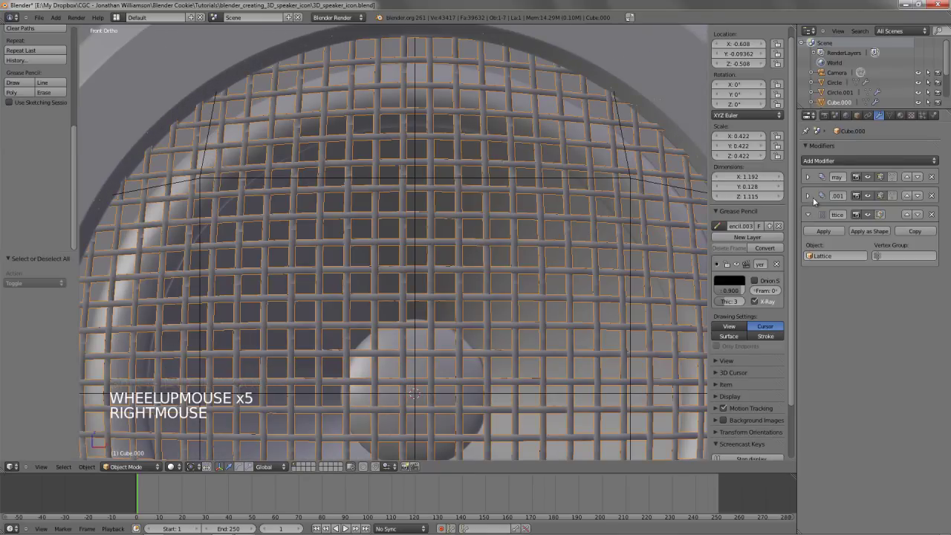
pyautogui.click(808, 196)
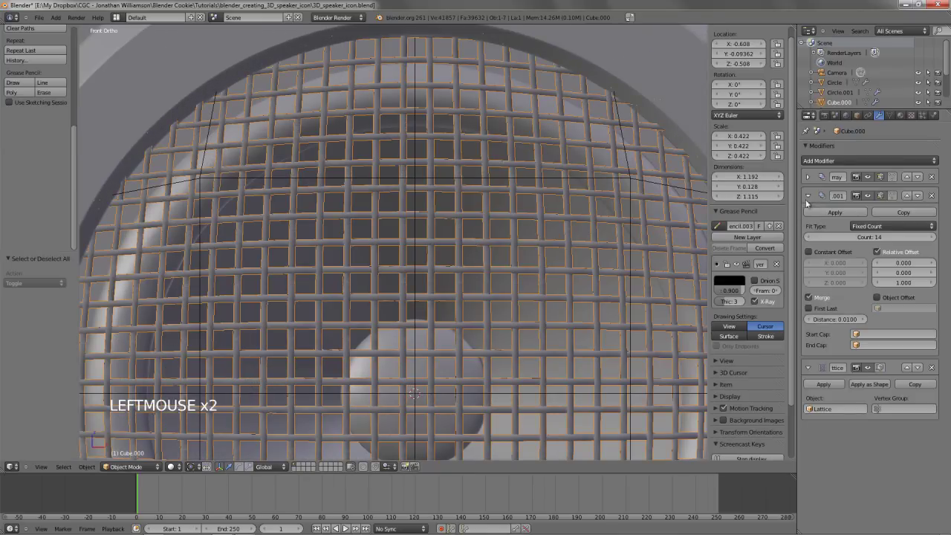
pyautogui.click(808, 177)
pyautogui.click(814, 271)
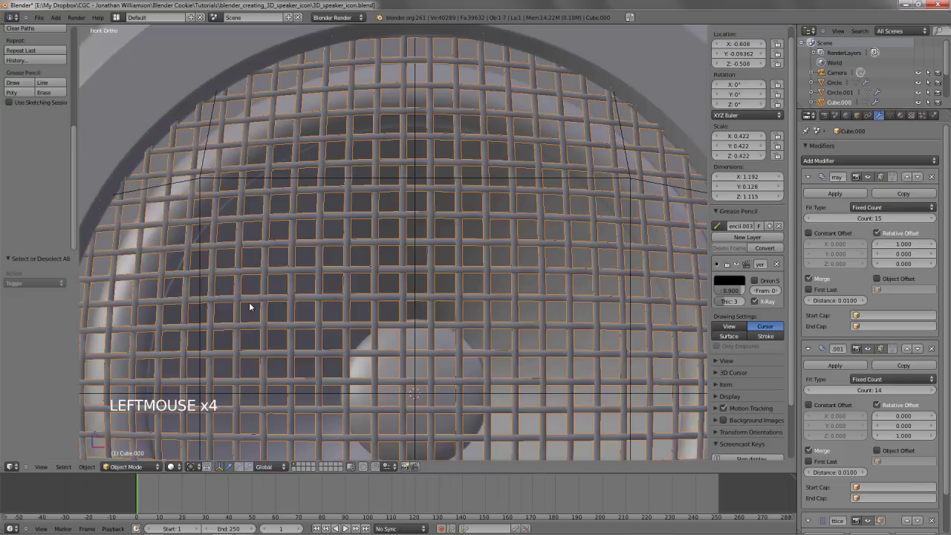
pyautogui.scroll(4, 277, 310)
pyautogui.scroll(-4, 416, 263)
pyautogui.moveTo(416, 264); pyautogui.dragTo(440, 210, button='middle')
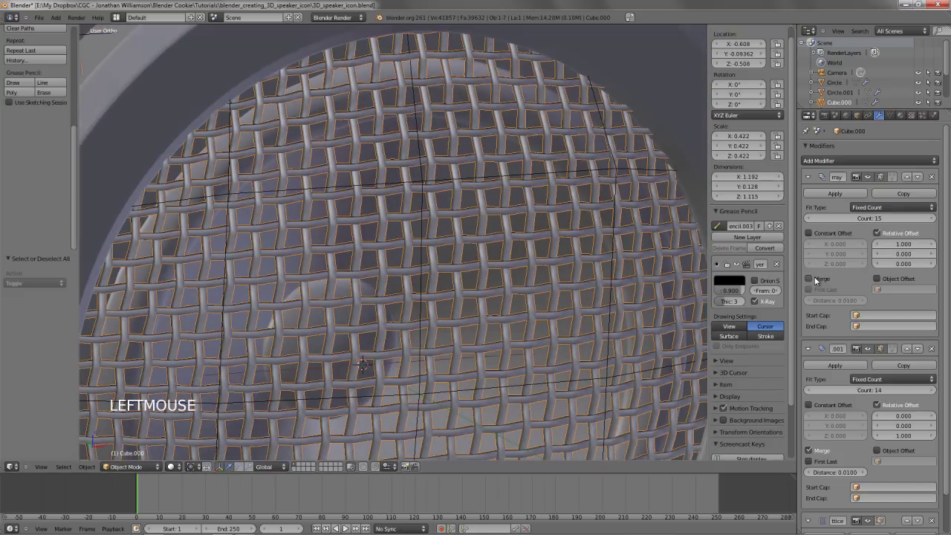
pyautogui.scroll(4, 444, 289)
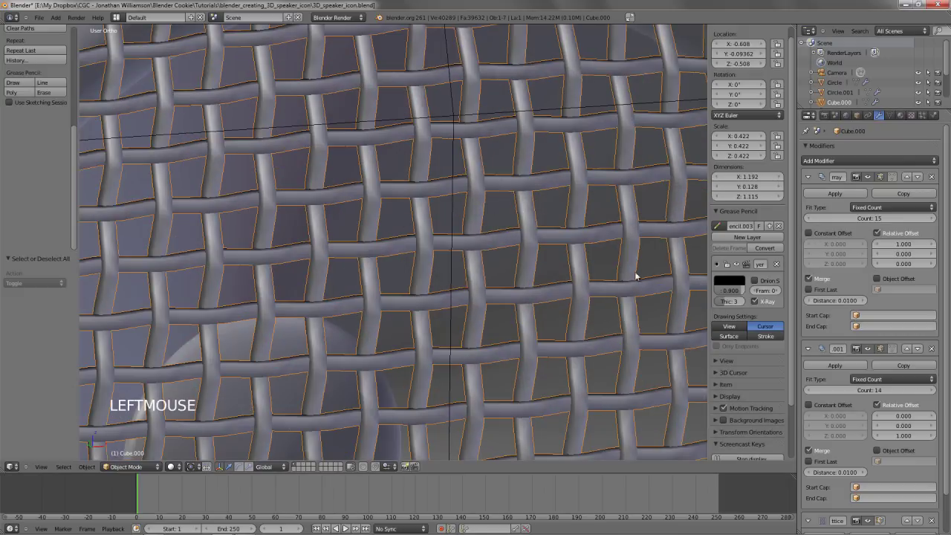
# Add a cylinder mesh at the centre of the speaker in the wireframe front view
pyautogui.scroll(-5, 634, 272)
pyautogui.scroll(-2, 530, 275)
pyautogui.press('a')
pyautogui.moveTo(531, 276); pyautogui.dragTo(488, 260, button='middle')
pyautogui.press('KP_1')
pyautogui.scroll(-4, 489, 259)
pyautogui.press('z')
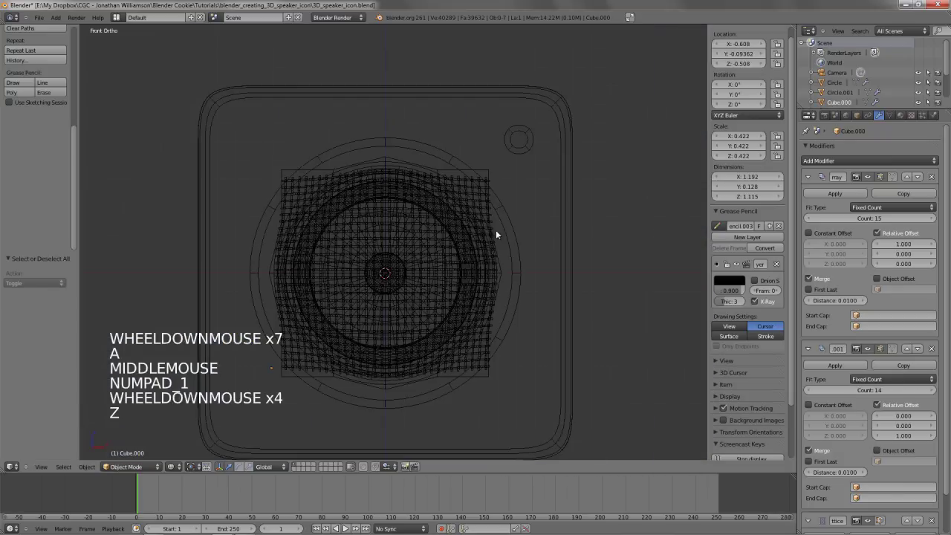
pyautogui.rightClick(499, 237)
pyautogui.scroll(2, 506, 238)
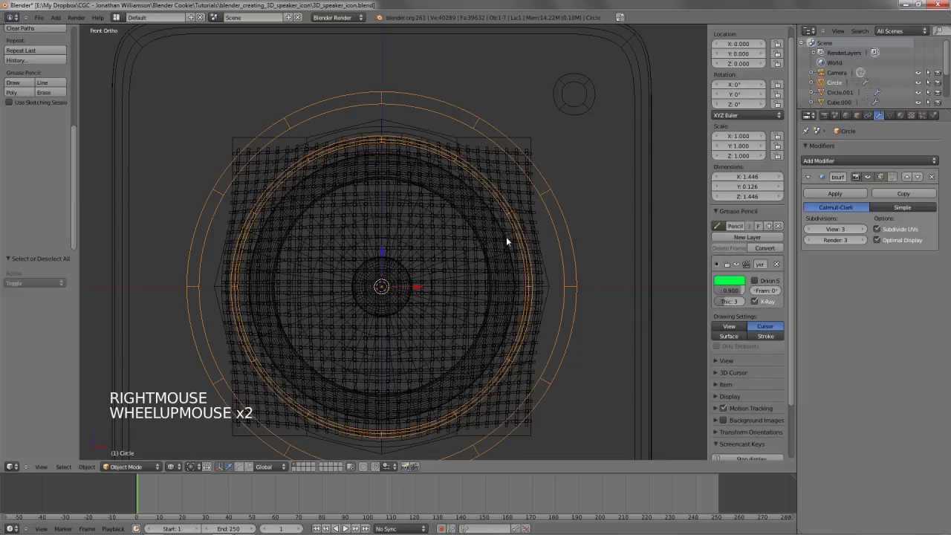
pyautogui.hotkey('shift', 'a')
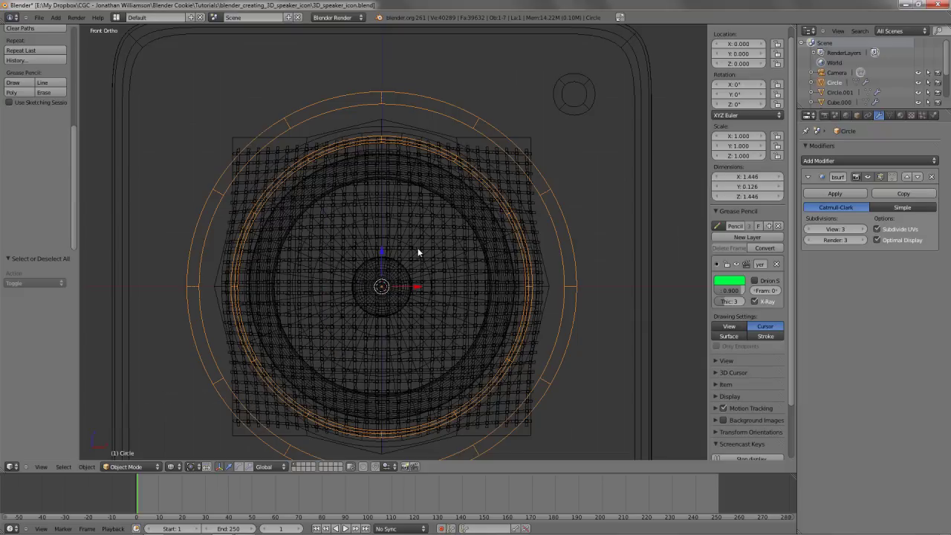
pyautogui.hotkey('shift', 'a')
pyautogui.moveTo(416, 190)
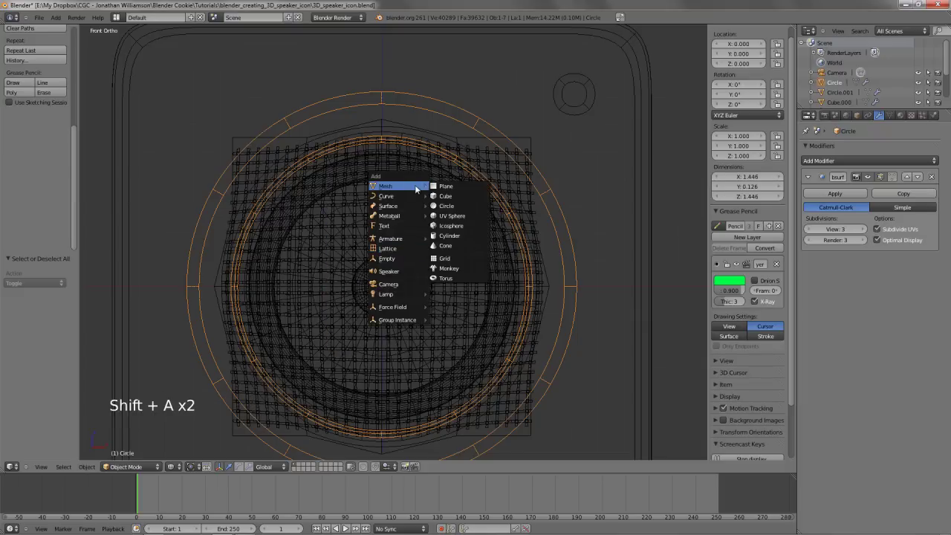
pyautogui.click(460, 235)
# Rotate the new cylinder 90 degrees about the X axis so it faces the front
pyautogui.scroll(-4, 521, 236)
pyautogui.press('r')
pyautogui.press('x')
pyautogui.press('9')
pyautogui.press('0')
pyautogui.press('Return')
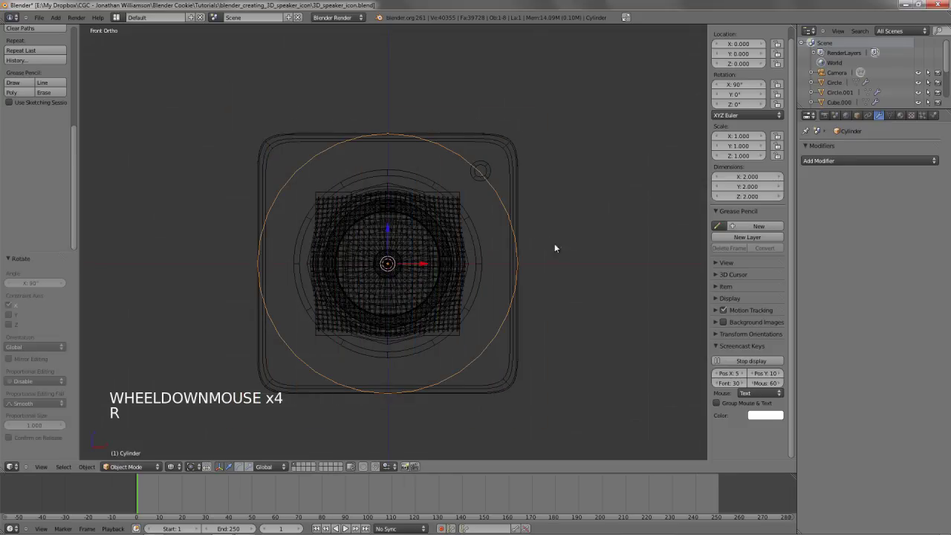
# Scale the cylinder down to about 0.629 so its outline sits just inside the speaker ring's outer edge
pyautogui.press('s')
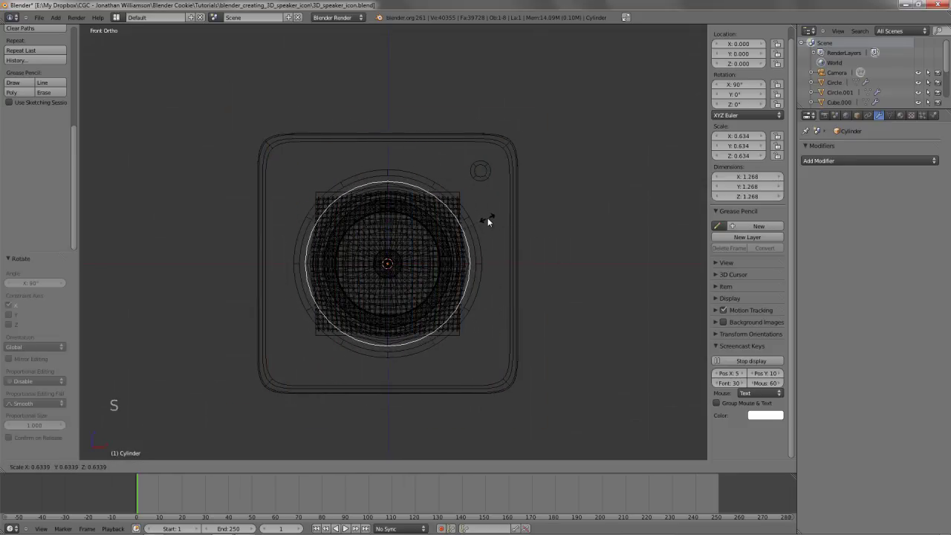
pyautogui.click(487, 219)
pyautogui.press('z')
pyautogui.scroll(3, 565, 260)
pyautogui.press('z')
pyautogui.press('s')
pyautogui.click(591, 304)
pyautogui.press('KP_3')
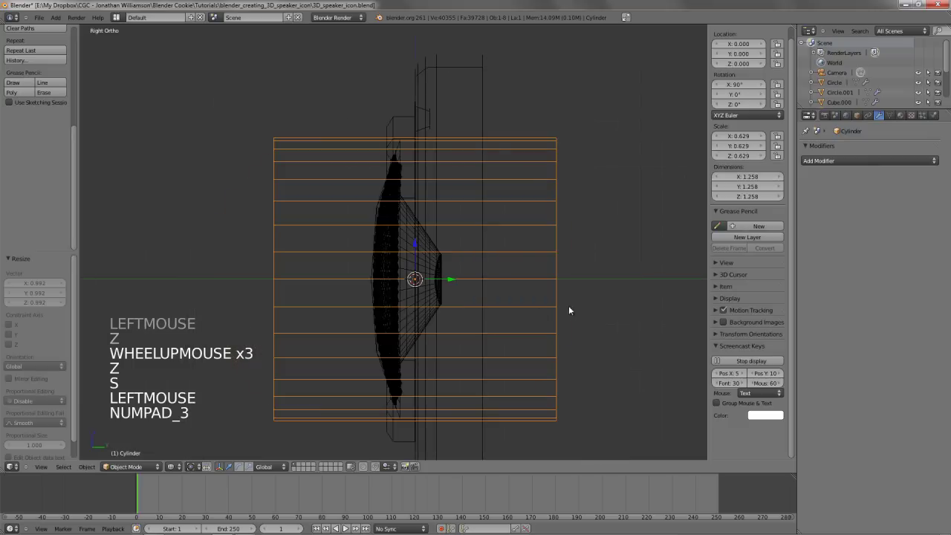
pyautogui.moveTo(565, 295); pyautogui.dragTo(457, 272, button='middle')
pyautogui.press('z')
pyautogui.press('z')
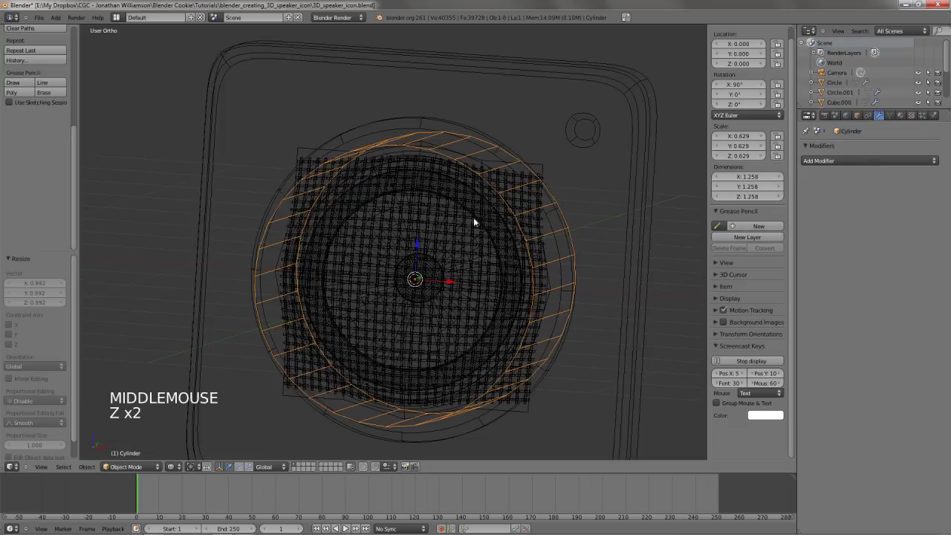
pyautogui.moveTo(475, 223); pyautogui.dragTo(476, 253, button='middle')
# Sketch grease pencil strokes along the cylinder's outline at the grille's left-hand corners to mark the areas to trim
pyautogui.press('KP_1')
pyautogui.press('d')
pyautogui.click(336, 160)
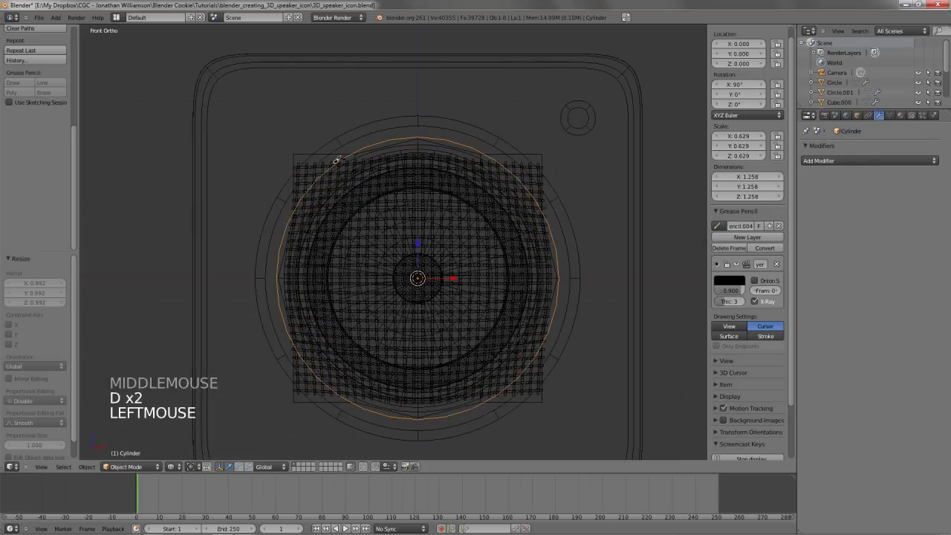
pyautogui.press('d')
pyautogui.moveTo(281, 342); pyautogui.dragTo(332, 388)
pyautogui.press('d')
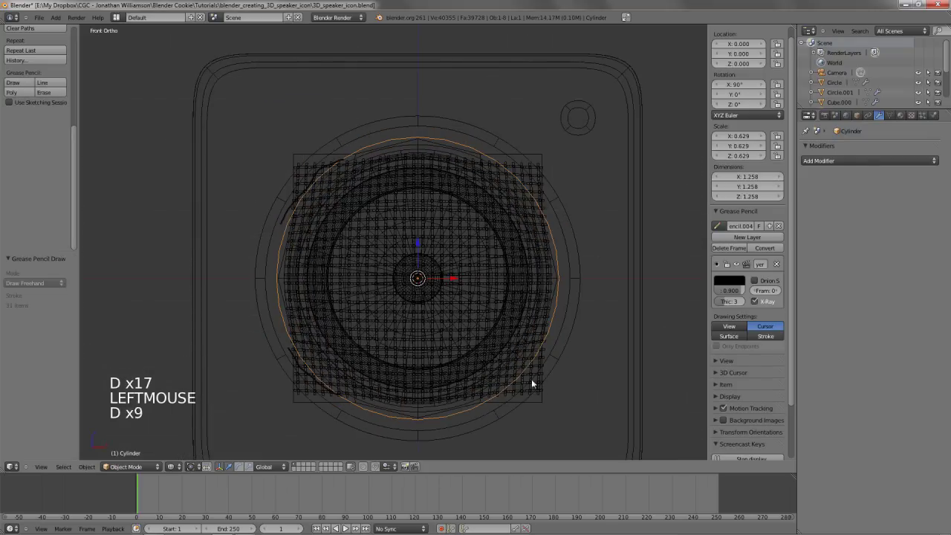
# Apply both Array modifiers and the Lattice modifier on the grille mesh
pyautogui.rightClick(540, 387)
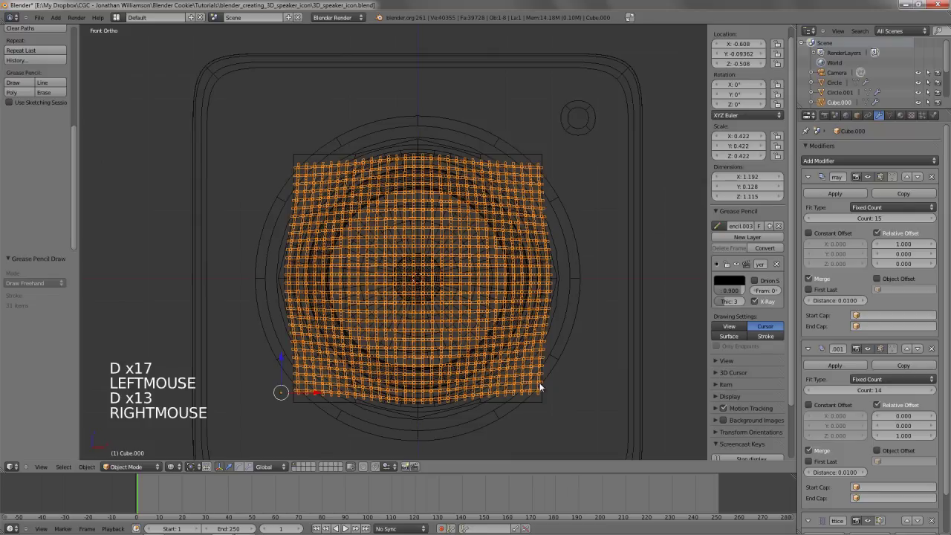
pyautogui.click(834, 193)
pyautogui.click(834, 193)
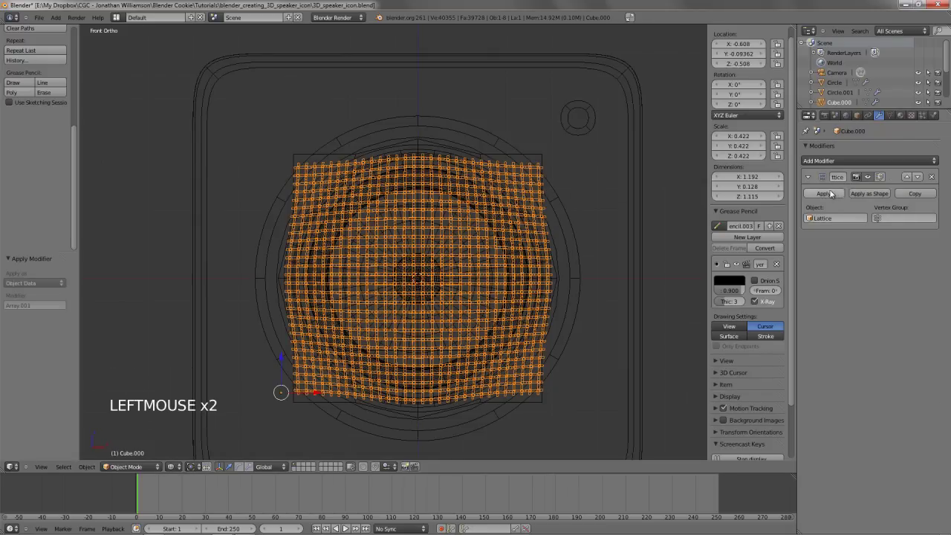
pyautogui.click(808, 195)
# Select the lattice object and delete it from the scene
pyautogui.rightClick(546, 154)
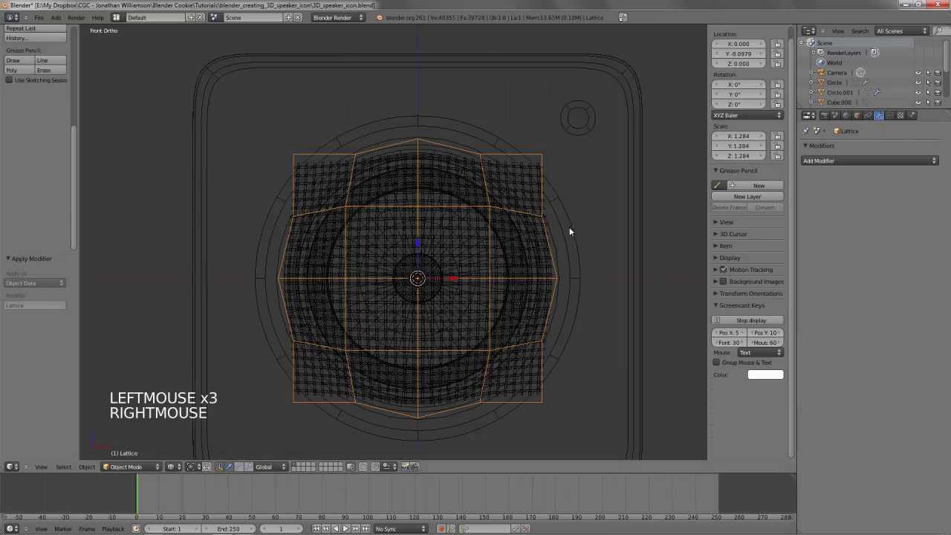
pyautogui.moveTo(569, 229)
pyautogui.mouseDown(button='middle')
pyautogui.moveTo(470, 237)
pyautogui.moveTo(453, 269)
pyautogui.moveTo(452, 259)
pyautogui.moveTo(516, 223)
pyautogui.mouseUp(button='middle')
pyautogui.press('x')
pyautogui.click(436, 236)
pyautogui.press('z')
pyautogui.press('z')
# Select the grille mesh and add a Boolean modifier to it
pyautogui.rightClick(531, 159)
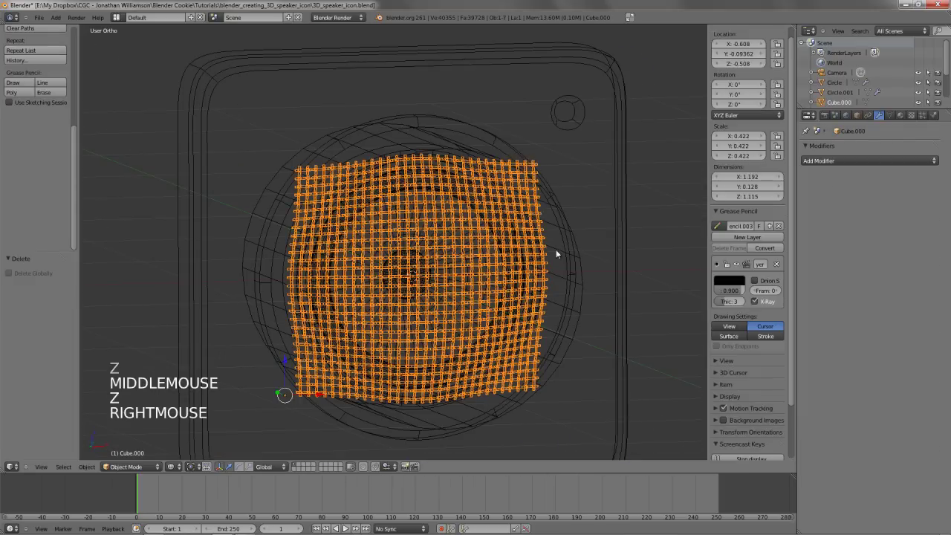
pyautogui.moveTo(556, 255); pyautogui.dragTo(446, 268, button='middle')
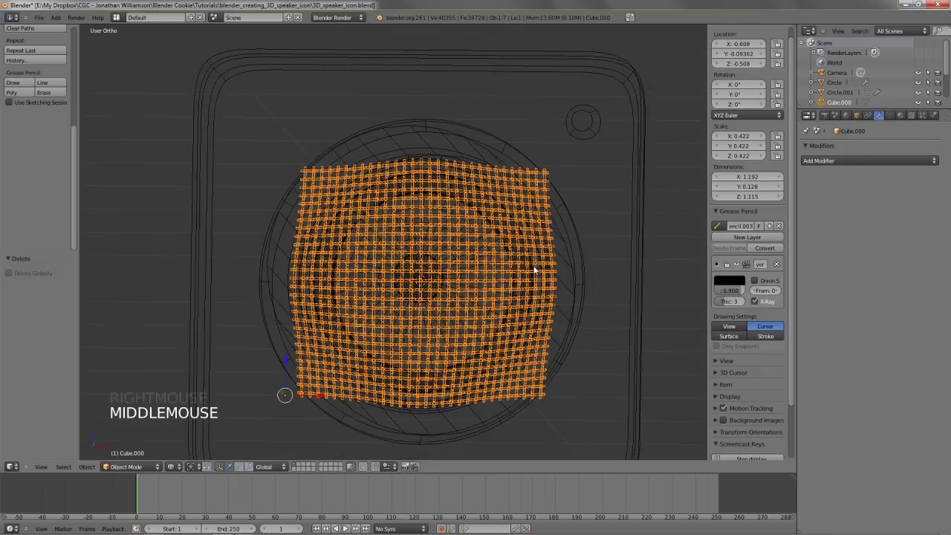
pyautogui.click(874, 161)
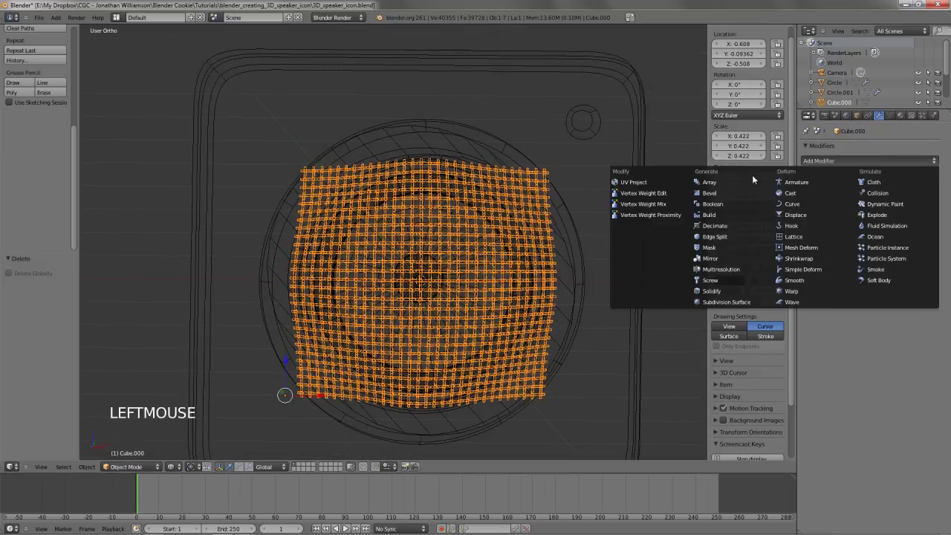
pyautogui.click(720, 204)
# Isolate the cylinder and the grille mesh in local view and examine how they overlap
pyautogui.press('z')
pyautogui.rightClick(544, 226)
pyautogui.rightClick(561, 216)
pyautogui.press('z')
pyautogui.moveTo(562, 217); pyautogui.dragTo(504, 238, button='middle')
pyautogui.keyDown('shift'); pyautogui.rightClick(502, 159); pyautogui.keyUp('shift')
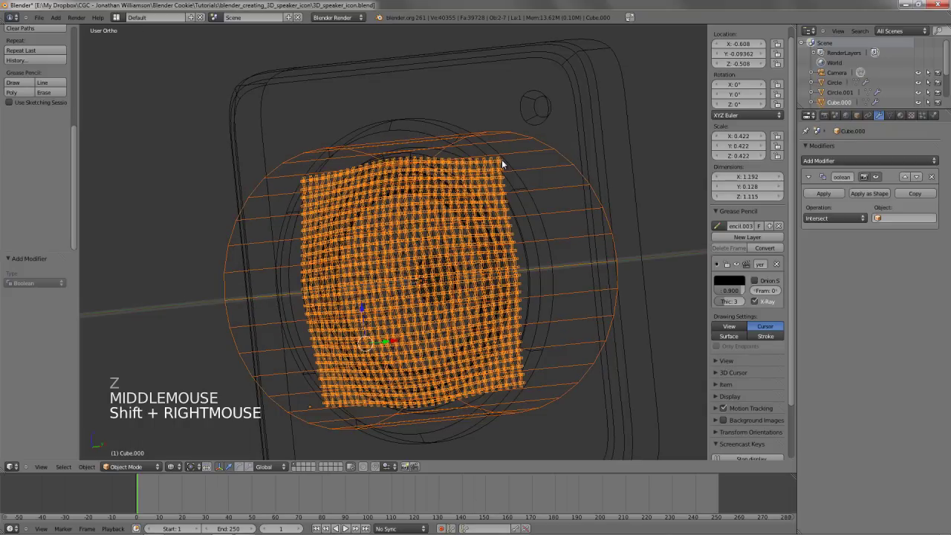
pyautogui.press('KP_Divide')
pyautogui.press('z')
pyautogui.scroll(-3, 503, 160)
pyautogui.moveTo(503, 161); pyautogui.dragTo(439, 257, button='middle')
pyautogui.press('a')
pyautogui.press('z')
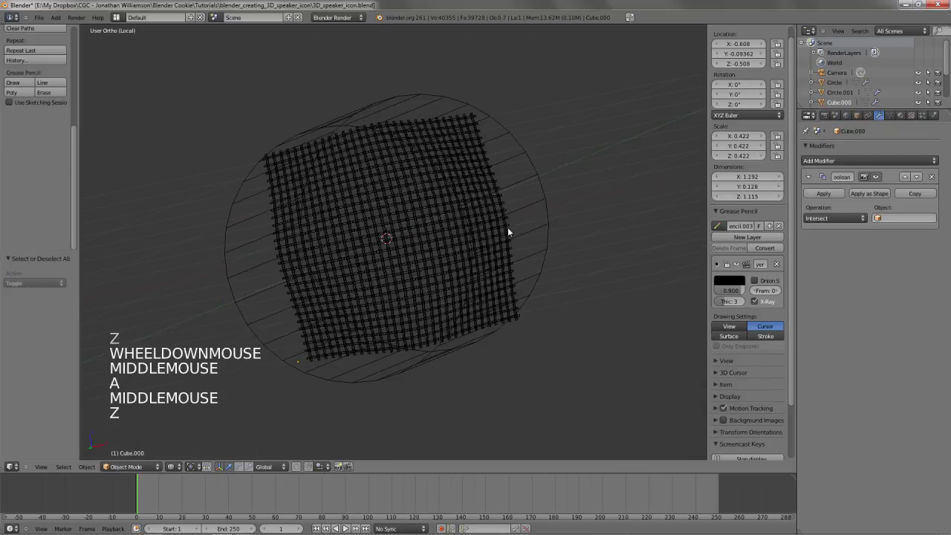
# Select the cylinder, leave local view and return to the front view
pyautogui.moveTo(507, 227); pyautogui.dragTo(519, 162, button='middle')
pyautogui.press('KP_1')
pyautogui.rightClick(529, 191)
pyautogui.press('KP_Divide')
pyautogui.press('KP_1')
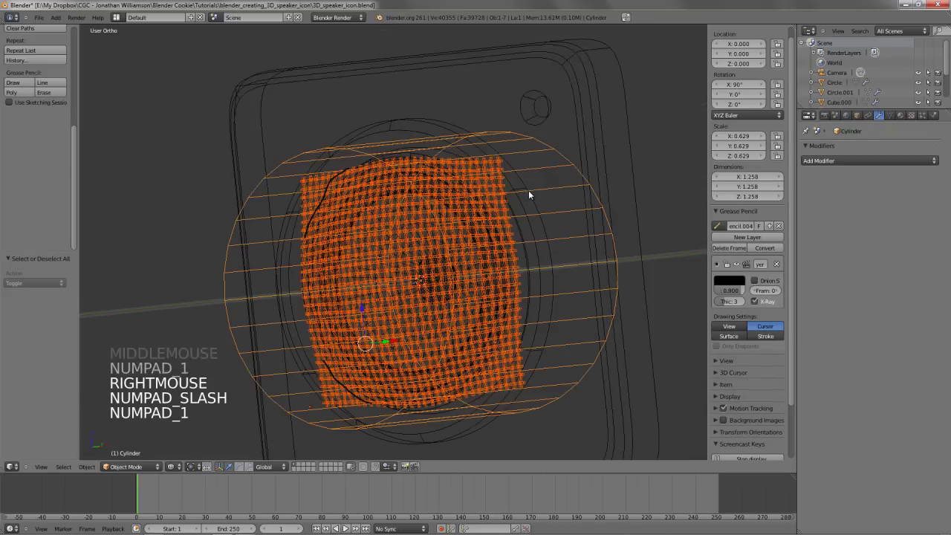
# Select the cylinder together with the grille mesh, keeping the grille active, and isolate both in local view
pyautogui.rightClick(449, 142)
pyautogui.press('z')
pyautogui.rightClick(453, 132)
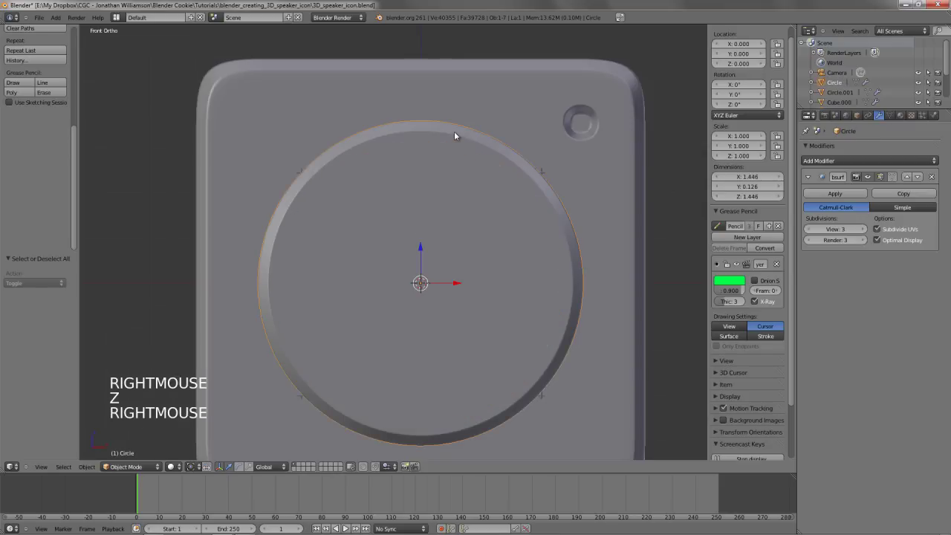
pyautogui.press('z')
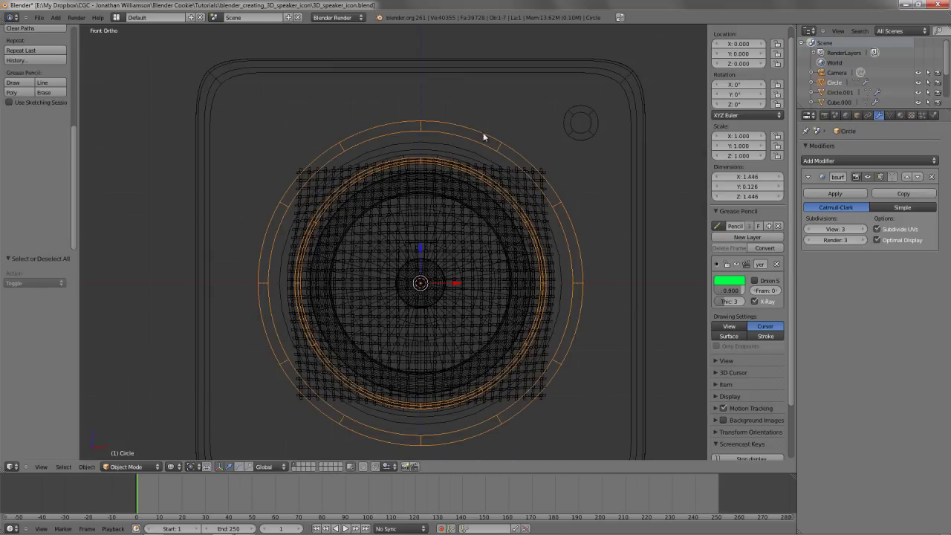
pyautogui.rightClick(553, 271)
pyautogui.rightClick(552, 234)
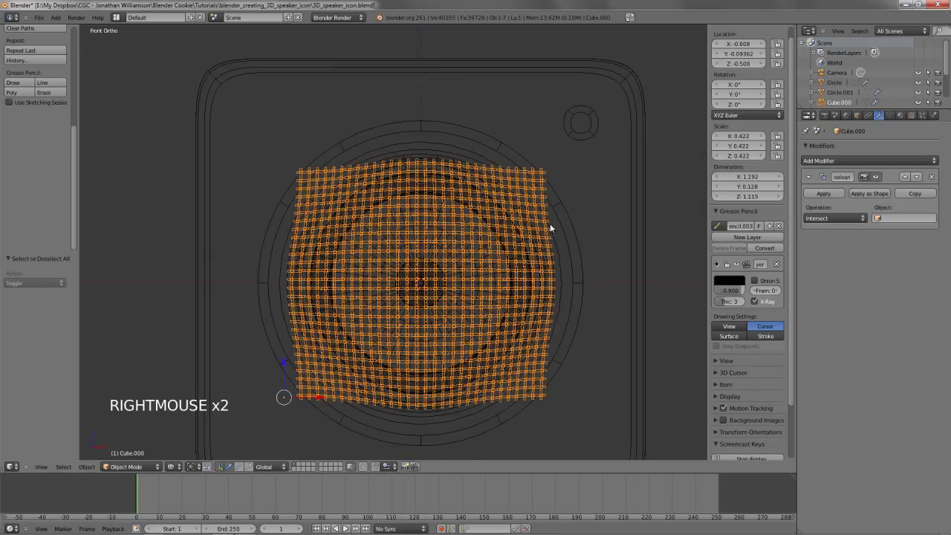
pyautogui.rightClick(550, 223)
pyautogui.keyDown('shift'); pyautogui.rightClick(546, 217); pyautogui.keyUp('shift')
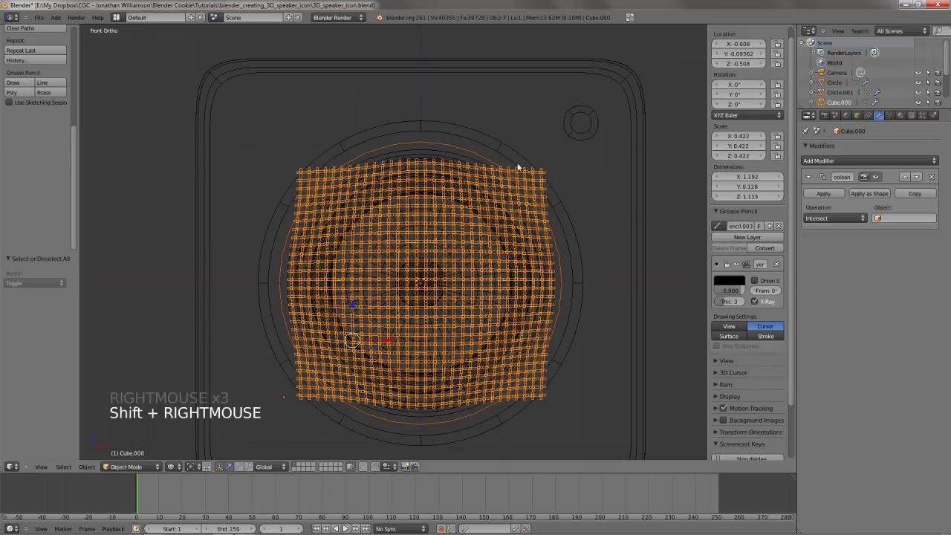
pyautogui.press('KP_Divide')
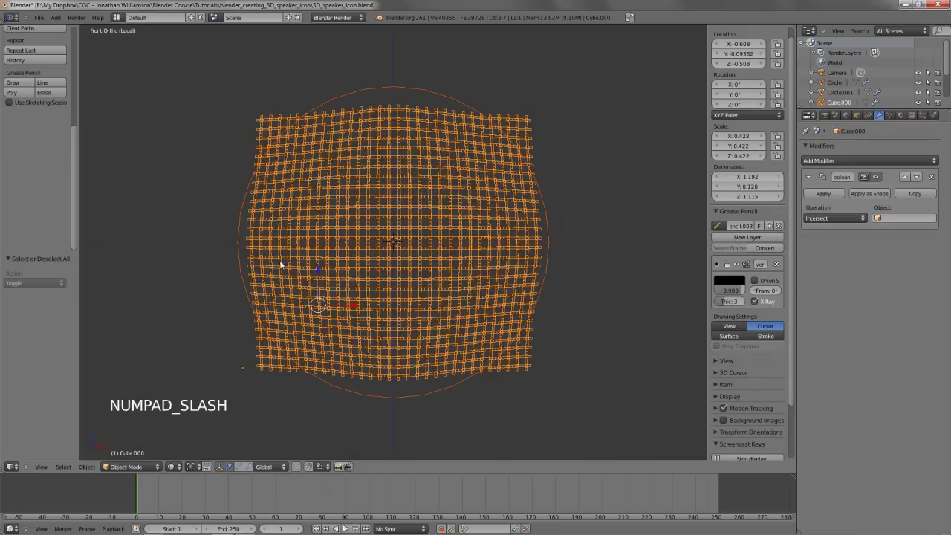
# Set Cylinder as the target object of the grille mesh's Intersect Boolean modifier
pyautogui.press('z')
pyautogui.moveTo(283, 266); pyautogui.dragTo(404, 203, button='middle')
pyautogui.press('z')
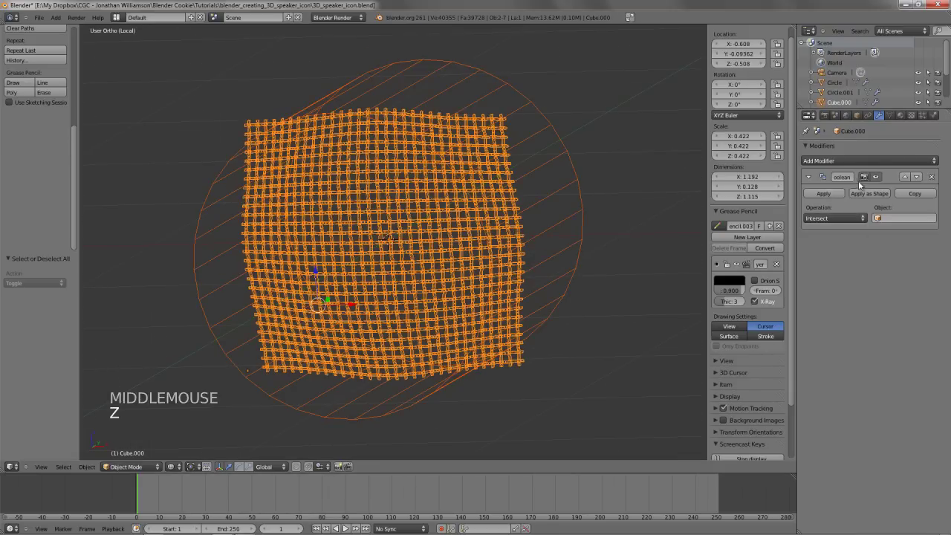
pyautogui.click(895, 217)
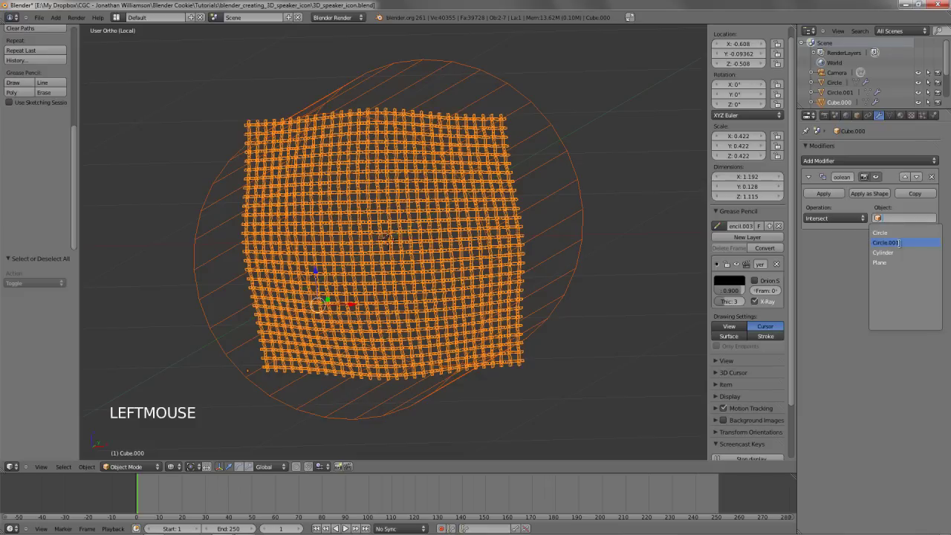
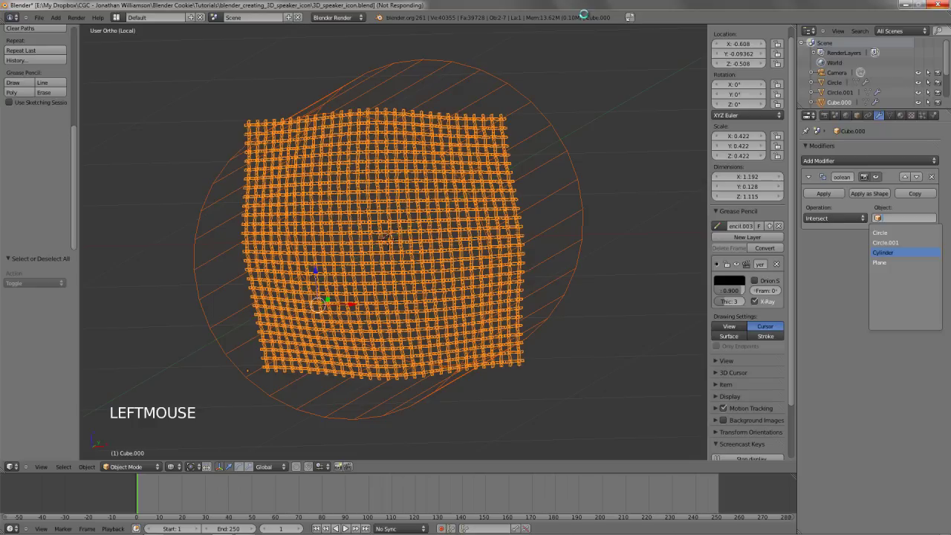
pyautogui.click(883, 253)
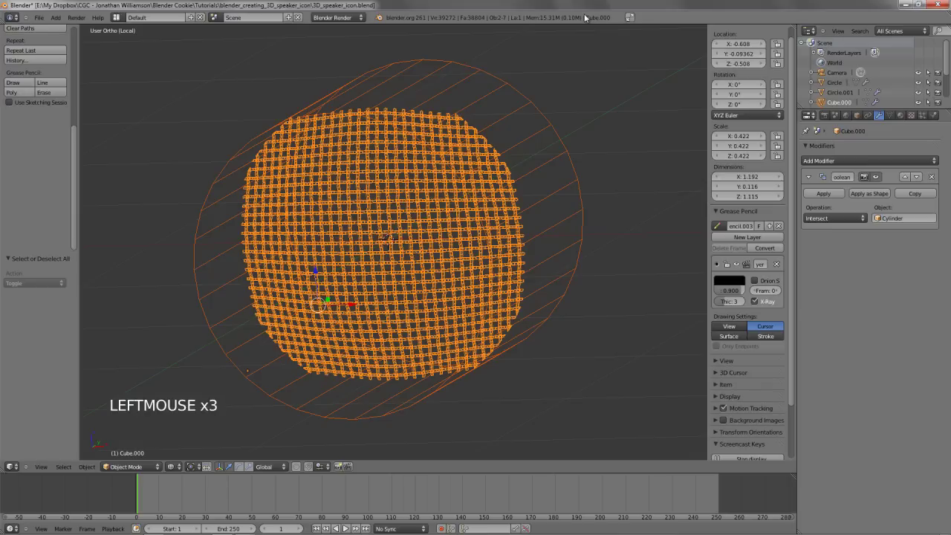
# Examine the trimmed grille against the cylinder from the front and at an angle, in wireframe and solid shading
pyautogui.scroll(-2, 483, 204)
pyautogui.moveTo(419, 236); pyautogui.dragTo(492, 252, button='middle')
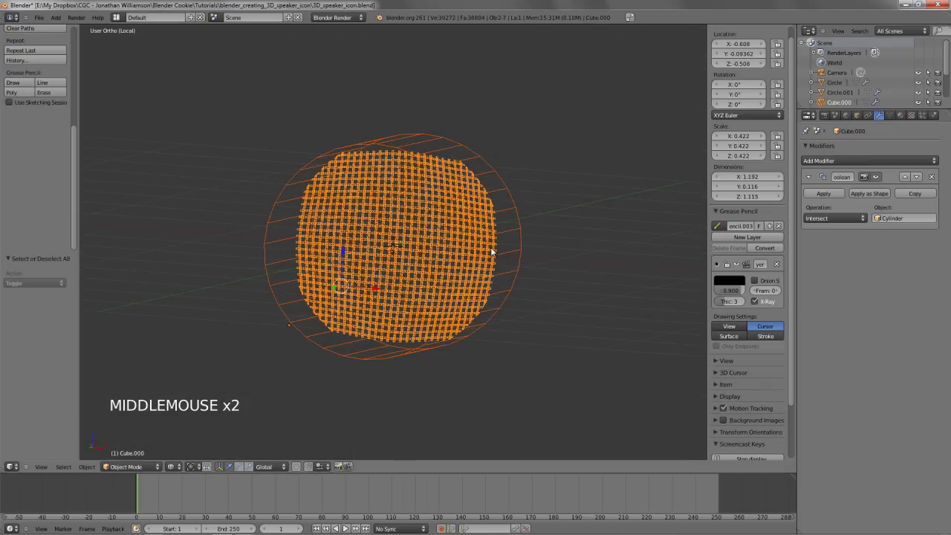
pyautogui.press('KP_1')
pyautogui.scroll(2, 452, 246)
pyautogui.press('z')
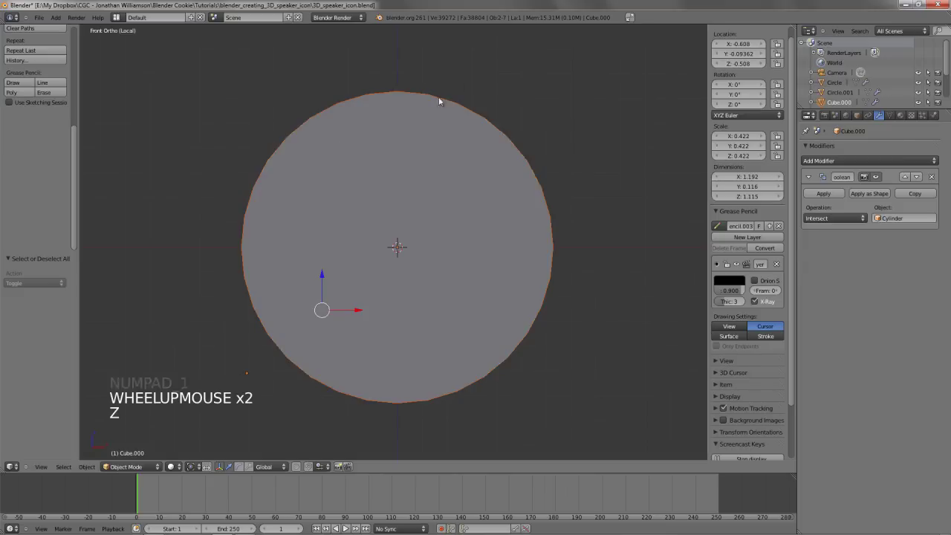
pyautogui.moveTo(439, 101); pyautogui.dragTo(428, 213, button='middle')
pyautogui.press('z')
pyautogui.press('a')
pyautogui.rightClick(484, 142)
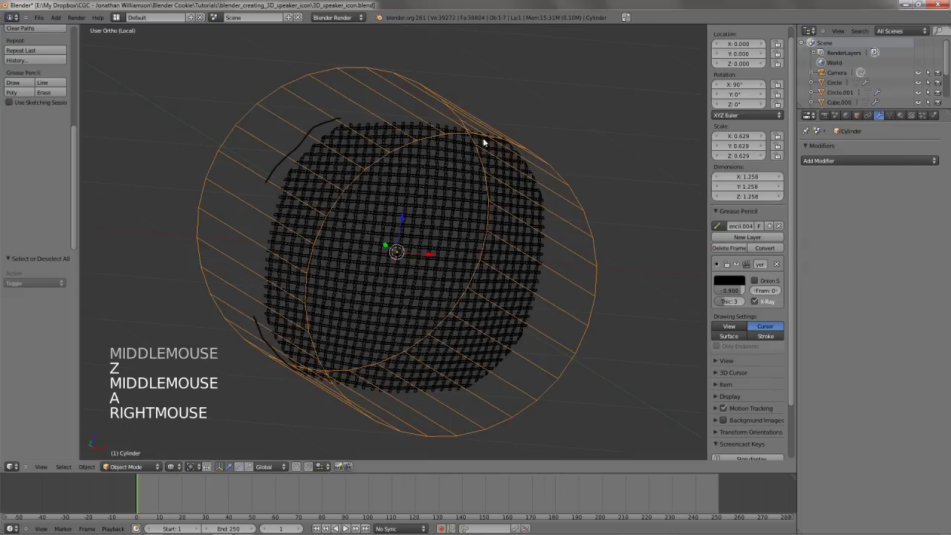
pyautogui.moveTo(484, 142); pyautogui.dragTo(490, 179, button='middle')
# Select the grille mesh and apply its Boolean modifier
pyautogui.rightClick(414, 155)
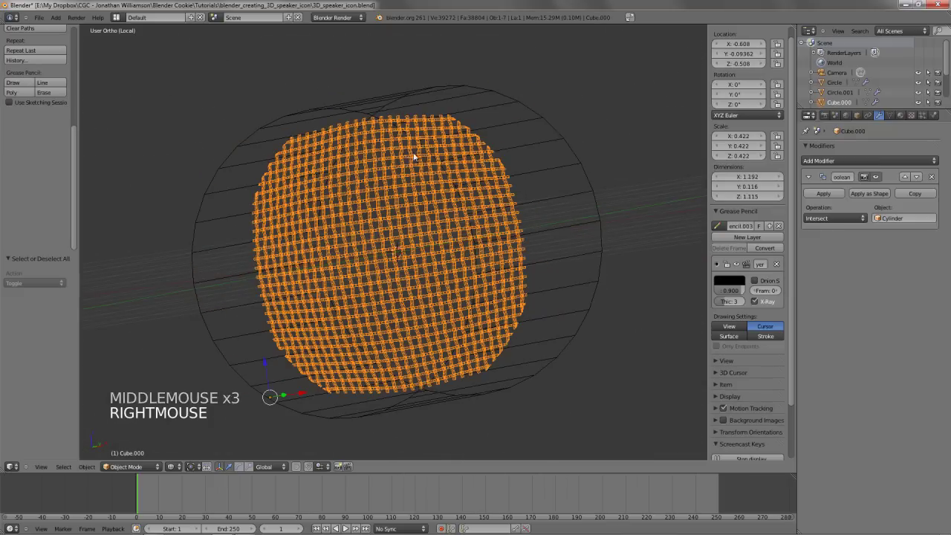
pyautogui.moveTo(431, 213); pyautogui.dragTo(521, 215, button='middle')
pyautogui.click(838, 196)
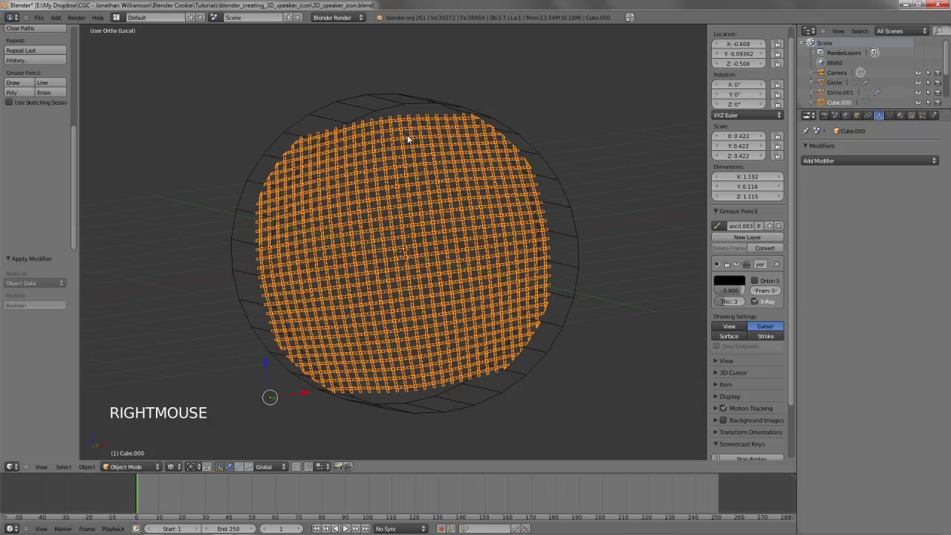
# Delete the cutting cylinder, then select the grille mesh and leave local view
pyautogui.rightClick(406, 101)
pyautogui.moveTo(403, 93); pyautogui.dragTo(431, 189, button='middle')
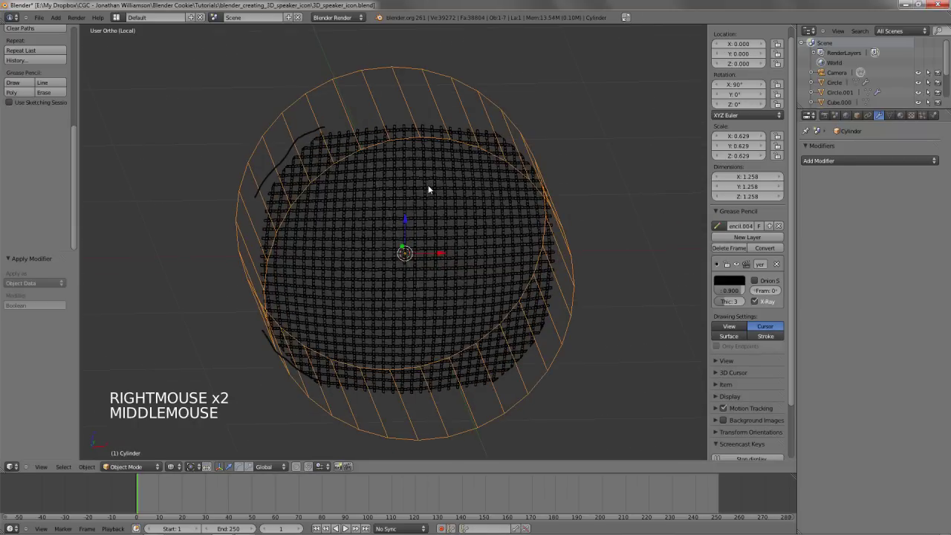
pyautogui.press('x')
pyautogui.click(428, 189)
pyautogui.rightClick(438, 235)
pyautogui.press('z')
pyautogui.moveTo(438, 235); pyautogui.dragTo(443, 154, button='middle')
pyautogui.press('KP_Divide')
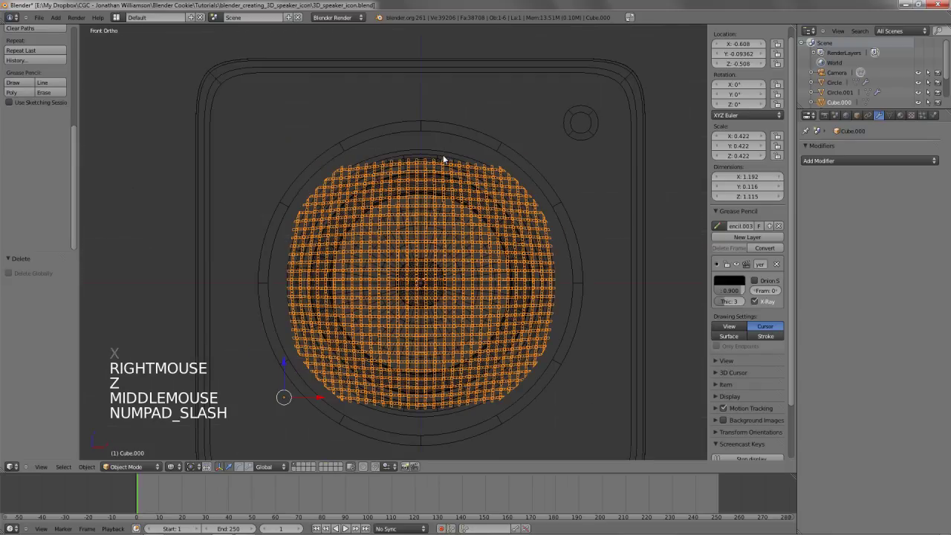
# Examine the trimmed grille over the speaker cone in solid shading with everything deselected
pyautogui.press('KP_1')
pyautogui.press('z')
pyautogui.moveTo(442, 193); pyautogui.dragTo(456, 174, button='middle')
pyautogui.scroll(2, 452, 233)
pyautogui.press('a')
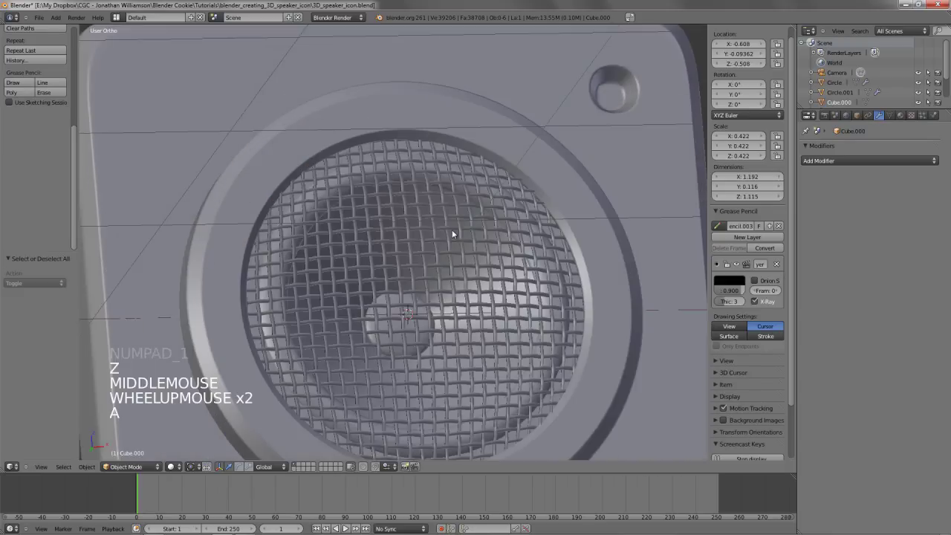
pyautogui.moveTo(453, 234)
pyautogui.mouseDown(button='middle')
pyautogui.moveTo(484, 271)
pyautogui.moveTo(518, 288)
pyautogui.moveTo(425, 258)
pyautogui.moveTo(388, 340)
pyautogui.moveTo(437, 278)
pyautogui.moveTo(353, 170)
pyautogui.moveTo(385, 301)
pyautogui.mouseUp(button='middle')
pyautogui.scroll(-2, 521, 285)
pyautogui.scroll(-5, 375, 247)
pyautogui.scroll(1, 385, 300)
# Return to the front view and save the file over the existing version
pyautogui.press('KP_1')
pyautogui.scroll(1, 450, 276)
pyautogui.hotkey('ctrl', 'w')
pyautogui.click(451, 276)
# Move the grille mesh along the Y axis to about -0.086 so it sits deeper in the speaker ring, then deselect it
pyautogui.scroll(4, 557, 255)
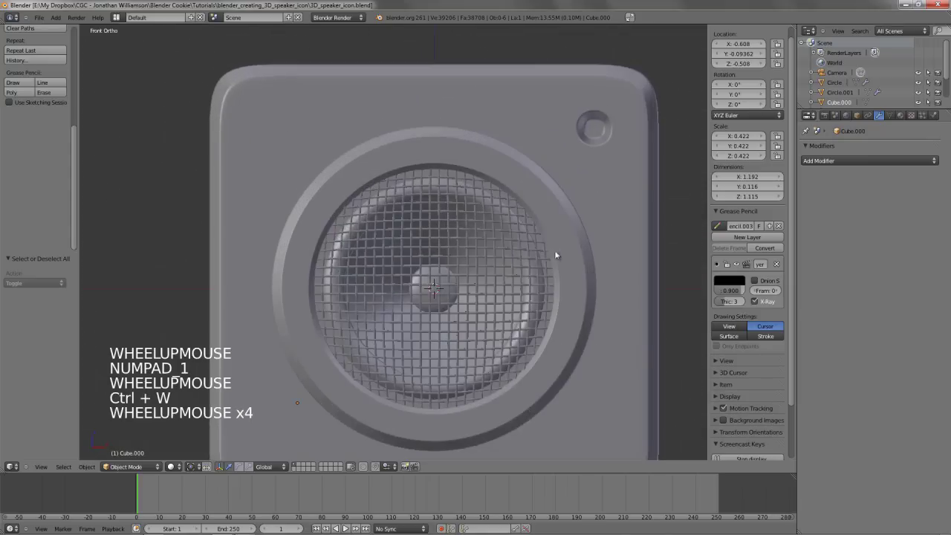
pyautogui.keyDown('shift'); pyautogui.moveTo(557, 255); pyautogui.dragTo(429, 262, button='middle'); pyautogui.keyUp('shift')
pyautogui.scroll(4, 462, 221)
pyautogui.rightClick(434, 230)
pyautogui.rightClick(444, 275)
pyautogui.moveTo(449, 293); pyautogui.dragTo(497, 323, button='middle')
pyautogui.scroll(2, 497, 323)
pyautogui.press('g')
pyautogui.press('y')
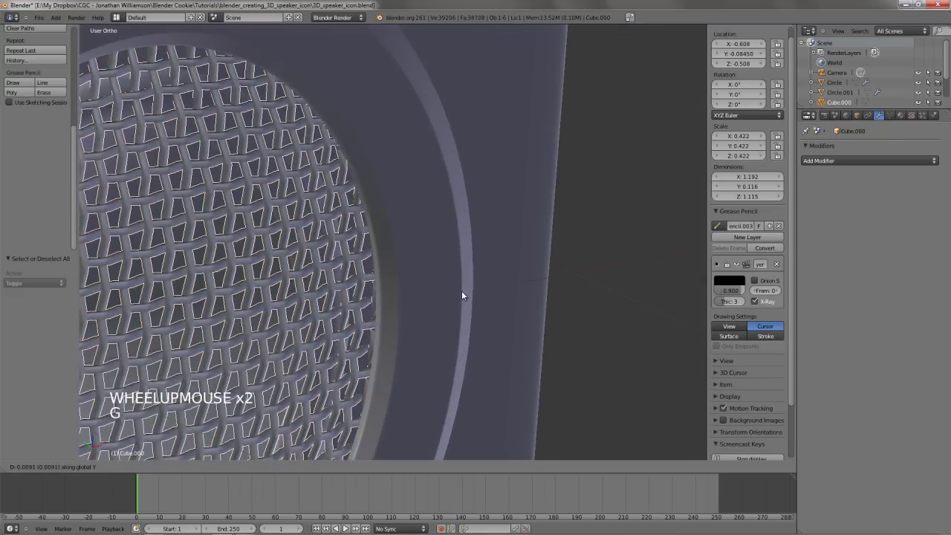
pyautogui.keyDown('shift'); pyautogui.click(468, 296); pyautogui.keyUp('shift')
pyautogui.scroll(-3, 469, 297)
pyautogui.moveTo(469, 296); pyautogui.dragTo(406, 302, button='middle')
pyautogui.press('a')
pyautogui.scroll(-3, 421, 246)
# Select the inner square face of the speaker body's small corner recess in Edit Mode and snap the 3D cursor to it
pyautogui.press('KP_1')
pyautogui.scroll(4, 406, 302)
pyautogui.press('z')
pyautogui.keyDown('shift'); pyautogui.moveTo(385, 200); pyautogui.dragTo(464, 244, button='middle'); pyautogui.keyUp('shift')
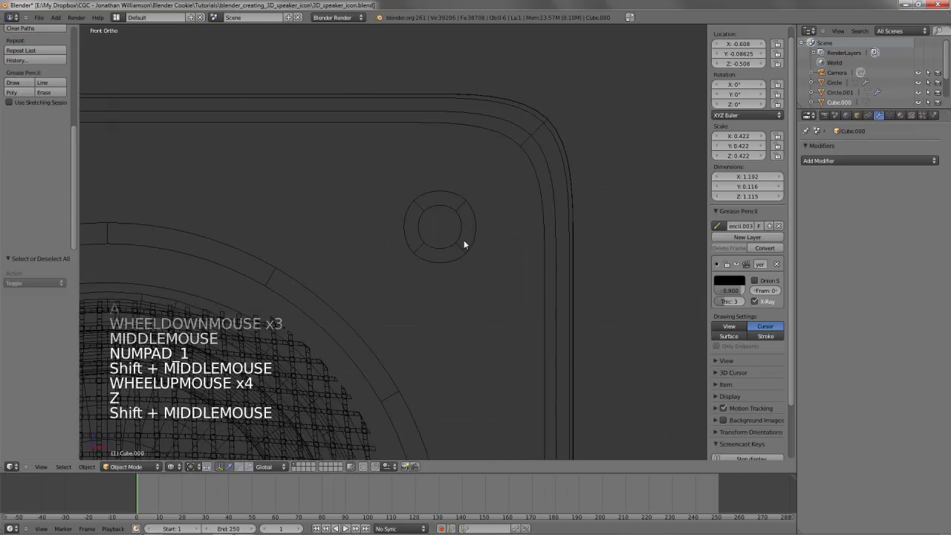
pyautogui.rightClick(450, 206)
pyautogui.press('Tab')
pyautogui.press('a')
pyautogui.press('a')
pyautogui.press('a')
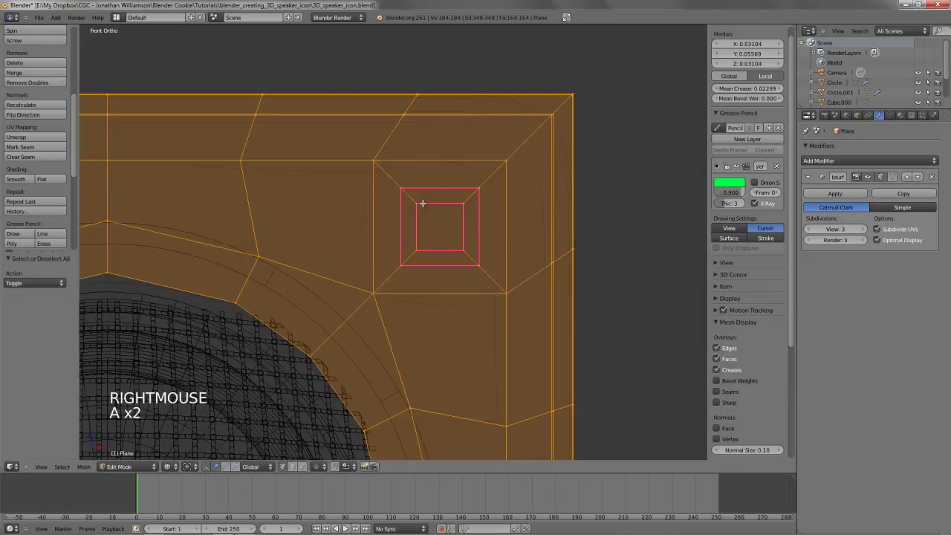
pyautogui.press('b')
pyautogui.moveTo(427, 215); pyautogui.dragTo(473, 266)
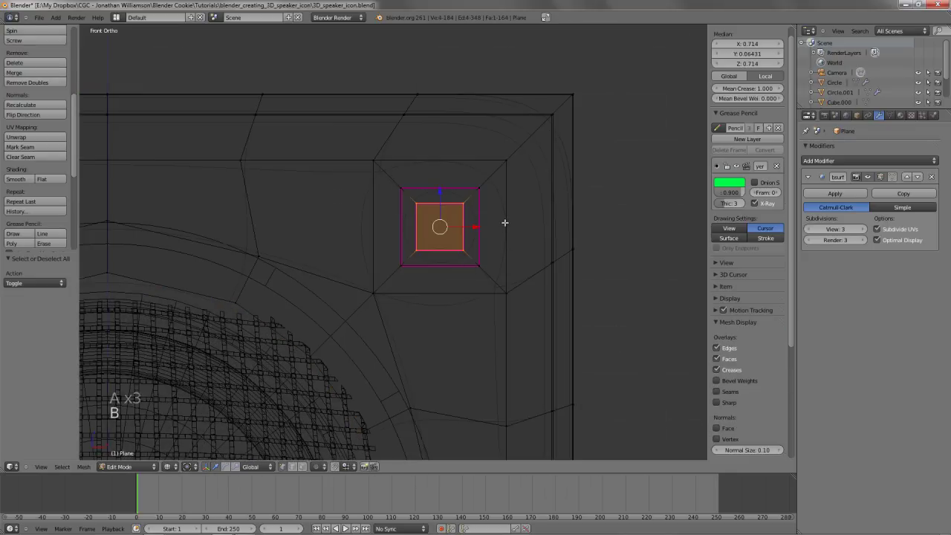
pyautogui.hotkey('shift', 's')
pyautogui.click(495, 245)
pyautogui.press('Tab')
# Add a UV sphere object at the 3D cursor in the corner recess
pyautogui.press('z')
pyautogui.scroll(2, 519, 279)
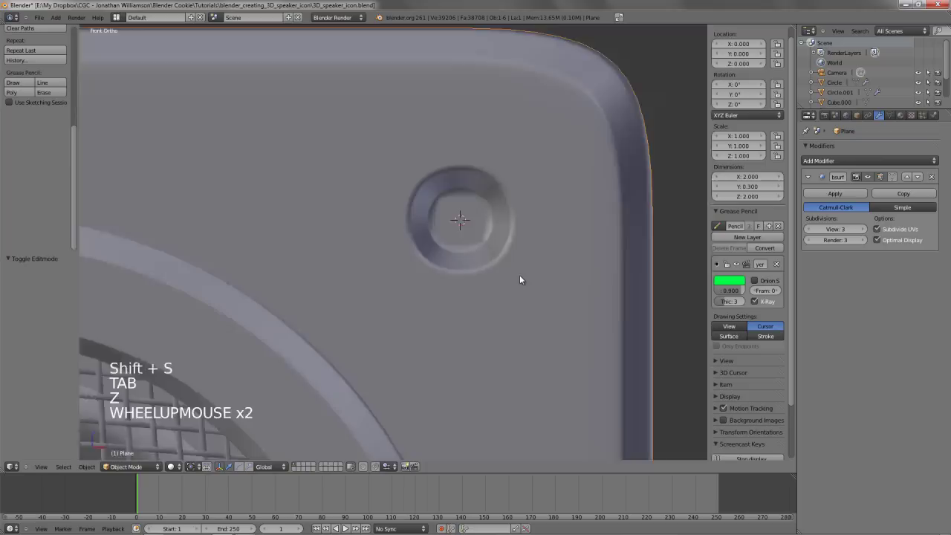
pyautogui.scroll(2, 519, 279)
pyautogui.press('a')
pyautogui.scroll(-4, 524, 278)
pyautogui.keyDown('shift'); pyautogui.moveTo(524, 278); pyautogui.dragTo(471, 289, button='middle'); pyautogui.keyUp('shift')
pyautogui.hotkey('shift', 'a')
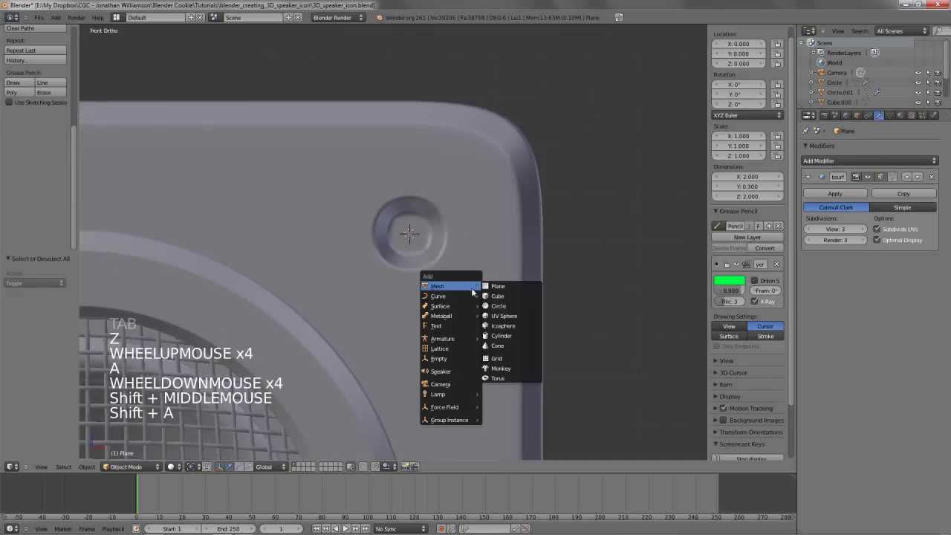
pyautogui.click(507, 319)
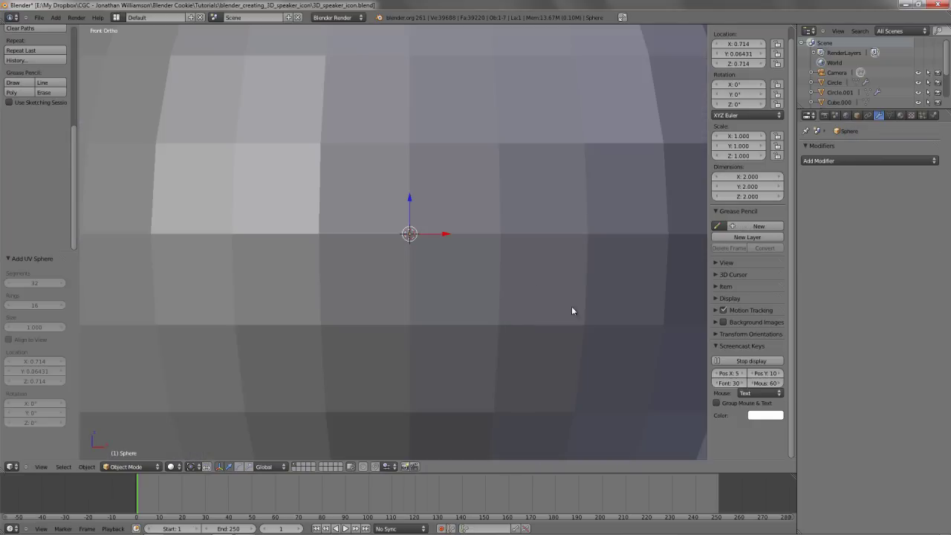
# Delete the sphere's geometry in Edit Mode and add a fresh UV sphere inside the same object
pyautogui.press('Tab')
pyautogui.scroll(-3, 473, 268)
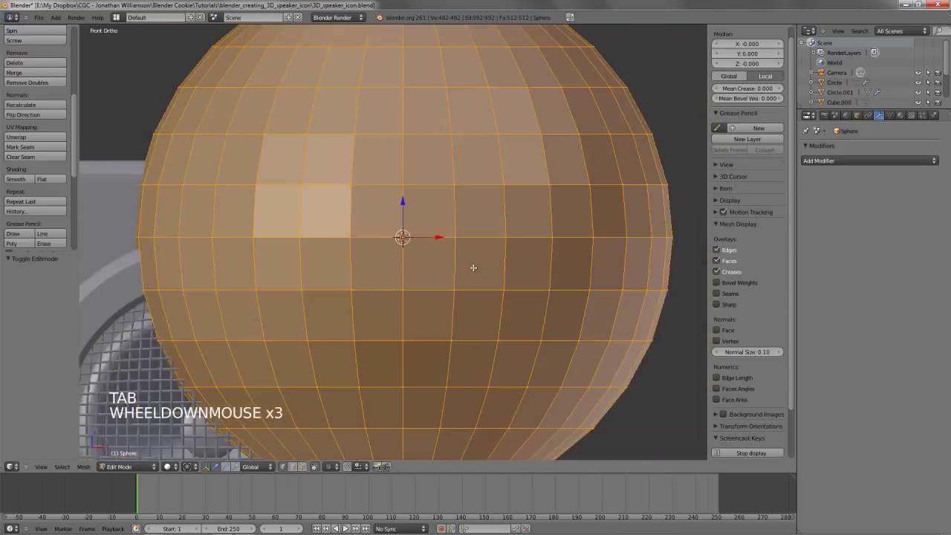
pyautogui.press('z')
pyautogui.press('x')
pyautogui.click(474, 267)
pyautogui.hotkey('shift', 'a')
pyautogui.click(456, 277)
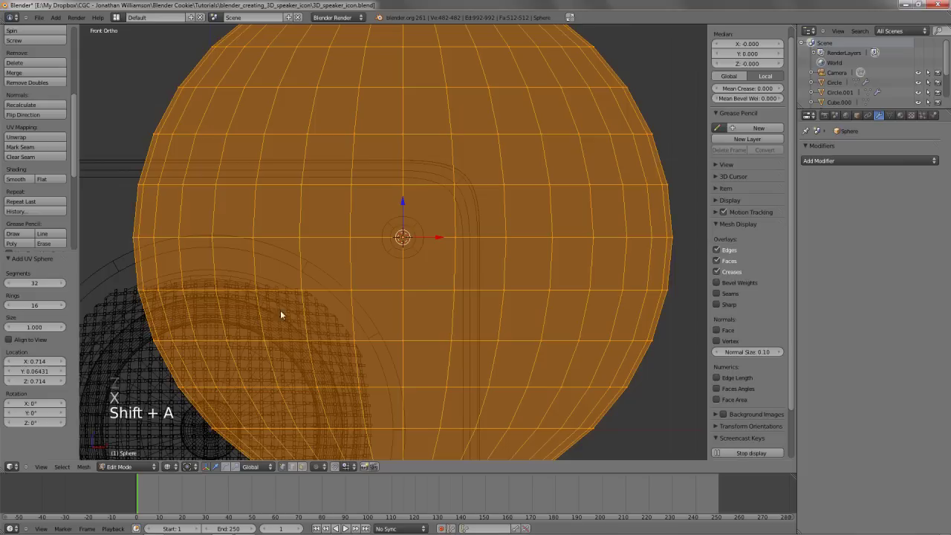
# Set the new UV sphere to 8 segments and 8 rings
pyautogui.keyDown('ctrl'); pyautogui.click(43, 283); pyautogui.keyUp('ctrl')
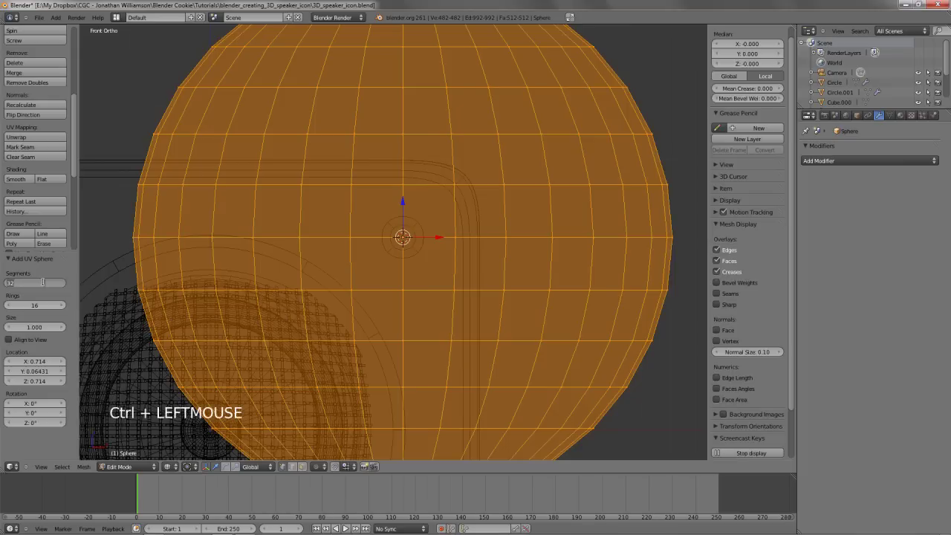
pyautogui.write('8')
pyautogui.press('Tab')
pyautogui.write('8')
pyautogui.press('Return')
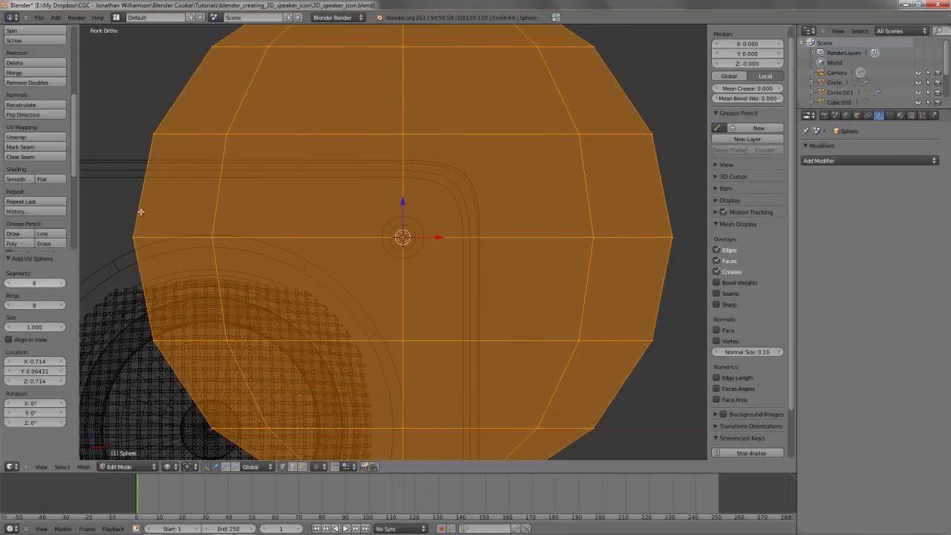
# Add a Subdivision Surface modifier to the sphere and shade it smooth
pyautogui.click(856, 159)
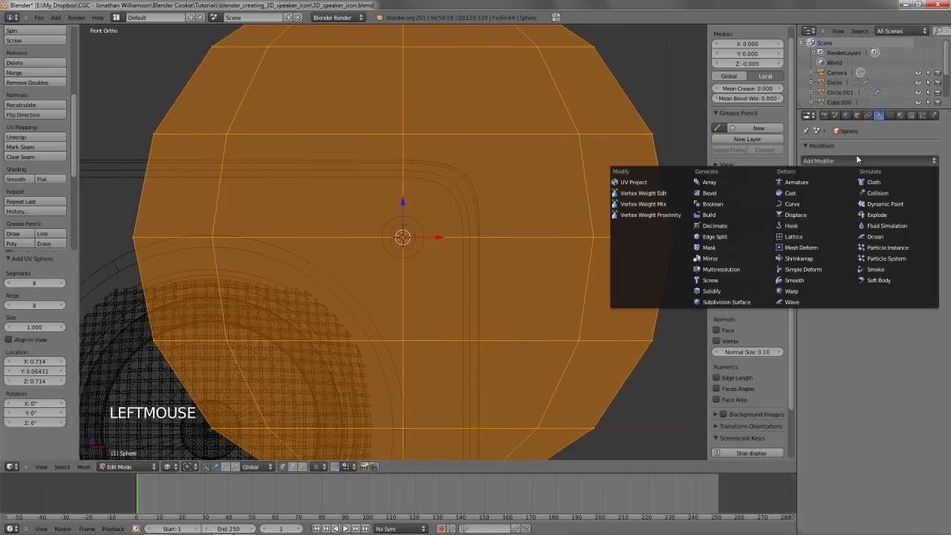
pyautogui.click(724, 301)
pyautogui.scroll(-3, 484, 297)
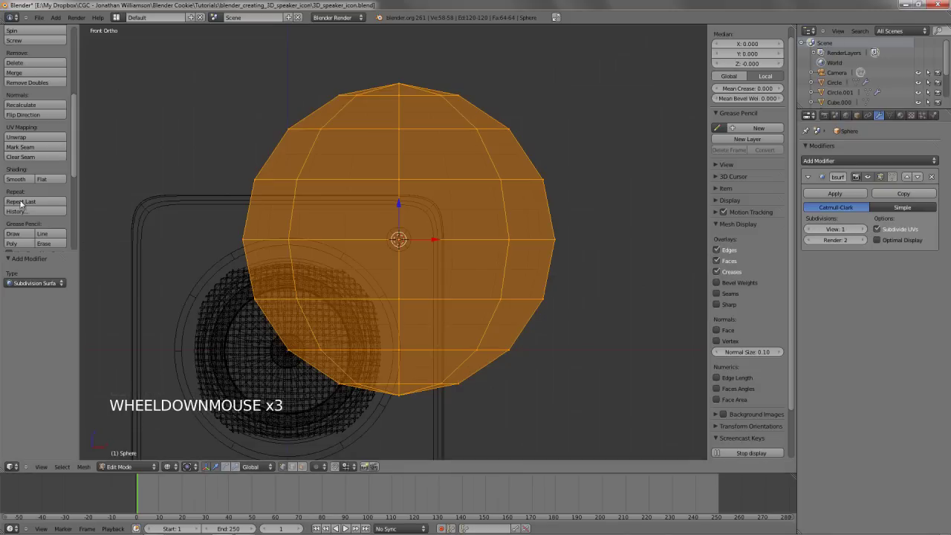
pyautogui.click(16, 179)
# Rotate the sphere mesh 90° about the X axis in the right side view
pyautogui.press('z')
pyautogui.scroll(3, 506, 253)
pyautogui.press('KP_3')
pyautogui.press('z')
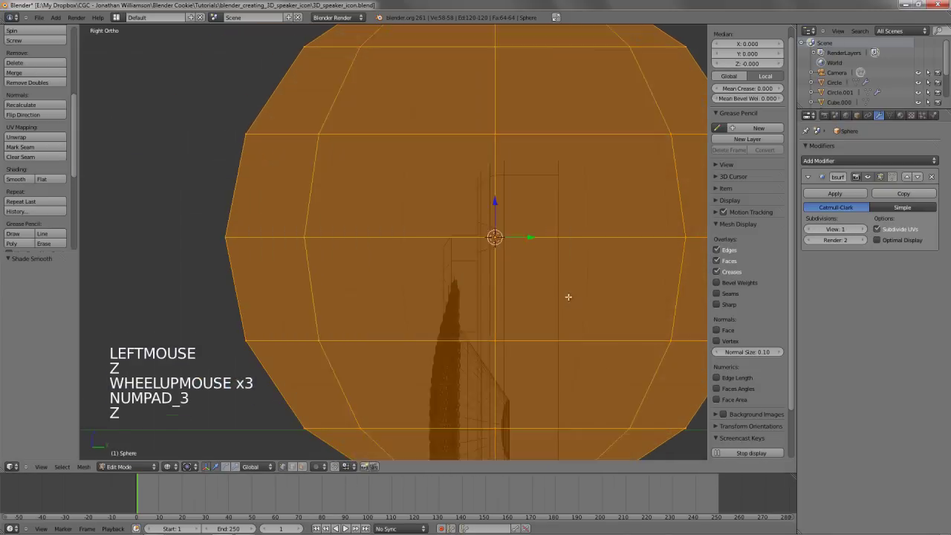
pyautogui.scroll(-5, 553, 330)
pyautogui.press('r')
pyautogui.press('x')
pyautogui.press('9')
pyautogui.press('0')
pyautogui.press('Return')
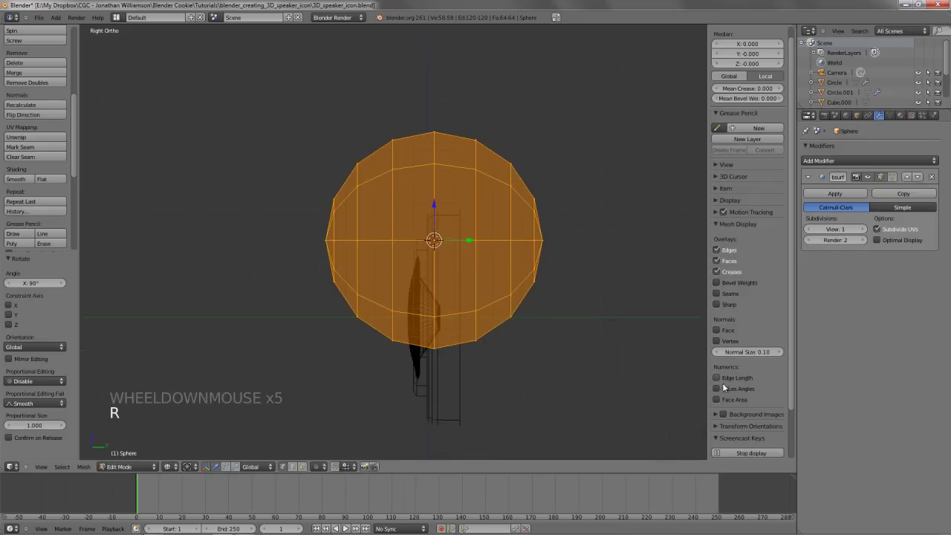
# Scale the sphere mesh down repeatedly until it is roughly the size of the body's corner recess
pyautogui.press('s')
pyautogui.click(483, 318)
pyautogui.scroll(3, 547, 352)
pyautogui.press('s')
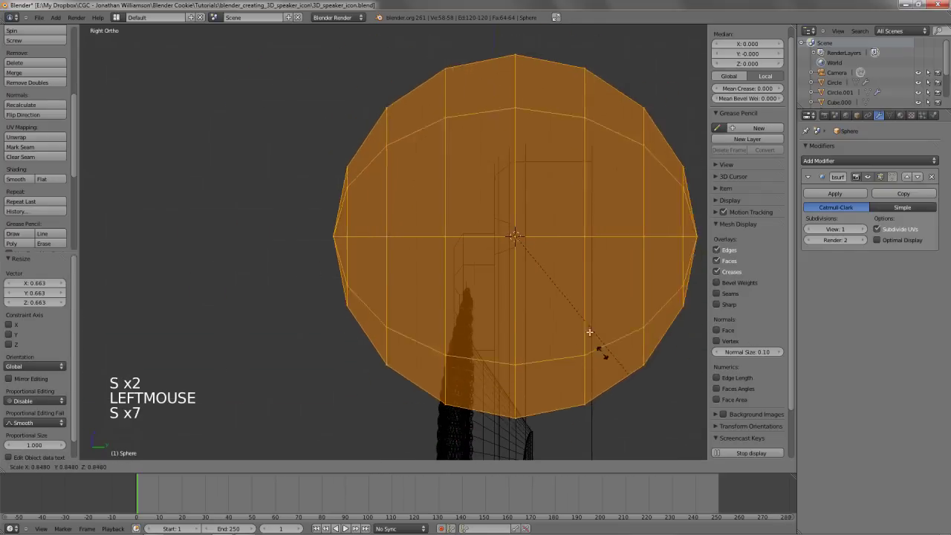
pyautogui.click(587, 312)
pyautogui.keyDown('shift'); pyautogui.moveTo(586, 312); pyautogui.dragTo(434, 382, button='middle'); pyautogui.keyUp('shift')
pyautogui.scroll(3, 416, 349)
pyautogui.press('s')
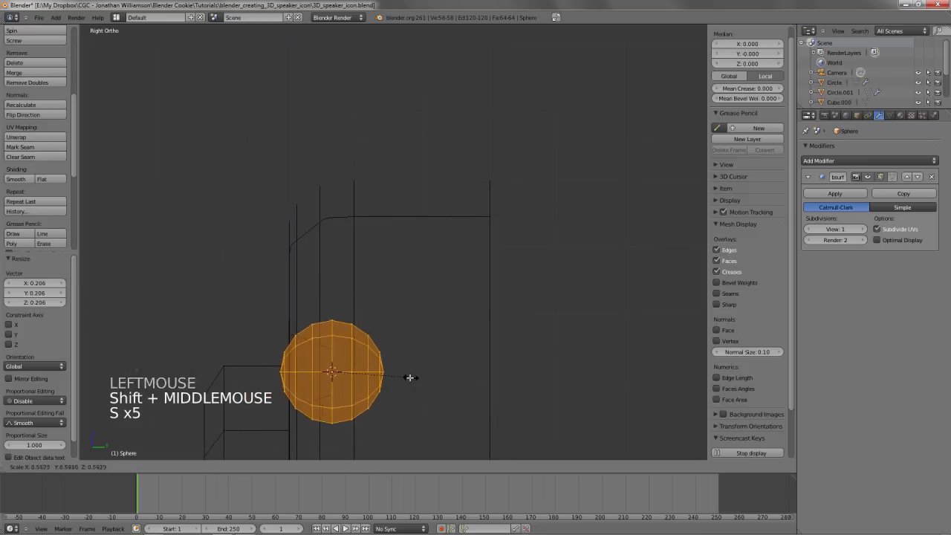
pyautogui.click(405, 377)
pyautogui.press('g')
pyautogui.press('s')
pyautogui.press('s')
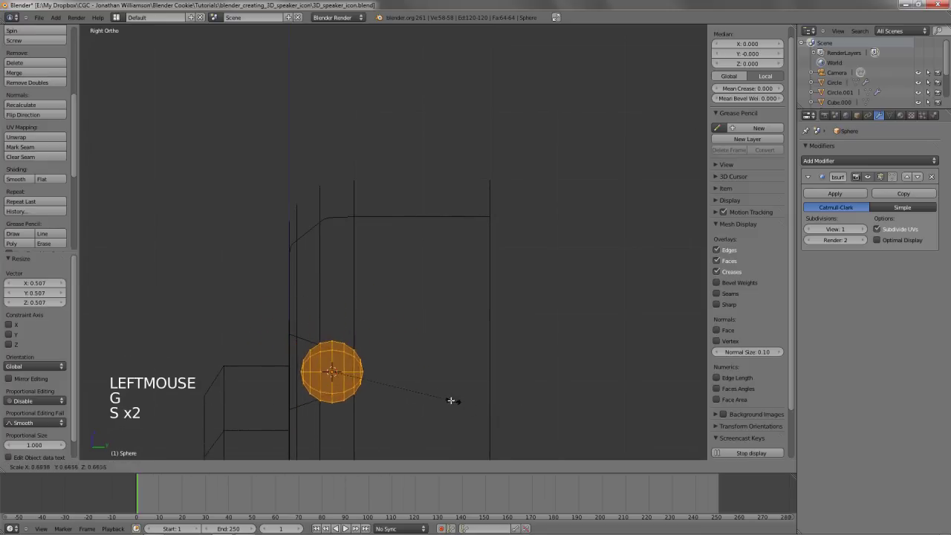
pyautogui.click(445, 399)
# Move the sphere mesh about -0.031 along Y and enlarge it in the front view to nearly fill the round recess
pyautogui.press('g')
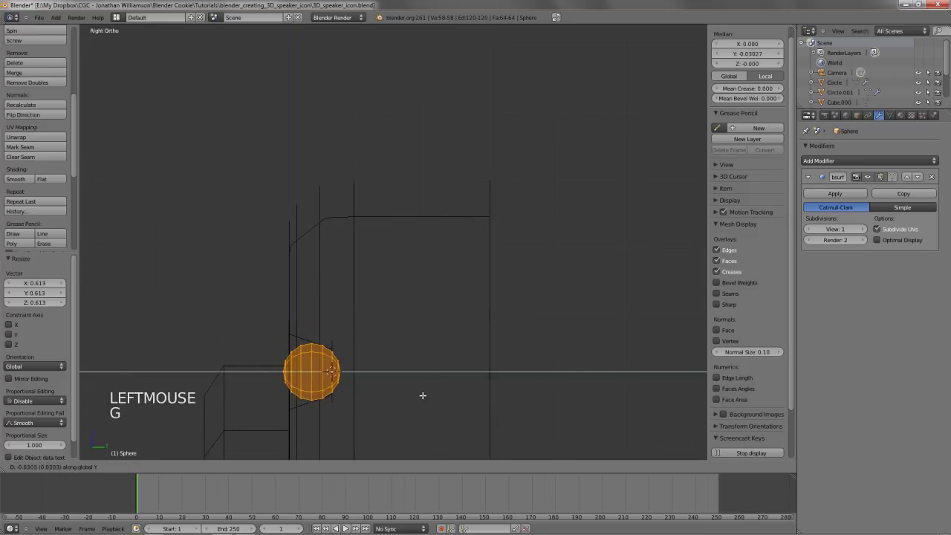
pyautogui.click(443, 396)
pyautogui.press('z')
pyautogui.press('KP_1')
pyautogui.keyDown('shift'); pyautogui.moveTo(443, 396); pyautogui.dragTo(471, 334, button='middle'); pyautogui.keyUp('shift')
pyautogui.scroll(2, 520, 335)
pyautogui.press('s')
pyautogui.press('s')
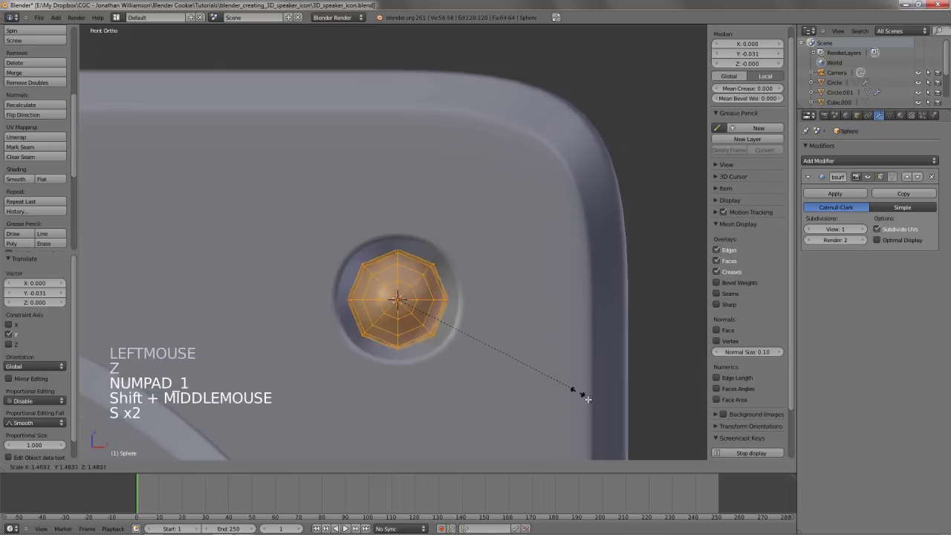
pyautogui.click(605, 408)
# Leave the sphere's mesh and open the speaker body for mesh editing in the right wireframe view
pyautogui.press('KP_3')
pyautogui.press('z')
pyautogui.keyDown('shift'); pyautogui.moveTo(346, 354); pyautogui.dragTo(367, 308, button='middle'); pyautogui.keyUp('shift')
pyautogui.press('Tab')
pyautogui.rightClick(372, 283)
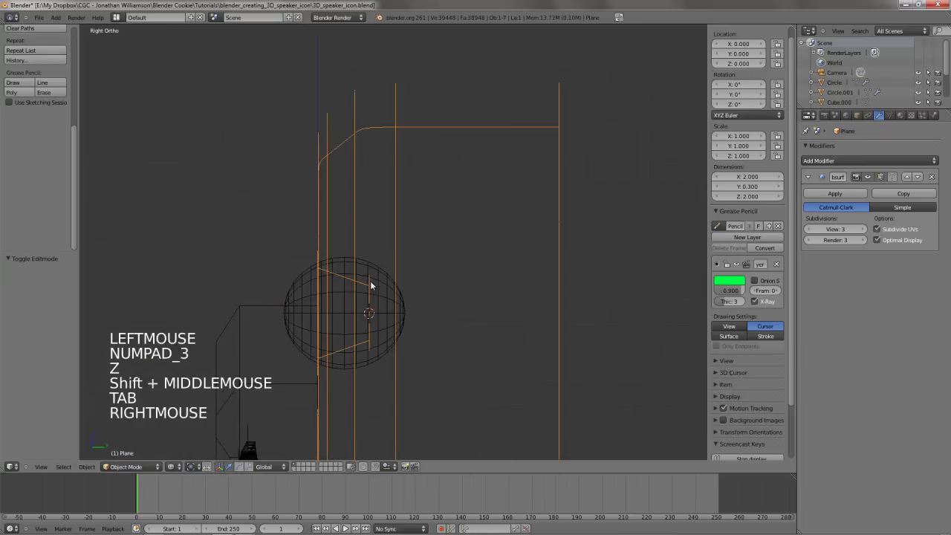
pyautogui.press('Tab')
pyautogui.press('a')
pyautogui.press('a')
pyautogui.press('b')
pyautogui.moveTo(352, 255); pyautogui.dragTo(394, 340)
pyautogui.press('g')
pyautogui.rightClick(419, 336)
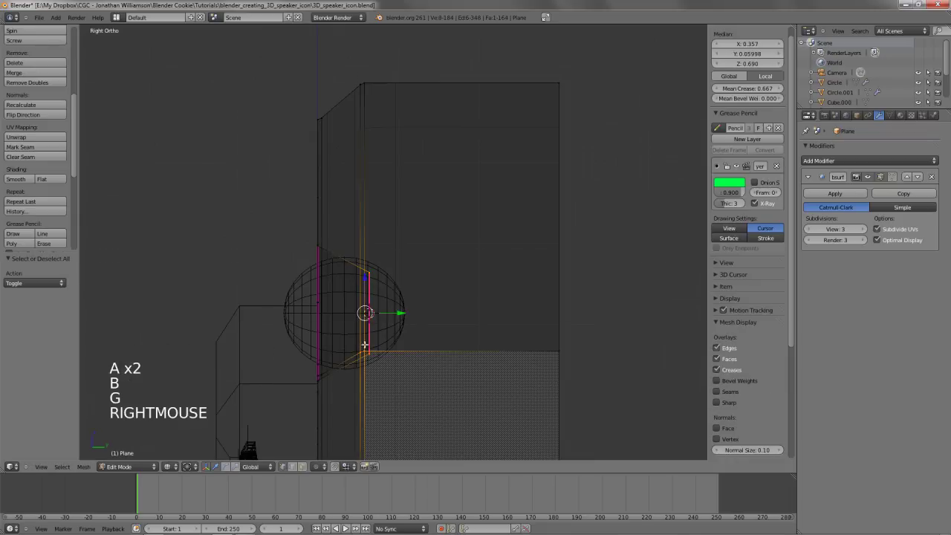
# Deepen the body's corner recess by moving its floor vertices about 0.075 along Y, deeper into the body
pyautogui.press('a')
pyautogui.press('b')
pyautogui.moveTo(365, 272); pyautogui.dragTo(451, 434)
pyautogui.press('g')
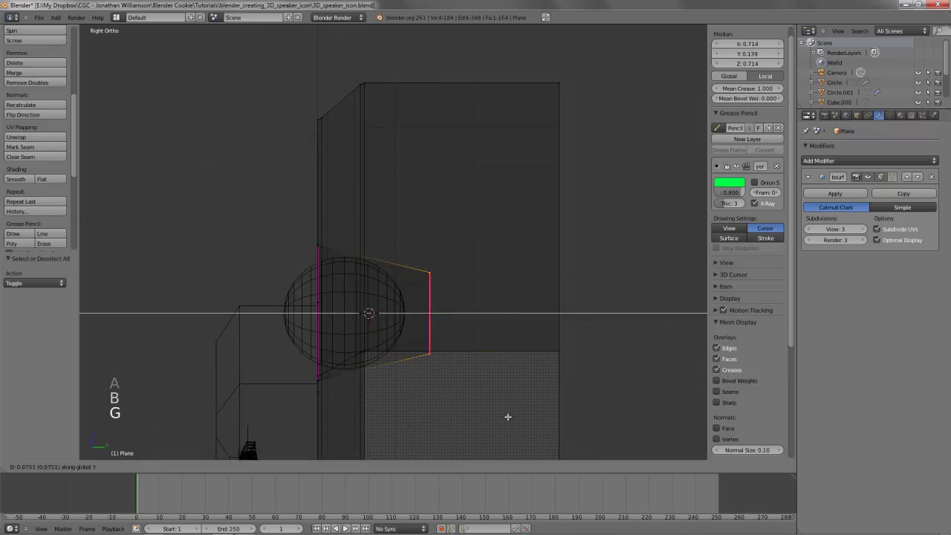
pyautogui.click(508, 414)
pyautogui.press('z')
pyautogui.press('Tab')
# Scale the sphere's mesh down to about 0.84 in Edit Mode to leave clearance inside the recess
pyautogui.rightClick(330, 313)
pyautogui.moveTo(331, 313); pyautogui.dragTo(483, 256, button='middle')
pyautogui.press('Tab')
pyautogui.press('s')
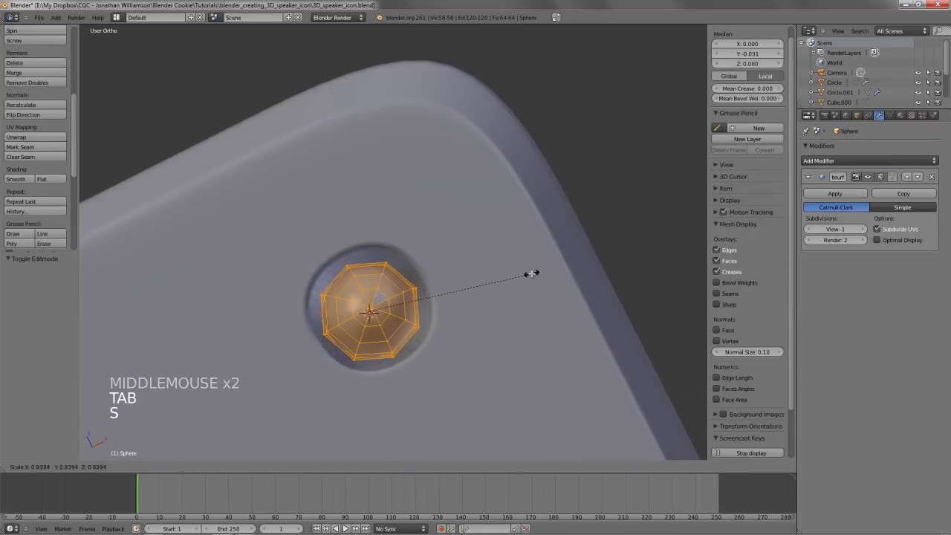
pyautogui.click(529, 274)
# Delete the vertices of the sphere's rear cap, at the end facing into the recess
pyautogui.press('KP_3')
pyautogui.press('z')
pyautogui.keyDown('shift'); pyautogui.moveTo(509, 300); pyautogui.dragTo(480, 317, button='middle'); pyautogui.keyUp('shift')
pyautogui.scroll(2, 480, 317)
pyautogui.press('a')
pyautogui.press('b')
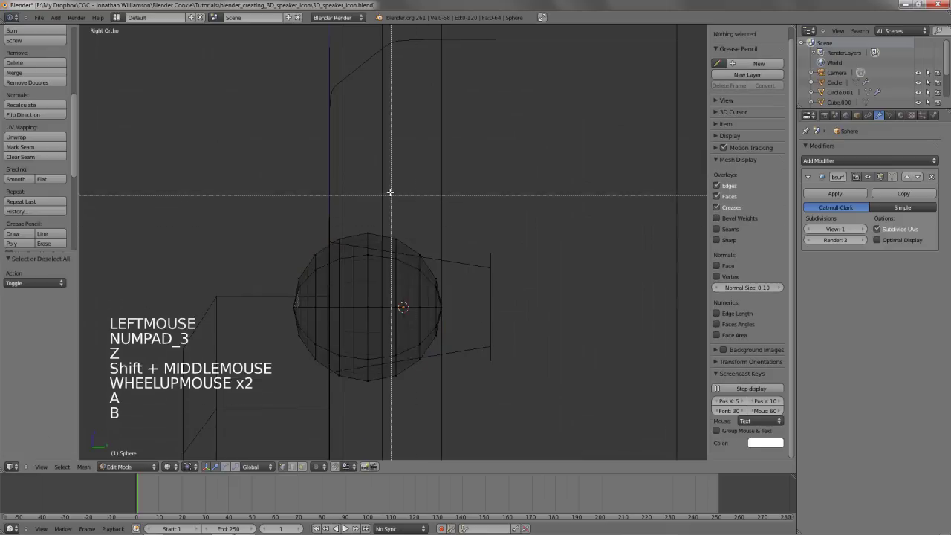
pyautogui.moveTo(426, 230); pyautogui.dragTo(476, 350)
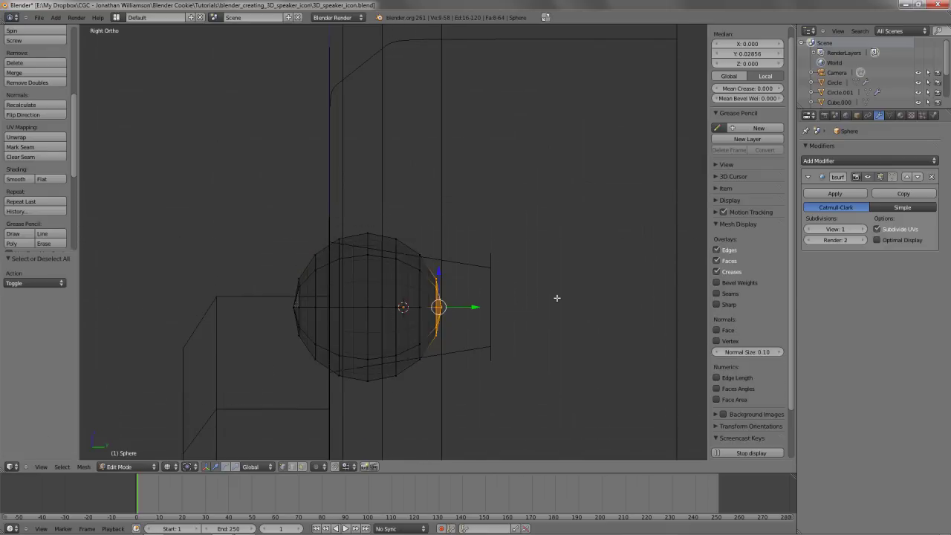
pyautogui.press('x')
pyautogui.click(557, 298)
# Narrow the whole sphere mesh on X and Z while locking Y, and scale it uniformly by about 1.2
pyautogui.press('a')
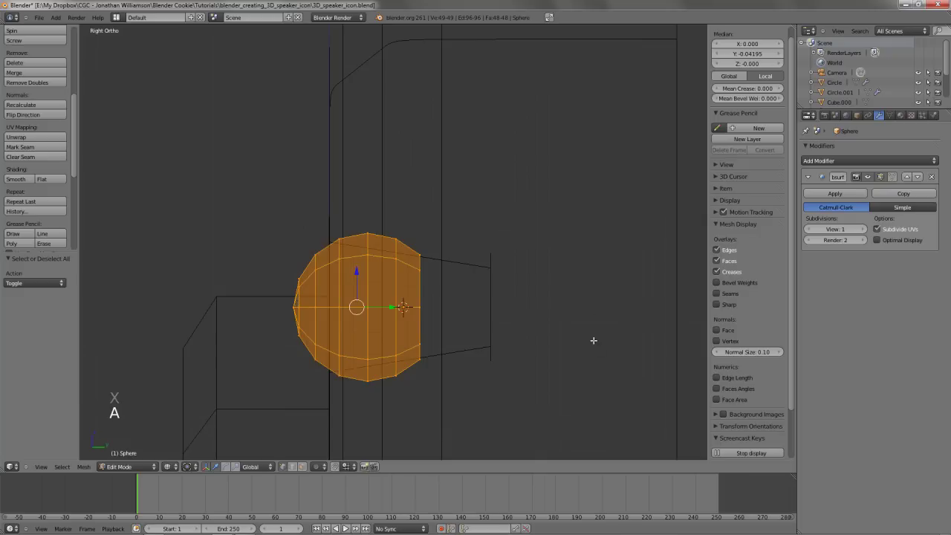
pyautogui.press('s')
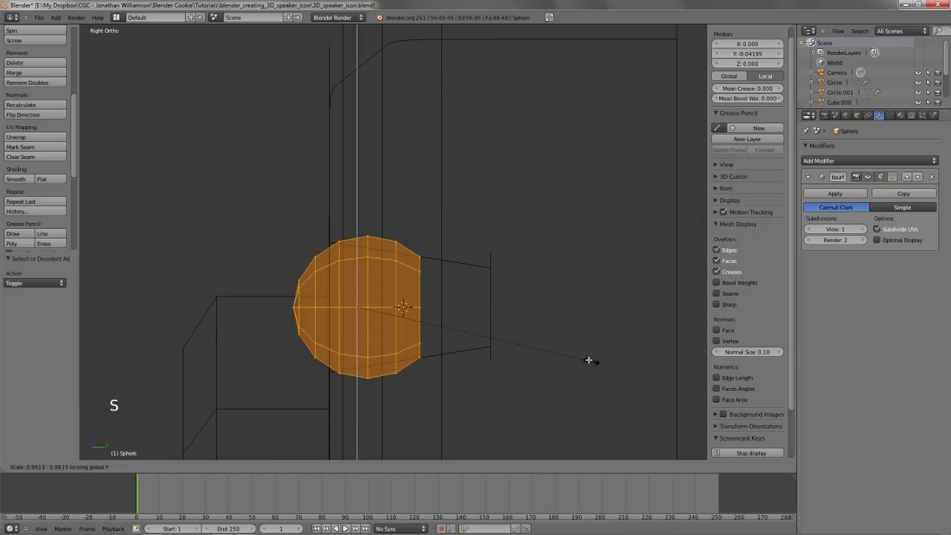
pyautogui.click(552, 344)
pyautogui.moveTo(123, 304)
pyautogui.mouseDown(button='middle')
pyautogui.moveTo(312, 335)
pyautogui.moveTo(506, 350)
pyautogui.mouseUp(button='middle')
pyautogui.press('z')
pyautogui.press('s')
pyautogui.press('s')
pyautogui.click(527, 380)
# Refine the sphere mesh's proportions and overall size so that it fits inside the recess opening
pyautogui.press('KP_3')
pyautogui.press('z')
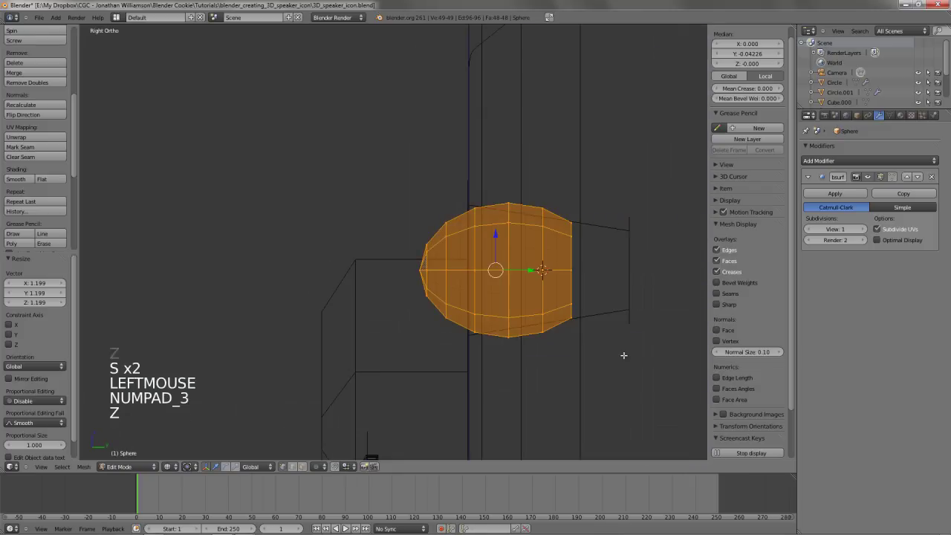
pyautogui.press('s')
pyautogui.middleClick(618, 349)
pyautogui.click(598, 339)
pyautogui.scroll(-2, 323, 284)
pyautogui.press('z')
pyautogui.moveTo(323, 284)
pyautogui.mouseDown(button='middle')
pyautogui.moveTo(397, 278)
pyautogui.moveTo(476, 290)
pyautogui.mouseUp(button='middle')
pyautogui.press('s')
pyautogui.press('s')
pyautogui.click(539, 290)
pyautogui.moveTo(539, 289)
pyautogui.mouseDown(button='middle')
pyautogui.moveTo(521, 275)
pyautogui.moveTo(538, 282)
pyautogui.mouseUp(button='middle')
# Try closing the sphere's open back by extruding its edge loop and scaling the new ring to about 0.53, and delete that ring
pyautogui.press('z')
pyautogui.press('KP_3')
pyautogui.scroll(3, 582, 263)
pyautogui.press('a')
pyautogui.keyDown('alt'); pyautogui.rightClick(579, 245); pyautogui.keyUp('alt')
pyautogui.keyDown('shift'); pyautogui.moveTo(606, 234); pyautogui.dragTo(450, 359, button='middle'); pyautogui.keyUp('shift')
pyautogui.scroll(2, 451, 359)
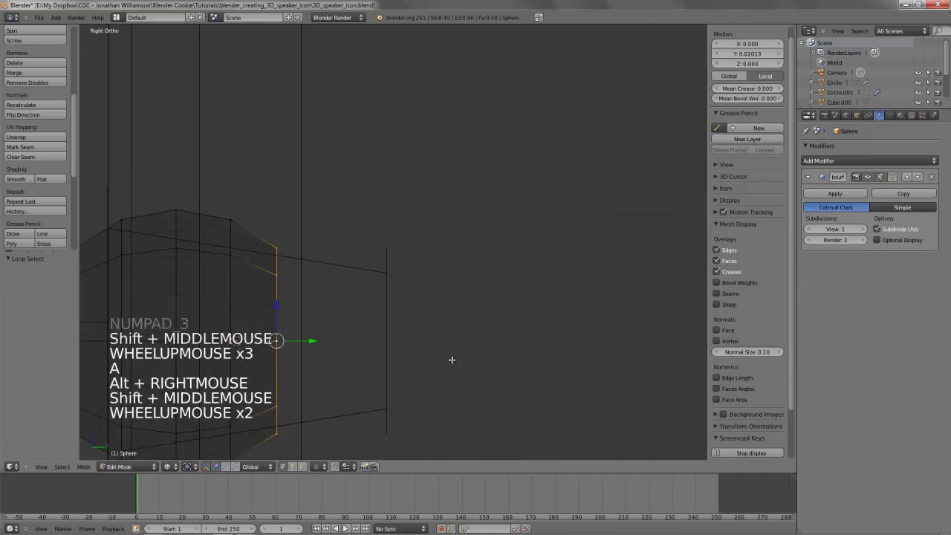
pyautogui.press('e')
pyautogui.press('e')
pyautogui.press('e')
pyautogui.press('s')
pyautogui.press('s')
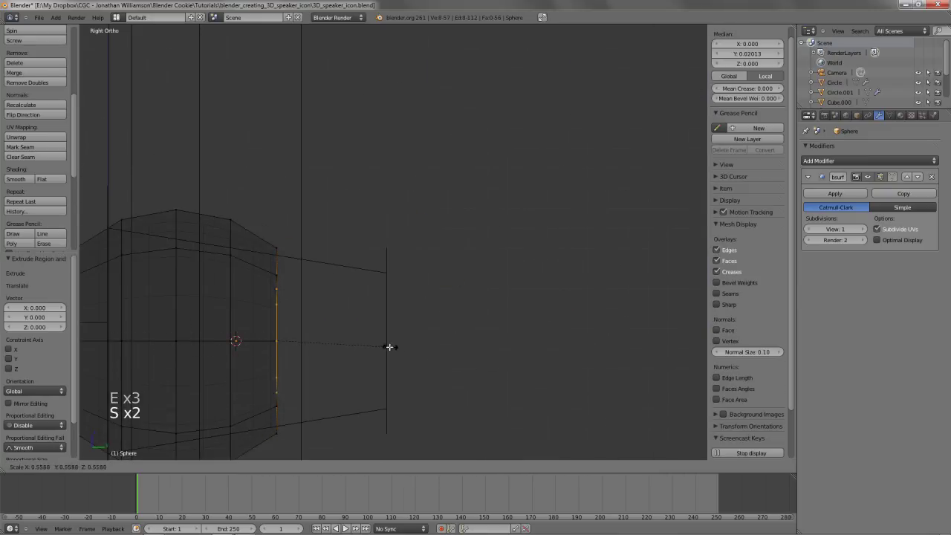
pyautogui.click(389, 347)
pyautogui.keyDown('shift'); pyautogui.moveTo(389, 347); pyautogui.dragTo(538, 291, button='middle'); pyautogui.keyUp('shift')
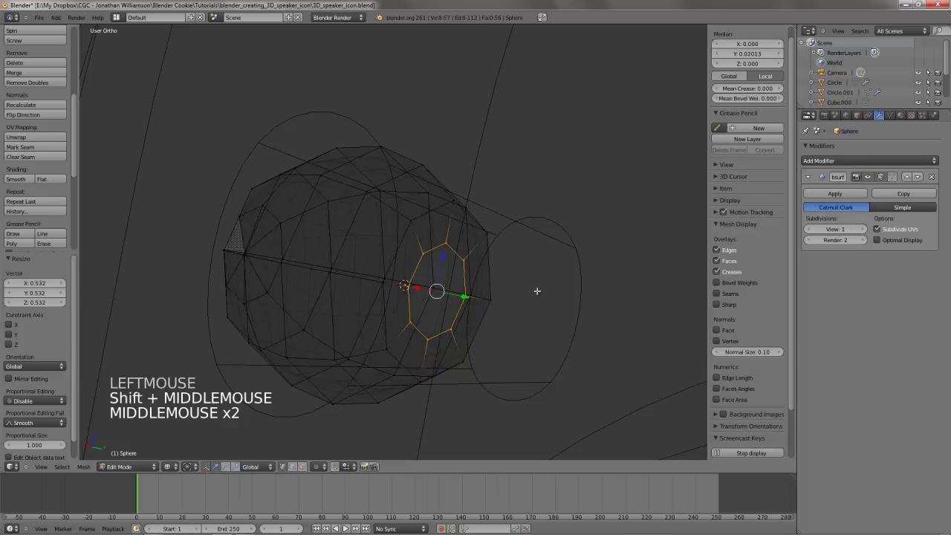
pyautogui.press('x')
pyautogui.click(446, 291)
# Extrude the sphere's open back edge loop in place and merge the new vertices at center to cap the hole
pyautogui.keyDown('alt'); pyautogui.rightClick(435, 211); pyautogui.keyUp('alt')
pyautogui.keyDown('alt'); pyautogui.rightClick(435, 211); pyautogui.keyUp('alt')
pyautogui.press('KP_3')
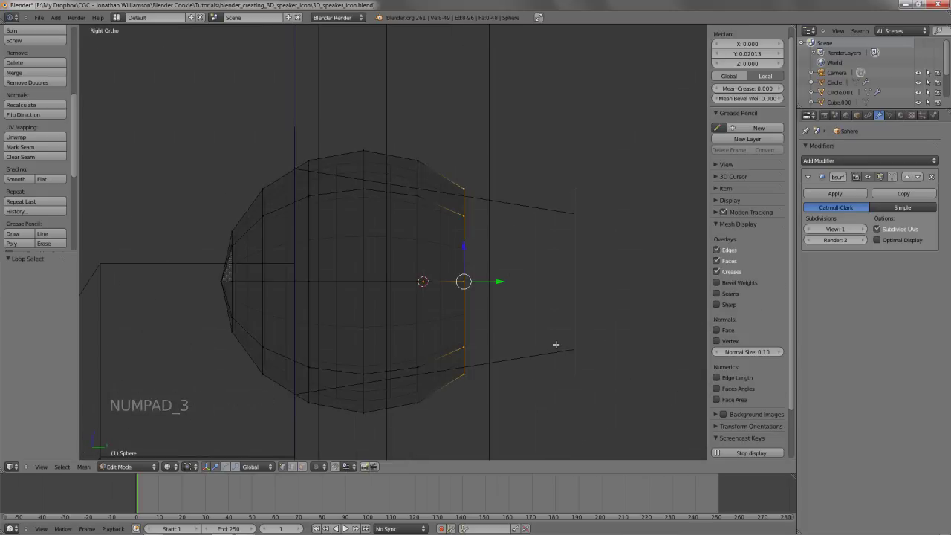
pyautogui.press('e')
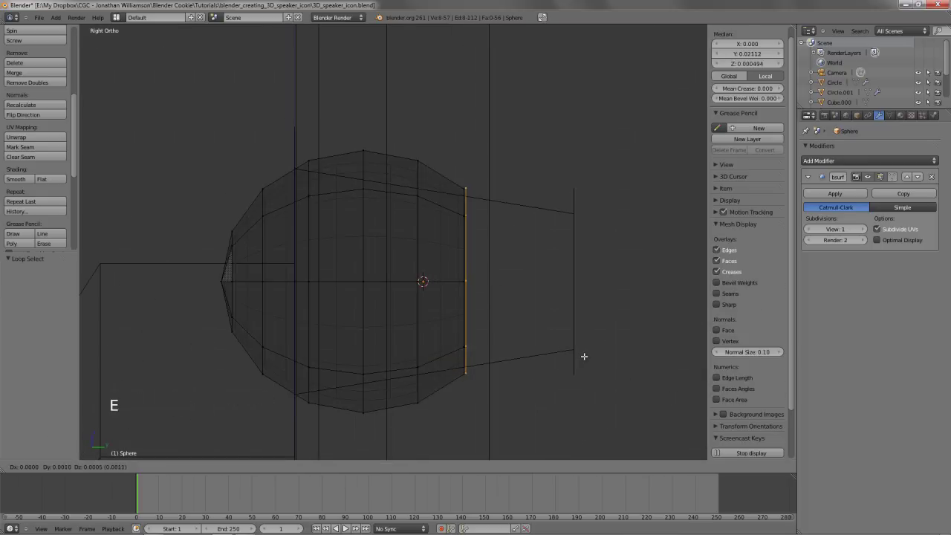
pyautogui.rightClick(585, 354)
pyautogui.press('w')
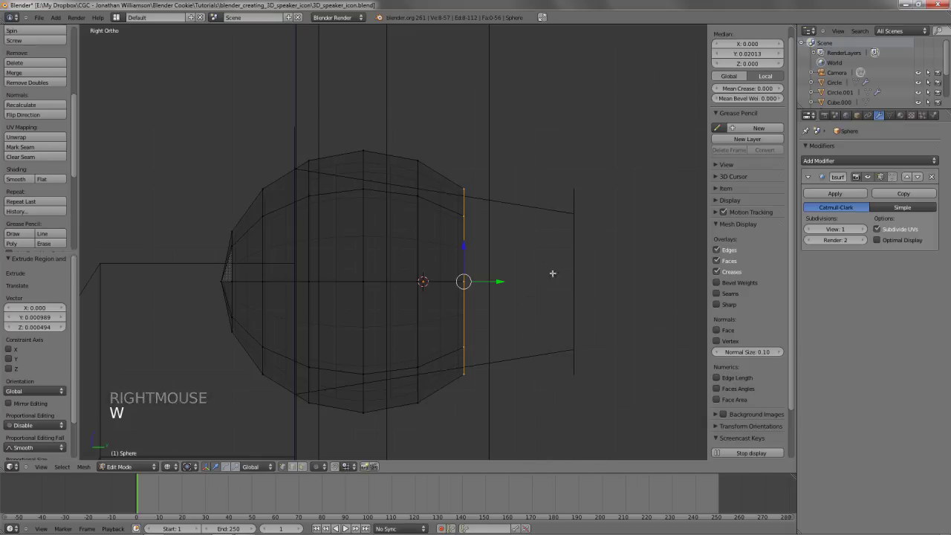
pyautogui.press('w')
pyautogui.click(563, 307)
pyautogui.click(550, 324)
pyautogui.middleClick(537, 262)
pyautogui.moveTo(538, 261); pyautogui.dragTo(521, 290, button='middle')
pyautogui.press('a')
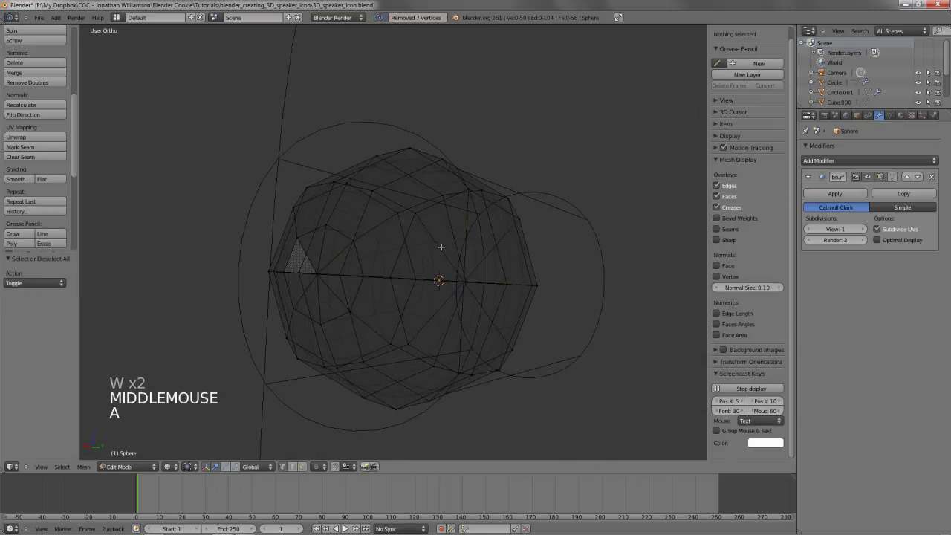
# Split the flat back cap from the sphere and shift it slightly along Y
pyautogui.middleClick(518, 289)
pyautogui.press('KP_3')
pyautogui.press('b')
pyautogui.moveTo(457, 160); pyautogui.dragTo(529, 461)
pyautogui.press('y')
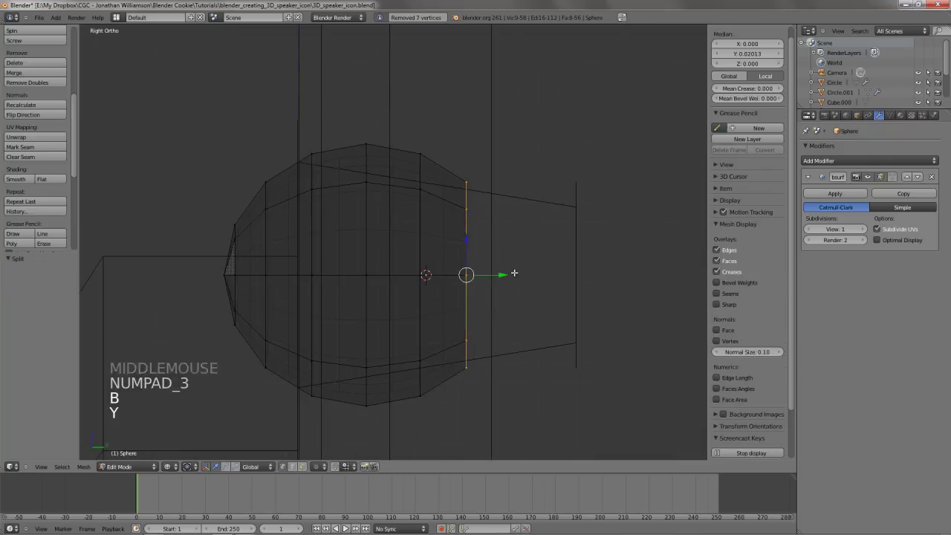
pyautogui.press('g')
pyautogui.press('y')
pyautogui.click(512, 270)
# Recalculate the normals of the separated back cap and deselect it
pyautogui.moveTo(512, 270); pyautogui.dragTo(443, 227, button='middle')
pyautogui.hotkey('ctrl', 'n')
pyautogui.moveTo(516, 290); pyautogui.dragTo(447, 334, button='middle')
pyautogui.press('KP_3')
pyautogui.press('a')
# Add a cube to the sphere object's mesh and scale it down to a small block inside the sphere
pyautogui.hotkey('shift', 'a')
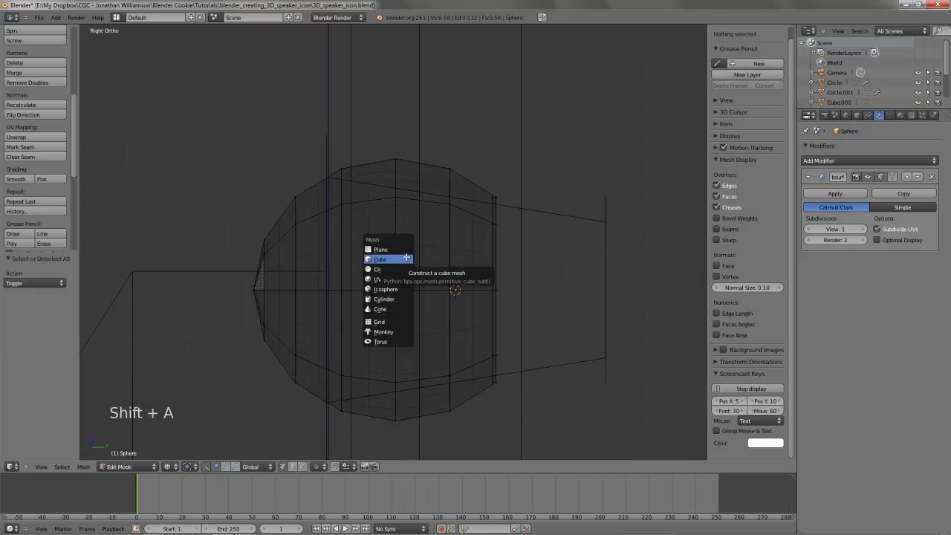
pyautogui.click(404, 259)
pyautogui.press('s')
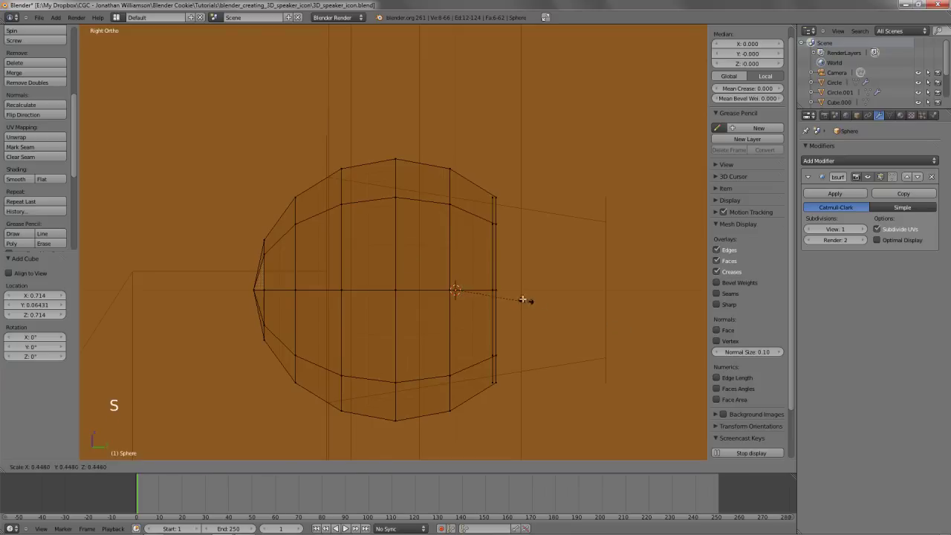
pyautogui.press('s')
pyautogui.press('s')
pyautogui.press('s')
pyautogui.press('s')
pyautogui.click(461, 269)
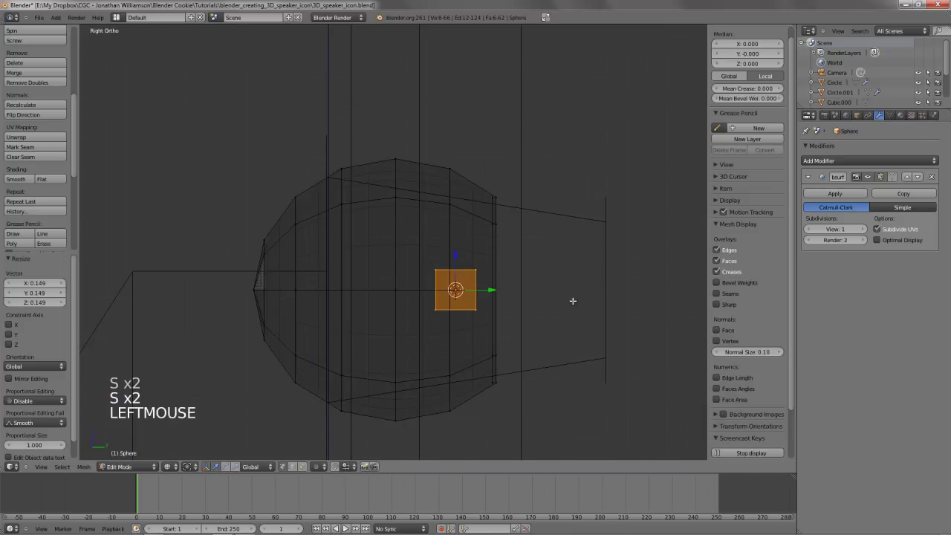
# Move the small cube about -0.04 along Y to the sphere's middle and enlarge it by about 1.17 and 1.11
pyautogui.press('g')
pyautogui.press('s')
pyautogui.press('s')
pyautogui.click(283, 283)
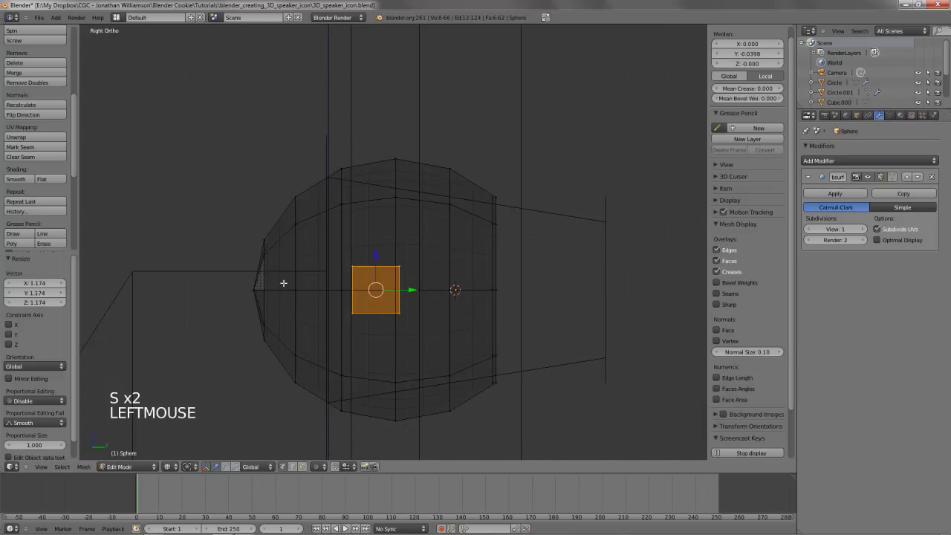
pyautogui.moveTo(283, 283); pyautogui.dragTo(437, 210, button='middle')
pyautogui.press('s')
pyautogui.press('s')
pyautogui.press('s')
pyautogui.click(439, 259)
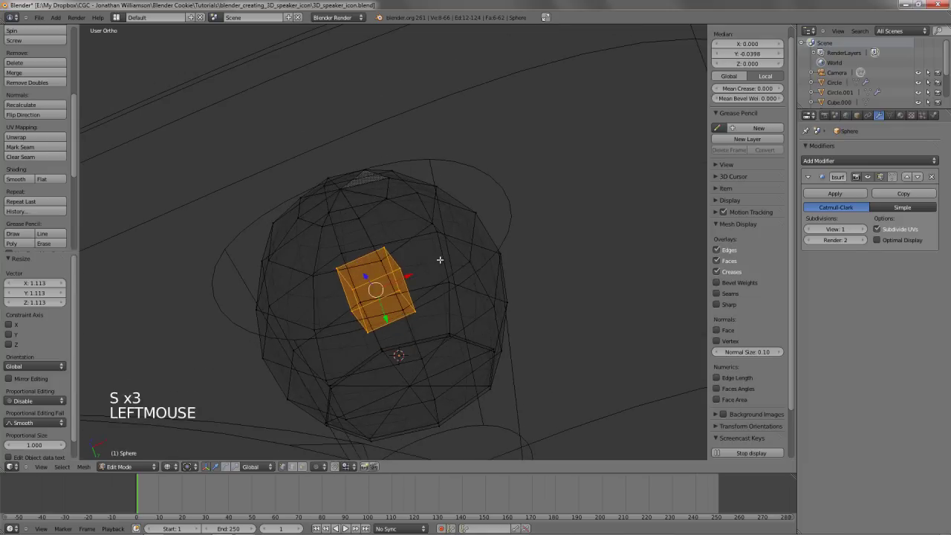
# Stretch the inner cube by about 2.03 along X, scale it once more, and leave Edit Mode
pyautogui.scroll(2, 439, 244)
pyautogui.moveTo(439, 259); pyautogui.dragTo(419, 221, button='middle')
pyautogui.moveTo(318, 276); pyautogui.dragTo(421, 292, button='middle')
pyautogui.rightClick(422, 292)
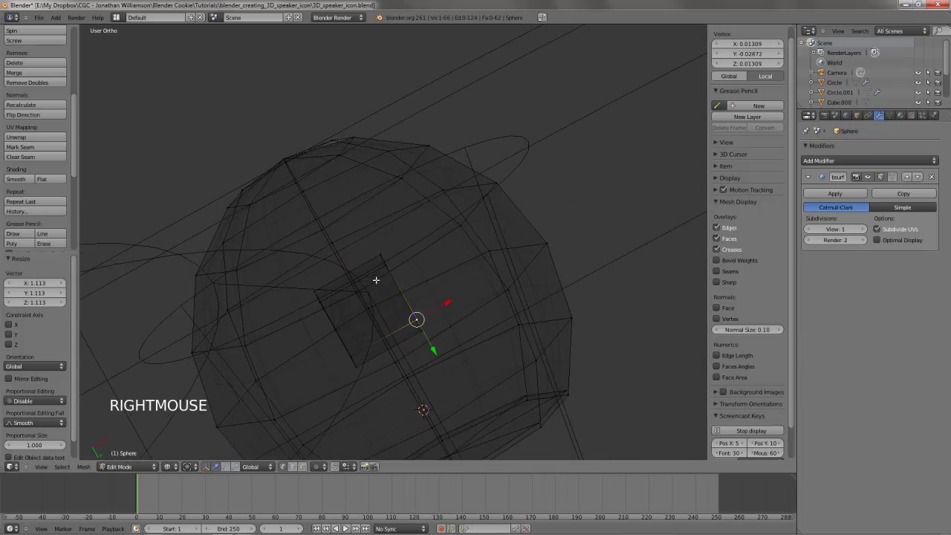
pyautogui.press('a')
pyautogui.press('l')
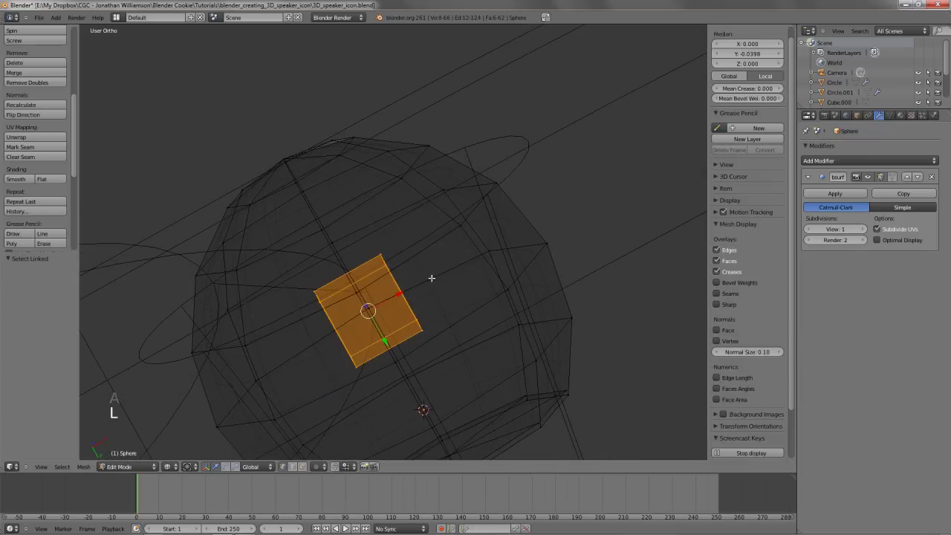
pyautogui.press('s')
pyautogui.click(510, 218)
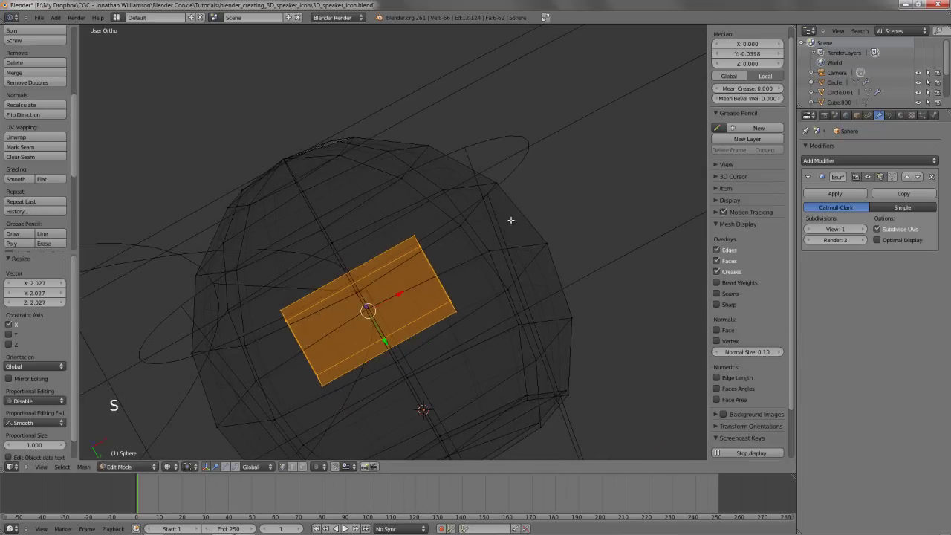
pyautogui.moveTo(510, 218); pyautogui.dragTo(359, 313, button='middle')
pyautogui.press('s')
pyautogui.click(444, 304)
pyautogui.press('Tab')
# Show the whole speaker in the solid front view, deselect everything and save over 3D_speaker_icon.blend
pyautogui.scroll(-4, 444, 304)
pyautogui.scroll(-4, 397, 260)
pyautogui.scroll(-5, 315, 174)
pyautogui.moveTo(315, 174); pyautogui.dragTo(463, 141, button='middle')
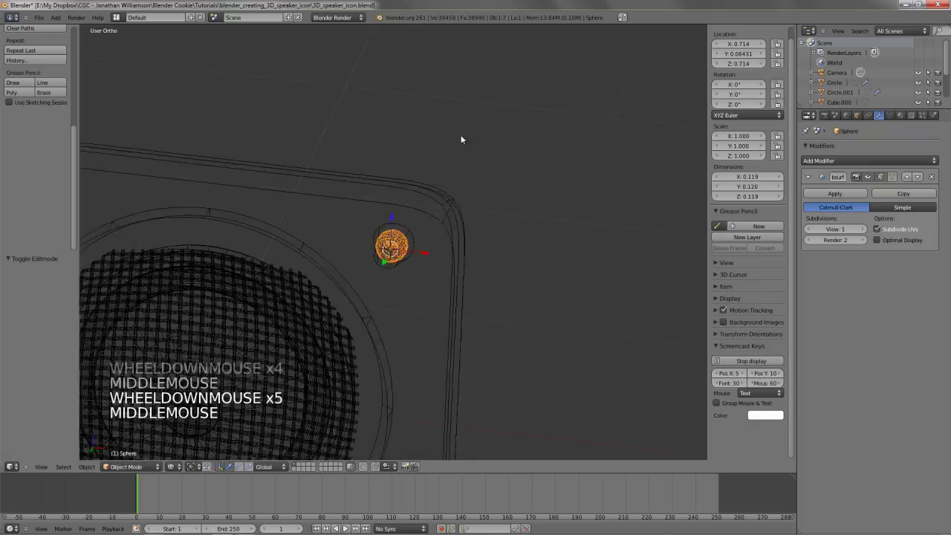
pyautogui.scroll(-1, 434, 175)
pyautogui.press('KP_1')
pyautogui.scroll(-3, 396, 291)
pyautogui.scroll(4, 438, 268)
pyautogui.keyDown('shift'); pyautogui.moveTo(395, 291); pyautogui.dragTo(500, 216, button='middle'); pyautogui.keyUp('shift')
pyautogui.press('z')
pyautogui.press('a')
pyautogui.hotkey('ctrl', 'w')
pyautogui.click(499, 217)
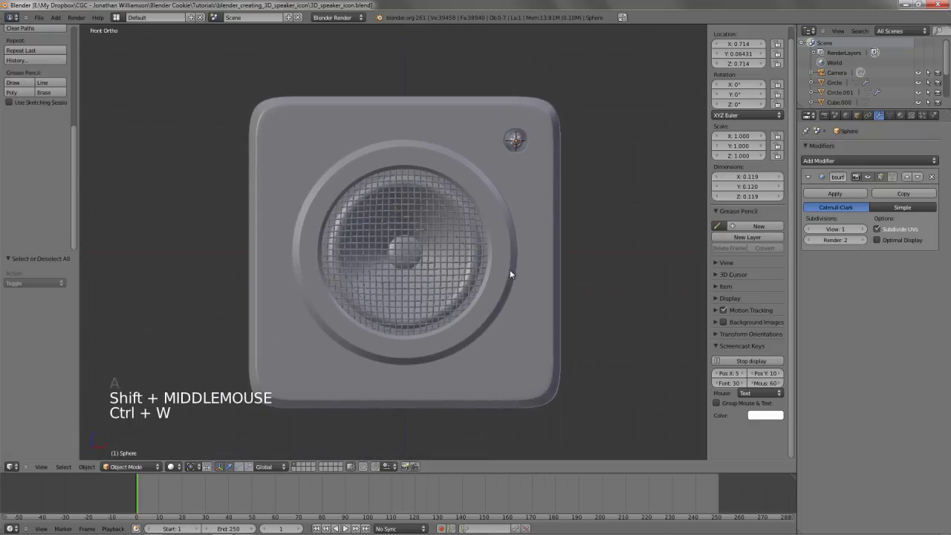
# Add a Subdivision Surface modifier to the speaker's wire grille and deselect it
pyautogui.scroll(5, 510, 273)
pyautogui.scroll(-5, 510, 273)
pyautogui.rightClick(477, 257)
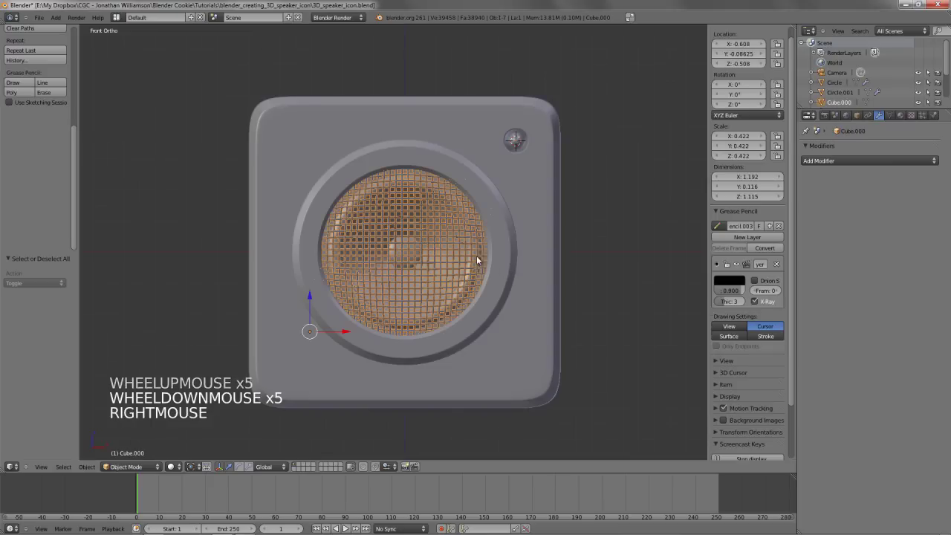
pyautogui.click(832, 160)
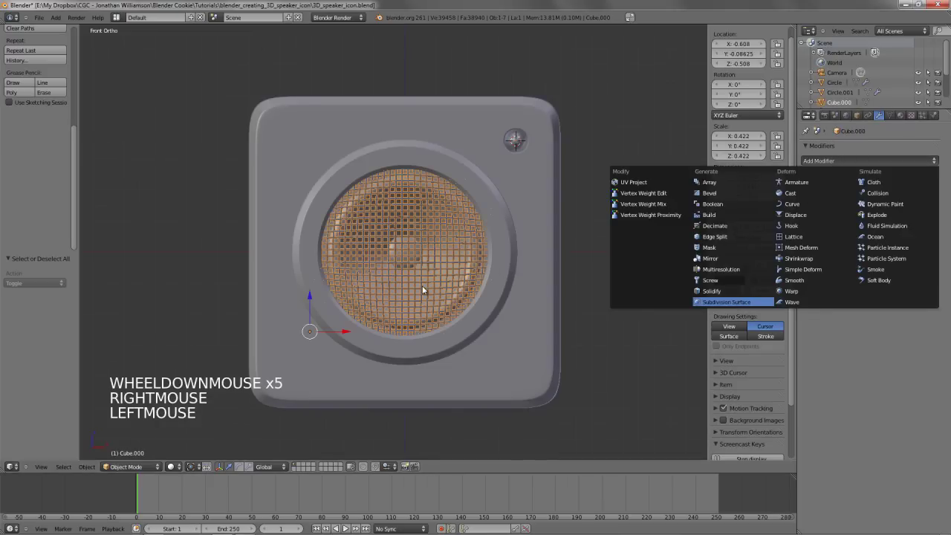
pyautogui.click(725, 302)
pyautogui.scroll(13, 475, 277)
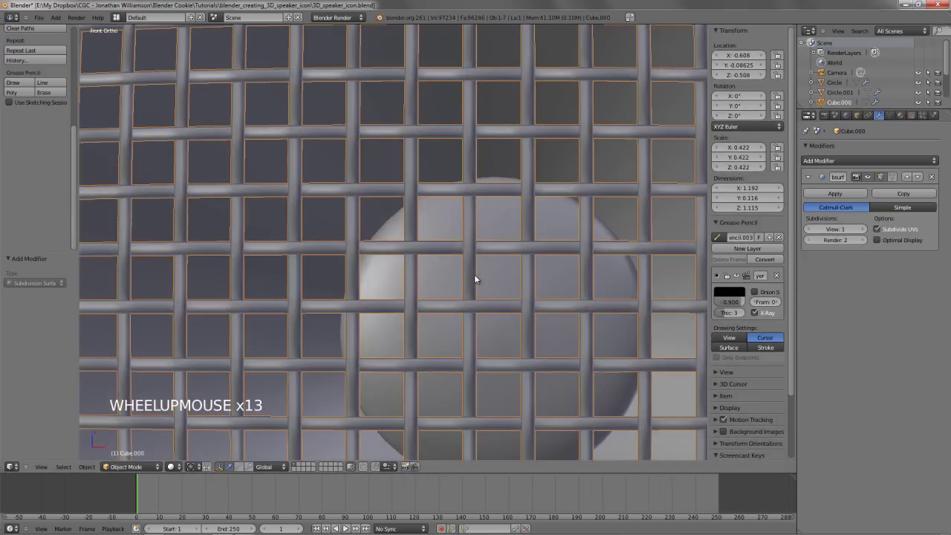
pyautogui.scroll(-3, 570, 230)
pyautogui.press('a')
pyautogui.scroll(-7, 501, 268)
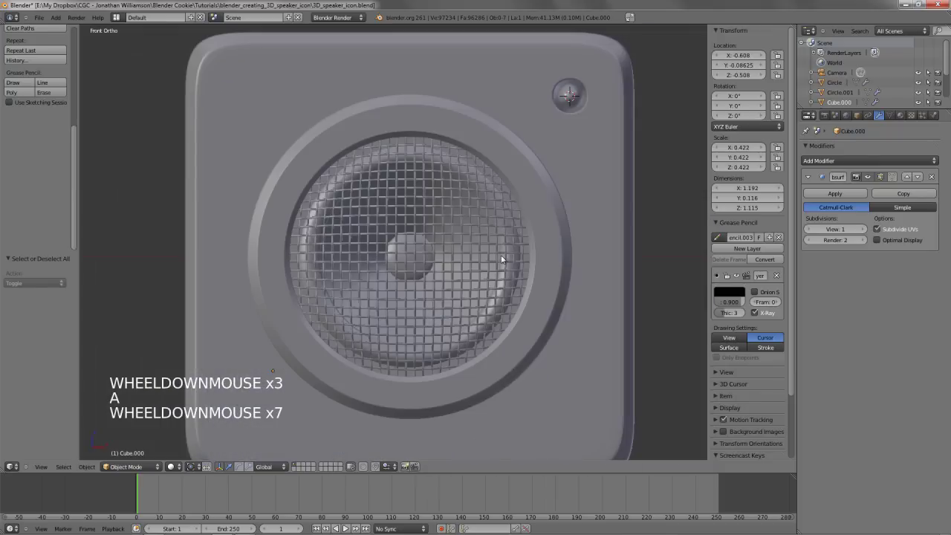
# Examine the smoothed grille wires up close from an angle, ending in the front view with nothing selected
pyautogui.rightClick(428, 351)
pyautogui.scroll(2, 427, 349)
pyautogui.moveTo(433, 318); pyautogui.dragTo(414, 247, button='middle')
pyautogui.scroll(3, 397, 277)
pyautogui.scroll(2, 401, 260)
pyautogui.press('KP_1')
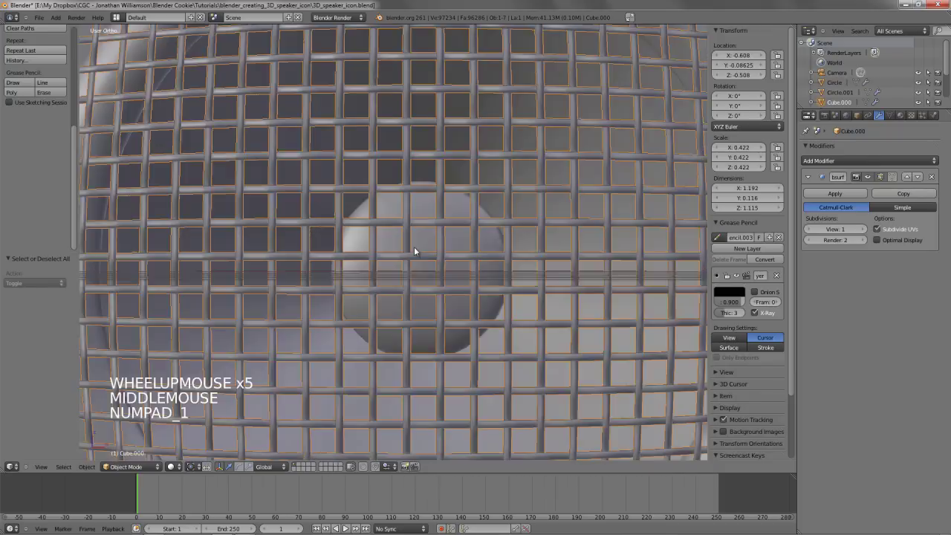
pyautogui.scroll(-4, 446, 264)
pyautogui.press('a')
pyautogui.scroll(-8, 476, 283)
# Add a plane at the scene origin, rotate it 90° about X, and scale it by 10 and by 0.5
pyautogui.hotkey('shift', 'c')
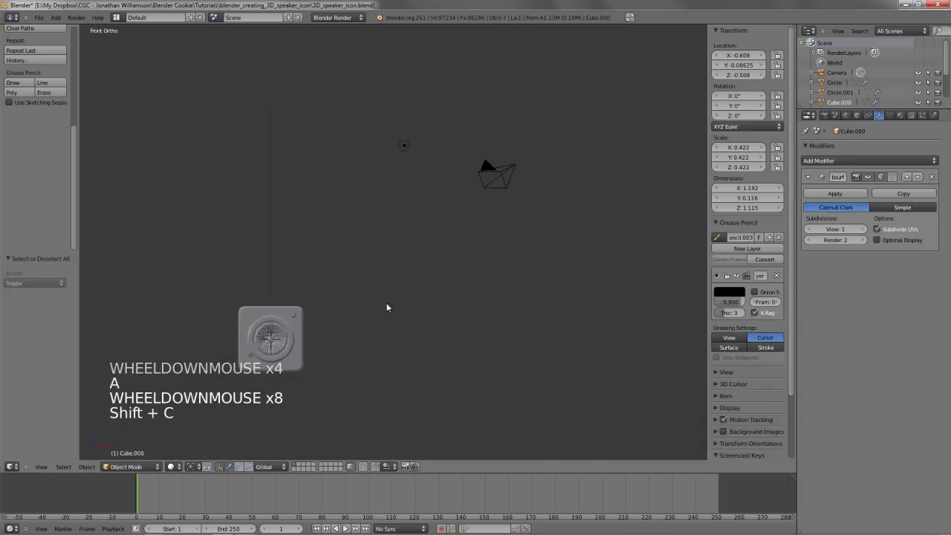
pyautogui.keyDown('shift'); pyautogui.moveTo(414, 244); pyautogui.dragTo(461, 205, button='middle'); pyautogui.keyUp('shift')
pyautogui.hotkey('shift', 'a')
pyautogui.click(481, 202)
pyautogui.write('r')
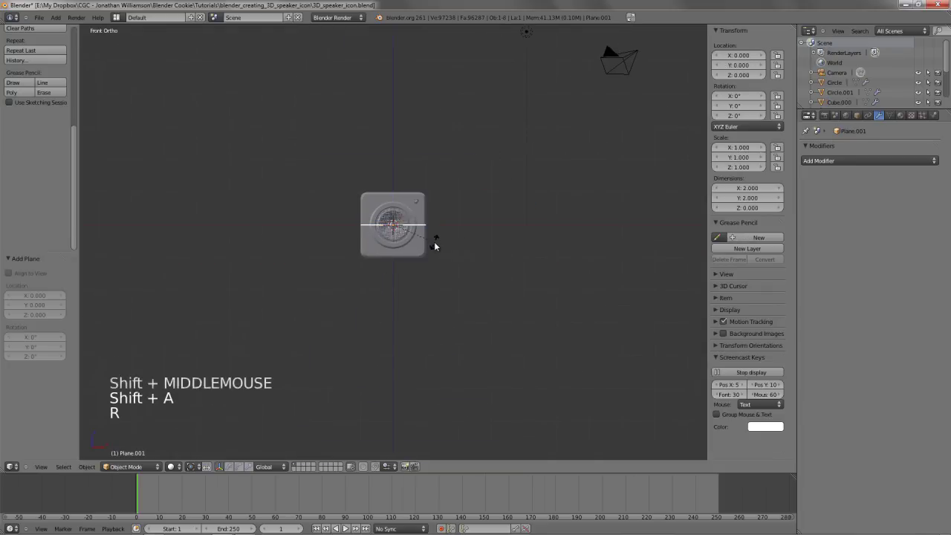
pyautogui.write('s10')
pyautogui.press('Return')
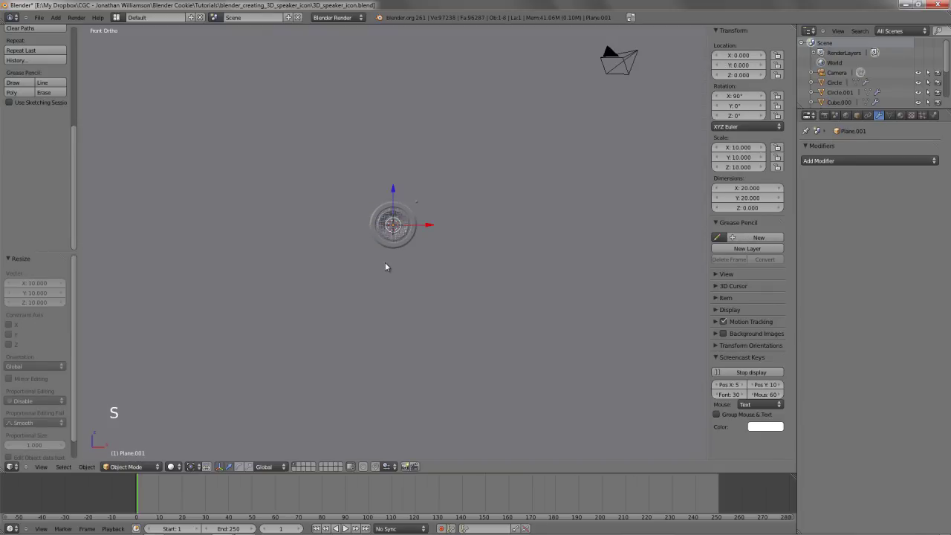
pyautogui.write('s.5')
pyautogui.press('Return')
# Move the upright plane 0.3 along Y so it sits behind the speaker body, and deselect it
pyautogui.scroll(4, 385, 268)
pyautogui.moveTo(384, 269); pyautogui.dragTo(441, 272, button='middle')
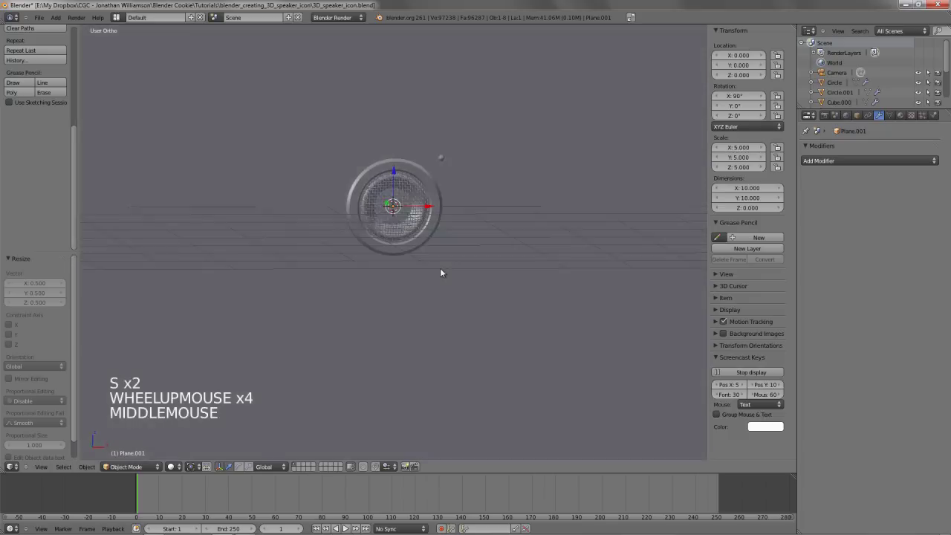
pyautogui.press('KP_3')
pyautogui.press('z')
pyautogui.keyDown('shift'); pyautogui.moveTo(492, 239); pyautogui.dragTo(341, 250, button='middle'); pyautogui.keyUp('shift')
pyautogui.scroll(2, 349, 252)
pyautogui.press('g')
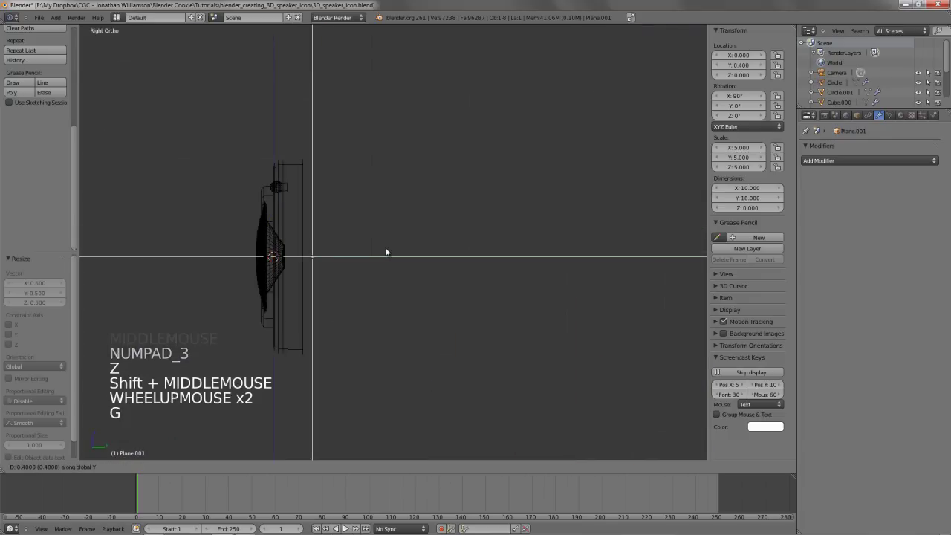
pyautogui.keyDown('ctrl'); pyautogui.click(329, 213); pyautogui.keyUp('ctrl')
pyautogui.press('z')
pyautogui.press('a')
# Clear the camera's rotation and location, show the scene in wireframe, and save over 3D_speaker_icon.blend
pyautogui.moveTo(329, 213); pyautogui.dragTo(492, 312, button='middle')
pyautogui.scroll(-4, 382, 236)
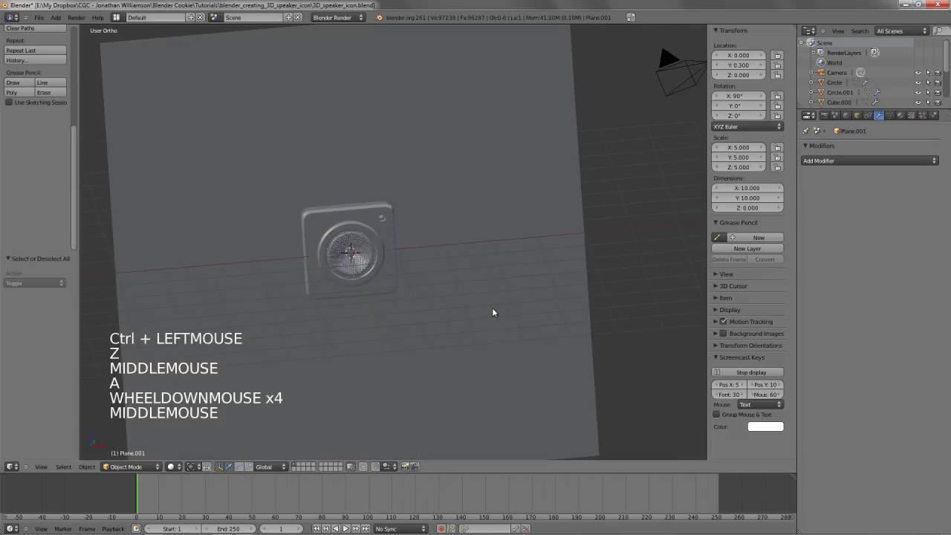
pyautogui.hotkey('ctrl', 'w')
pyautogui.press('KP_1')
pyautogui.scroll(-4, 483, 282)
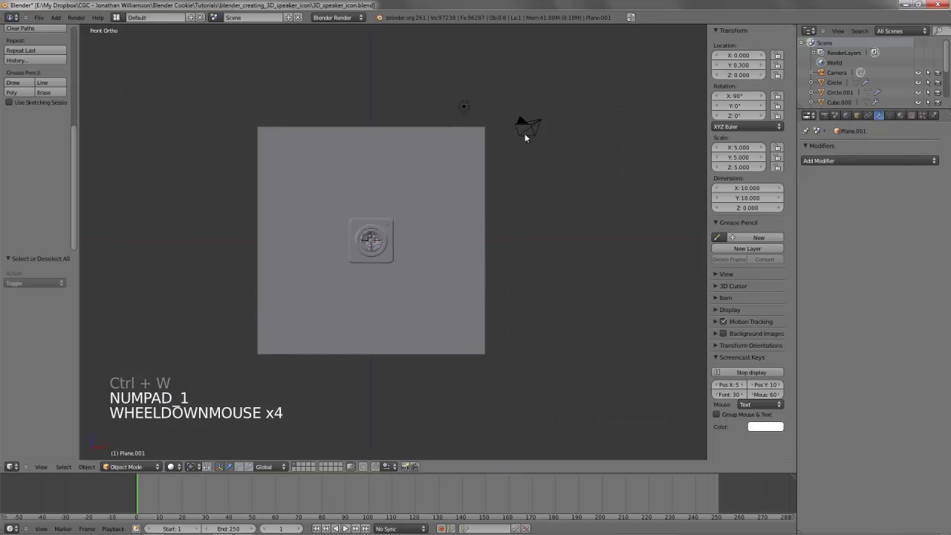
pyautogui.rightClick(525, 133)
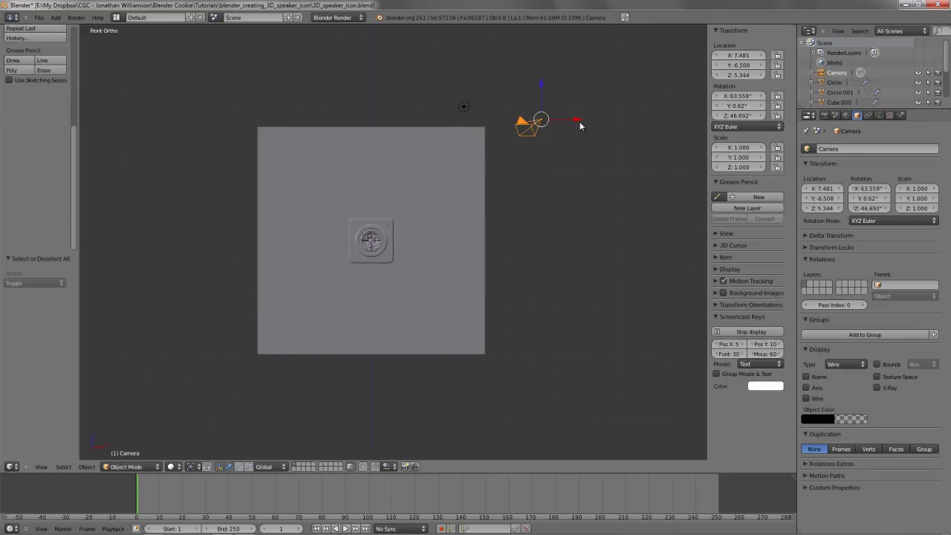
pyautogui.hotkey('alt', 'r')
pyautogui.hotkey('alt', 'g')
pyautogui.press('z')
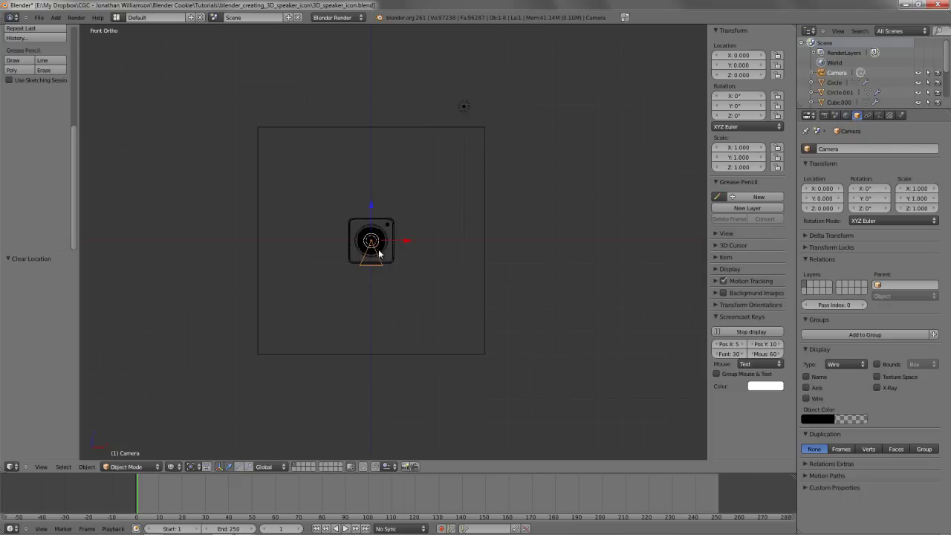
pyautogui.hotkey('ctrl', 'w')
pyautogui.click(378, 240)
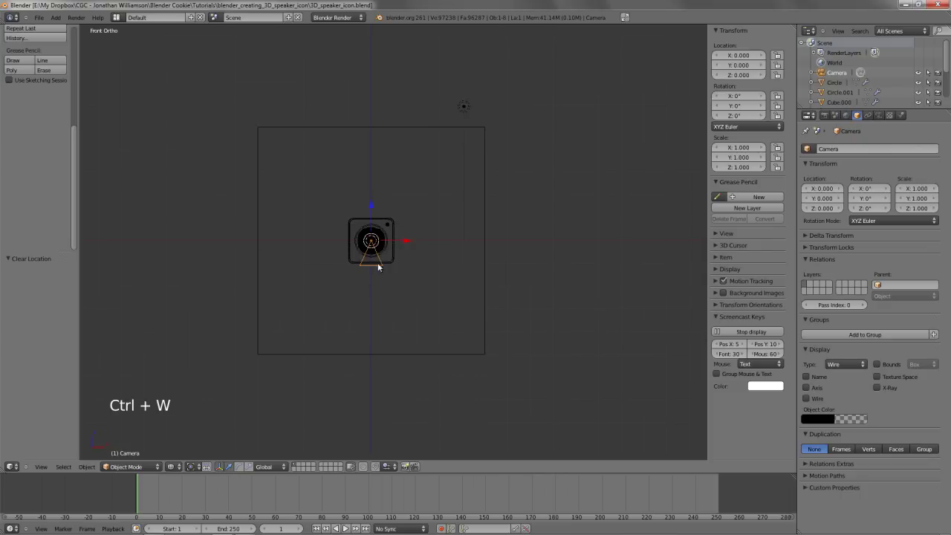
# Rotate the camera 90° about X and move it -3 along Y in front of the speaker
pyautogui.press('KP_3')
pyautogui.press('r')
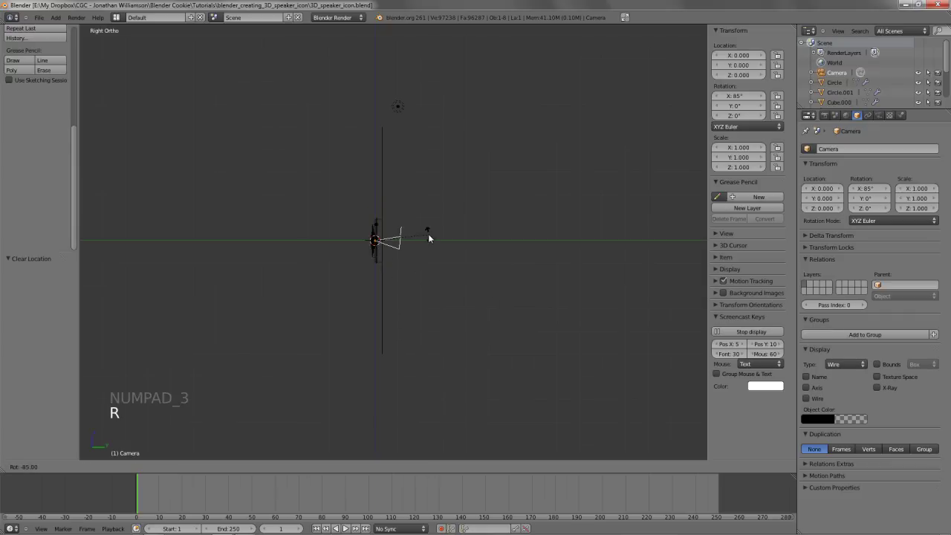
pyautogui.keyDown('ctrl'); pyautogui.click(428, 229); pyautogui.keyUp('ctrl')
pyautogui.press('g')
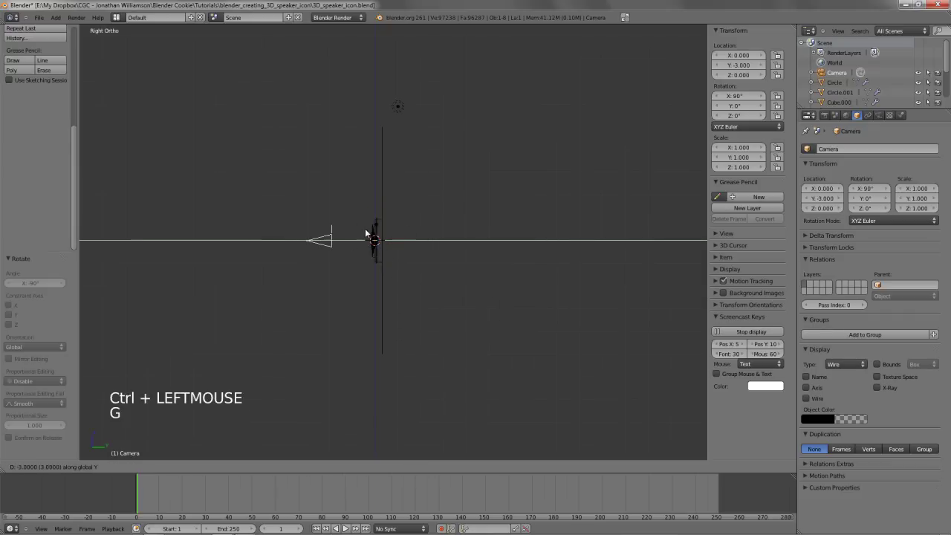
pyautogui.keyDown('ctrl'); pyautogui.click(362, 233); pyautogui.keyUp('ctrl')
# Look through the camera in solid shading and back it away about 1.73 along its local Z axis
pyautogui.scroll(4, 362, 235)
pyautogui.press('KP_0')
pyautogui.press('z')
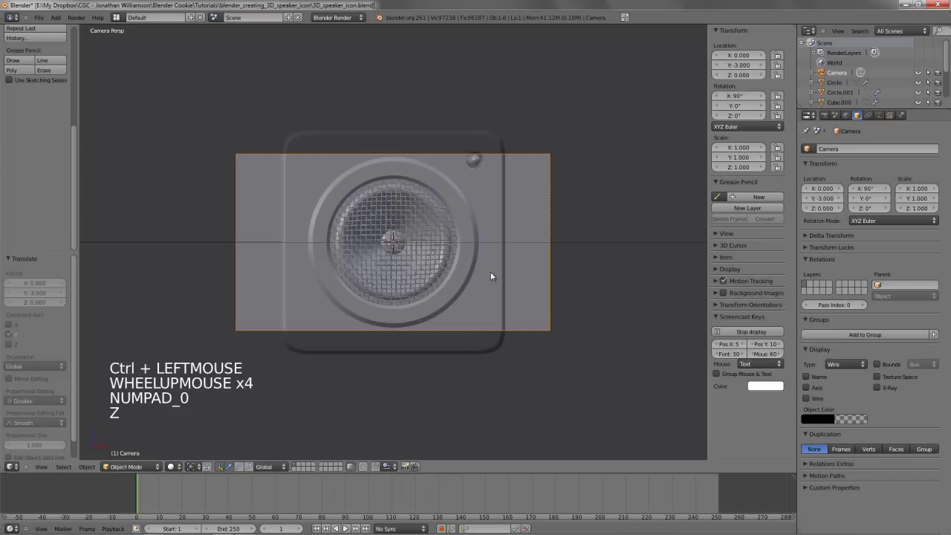
pyautogui.press('g')
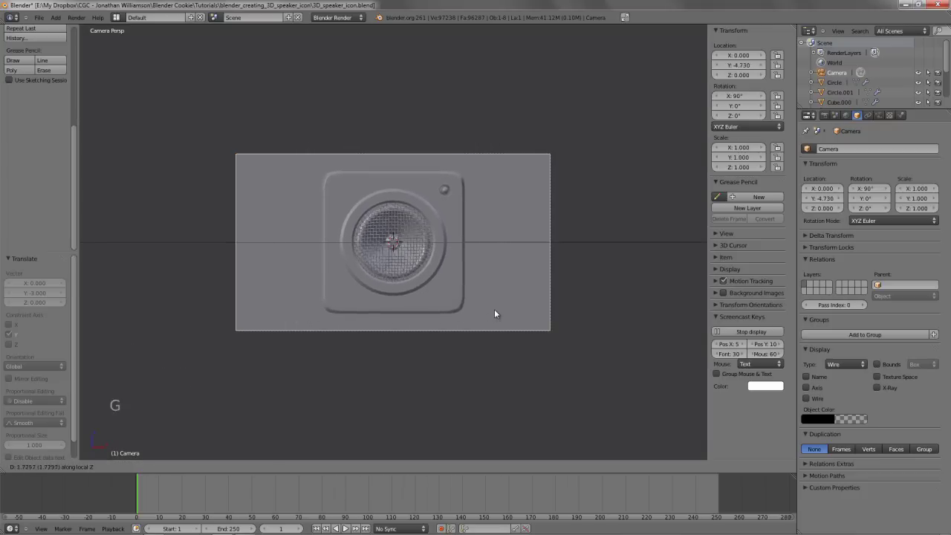
pyautogui.click(495, 309)
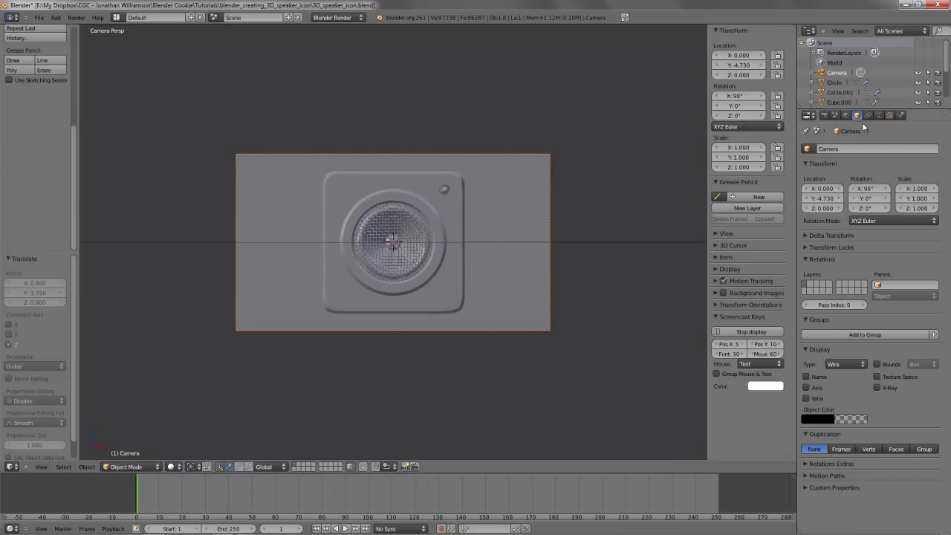
# Set the render resolution to 800 by 800 at 100%
pyautogui.click(825, 116)
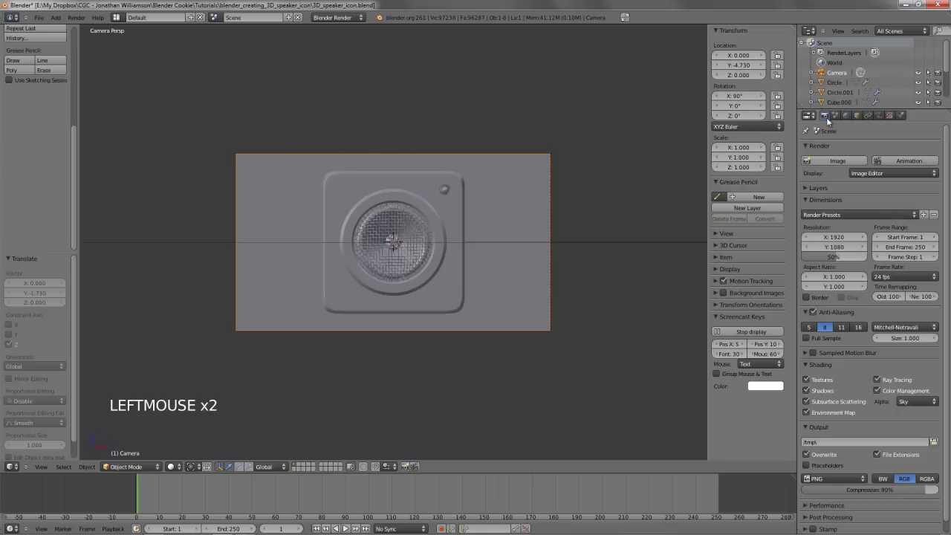
pyautogui.keyDown('ctrl'); pyautogui.click(844, 238); pyautogui.keyUp('ctrl')
pyautogui.write('800')
pyautogui.press('Tab')
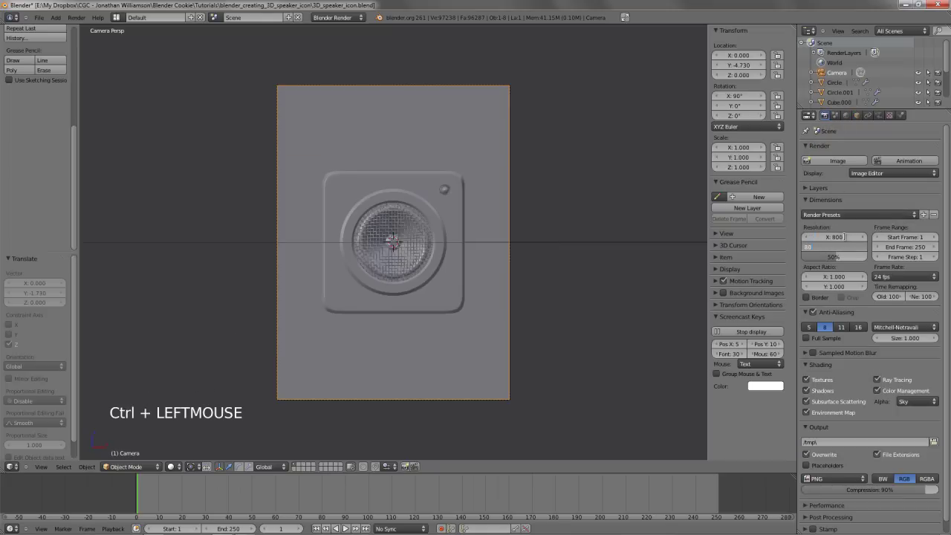
pyautogui.write('800')
pyautogui.press('Tab')
pyautogui.write('100')
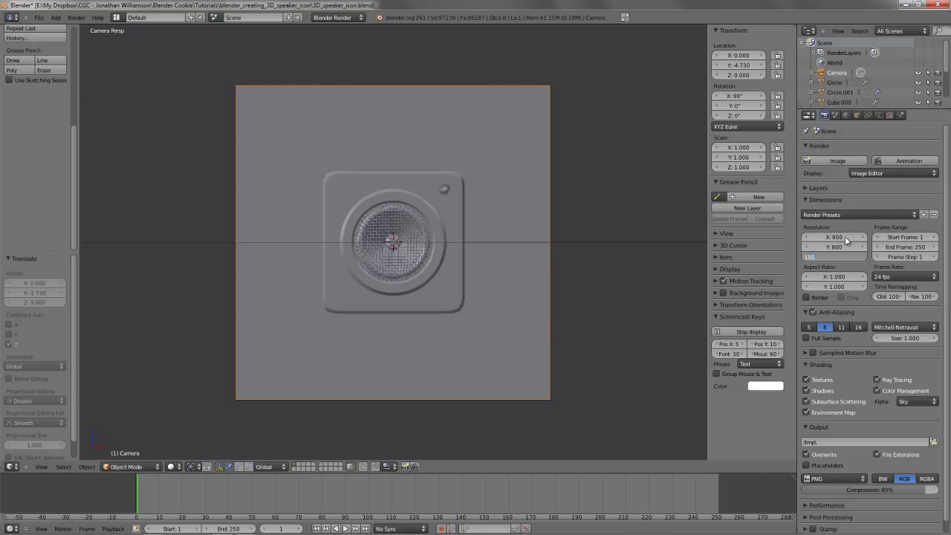
pyautogui.press('Return')
# Move the camera about -1.78 along its local Z toward the speaker, deselect it and save over the file
pyautogui.press('g')
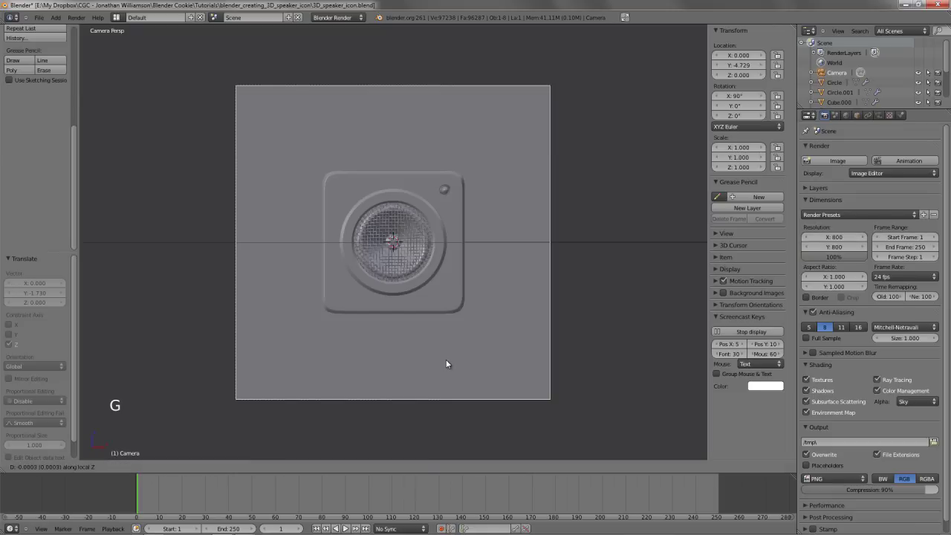
pyautogui.rightClick(447, 362)
pyautogui.press('g')
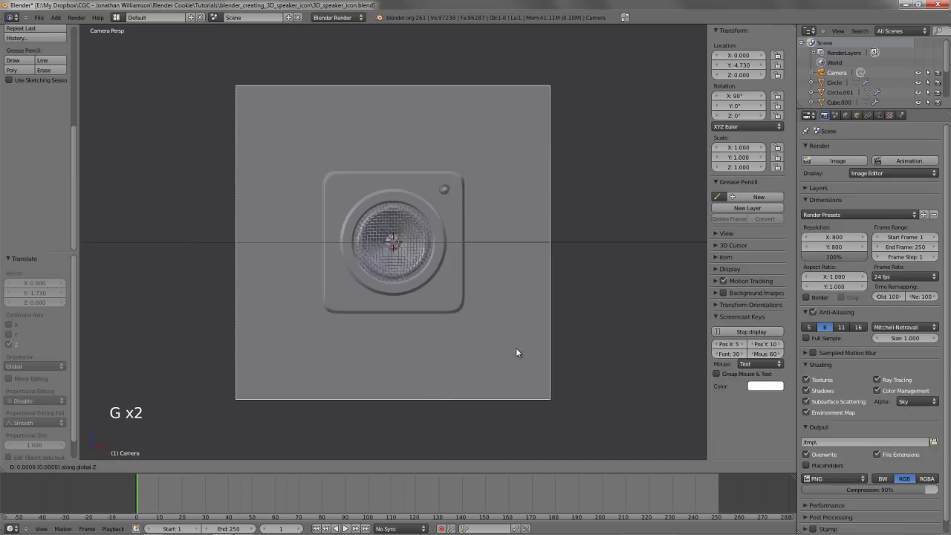
pyautogui.press('z')
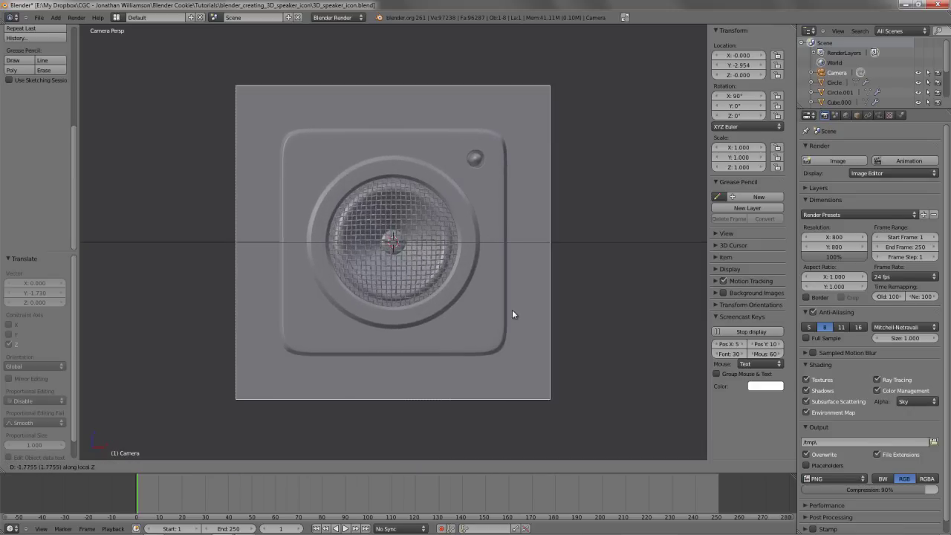
pyautogui.click(512, 309)
pyautogui.scroll(-3, 512, 309)
pyautogui.scroll(4, 503, 296)
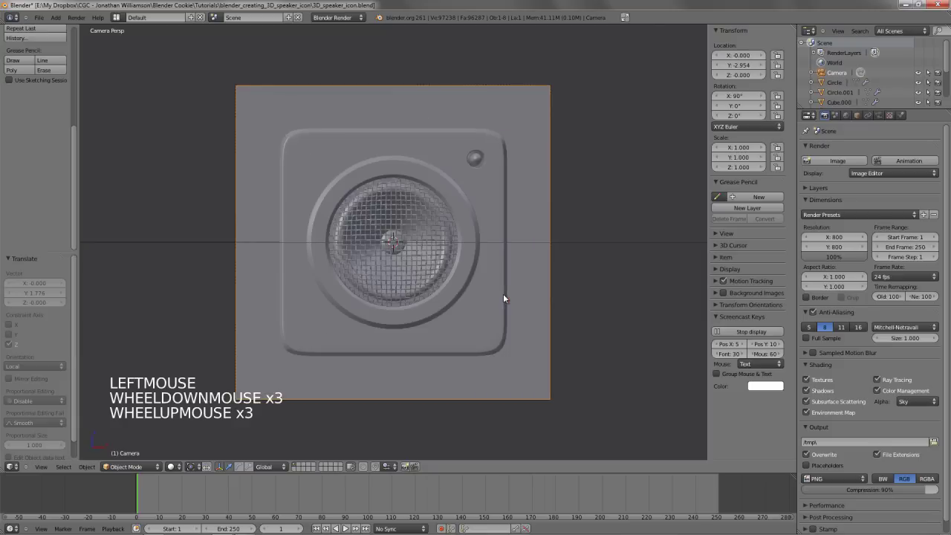
pyautogui.press('a')
pyautogui.hotkey('ctrl', 'w')
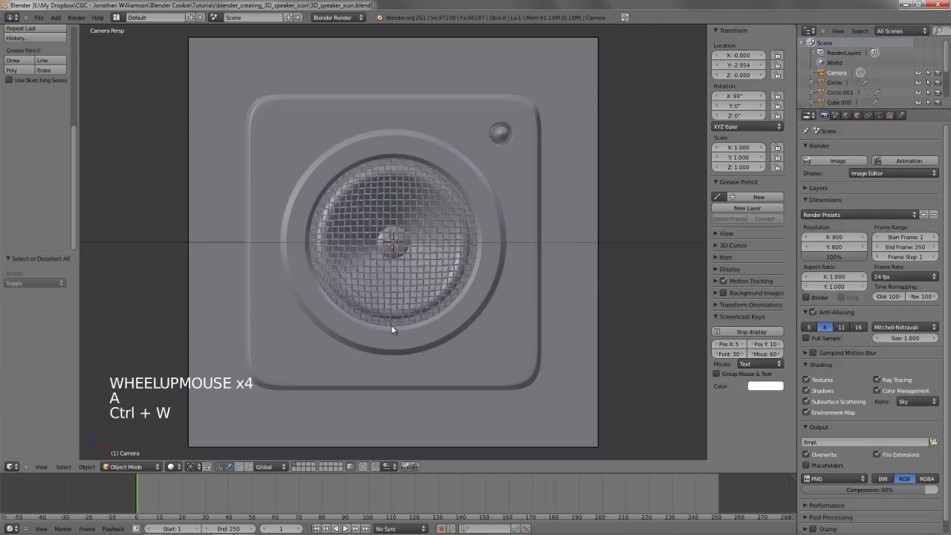
# Switch the render engine to Cycles and preview the camera view in Rendered shading
pyautogui.click(346, 18)
pyautogui.click(335, 71)
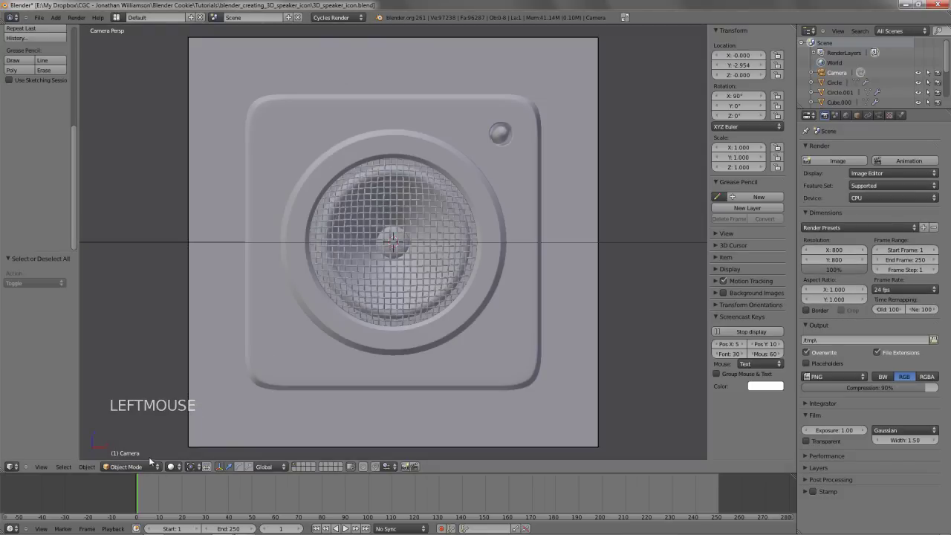
pyautogui.click(172, 467)
pyautogui.click(200, 402)
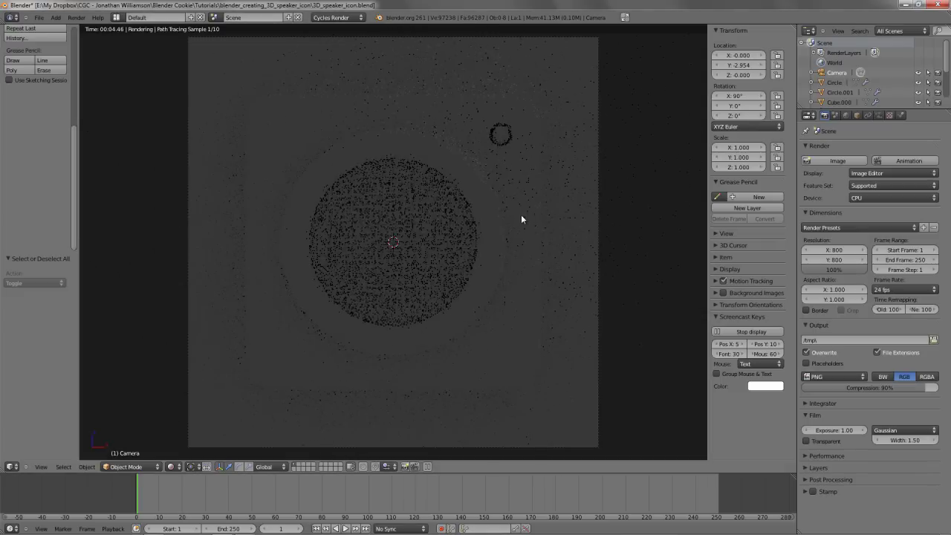
# Leave the rendered preview for a wireframe side view and delete the existing lamp
pyautogui.press('Escape')
pyautogui.press('z')
pyautogui.press('KP_3')
pyautogui.scroll(-6, 512, 223)
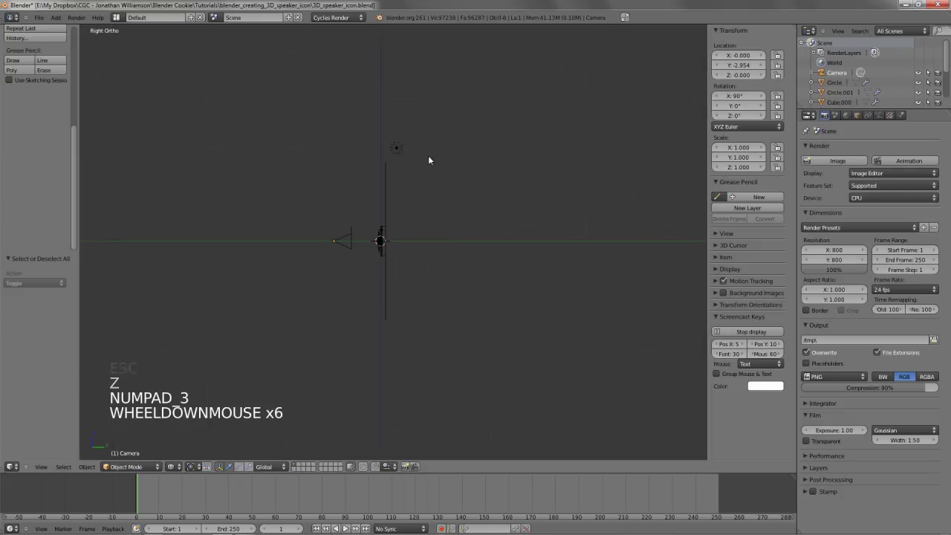
pyautogui.rightClick(396, 147)
pyautogui.press('x')
pyautogui.click(393, 185)
# Add a second plane at the origin and rotate it to about -101° on X in the side view
pyautogui.scroll(3, 403, 223)
pyautogui.keyDown('shift'); pyautogui.moveTo(403, 223); pyautogui.dragTo(446, 245, button='middle'); pyautogui.keyUp('shift')
pyautogui.scroll(1, 464, 260)
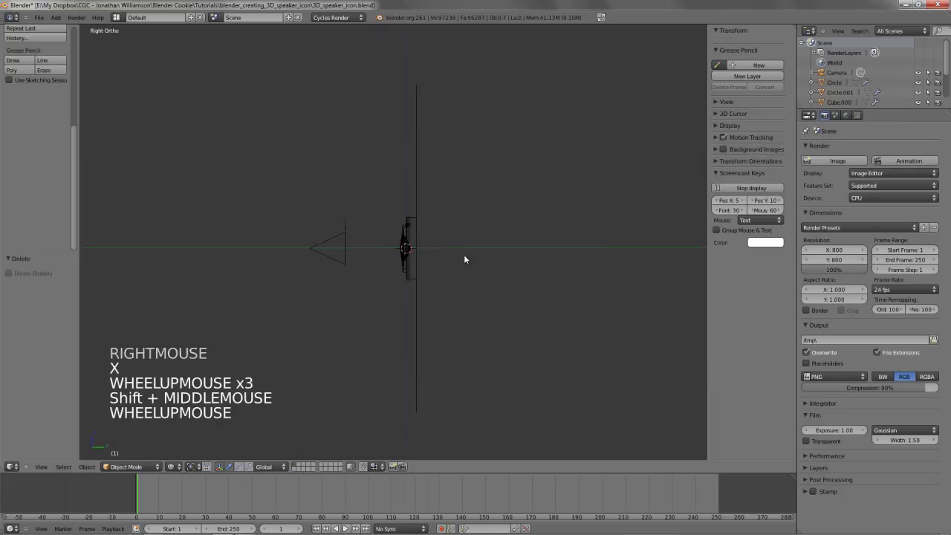
pyautogui.scroll(1, 428, 297)
pyautogui.hotkey('shift', 'a')
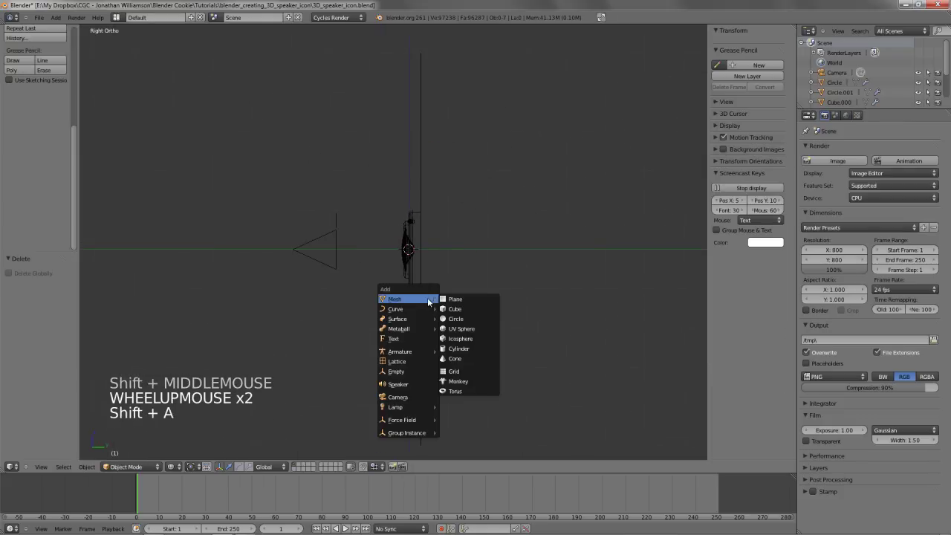
pyautogui.click(464, 299)
pyautogui.press('r')
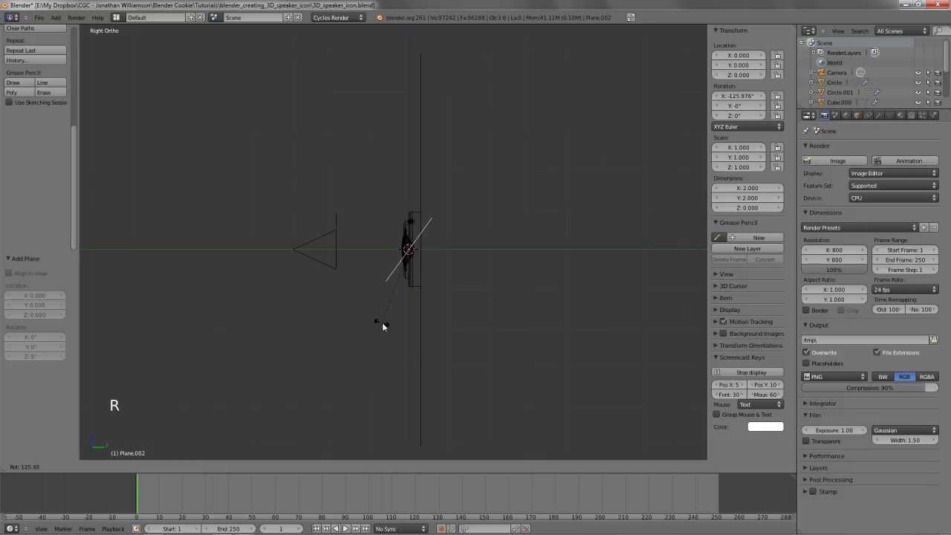
pyautogui.click(415, 324)
# Move the tilted plane behind the camera to about Y -2.888, Z 0.769 and scale it up to about 2.397
pyautogui.press('g')
pyautogui.press('s')
pyautogui.press('s')
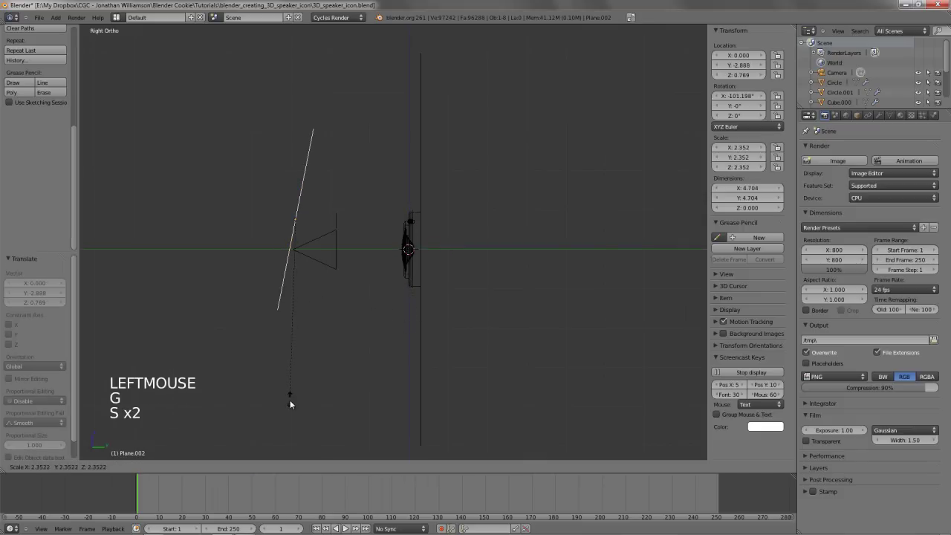
pyautogui.click(293, 402)
pyautogui.moveTo(292, 402); pyautogui.dragTo(526, 270, button='middle')
pyautogui.scroll(3, 520, 272)
pyautogui.press('KP_3')
pyautogui.scroll(-2, 384, 211)
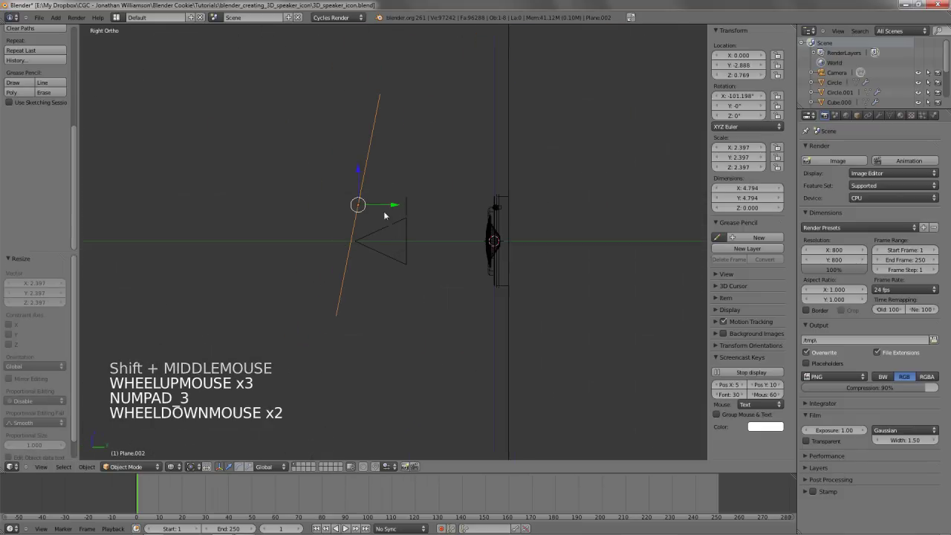
# Sketch three straight grease pencil lines from the plane toward the speaker and delete them again
pyautogui.press('d')
pyautogui.press('d')
pyautogui.press('d')
pyautogui.keyDown('ctrl'); pyautogui.moveTo(360, 203); pyautogui.dragTo(487, 237); pyautogui.keyUp('ctrl')
pyautogui.keyDown('ctrl'); pyautogui.moveTo(382, 147); pyautogui.dragTo(511, 188); pyautogui.keyUp('ctrl')
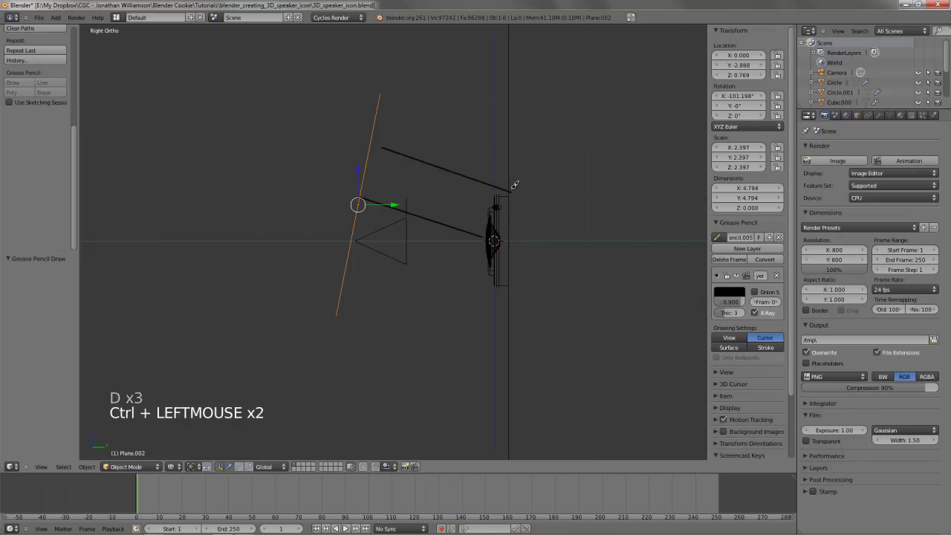
pyautogui.keyDown('ctrl'); pyautogui.moveTo(363, 262); pyautogui.dragTo(521, 303); pyautogui.keyUp('ctrl')
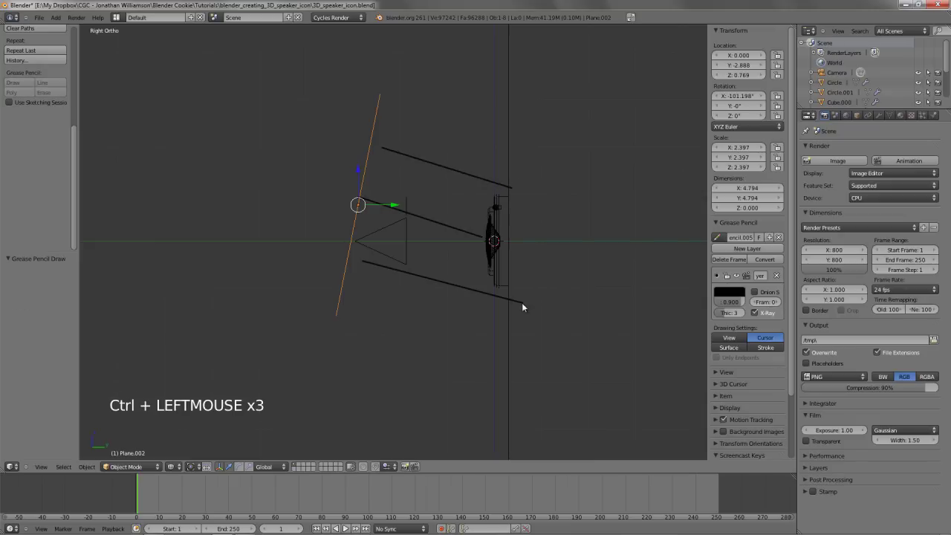
pyautogui.click(745, 259)
pyautogui.press('a')
# Give the plane a new material named key light with an Emission surface of strength 1
pyautogui.click(901, 116)
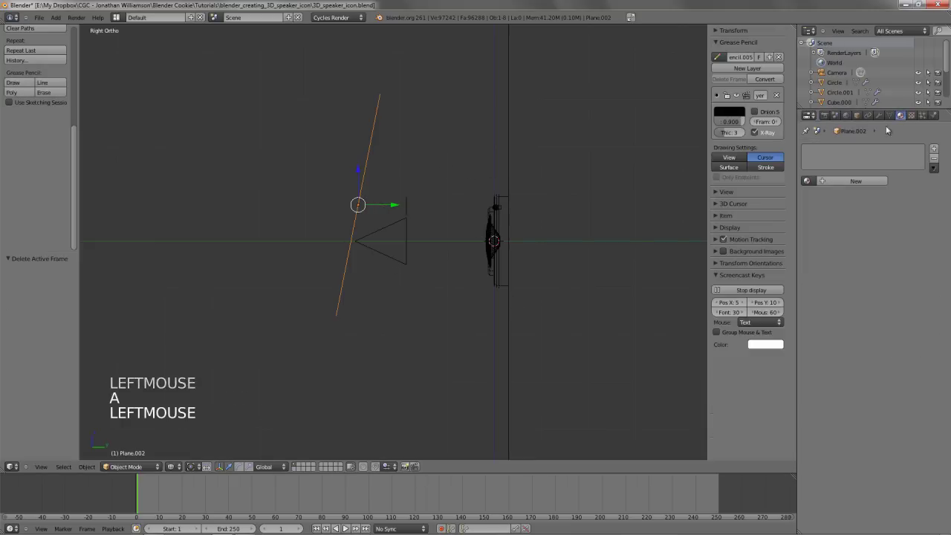
pyautogui.click(844, 182)
pyautogui.doubleClick(838, 182)
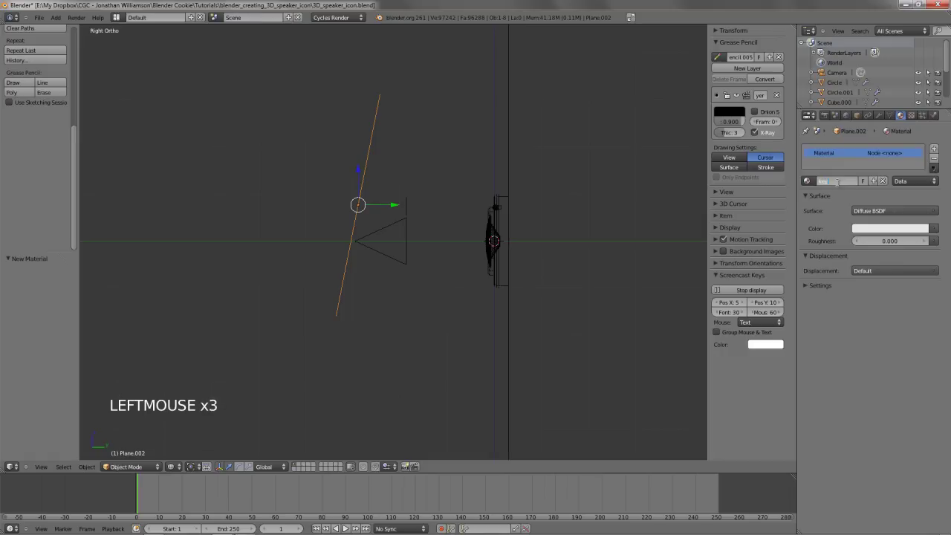
pyautogui.click(857, 211)
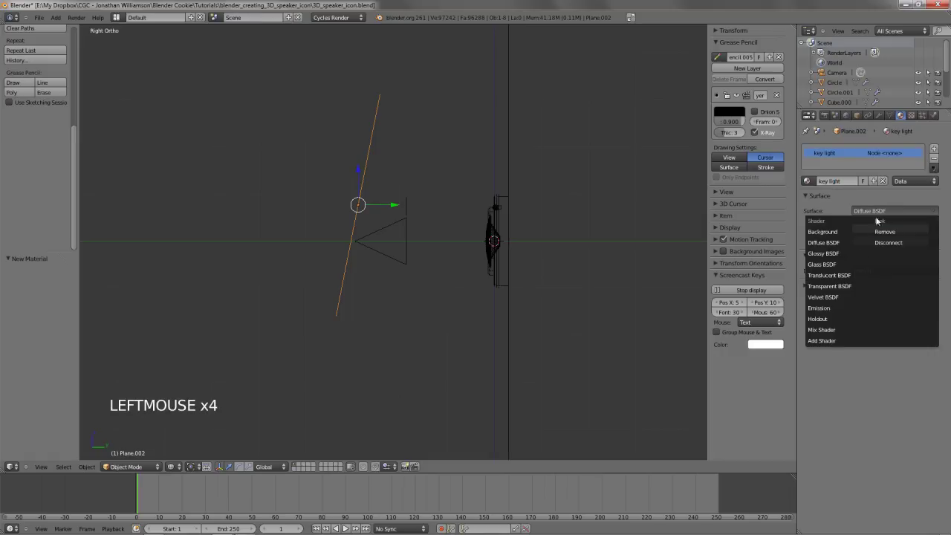
pyautogui.click(835, 312)
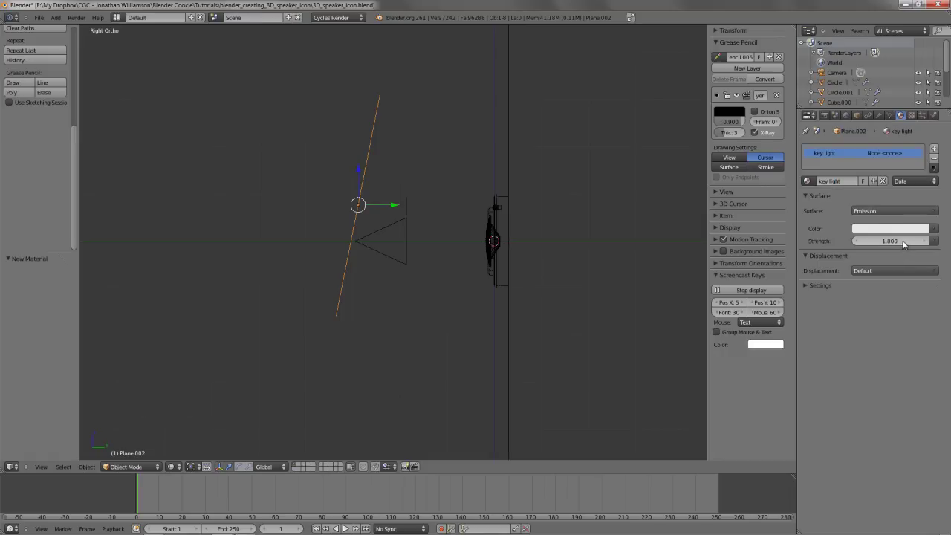
pyautogui.keyDown('ctrl'); pyautogui.click(902, 241); pyautogui.keyUp('ctrl')
# Nudge the key light plane about -0.05 along Y, slightly farther from the speaker
pyautogui.scroll(2, 324, 278)
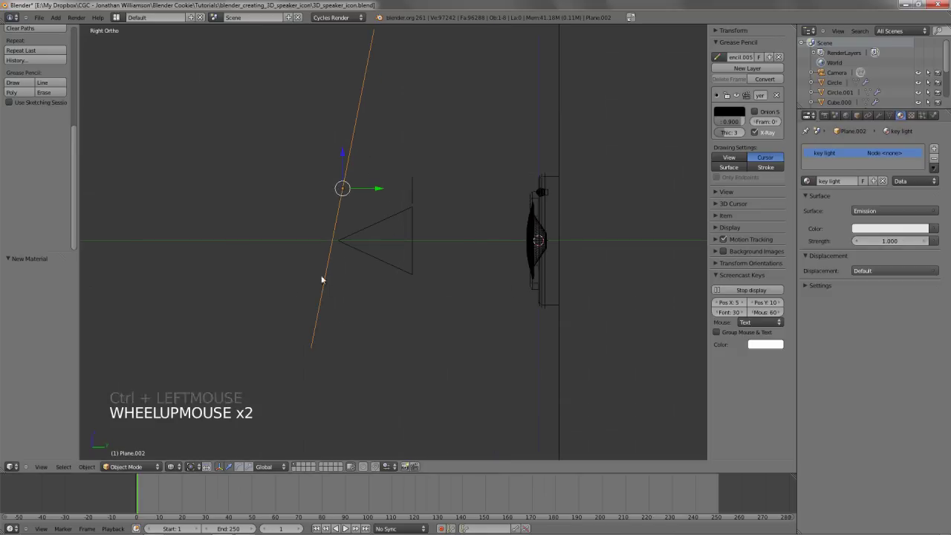
pyautogui.keyDown('shift'); pyautogui.moveTo(516, 215); pyautogui.dragTo(495, 215, button='middle'); pyautogui.keyUp('shift')
pyautogui.press('g')
pyautogui.click(492, 215)
# Preview the camera view in Rendered shading and save over the current file
pyautogui.press('KP_0')
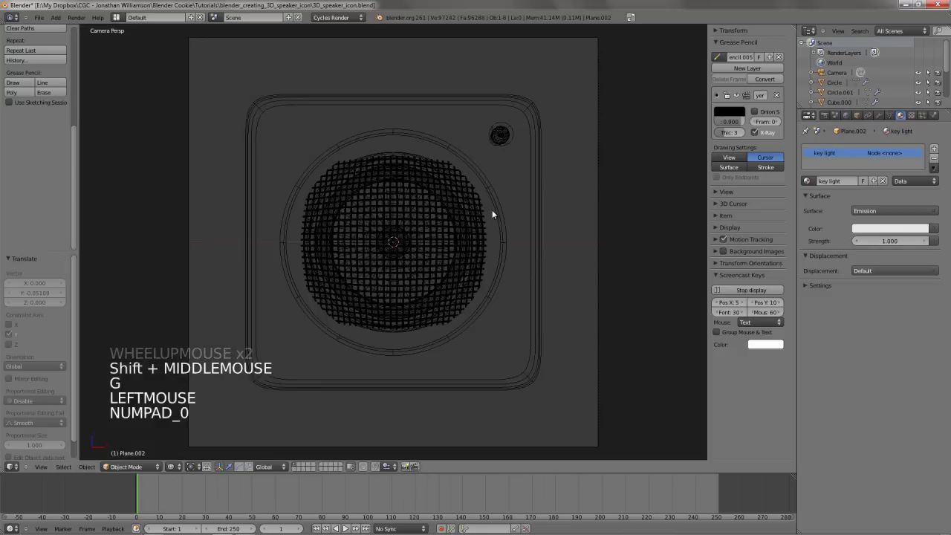
pyautogui.press('z')
pyautogui.click(170, 467)
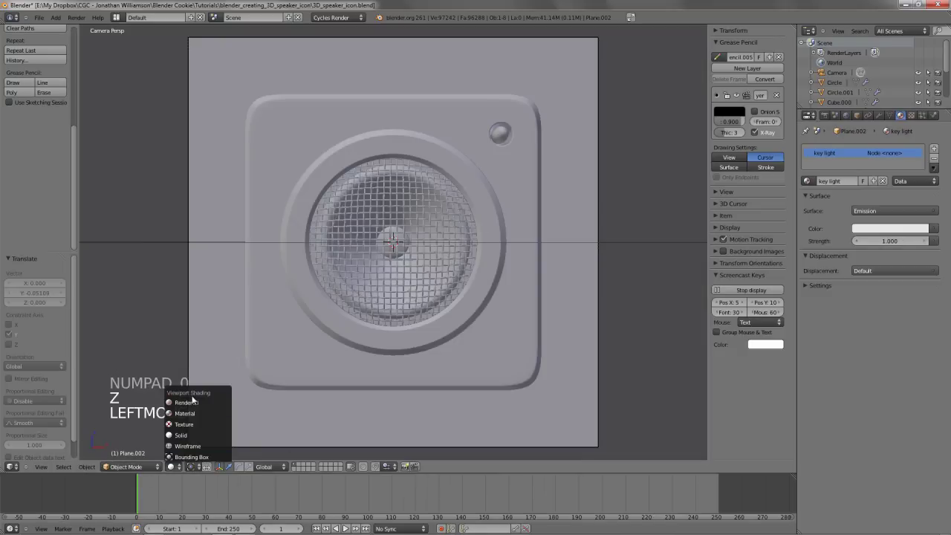
pyautogui.press('Return')
pyautogui.hotkey('ctrl', 'w')
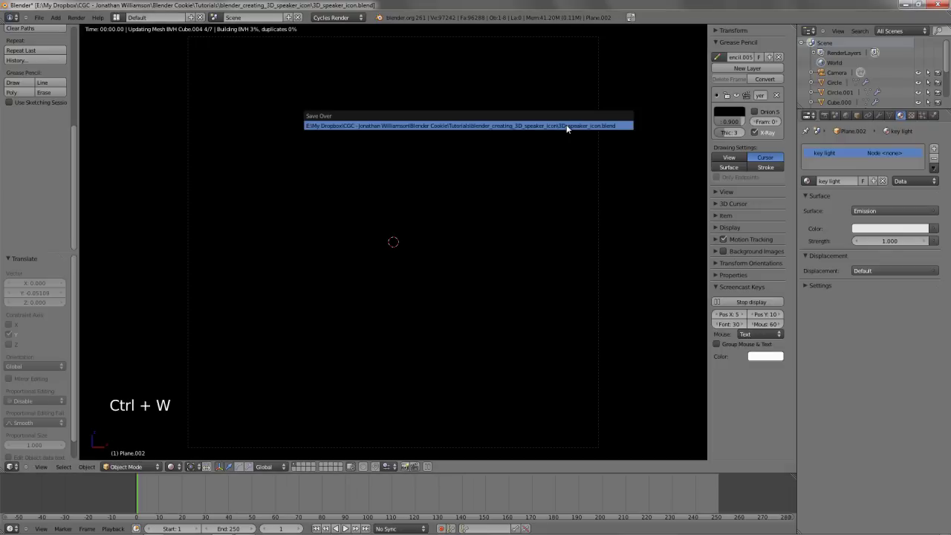
pyautogui.click(567, 127)
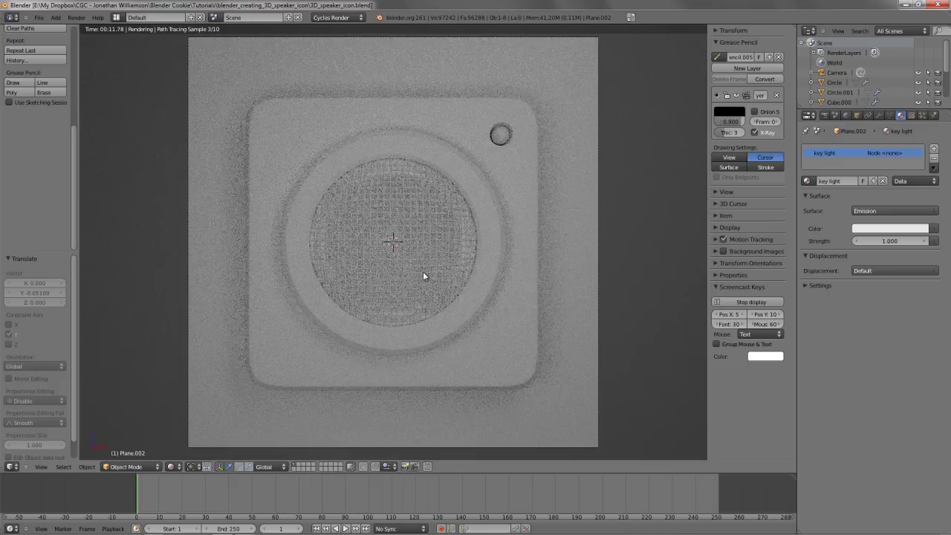
pyautogui.hotkey('ctrl', 'o')
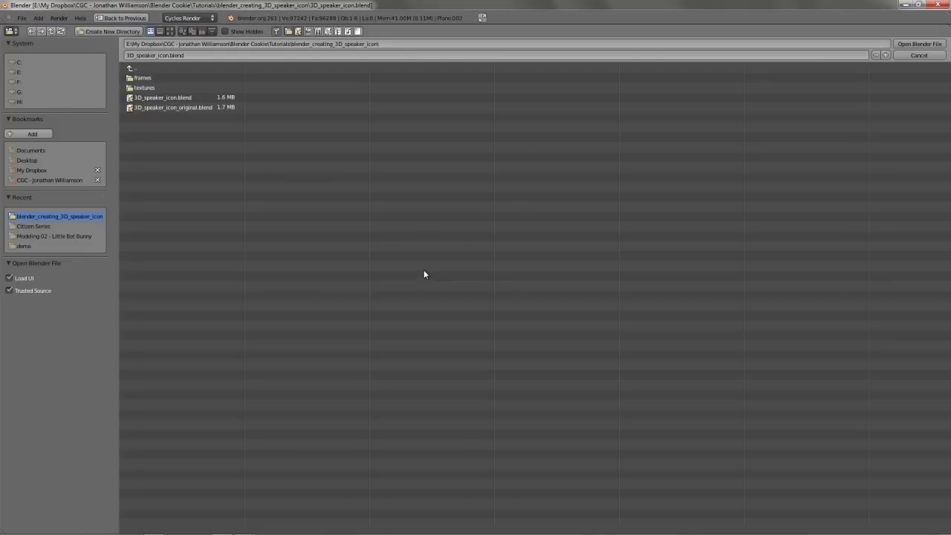
pyautogui.press('Escape')
# Duplicate the key light plane with an offset of about Y 1.195, Z 2.459 and rotate the copy about 51° in the side view
pyautogui.scroll(-3, 436, 245)
pyautogui.hotkey('shift', 'd')
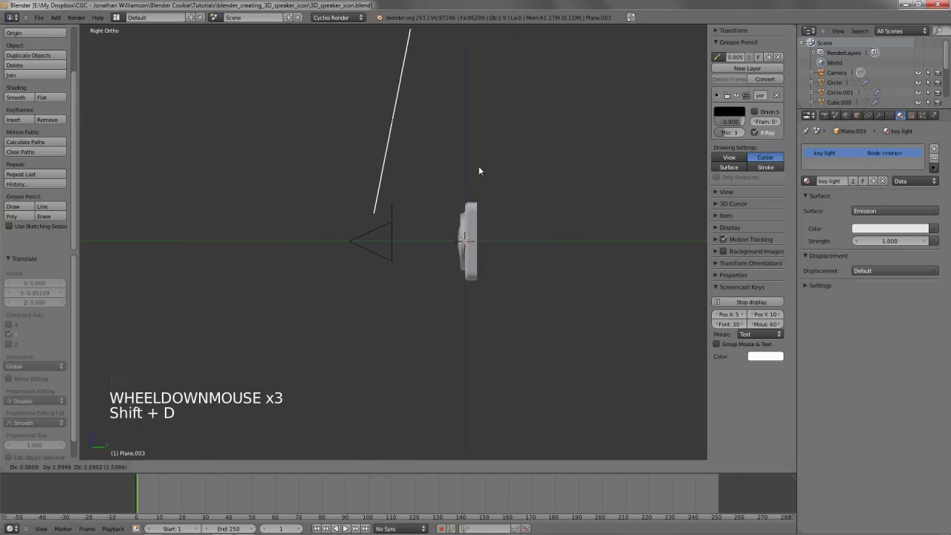
pyautogui.click(488, 212)
pyautogui.press('z')
pyautogui.scroll(-3, 565, 196)
pyautogui.press('r')
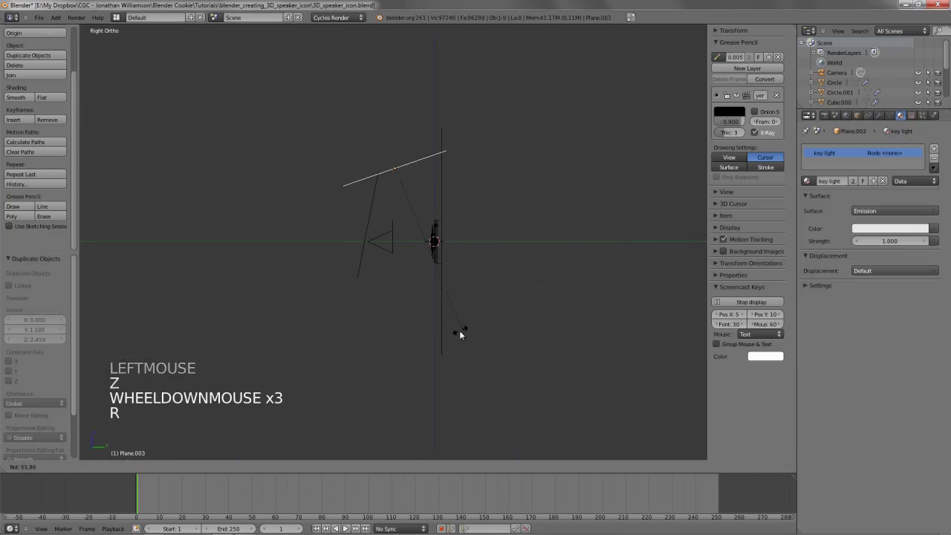
pyautogui.click(459, 331)
# Shrink the duplicated light plane along its local Y to about 0.359
pyautogui.press('s')
pyautogui.press('s')
pyautogui.rightClick(459, 331)
pyautogui.moveTo(460, 331); pyautogui.dragTo(457, 296, button='middle')
pyautogui.press('s')
pyautogui.press('s')
pyautogui.click(414, 215)
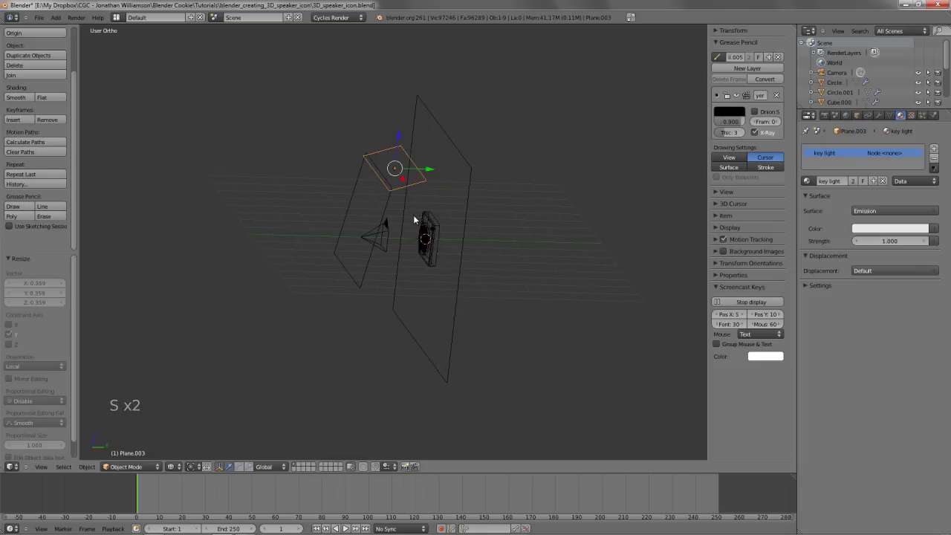
# Shift the small light plane about 0.49 along Y toward the speaker and raise it about 0.48 along Z
pyautogui.press('g')
pyautogui.rightClick(413, 214)
pyautogui.press('g')
pyautogui.press('g')
pyautogui.click(443, 233)
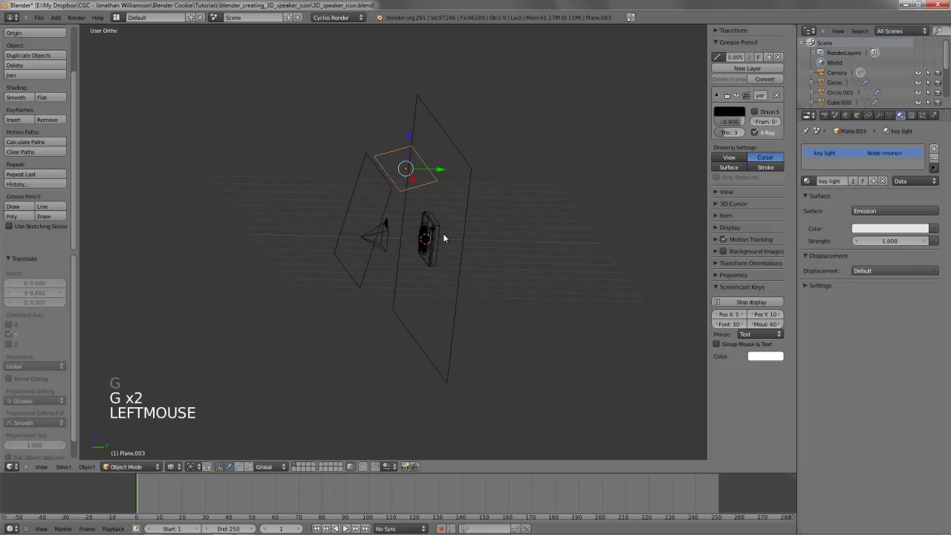
pyautogui.press('g')
pyautogui.press('KP_3')
pyautogui.click(443, 223)
# Raise the small light plane further along Z and rotate it 2.41° in the side view
pyautogui.scroll(3, 416, 250)
pyautogui.press('g')
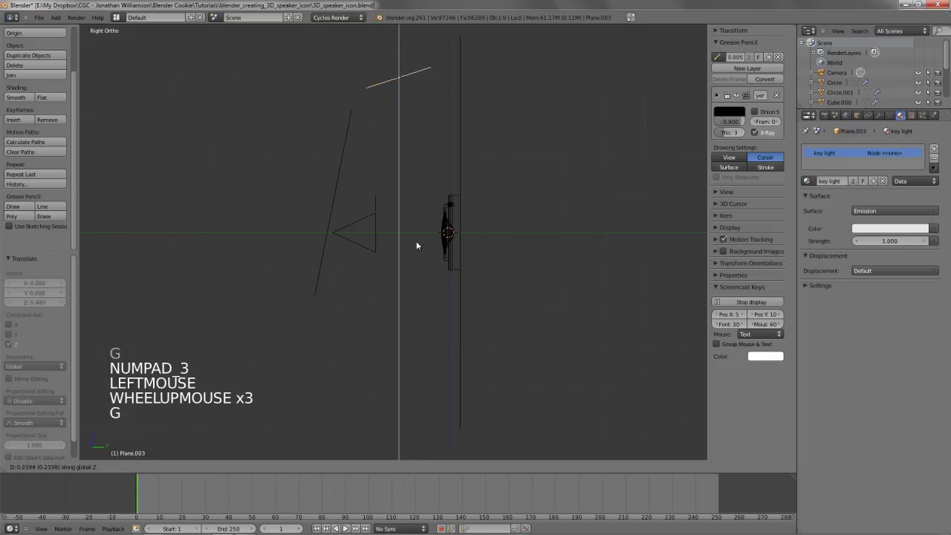
pyautogui.click(419, 241)
pyautogui.press('r')
pyautogui.click(425, 240)
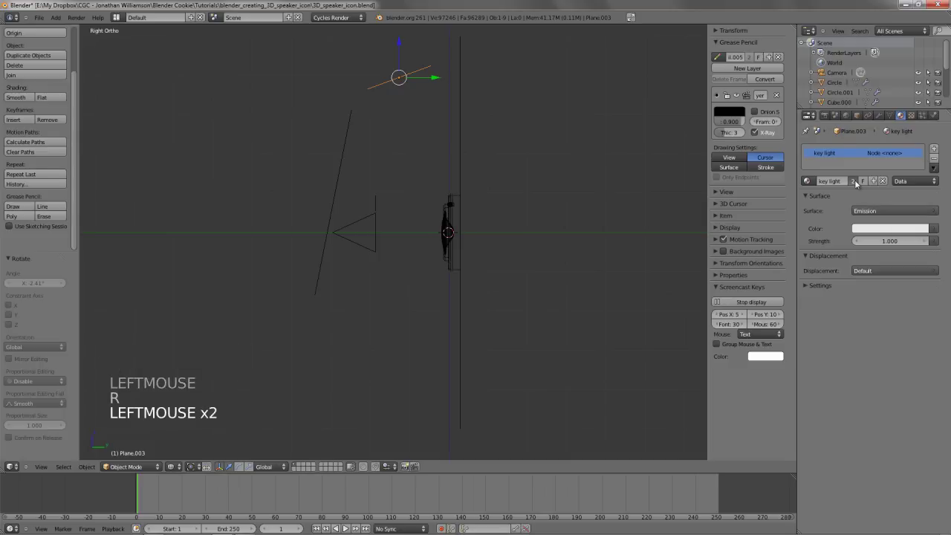
# Make the small plane's material single-user, rename it fill light and tint its emission color light cyan-blue
pyautogui.click(854, 181)
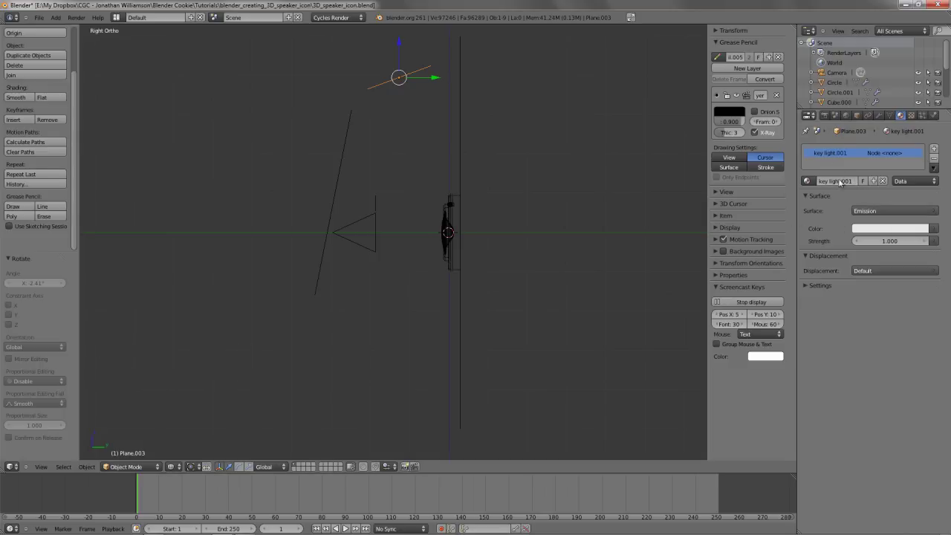
pyautogui.click(838, 181)
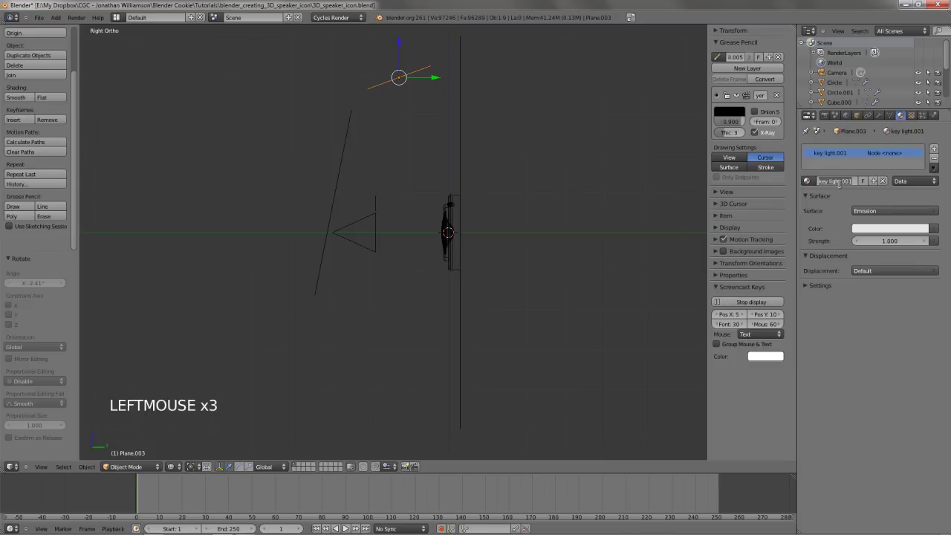
pyautogui.write('fill light')
pyautogui.press('Return')
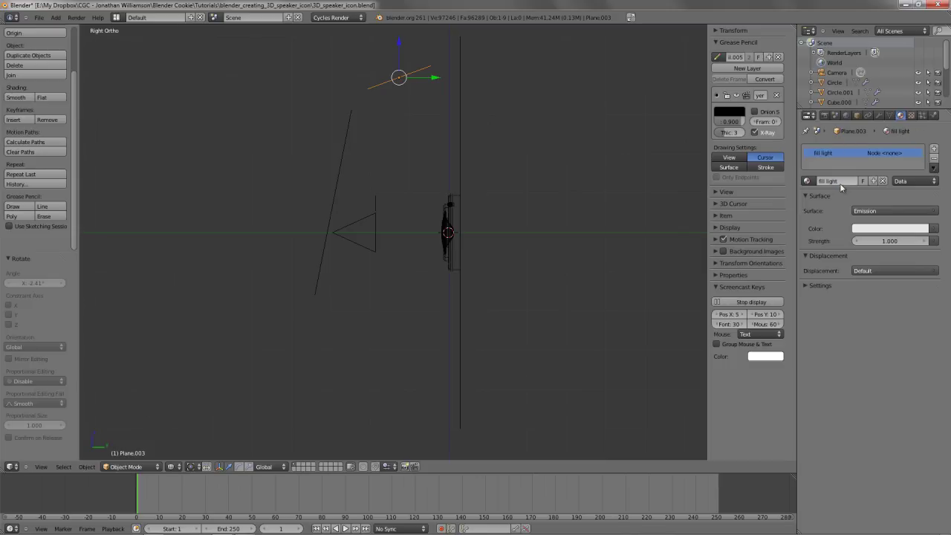
pyautogui.click(873, 231)
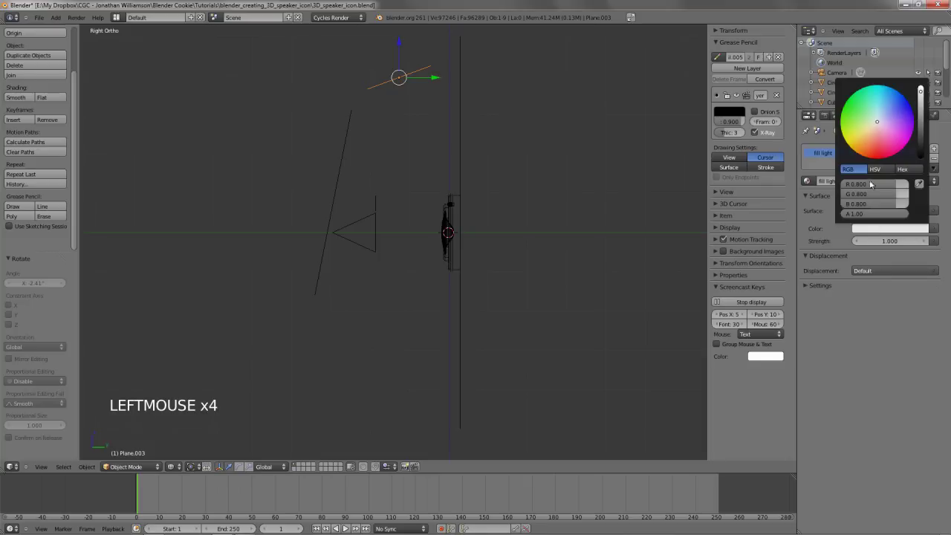
pyautogui.moveTo(879, 125); pyautogui.dragTo(883, 105)
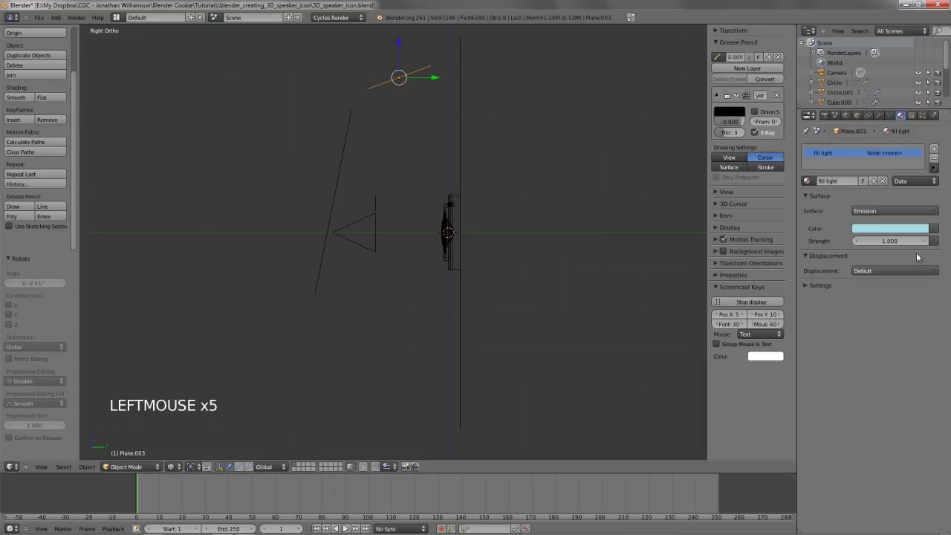
# Set the key light's emission strength to 3 and preview the camera view in Rendered shading
pyautogui.rightClick(336, 191)
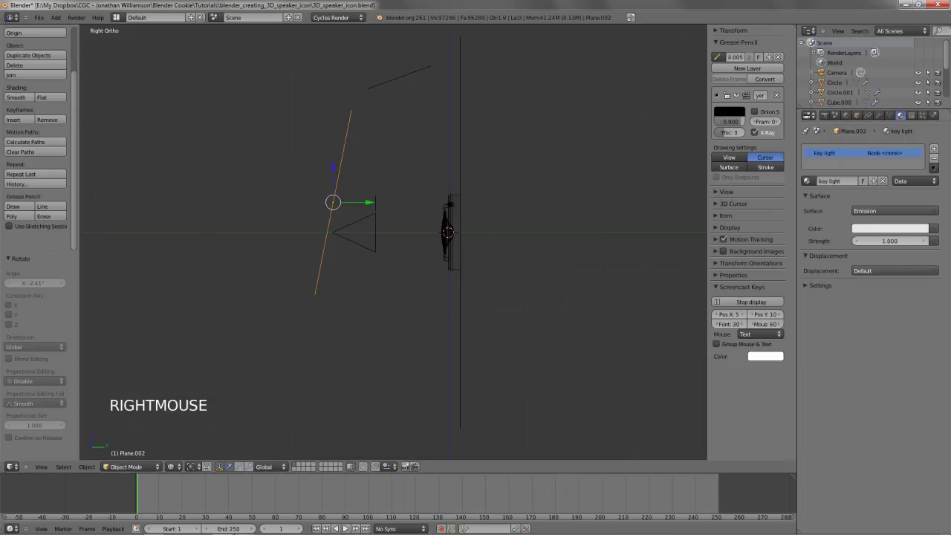
pyautogui.keyDown('ctrl'); pyautogui.click(908, 239); pyautogui.keyUp('ctrl')
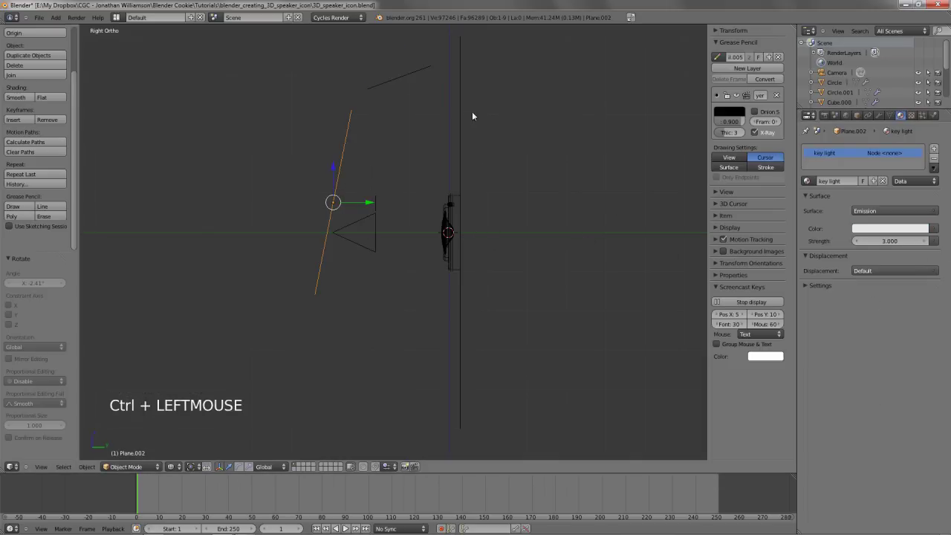
pyautogui.rightClick(420, 70)
pyautogui.press('KP_0')
pyautogui.press('z')
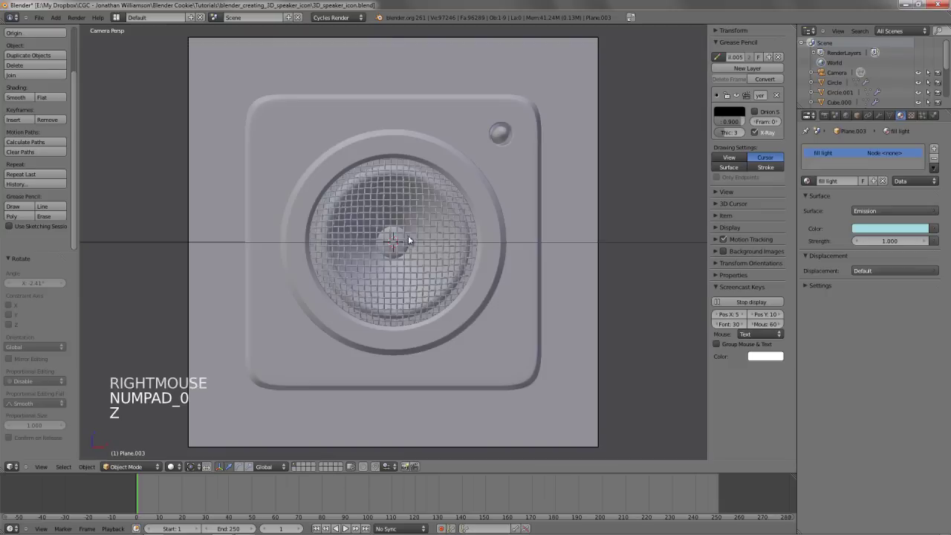
pyautogui.click(173, 466)
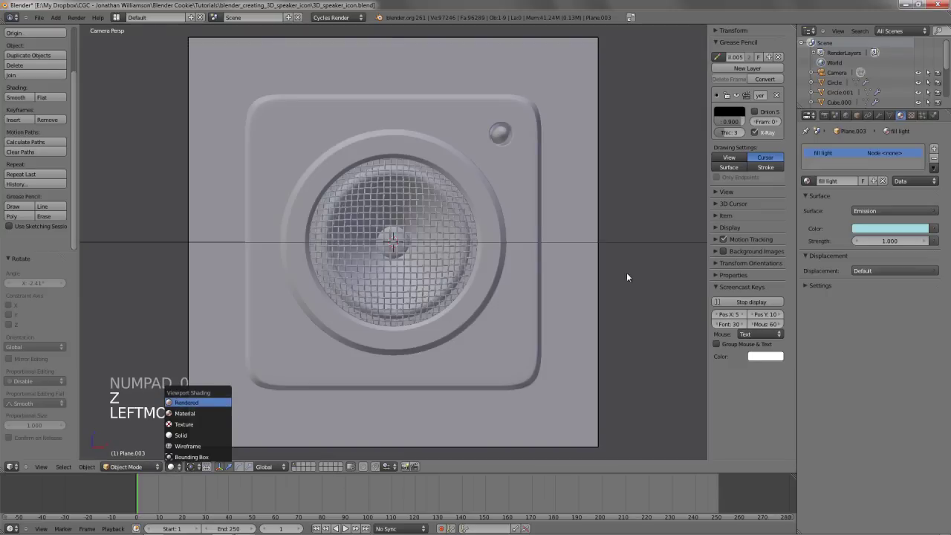
pyautogui.click(186, 403)
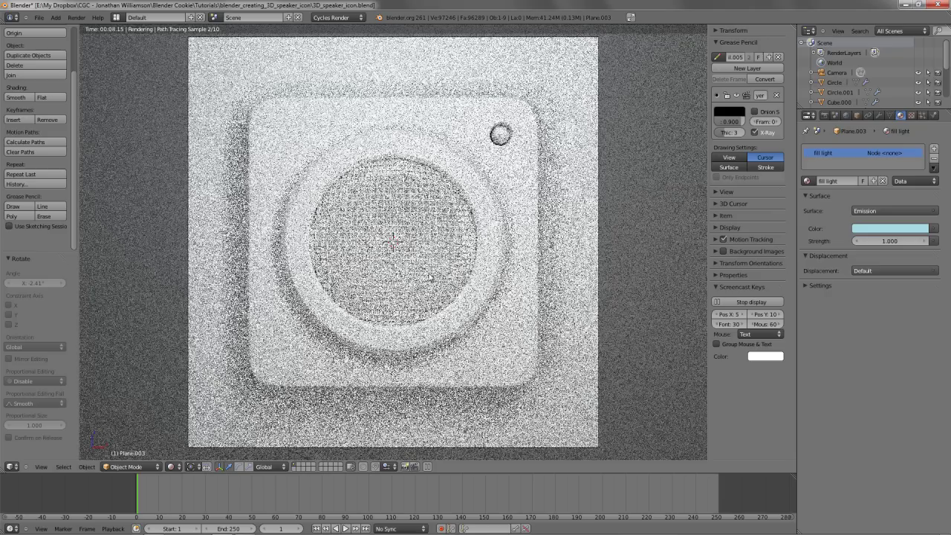
# Leave the rendered preview and save over the current file
pyautogui.press('Escape')
pyautogui.press('z')
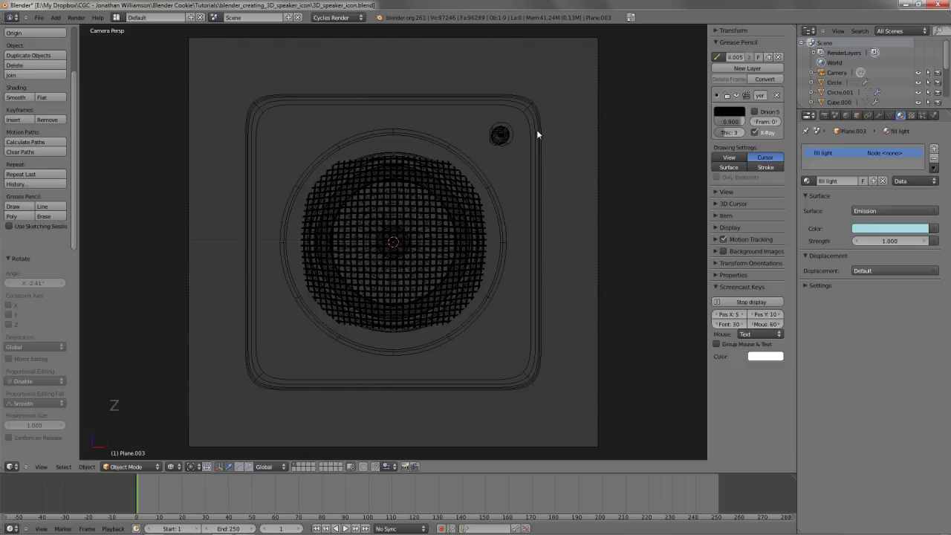
pyautogui.keyDown('shift'); pyautogui.moveTo(501, 159); pyautogui.dragTo(524, 145, button='middle'); pyautogui.keyUp('shift')
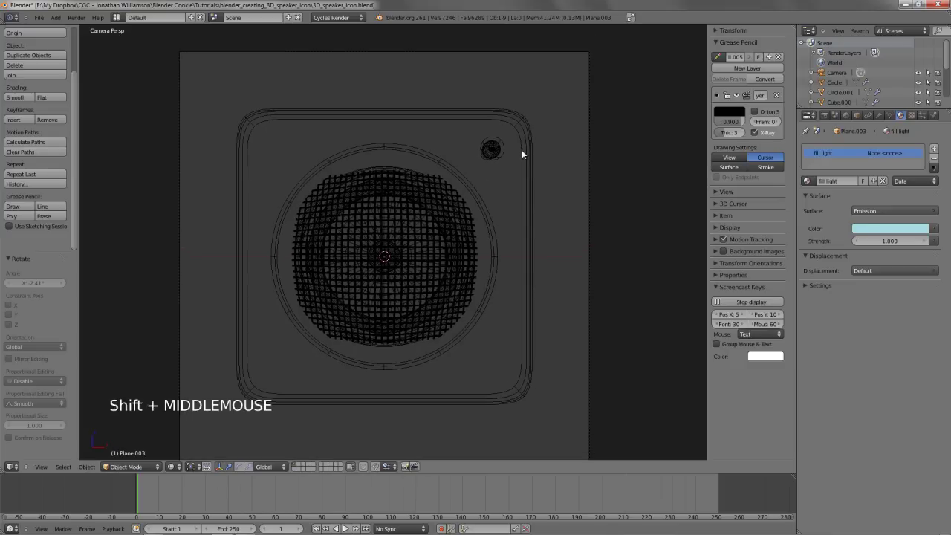
pyautogui.press('z')
pyautogui.hotkey('ctrl', 'w')
# Select the speaker's square body in the wireframe side view and show it from the camera in solid shading
pyautogui.press('KP_3')
pyautogui.press('z')
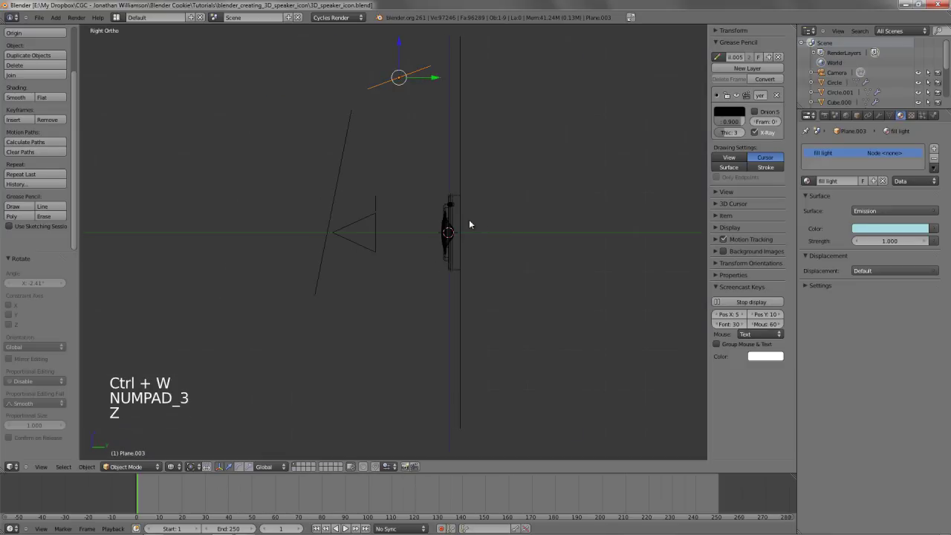
pyautogui.scroll(4, 469, 220)
pyautogui.rightClick(509, 149)
pyautogui.press('KP_0')
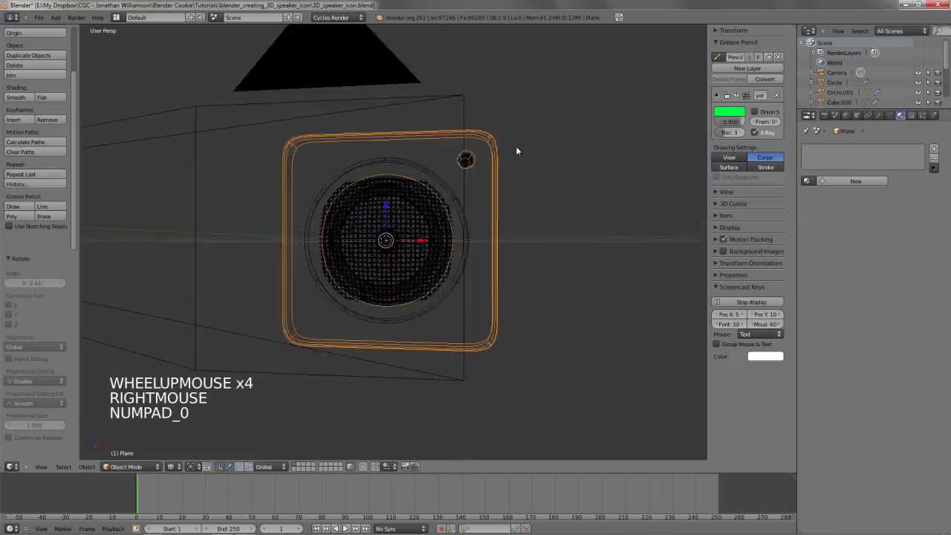
pyautogui.press('z')
pyautogui.keyDown('shift'); pyautogui.moveTo(516, 145); pyautogui.dragTo(648, 123, button='middle'); pyautogui.keyUp('shift')
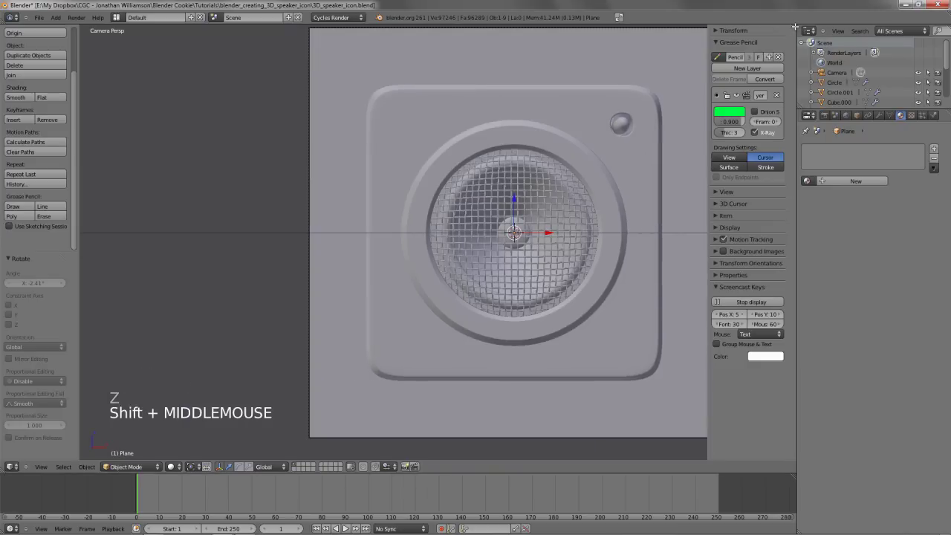
# Split the 3D view into two stacked areas and select the speaker body's whole mesh in wireframe Edit Mode
pyautogui.moveTo(794, 26); pyautogui.dragTo(749, 171)
pyautogui.keyDown('shift'); pyautogui.moveTo(481, 291); pyautogui.dragTo(395, 316, button='middle'); pyautogui.keyUp('shift')
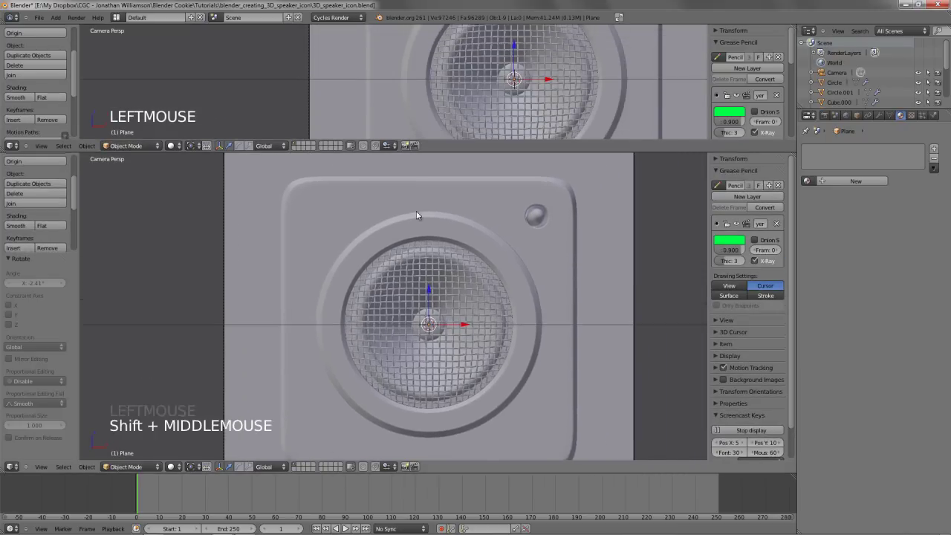
pyautogui.moveTo(447, 155); pyautogui.dragTo(448, 166)
pyautogui.press('Tab')
pyautogui.press('z')
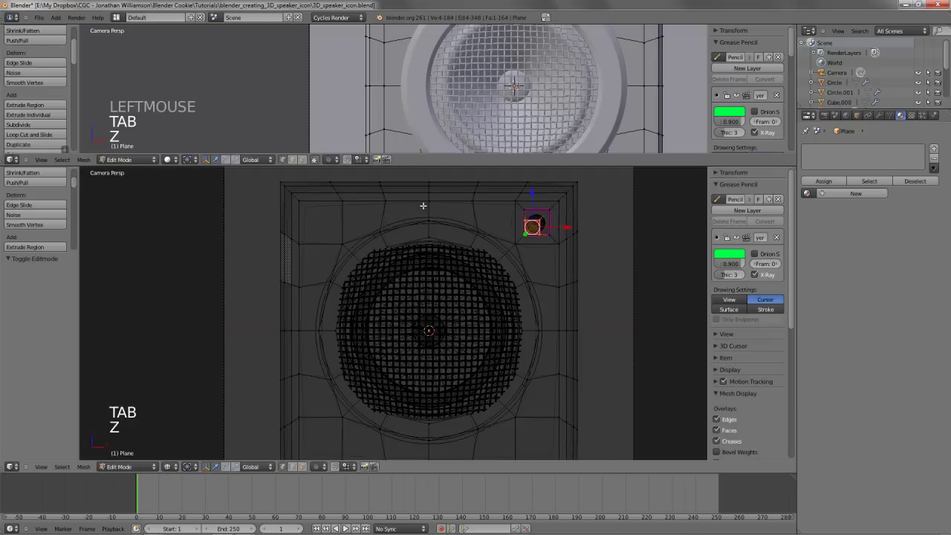
pyautogui.press('a')
pyautogui.press('a')
# Change the upper of the two stacked areas to a Node Editor
pyautogui.click(12, 159)
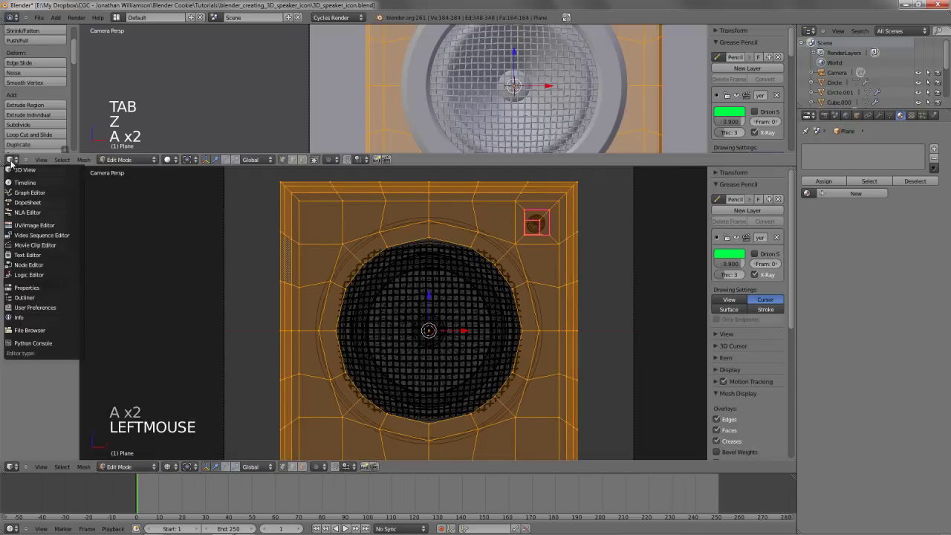
pyautogui.click(12, 159)
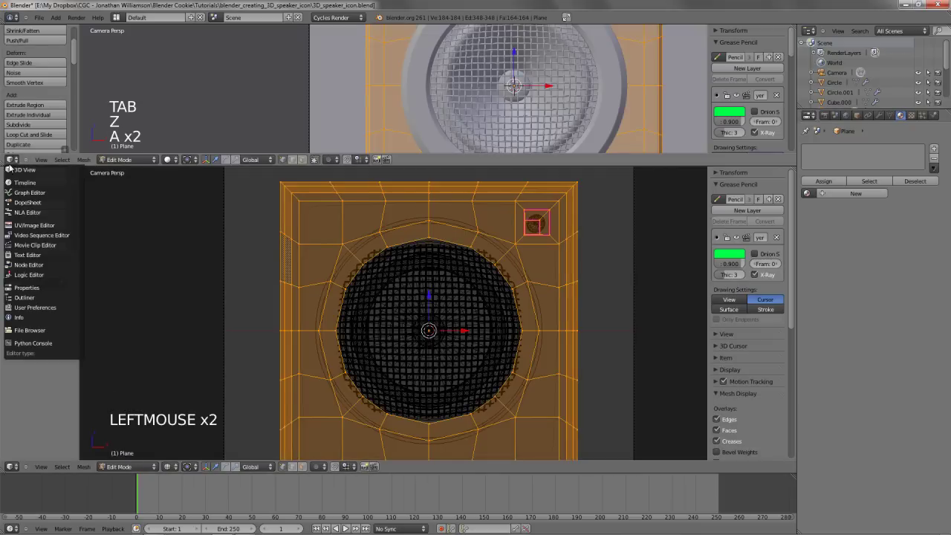
pyautogui.click(28, 264)
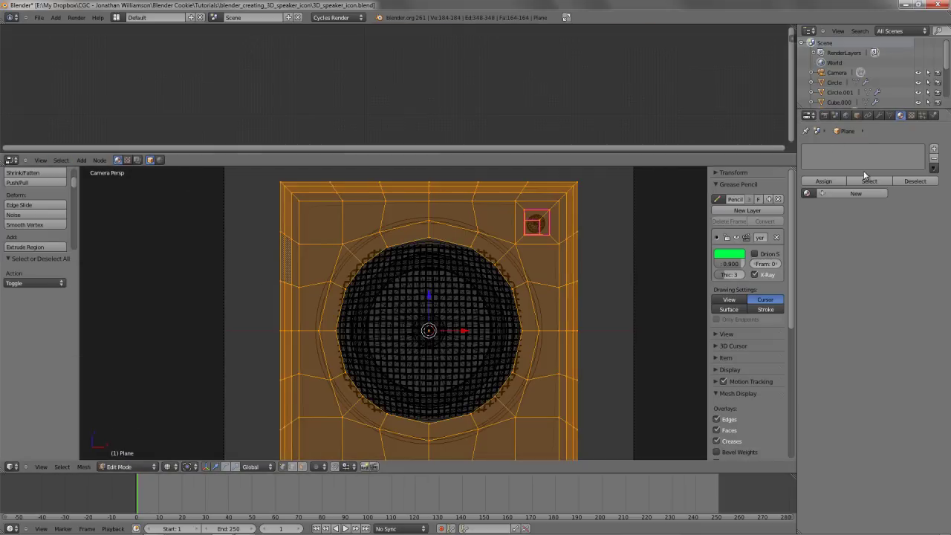
# Create a new material named wood for the speaker body and bring its nodes into close view
pyautogui.click(857, 193)
pyautogui.click(842, 193)
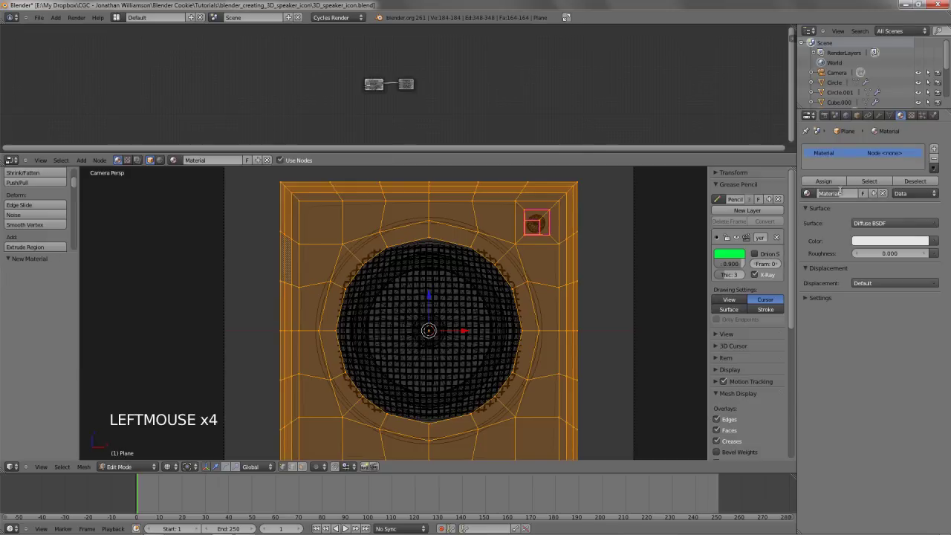
pyautogui.write('wood')
pyautogui.press('Return')
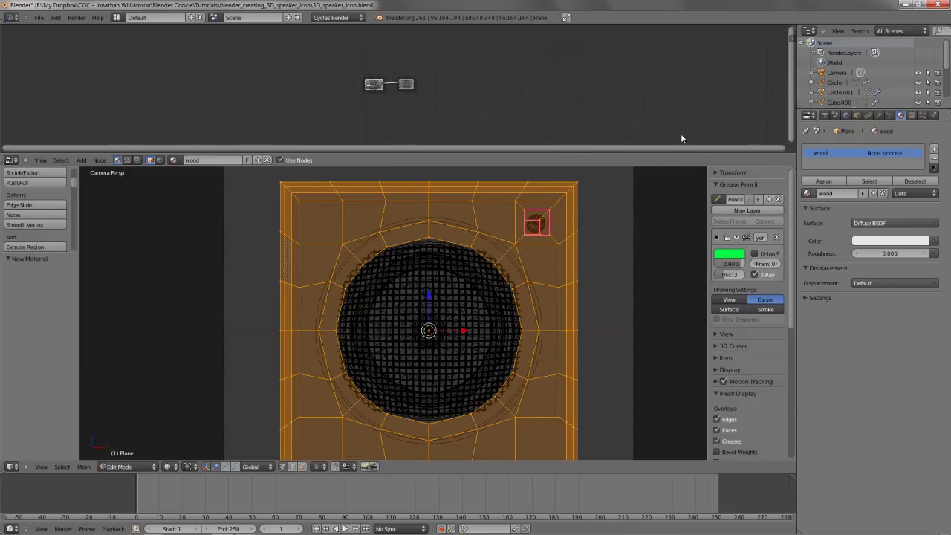
pyautogui.scroll(4, 479, 132)
pyautogui.scroll(15, 450, 116)
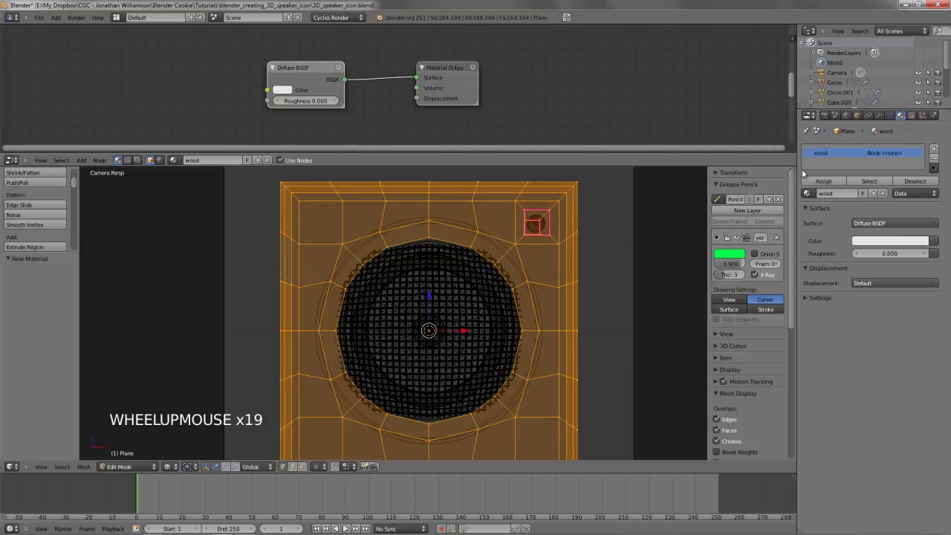
# Feed the diffuse color with an Image Texture using WoodFine0050_5_S.jpg from the textures folder, and place its node before the Diffuse BSDF
pyautogui.click(935, 240)
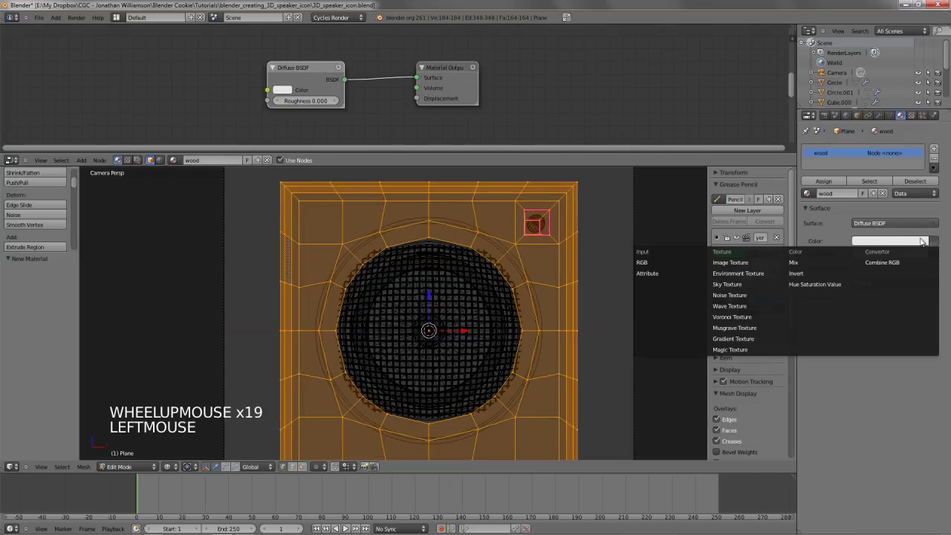
pyautogui.click(731, 262)
pyautogui.click(906, 253)
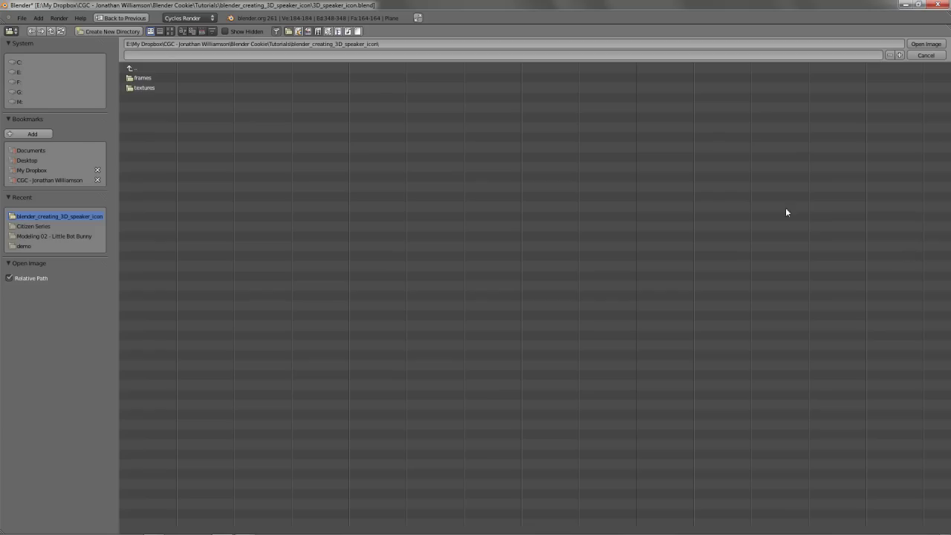
pyautogui.click(144, 88)
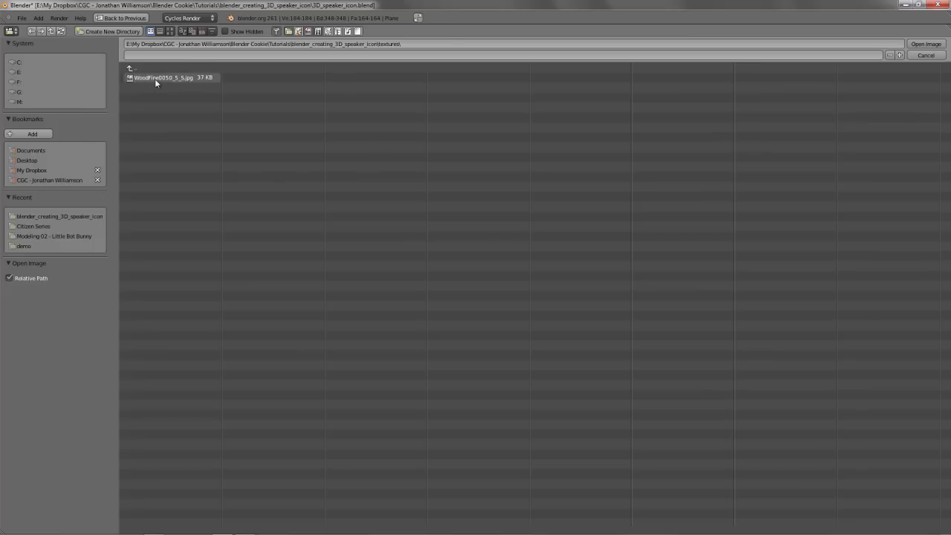
pyautogui.click(154, 79)
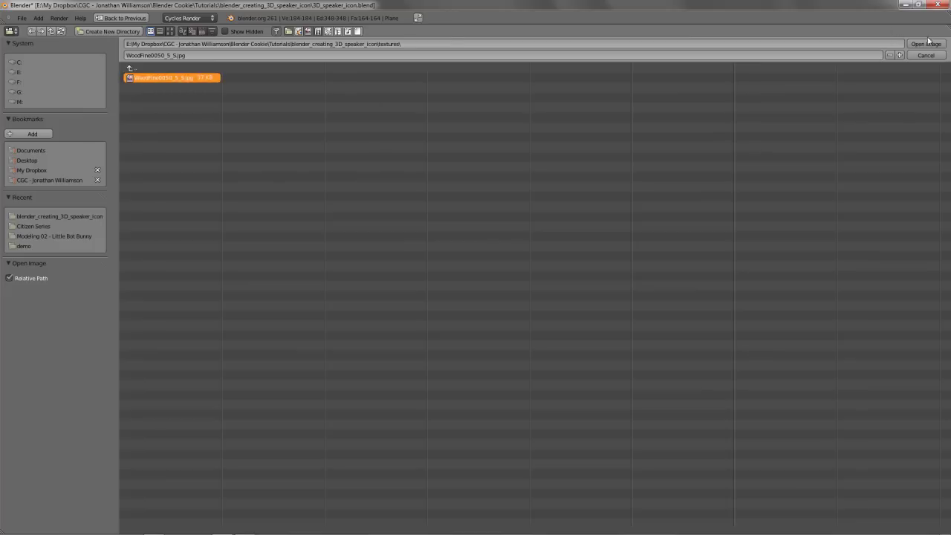
pyautogui.click(931, 46)
pyautogui.click(196, 65)
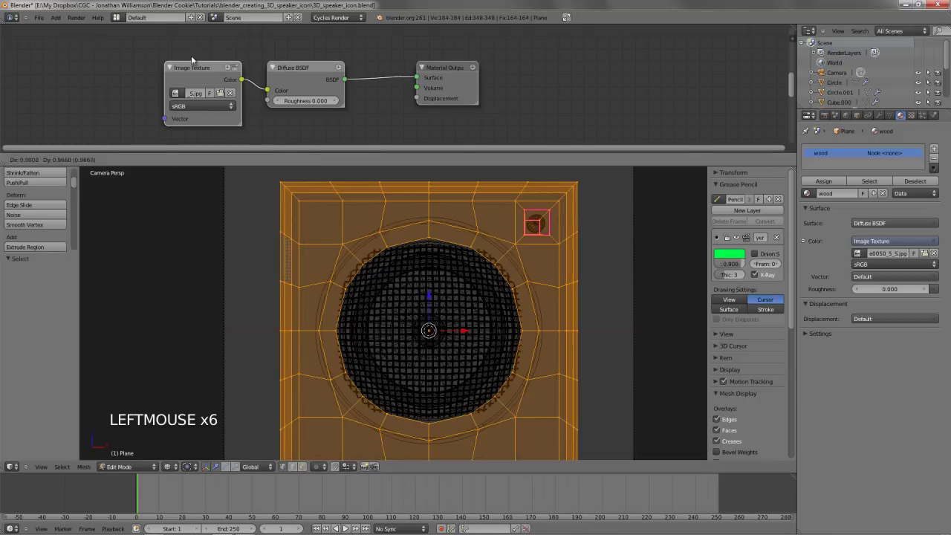
# Display the speaker body in Material viewport shading in Object Mode and hide the 3D view's properties sidebar
pyautogui.click(168, 467)
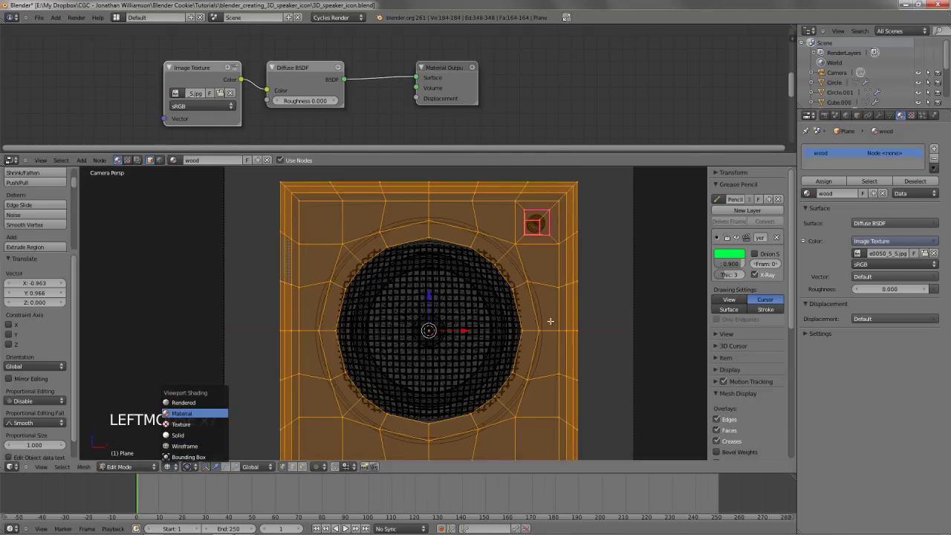
pyautogui.press('Tab')
pyautogui.press('z')
pyautogui.press('z')
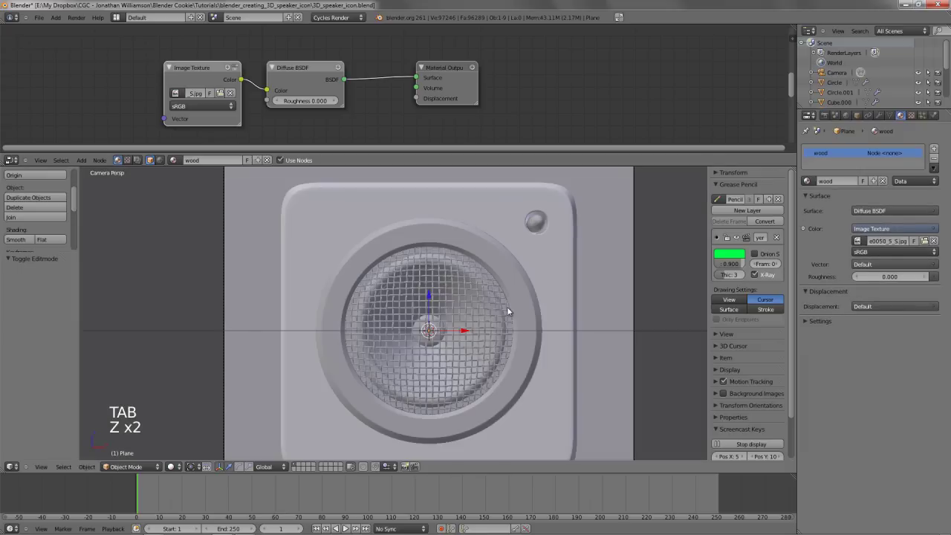
pyautogui.hotkey('ctrl', 'w')
pyautogui.press('Tab')
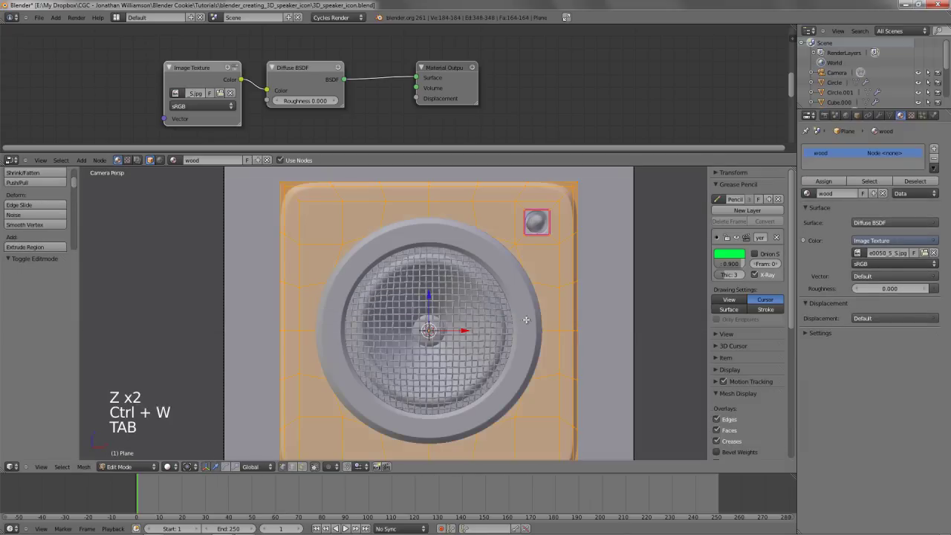
pyautogui.click(166, 467)
pyautogui.click(187, 415)
pyautogui.moveTo(602, 365)
pyautogui.keyDown('shift'); pyautogui.mouseDown(button='middle')
pyautogui.moveTo(565, 361)
pyautogui.moveTo(687, 390)
pyautogui.moveTo(666, 376)
pyautogui.mouseUp(button='middle'); pyautogui.keyUp('shift')
pyautogui.press('Tab')
pyautogui.press('n')
pyautogui.scroll(-1, 675, 376)
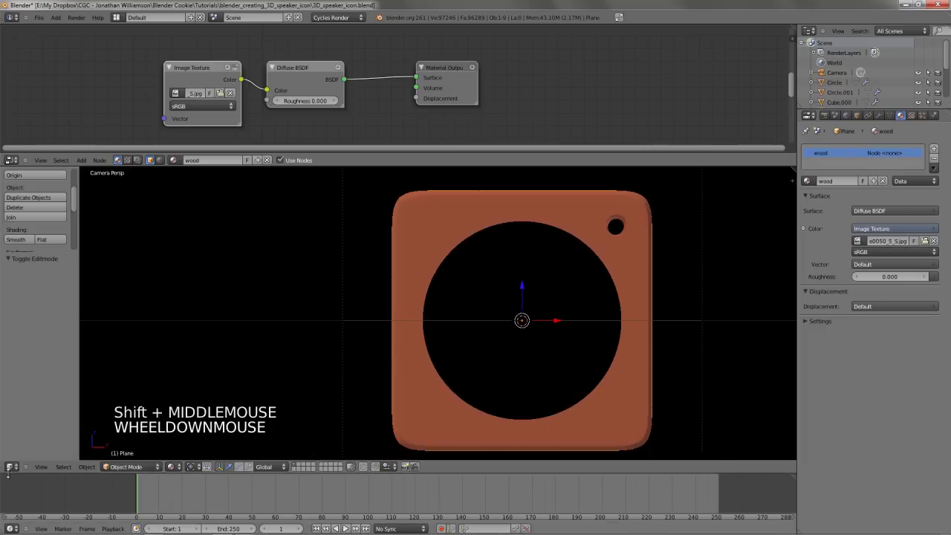
# Split the 3D view side by side, frame the body in one half and make the other a UV/Image Editor
pyautogui.moveTo(8, 474); pyautogui.dragTo(348, 457)
pyautogui.scroll(1, 586, 323)
pyautogui.keyDown('shift'); pyautogui.moveTo(586, 323); pyautogui.dragTo(609, 319, button='middle'); pyautogui.keyUp('shift')
pyautogui.scroll(2, 609, 319)
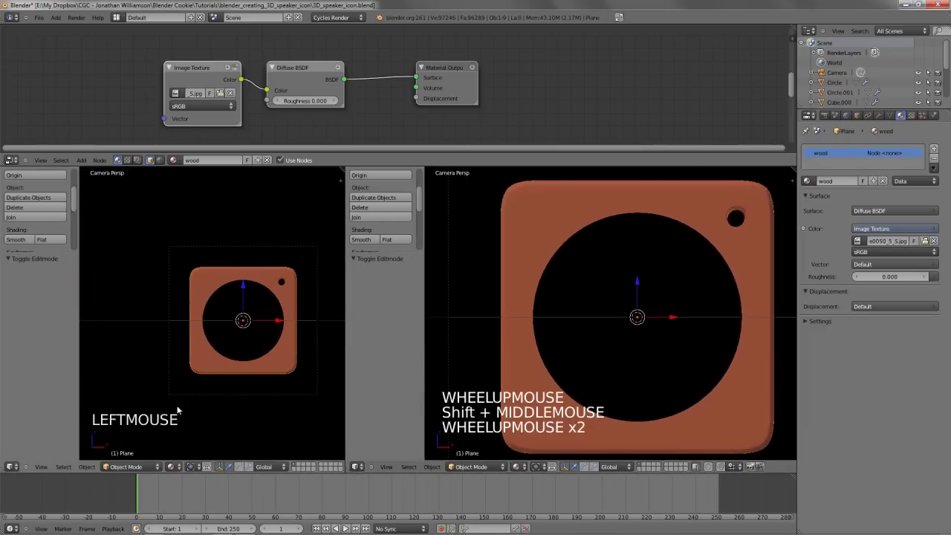
pyautogui.click(22, 468)
pyautogui.click(33, 402)
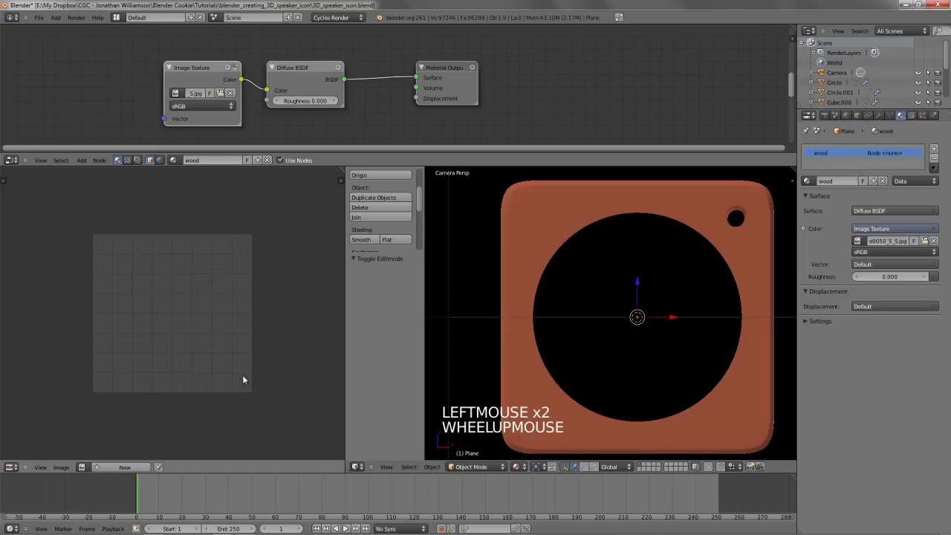
pyautogui.scroll(1, 260, 383)
pyautogui.scroll(-1, 279, 389)
# Make the Image Texture node active and enter Edit Mode on the body to show the wood image in the UV/Image Editor
pyautogui.click(205, 72)
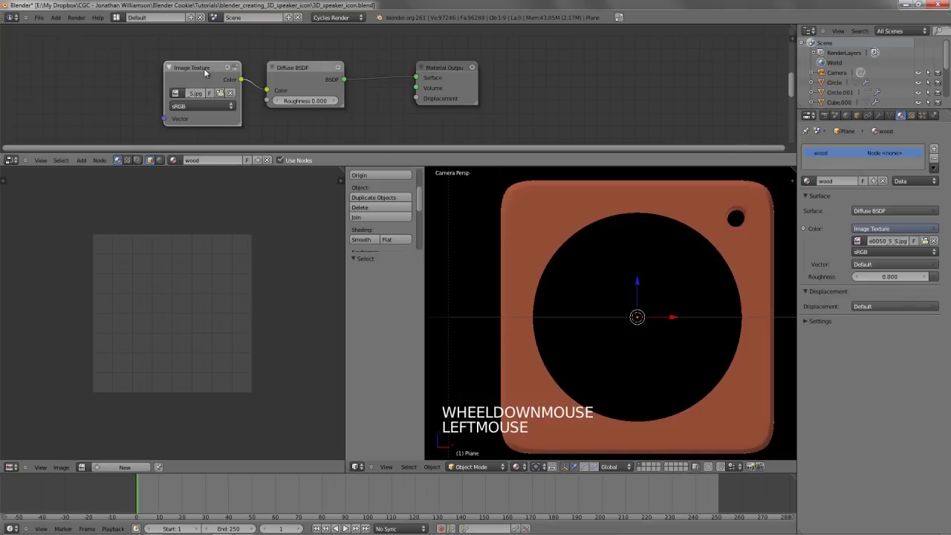
pyautogui.press('Tab')
pyautogui.scroll(-4, 193, 268)
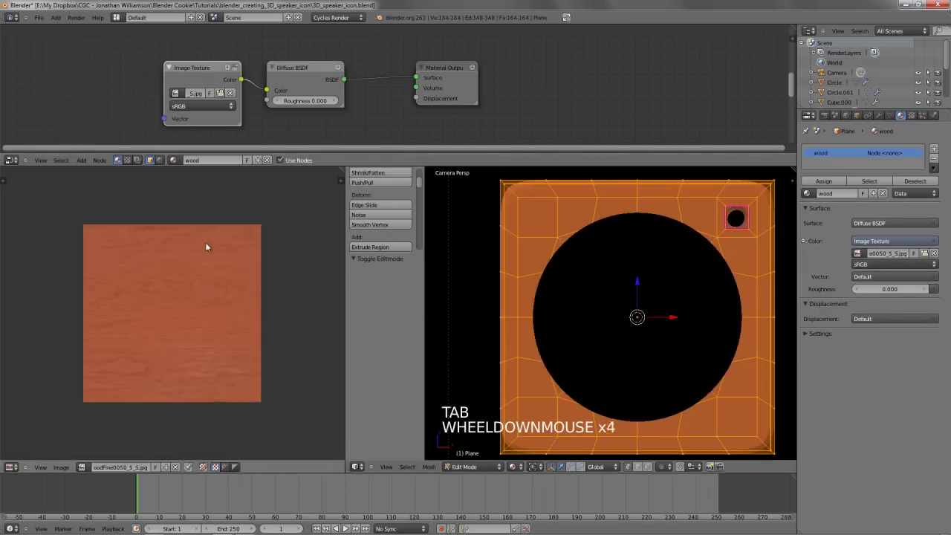
pyautogui.scroll(-1, 189, 300)
pyautogui.scroll(2, 189, 299)
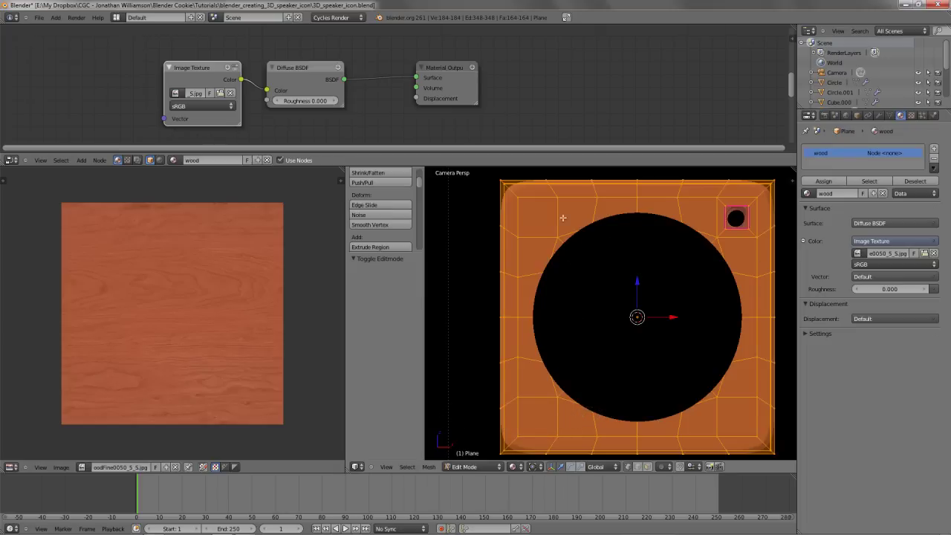
# Unwrap the body's mesh onto the wood image and check the resulting grain in Object Mode
pyautogui.press('u')
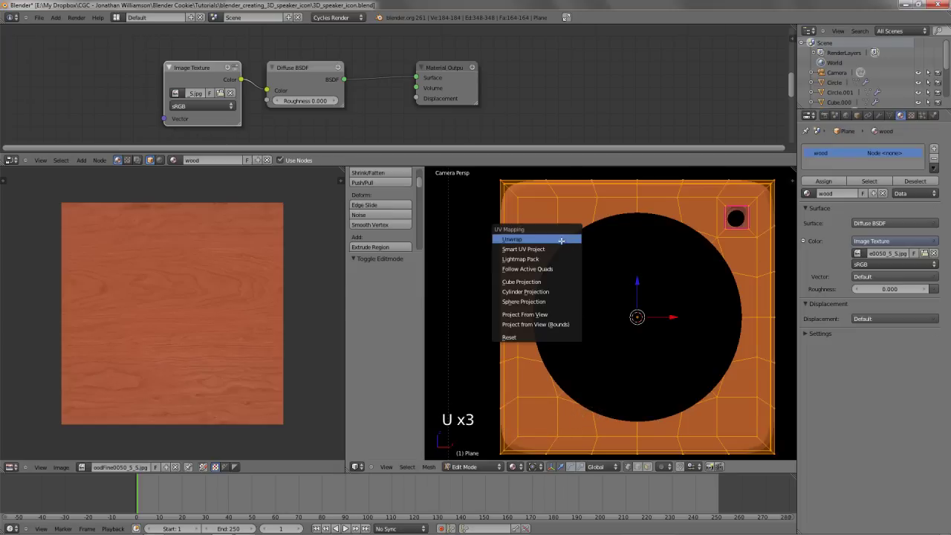
pyautogui.click(562, 240)
pyautogui.scroll(2, 208, 278)
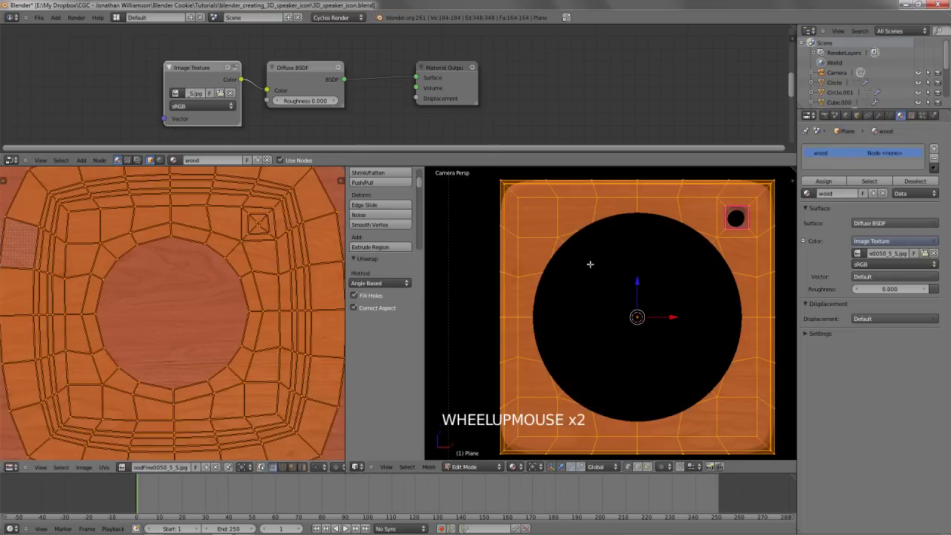
pyautogui.press('Tab')
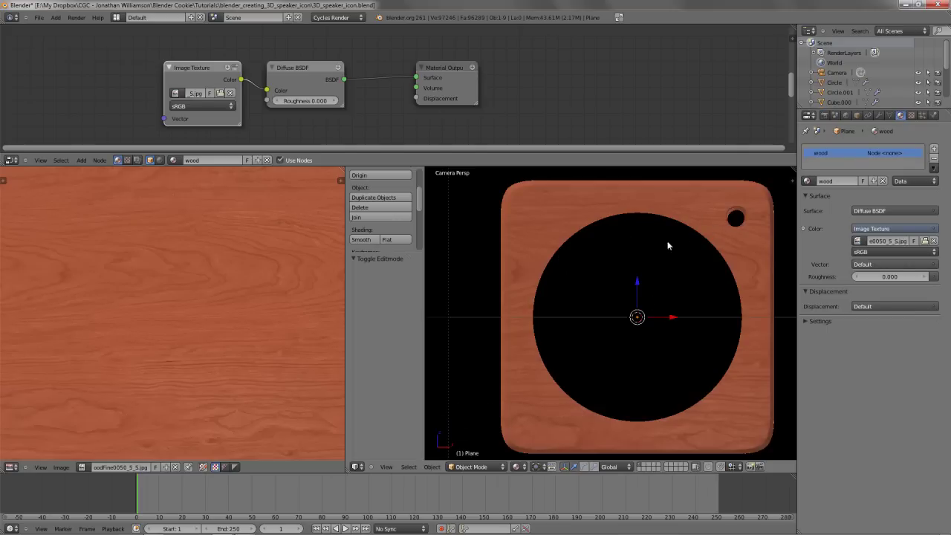
pyautogui.press('Tab')
pyautogui.scroll(-2, 234, 313)
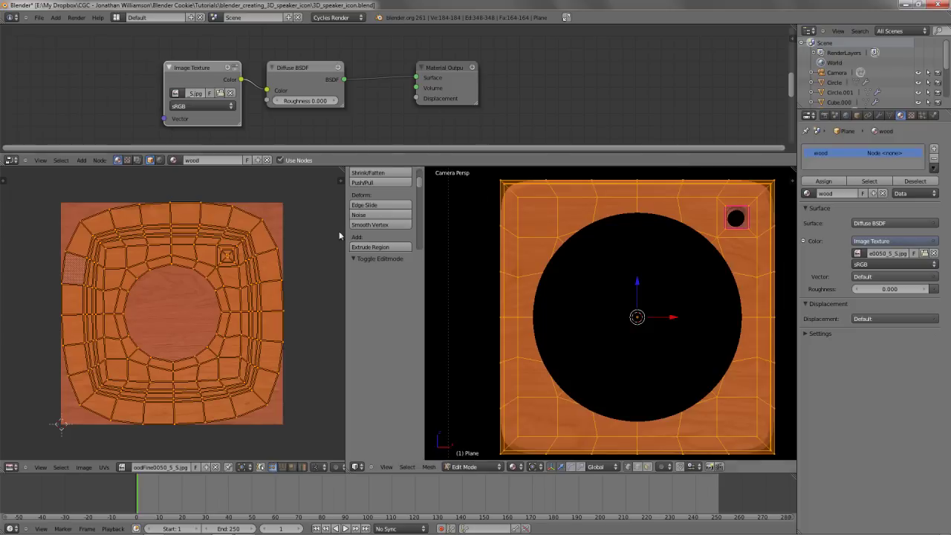
pyautogui.press('Tab')
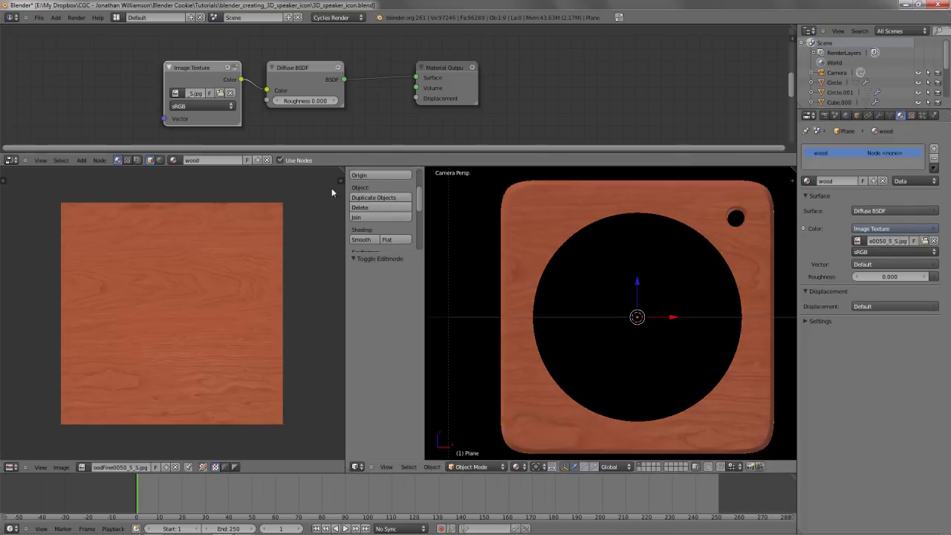
# Add a Mapping node to the wood Image Texture's vector input and arrange the node view to show it fully
pyautogui.moveTo(172, 87); pyautogui.dragTo(173, 83)
pyautogui.moveTo(877, 384); pyautogui.dragTo(950, 264)
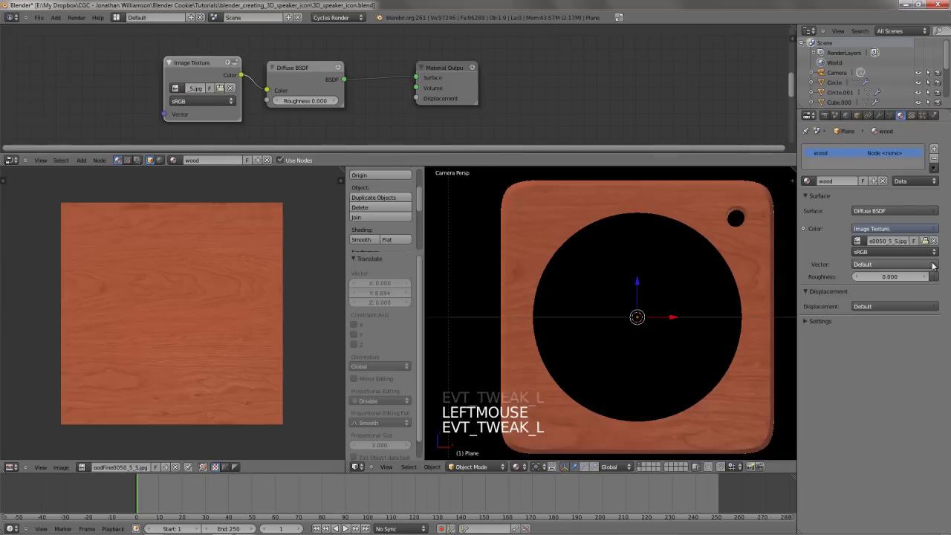
pyautogui.click(932, 265)
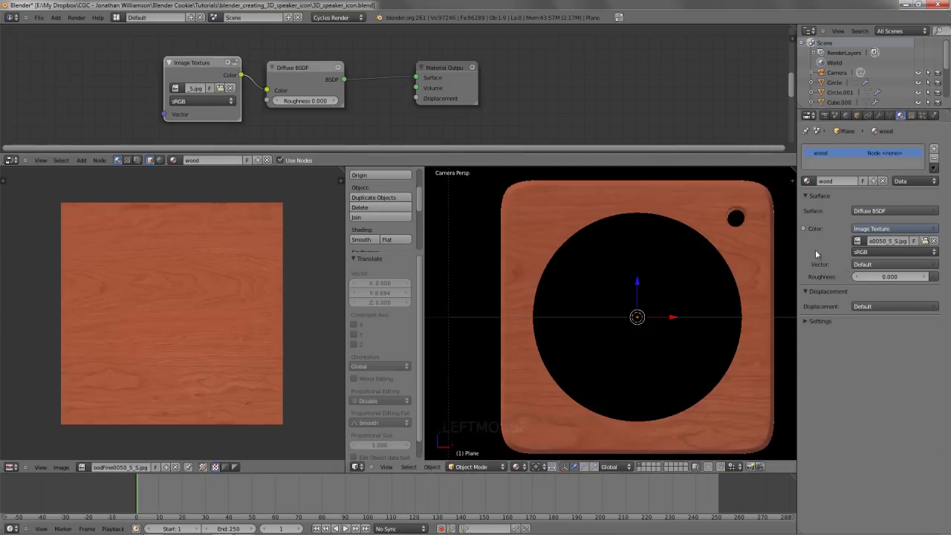
pyautogui.click(911, 264)
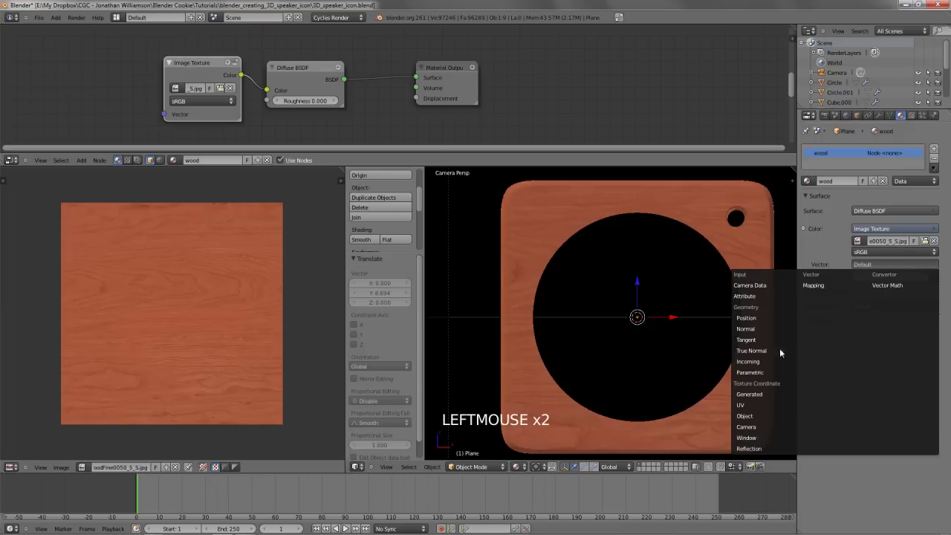
pyautogui.click(813, 286)
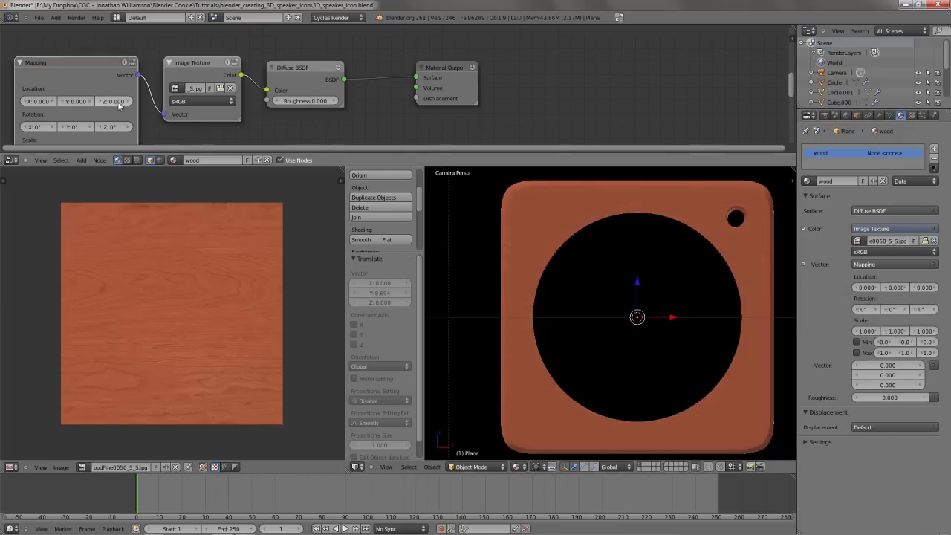
pyautogui.scroll(-3, 121, 108)
pyautogui.moveTo(216, 96); pyautogui.dragTo(227, 52, button='middle')
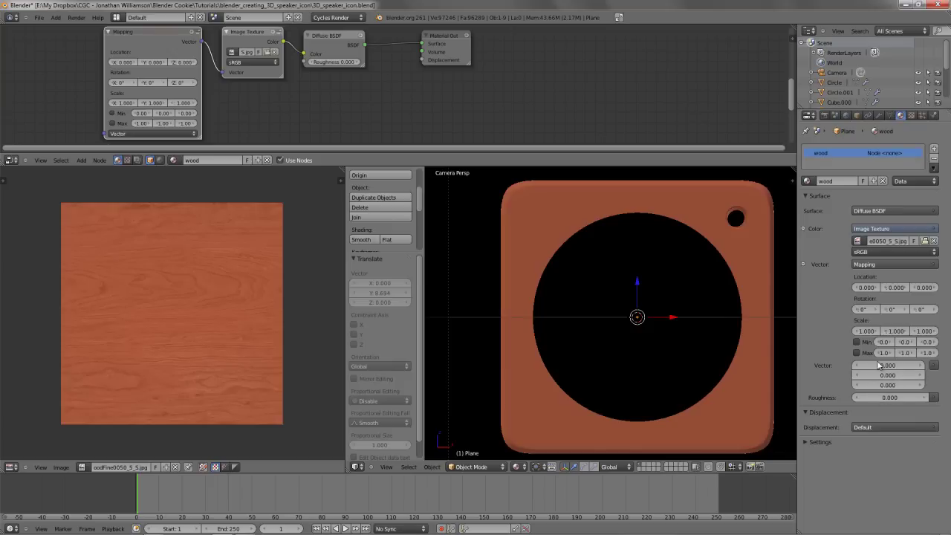
# Set the Mapping node's scale to 2 on the X, Y and Z axes
pyautogui.keyDown('ctrl'); pyautogui.click(870, 332); pyautogui.keyUp('ctrl')
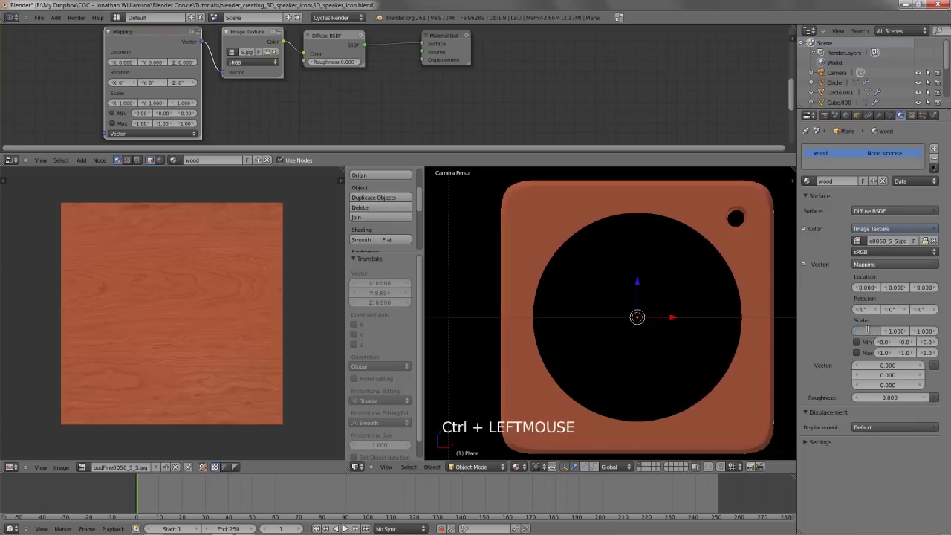
pyautogui.write('2')
pyautogui.press('Return')
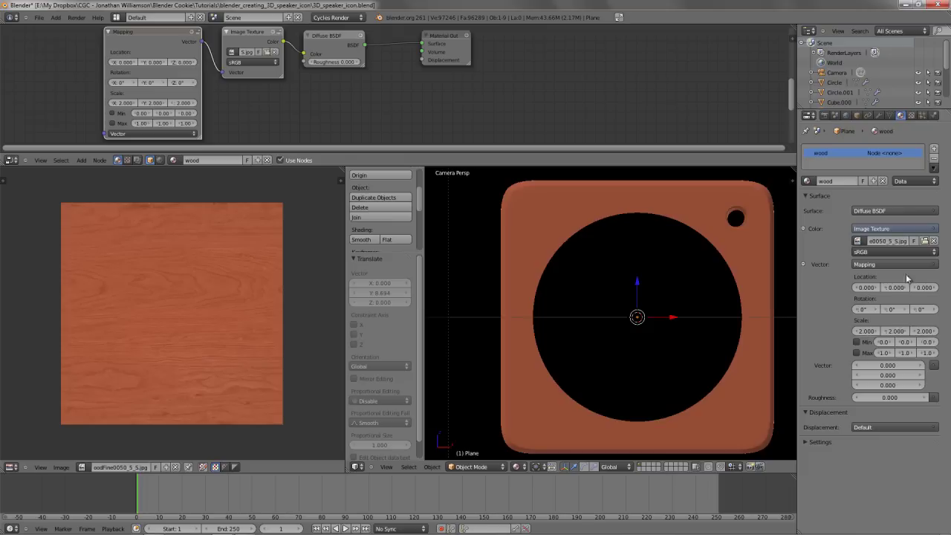
pyautogui.scroll(-3, 224, 82)
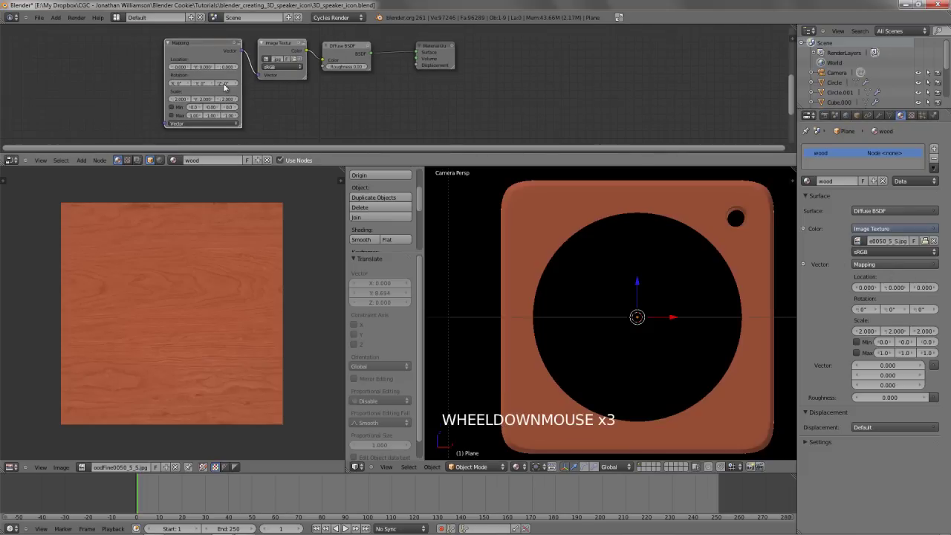
# Feed the Mapping node's vector from the UV output of a Texture Coordinate node and save the file
pyautogui.click(935, 366)
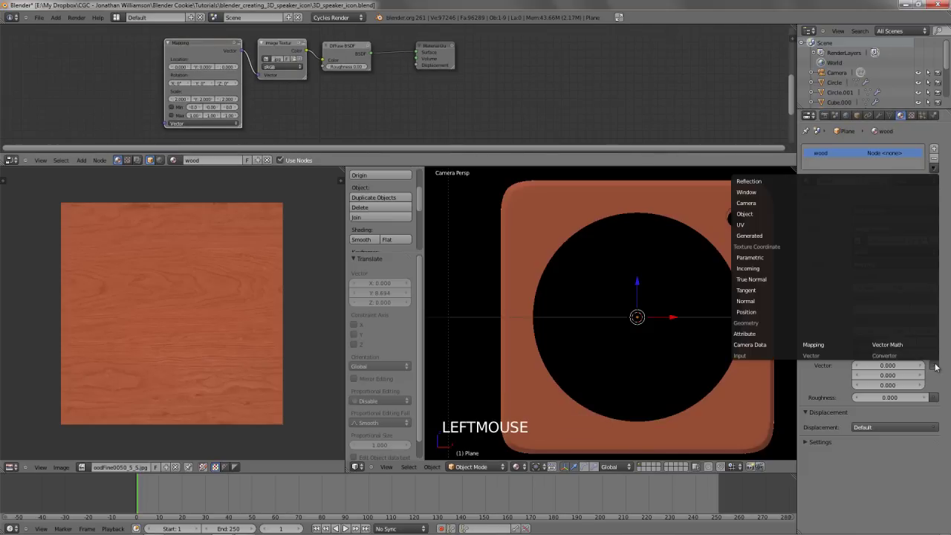
pyautogui.click(751, 224)
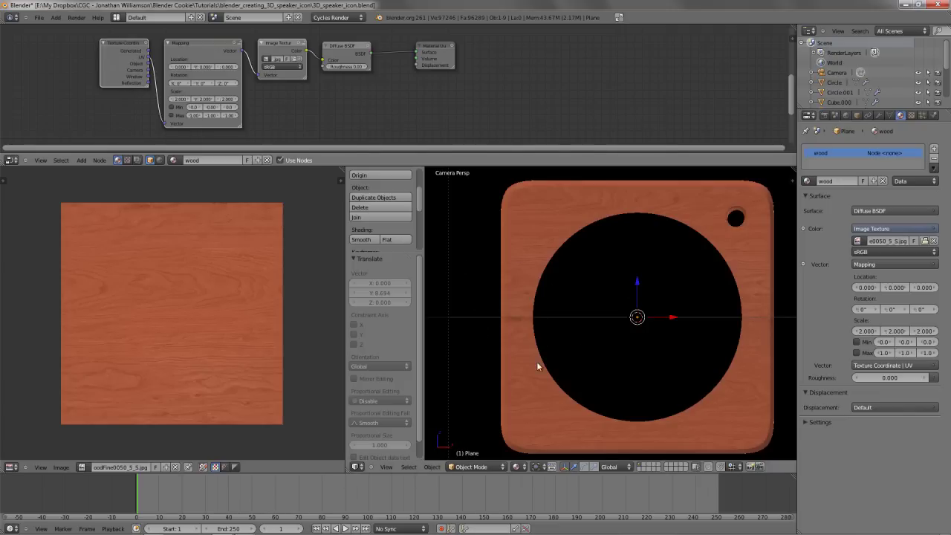
pyautogui.hotkey('ctrl', 'w')
pyautogui.click(533, 286)
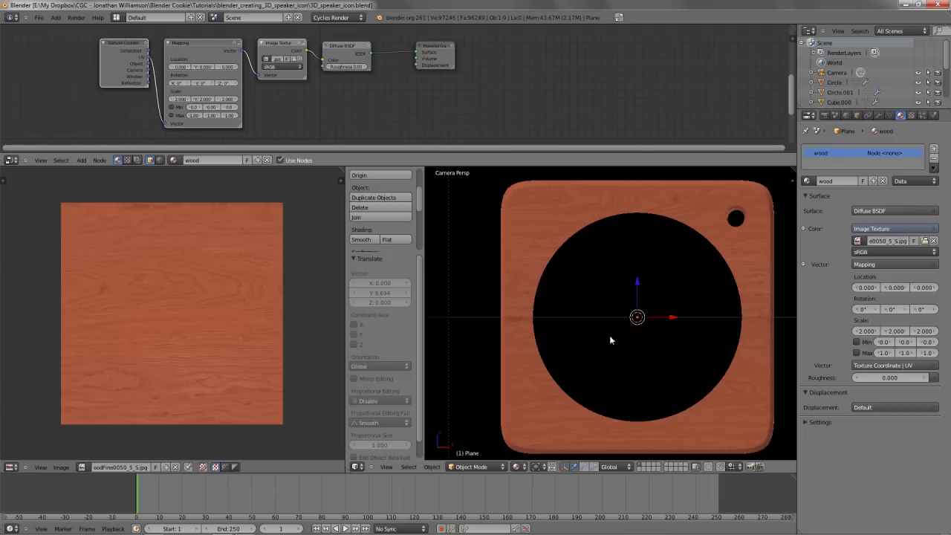
# Space out the wood material's Diffuse BSDF and Material Output nodes in the node tree and save the file
pyautogui.moveTo(333, 69); pyautogui.dragTo(267, 110, button='middle')
pyautogui.scroll(1, 301, 74)
pyautogui.scroll(3, 266, 110)
pyautogui.moveTo(335, 73); pyautogui.dragTo(427, 75)
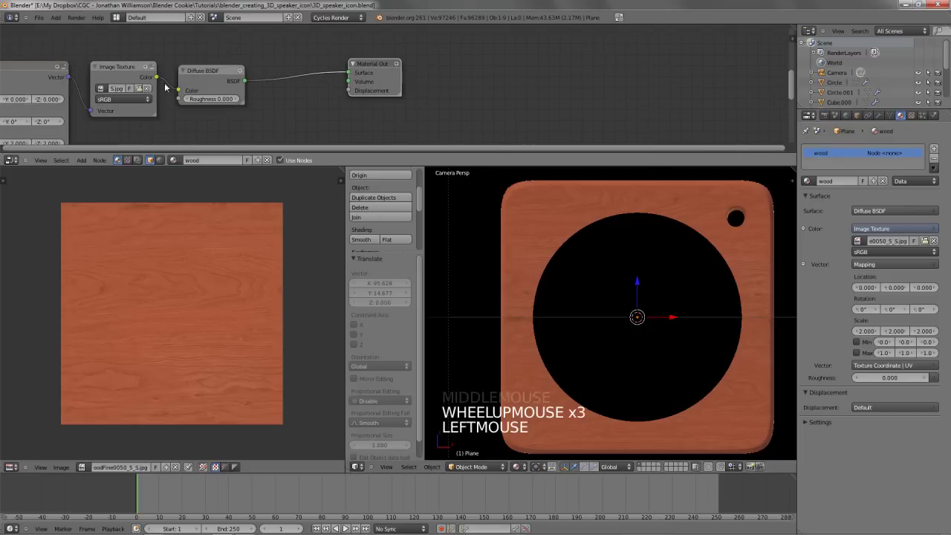
pyautogui.moveTo(219, 71); pyautogui.dragTo(229, 73)
pyautogui.moveTo(300, 97); pyautogui.dragTo(295, 110, button='middle')
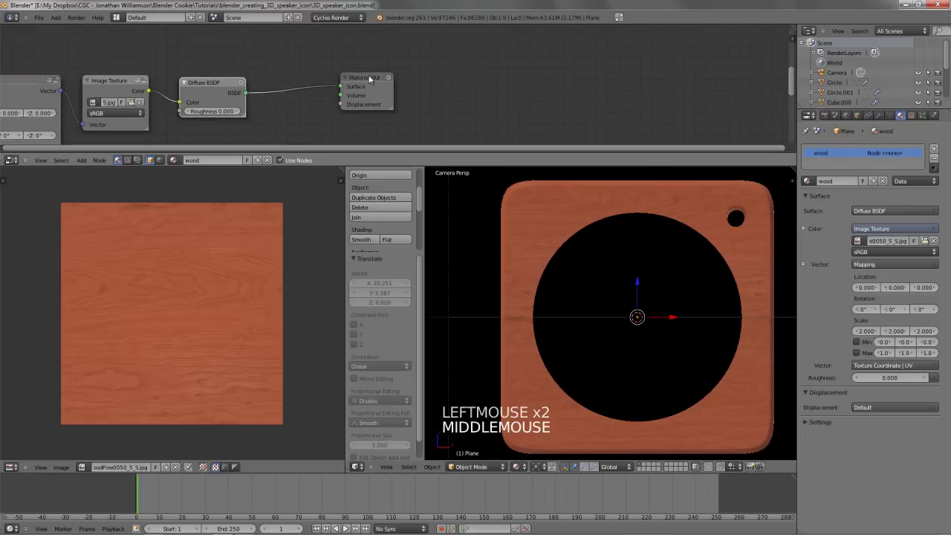
pyautogui.click(372, 80)
pyautogui.hotkey('ctrl', 'w')
pyautogui.click(572, 286)
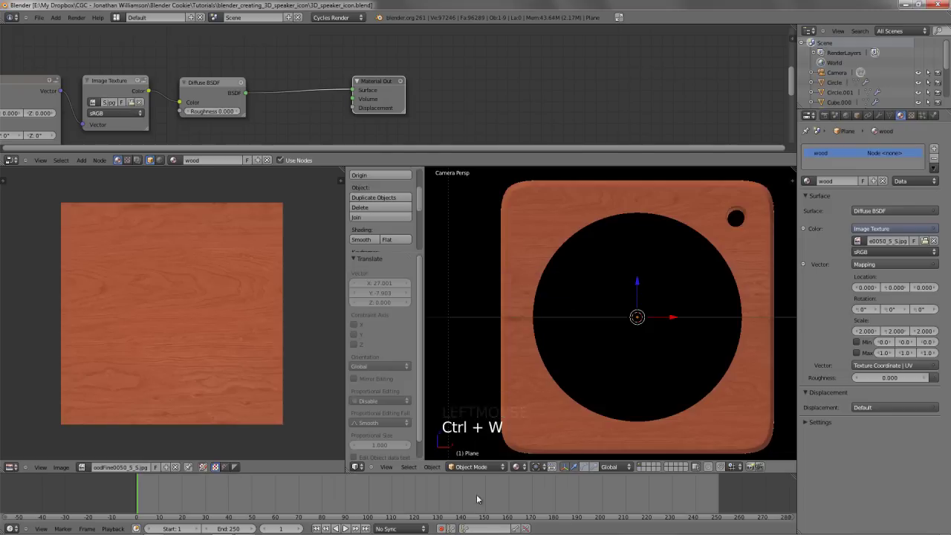
# Preview the wood body in Rendered viewport shading, then return to Material shading
pyautogui.click(517, 467)
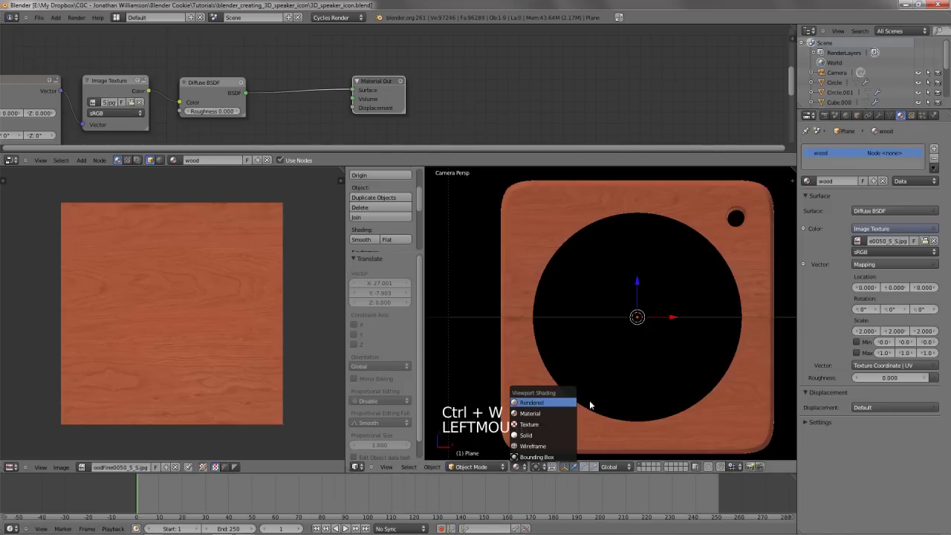
pyautogui.click(568, 403)
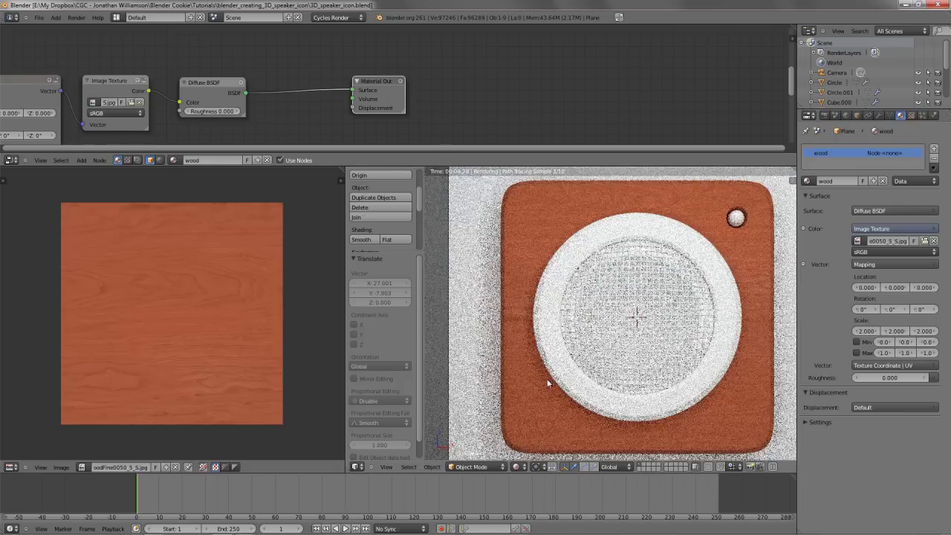
pyautogui.doubleClick(524, 467)
pyautogui.click(524, 467)
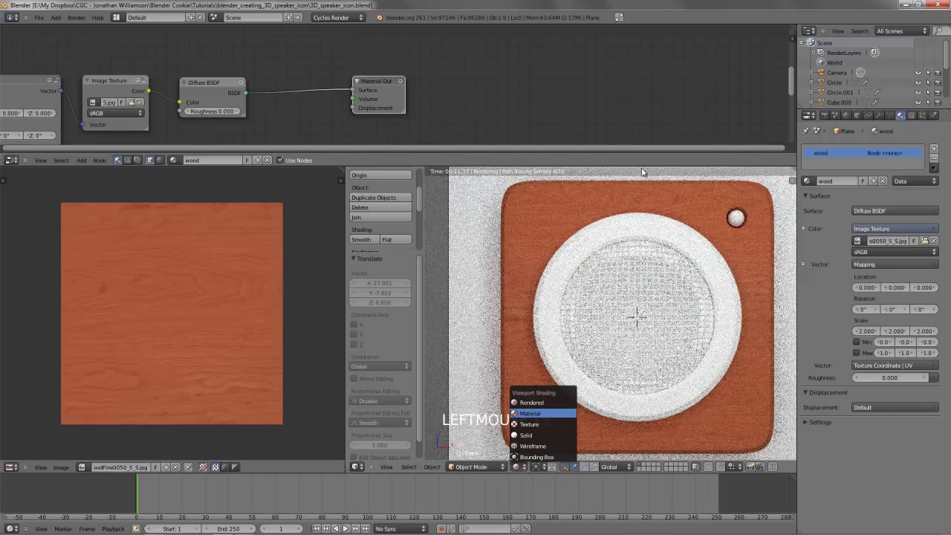
pyautogui.hotkey('ctrl', 'w')
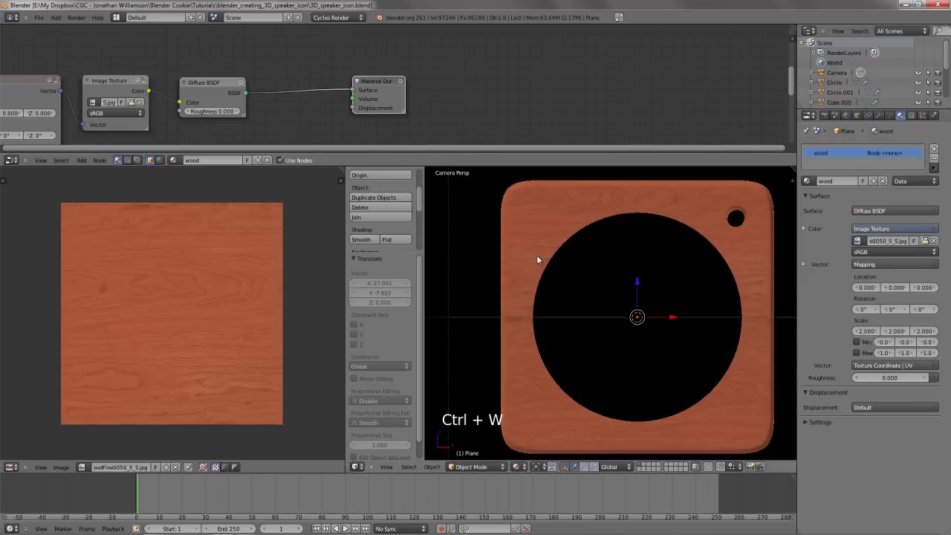
# Select the large background plane behind the speaker and rename the object bg plane
pyautogui.scroll(-3, 587, 269)
pyautogui.rightClick(518, 233)
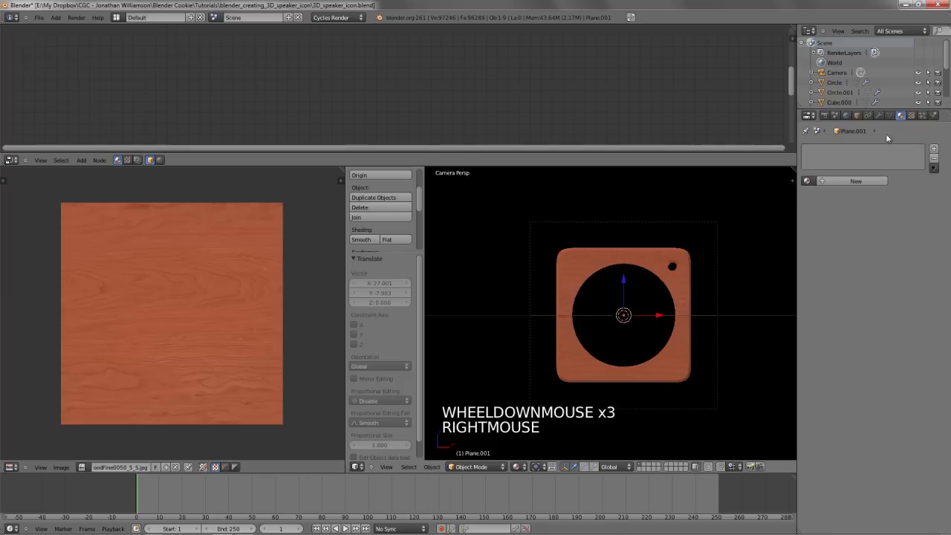
pyautogui.scroll(-3, 877, 75)
pyautogui.scroll(2, 877, 74)
pyautogui.press('z')
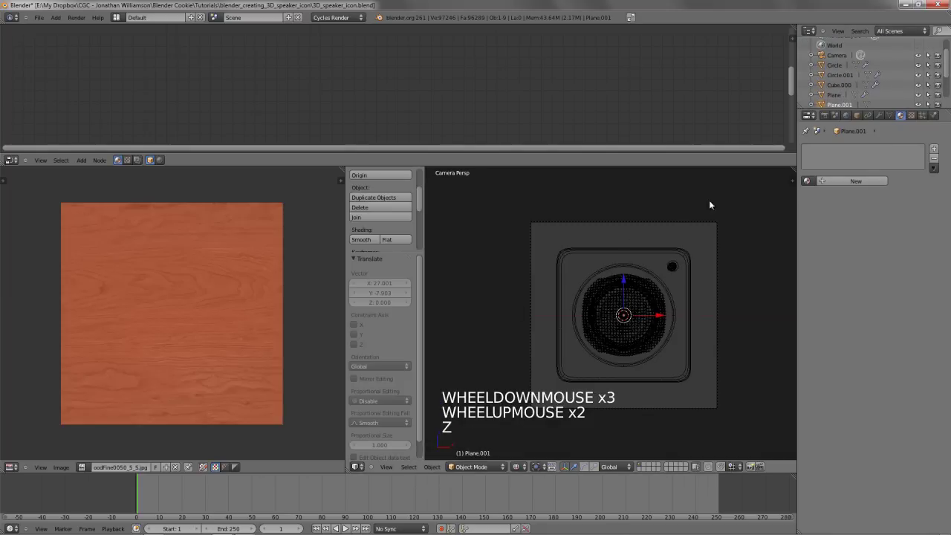
pyautogui.scroll(-5, 703, 261)
pyautogui.keyDown('ctrl'); pyautogui.click(827, 105); pyautogui.keyUp('ctrl')
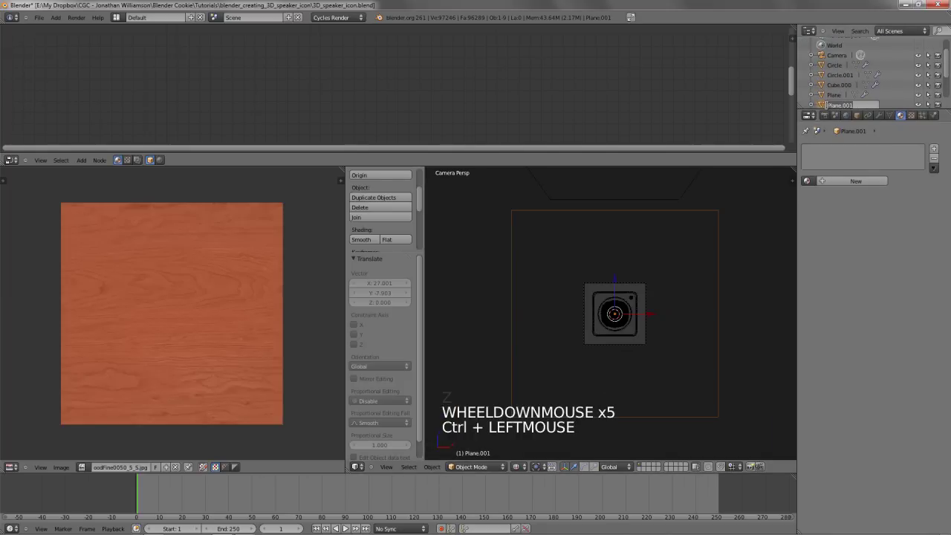
pyautogui.press('Return')
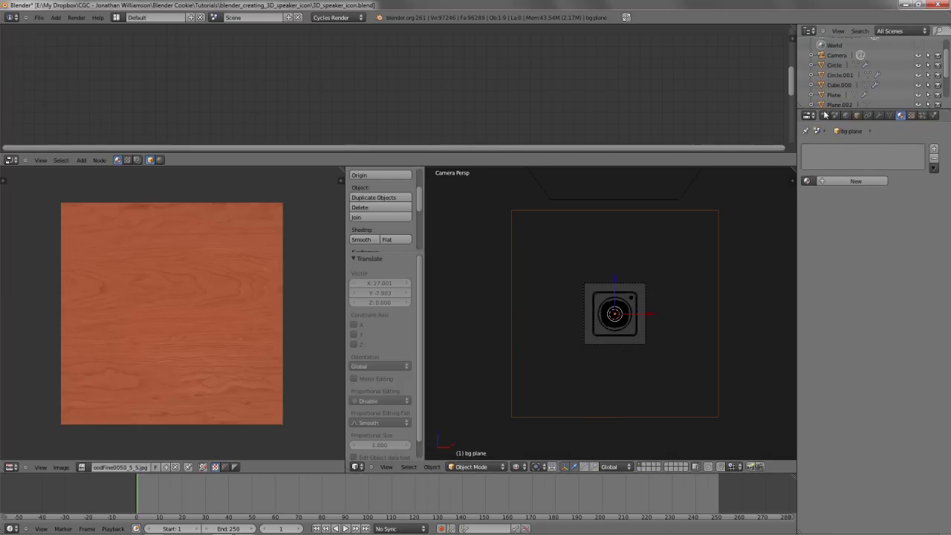
# Add a new material to the background plane and name it bg plane
pyautogui.click(857, 180)
pyautogui.click(853, 181)
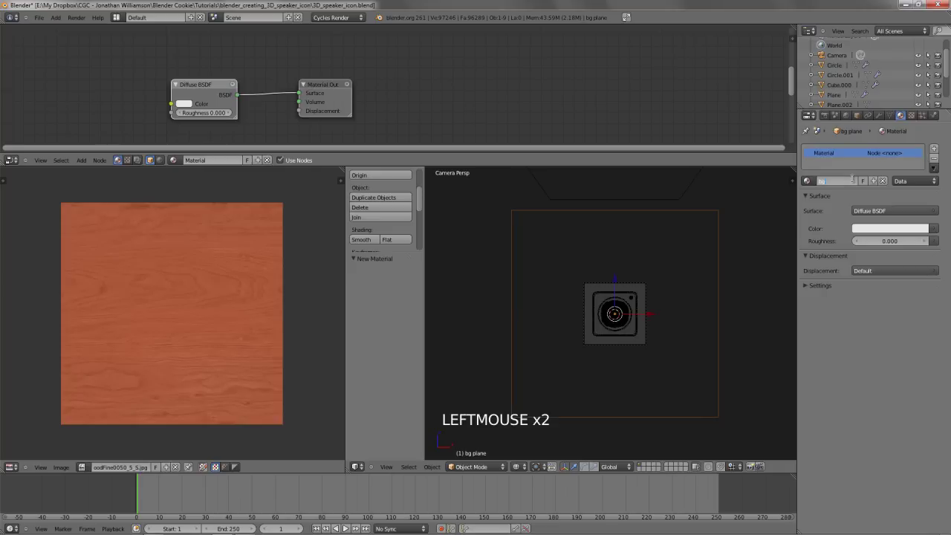
pyautogui.write('bg plane')
pyautogui.press('Return')
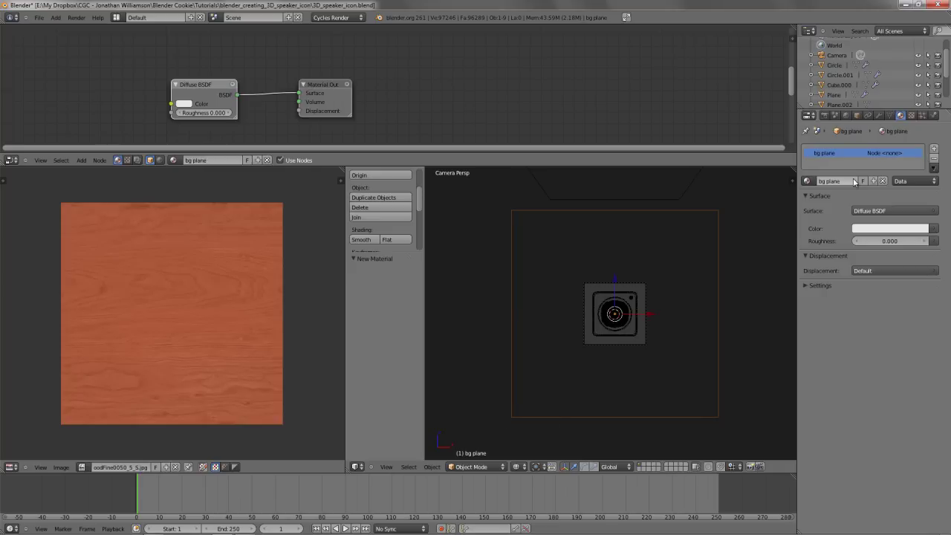
# Change the background plane's surface shader to Glossy BSDF with a roughness of 0.8
pyautogui.click(899, 211)
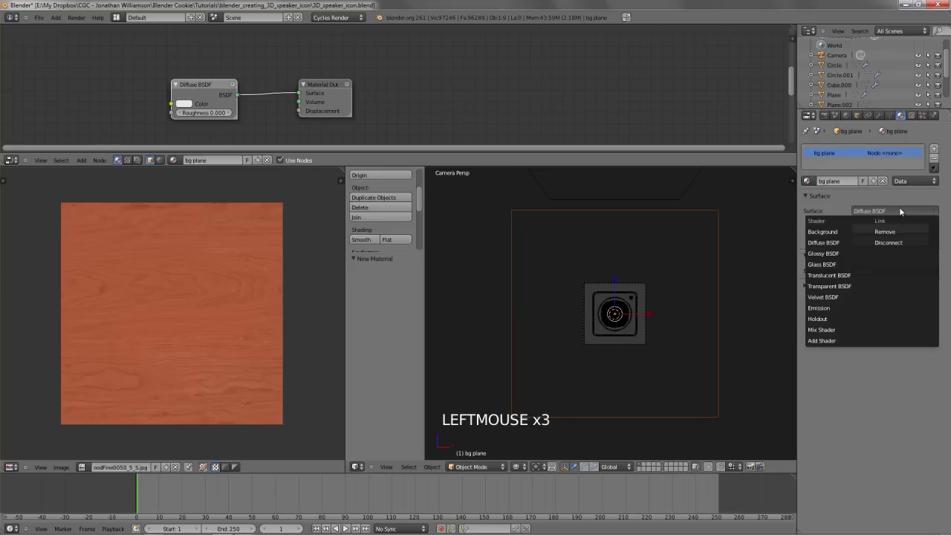
pyautogui.click(831, 255)
pyautogui.click(925, 254)
pyautogui.click(925, 254)
pyautogui.click(925, 254)
pyautogui.click(925, 254)
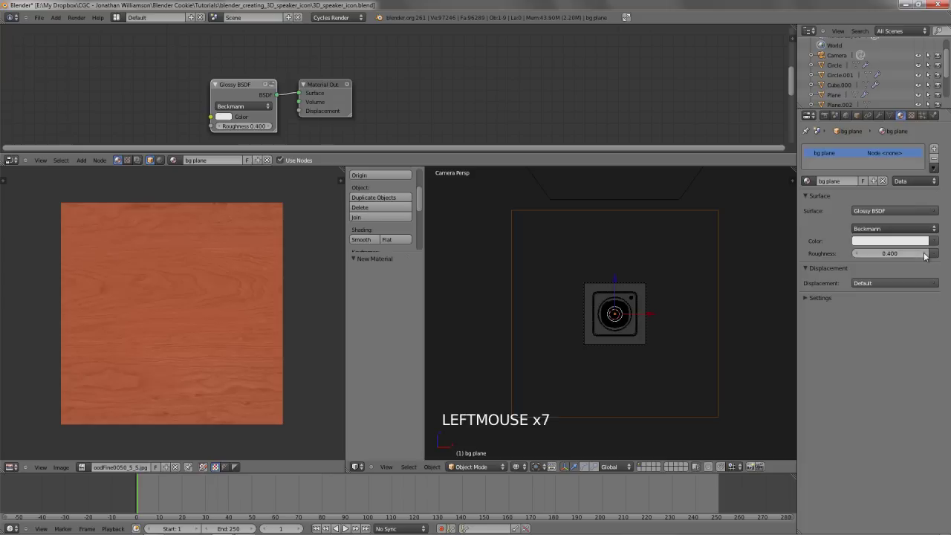
pyautogui.click(925, 255)
pyautogui.click(925, 254)
pyautogui.click(926, 254)
pyautogui.click(925, 254)
# Set the background plane's glossy color to a muted, darkened teal
pyautogui.click(884, 242)
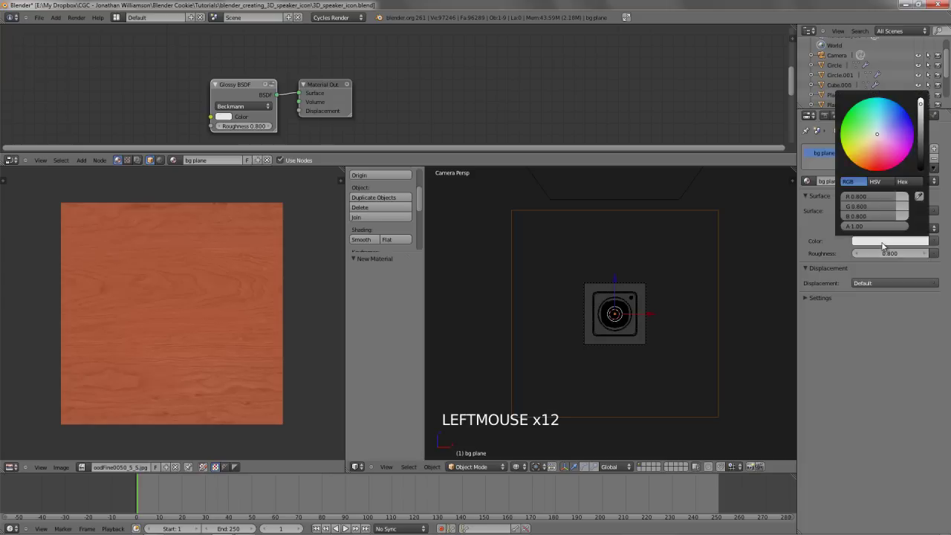
pyautogui.moveTo(871, 141); pyautogui.dragTo(881, 122)
pyautogui.scroll(-3, 882, 133)
pyautogui.scroll(-2, 881, 118)
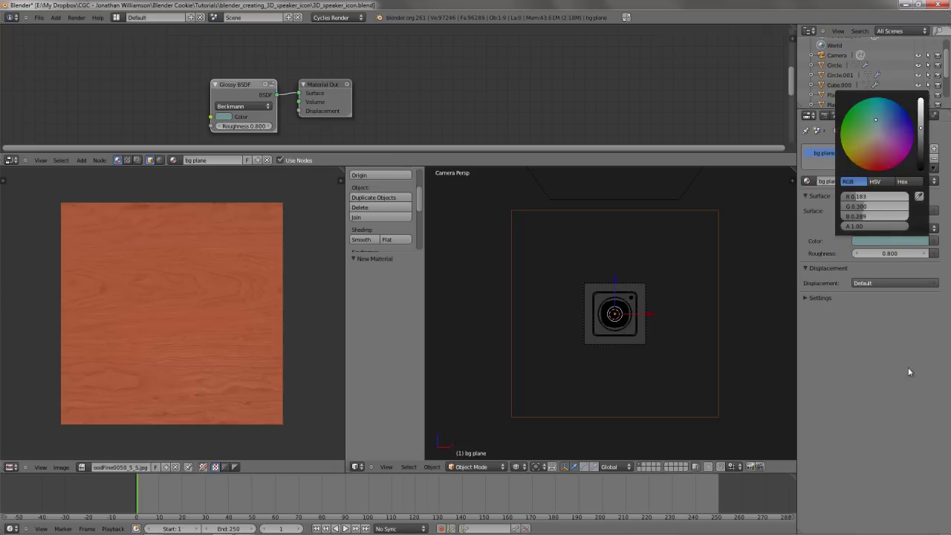
# Leave wireframe, frame the speaker in the camera view and switch the viewport to Material shading
pyautogui.scroll(2, 728, 357)
pyautogui.scroll(4, 728, 355)
pyautogui.press('z')
pyautogui.keyDown('shift'); pyautogui.moveTo(722, 355); pyautogui.dragTo(685, 352, button='middle'); pyautogui.keyUp('shift')
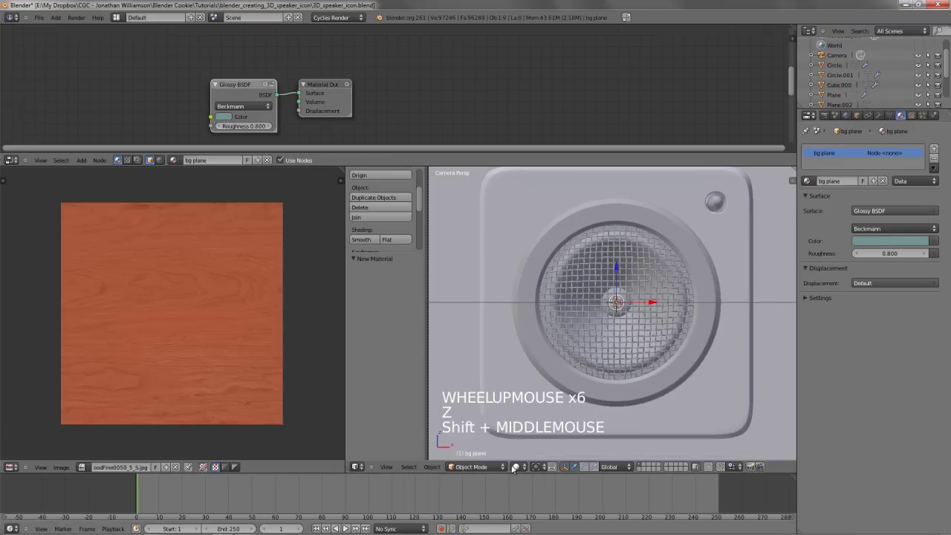
pyautogui.click(517, 467)
pyautogui.click(538, 414)
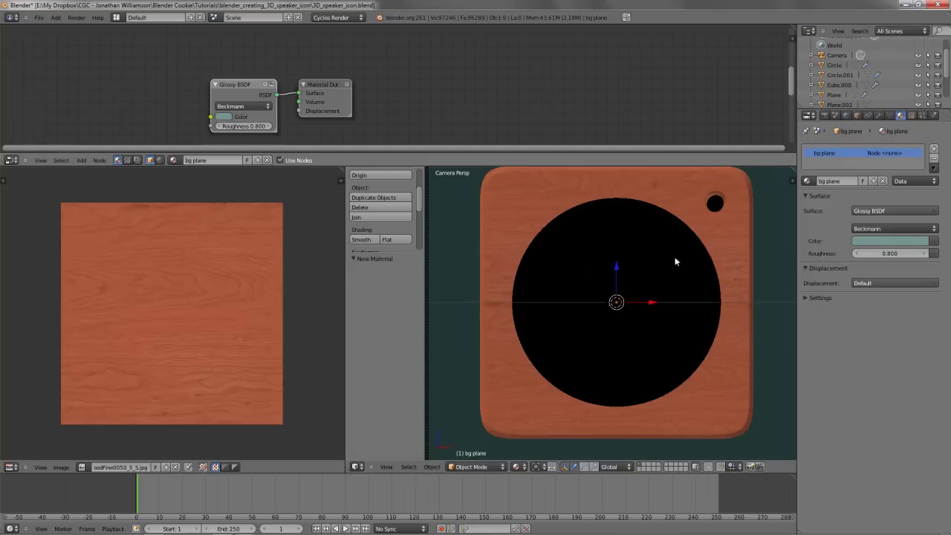
# Select the small LED sphere in the body's corner hole and give it a new material named LED Glass
pyautogui.rightClick(715, 203)
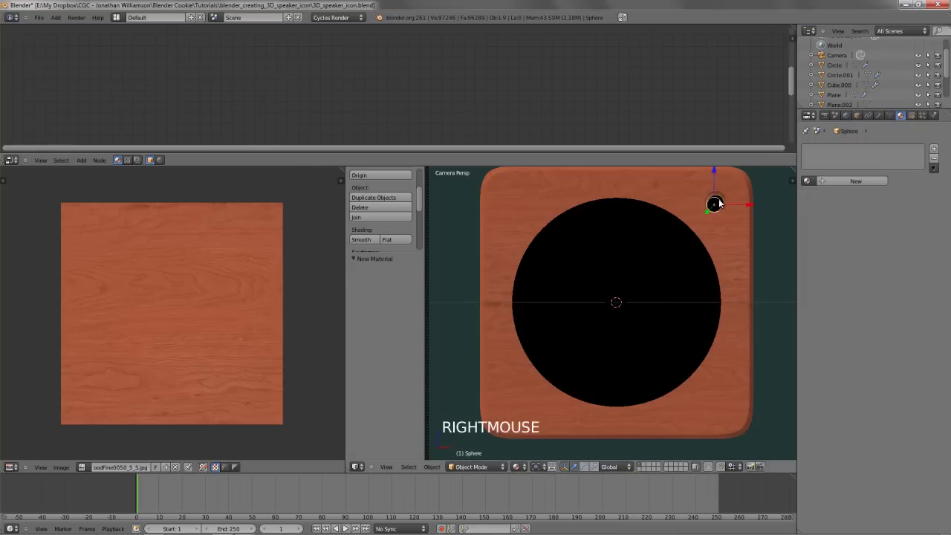
pyautogui.click(840, 181)
pyautogui.click(838, 179)
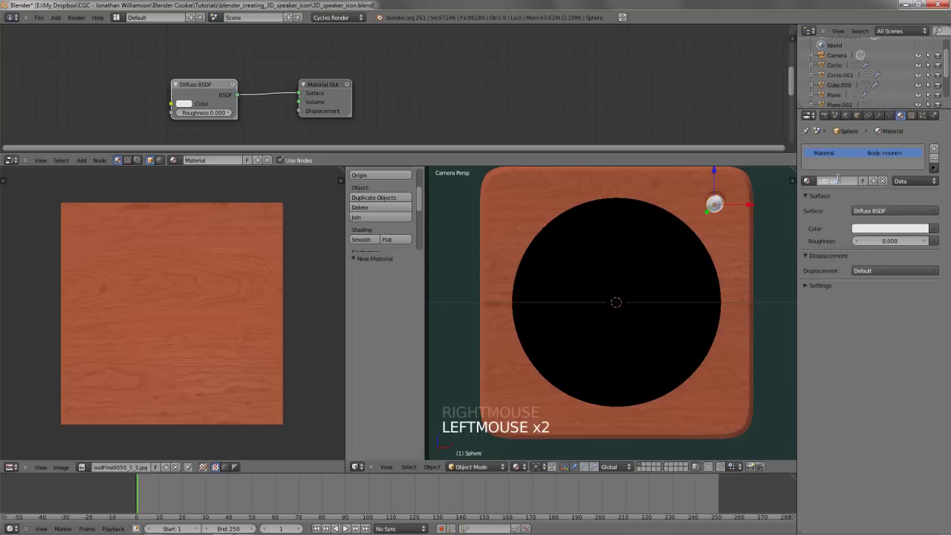
pyautogui.press('Return')
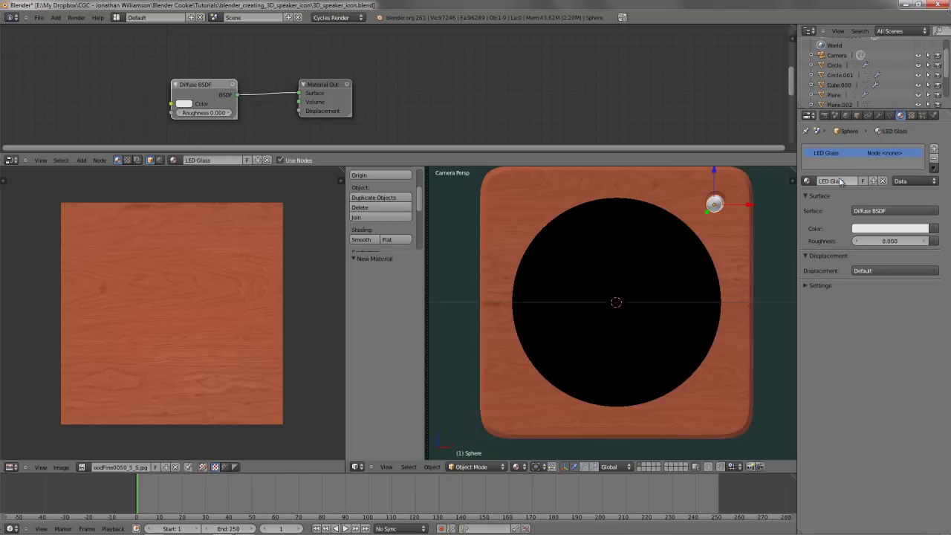
# Add a second material named LED to the sphere and set its surface shader to Emission
pyautogui.click(934, 149)
pyautogui.click(843, 182)
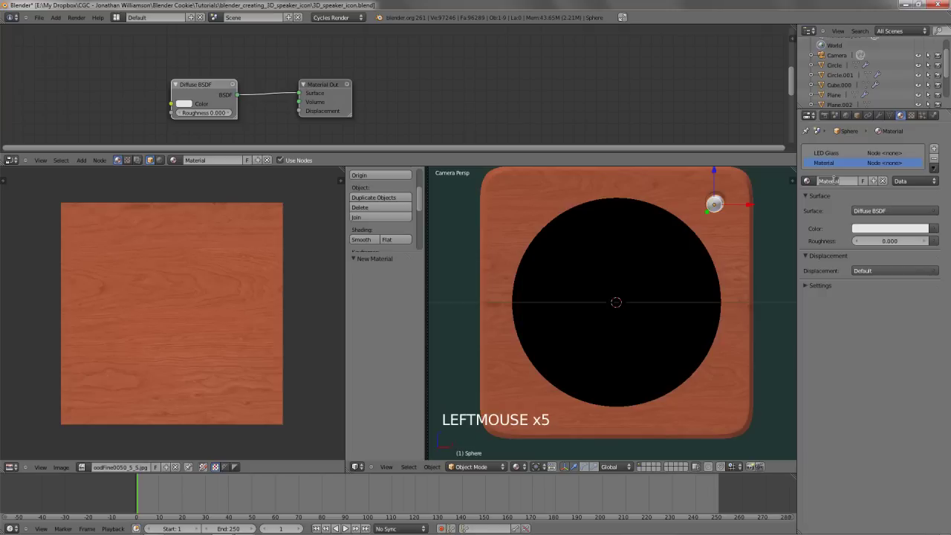
pyautogui.click(834, 180)
pyautogui.write('LED')
pyautogui.press('Return')
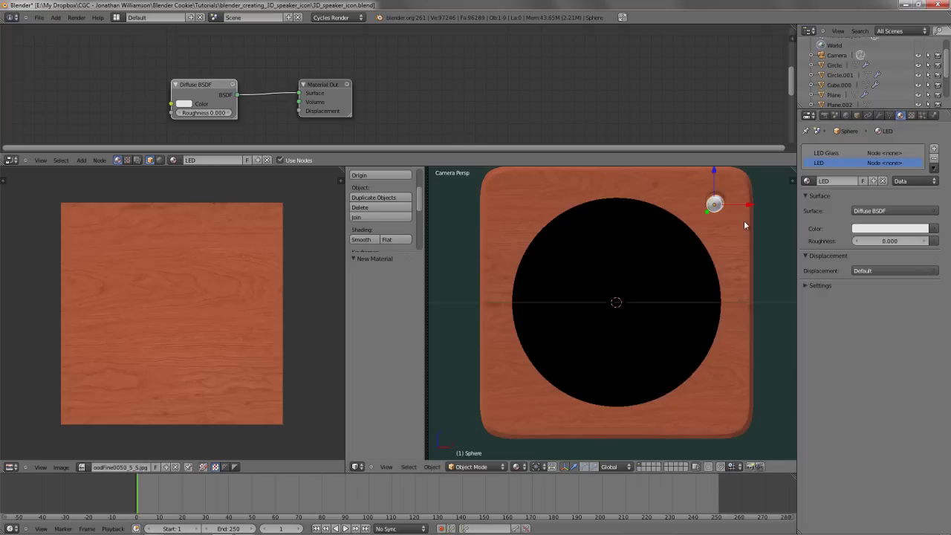
pyautogui.click(881, 212)
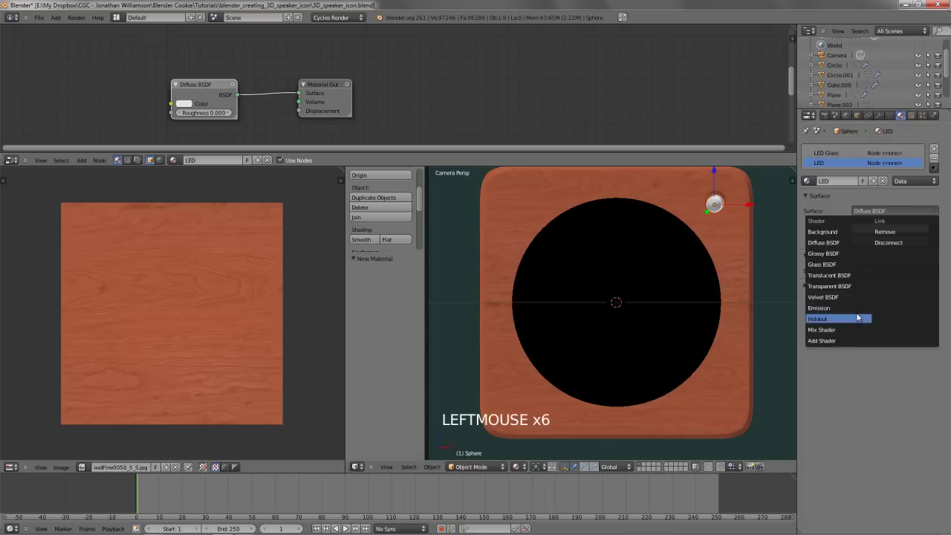
pyautogui.click(819, 307)
# Assign the LED material to the linked inner piece of the sphere's mesh and return to Object Mode
pyautogui.keyDown('shift'); pyautogui.moveTo(678, 262); pyautogui.dragTo(583, 316, button='middle'); pyautogui.keyUp('shift')
pyautogui.scroll(3, 584, 315)
pyautogui.press('Tab')
pyautogui.scroll(2, 554, 232)
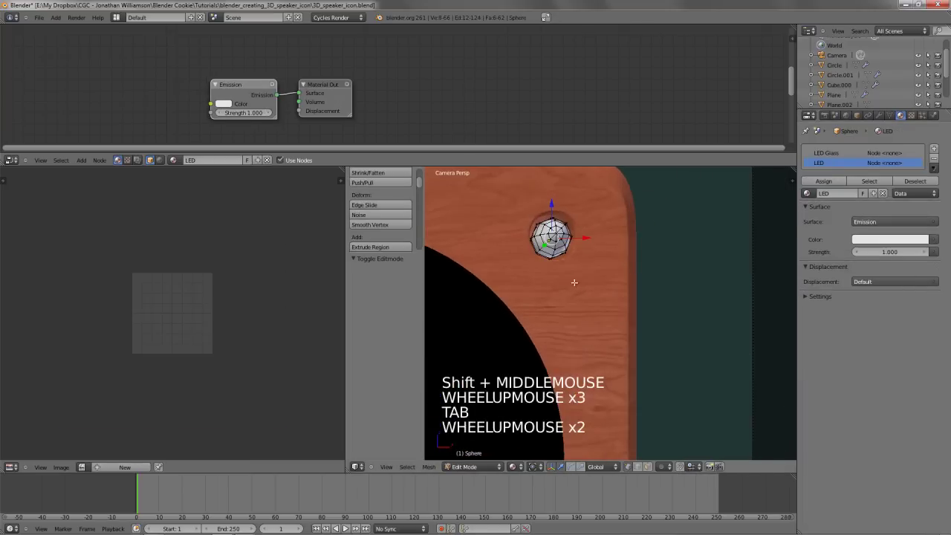
pyautogui.press('z')
pyautogui.press('a')
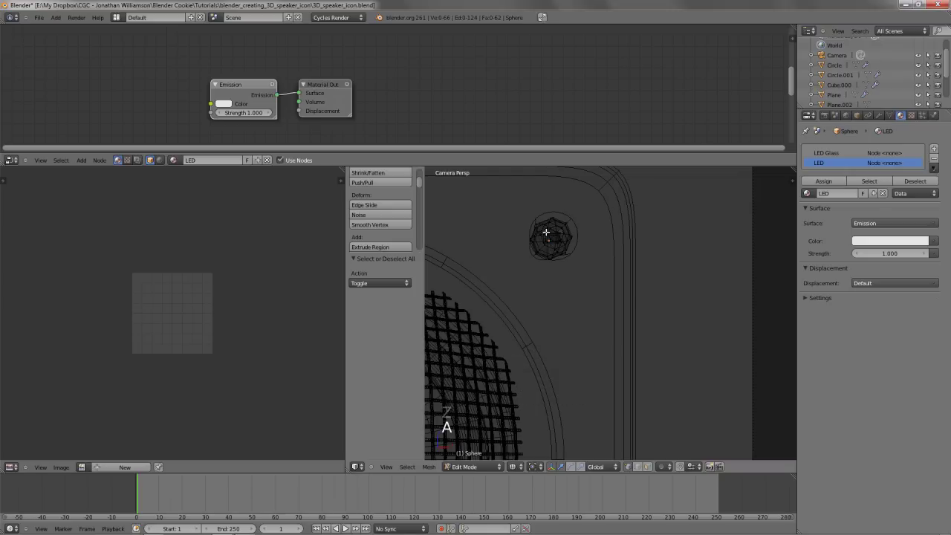
pyautogui.press('l')
pyautogui.click(824, 180)
pyautogui.press('z')
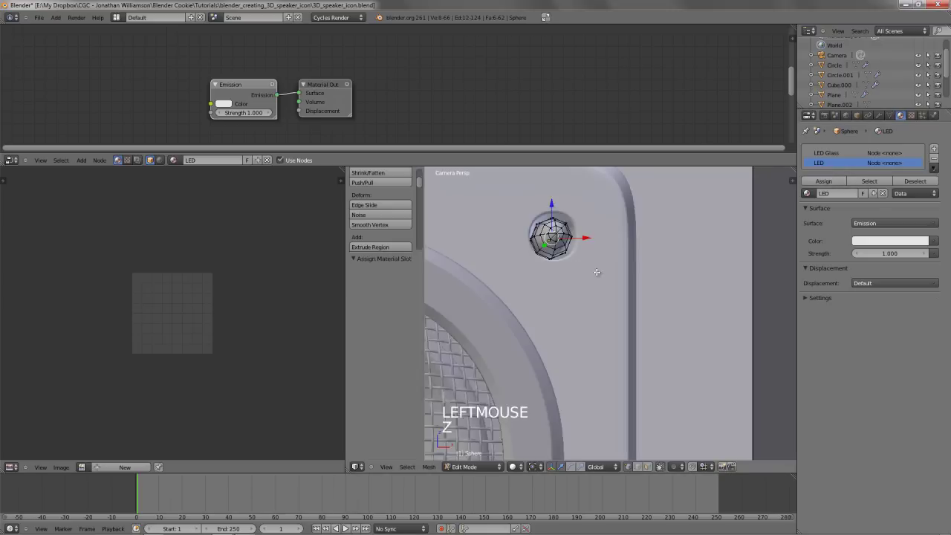
pyautogui.keyDown('shift'); pyautogui.moveTo(597, 272); pyautogui.dragTo(720, 268, button='middle'); pyautogui.keyUp('shift')
pyautogui.press('Tab')
# Set the LED material's emission color to orange-red and its strength to 30
pyautogui.click(898, 229)
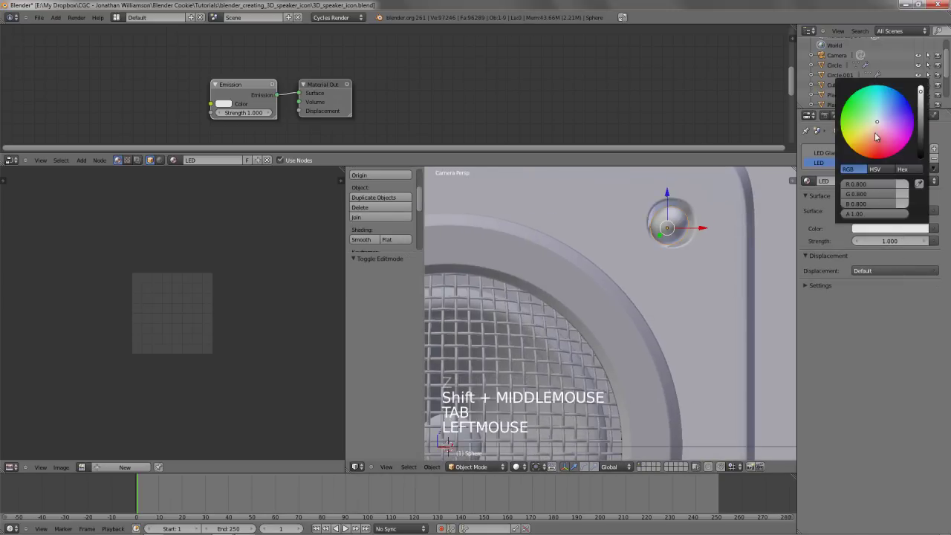
pyautogui.moveTo(876, 137); pyautogui.dragTo(870, 156)
pyautogui.click(881, 233)
pyautogui.keyDown('ctrl'); pyautogui.click(889, 241); pyautogui.keyUp('ctrl')
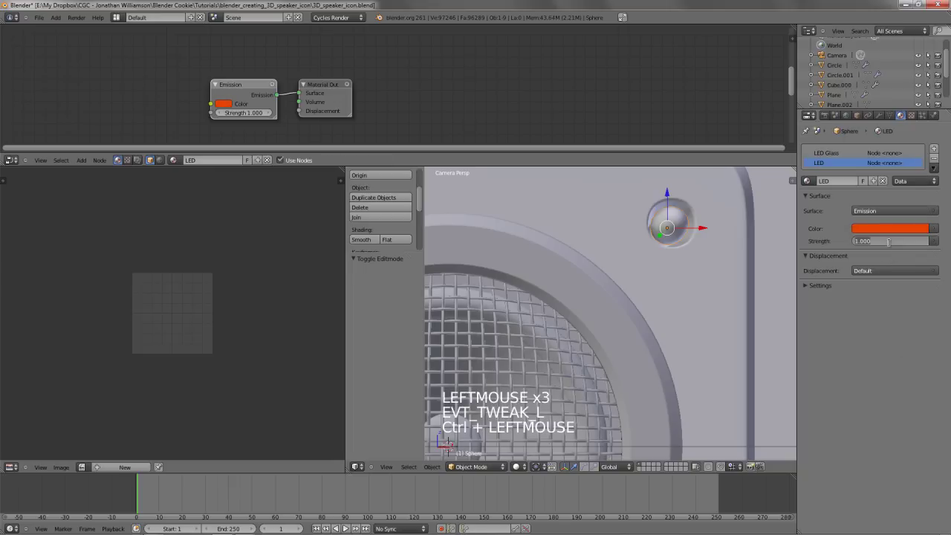
pyautogui.write('30')
pyautogui.press('Return')
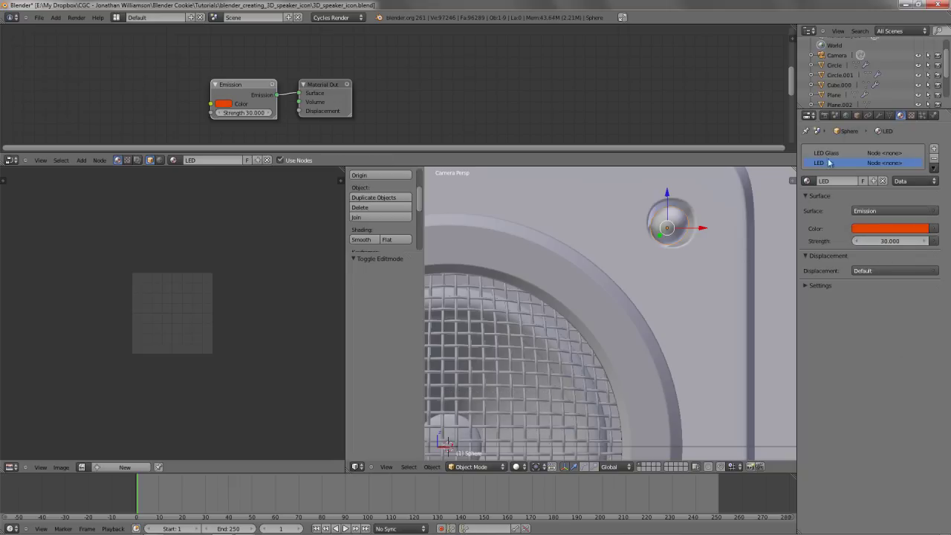
# Select the sphere's faces that use the LED Glass material to check its assignment, and return to Object Mode
pyautogui.click(834, 149)
pyautogui.press('Tab')
pyautogui.press('z')
pyautogui.press('a')
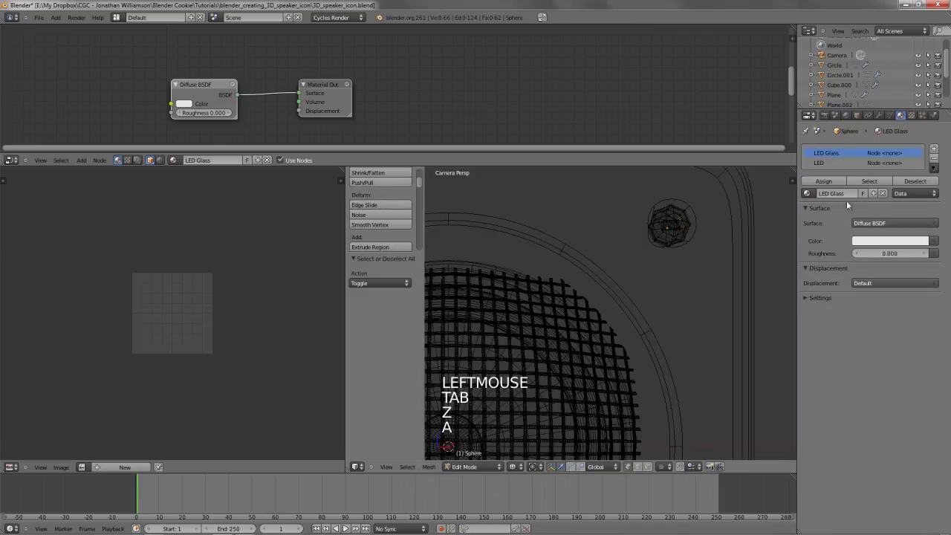
pyautogui.click(870, 182)
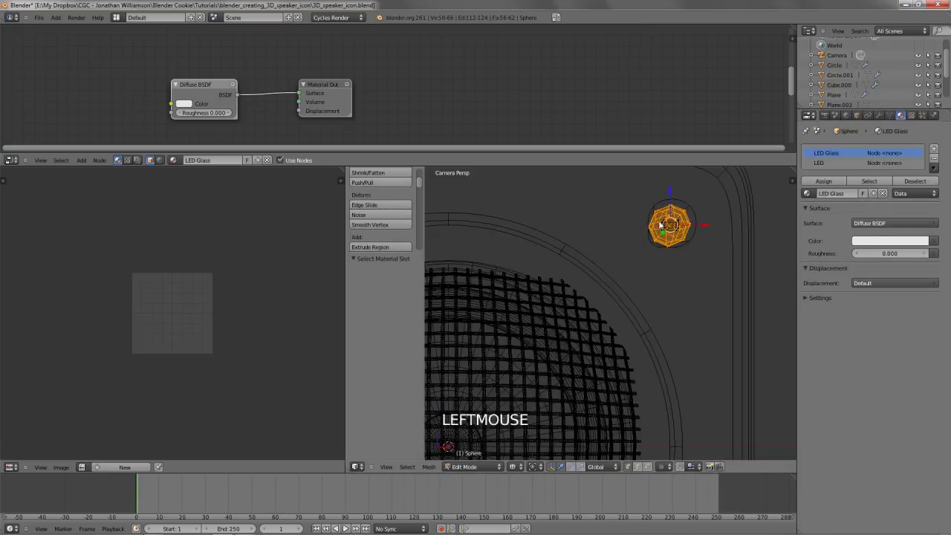
pyautogui.press('Tab')
# Set the LED Glass material's color to orange-red and its surface shader to Glass BSDF
pyautogui.click(886, 234)
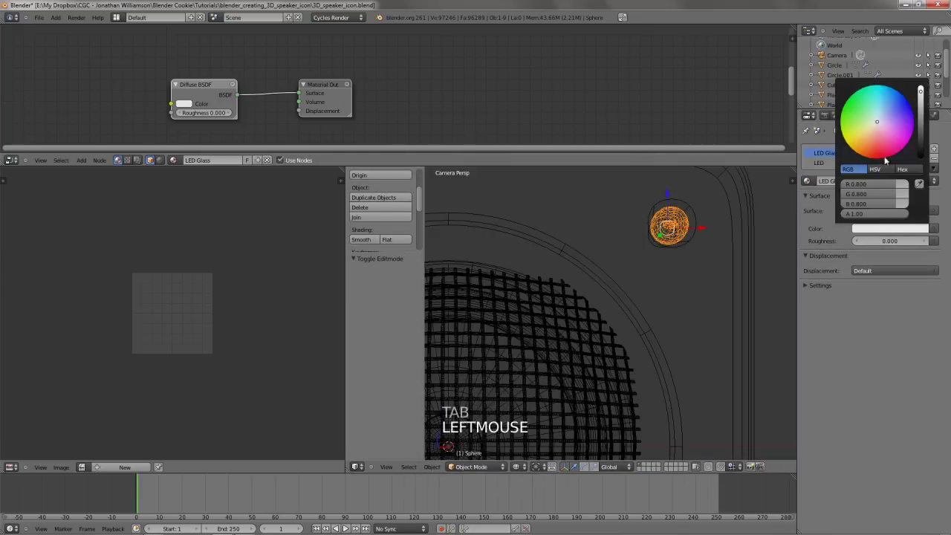
pyautogui.moveTo(889, 161); pyautogui.dragTo(877, 171)
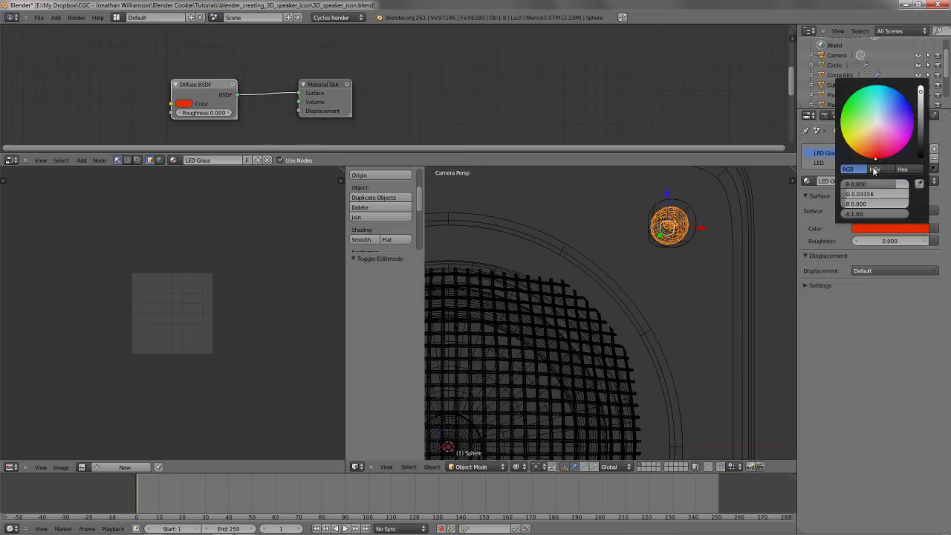
pyautogui.click(870, 211)
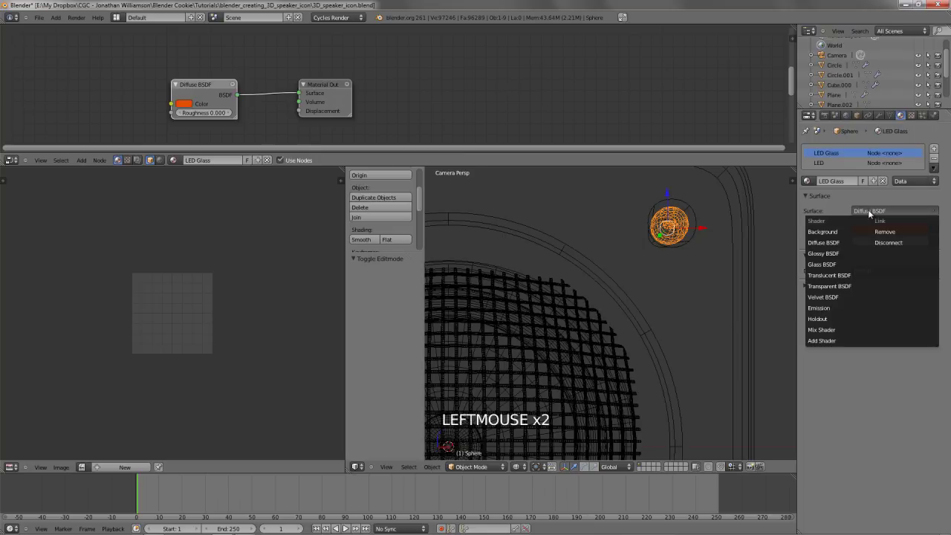
pyautogui.click(831, 264)
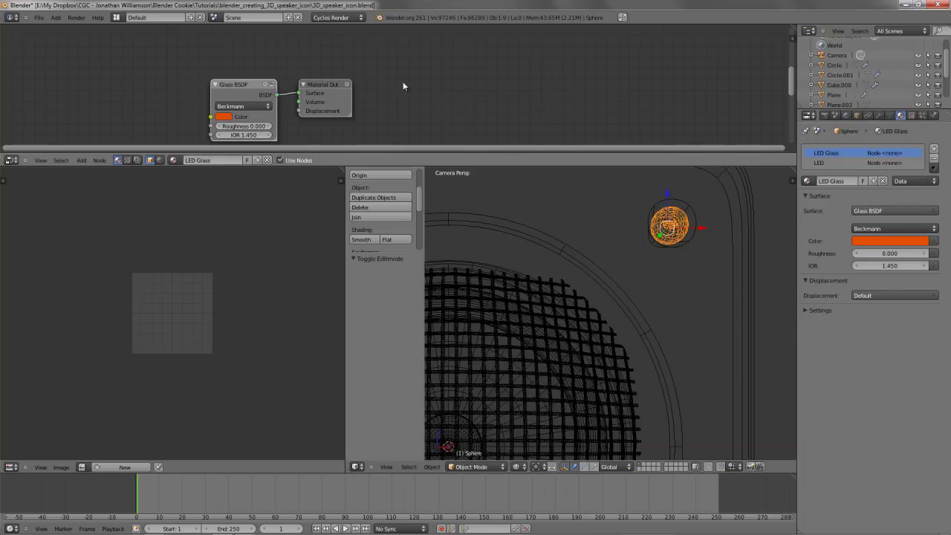
pyautogui.moveTo(404, 87); pyautogui.dragTo(450, 74, button='middle')
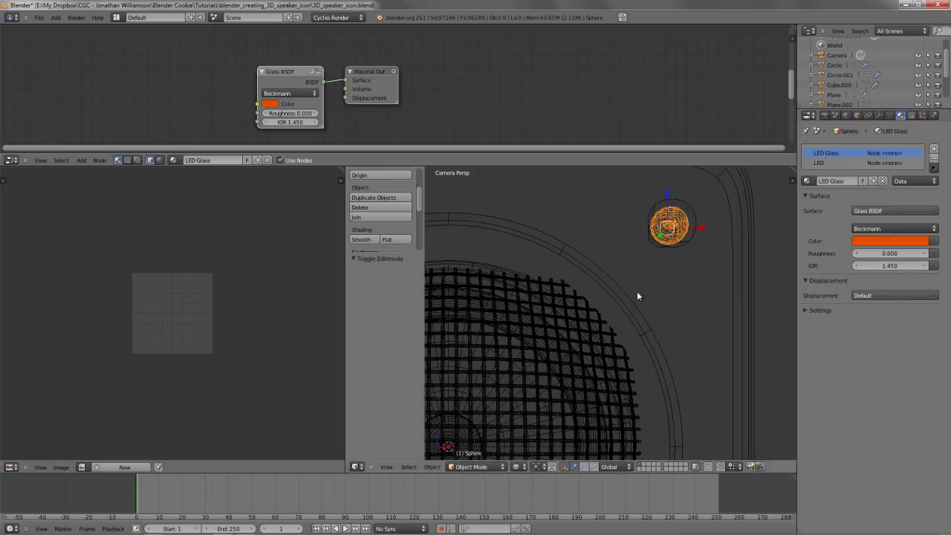
pyautogui.scroll(-2, 637, 290)
pyautogui.press('z')
pyautogui.press('a')
pyautogui.keyDown('shift'); pyautogui.moveTo(652, 301); pyautogui.dragTo(689, 288, button='middle'); pyautogui.keyUp('shift')
pyautogui.press('a')
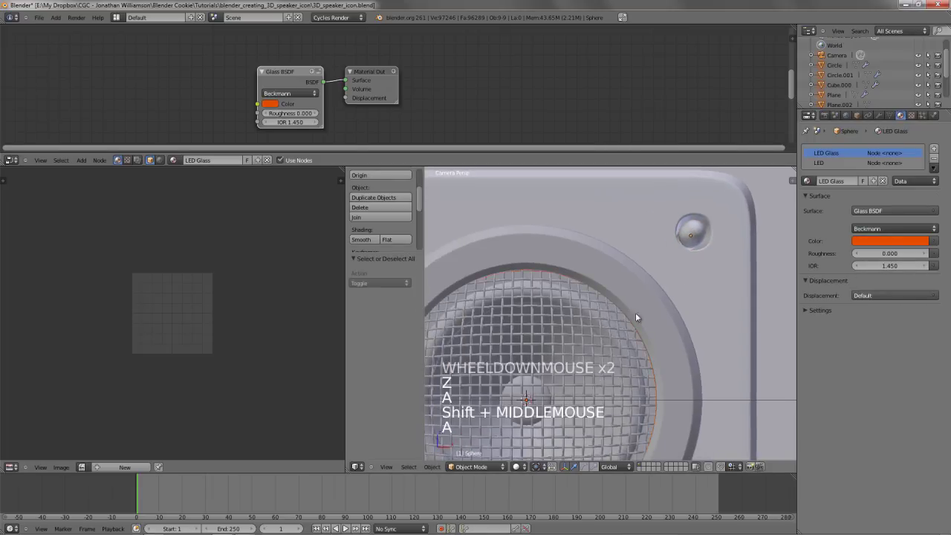
pyautogui.scroll(-1, 635, 312)
pyautogui.keyDown('shift'); pyautogui.moveTo(635, 312); pyautogui.dragTo(674, 292, button='middle'); pyautogui.keyUp('shift')
pyautogui.press('a')
pyautogui.press('z')
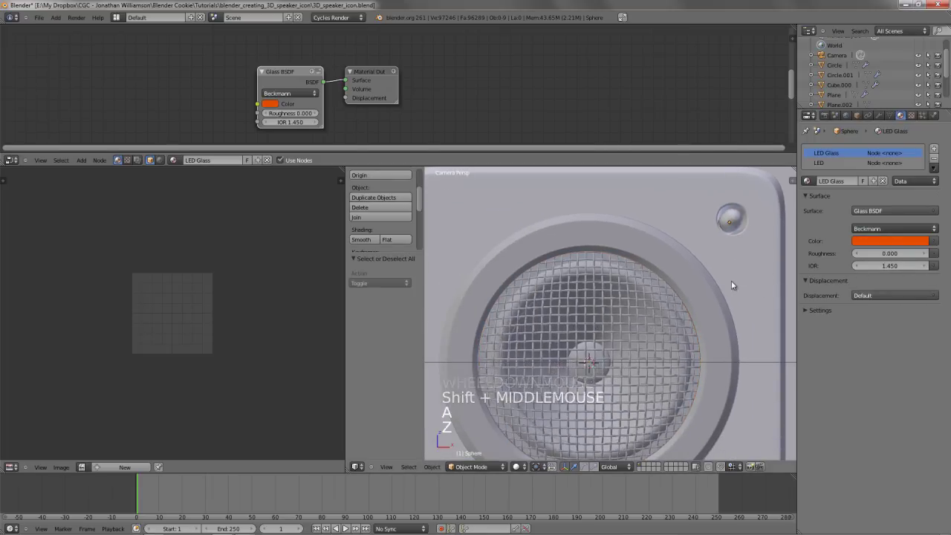
# Open the LED sphere's mesh in Edit Mode, shown as wireframe from the right side
pyautogui.scroll(-3, 587, 324)
pyautogui.keyDown('shift'); pyautogui.moveTo(598, 327); pyautogui.dragTo(430, 340, button='middle'); pyautogui.keyUp('shift')
pyautogui.scroll(4, 584, 341)
pyautogui.press('z')
pyautogui.press('KP_3')
pyautogui.scroll(5, 595, 335)
pyautogui.scroll(9, 521, 357)
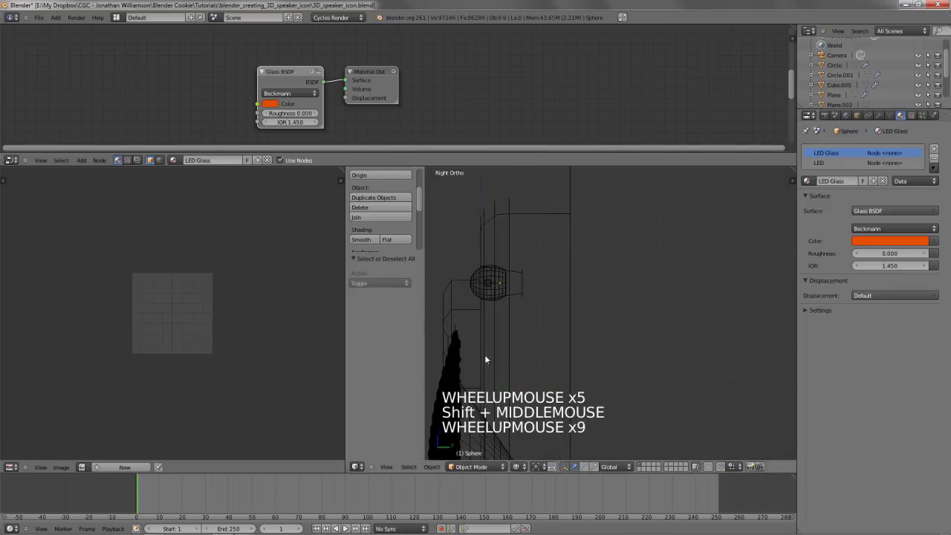
pyautogui.scroll(3, 601, 395)
pyautogui.keyDown('shift'); pyautogui.moveTo(484, 359); pyautogui.dragTo(688, 331, button='middle'); pyautogui.keyUp('shift')
pyautogui.scroll(2, 577, 272)
pyautogui.rightClick(577, 272)
pyautogui.press('Tab')
pyautogui.scroll(3, 578, 272)
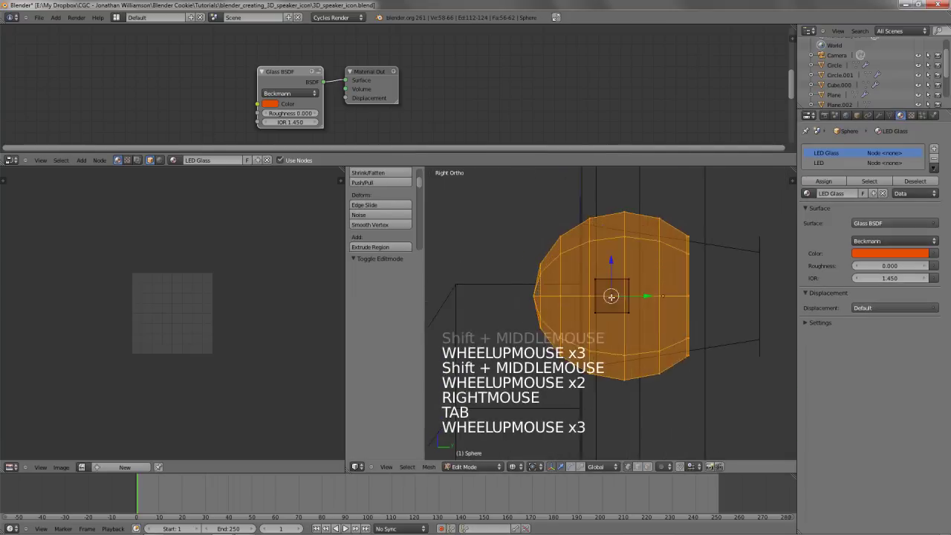
pyautogui.scroll(1, 654, 260)
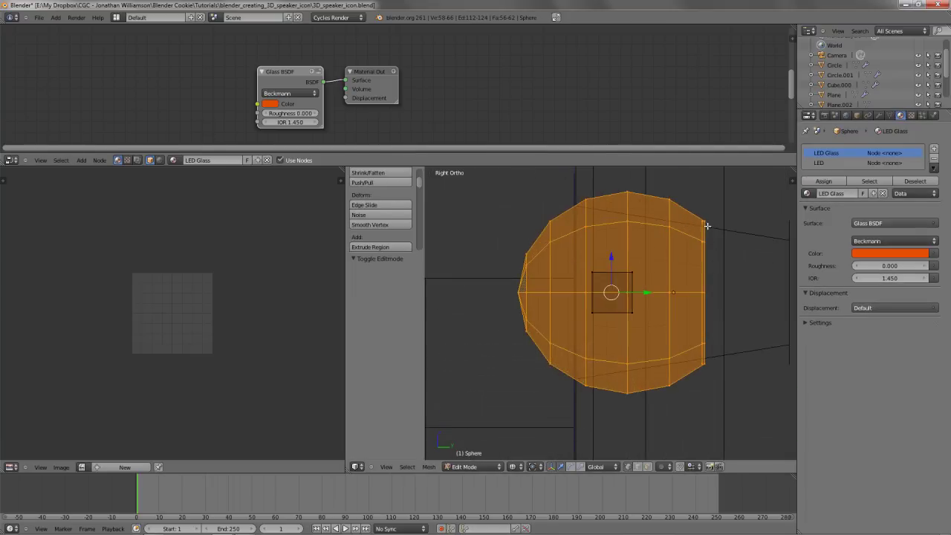
# Solidify the linked outer shell of the LED sphere, reducing the thickness to about 0.003
pyautogui.press('a')
pyautogui.press('l')
pyautogui.press('space')
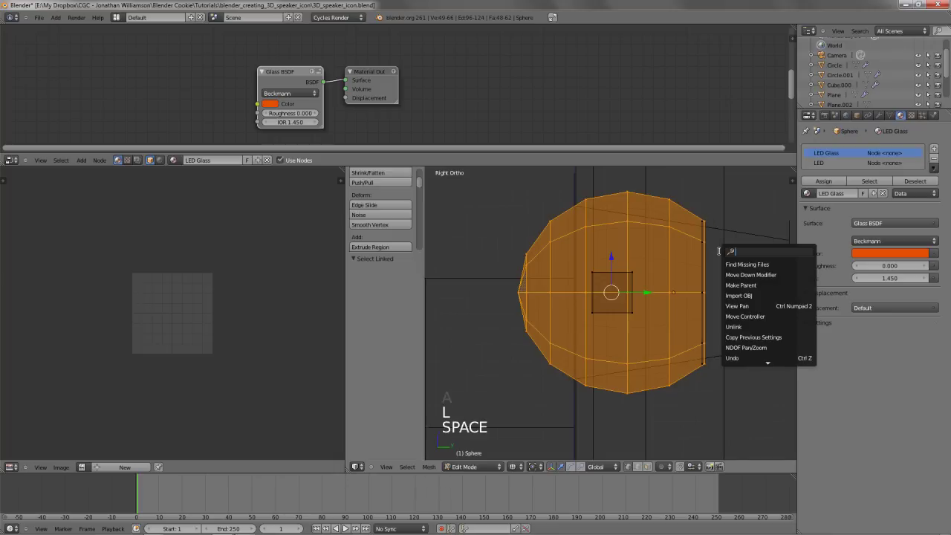
pyautogui.write('solid')
pyautogui.press('Return')
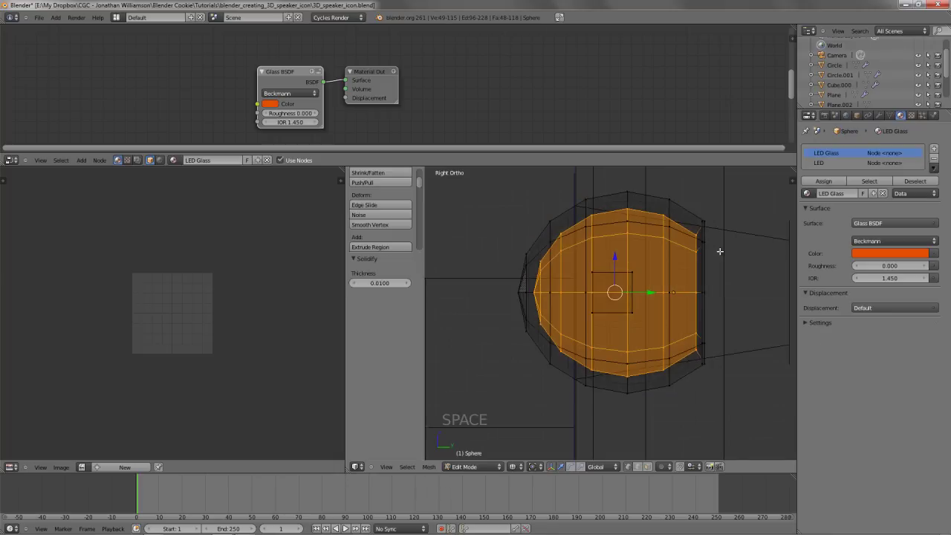
pyautogui.keyDown('shift'); pyautogui.moveTo(394, 287); pyautogui.dragTo(353, 281); pyautogui.keyUp('shift')
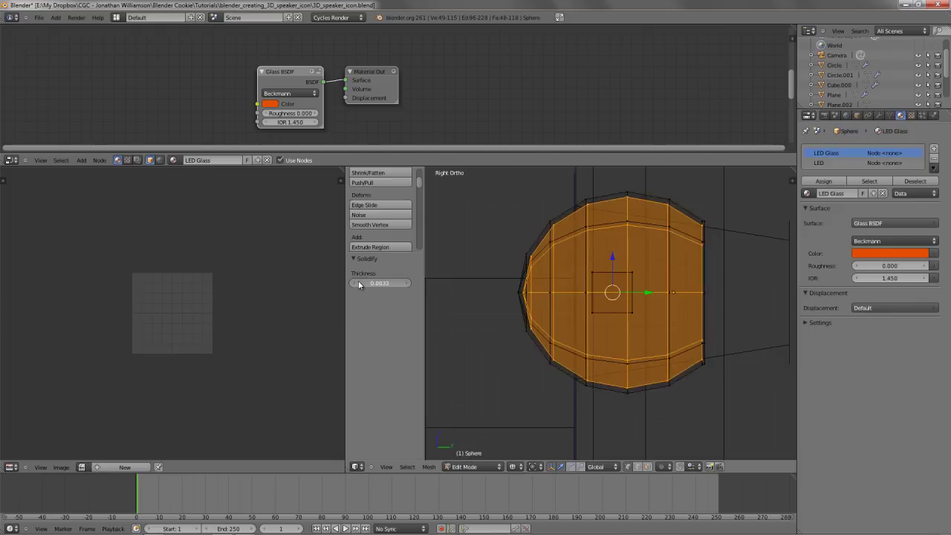
# Select only the linked disc that closes the back of the LED sphere
pyautogui.press('a')
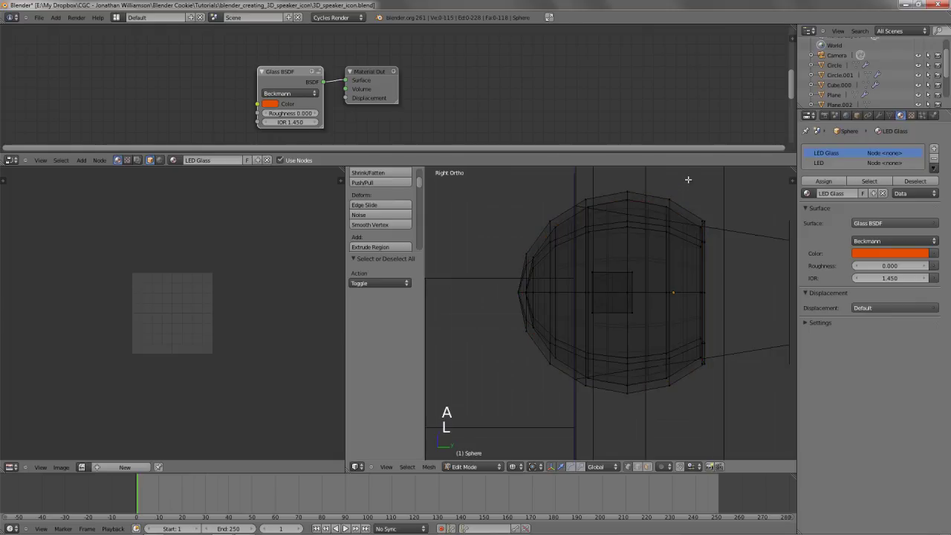
pyautogui.press('Tab')
pyautogui.press('Tab')
pyautogui.press('a')
pyautogui.press('a')
pyautogui.press('a')
pyautogui.press('a')
pyautogui.press('l')
pyautogui.moveTo(664, 261); pyautogui.dragTo(704, 255, button='middle')
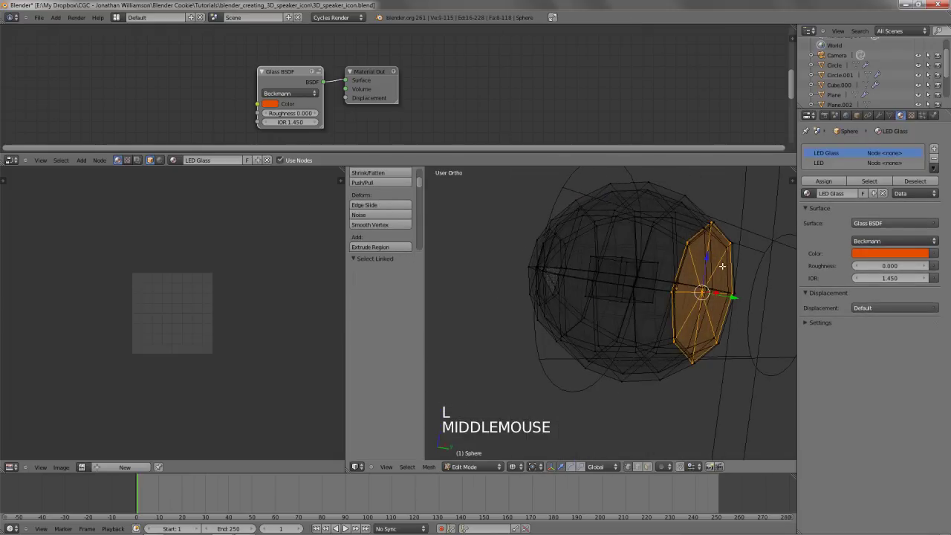
# Add a third material slot, assign it to the back disc and create a material named LED back in it
pyautogui.click(934, 148)
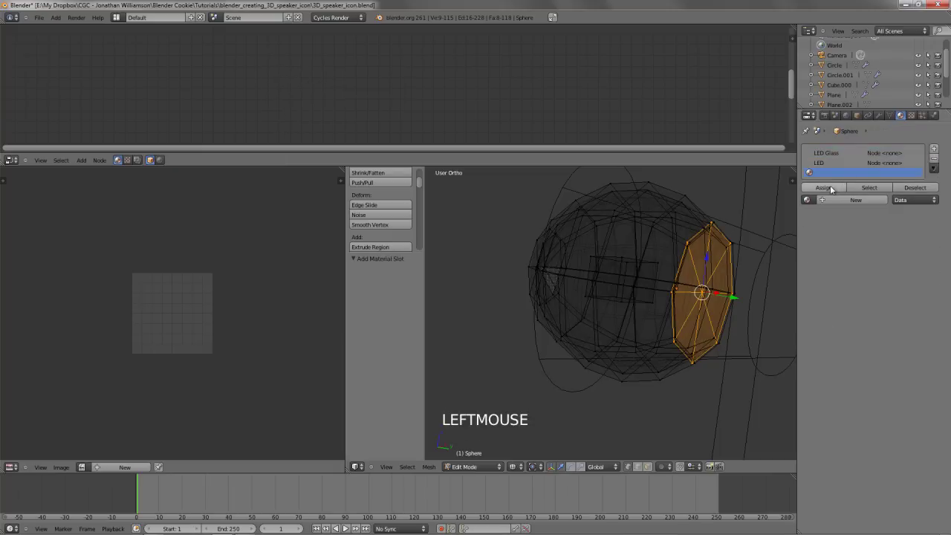
pyautogui.click(825, 188)
pyautogui.click(832, 199)
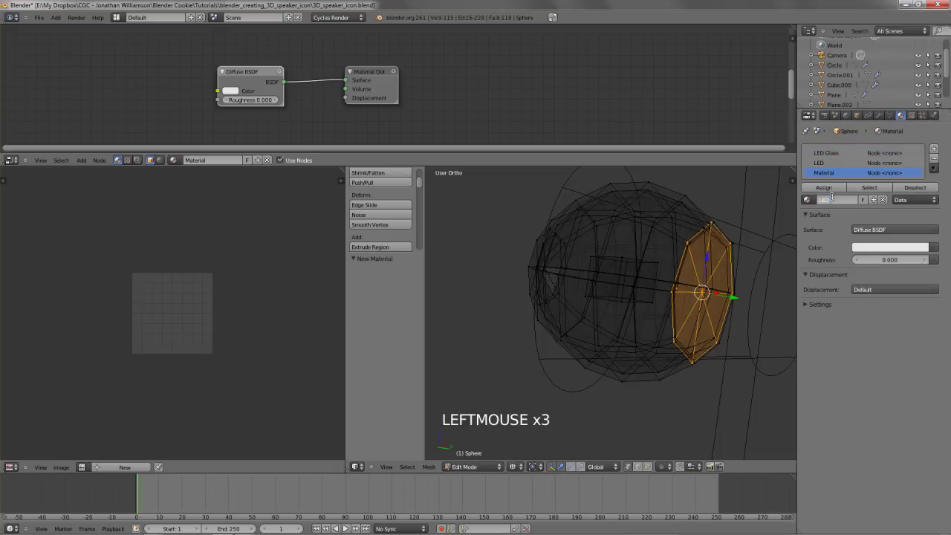
pyautogui.write('LED back')
pyautogui.click(906, 250)
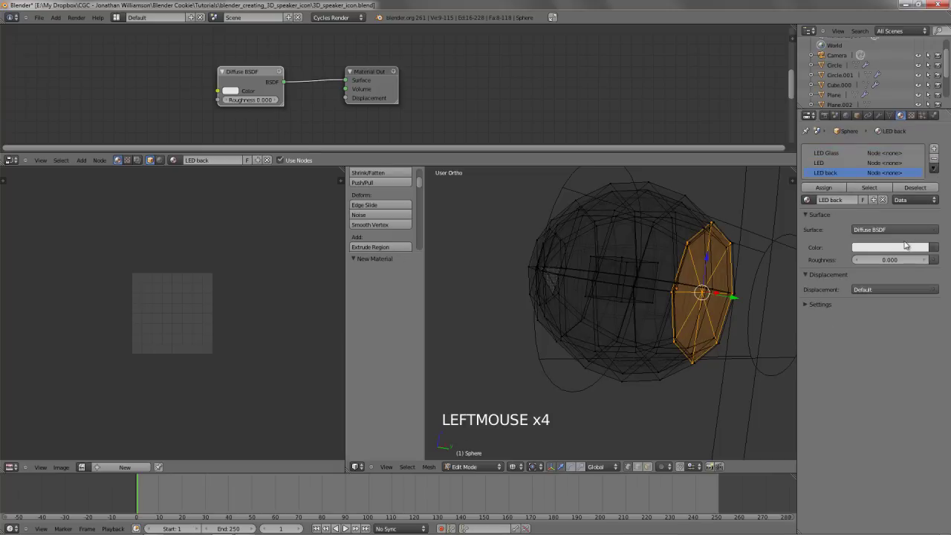
# Darken the LED back material's diffuse color to a dark grey
pyautogui.scroll(-2, 906, 252)
pyautogui.click(906, 251)
pyautogui.scroll(-15, 904, 253)
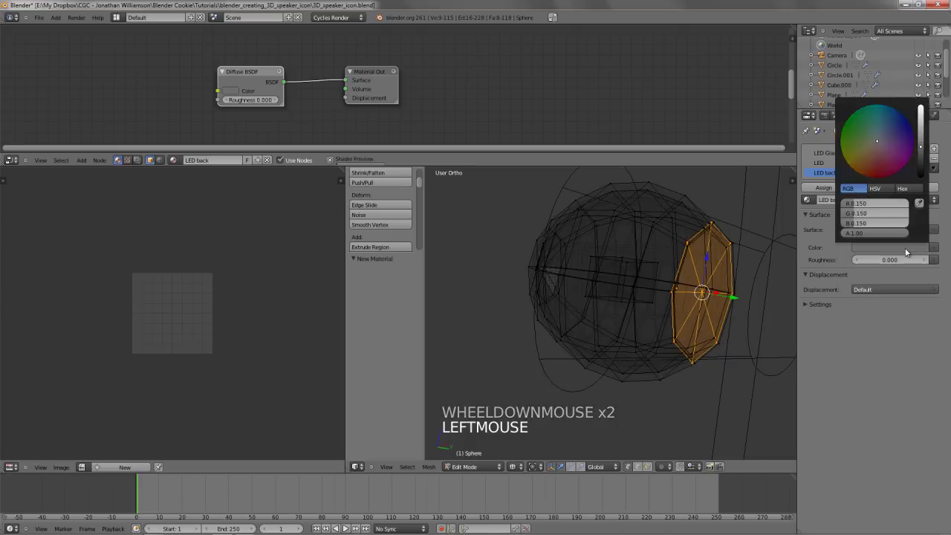
pyautogui.scroll(2, 902, 254)
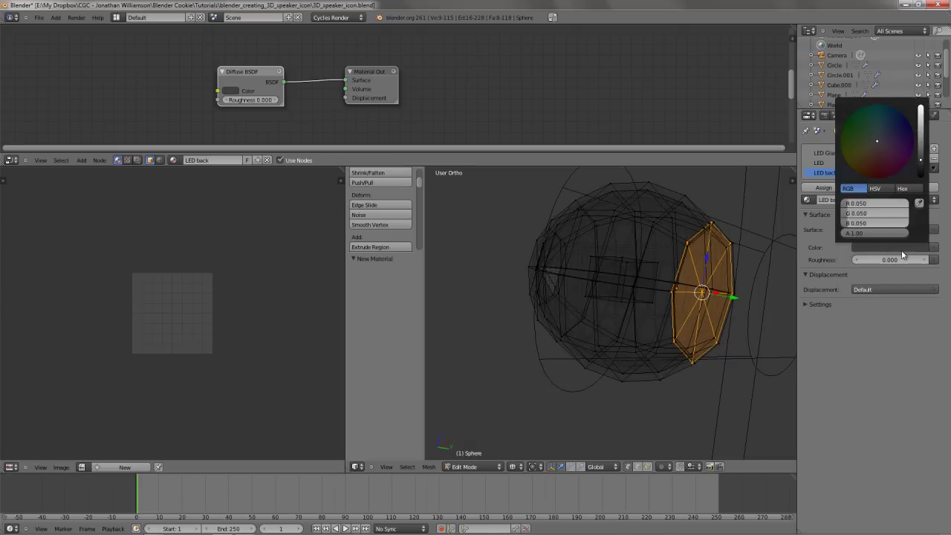
pyautogui.click(922, 170)
pyautogui.click(922, 130)
# Leave Edit Mode and return to the camera view in solid shading
pyautogui.scroll(-3, 625, 261)
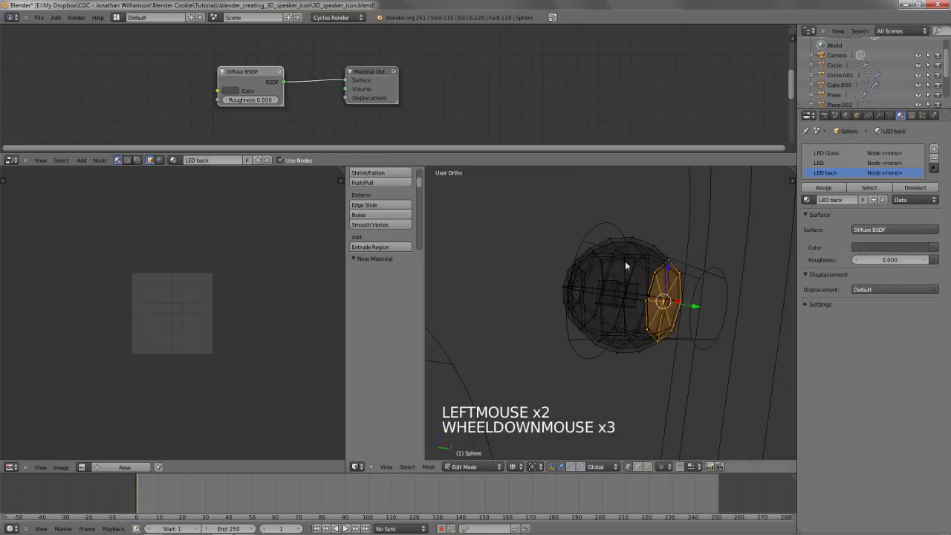
pyautogui.scroll(-2, 625, 260)
pyautogui.moveTo(626, 261)
pyautogui.mouseDown(button='middle')
pyautogui.moveTo(542, 298)
pyautogui.moveTo(632, 316)
pyautogui.moveTo(680, 352)
pyautogui.moveTo(649, 313)
pyautogui.moveTo(654, 256)
pyautogui.mouseUp(button='middle')
pyautogui.press('Tab')
pyautogui.scroll(-3, 596, 296)
pyautogui.scroll(-2, 649, 313)
pyautogui.press('KP_0')
pyautogui.press('z')
pyautogui.scroll(-4, 541, 323)
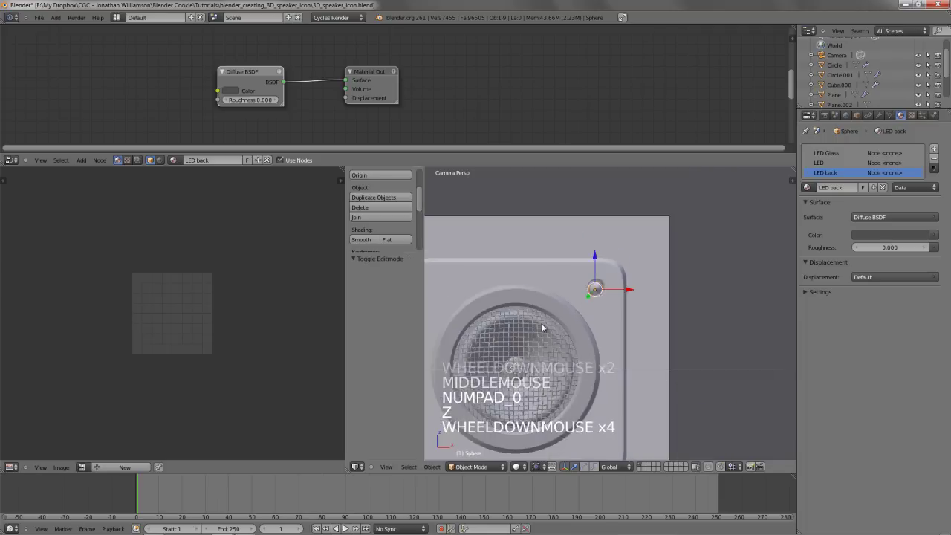
# Select the ring around the speaker and give it a new material named Metal
pyautogui.keyDown('shift'); pyautogui.moveTo(541, 323); pyautogui.dragTo(627, 305, button='middle'); pyautogui.keyUp('shift')
pyautogui.rightClick(601, 286)
pyautogui.press('z')
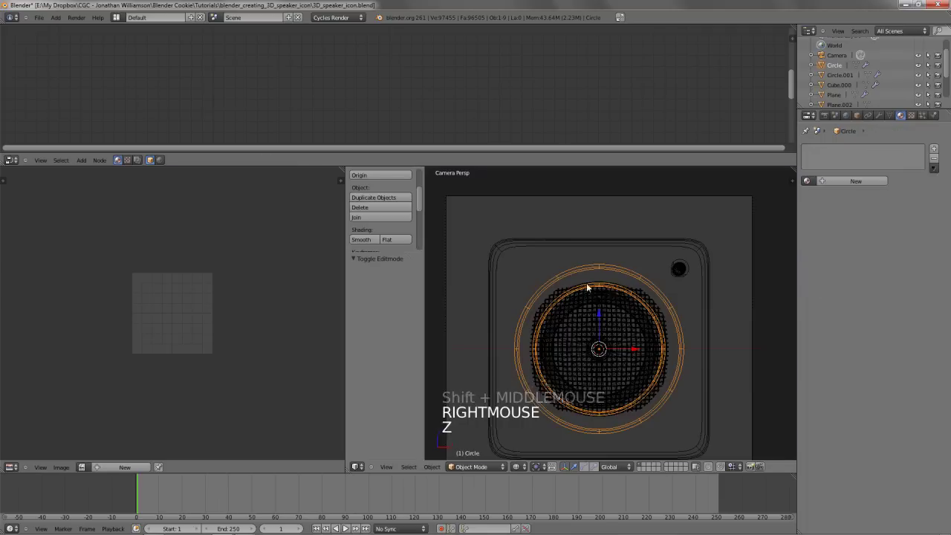
pyautogui.press('z')
pyautogui.keyDown('shift'); pyautogui.moveTo(595, 268); pyautogui.dragTo(599, 251, button='middle'); pyautogui.keyUp('shift')
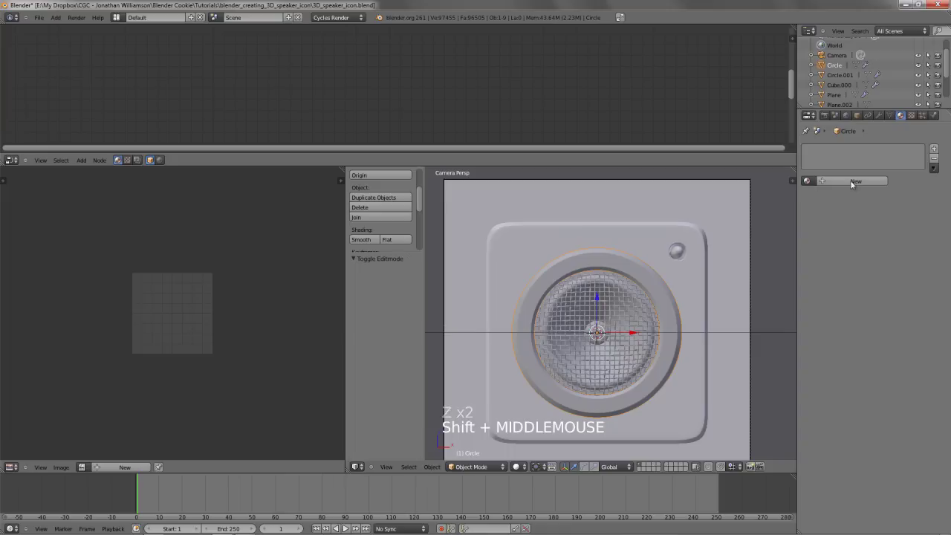
pyautogui.click(853, 181)
pyautogui.click(848, 181)
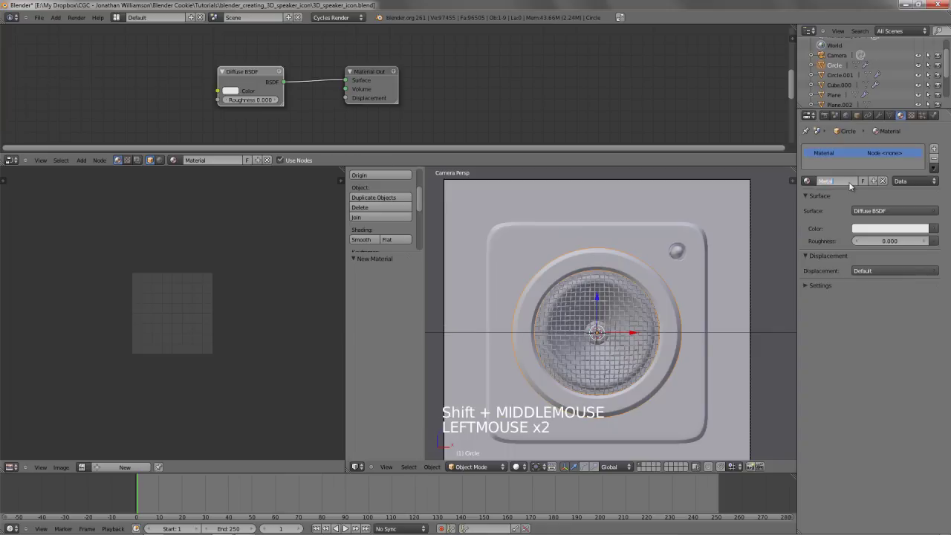
pyautogui.write('Metal')
pyautogui.press('Return')
# Set the Metal material's diffuse color to a light grey with a slight blue tint
pyautogui.click(861, 229)
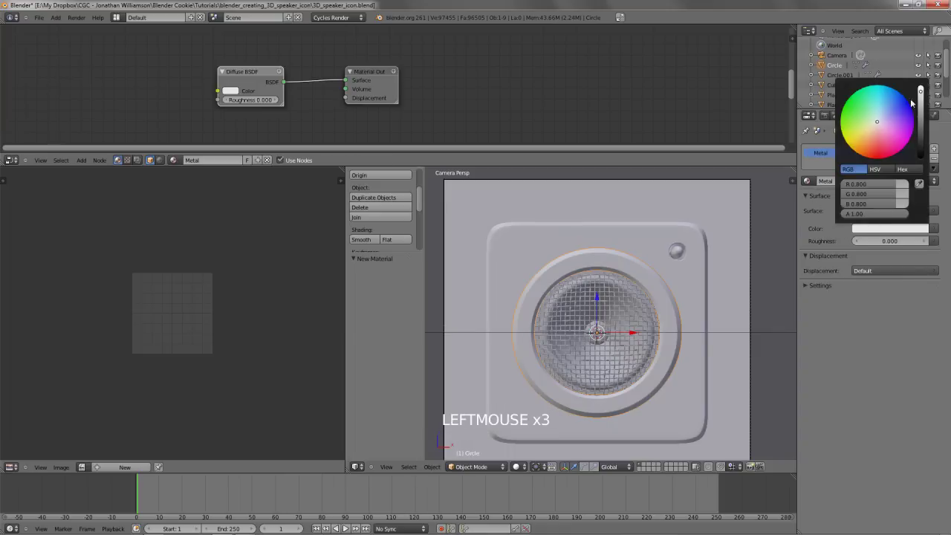
pyautogui.scroll(-4, 899, 117)
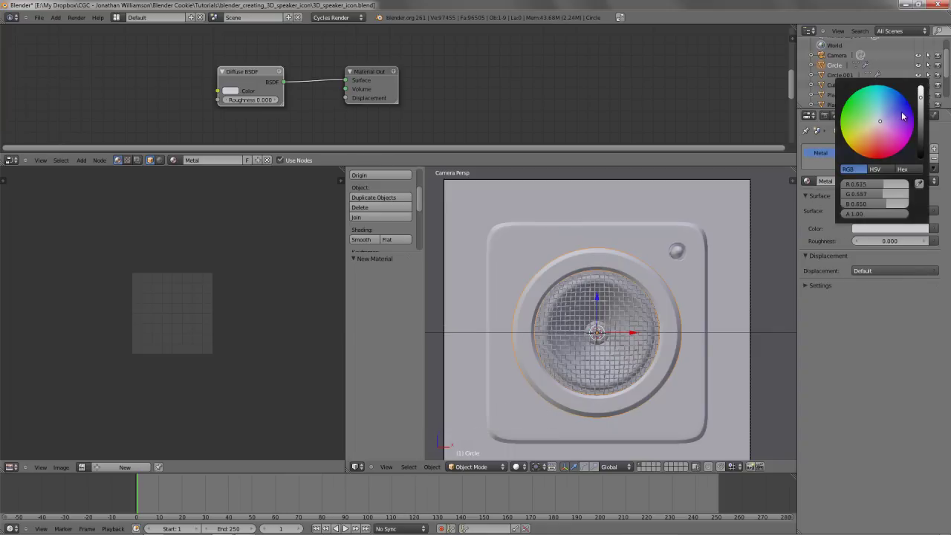
pyautogui.click(903, 115)
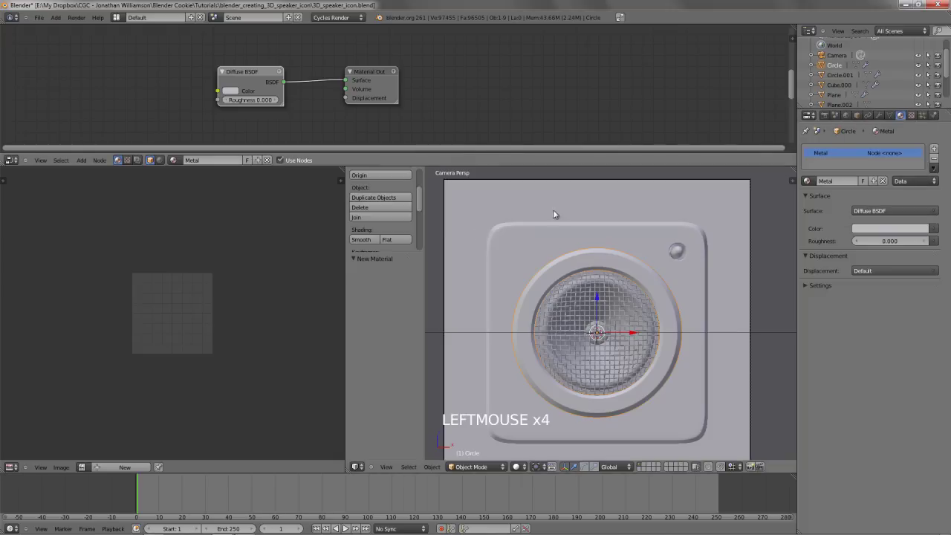
# Select the wire grille over the speaker and link one of the existing scene materials to it
pyautogui.scroll(2, 580, 290)
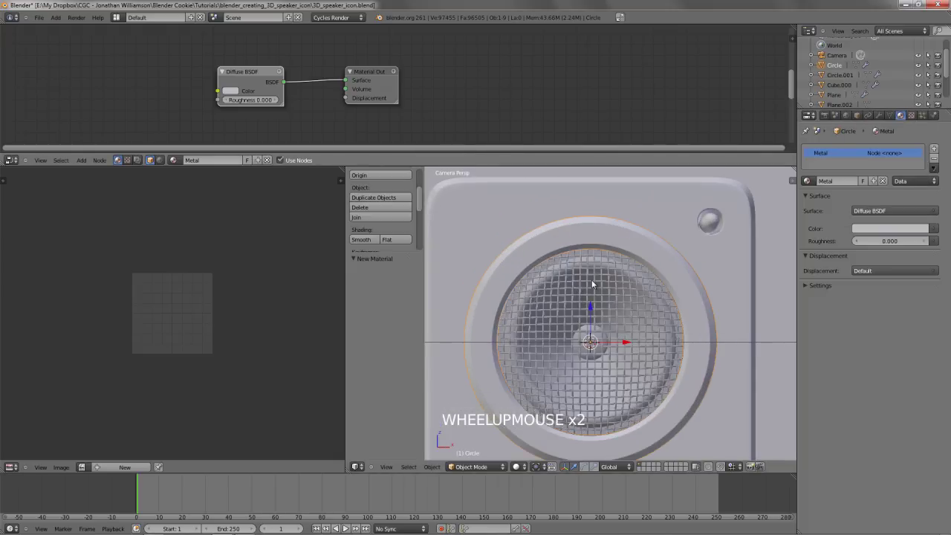
pyautogui.rightClick(592, 279)
pyautogui.click(807, 180)
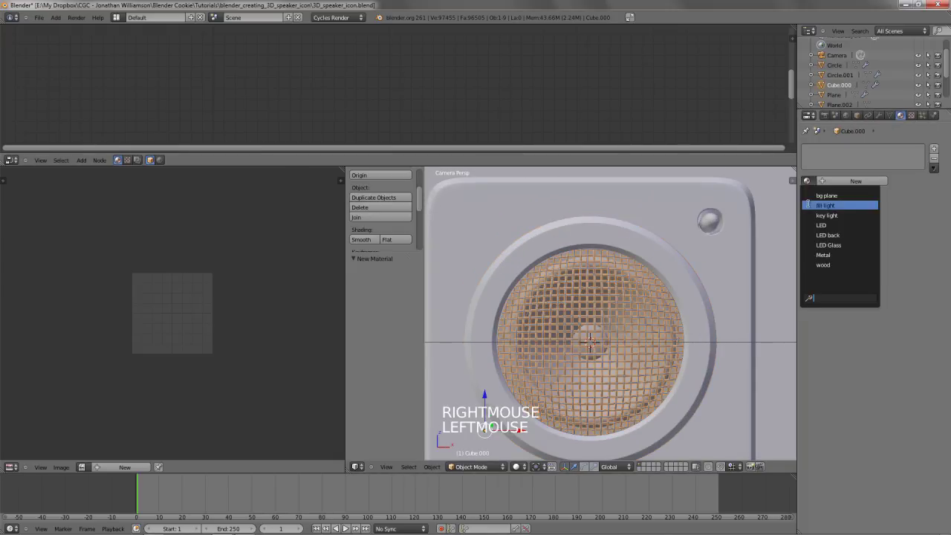
pyautogui.click(823, 265)
# Hide the wire grille and select the speaker cone behind it
pyautogui.rightClick(569, 275)
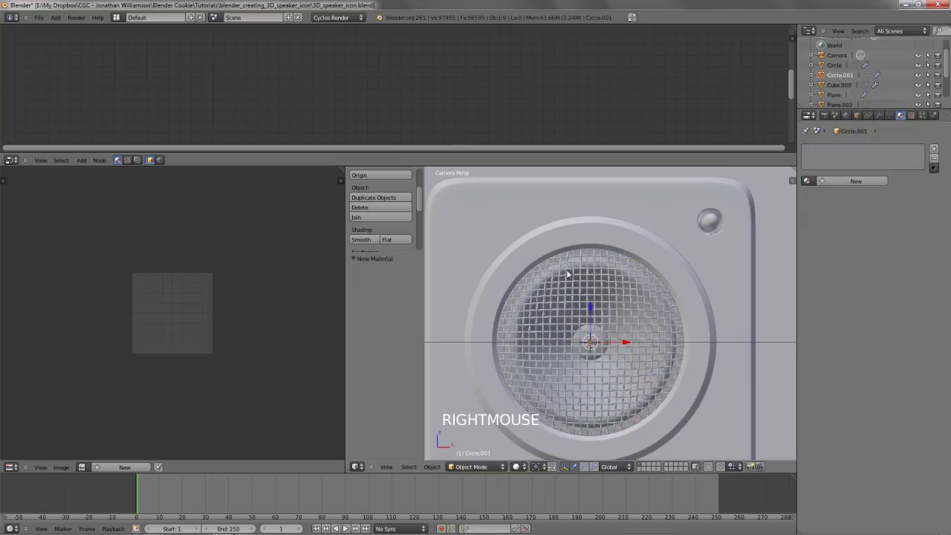
pyautogui.rightClick(560, 306)
pyautogui.press('h')
pyautogui.press('h')
pyautogui.press('h')
pyautogui.rightClick(570, 293)
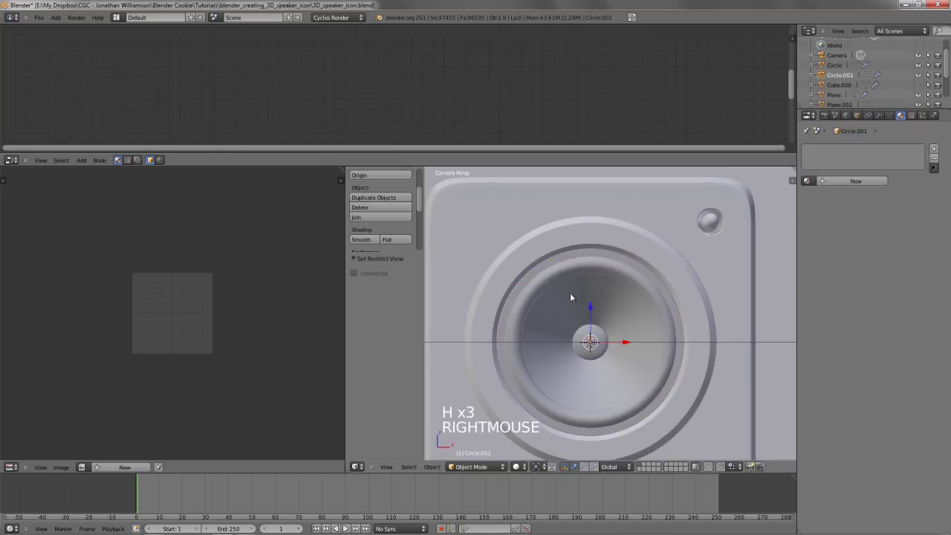
pyautogui.press('z')
pyautogui.press('z')
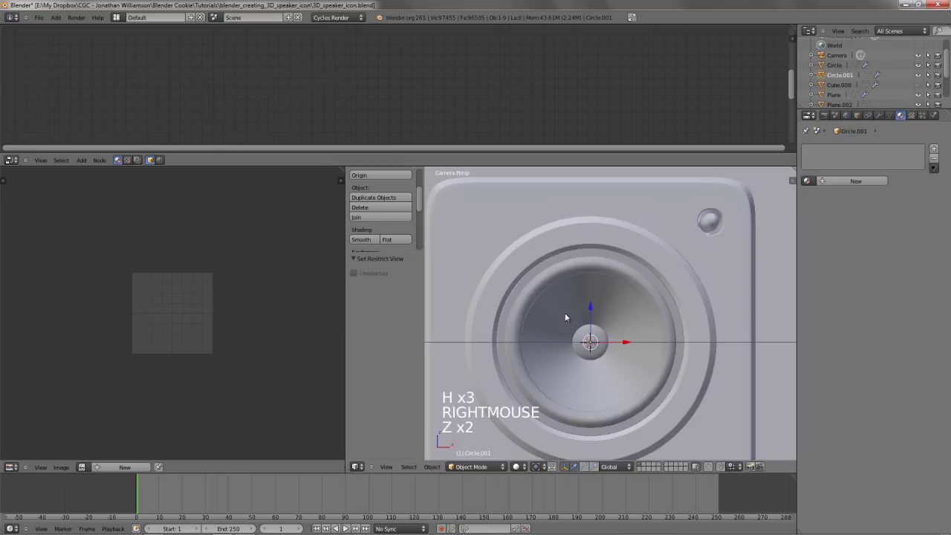
# Give the speaker cone a new material and name it Soft black
pyautogui.click(825, 181)
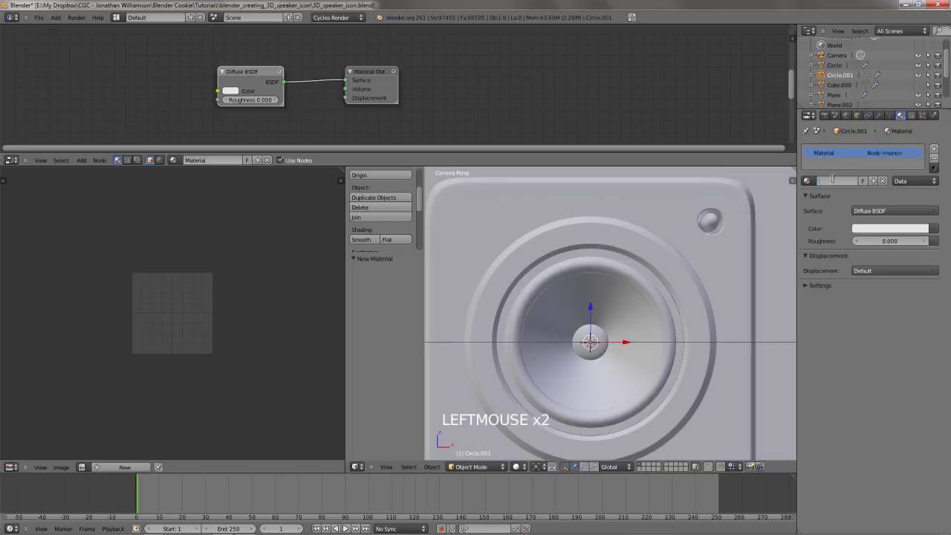
pyautogui.press('Return')
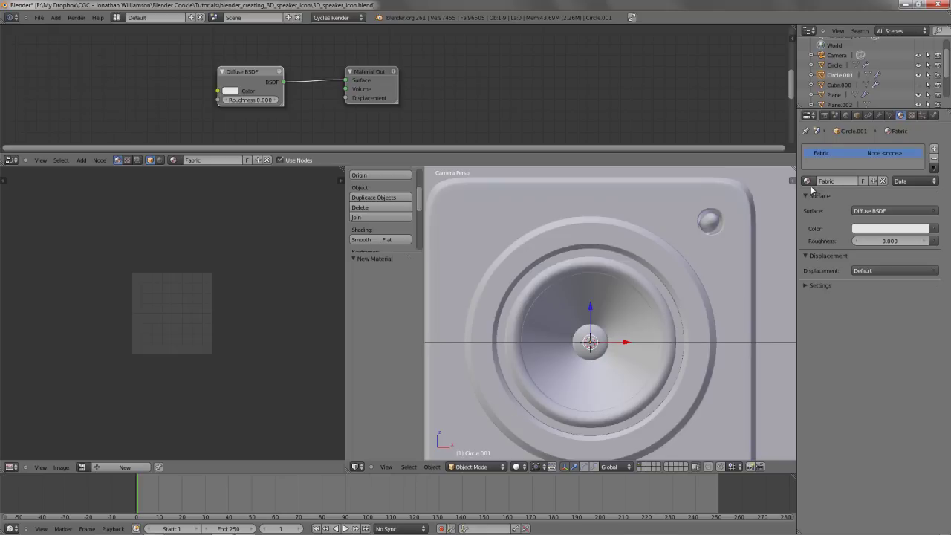
pyautogui.tripleClick(828, 182)
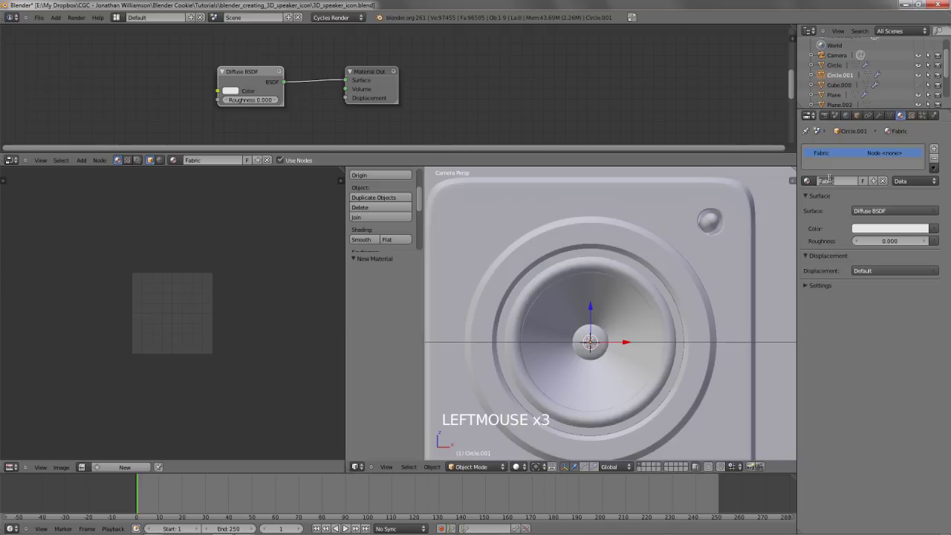
pyautogui.write('Soft black')
pyautogui.press('Return')
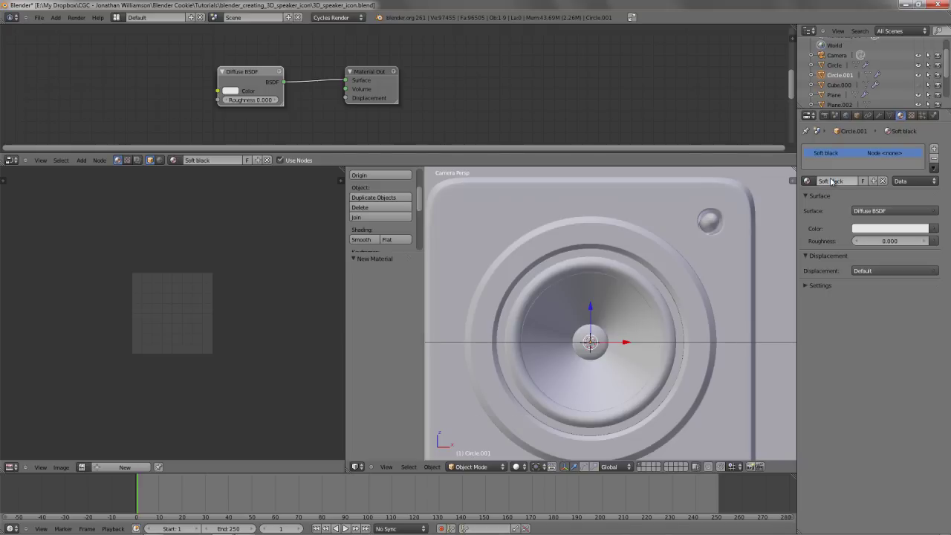
# Add a second material slot to the speaker cone with a new material named Shiny black
pyautogui.click(934, 150)
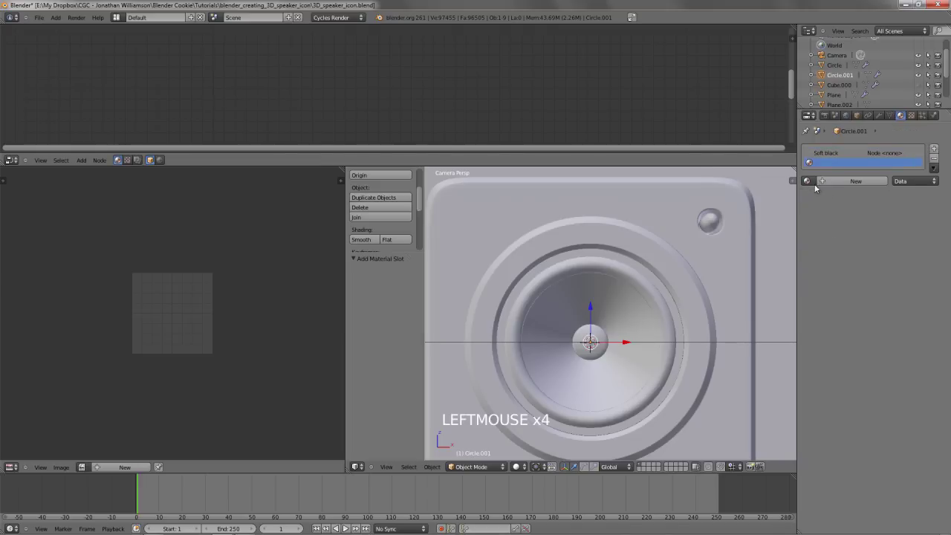
pyautogui.click(831, 181)
pyautogui.click(838, 181)
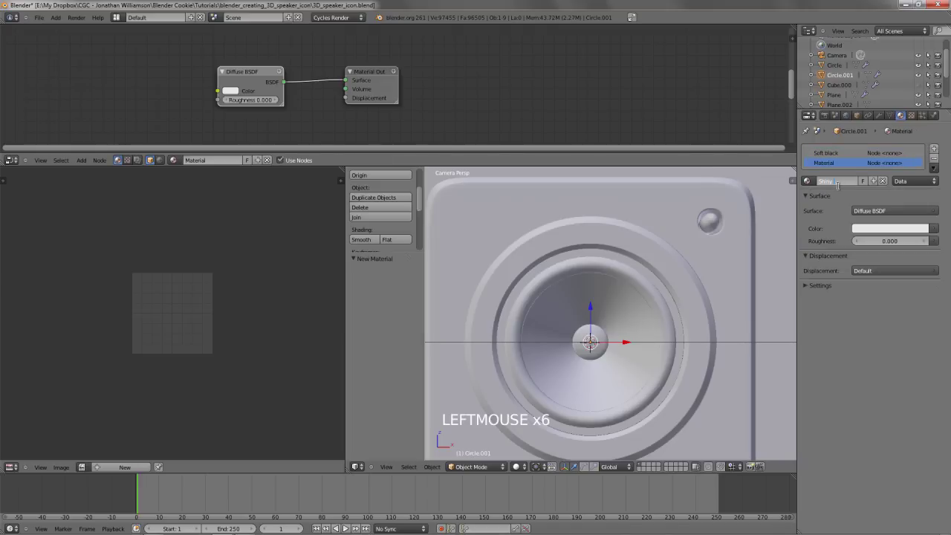
pyautogui.write('Shiny black')
# Change the Soft black material's surface shader to Glossy BSDF and set its roughness to 0.8
pyautogui.click(826, 153)
pyautogui.moveTo(885, 211); pyautogui.dragTo(837, 252)
pyautogui.click(915, 254)
pyautogui.click(915, 253)
pyautogui.click(915, 253)
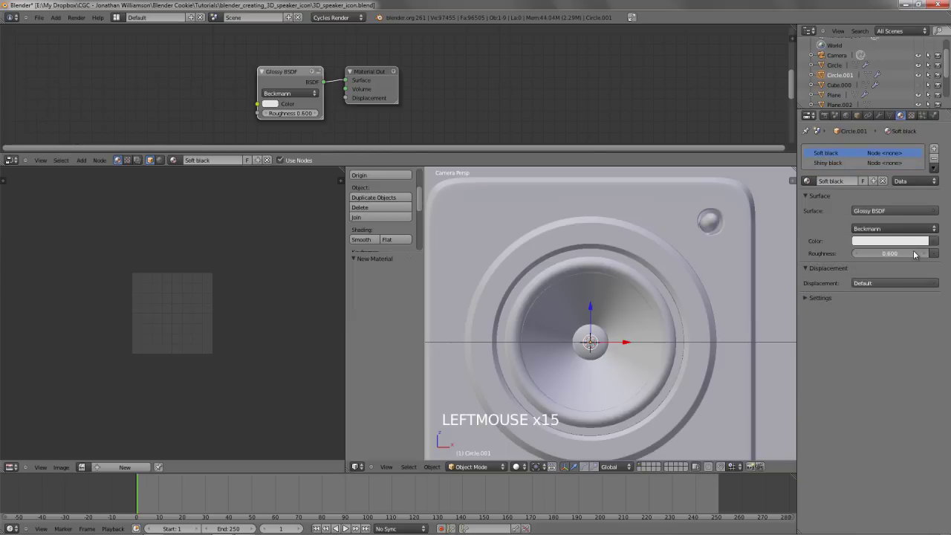
pyautogui.click(915, 253)
pyautogui.click(915, 253)
# Open the Soft black material's glossy color for editing
pyautogui.click(877, 242)
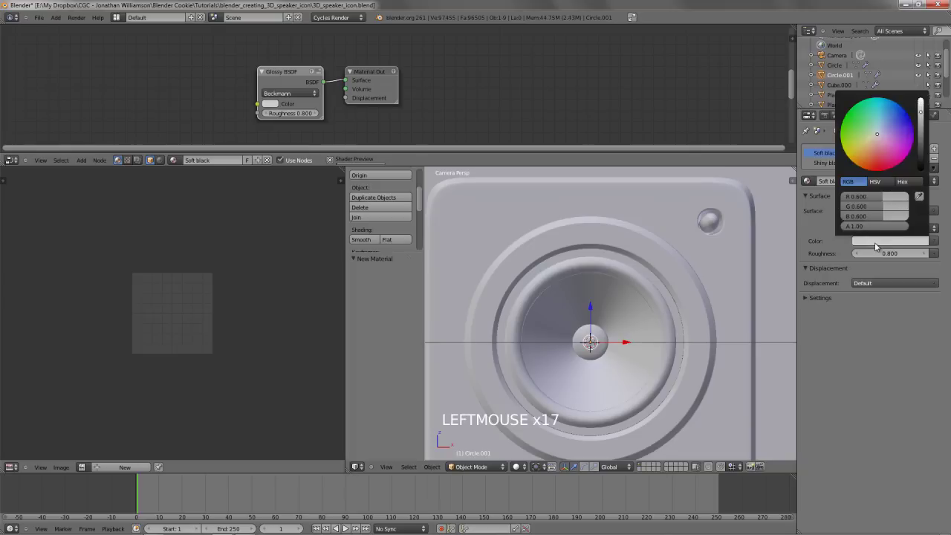
# Darken the Soft black material's color to a near-black grey of about 0.009 RGB
pyautogui.moveTo(921, 111); pyautogui.dragTo(926, 166)
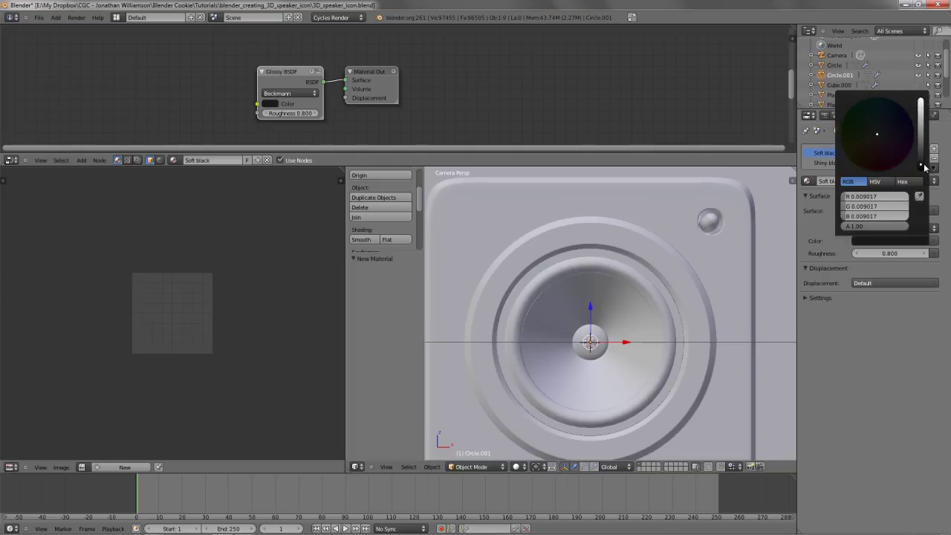
# Make the Shiny black material a Glossy BSDF with a near-black color of about 0.0056 RGB and a roughness of 0.400
pyautogui.click(828, 163)
pyautogui.click(885, 211)
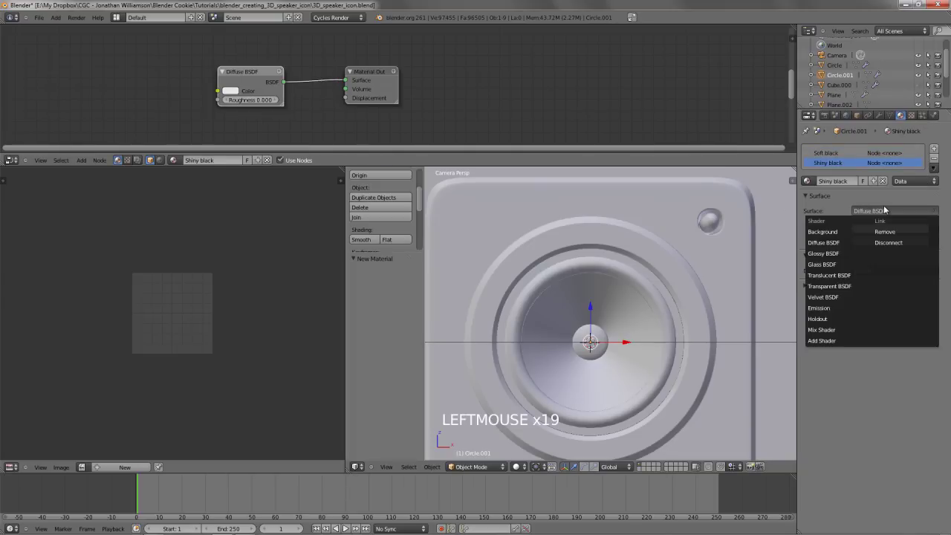
pyautogui.click(837, 255)
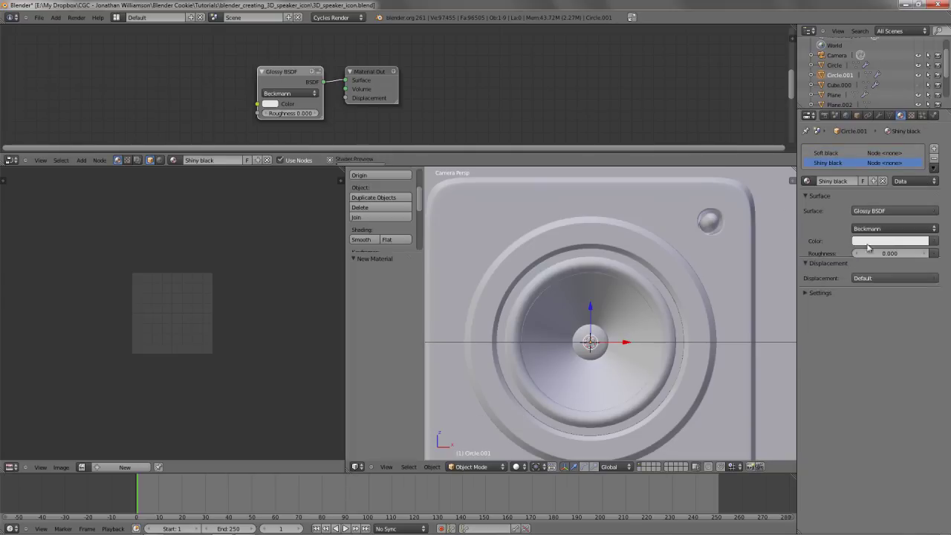
pyautogui.click(929, 242)
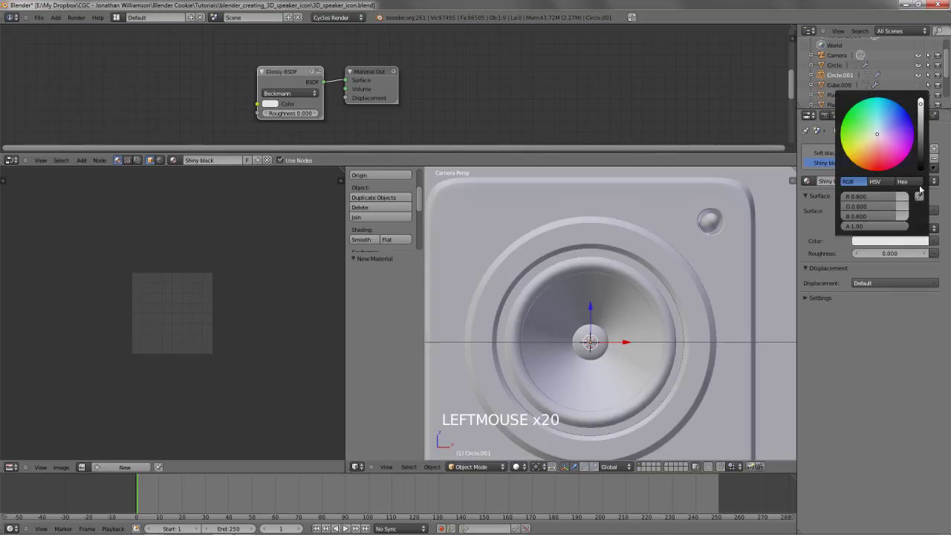
pyautogui.moveTo(925, 151); pyautogui.dragTo(922, 165)
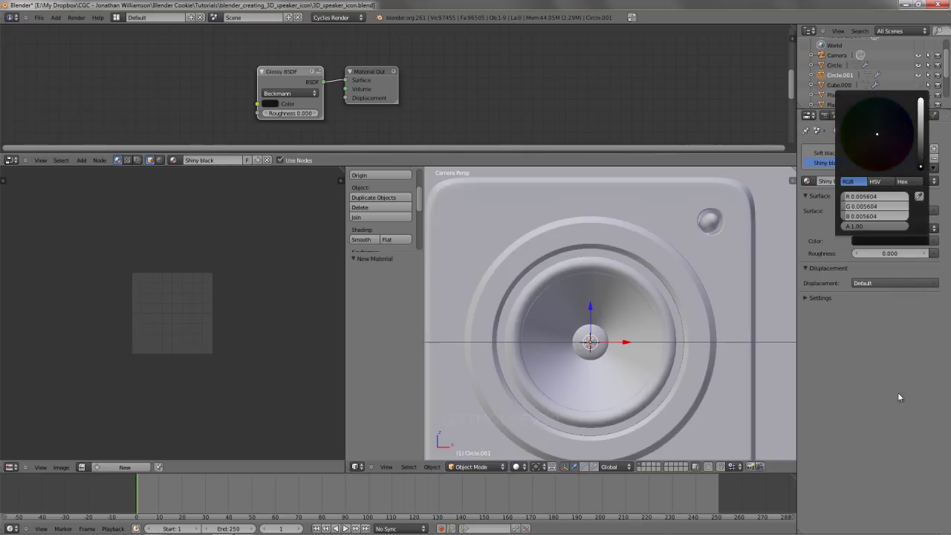
pyautogui.click(925, 253)
pyautogui.click(924, 254)
pyautogui.click(925, 253)
pyautogui.click(924, 253)
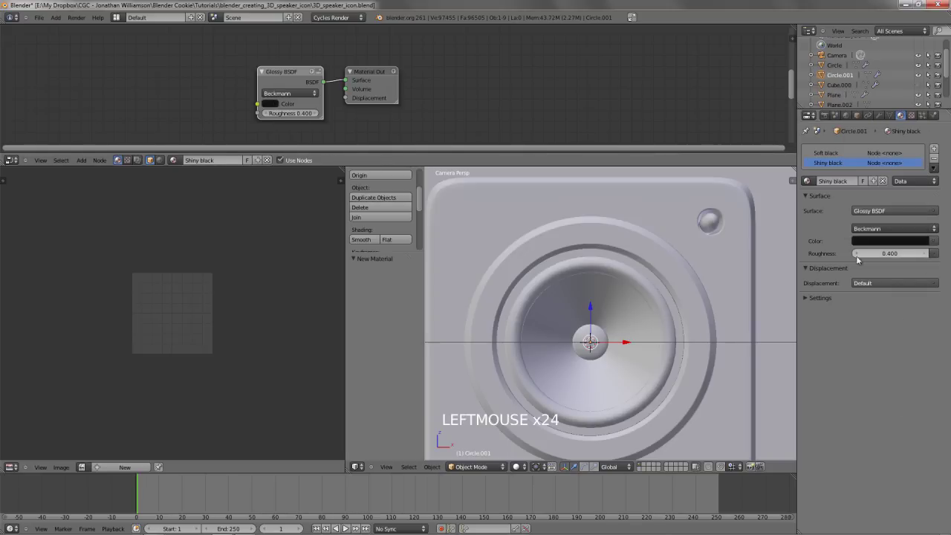
# Assign the Shiny black material to the speaker's raised surround ring and center dome in the Circle.001 mesh
pyautogui.keyDown('shift'); pyautogui.moveTo(614, 300); pyautogui.dragTo(624, 255, button='middle'); pyautogui.keyUp('shift')
pyautogui.scroll(2, 563, 246)
pyautogui.press('z')
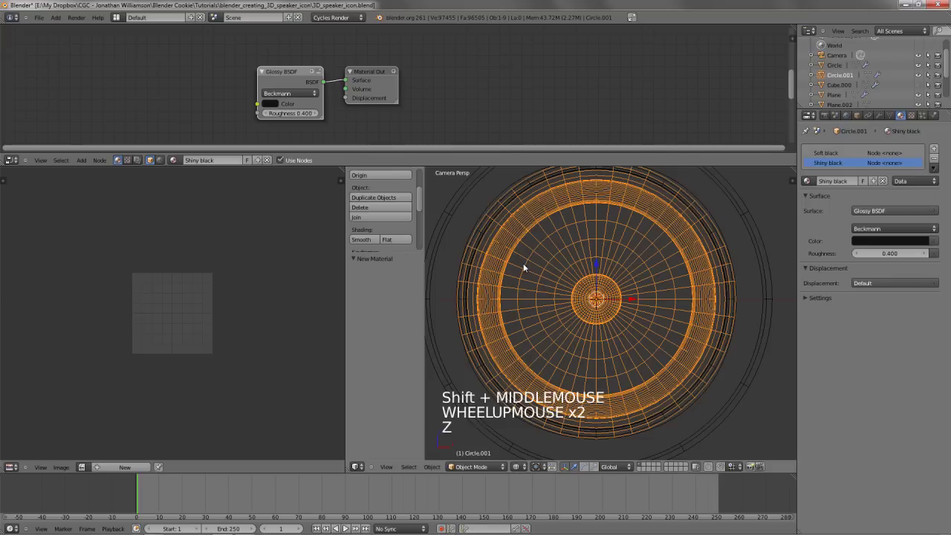
pyautogui.press('Tab')
pyautogui.press('z')
pyautogui.press('a')
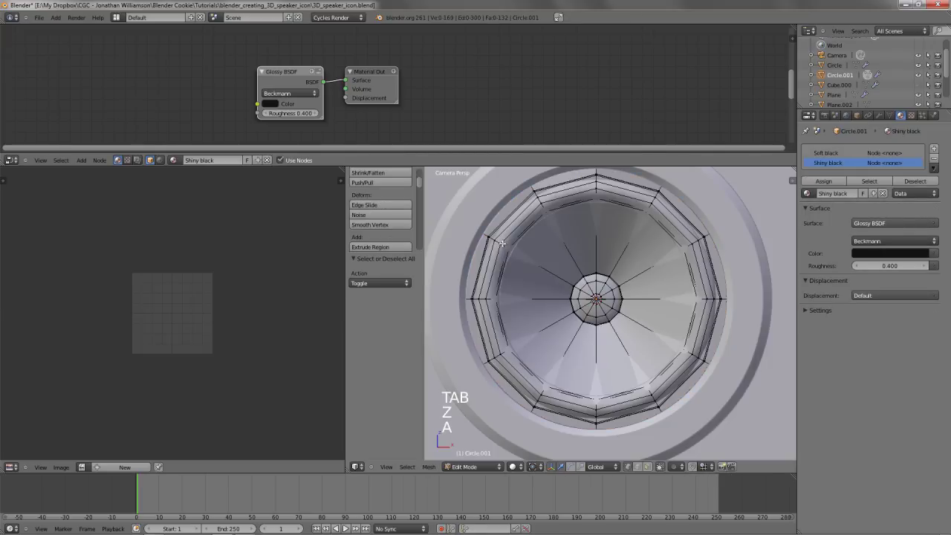
pyautogui.press('l')
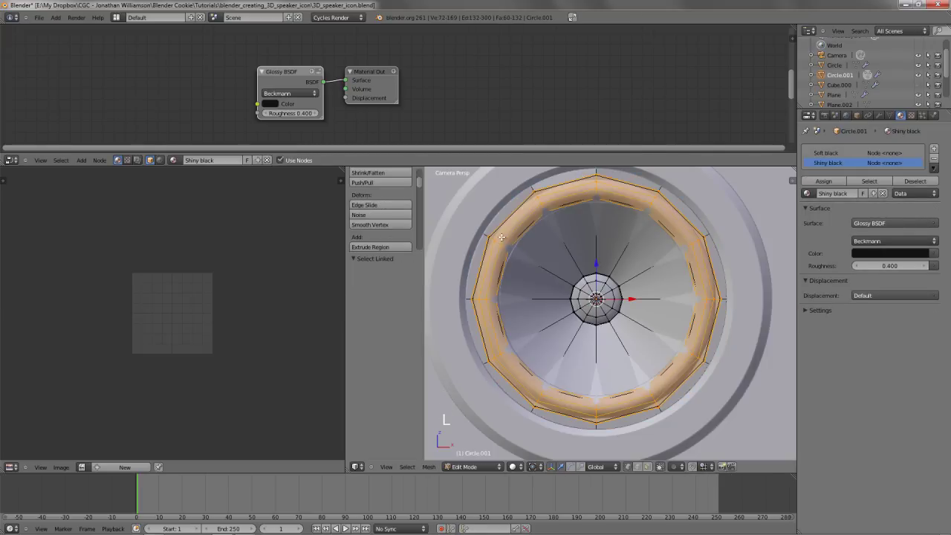
pyautogui.press('l')
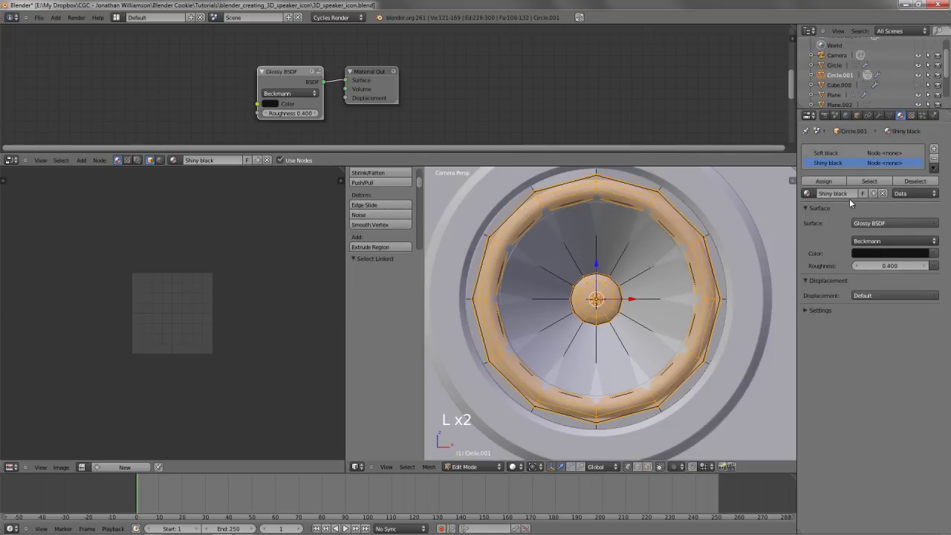
pyautogui.click(823, 181)
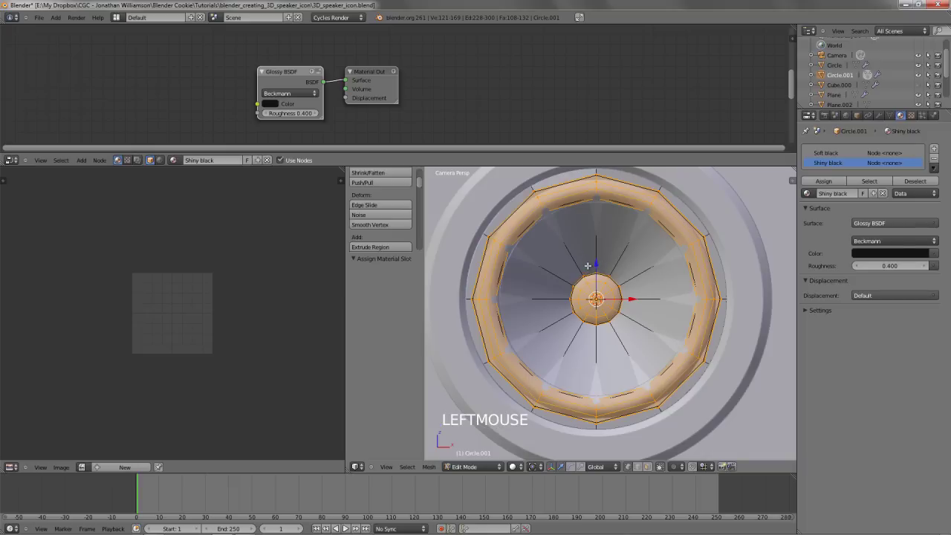
# Invert the mesh selection, assign the Soft black material to the remaining speaker faces, and return to Object Mode
pyautogui.hotkey('ctrl', 'i')
pyautogui.scroll(-1, 587, 265)
pyautogui.press('z')
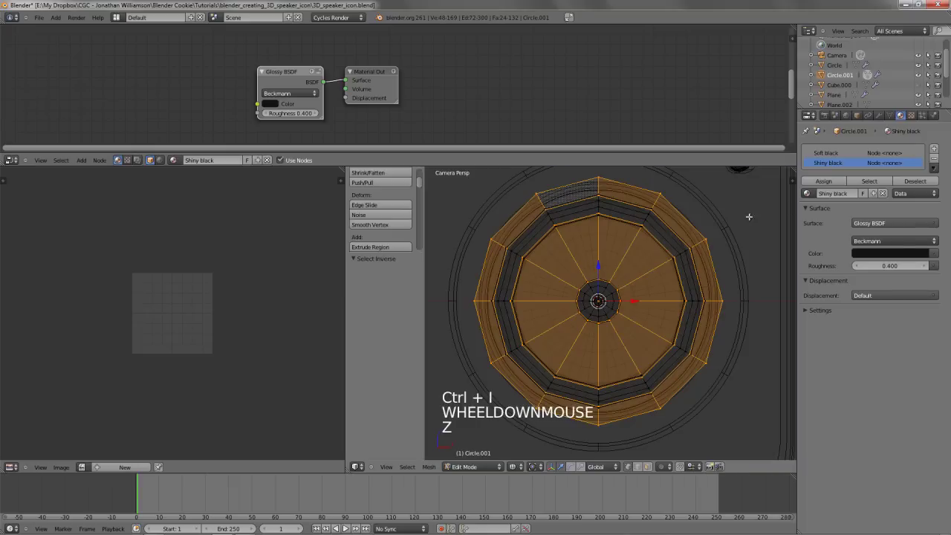
pyautogui.click(825, 153)
pyautogui.click(823, 181)
pyautogui.press('z')
pyautogui.press('Tab')
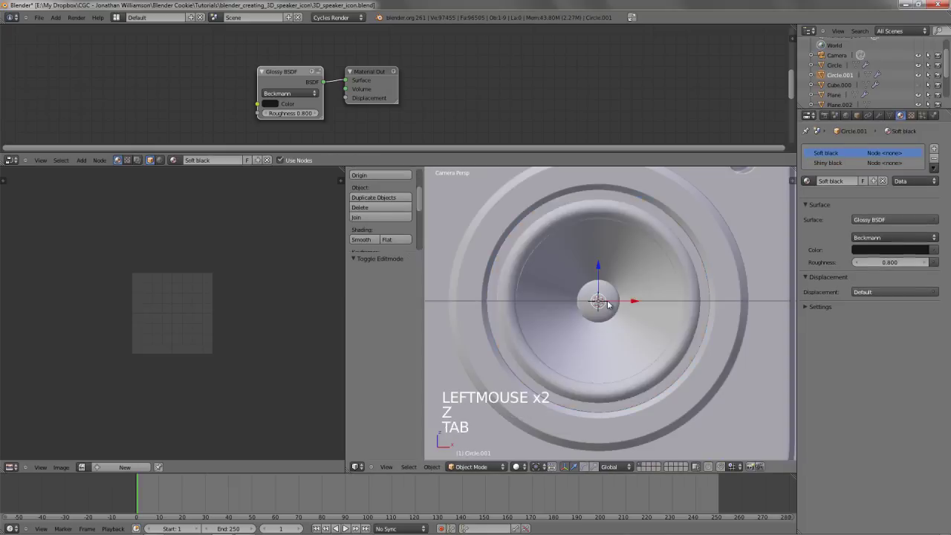
# Save the file and unhide the speaker grille, leaving nothing selected
pyautogui.scroll(-3, 679, 326)
pyautogui.hotkey('ctrl', 'w')
pyautogui.click(516, 467)
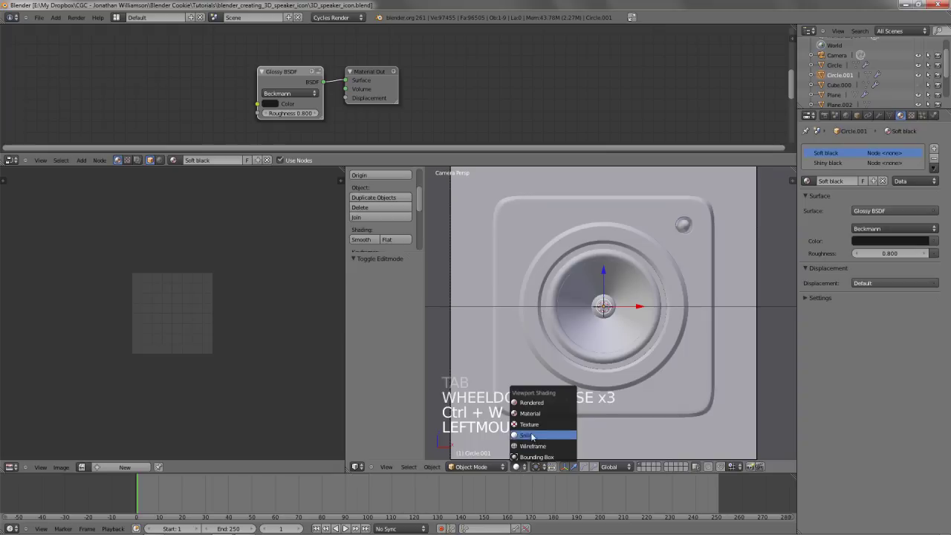
pyautogui.click(532, 437)
pyautogui.hotkey('alt', 'h')
pyautogui.press('a')
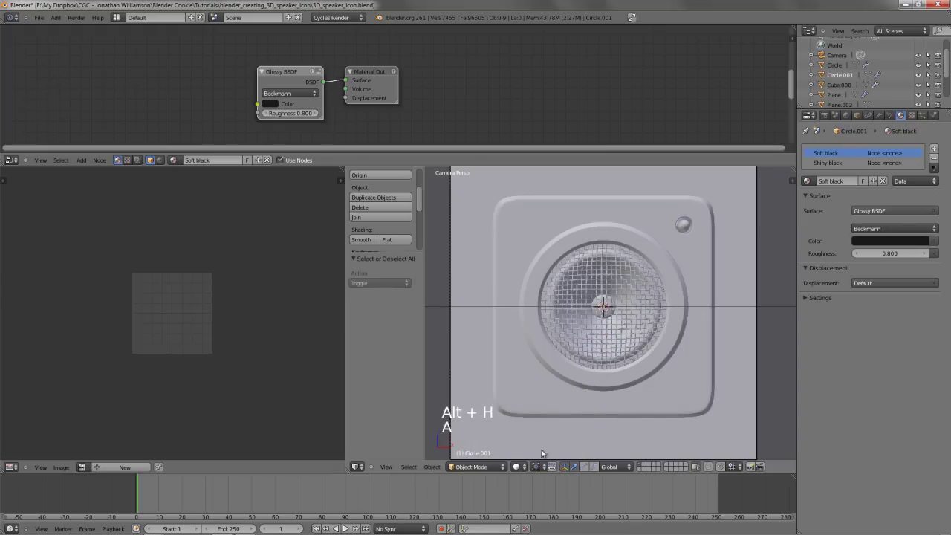
# Set the viewport shading to Material and save the file over the existing version
pyautogui.click(520, 467)
pyautogui.click(543, 418)
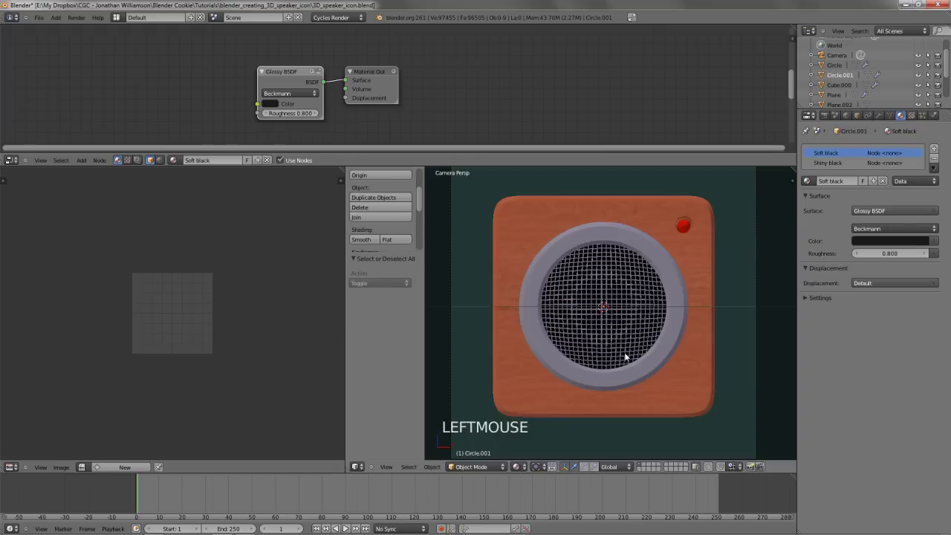
pyautogui.hotkey('ctrl', 'w')
pyautogui.click(670, 317)
# Zoom in on the speaker and preview it with Rendered viewport shading
pyautogui.scroll(3, 576, 342)
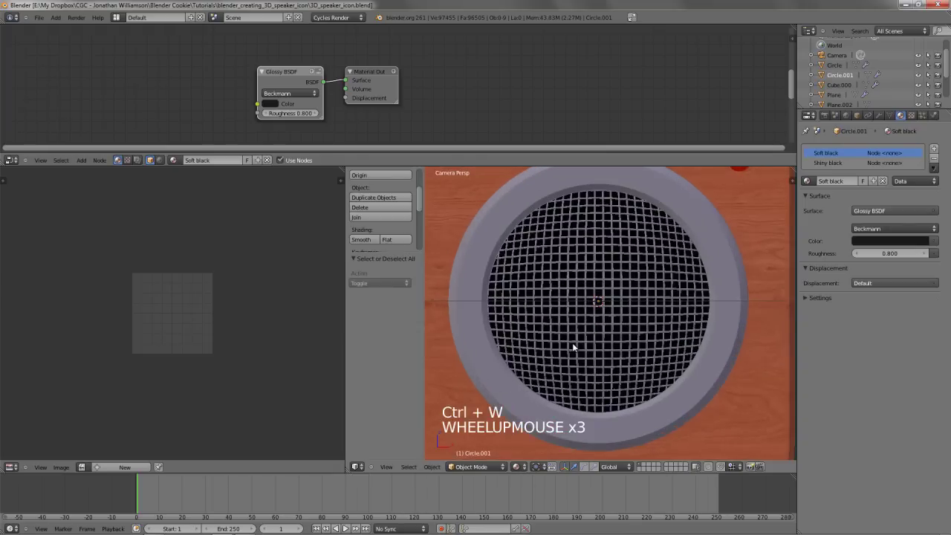
pyautogui.scroll(-1, 574, 346)
pyautogui.click(517, 466)
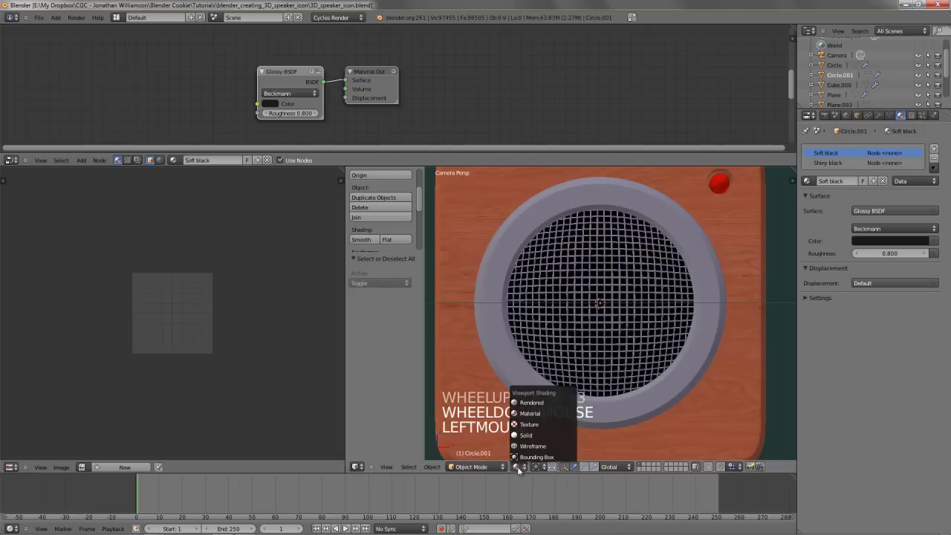
pyautogui.click(541, 403)
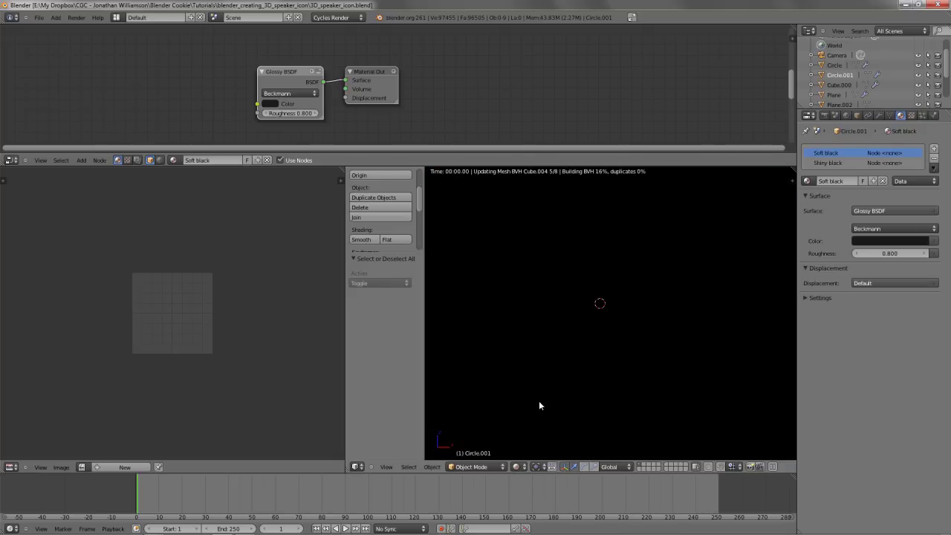
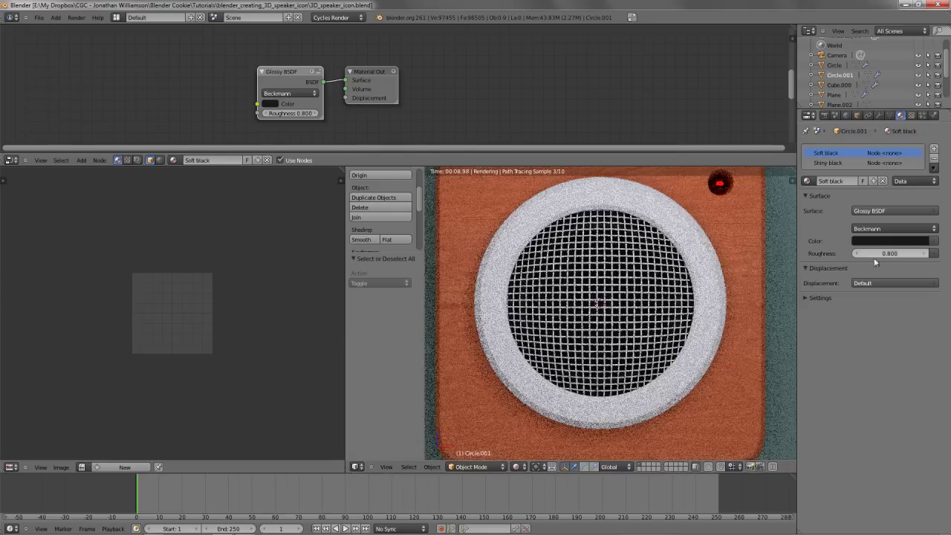
# Lighten the Soft black color to about 0.024 RGB and the Shiny black color to a slightly lighter dark grey
pyautogui.click(900, 242)
pyautogui.moveTo(921, 165)
pyautogui.mouseDown()
pyautogui.moveTo(922, 149)
pyautogui.moveTo(921, 165)
pyautogui.mouseUp()
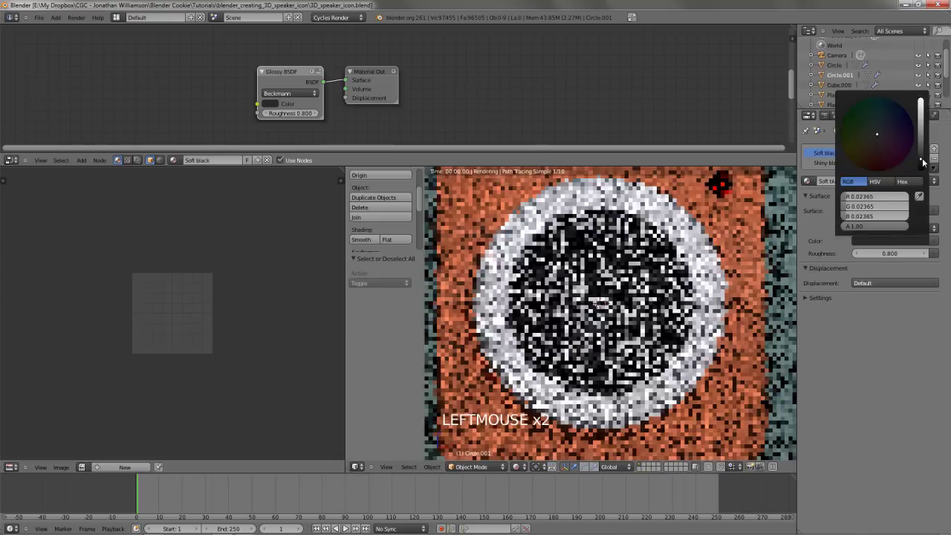
pyautogui.click(827, 162)
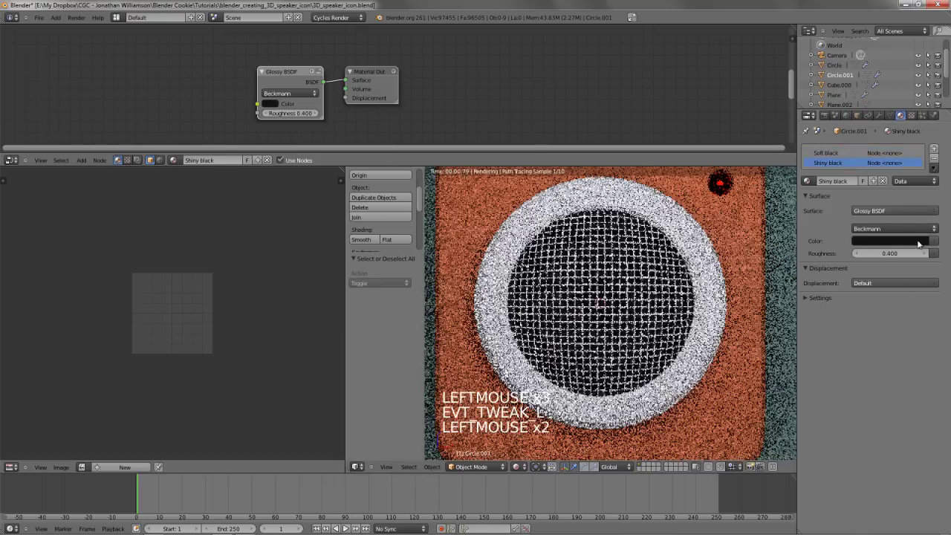
pyautogui.click(896, 238)
pyautogui.click(908, 182)
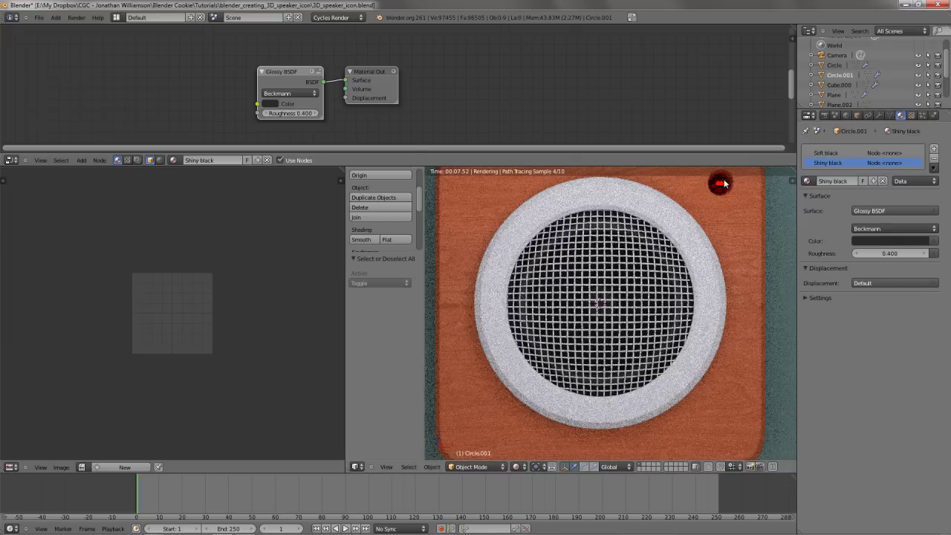
# Shift the emission color of the LED sphere's LED material to orange, about R 0.800, G 0.129, B 0.000
pyautogui.rightClick(720, 183)
pyautogui.click(835, 162)
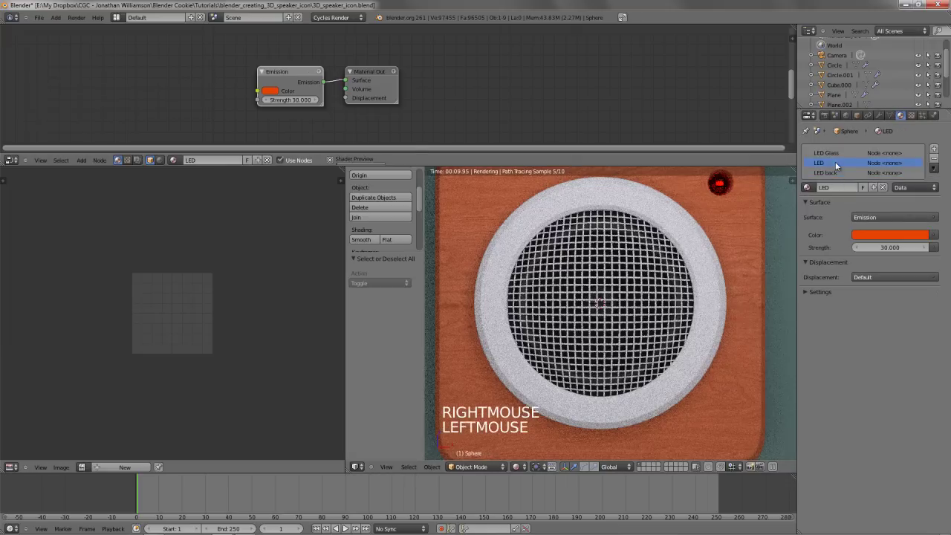
pyautogui.click(885, 235)
pyautogui.click(885, 235)
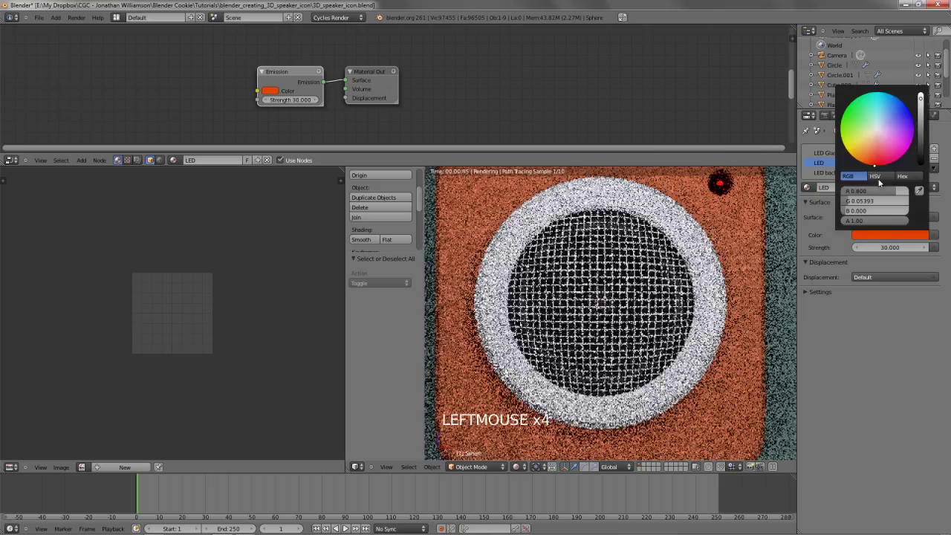
pyautogui.moveTo(875, 165); pyautogui.dragTo(870, 173)
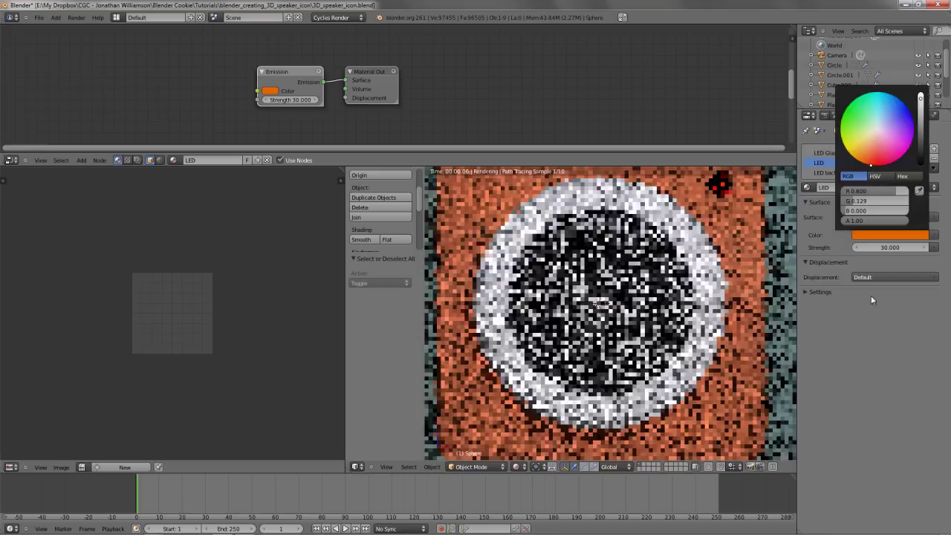
pyautogui.click(884, 280)
# Set the LED material's emission strength to 40
pyautogui.keyDown('ctrl'); pyautogui.click(897, 247); pyautogui.keyUp('ctrl')
pyautogui.write('4')
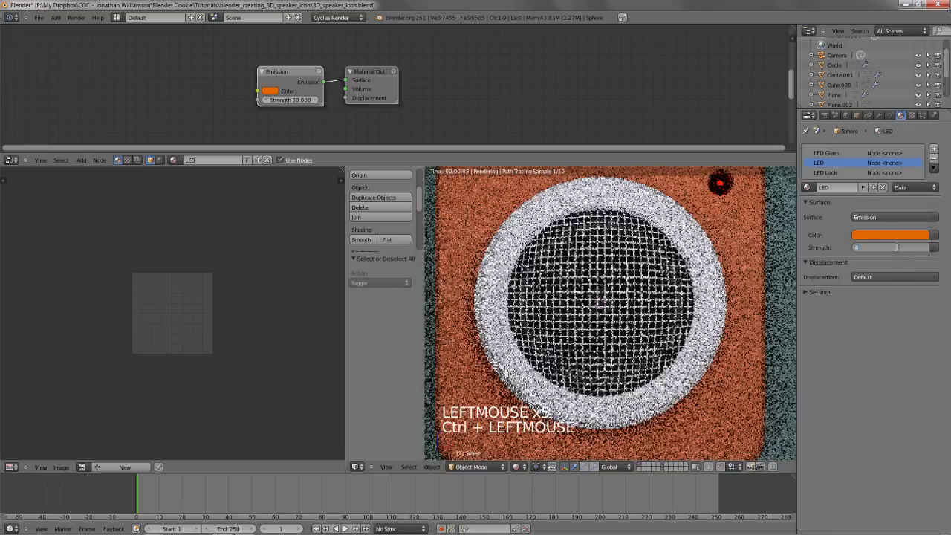
pyautogui.write('0')
pyautogui.click(905, 367)
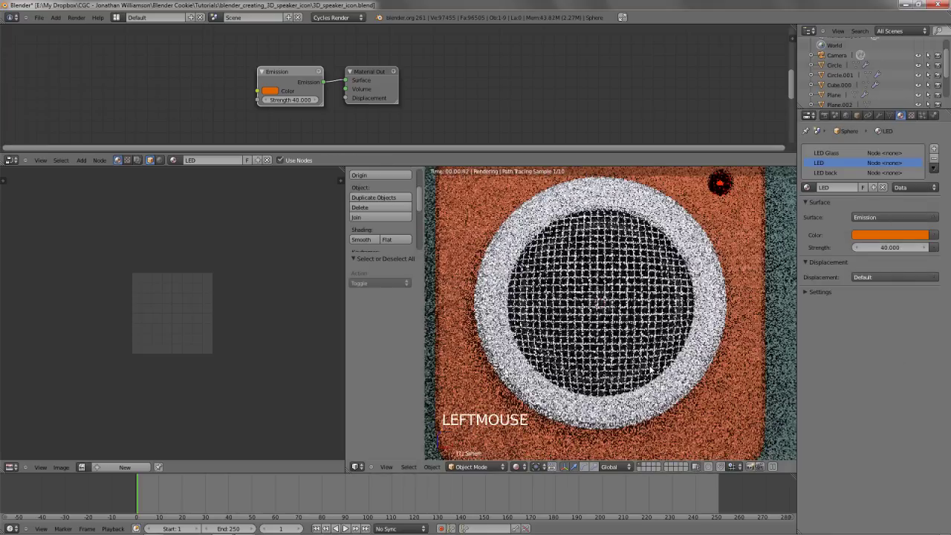
# Change the speaker grille's Metal material to a Glossy BSDF with a roughness of 0.100
pyautogui.rightClick(645, 284)
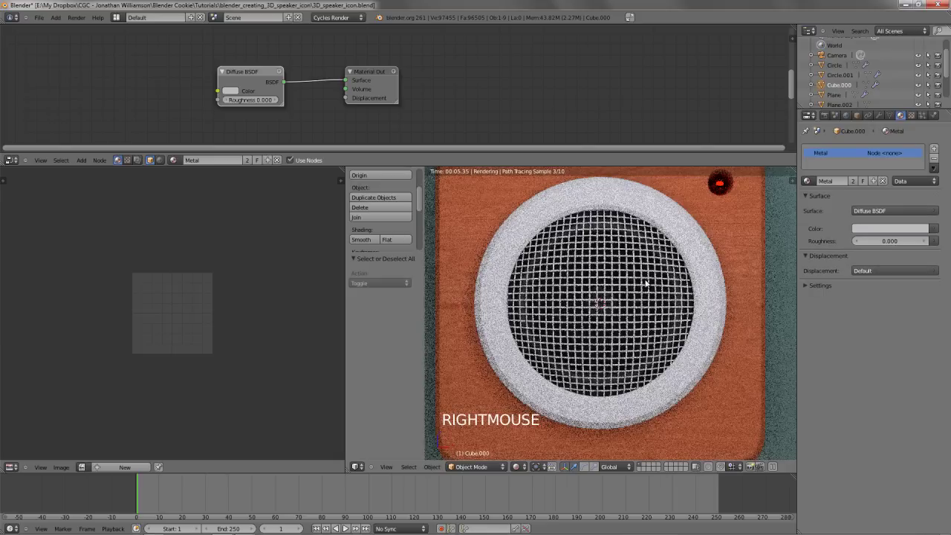
pyautogui.moveTo(257, 92); pyautogui.dragTo(265, 99)
pyautogui.click(862, 210)
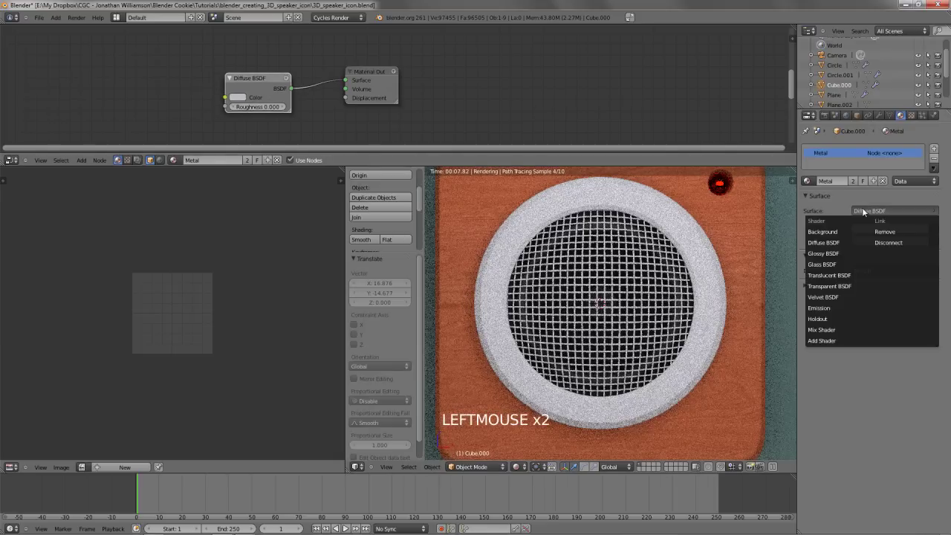
pyautogui.click(840, 254)
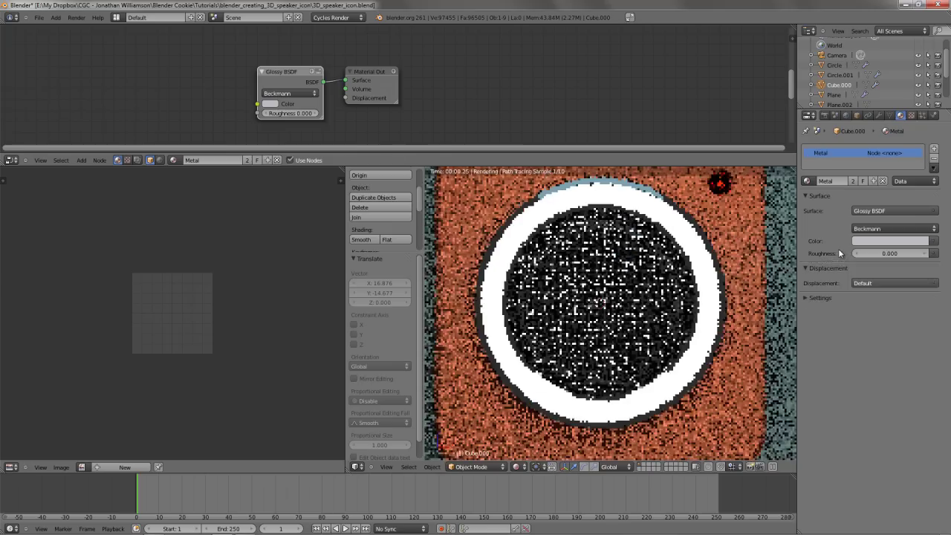
pyautogui.keyDown('ctrl'); pyautogui.click(902, 253); pyautogui.keyUp('ctrl')
pyautogui.keyDown('ctrl'); pyautogui.moveTo(902, 253); pyautogui.dragTo(921, 256); pyautogui.keyUp('ctrl')
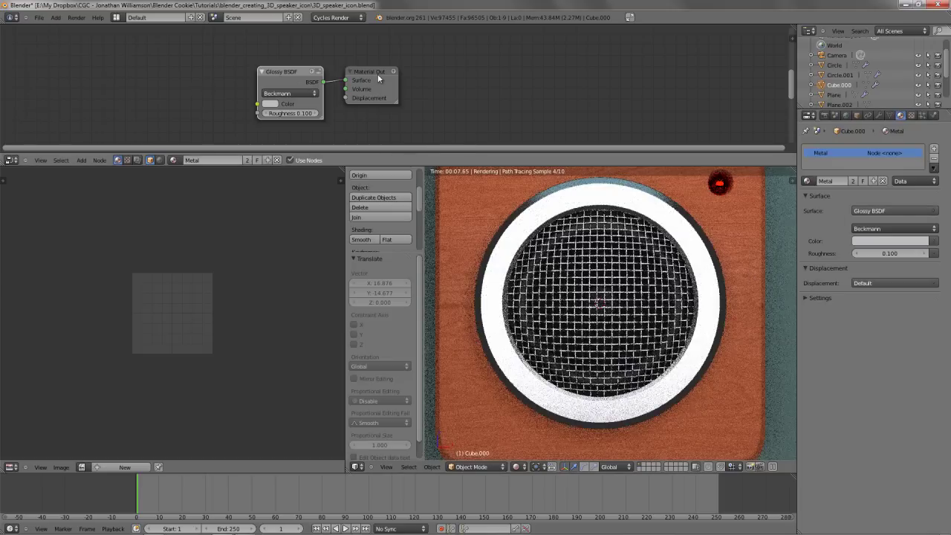
# Move the Material Output node farther from the Glossy BSDF node to make room between them
pyautogui.moveTo(378, 74); pyautogui.dragTo(441, 73)
pyautogui.scroll(2, 404, 83)
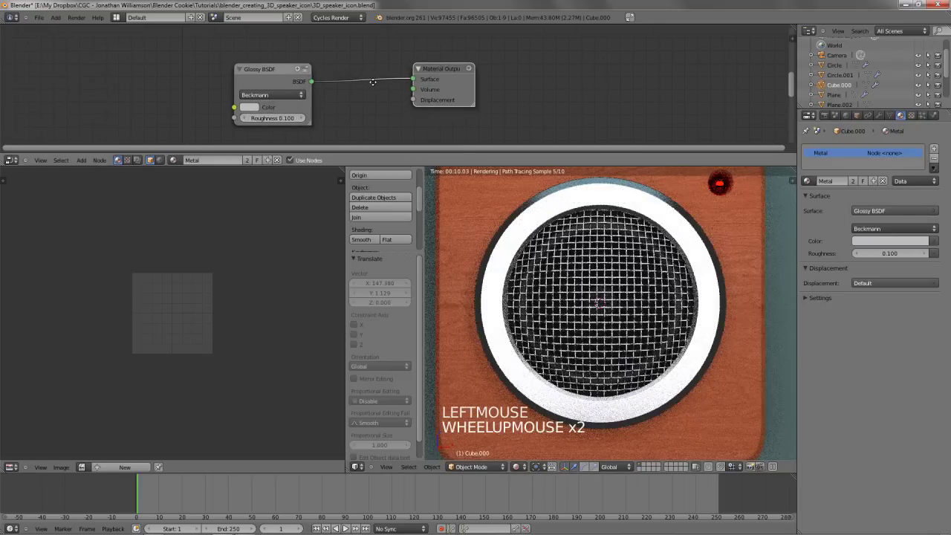
pyautogui.moveTo(373, 82); pyautogui.dragTo(357, 76, button='middle')
# Rename the object Plane.002, which uses the key light material, as "key light"
pyautogui.scroll(-4, 848, 74)
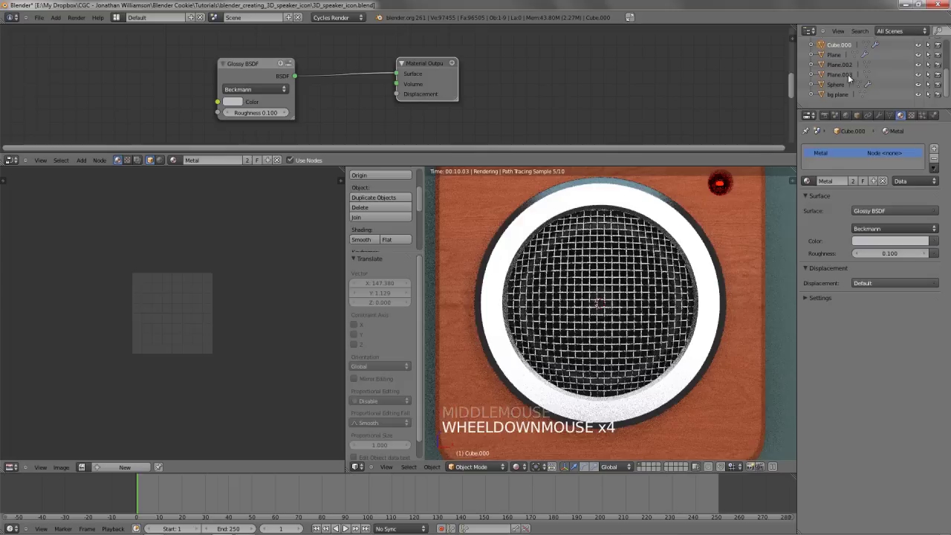
pyautogui.click(843, 66)
pyautogui.click(843, 67)
pyautogui.keyDown('ctrl'); pyautogui.click(843, 66); pyautogui.keyUp('ctrl')
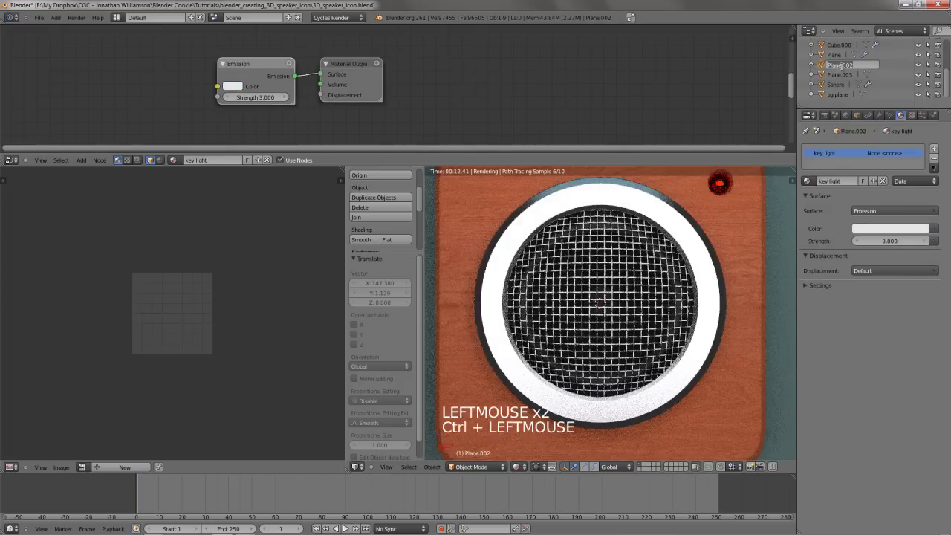
pyautogui.write('key light')
pyautogui.press('Return')
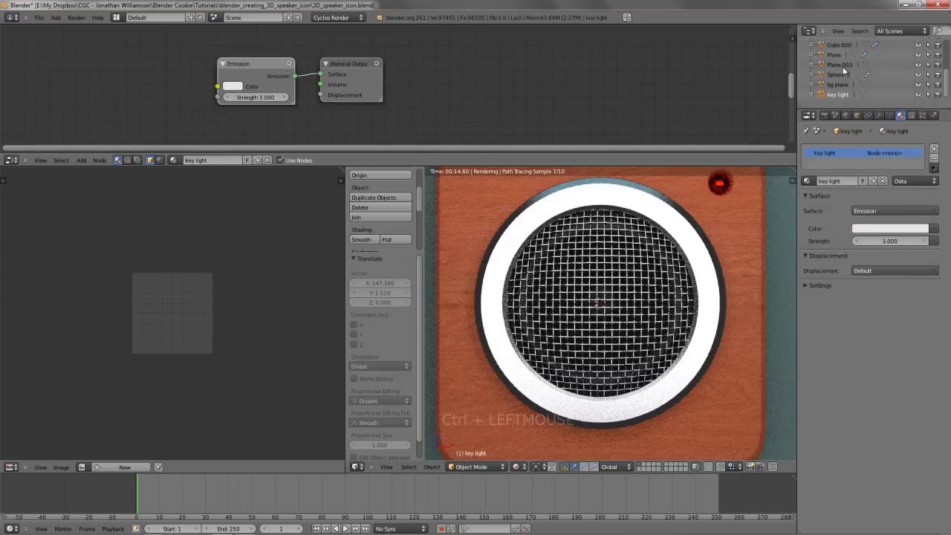
# Set the key light's emission strength to 1.5
pyautogui.keyDown('ctrl'); pyautogui.doubleClick(889, 242); pyautogui.keyUp('ctrl')
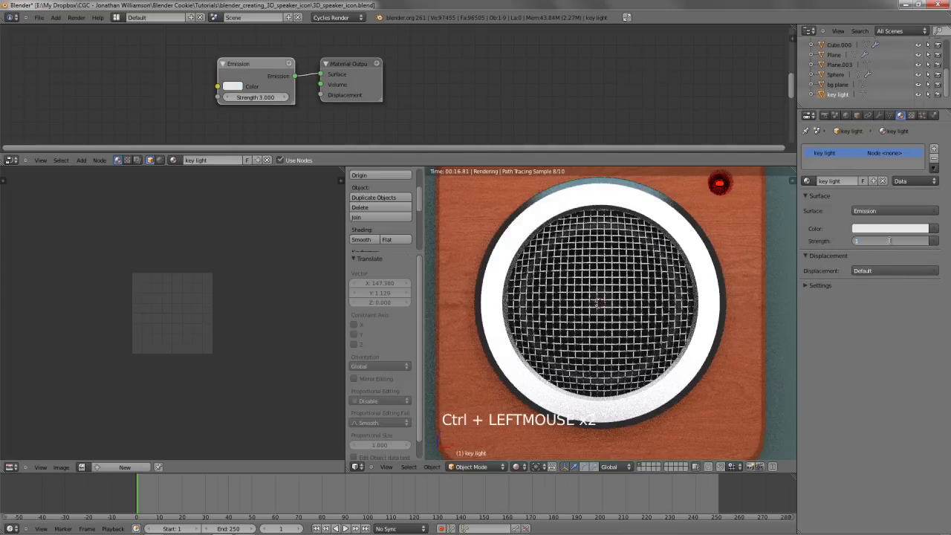
pyautogui.write('1.5')
pyautogui.press('Return')
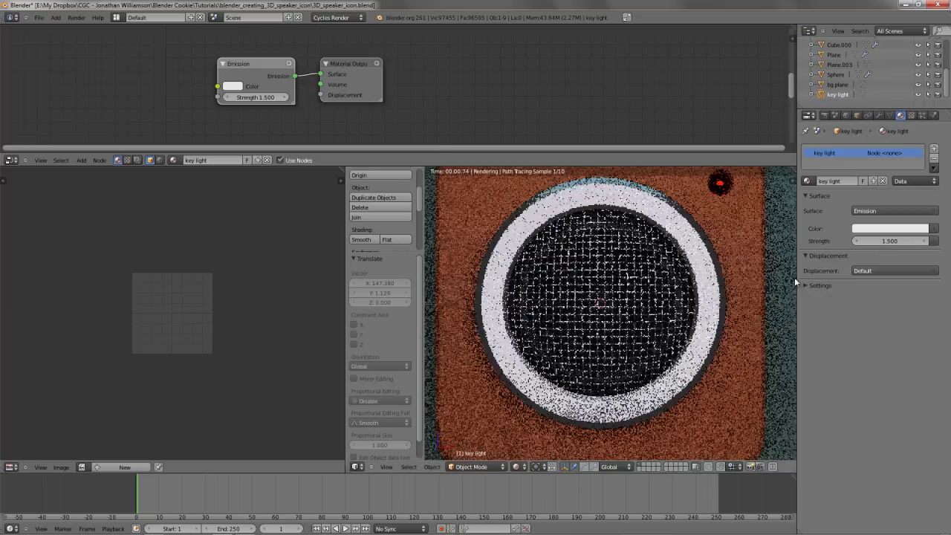
# Rename the object Plane.003, which uses the fill light material, as "fill light"
pyautogui.click(838, 64)
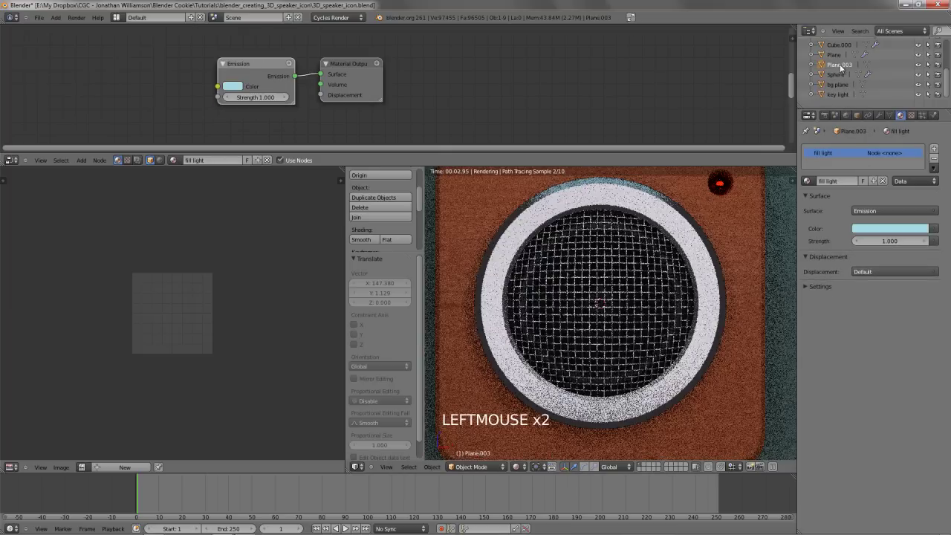
pyautogui.keyDown('ctrl'); pyautogui.click(840, 65); pyautogui.keyUp('ctrl')
pyautogui.write('fill light')
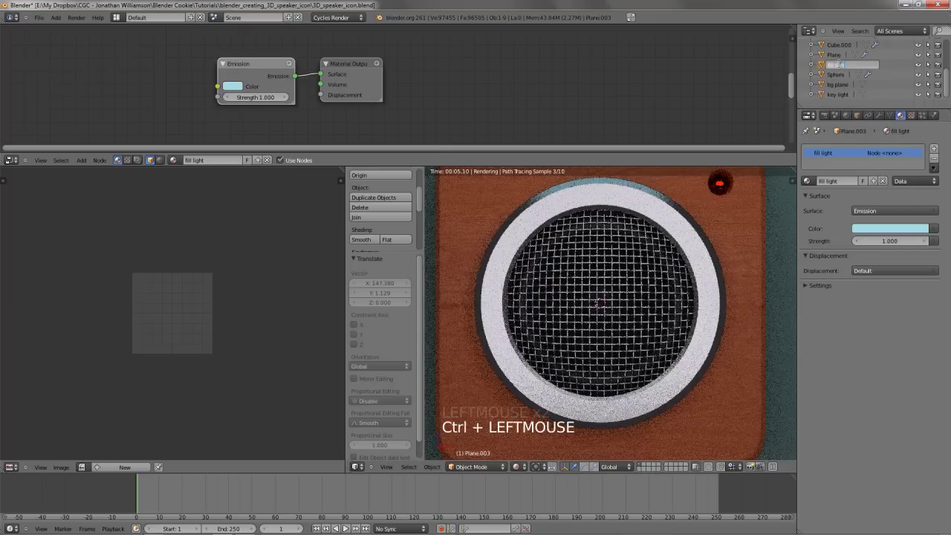
pyautogui.press('Return')
# Set the fill light's emission strength to 3
pyautogui.keyDown('ctrl'); pyautogui.click(901, 241); pyautogui.keyUp('ctrl')
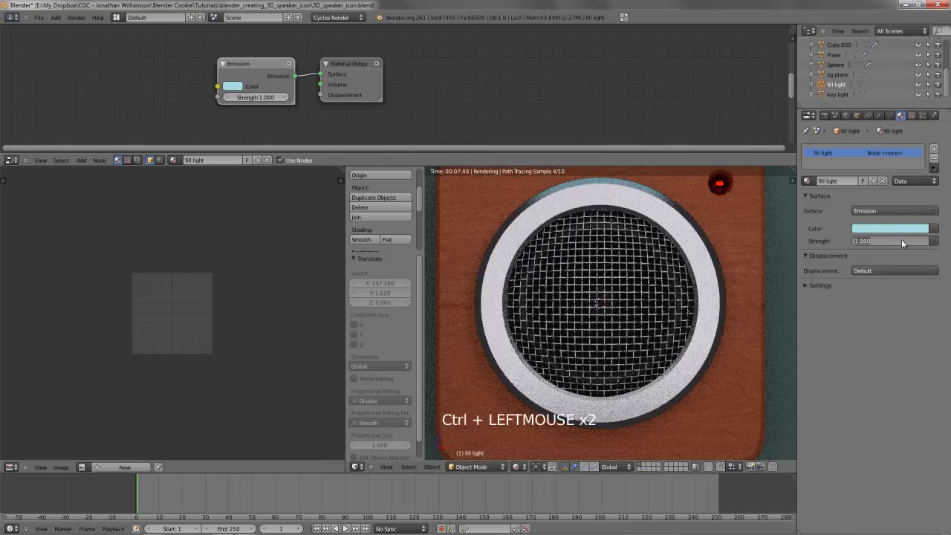
pyautogui.write('3')
pyautogui.press('Return')
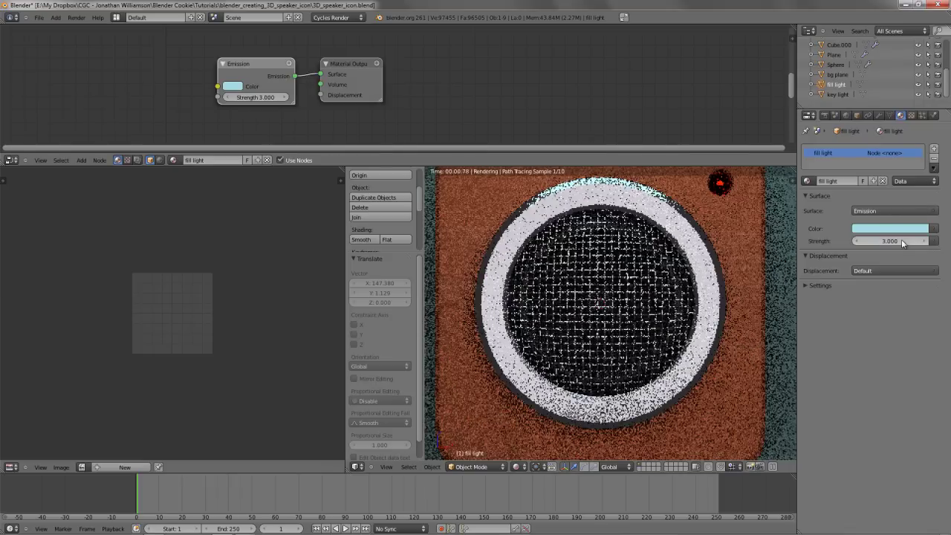
# Enable nodes for the world surface and lighten its background color to a brighter grey
pyautogui.click(847, 115)
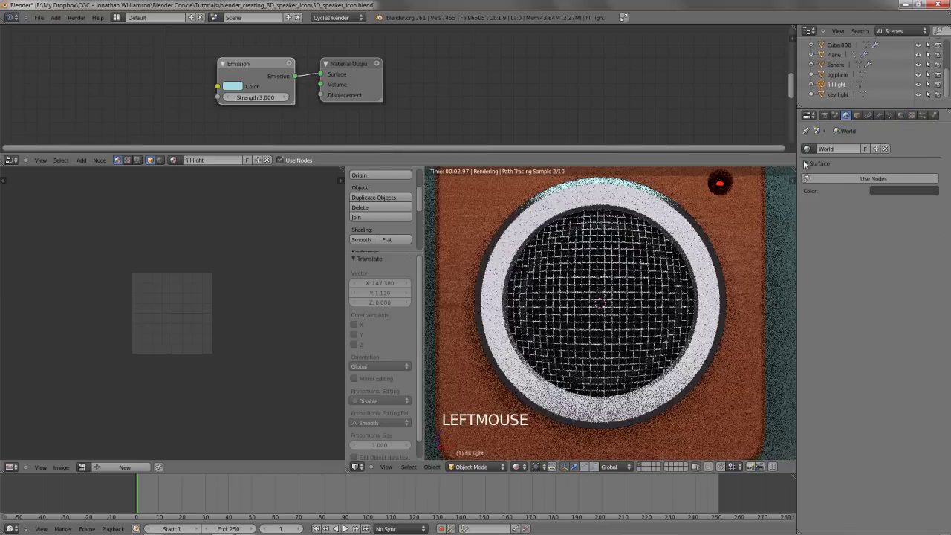
pyautogui.click(871, 179)
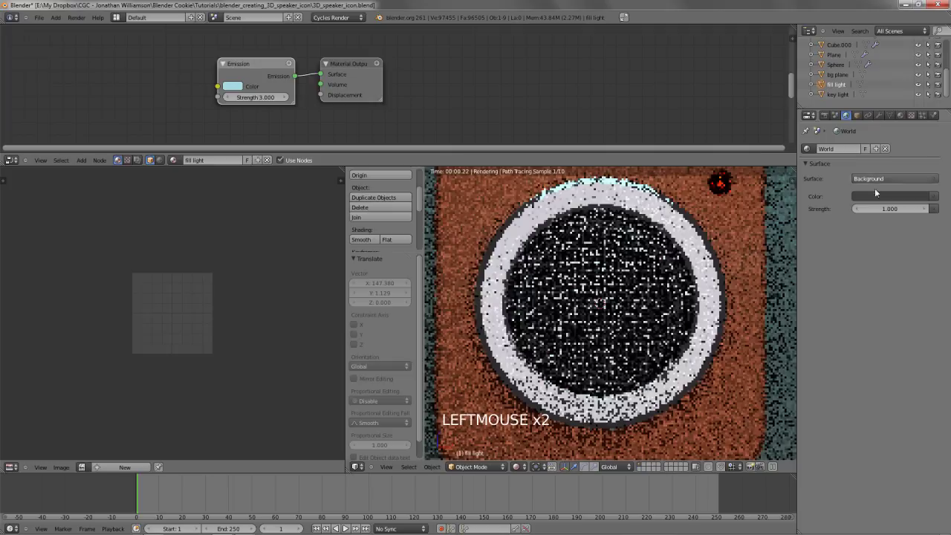
pyautogui.click(903, 196)
pyautogui.click(903, 196)
pyautogui.click(905, 197)
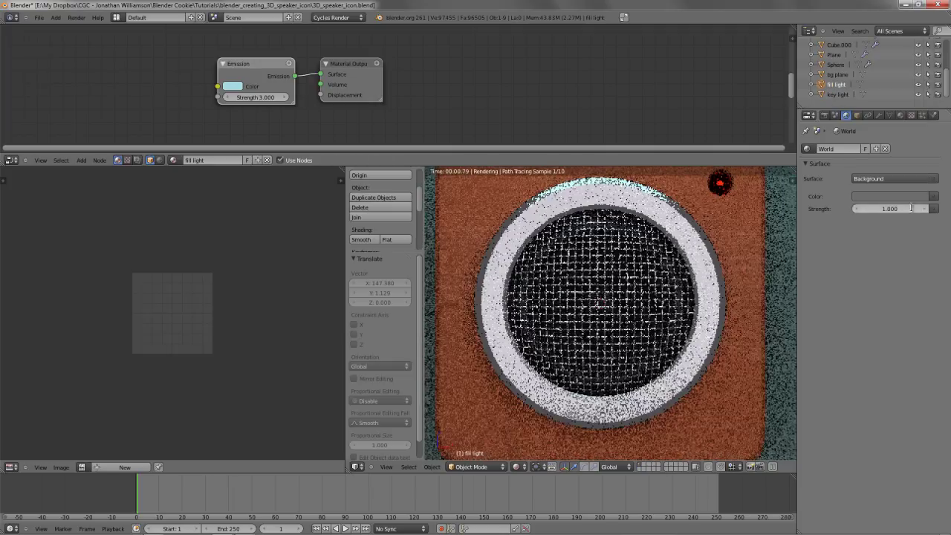
# Set the world background's strength to 2 and darken its grey color
pyautogui.keyDown('ctrl'); pyautogui.moveTo(912, 208); pyautogui.dragTo(914, 209); pyautogui.keyUp('ctrl')
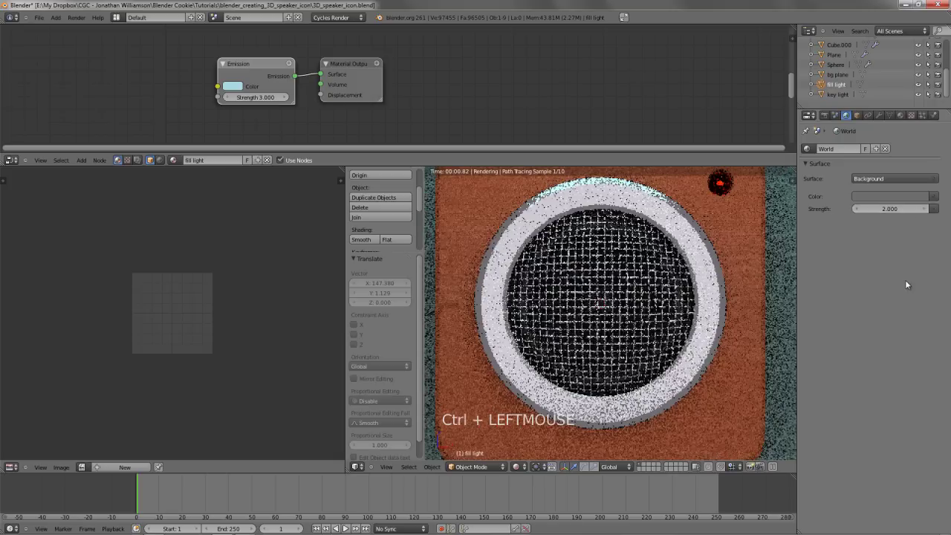
pyautogui.click(904, 195)
pyautogui.click(904, 192)
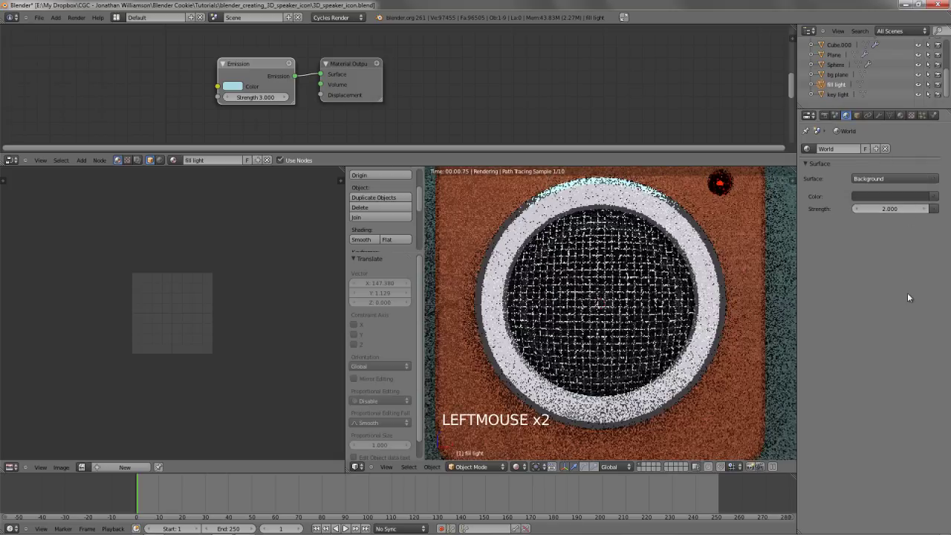
pyautogui.click(908, 293)
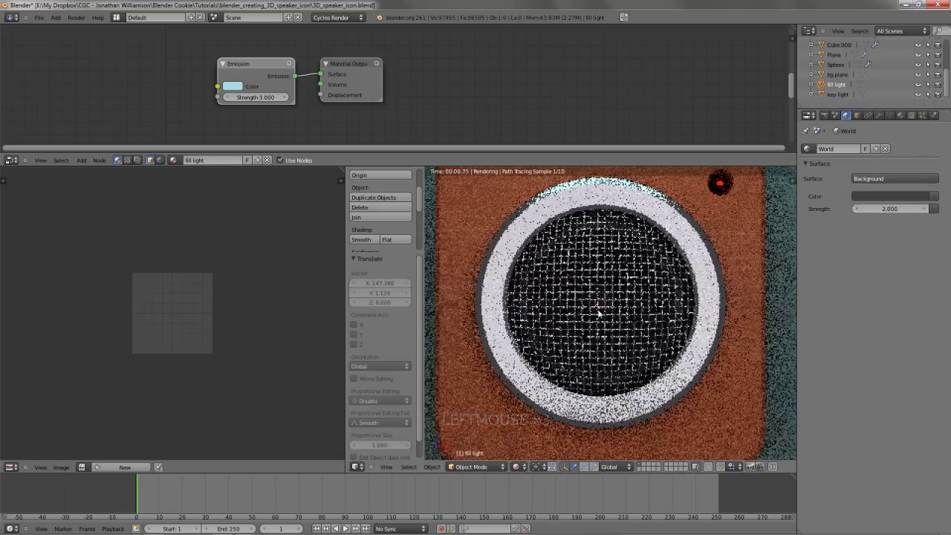
# Try a Sky Texture as the world background's color and remove it again
pyautogui.click(935, 196)
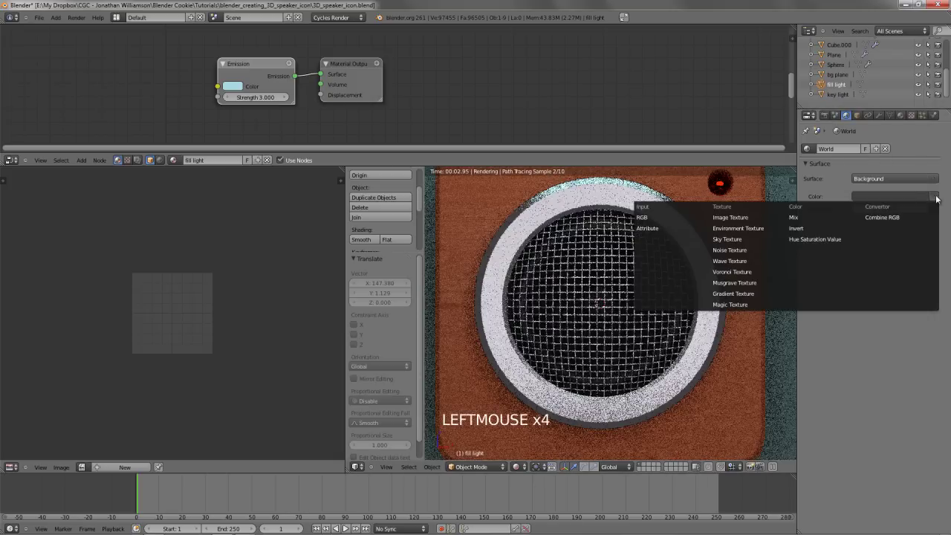
pyautogui.click(732, 238)
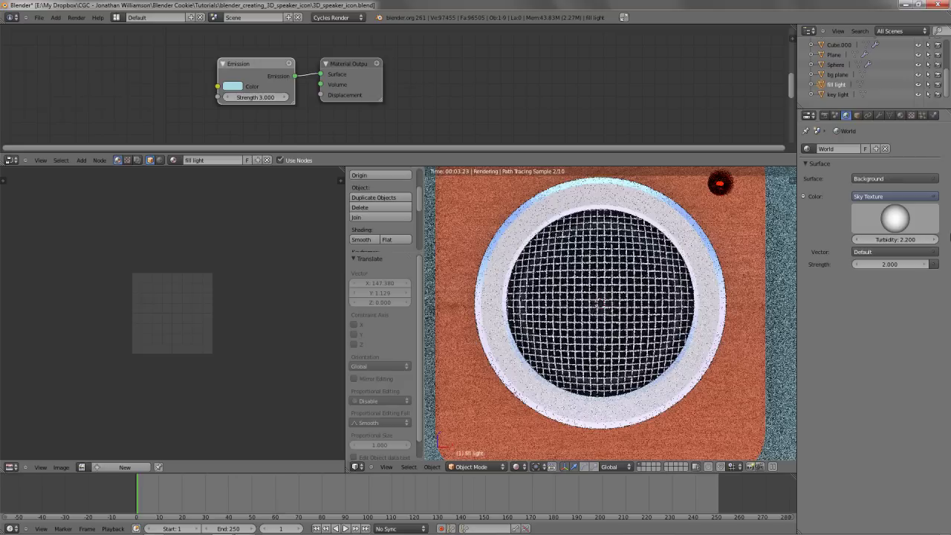
pyautogui.click(885, 199)
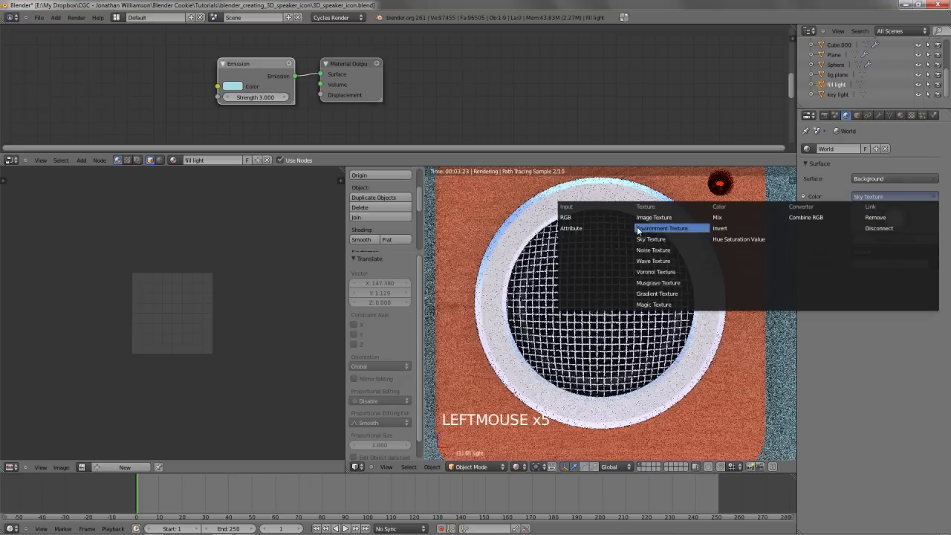
pyautogui.click(925, 200)
pyautogui.click(891, 216)
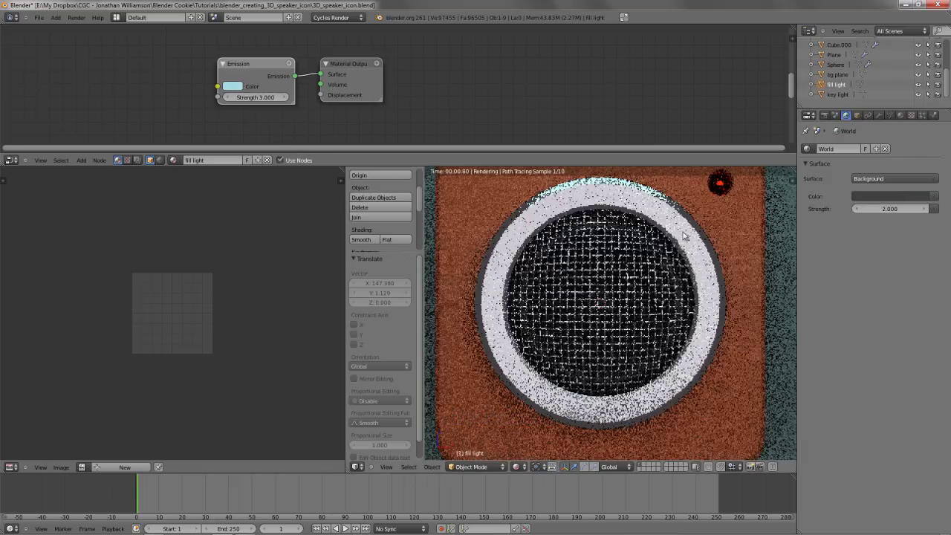
# Add a Glossy BSDF node above the Diffuse BSDF in the speaker cabinet's wood material and set its distribution to Sharp
pyautogui.rightClick(746, 222)
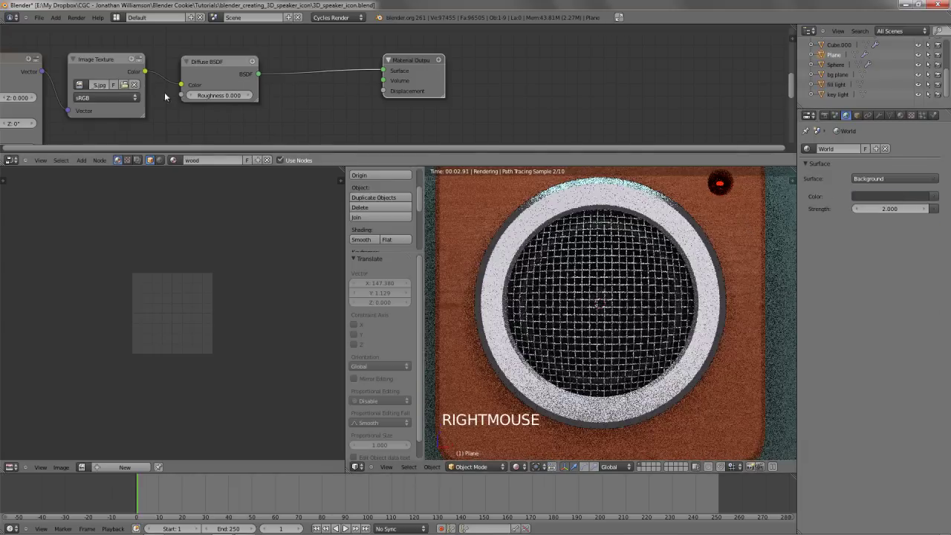
pyautogui.moveTo(166, 93); pyautogui.dragTo(321, 95, button='middle')
pyautogui.scroll(-2, 416, 100)
pyautogui.scroll(-2, 637, 265)
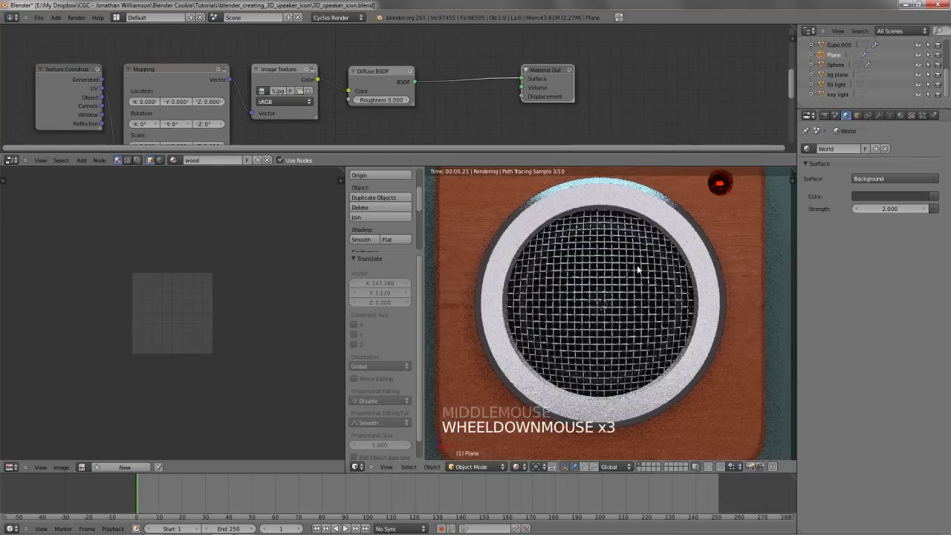
pyautogui.scroll(1, 637, 265)
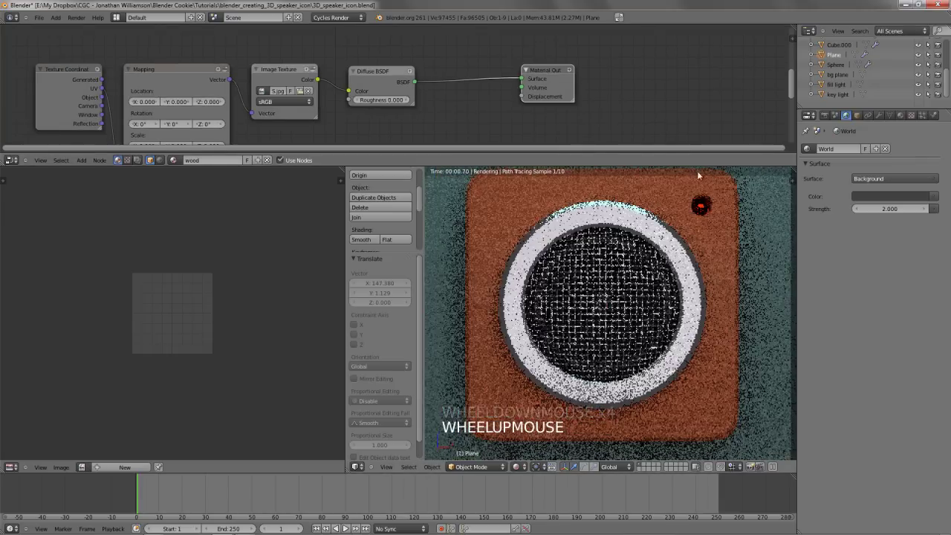
pyautogui.moveTo(405, 94); pyautogui.dragTo(385, 101, button='middle')
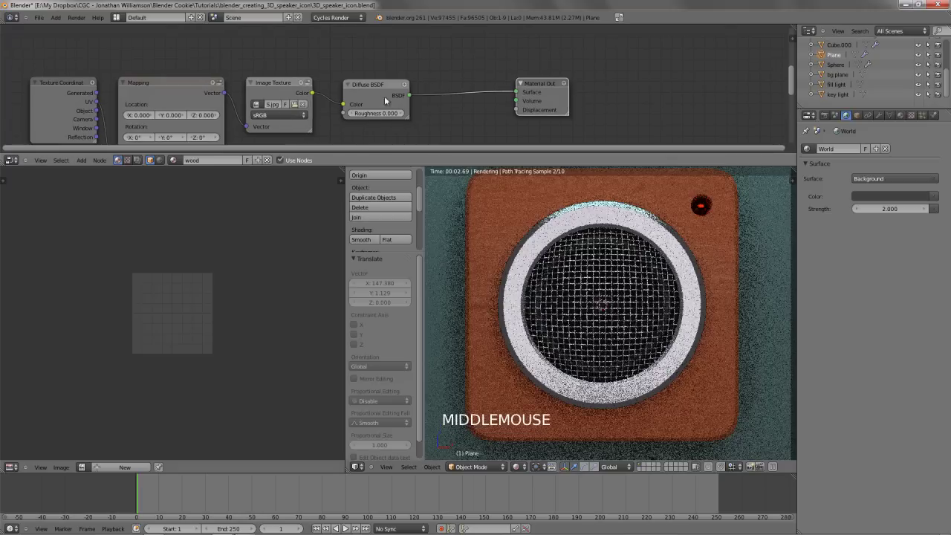
pyautogui.click(381, 84)
pyautogui.hotkey('shift', 'a')
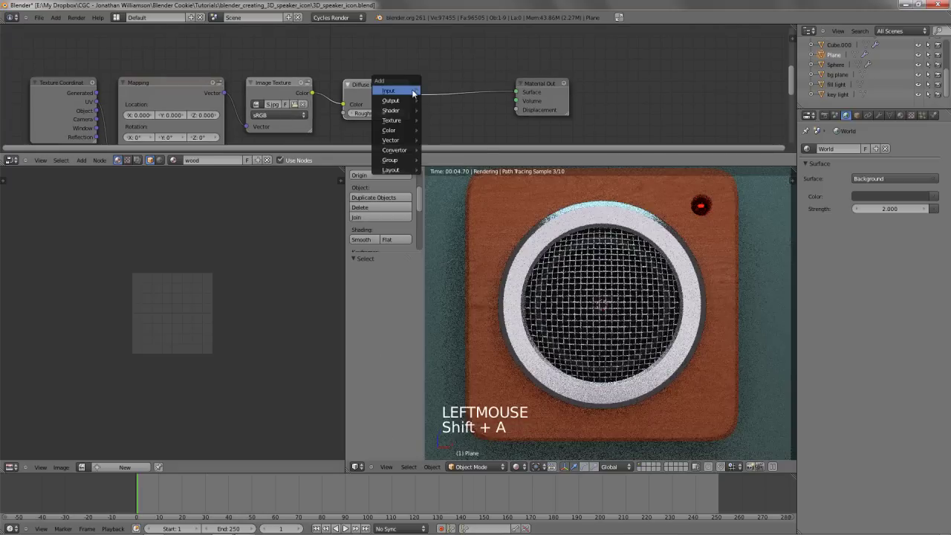
pyautogui.moveTo(402, 113)
pyautogui.click(446, 130)
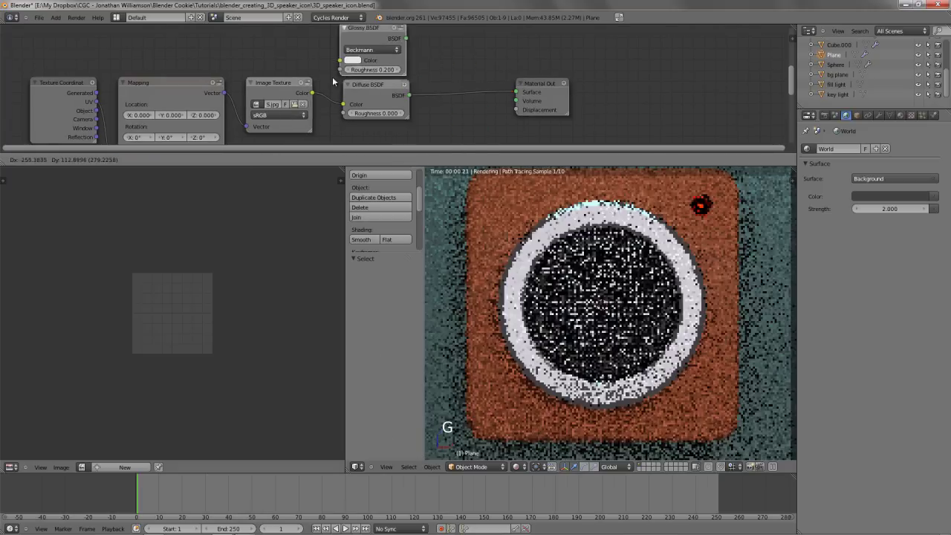
pyautogui.click(341, 72)
pyautogui.click(371, 40)
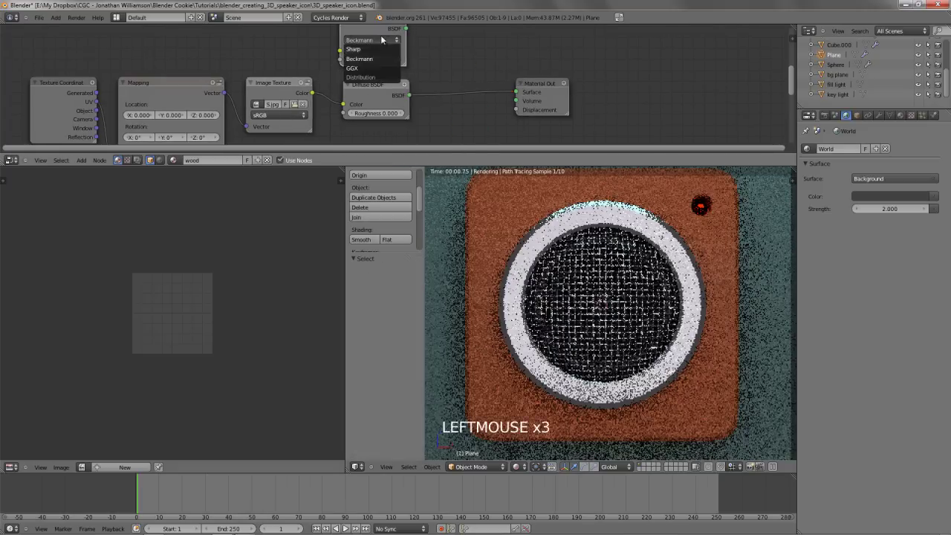
pyautogui.click(372, 43)
# Link the wood material's Glossy BSDF to the Material Output's Surface input and cut the Diffuse BSDF's link to the output
pyautogui.scroll(-1, 423, 59)
pyautogui.scroll(-1, 423, 59)
pyautogui.moveTo(423, 59); pyautogui.dragTo(370, 88, button='middle')
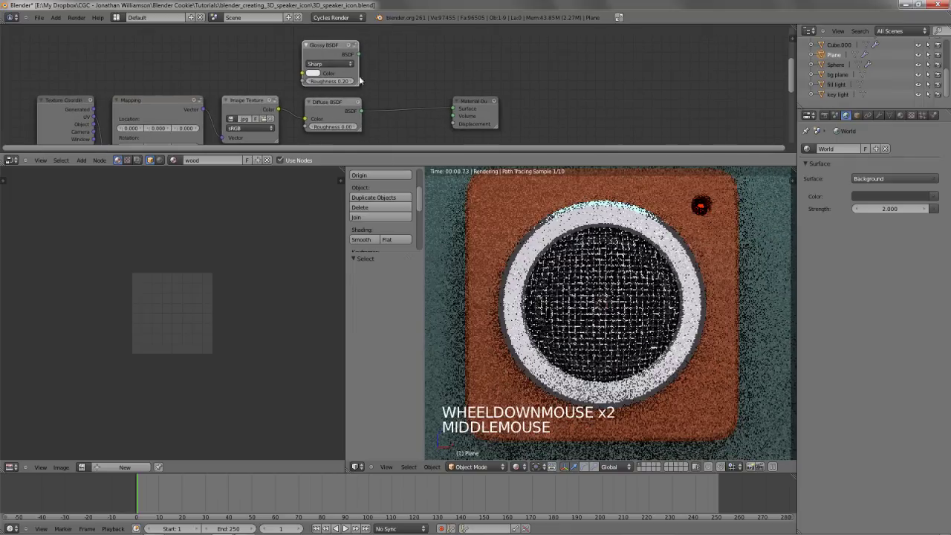
pyautogui.moveTo(369, 61); pyautogui.dragTo(484, 92)
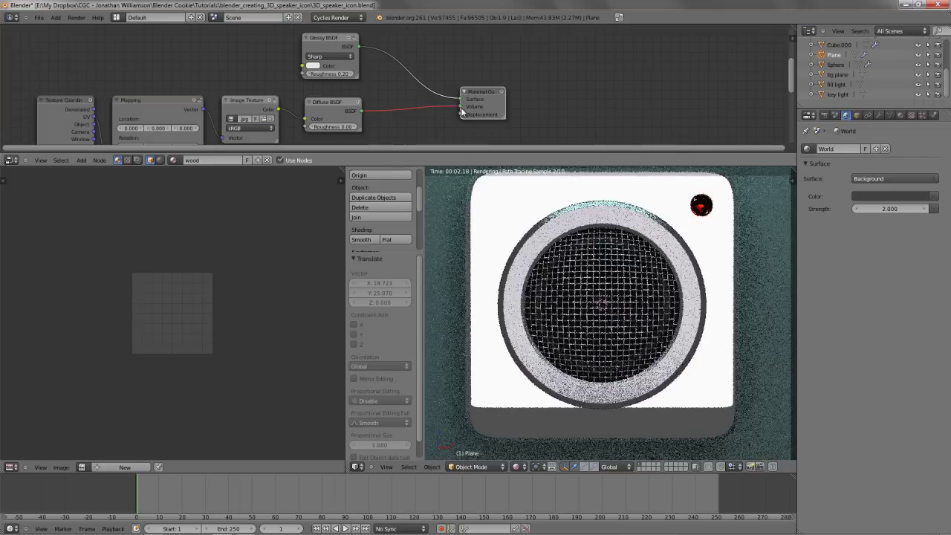
pyautogui.keyDown('ctrl'); pyautogui.moveTo(430, 102); pyautogui.dragTo(447, 109); pyautogui.keyUp('ctrl')
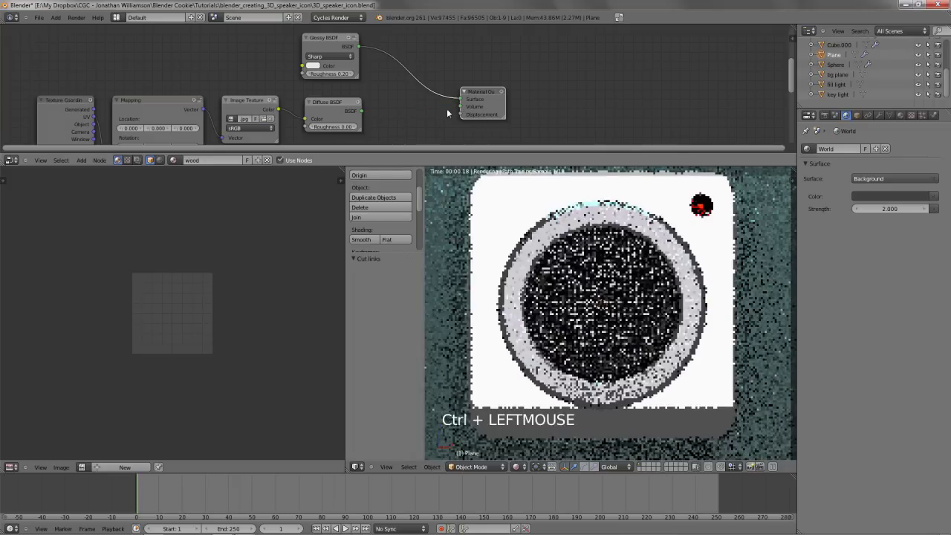
# Insert a Mix Shader before the Material Output, combining the Glossy BSDF first and Diffuse BSDF second, with a factor of 0.000
pyautogui.hotkey('shift', 'a')
pyautogui.moveTo(400, 86)
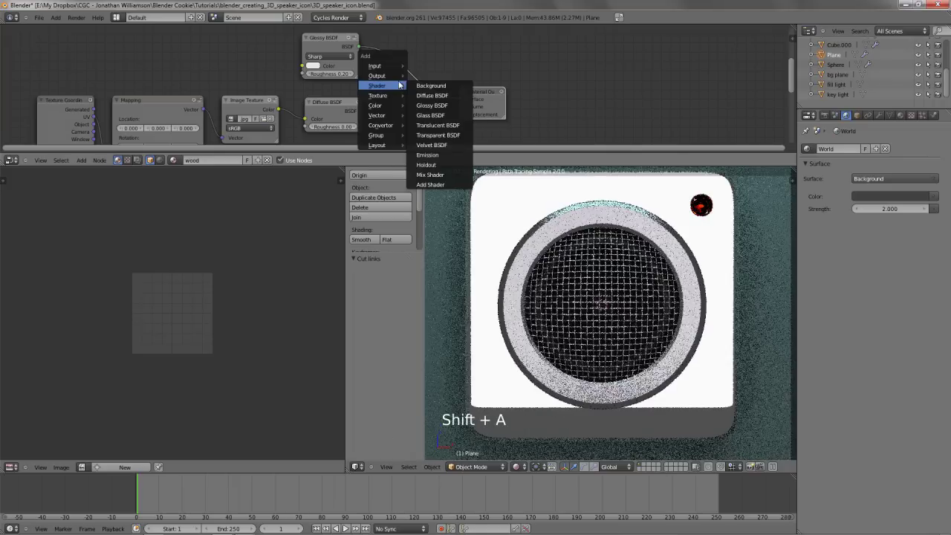
pyautogui.click(451, 173)
pyautogui.click(548, 83)
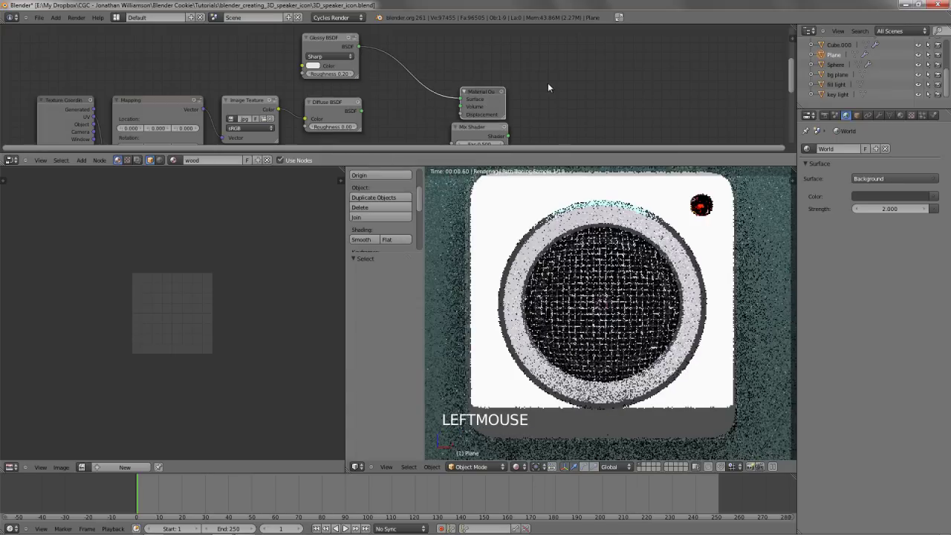
pyautogui.moveTo(513, 90); pyautogui.dragTo(425, 84)
pyautogui.moveTo(396, 116); pyautogui.dragTo(362, 110)
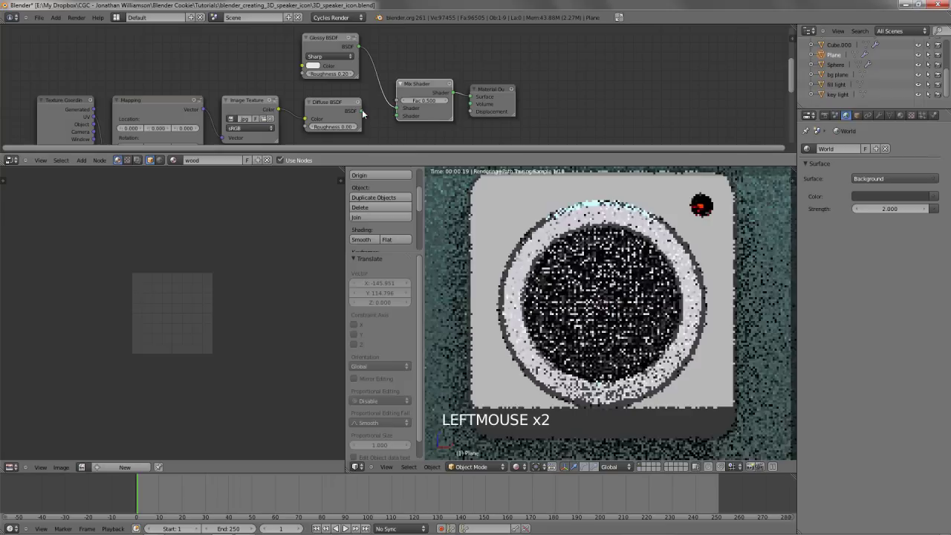
pyautogui.moveTo(513, 87); pyautogui.dragTo(554, 73)
pyautogui.moveTo(430, 88)
pyautogui.mouseDown()
pyautogui.moveTo(452, 104)
pyautogui.moveTo(439, 99)
pyautogui.mouseUp()
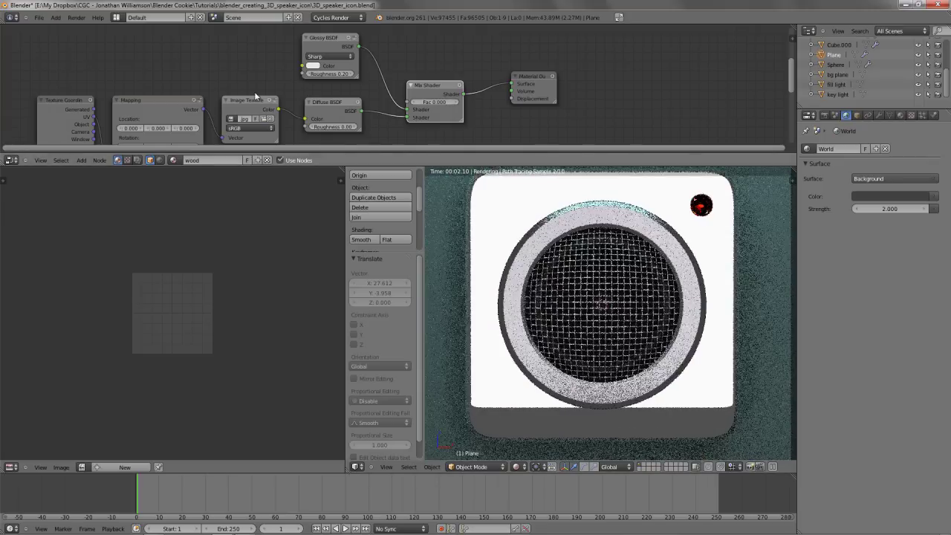
# Link the wood Image Texture's color to the Glossy BSDF's color and move the Glossy node closer to the Mix Shader
pyautogui.moveTo(280, 109); pyautogui.dragTo(302, 66)
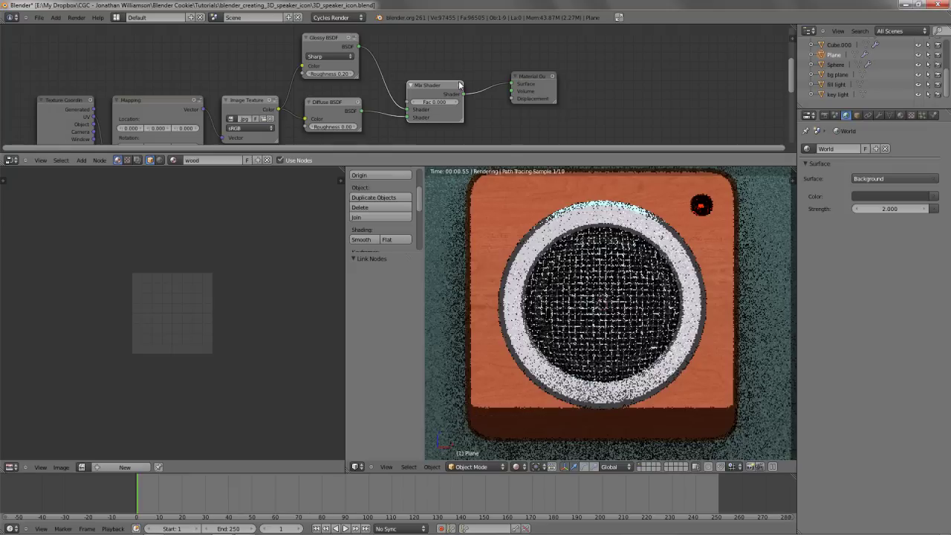
pyautogui.moveTo(334, 42); pyautogui.dragTo(350, 54)
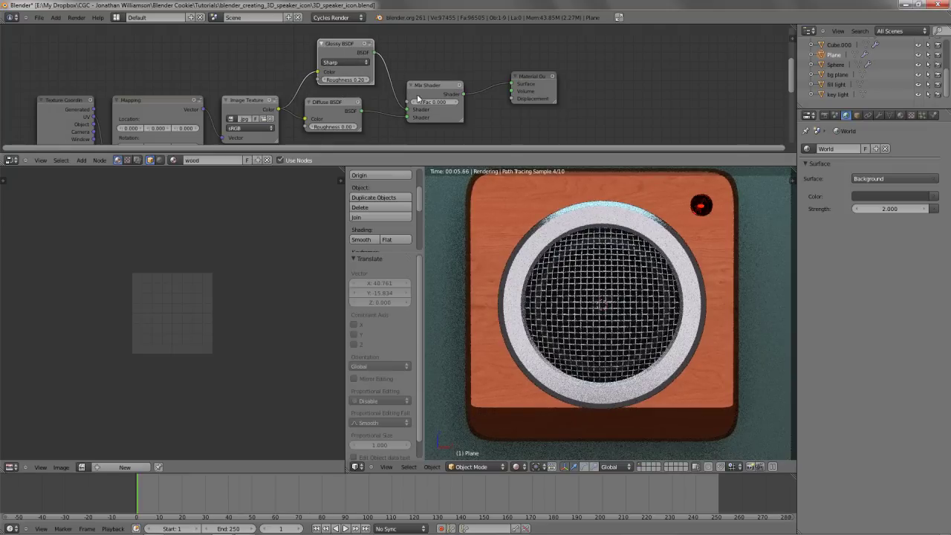
# Set the wood material's Mix Shader factor to 0.430
pyautogui.keyDown('shift'); pyautogui.moveTo(438, 109); pyautogui.dragTo(464, 108); pyautogui.keyUp('shift')
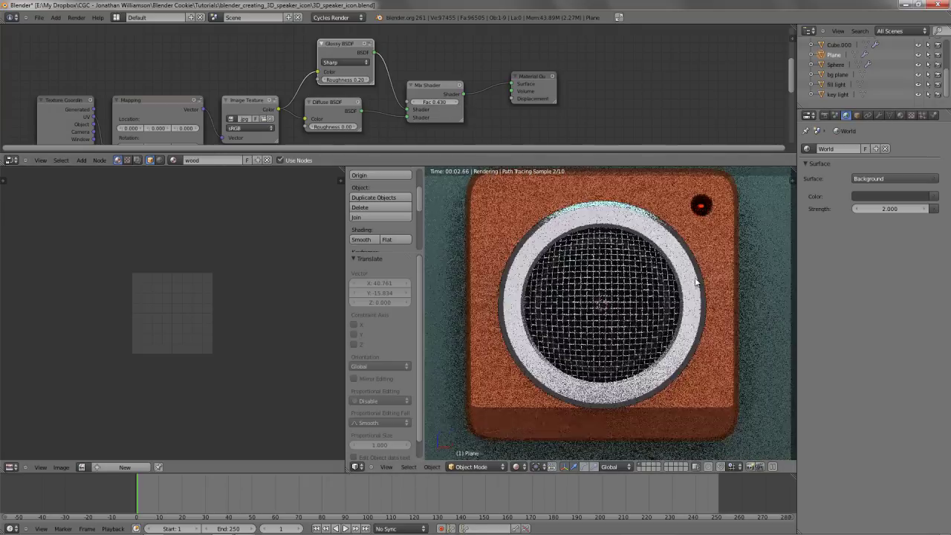
pyautogui.keyDown('shift'); pyautogui.moveTo(699, 297); pyautogui.dragTo(774, 406, button='middle'); pyautogui.keyUp('shift')
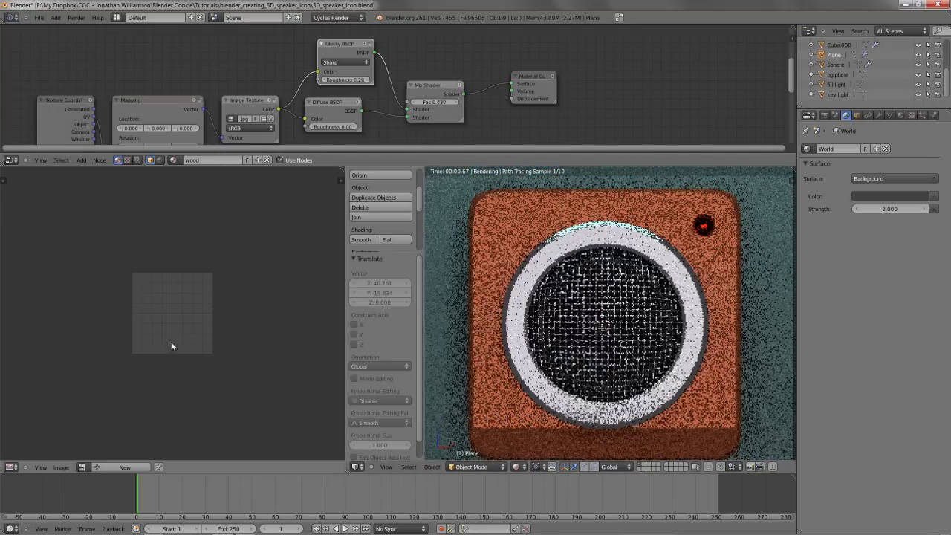
# Change the empty UV/Image Editor to a wireframe 3D View seen from the right side, and save the file
pyautogui.click(11, 467)
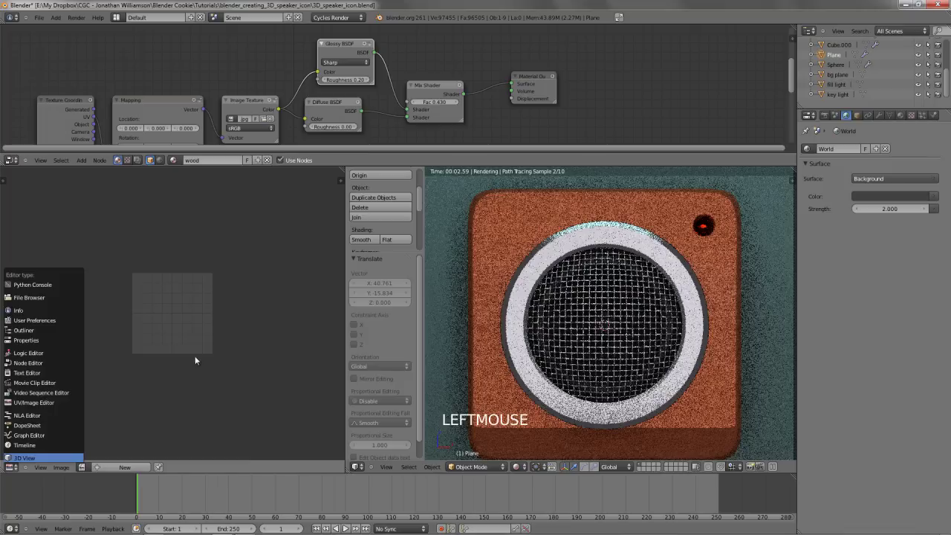
pyautogui.click(59, 458)
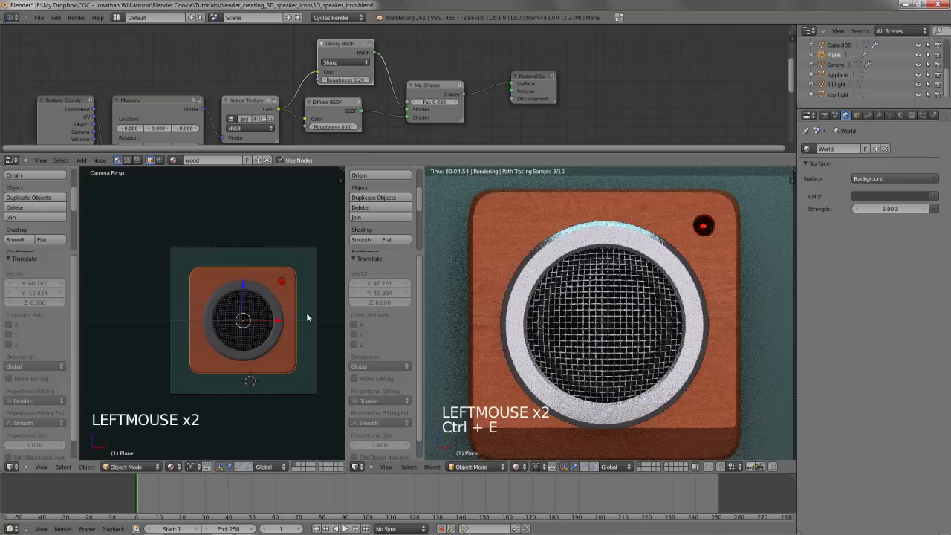
pyautogui.hotkey('ctrl', 'w')
pyautogui.press('z')
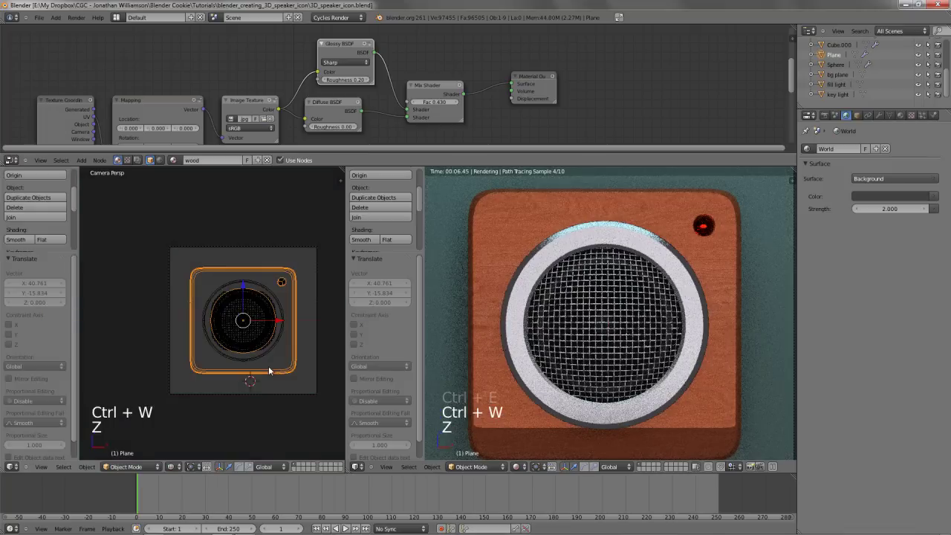
pyautogui.press('z')
pyautogui.press('KP_3')
pyautogui.scroll(-3, 206, 276)
pyautogui.press('z')
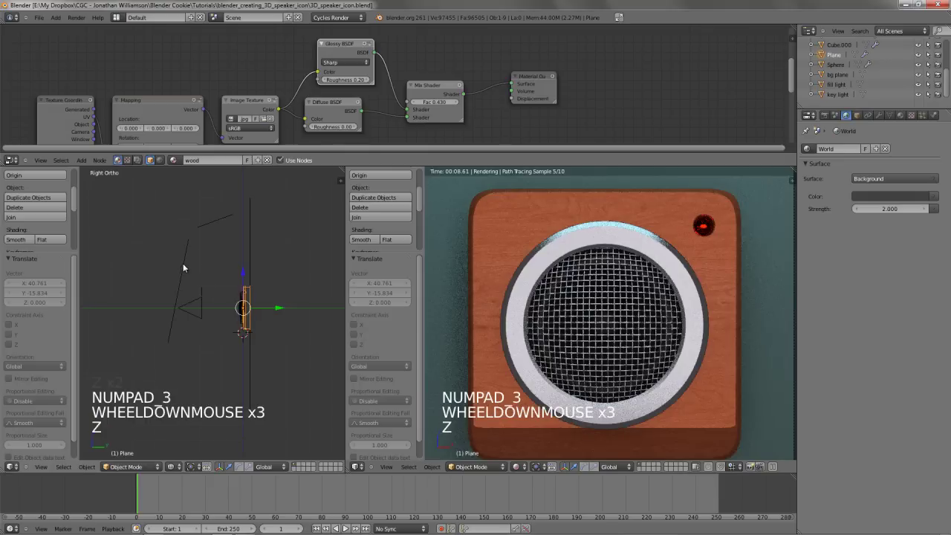
# Rotate the key light until it stands vertical and reposition it slightly farther back and lower, behind the camera
pyautogui.rightClick(281, 267)
pyautogui.press('r')
pyautogui.press('r')
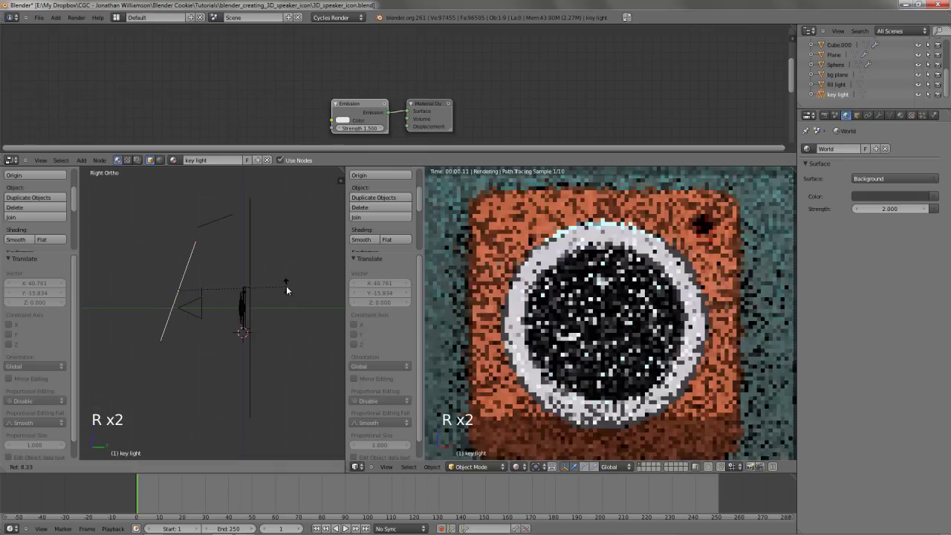
pyautogui.click(285, 276)
pyautogui.press('g')
pyautogui.click(274, 276)
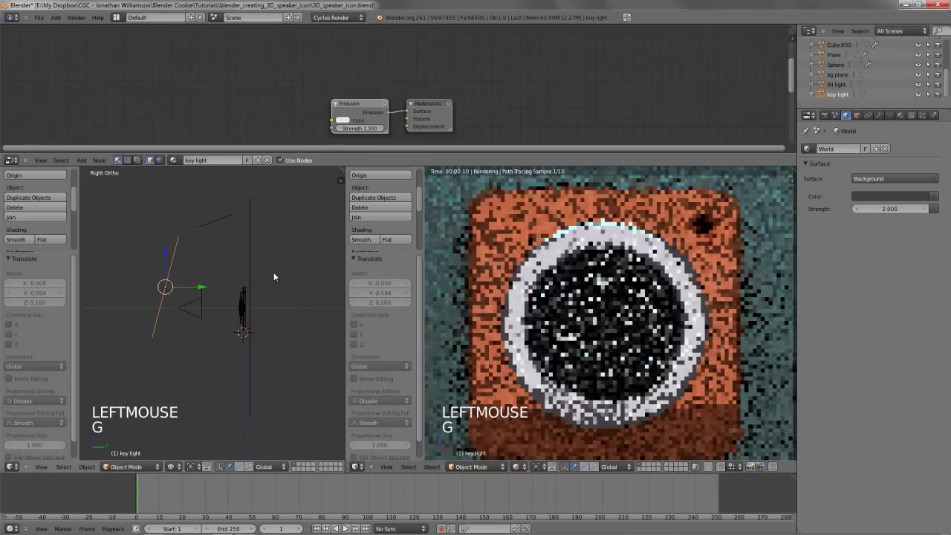
pyautogui.press('r')
pyautogui.click(272, 255)
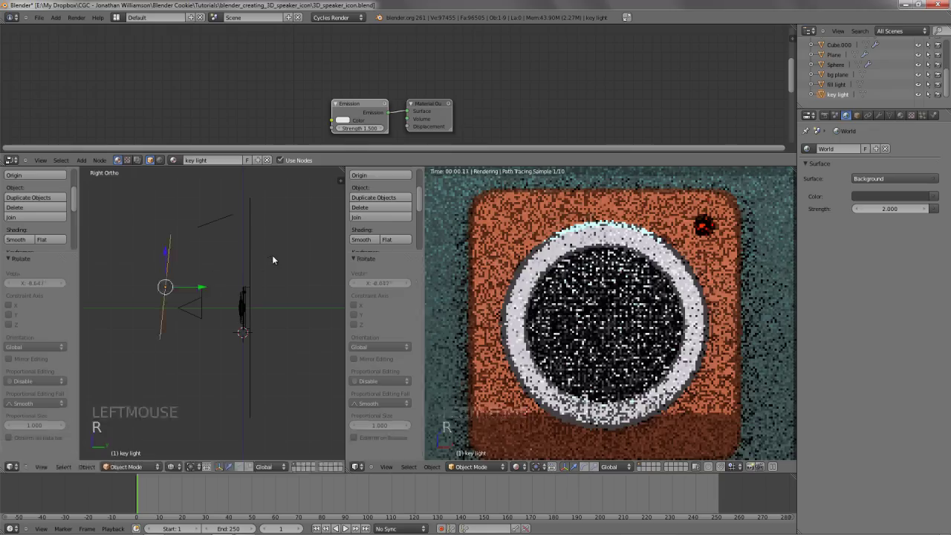
pyautogui.press('g')
pyautogui.click(271, 266)
pyautogui.press('r')
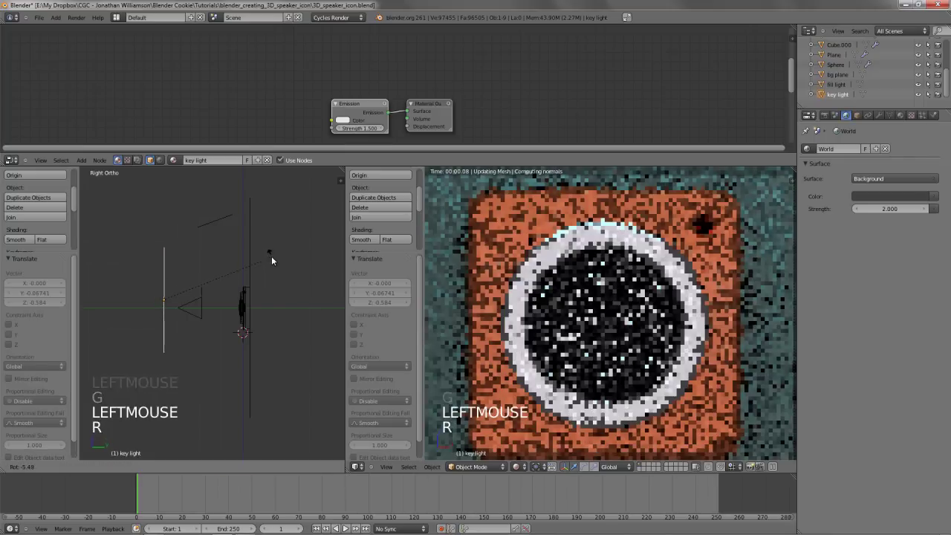
pyautogui.click(272, 256)
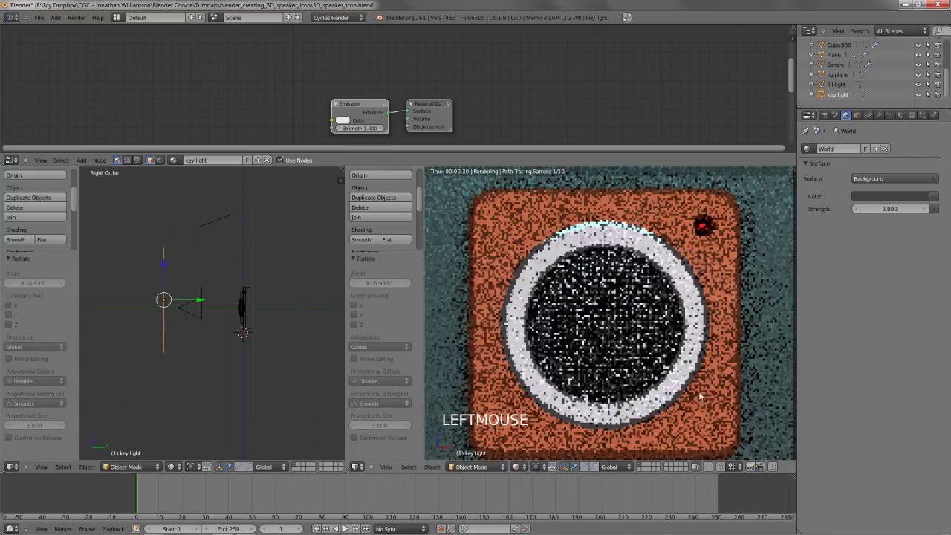
pyautogui.press('g')
# Lower the fill light, shift it toward the camera and tilt it about 12 degrees more steeply
pyautogui.click(223, 217)
pyautogui.press('g')
pyautogui.press('g')
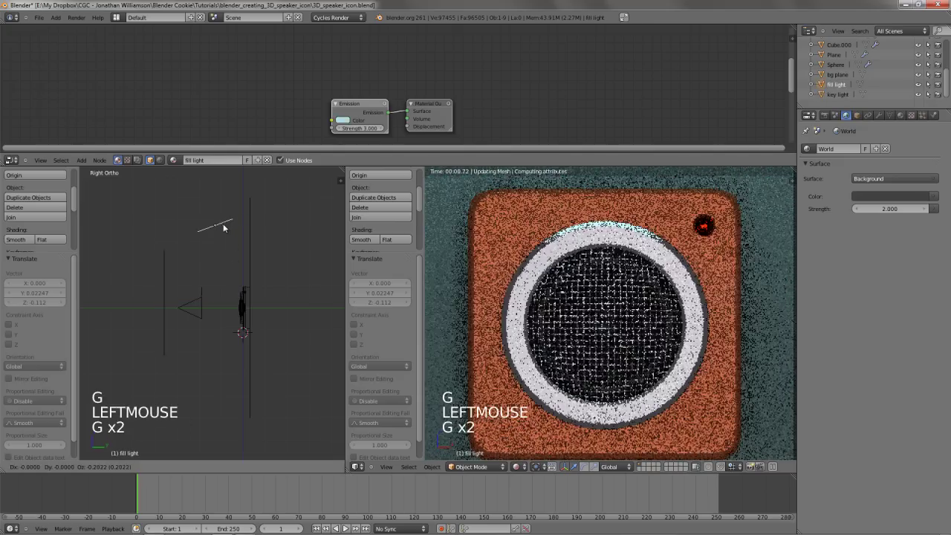
pyautogui.click(288, 254)
pyautogui.press('r')
pyautogui.click(293, 239)
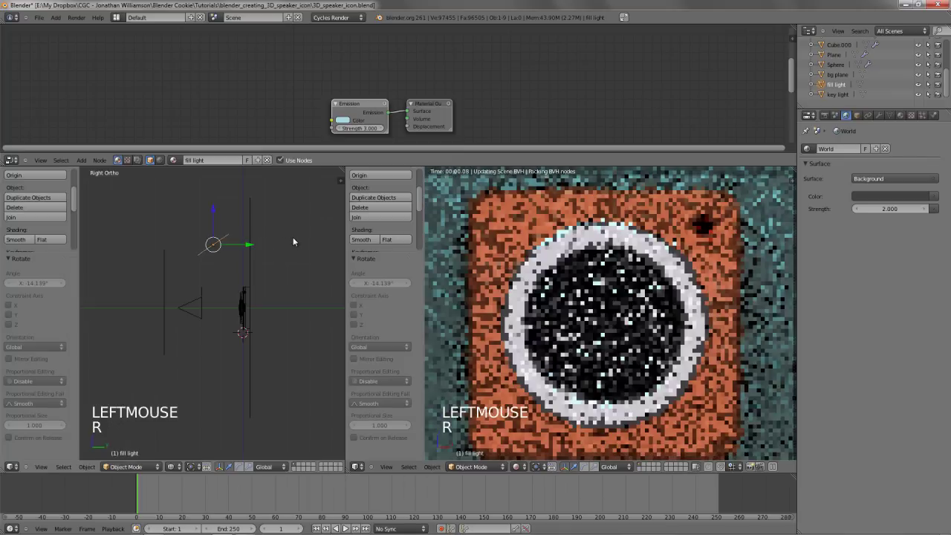
pyautogui.press('g')
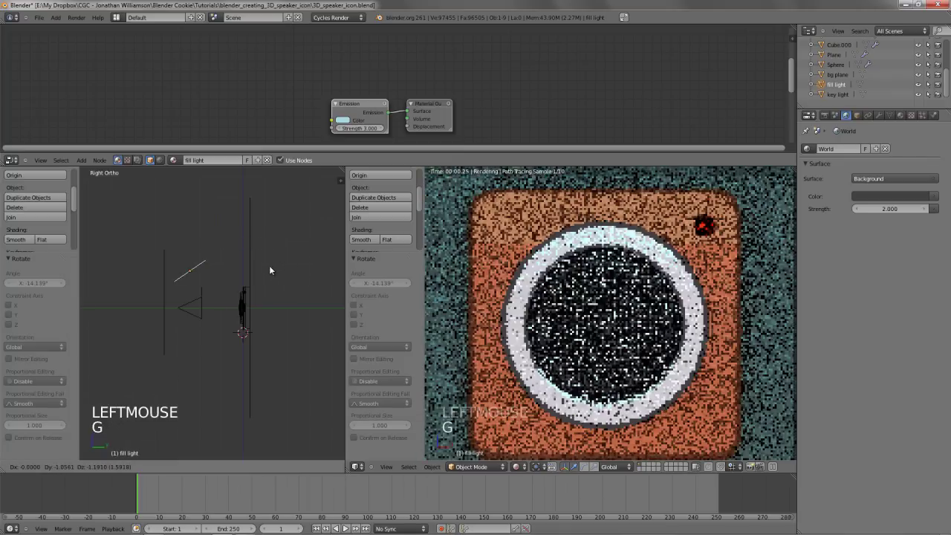
pyautogui.click(279, 252)
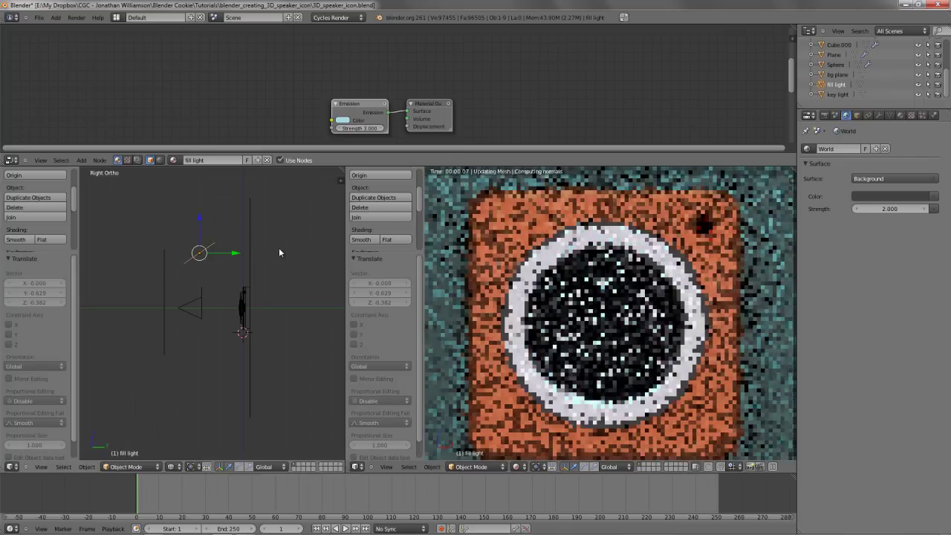
pyautogui.press('r')
pyautogui.click(277, 252)
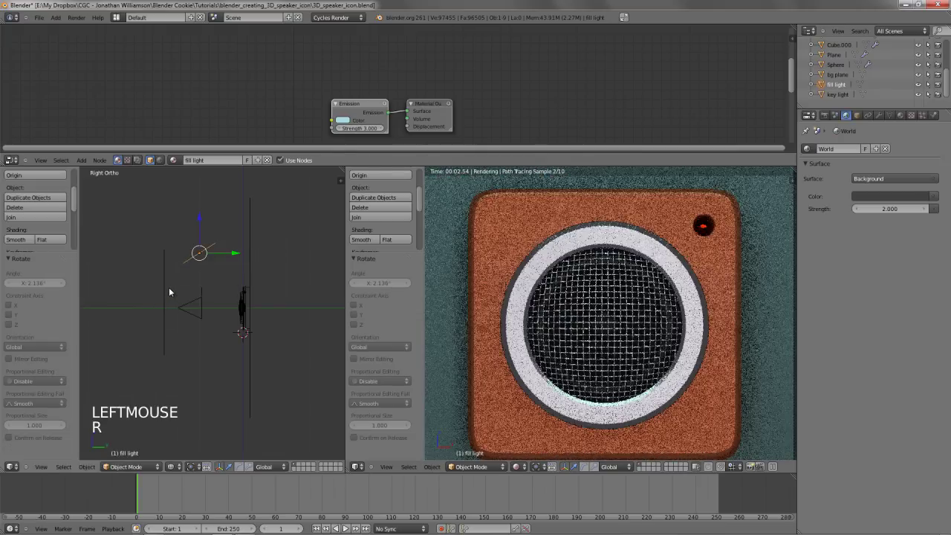
# Subdivide the key light plane's mesh with 2 cuts
pyautogui.rightClick(170, 289)
pyautogui.press('Tab')
pyautogui.moveTo(172, 290); pyautogui.dragTo(191, 310, button='middle')
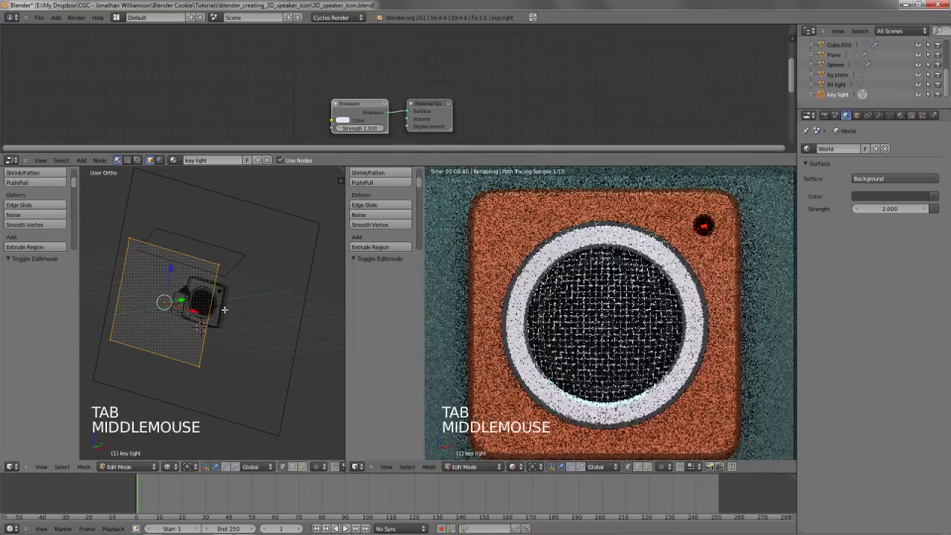
pyautogui.press('w')
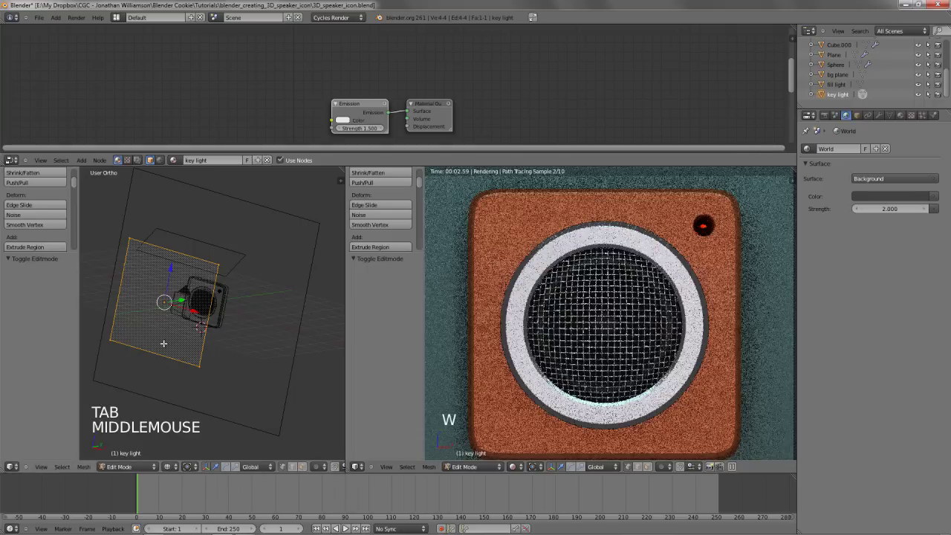
pyautogui.press('w')
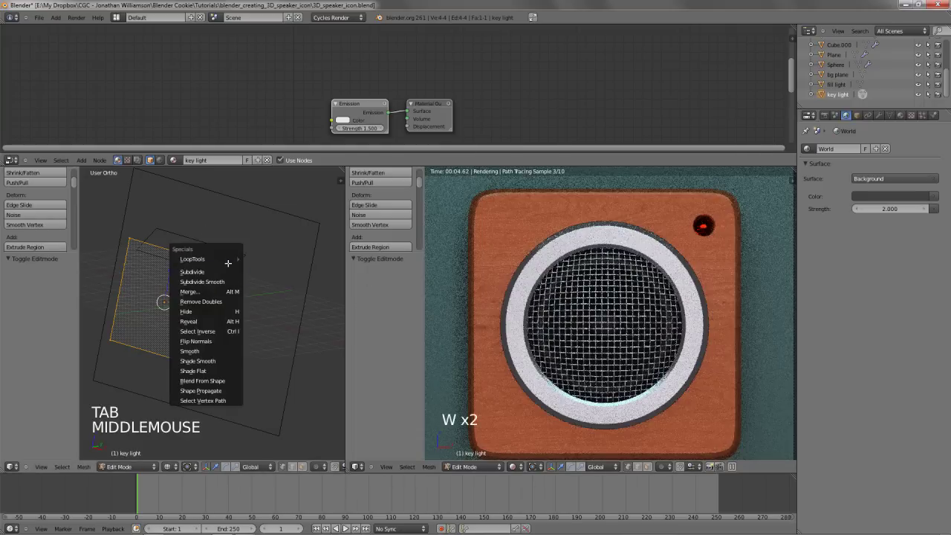
pyautogui.click(223, 268)
pyautogui.click(62, 283)
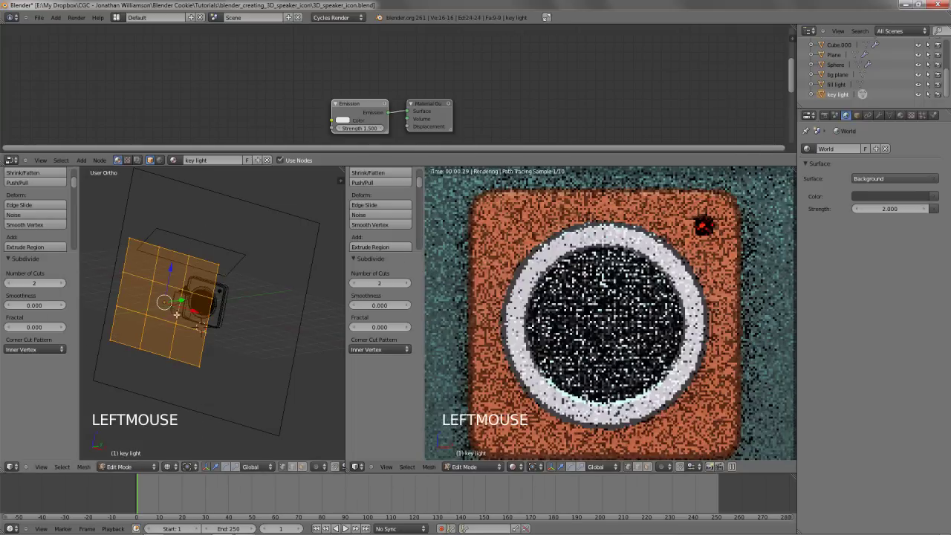
# Select the four central vertices of the key light and move them 0.604 along the Y axis toward the speaker
pyautogui.press('a')
pyautogui.press('b')
pyautogui.moveTo(138, 265); pyautogui.dragTo(187, 336)
pyautogui.press('g')
pyautogui.press('y')
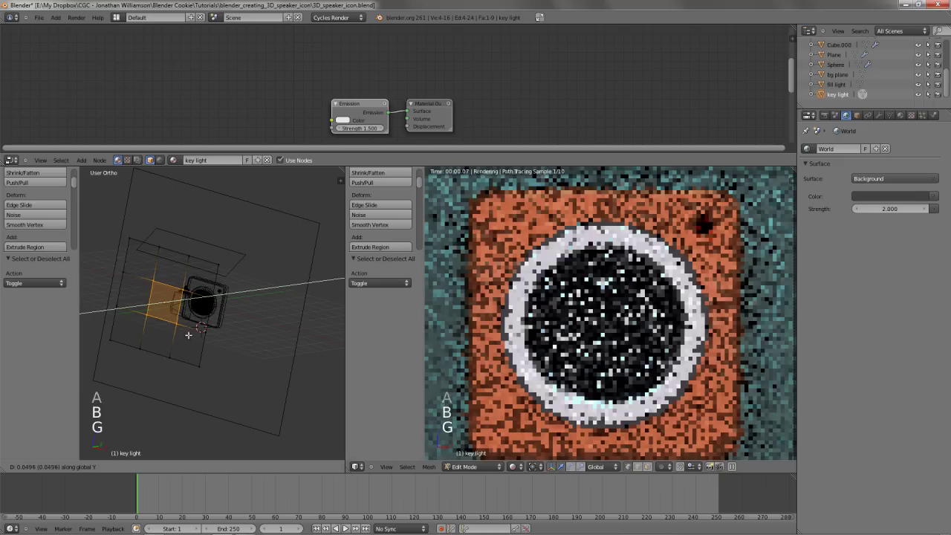
pyautogui.click(194, 333)
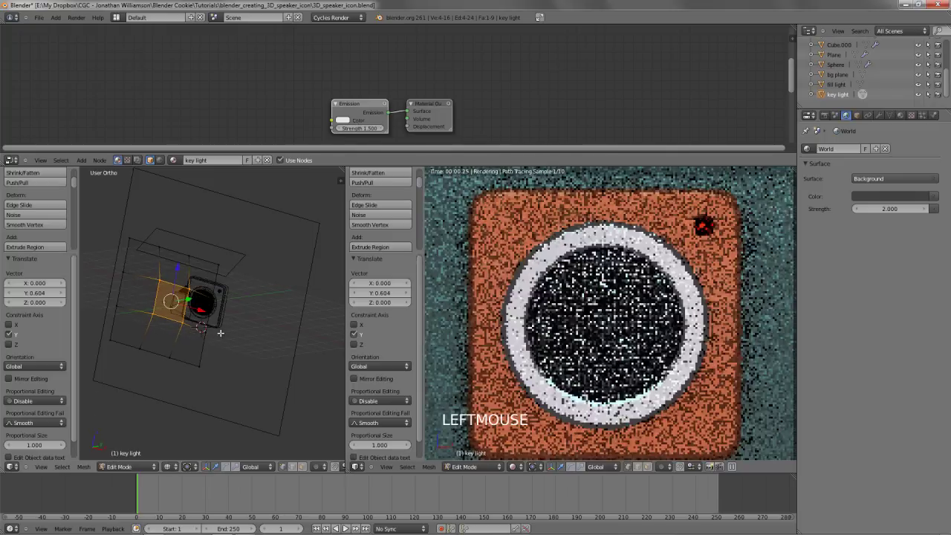
# Move the whole key light -0.494 along the Y axis, away from the speaker
pyautogui.press('Tab')
pyautogui.press('KP_3')
pyautogui.press('z')
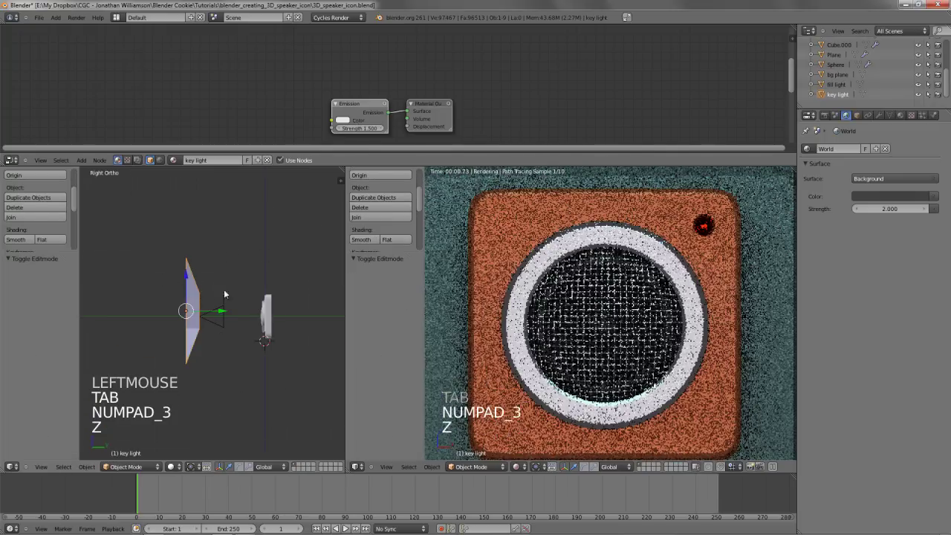
pyautogui.press('g')
pyautogui.click(210, 327)
pyautogui.press('z')
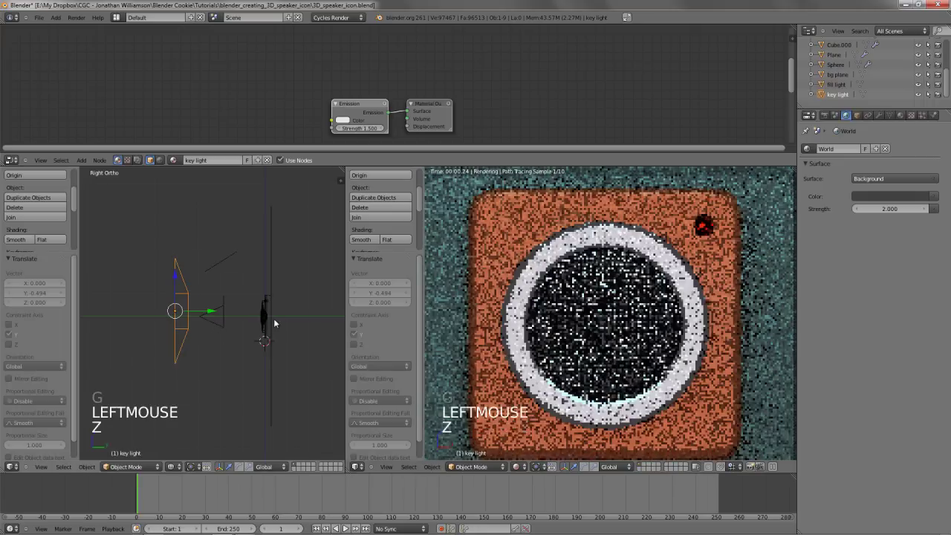
# Pull the key light's central vertices back along Y, behind its outer edges, so it curves around toward the speaker
pyautogui.press('Tab')
pyautogui.press('g')
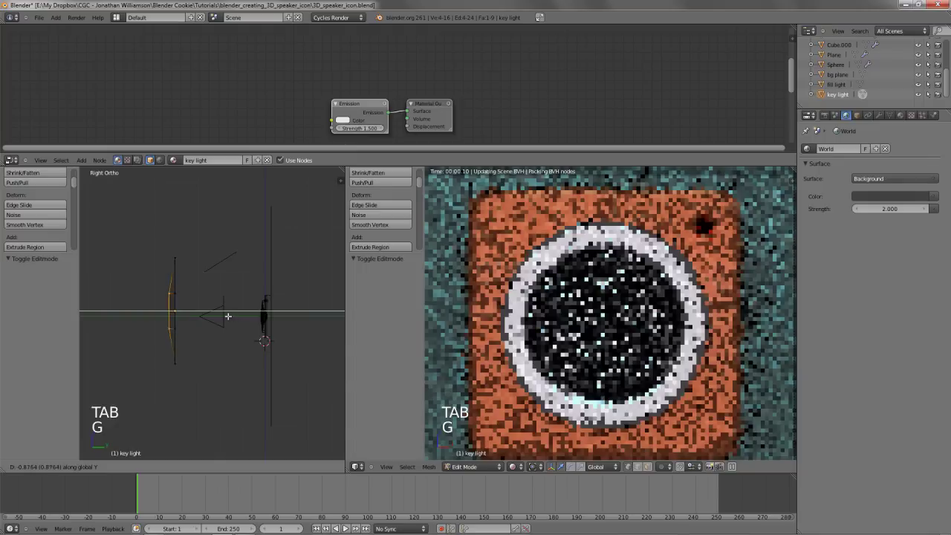
pyautogui.click(236, 318)
# Sketch straight grease pencil lines from the key light's top, middle and bottom toward the speaker to illustrate the light directions
pyautogui.hotkey('ctrl', 'd')
pyautogui.keyDown('ctrl'); pyautogui.moveTo(172, 276); pyautogui.dragTo(272, 313); pyautogui.keyUp('ctrl')
pyautogui.hotkey('ctrl', 'd')
pyautogui.keyDown('ctrl'); pyautogui.moveTo(169, 344); pyautogui.dragTo(264, 311); pyautogui.keyUp('ctrl')
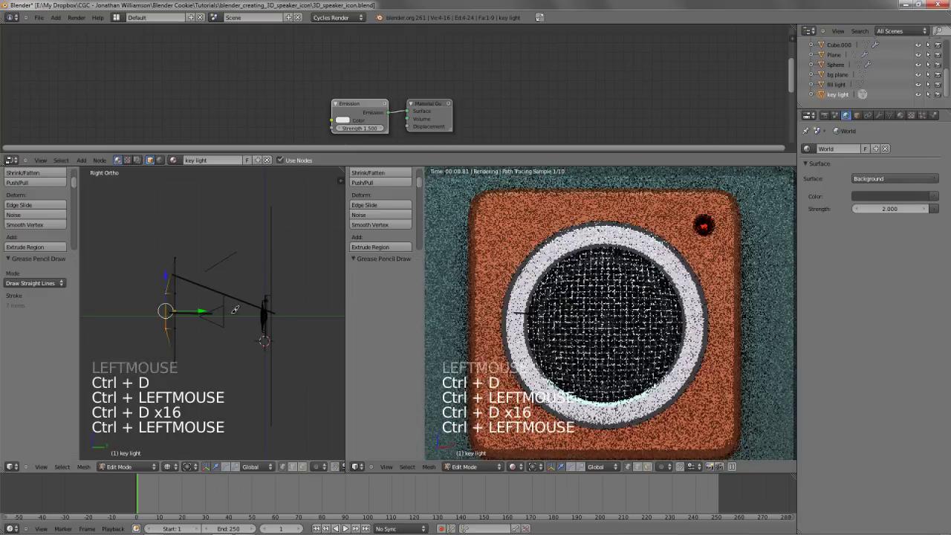
pyautogui.hotkey('ctrl', 'd')
pyautogui.keyDown('ctrl'); pyautogui.click(246, 321); pyautogui.keyUp('ctrl')
pyautogui.hotkey('ctrl', 'd')
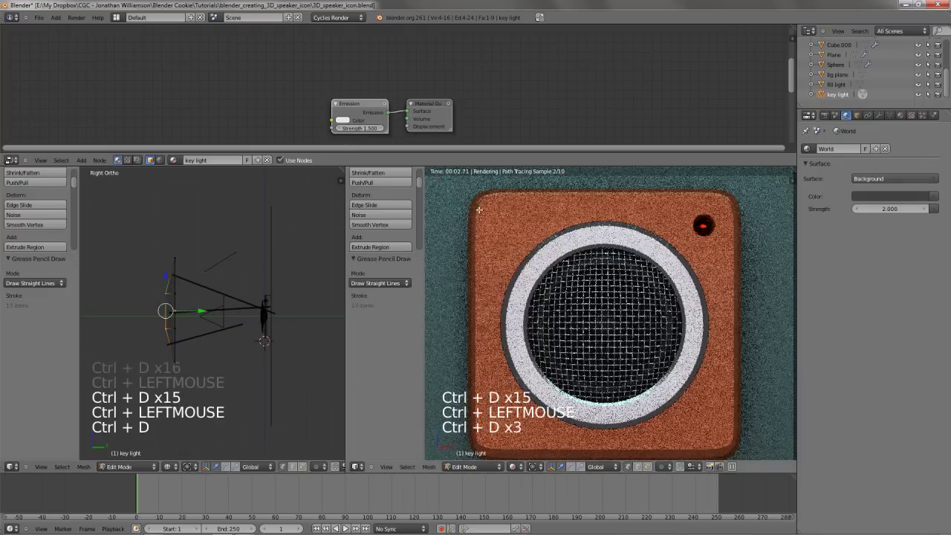
# Shift the key light's central vertices slightly farther back along Y to deepen its curve, and finish the mesh edit
pyautogui.press('g')
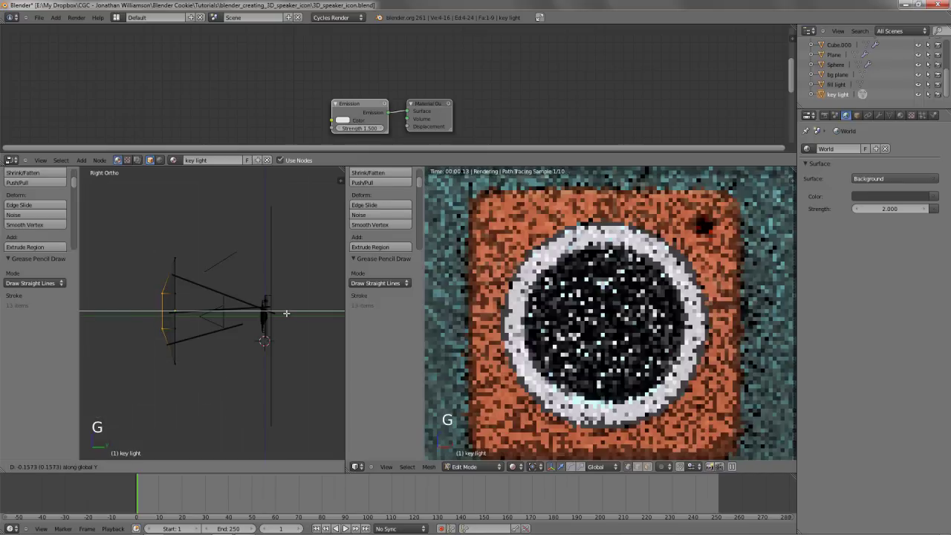
pyautogui.click(235, 314)
pyautogui.press('Tab')
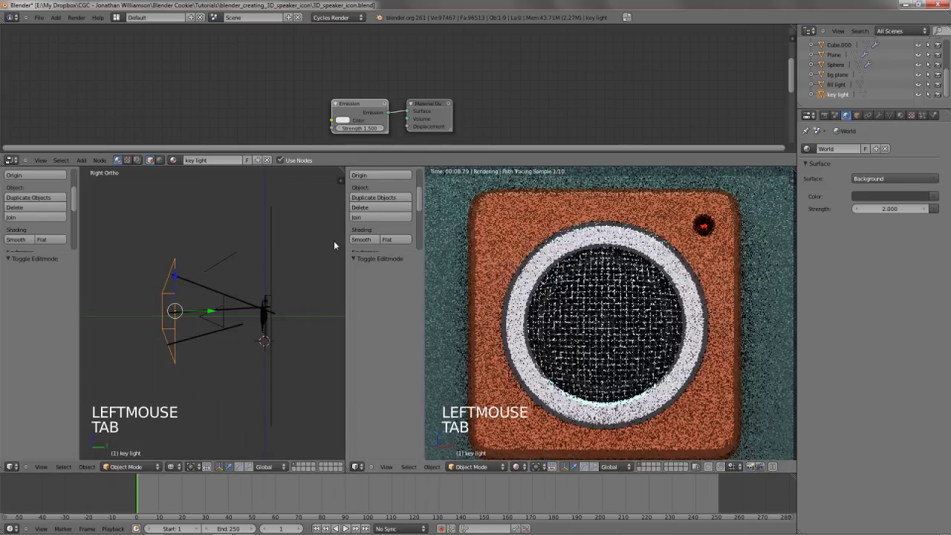
# Delete the grease pencil frame containing the light direction lines
pyautogui.press('n')
pyautogui.click(203, 296)
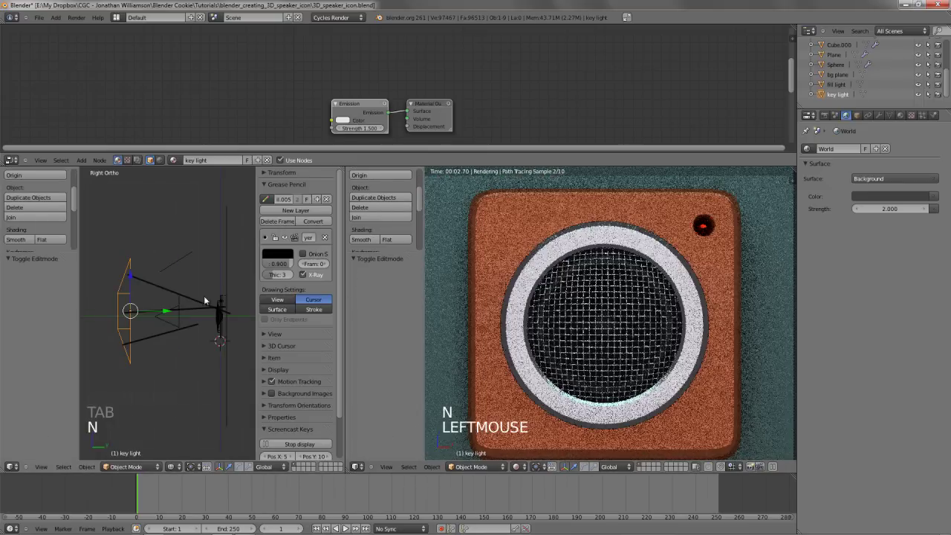
pyautogui.press('n')
pyautogui.press('Tab')
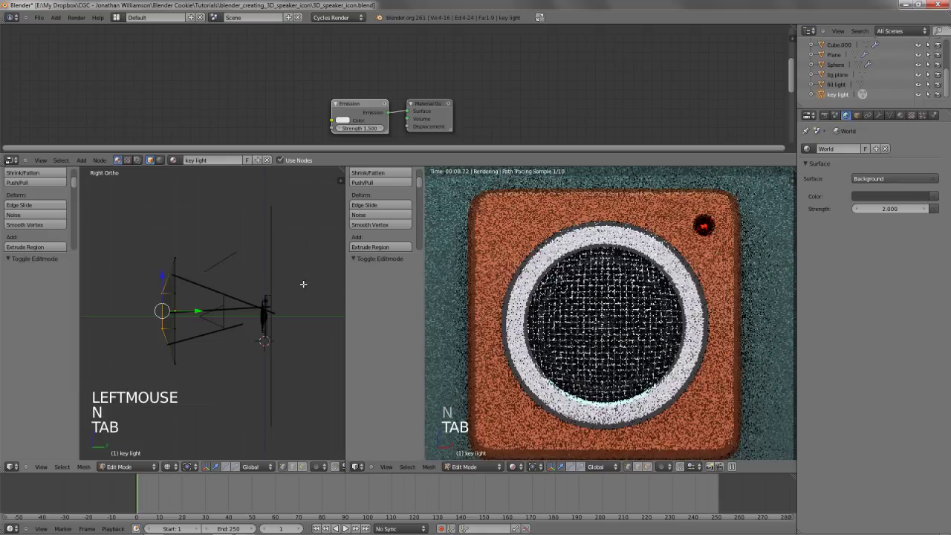
pyautogui.press('n')
pyautogui.click(332, 230)
pyautogui.press('n')
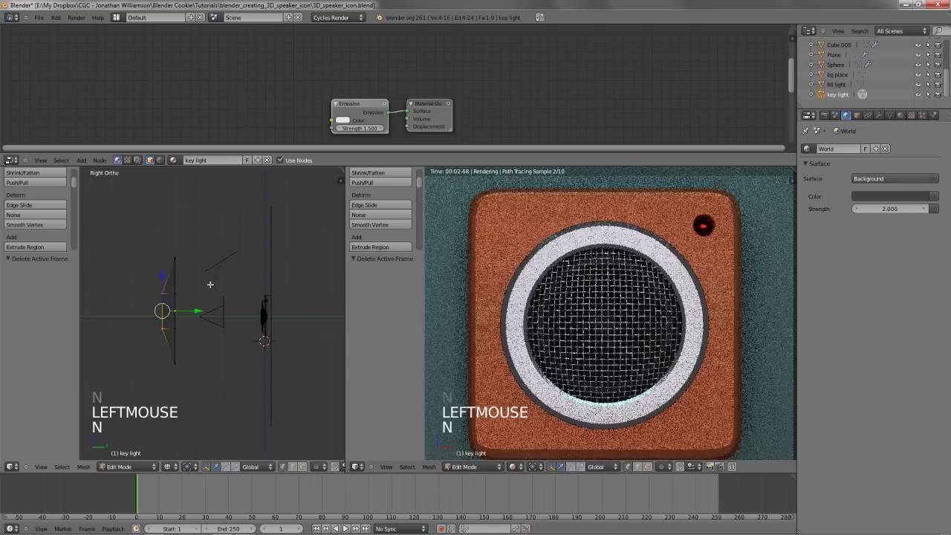
# Examine the speaker model up close from the side and at an angle in wireframe
pyautogui.scroll(1, 231, 332)
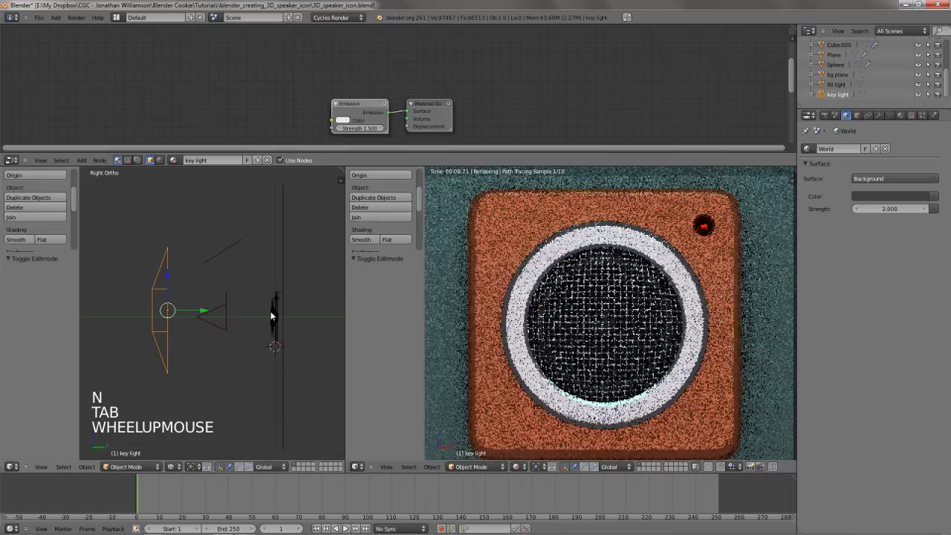
pyautogui.scroll(2, 274, 312)
pyautogui.keyDown('shift'); pyautogui.moveTo(274, 311); pyautogui.dragTo(179, 300, button='middle'); pyautogui.keyUp('shift')
pyautogui.scroll(4, 152, 298)
pyautogui.scroll(1, 281, 268)
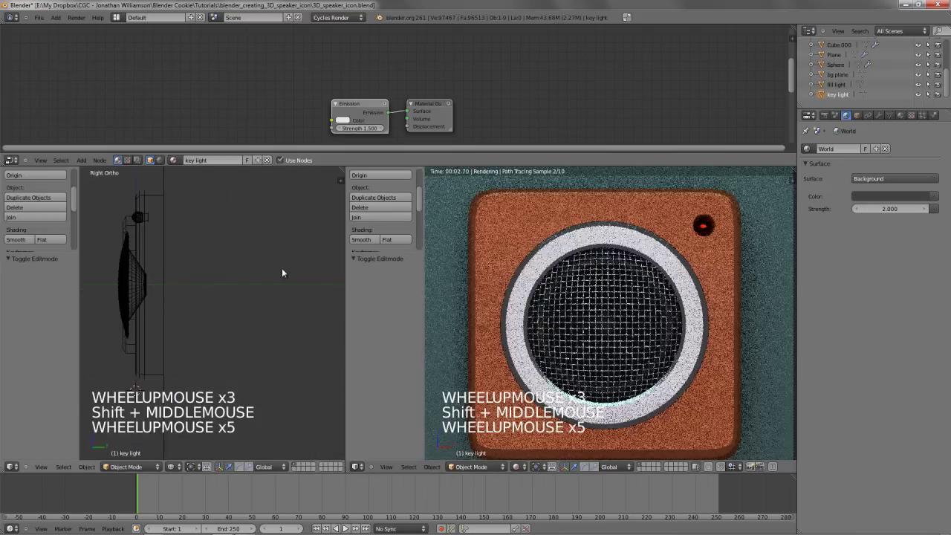
pyautogui.moveTo(282, 267); pyautogui.dragTo(178, 305, button='middle')
pyautogui.scroll(1, 267, 278)
pyautogui.scroll(-6, 268, 278)
pyautogui.scroll(3, 171, 293)
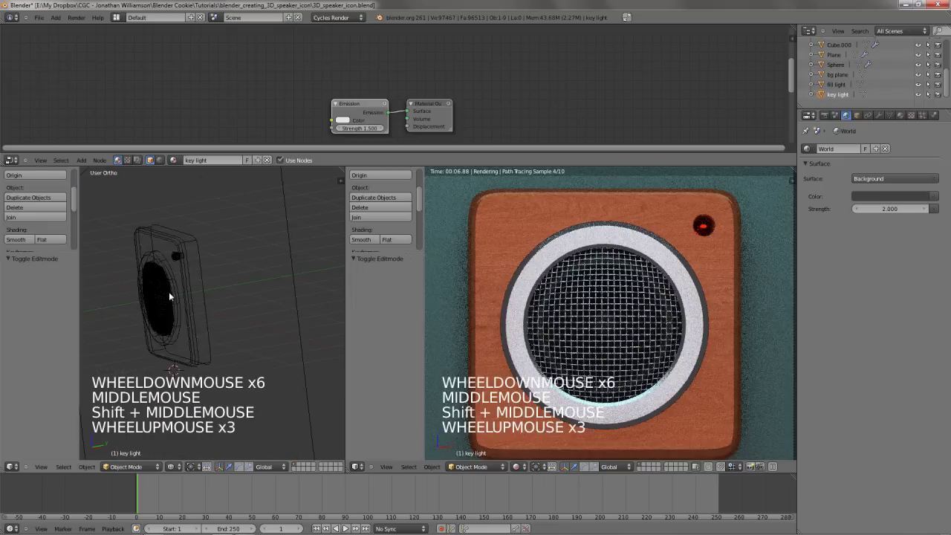
# Select the speaker cone and slightly lighten the color of its Soft black material
pyautogui.rightClick(168, 292)
pyautogui.rightClick(170, 296)
pyautogui.rightClick(170, 295)
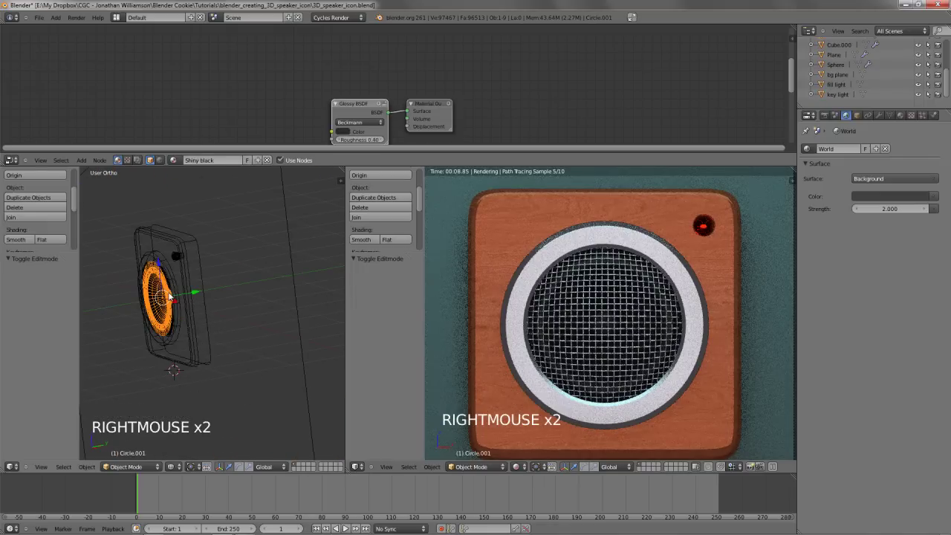
pyautogui.keyDown('shift'); pyautogui.moveTo(170, 296); pyautogui.dragTo(203, 289, button='middle'); pyautogui.keyUp('shift')
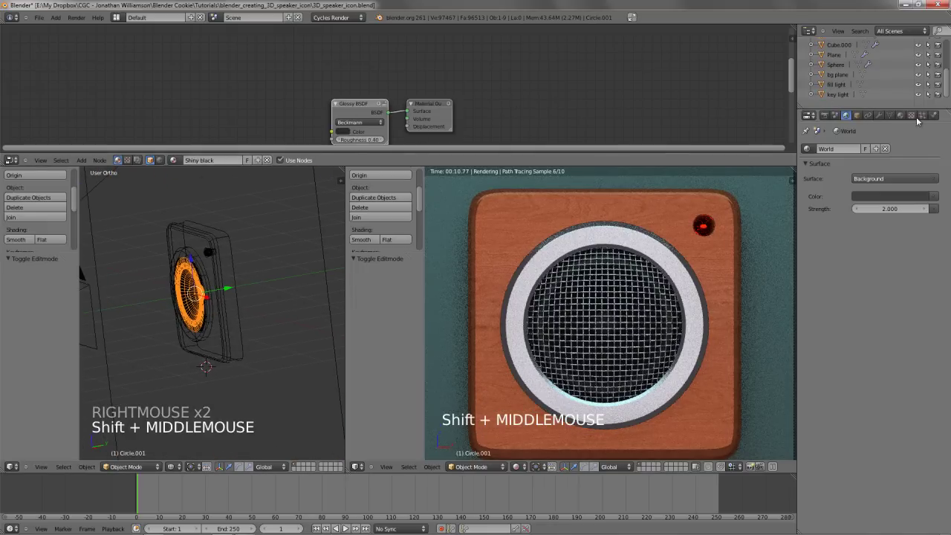
pyautogui.click(901, 115)
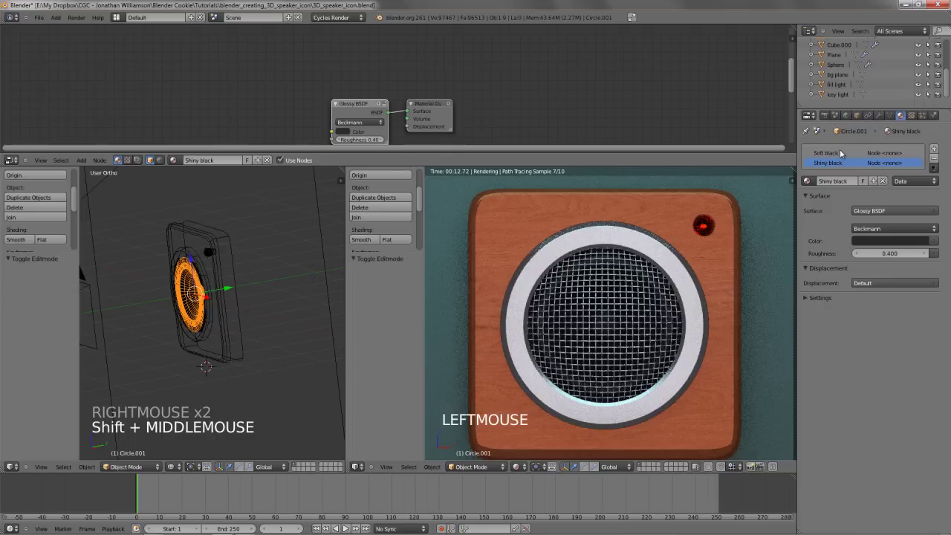
pyautogui.click(836, 152)
pyautogui.click(904, 243)
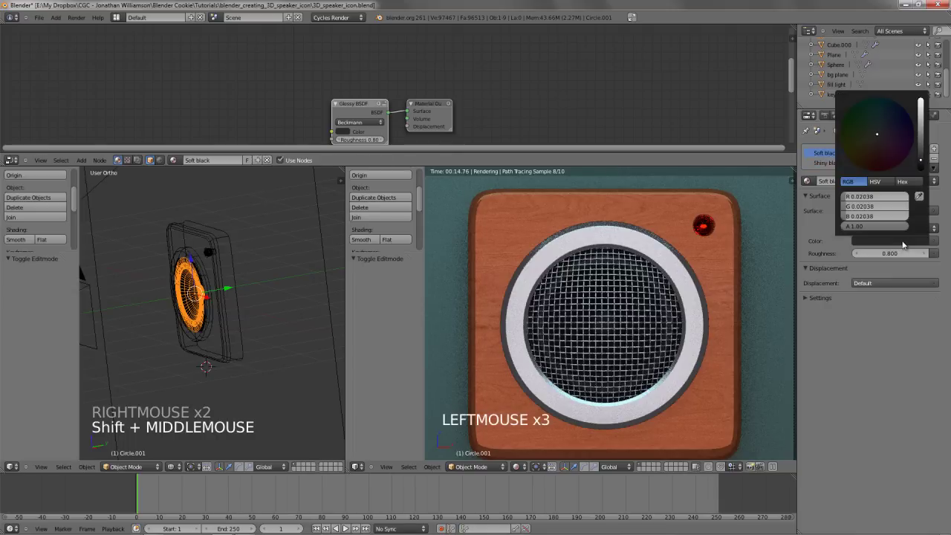
pyautogui.scroll(1, 904, 244)
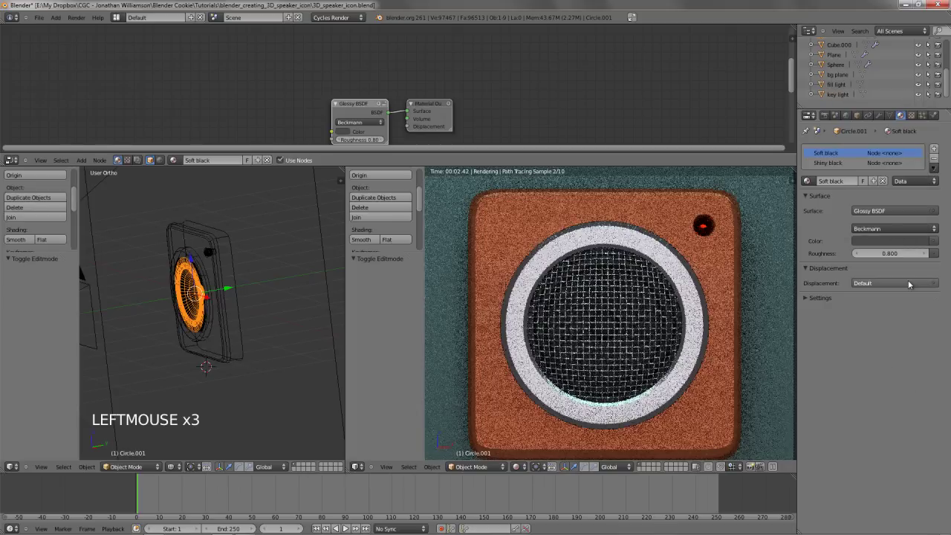
# Choose the cone's Shiny black material and spread its Glossy BSDF and Material Output nodes apart
pyautogui.click(833, 163)
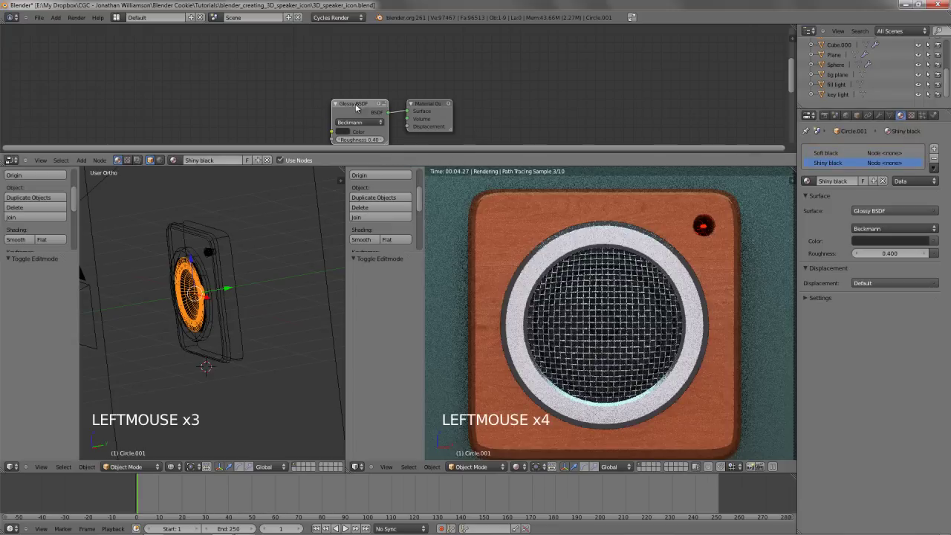
pyautogui.moveTo(356, 108); pyautogui.dragTo(336, 104)
pyautogui.moveTo(439, 102); pyautogui.dragTo(514, 99)
pyautogui.hotkey('shift', 'a')
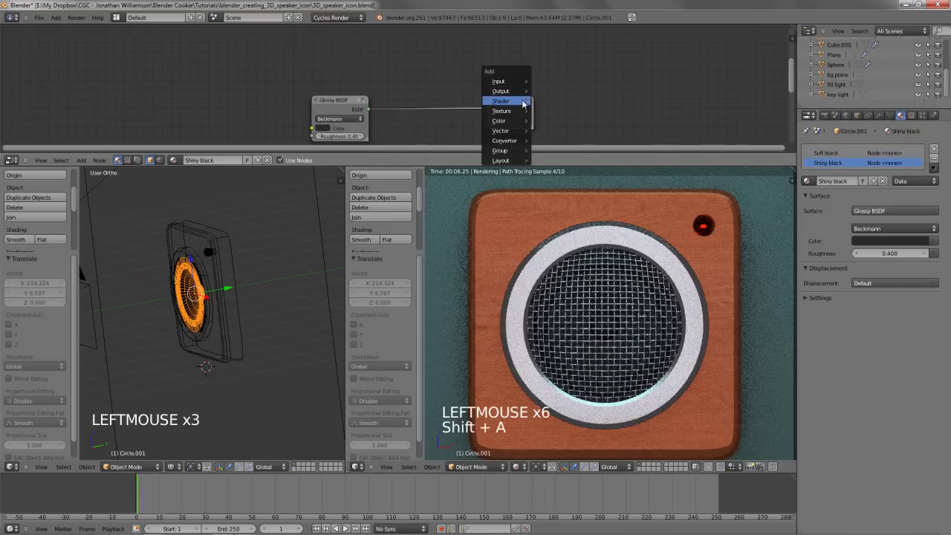
pyautogui.click(570, 198)
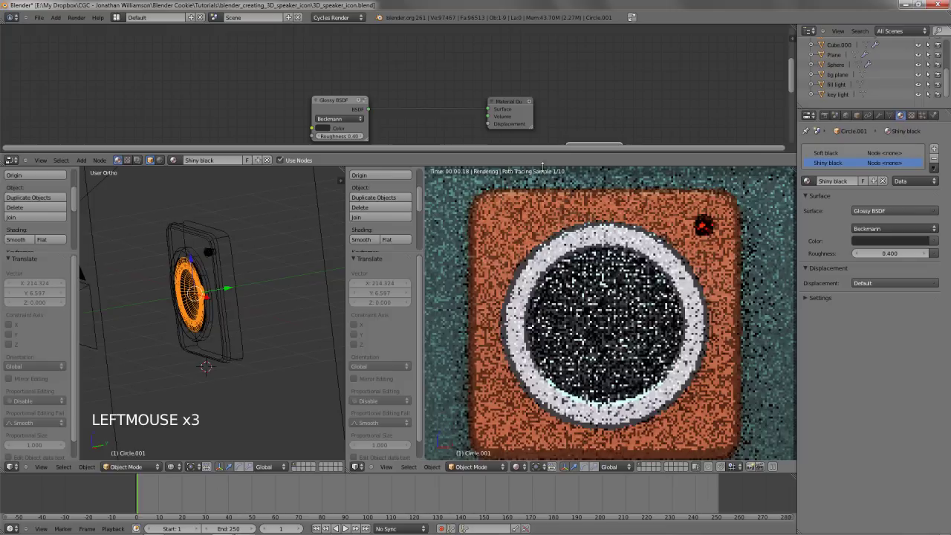
pyautogui.press('x')
# Add a Mix Shader node and insert it between the Glossy BSDF and Material Output nodes
pyautogui.hotkey('shift', 'a')
pyautogui.moveTo(590, 85)
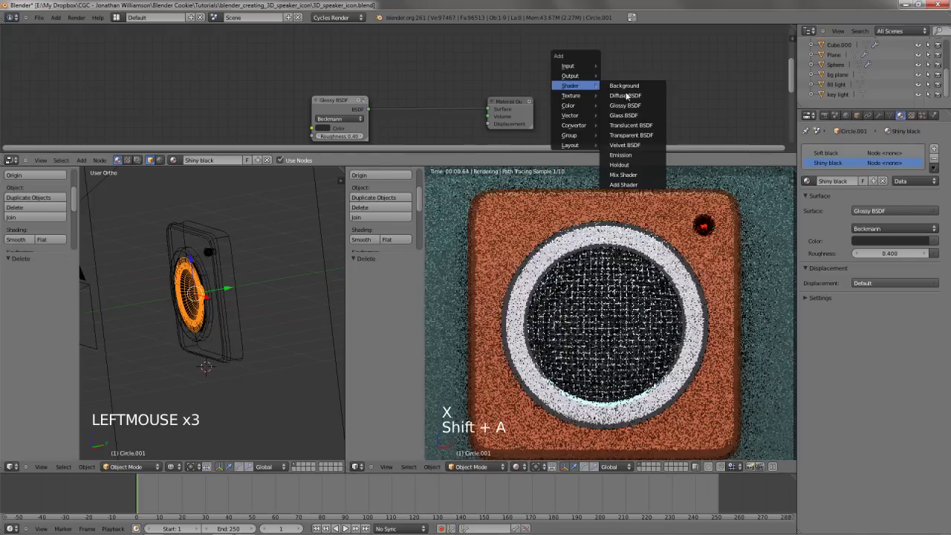
pyautogui.click(628, 175)
pyautogui.press('g')
pyautogui.rightClick(259, 354)
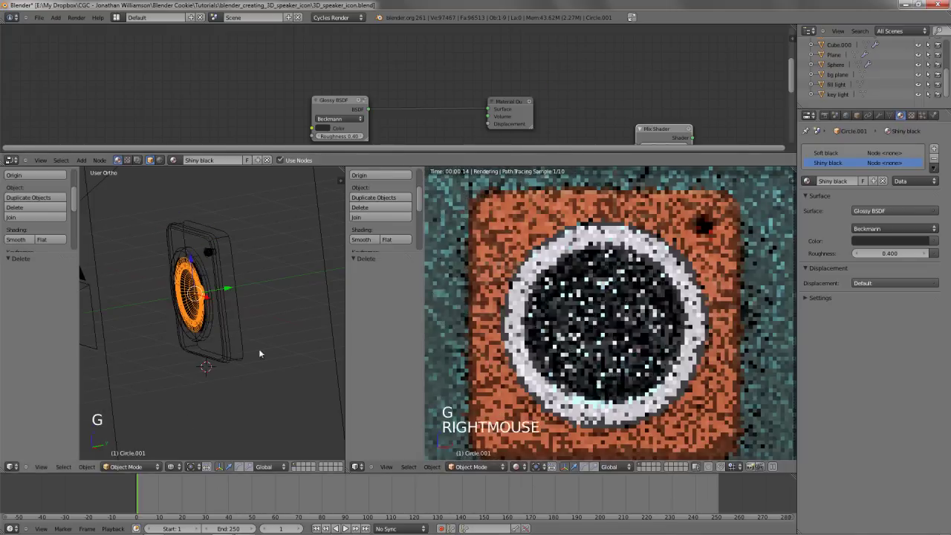
pyautogui.press('g')
pyautogui.click(440, 76)
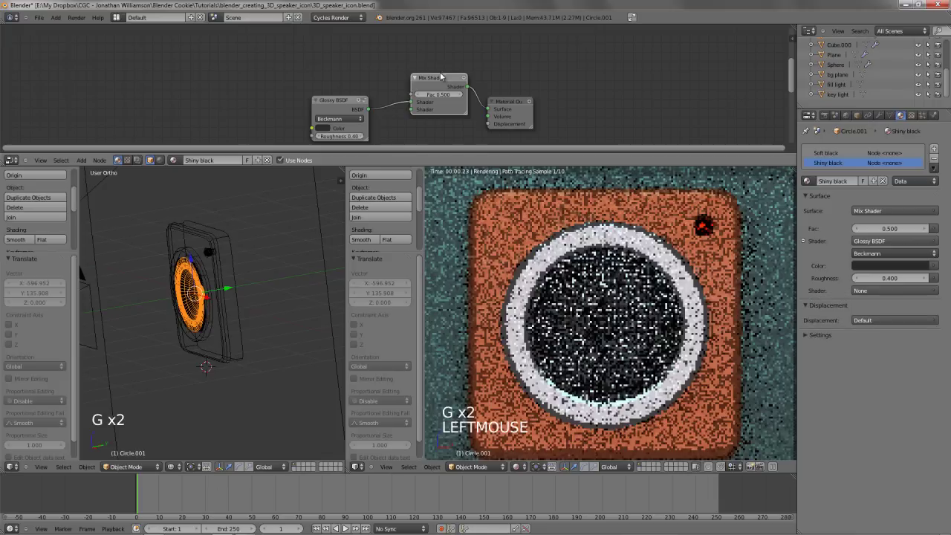
# Duplicate the Glossy BSDF node, set the copy to Sharp, and connect it to the Mix Shader's second Shader input
pyautogui.click(336, 104)
pyautogui.hotkey('shift', 'd')
pyautogui.click(337, 61)
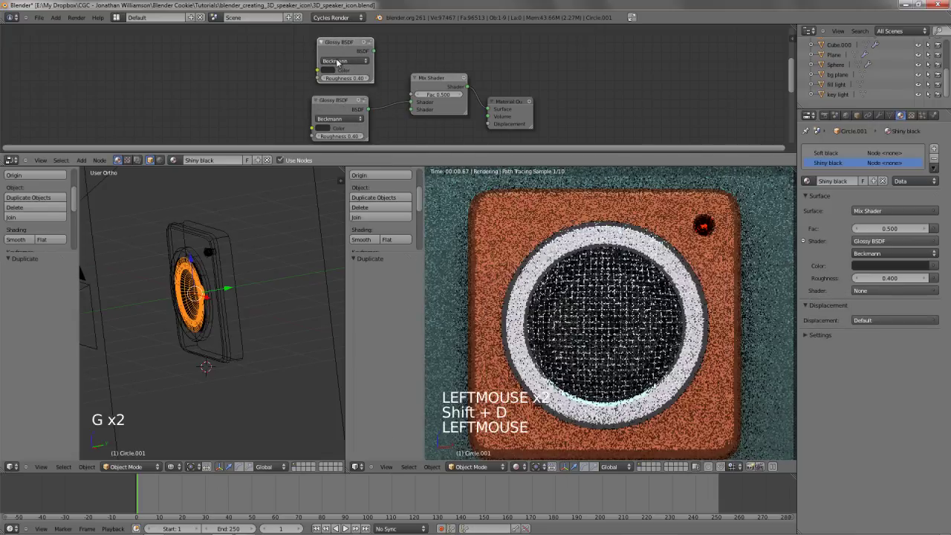
pyautogui.click(336, 62)
pyautogui.click(347, 55)
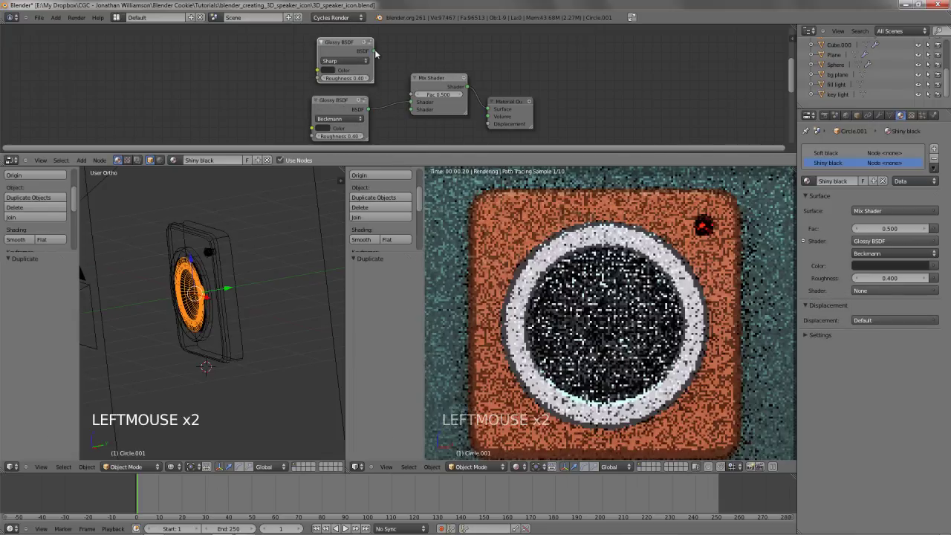
pyautogui.moveTo(372, 50); pyautogui.dragTo(413, 110)
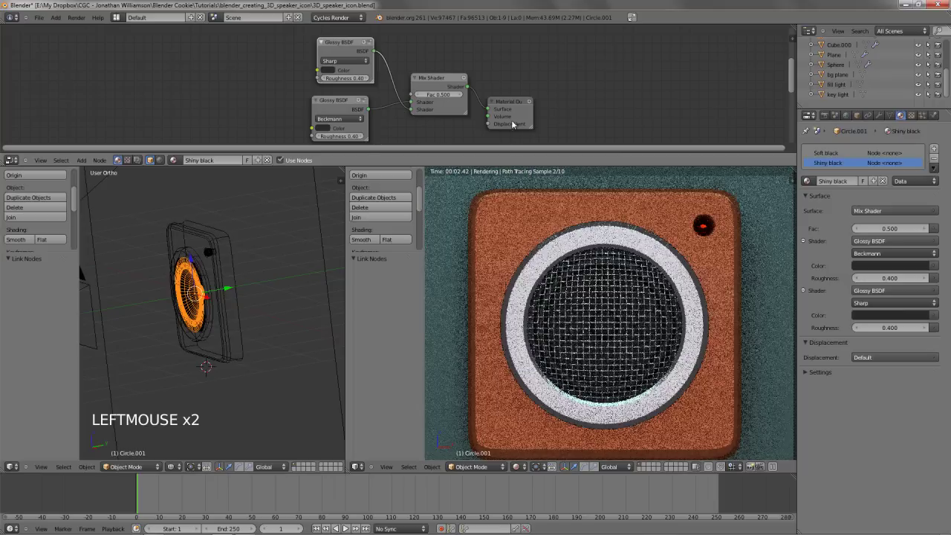
# Compare the two glossy shaders by setting the Mix Shader factor to 0.000 and to 1.000
pyautogui.scroll(2, 594, 312)
pyautogui.moveTo(441, 97); pyautogui.dragTo(416, 98)
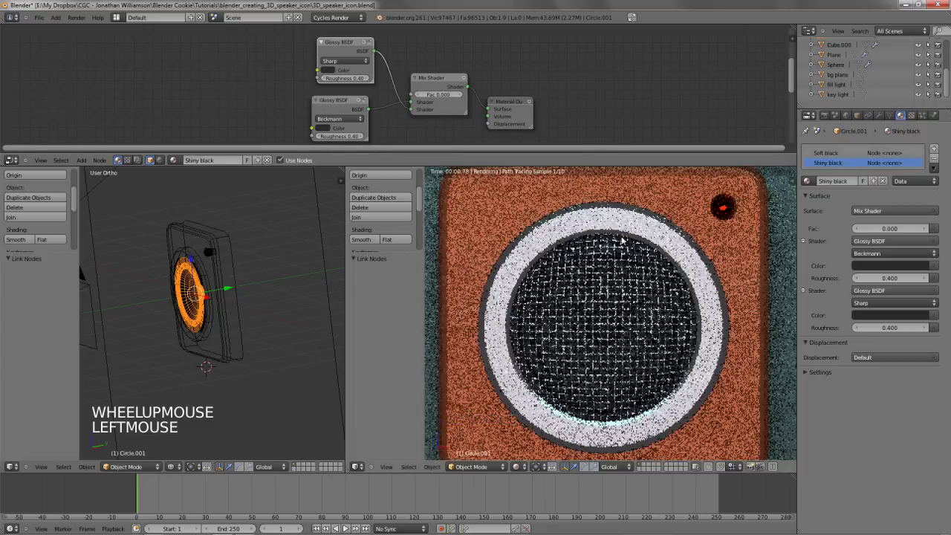
pyautogui.doubleClick(439, 94)
pyautogui.moveTo(439, 95); pyautogui.dragTo(453, 99)
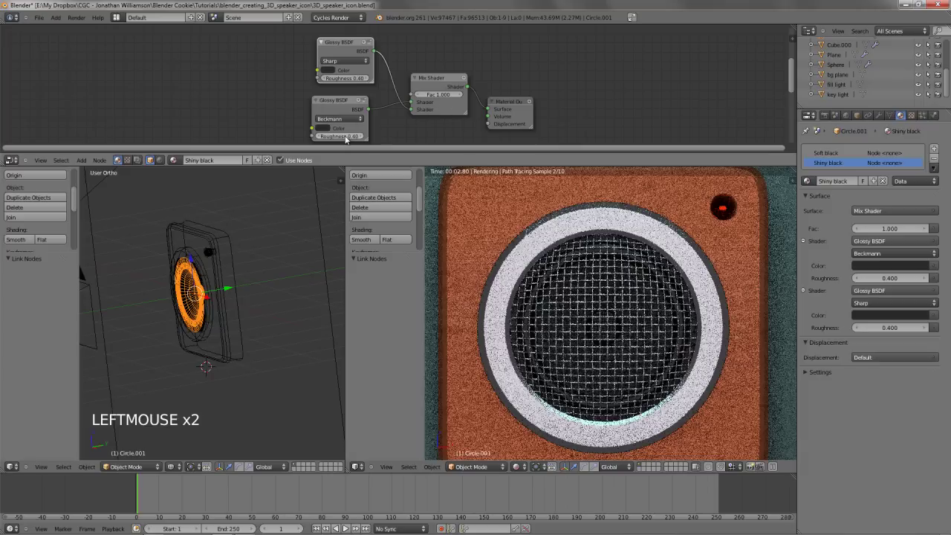
# Set the Sharp Glossy BSDF's roughness to 0.100 and move the Material Output node slightly away from the Mix Shader
pyautogui.click(323, 79)
pyautogui.click(323, 79)
pyautogui.click(323, 79)
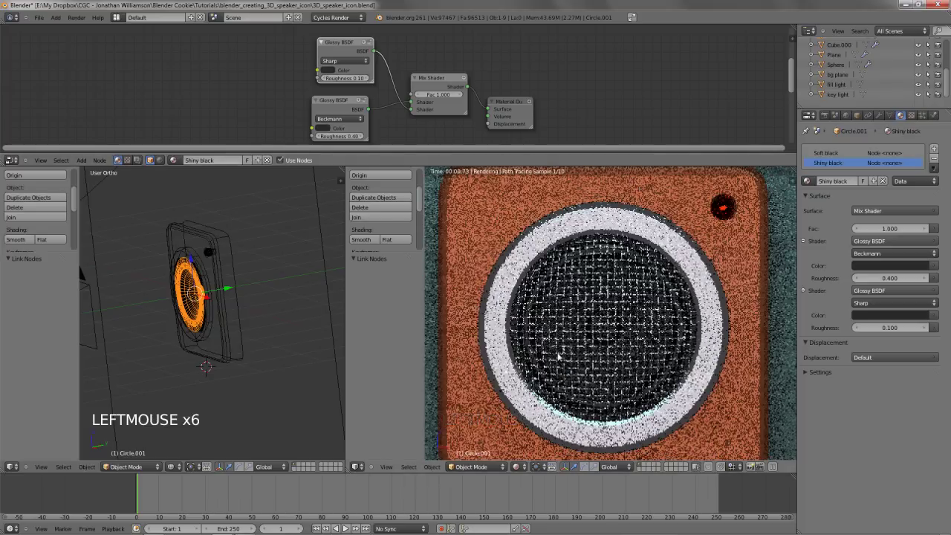
pyautogui.click(513, 102)
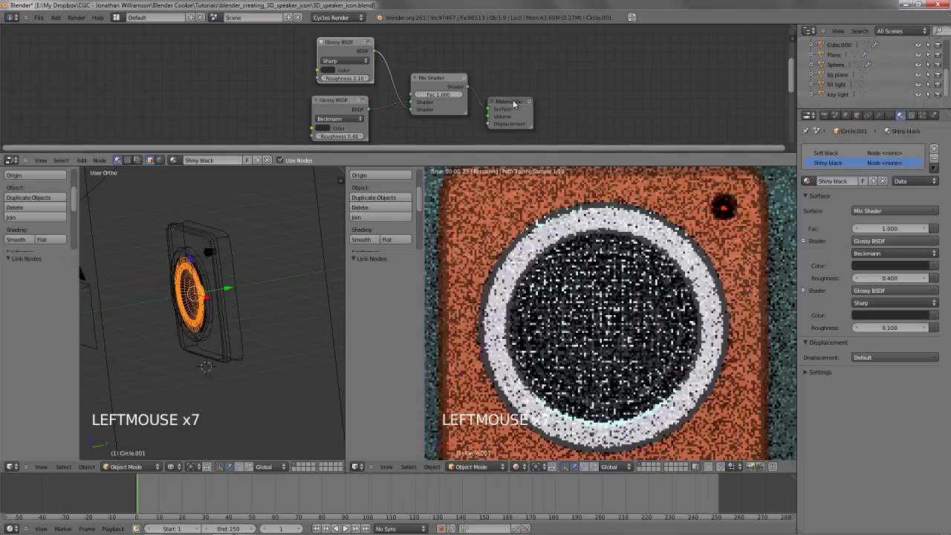
pyautogui.moveTo(513, 102); pyautogui.dragTo(535, 92)
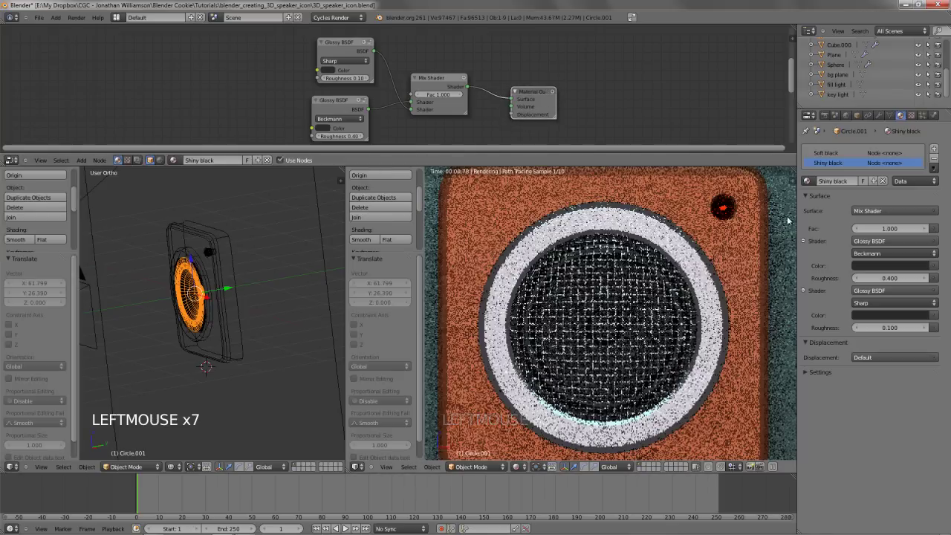
# Show the speaker through the camera in the wireframe viewport, close up on the grille
pyautogui.scroll(2, 855, 71)
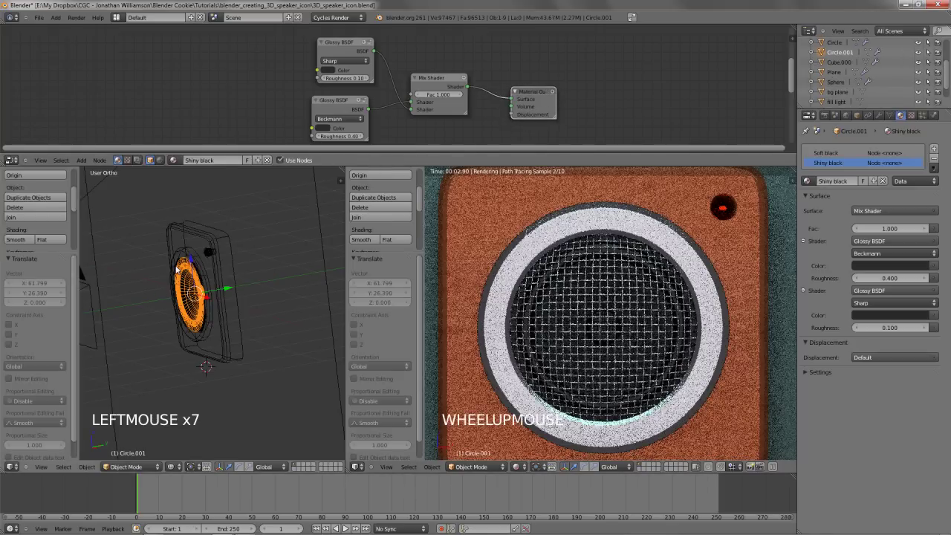
pyautogui.rightClick(180, 277)
pyautogui.rightClick(180, 278)
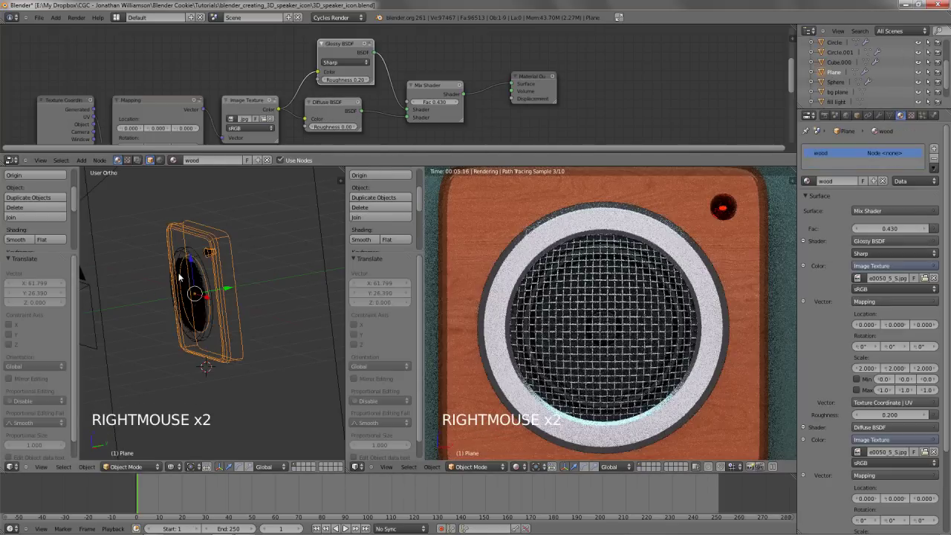
pyautogui.press('KP_1')
pyautogui.keyDown('shift'); pyautogui.moveTo(172, 315); pyautogui.dragTo(283, 258, button='middle'); pyautogui.keyUp('shift')
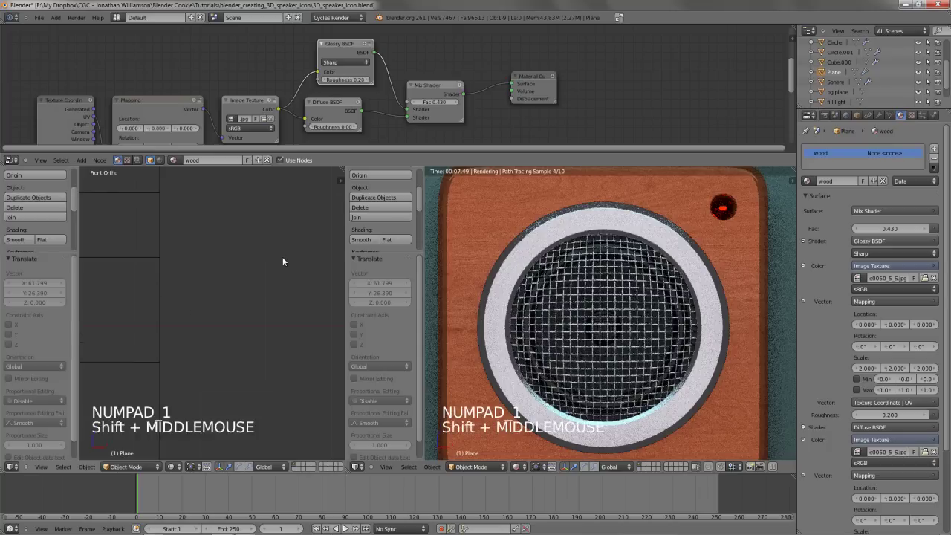
pyautogui.press('KP_0')
pyautogui.scroll(4, 260, 324)
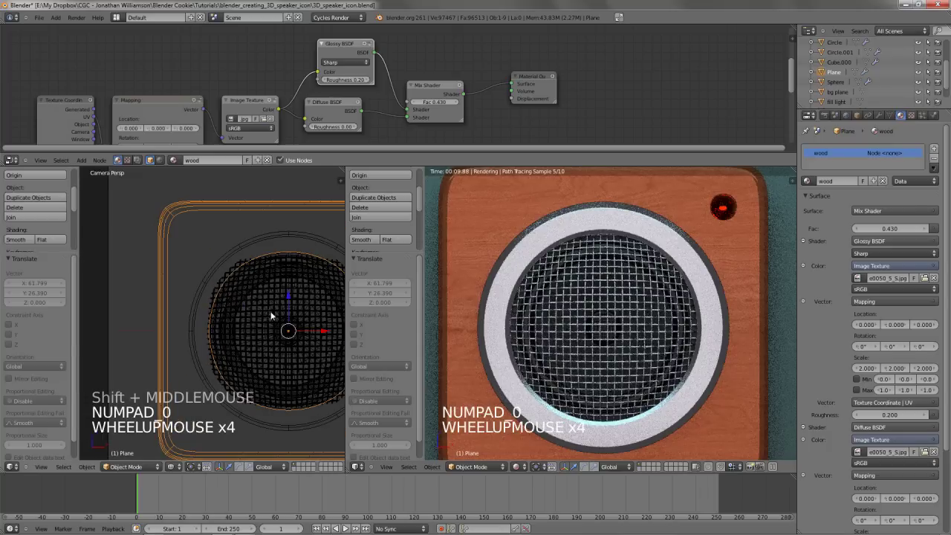
# Save over 3D_speaker_icon.blend and hide the speaker's wire grille with the viewport in solid shading
pyautogui.rightClick(272, 316)
pyautogui.keyDown('shift'); pyautogui.moveTo(223, 309); pyautogui.dragTo(209, 305, button='middle'); pyautogui.keyUp('shift')
pyautogui.press('z')
pyautogui.hotkey('ctrl', 'w')
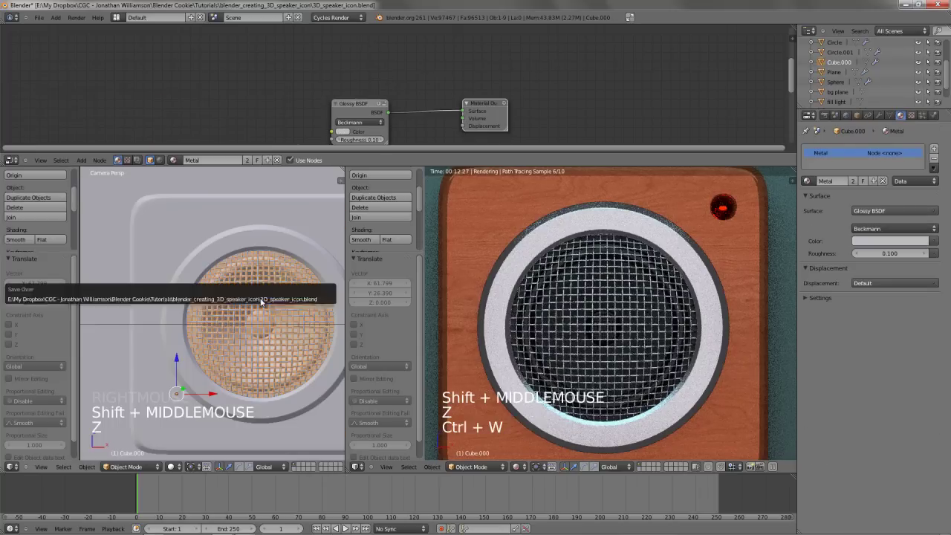
pyautogui.click(260, 301)
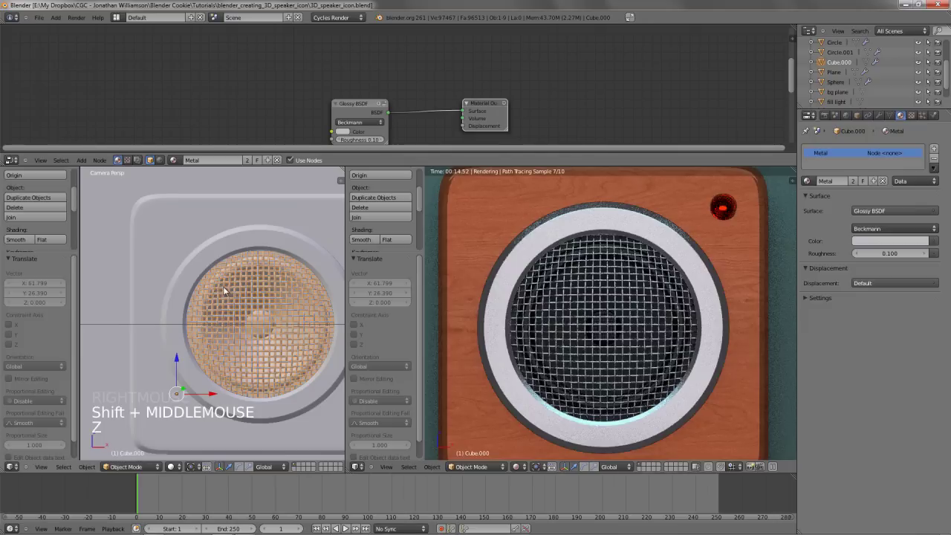
pyautogui.keyDown('shift'); pyautogui.moveTo(225, 291); pyautogui.dragTo(194, 258, button='middle'); pyautogui.keyUp('shift')
pyautogui.press('h')
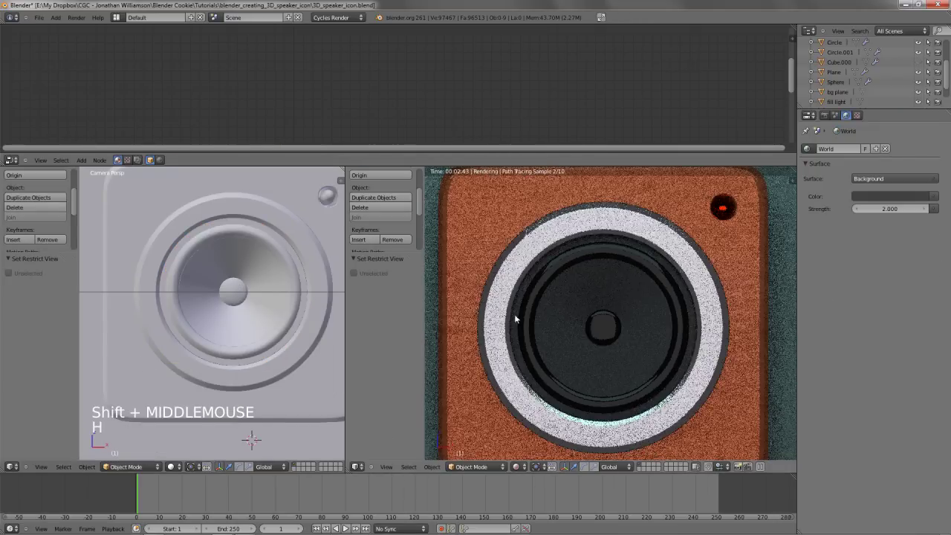
# Set the Mix Shader factor of the speaker cone's Shiny black material to 0.800
pyautogui.rightClick(547, 281)
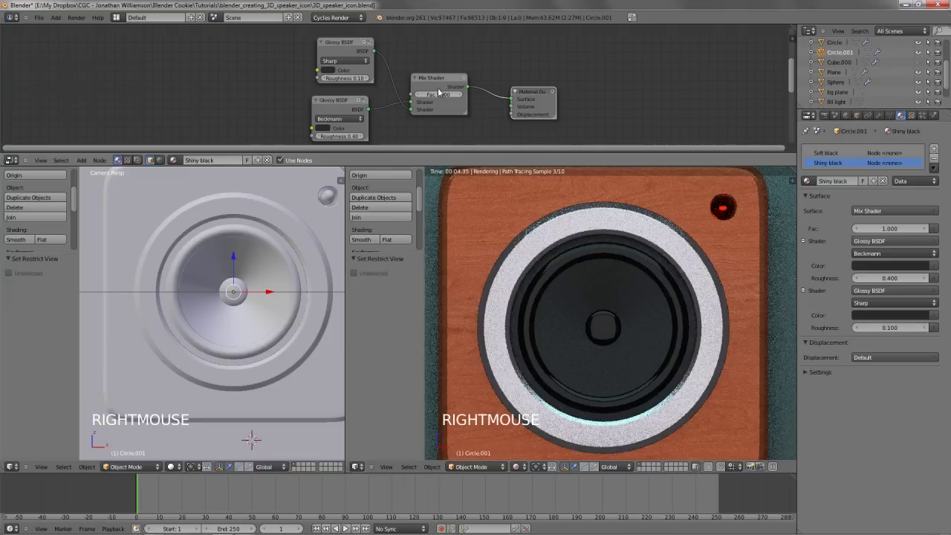
pyautogui.doubleClick(419, 96)
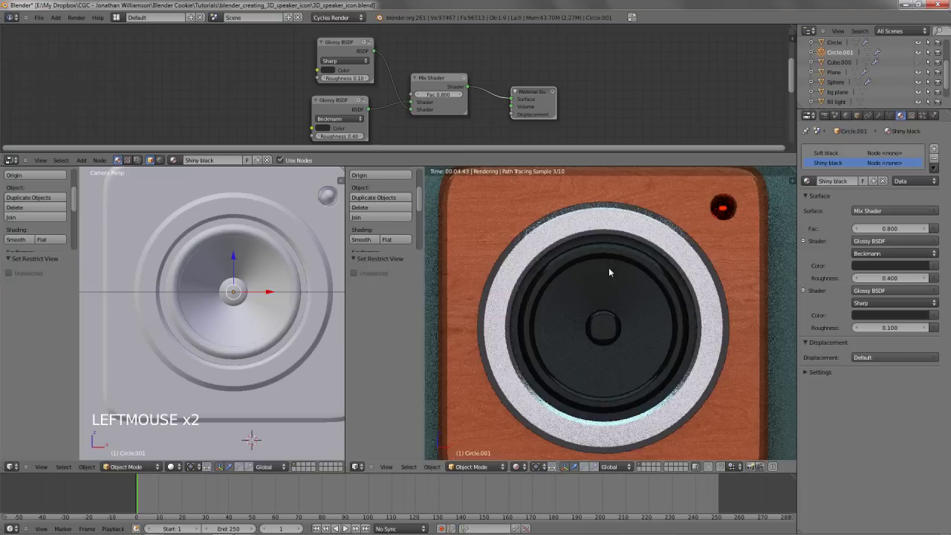
pyautogui.moveTo(610, 273)
pyautogui.keyDown('shift'); pyautogui.mouseDown(button='middle')
pyautogui.moveTo(599, 251)
pyautogui.moveTo(616, 291)
pyautogui.mouseUp(button='middle'); pyautogui.keyUp('shift')
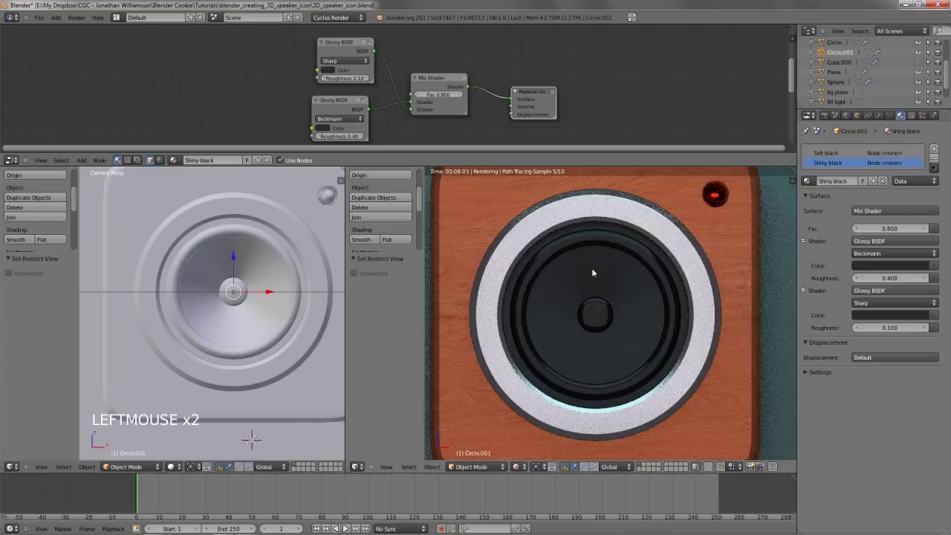
pyautogui.keyDown('shift'); pyautogui.moveTo(255, 291); pyautogui.dragTo(225, 297, button='middle'); pyautogui.keyUp('shift')
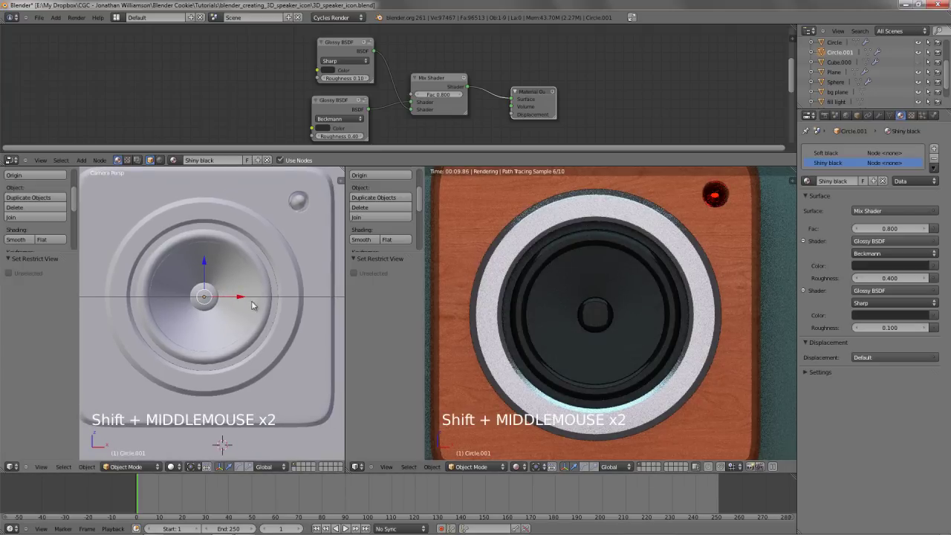
# Unhide the wire grille and save the file
pyautogui.hotkey('alt', 'h')
pyautogui.scroll(-1, 278, 291)
pyautogui.scroll(1, 279, 291)
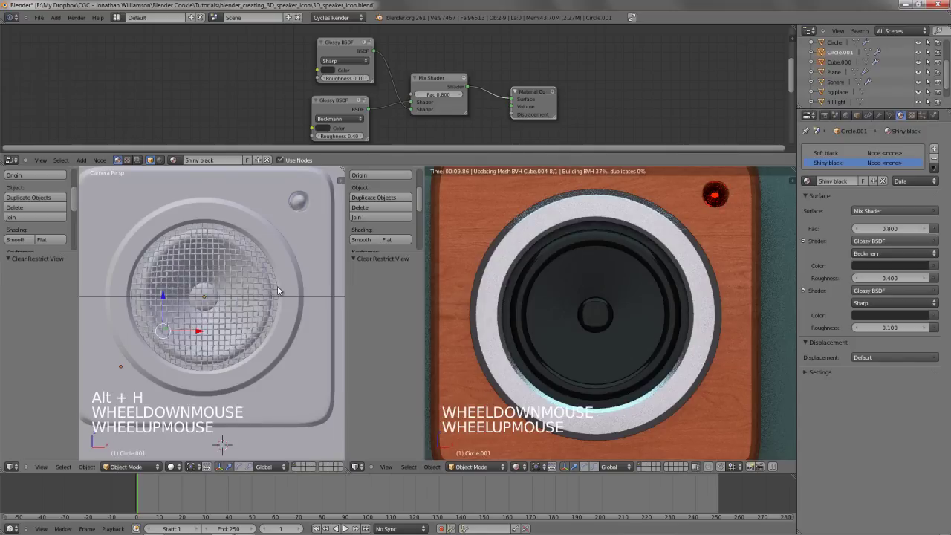
pyautogui.hotkey('ctrl', 'w')
# Switch the larger viewport out of and back into Rendered shading to refresh the preview
pyautogui.press('z')
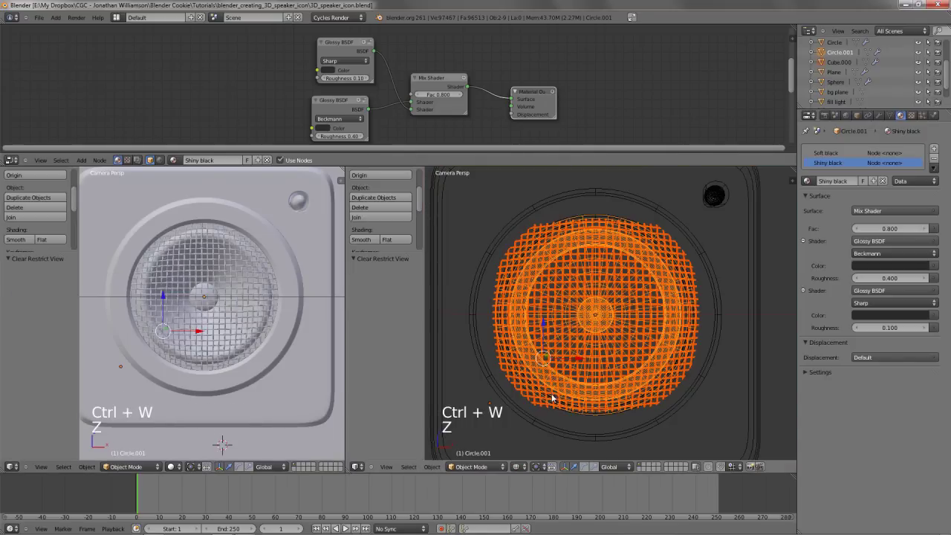
pyautogui.press('z')
pyautogui.click(517, 467)
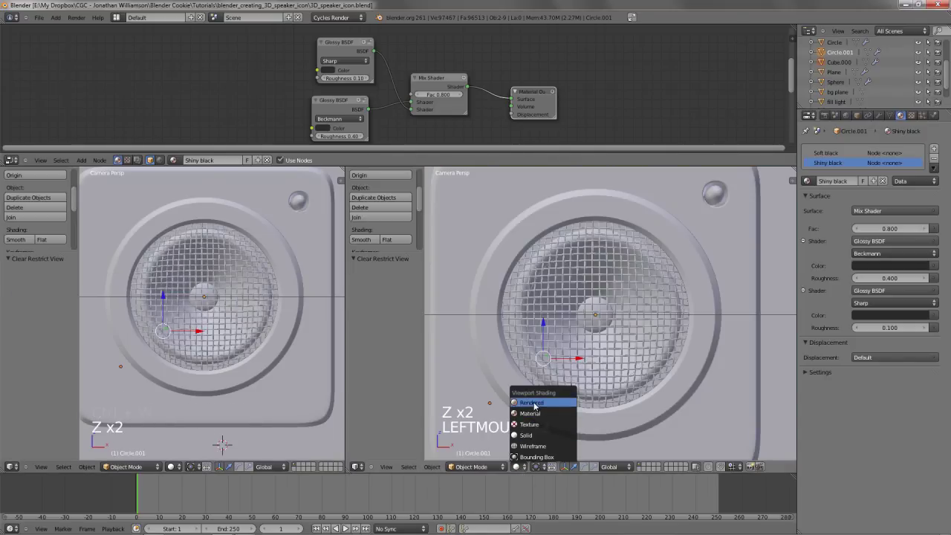
pyautogui.click(543, 402)
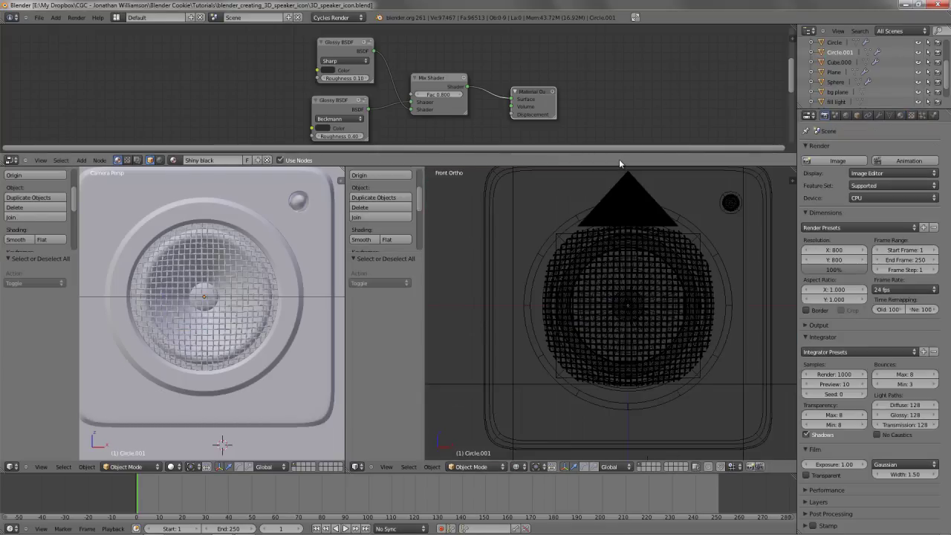
# Return the larger viewport to the camera view in solid shading and select all objects
pyautogui.click(654, 272)
pyautogui.press('z')
pyautogui.keyDown('shift'); pyautogui.moveTo(622, 298); pyautogui.dragTo(628, 310, button='middle'); pyautogui.keyUp('shift')
pyautogui.press('z')
pyautogui.press('KP_0')
pyautogui.press('z')
pyautogui.press('a')
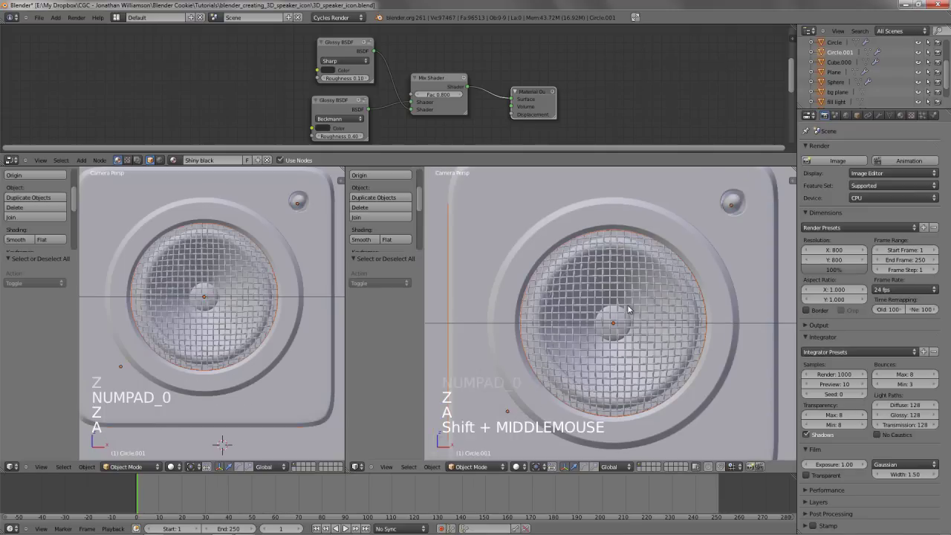
# Deselect all objects and show the last render result in the larger viewport
pyautogui.press('a')
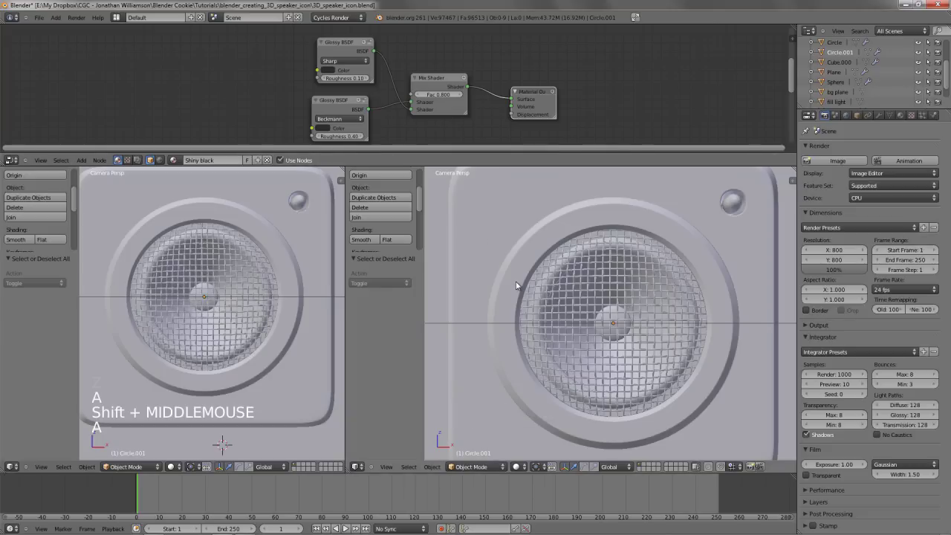
pyautogui.press('F11')
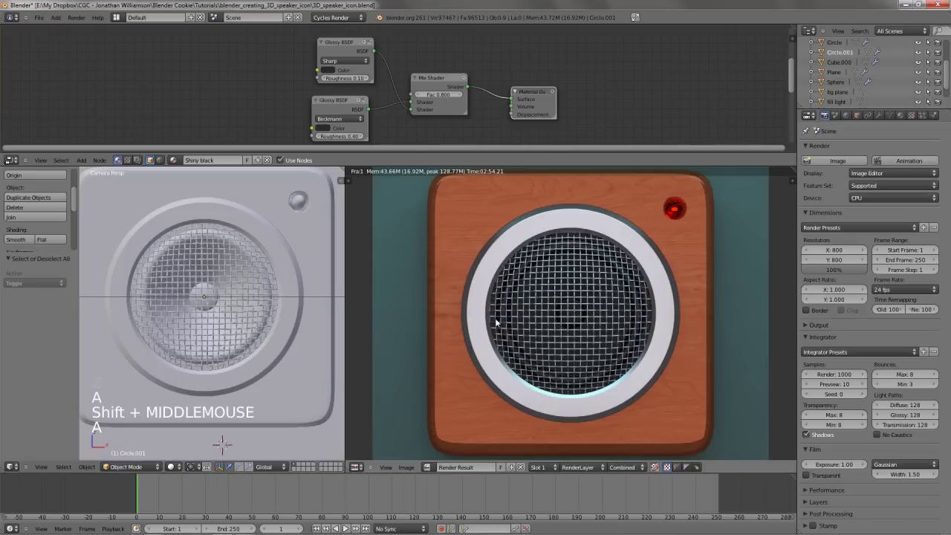
pyautogui.moveTo(494, 320); pyautogui.dragTo(476, 323, button='middle')
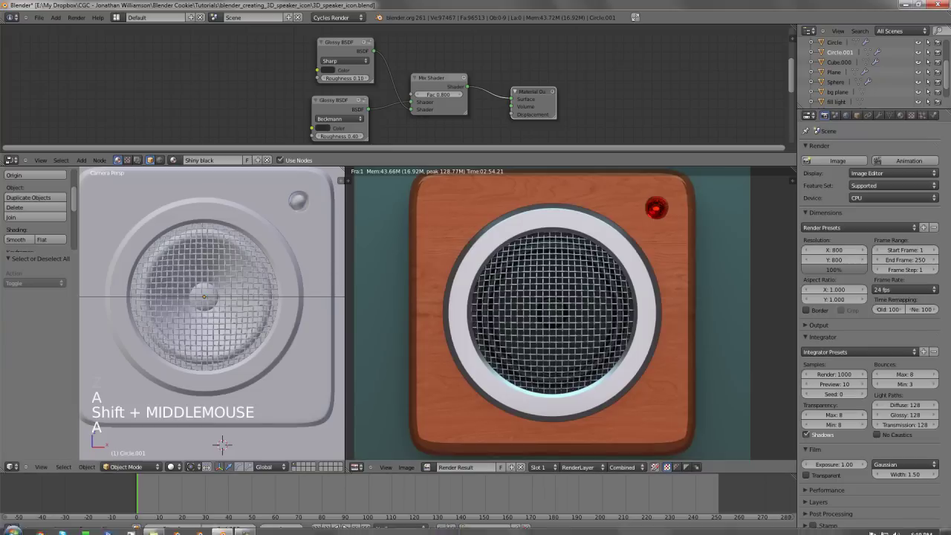
# Switch to Windows Explorer and examine speaker_icon.exr and speaker_icon_led_mask.exr in the project's frames folder
pyautogui.click(155, 529)
pyautogui.click(154, 529)
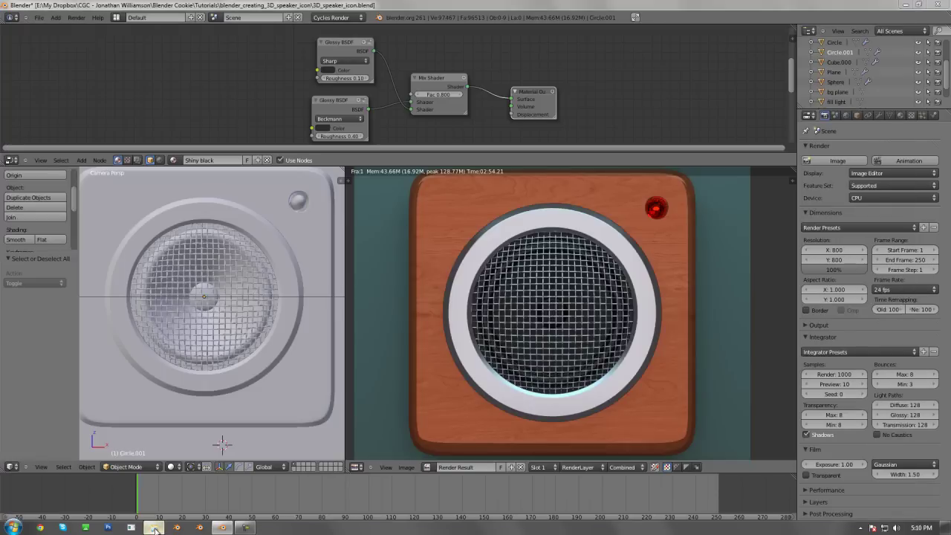
pyautogui.click(155, 529)
pyautogui.click(151, 159)
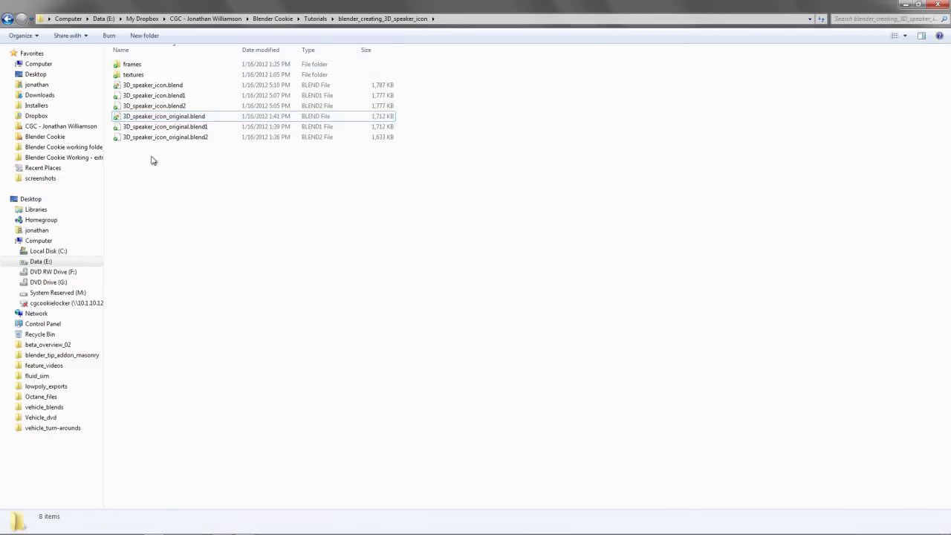
pyautogui.doubleClick(145, 65)
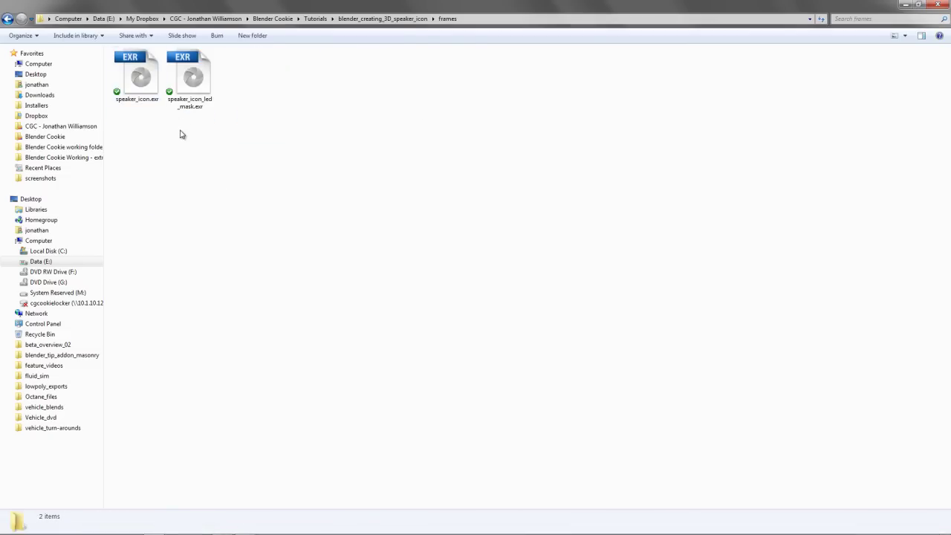
pyautogui.click(135, 82)
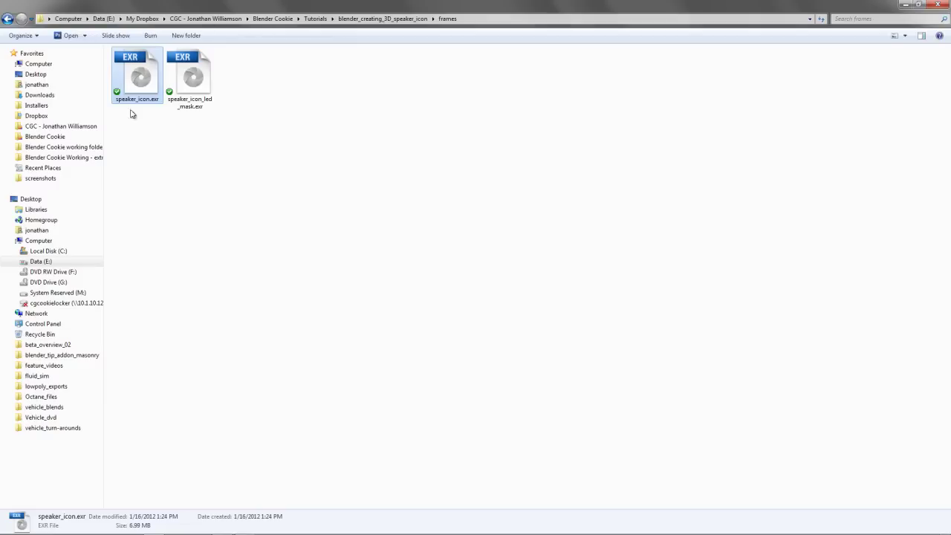
pyautogui.click(189, 80)
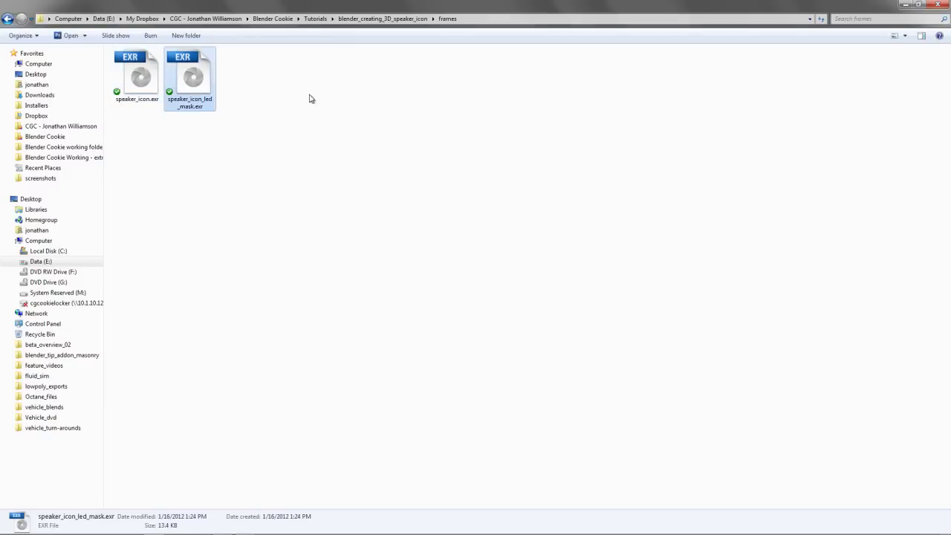
# Switch back to Blender, close the render result, and select the LED sphere in the speaker's corner
pyautogui.hotkey('alt', 'Tab')
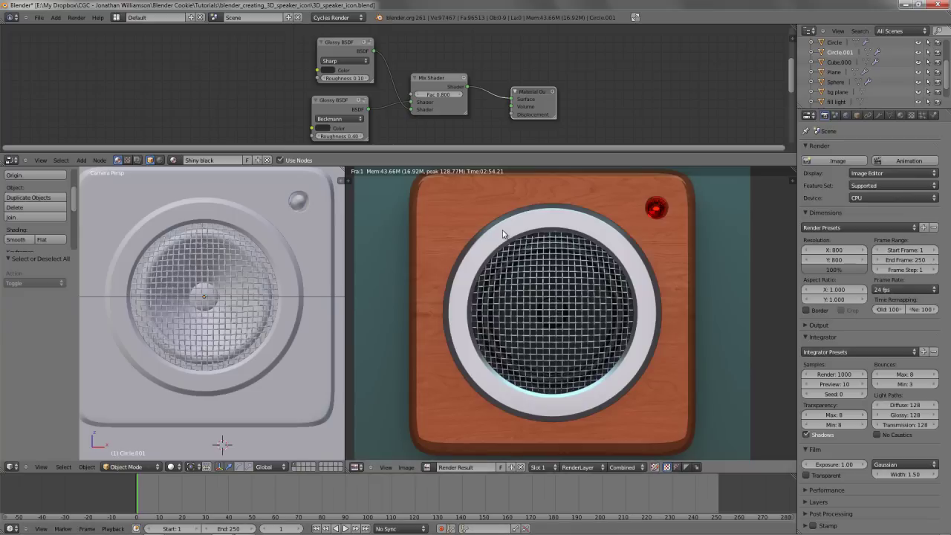
pyautogui.click(656, 209)
pyautogui.press('Escape')
pyautogui.press('z')
pyautogui.keyDown('shift'); pyautogui.moveTo(664, 274); pyautogui.dragTo(647, 270, button='middle'); pyautogui.keyUp('shift')
pyautogui.rightClick(715, 207)
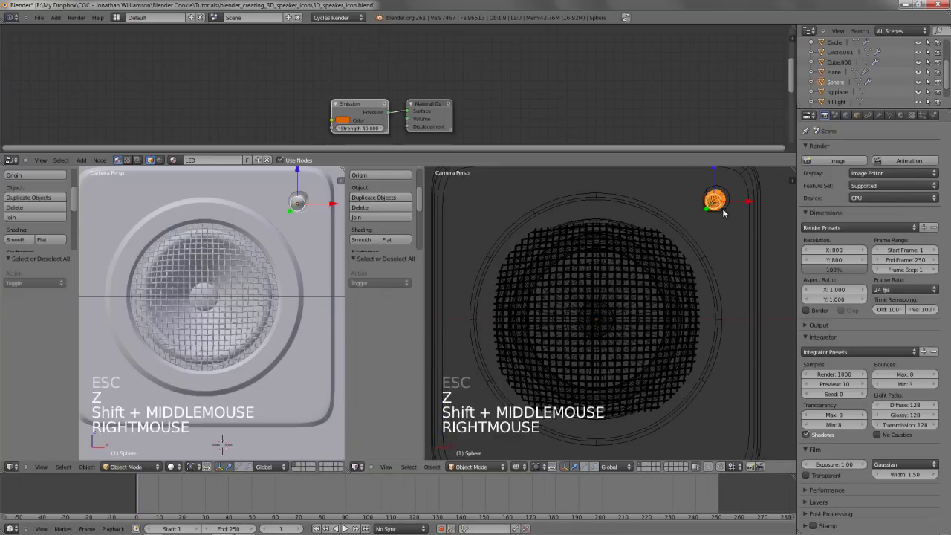
pyautogui.keyDown('shift'); pyautogui.moveTo(722, 208); pyautogui.dragTo(678, 236, button='middle'); pyautogui.keyUp('shift')
pyautogui.press('z')
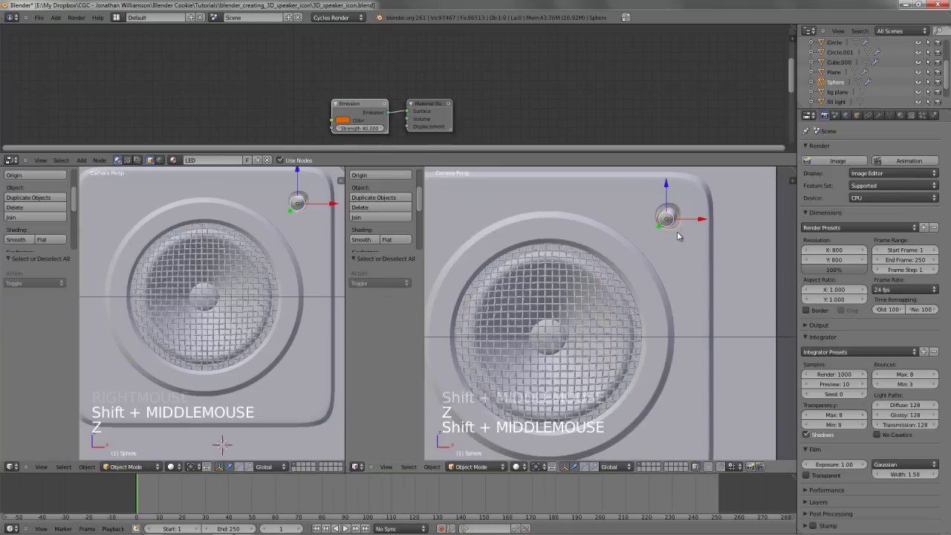
# Duplicate the LED sphere in place, keeping the copy at the original's position
pyautogui.hotkey('shift', 'd')
pyautogui.hotkey('shift', 'd')
pyautogui.rightClick(666, 244)
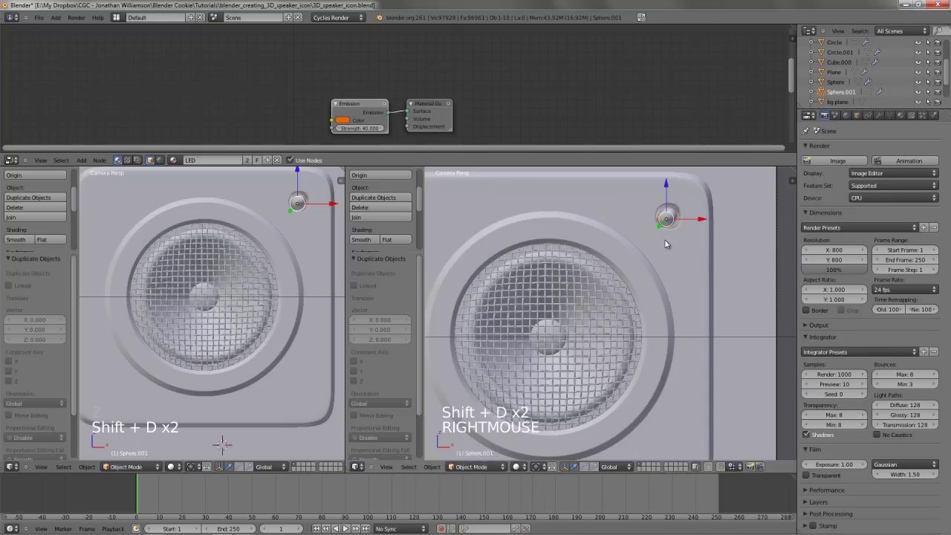
# Move the duplicated LED sphere to the second layer and display only that layer
pyautogui.press('m')
pyautogui.press('m')
pyautogui.press('0')
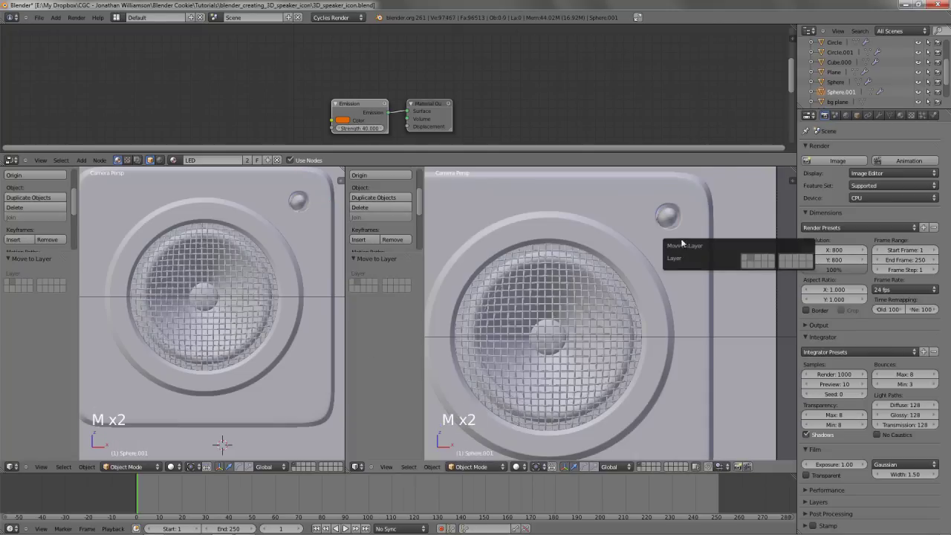
pyautogui.click(646, 466)
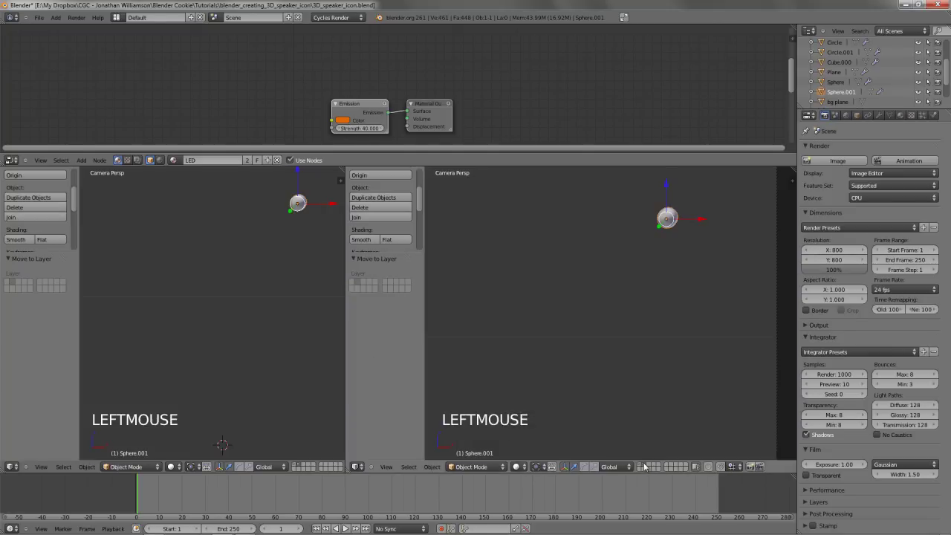
pyautogui.keyDown('shift'); pyautogui.moveTo(438, 261); pyautogui.dragTo(616, 287, button='middle'); pyautogui.keyUp('shift')
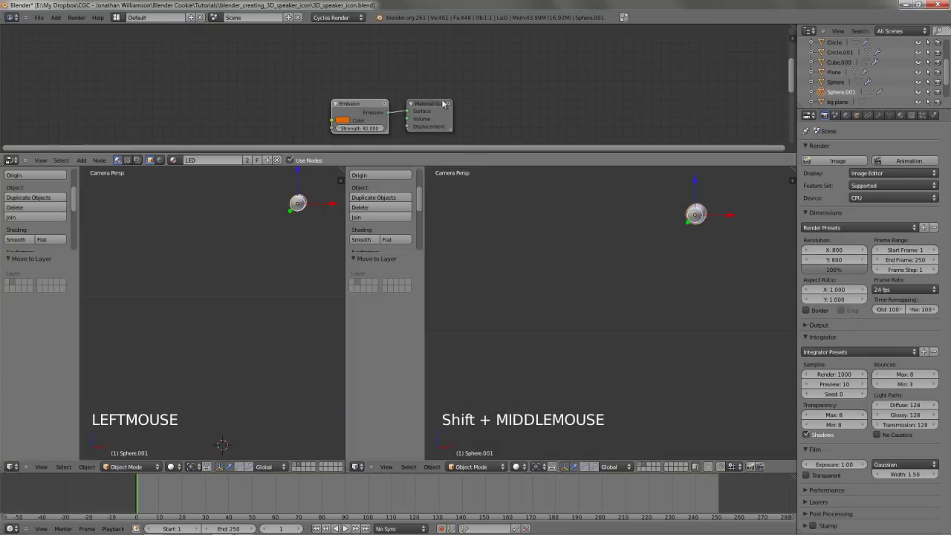
# Spread the Emission and Material Output nodes of the LED material far apart
pyautogui.moveTo(376, 110); pyautogui.dragTo(362, 97)
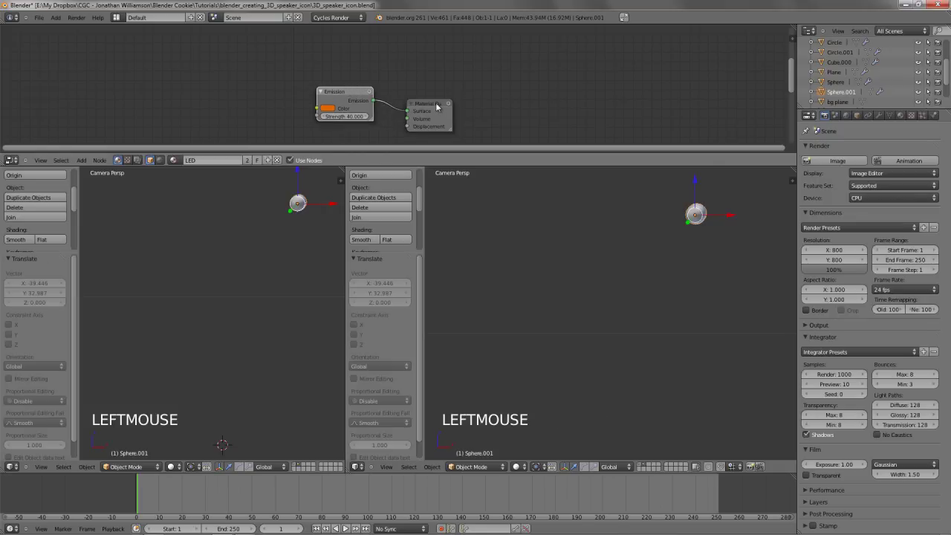
pyautogui.moveTo(437, 106); pyautogui.dragTo(548, 87)
pyautogui.moveTo(350, 91); pyautogui.dragTo(317, 87)
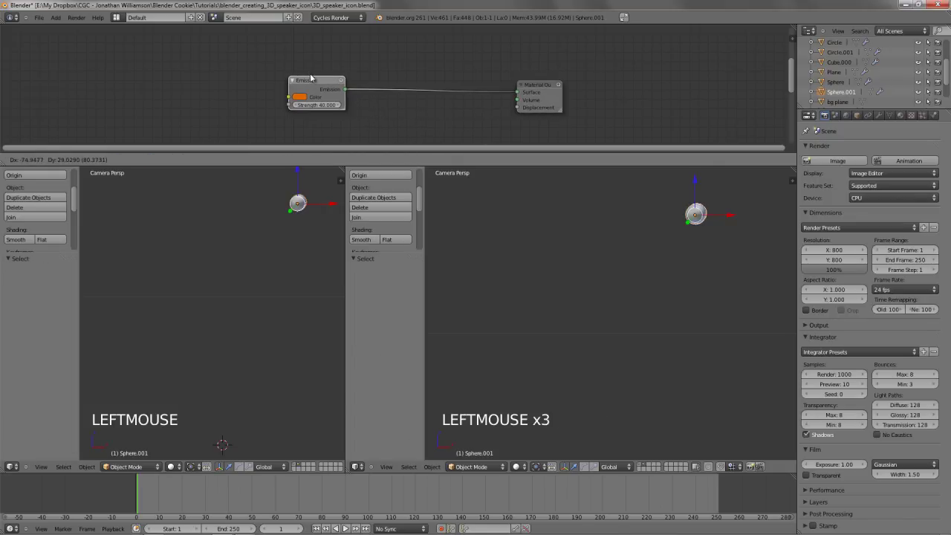
pyautogui.keyDown('shift'); pyautogui.moveTo(462, 101); pyautogui.dragTo(495, 105, button='middle'); pyautogui.keyUp('shift')
pyautogui.scroll(1, 495, 106)
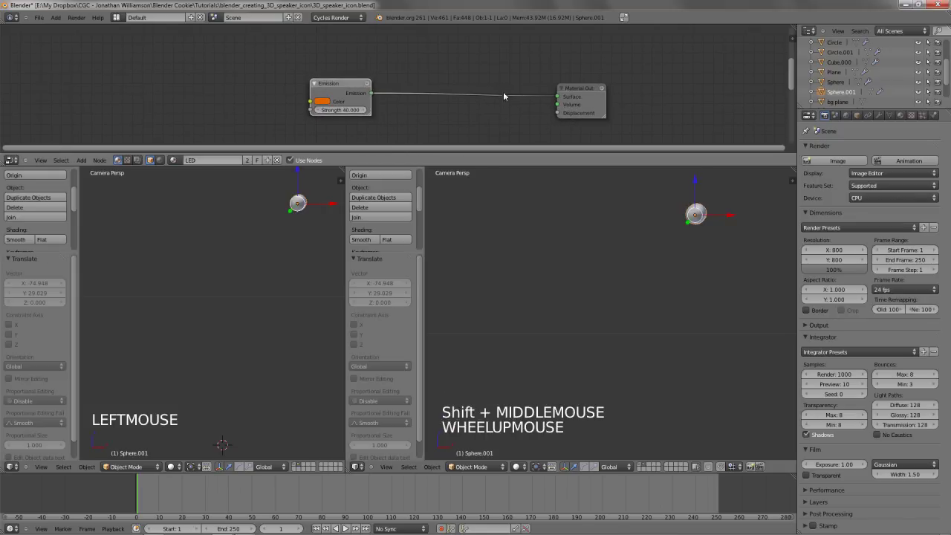
pyautogui.click(343, 84)
pyautogui.moveTo(343, 84); pyautogui.dragTo(305, 69)
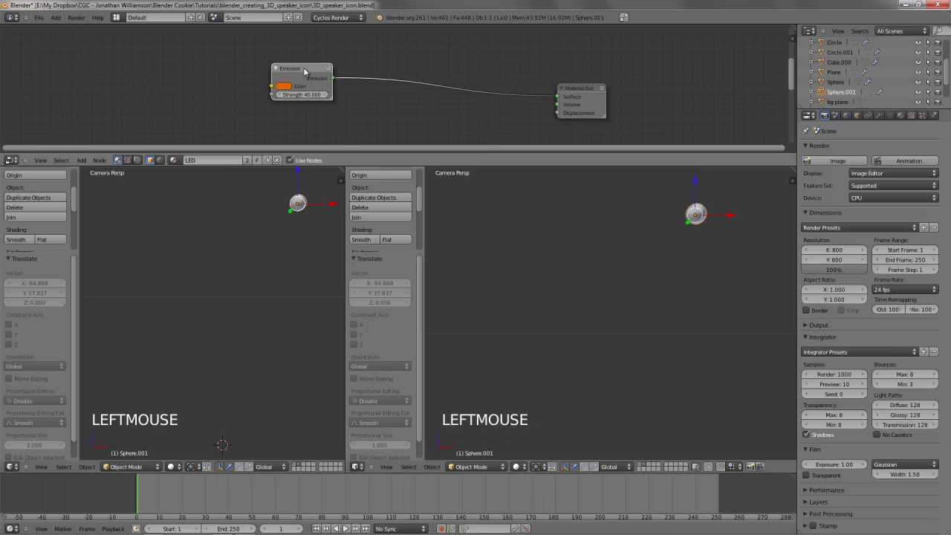
# Remove the LED Glass, LED and LED back material slots from the duplicated sphere
pyautogui.click(901, 115)
pyautogui.click(878, 161)
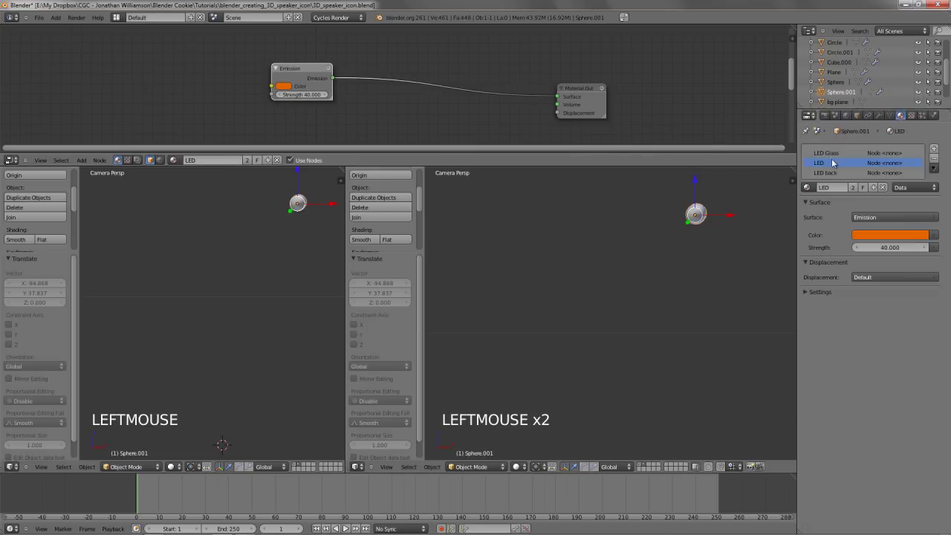
pyautogui.click(935, 158)
pyautogui.click(934, 158)
pyautogui.click(934, 158)
# Give the duplicated sphere a new material named shadeless
pyautogui.click(854, 182)
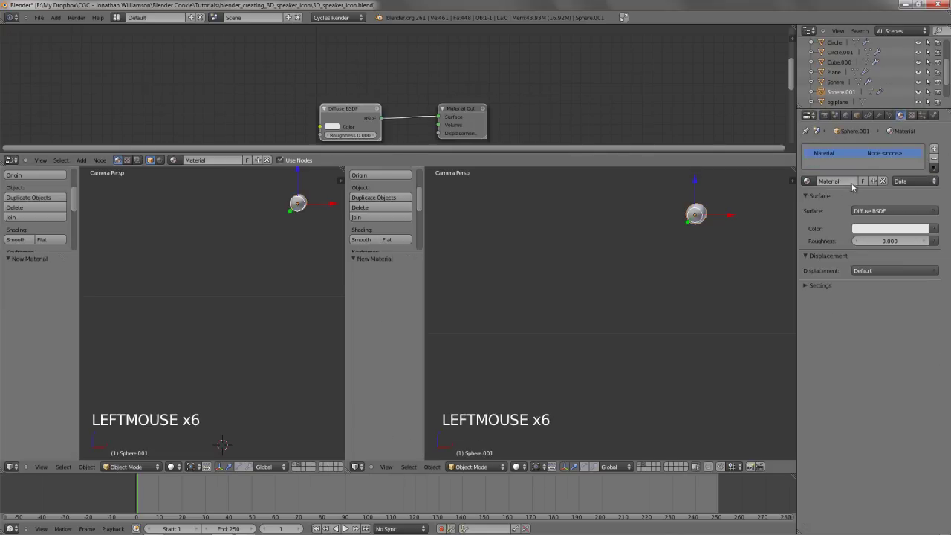
pyautogui.write('shadeless')
pyautogui.press('Return')
# Change the shadeless material's surface to Emission and set its color to pure white (RGB 1.000)
pyautogui.click(887, 211)
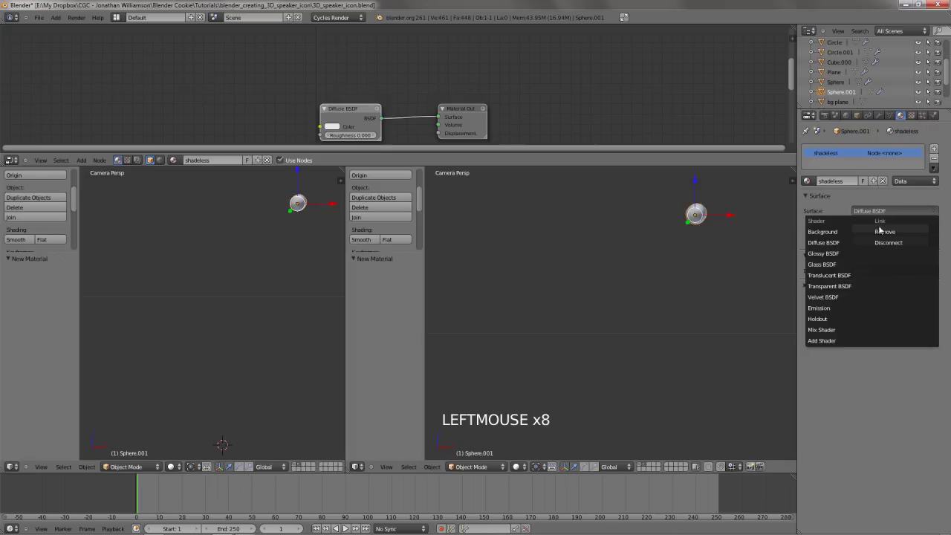
pyautogui.click(842, 310)
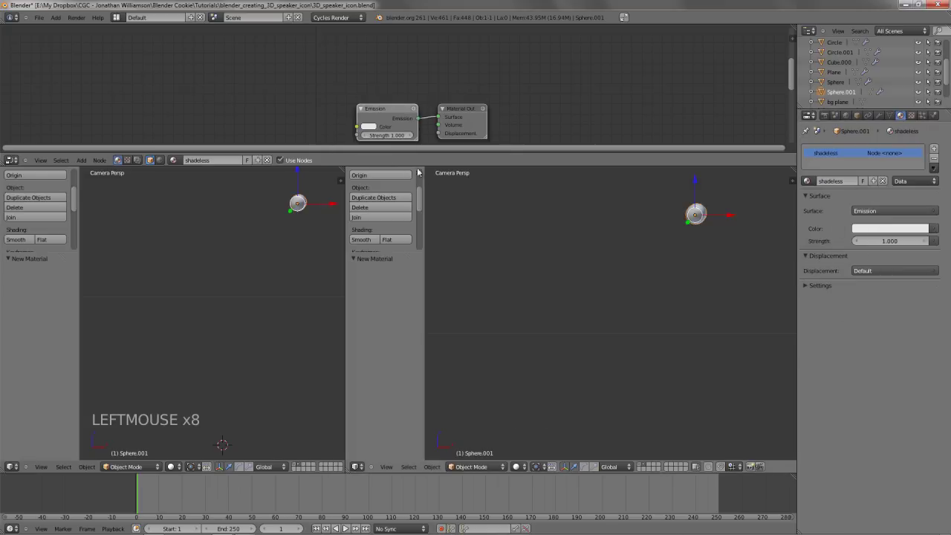
pyautogui.click(901, 233)
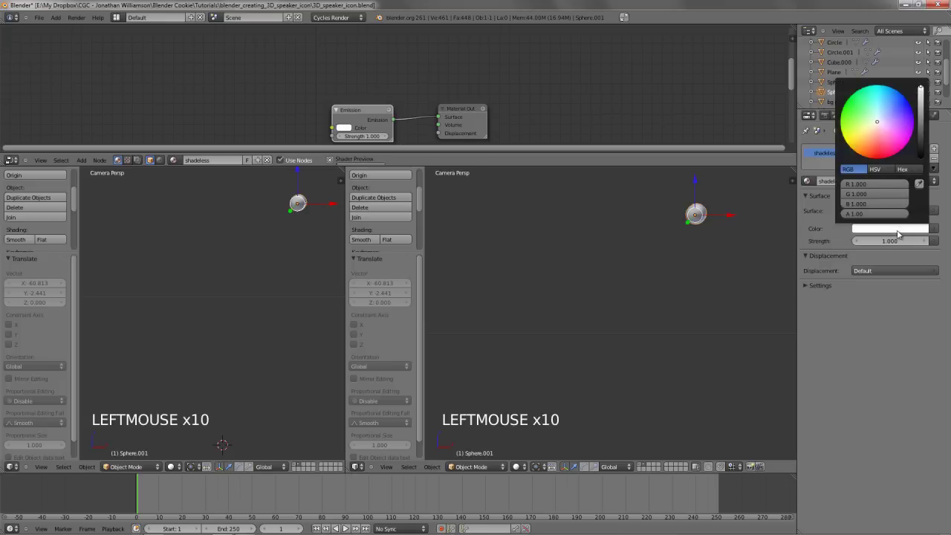
pyautogui.click(901, 234)
# Spread out the shadeless material's nodes and add a Light Path node above and before the Emission node
pyautogui.moveTo(371, 120); pyautogui.dragTo(322, 99)
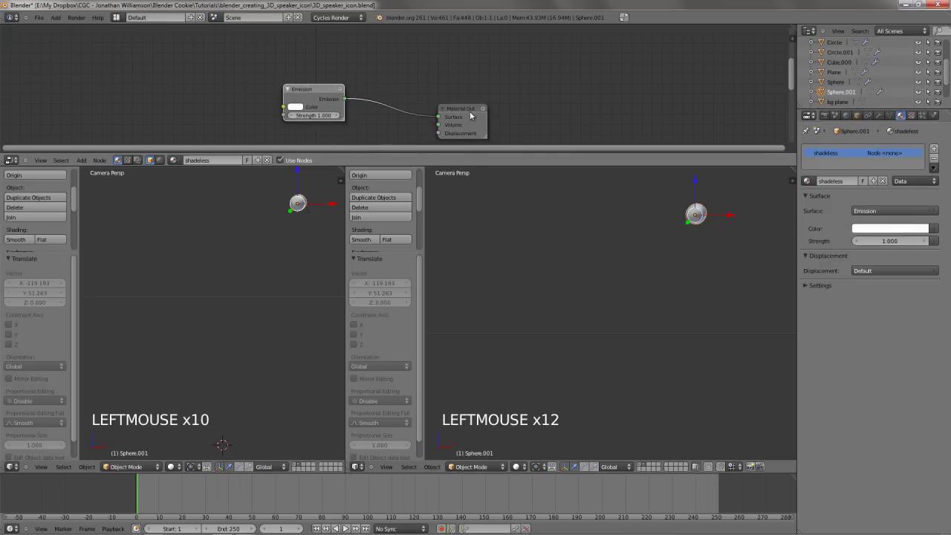
pyautogui.moveTo(449, 110); pyautogui.dragTo(497, 95)
pyautogui.moveTo(322, 102); pyautogui.dragTo(377, 97)
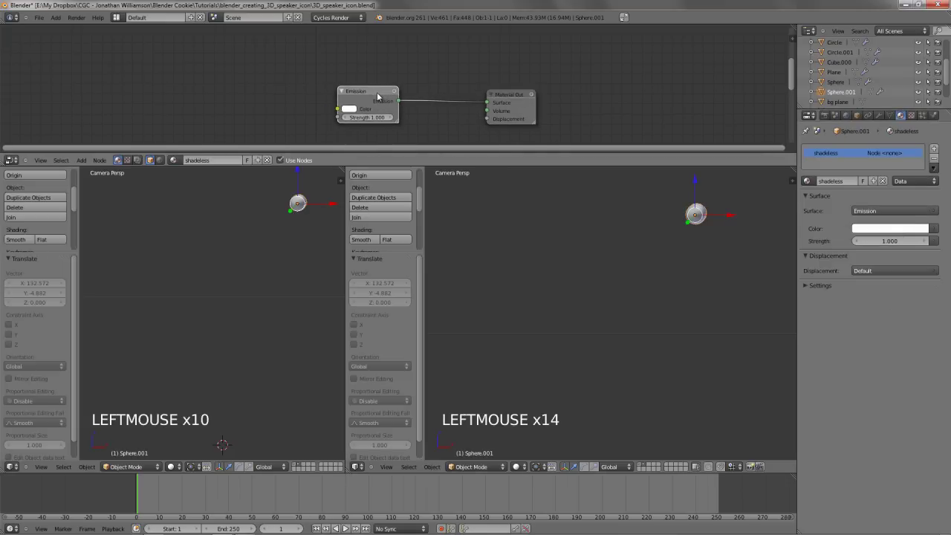
pyautogui.hotkey('shift', 'a')
pyautogui.moveTo(376, 74)
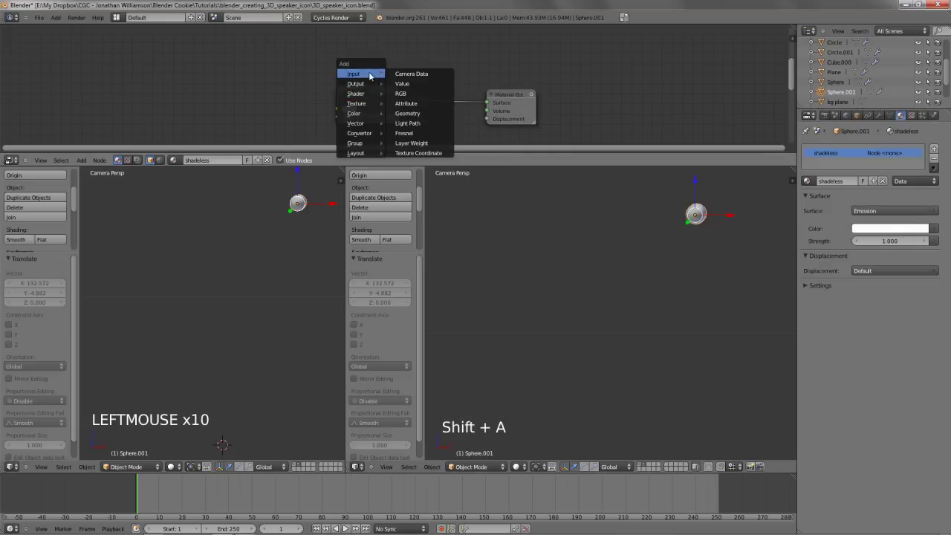
pyautogui.click(412, 124)
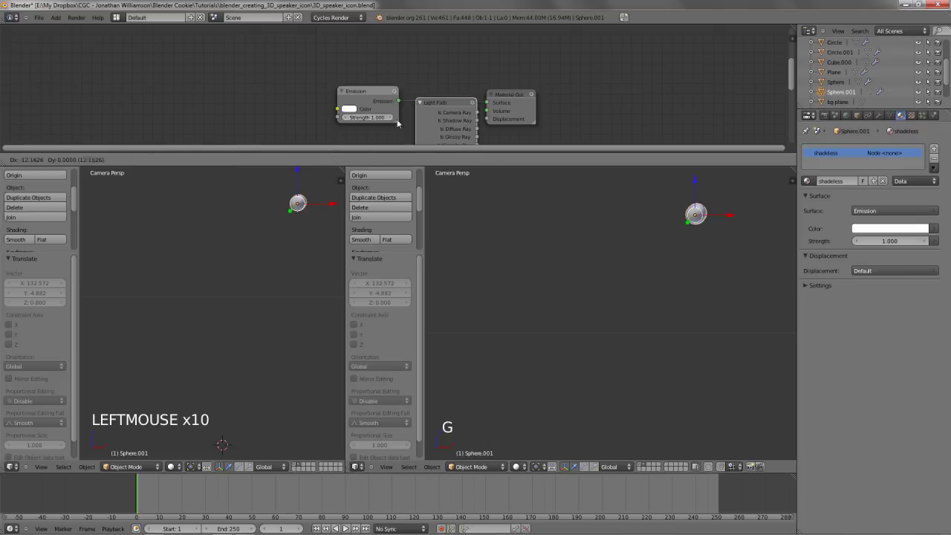
pyautogui.click(254, 58)
pyautogui.moveTo(376, 94); pyautogui.dragTo(383, 113)
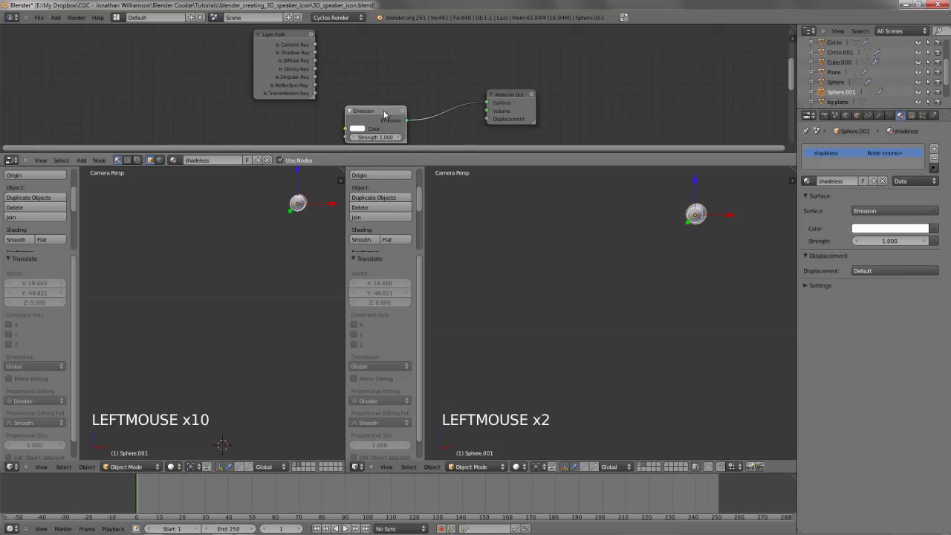
pyautogui.hotkey('shift', 'd')
pyautogui.click(383, 74)
pyautogui.press('x')
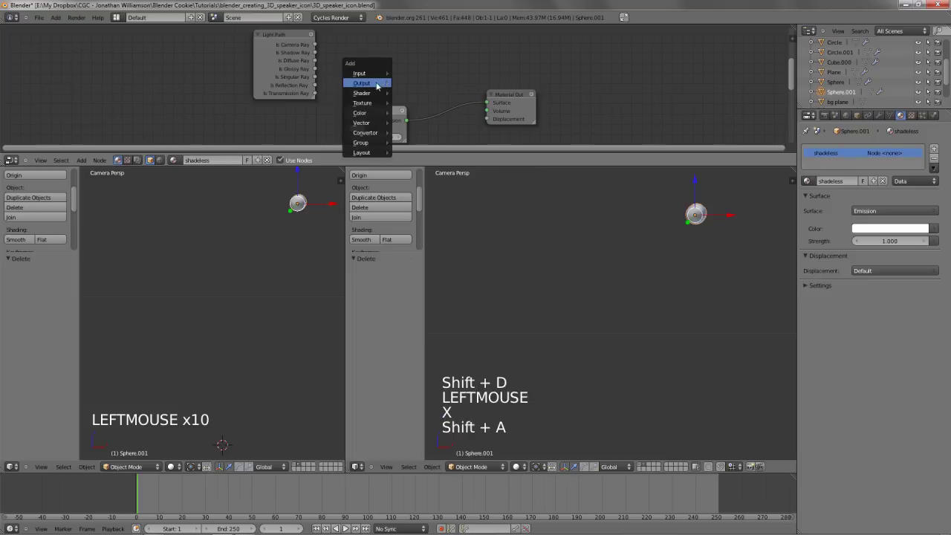
# Add a Diffuse BSDF node just above the Emission node and save the file
pyautogui.moveTo(372, 93)
pyautogui.click(422, 103)
pyautogui.press('g')
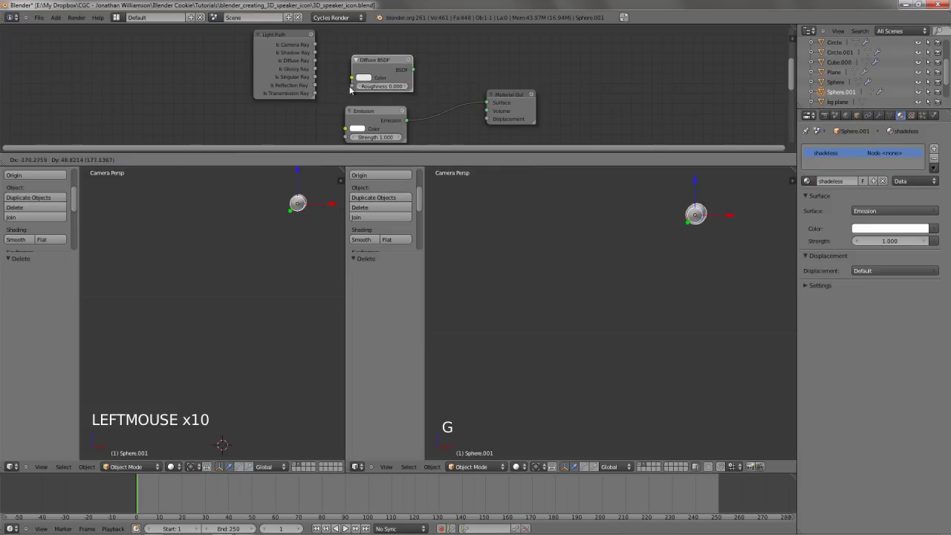
pyautogui.click(359, 83)
pyautogui.click(360, 84)
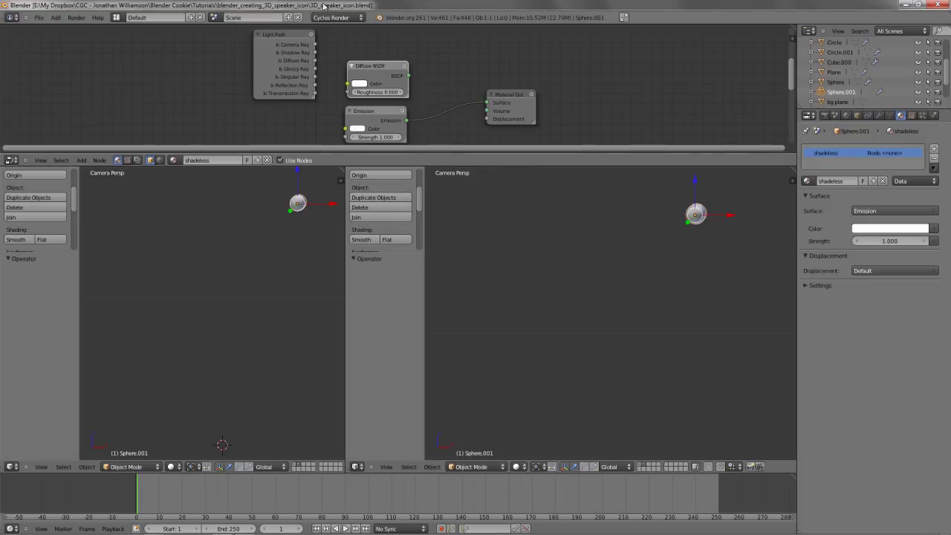
# Insert a Mix Shader between the Emission node and the Material Output, and link the Diffuse BSDF into its free shader input
pyautogui.click(377, 70)
pyautogui.moveTo(292, 35); pyautogui.dragTo(300, 36)
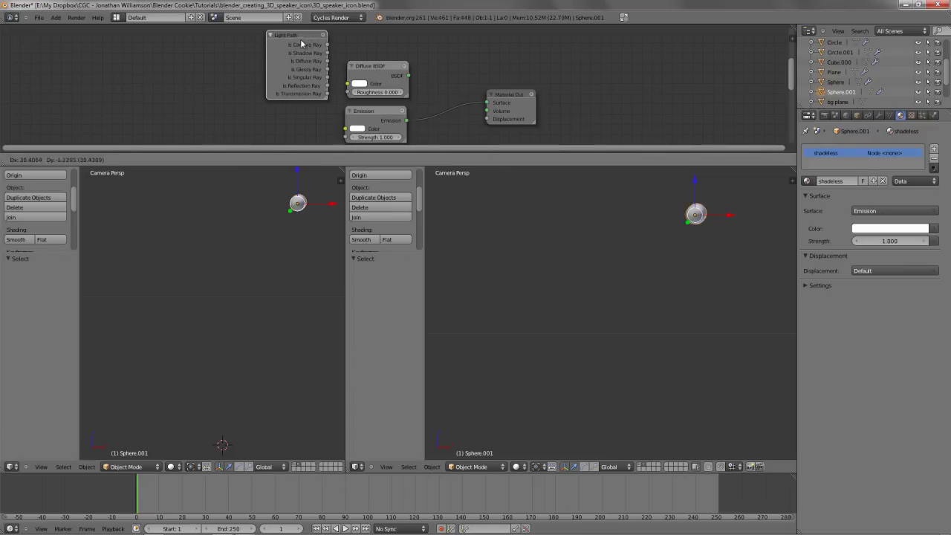
pyautogui.moveTo(538, 100); pyautogui.dragTo(576, 105)
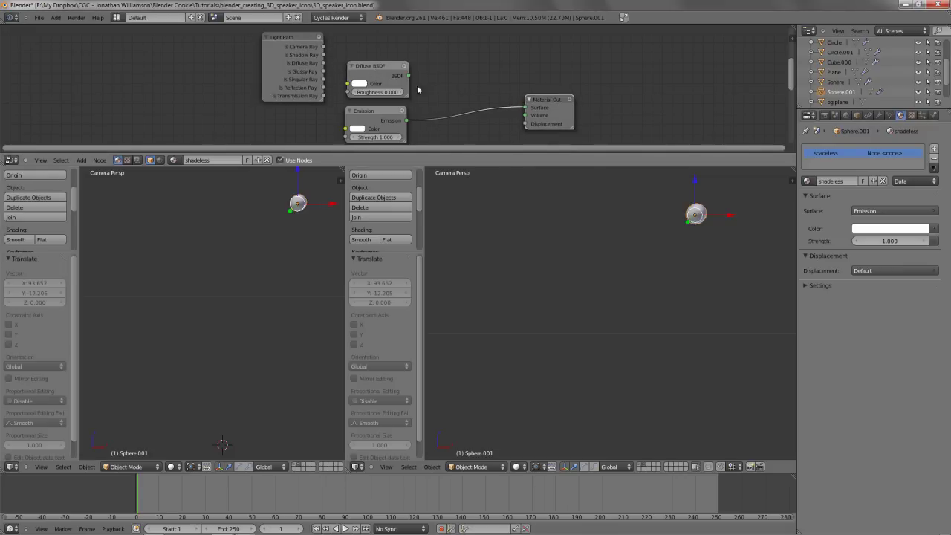
pyautogui.scroll(-1, 404, 87)
pyautogui.hotkey('shift', 'a')
pyautogui.moveTo(432, 88)
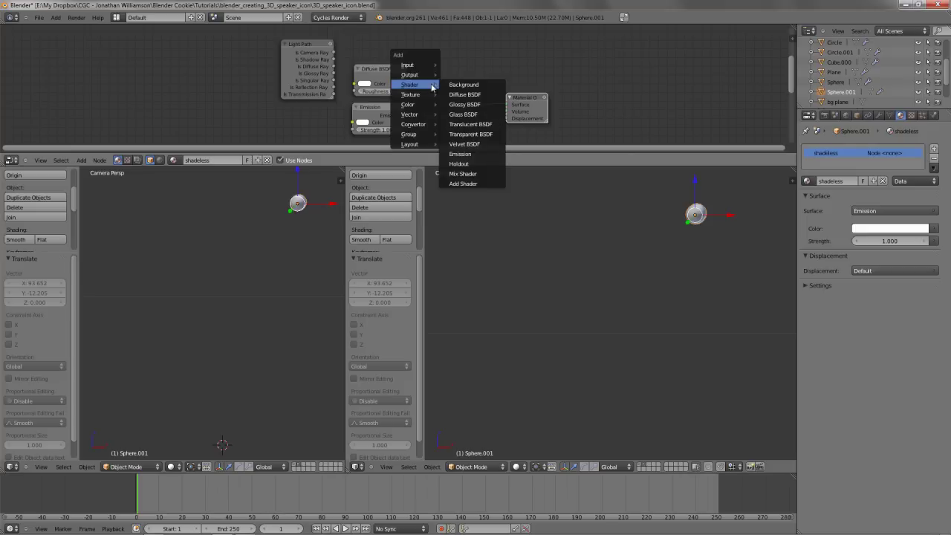
pyautogui.click(476, 174)
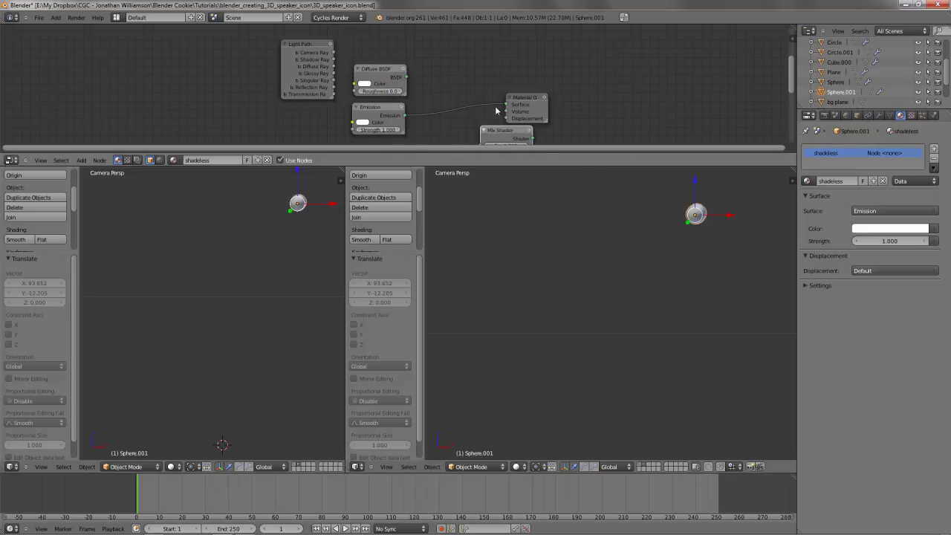
pyautogui.click(447, 46)
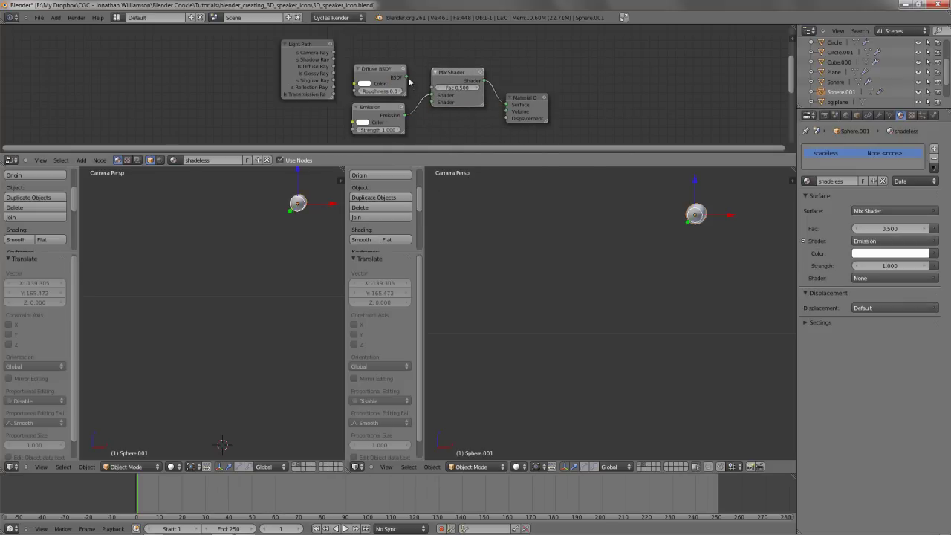
pyautogui.moveTo(406, 78); pyautogui.dragTo(434, 101)
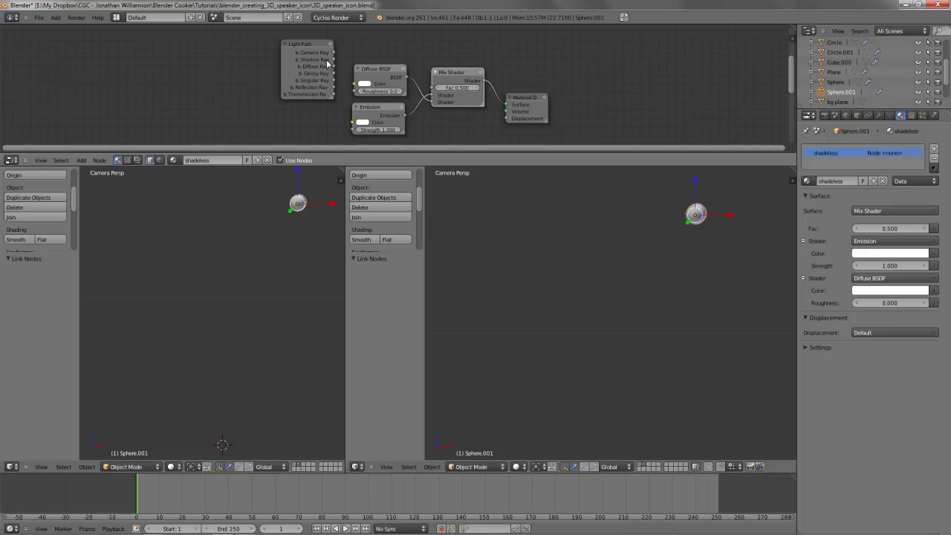
# Move the Light Path node above the Diffuse BSDF and link its Is Camera Ray output to the Mix Shader's Fac
pyautogui.moveTo(315, 45); pyautogui.dragTo(311, 39)
pyautogui.moveTo(389, 57); pyautogui.dragTo(363, 75, button='middle')
pyautogui.scroll(-1, 362, 74)
pyautogui.hotkey('ctrl', 'Up')
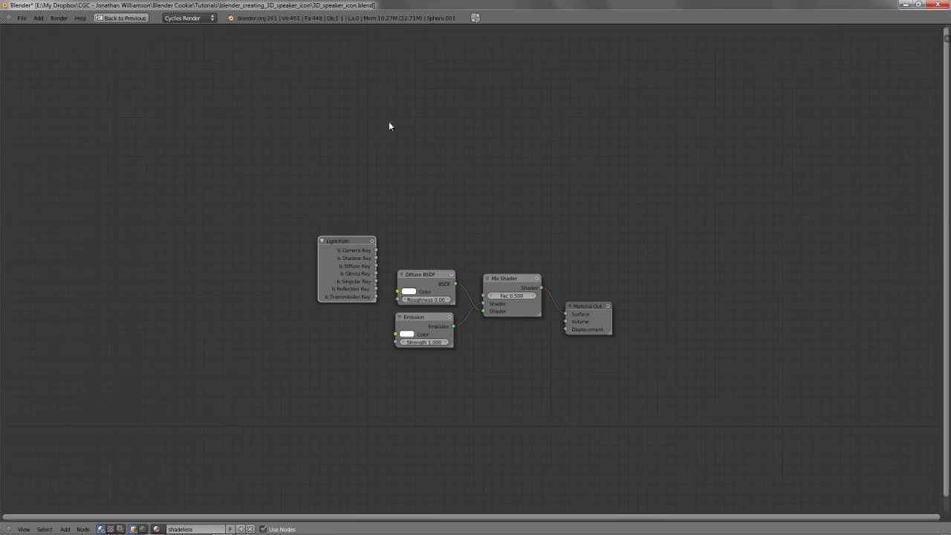
pyautogui.moveTo(343, 250); pyautogui.dragTo(413, 192)
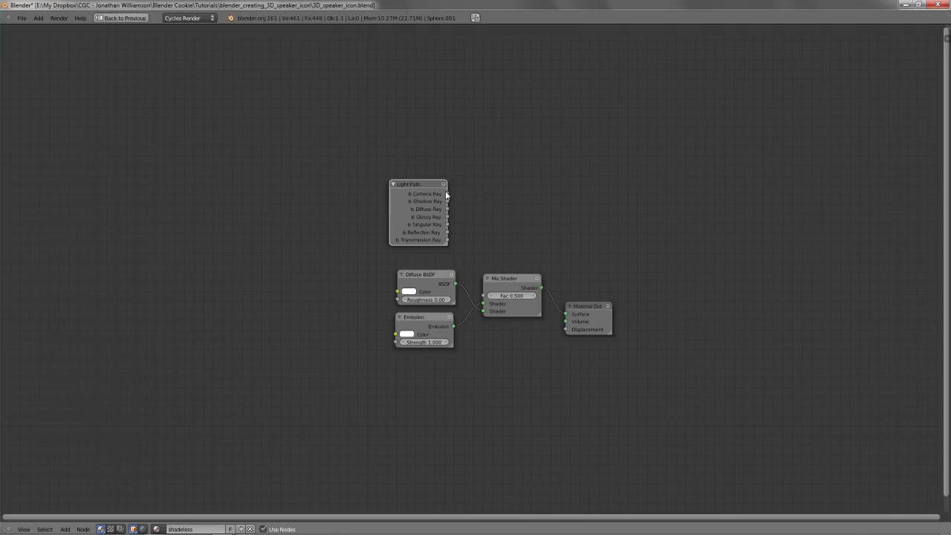
pyautogui.moveTo(453, 145); pyautogui.dragTo(484, 295)
pyautogui.hotkey('ctrl', 'Up')
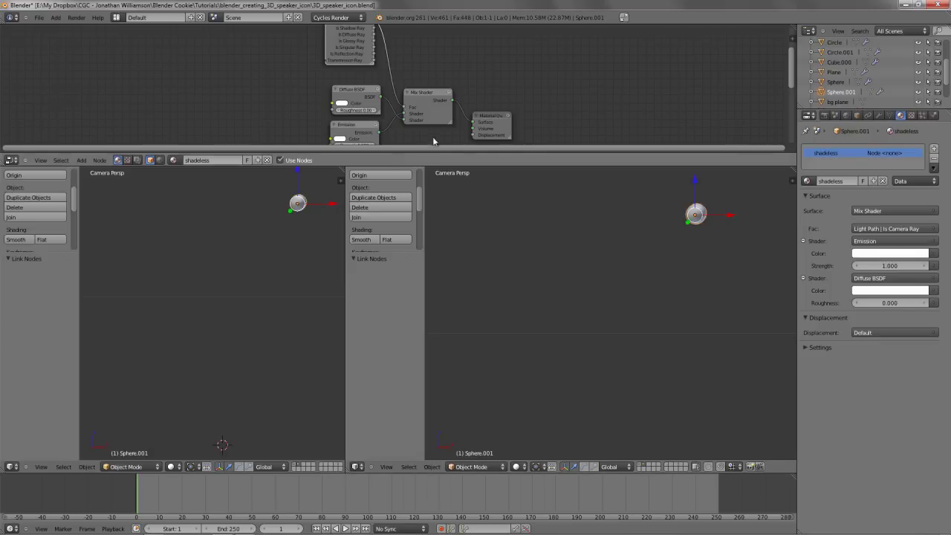
# Set the camera viewport to Rendered shading and swap the Mix Shader inputs so Diffuse BSDF is first and Emission second
pyautogui.scroll(1, 364, 69)
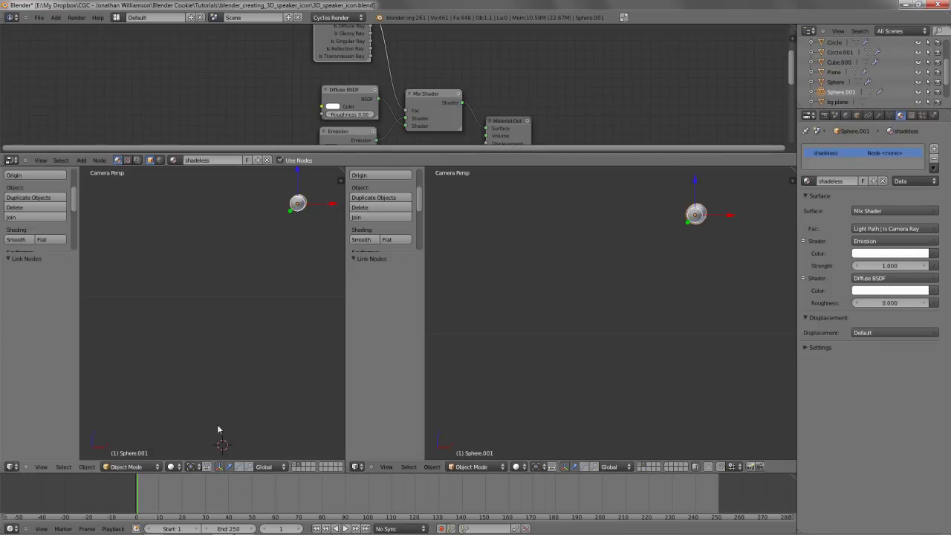
pyautogui.click(517, 466)
pyautogui.click(530, 405)
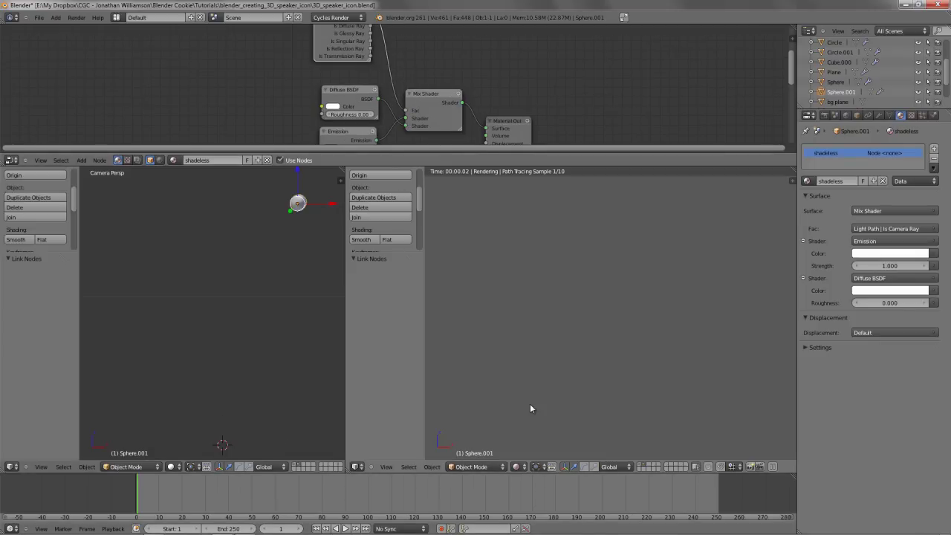
pyautogui.scroll(-2, 368, 81)
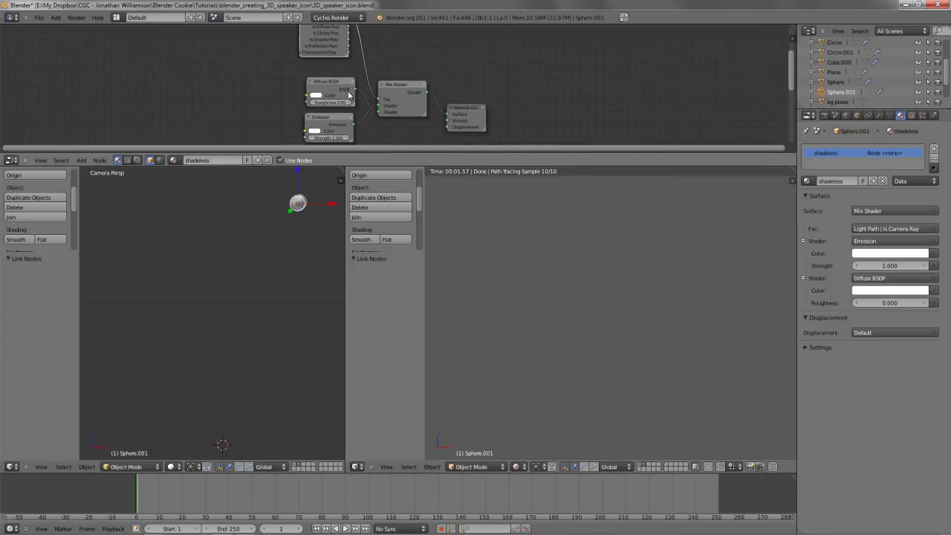
pyautogui.click(375, 111)
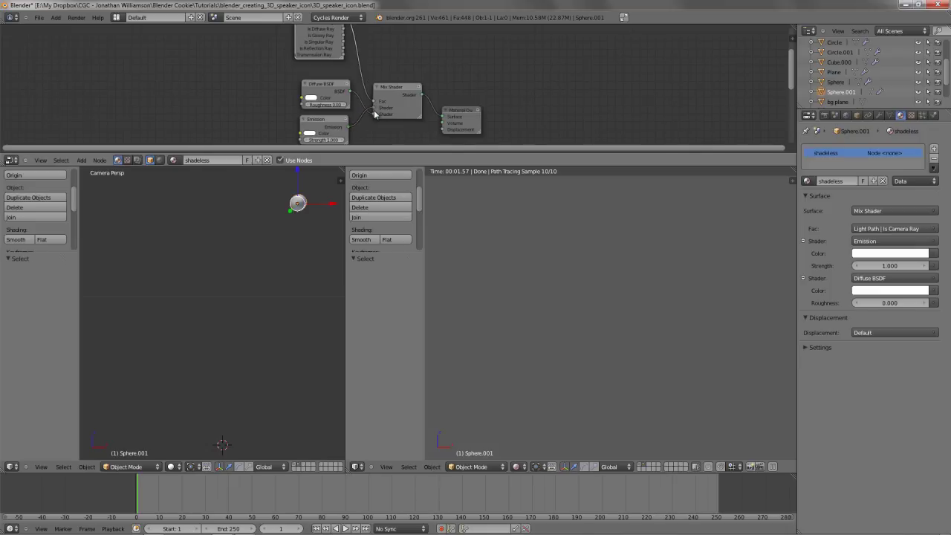
pyautogui.moveTo(374, 115); pyautogui.dragTo(375, 108)
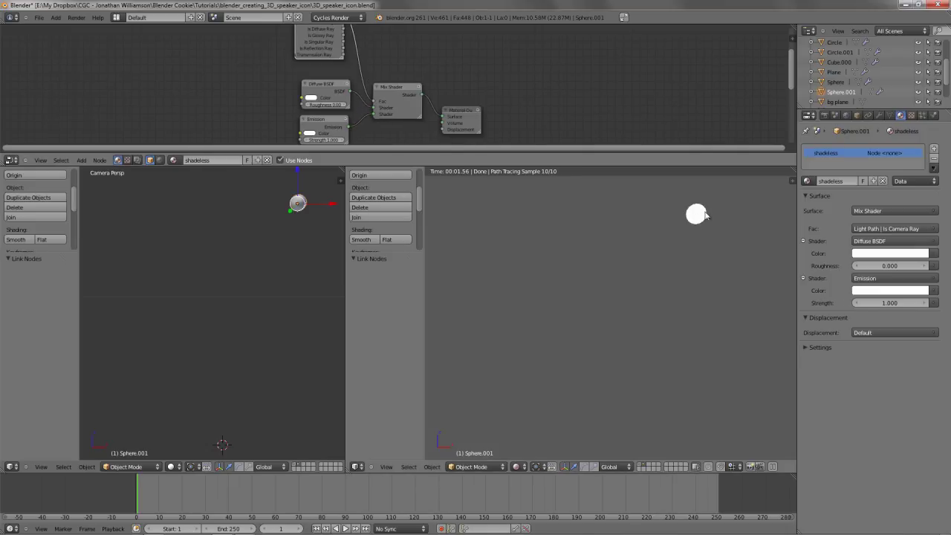
# Try out a different color on the shadeless material's Emission node
pyautogui.click(310, 133)
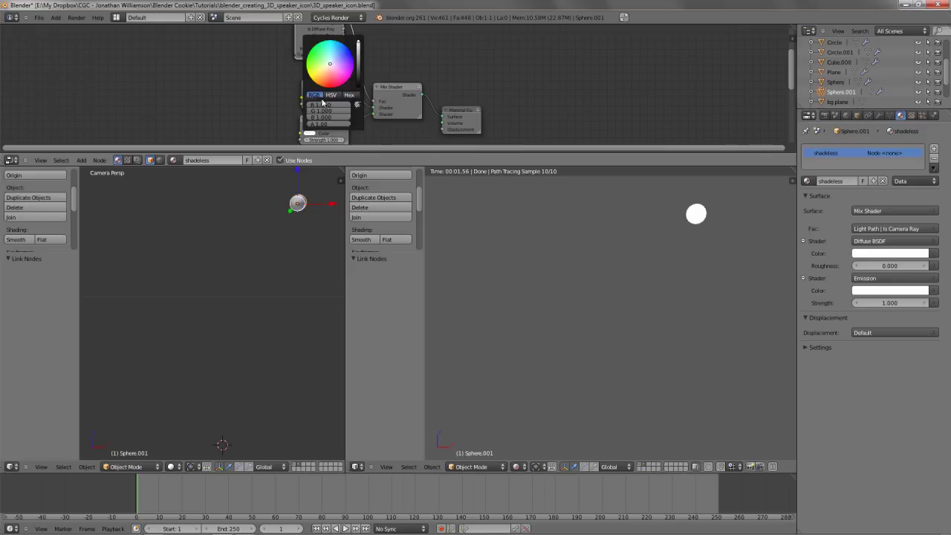
pyautogui.moveTo(330, 80)
pyautogui.mouseDown()
pyautogui.moveTo(344, 68)
pyautogui.moveTo(333, 65)
pyautogui.mouseUp()
pyautogui.moveTo(332, 110); pyautogui.dragTo(365, 110)
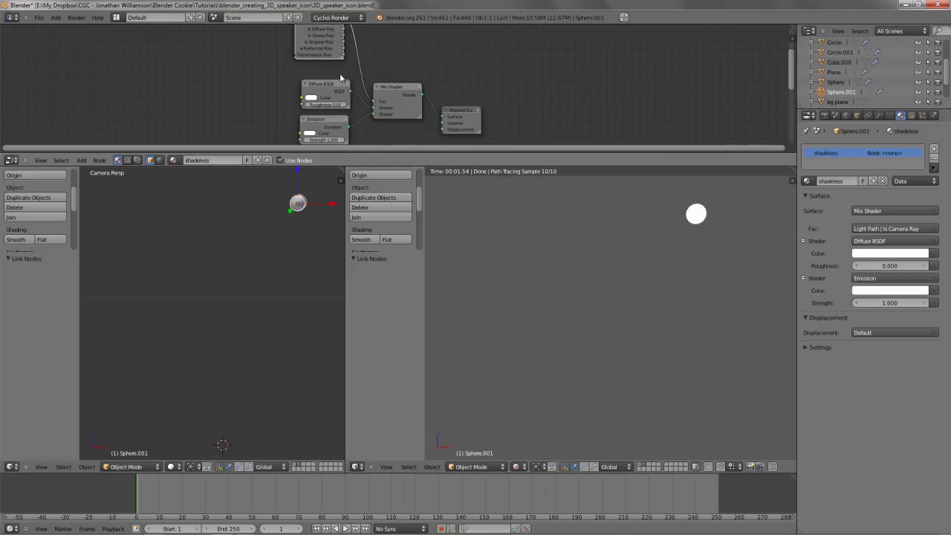
# Move the Light Path node down to sit just above the Diffuse BSDF node
pyautogui.scroll(-2, 358, 62)
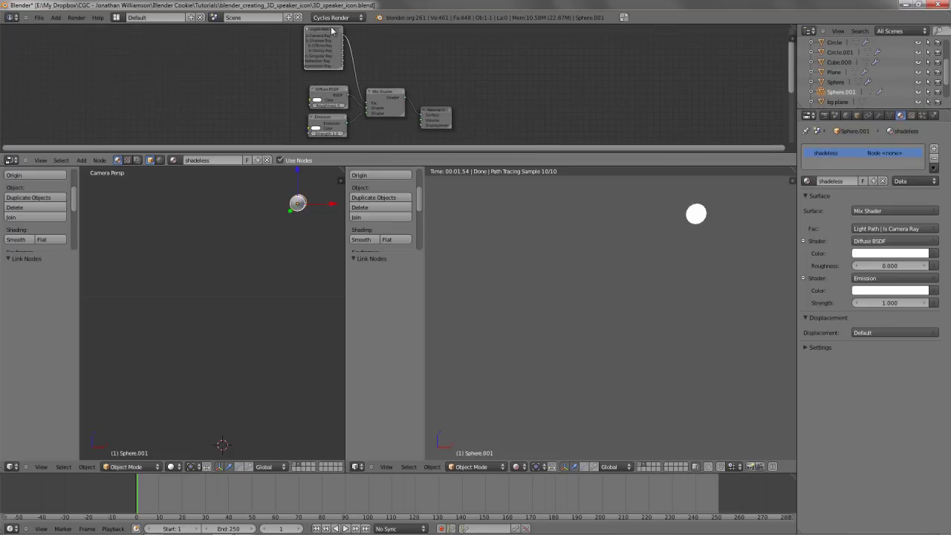
pyautogui.moveTo(335, 32); pyautogui.dragTo(342, 42)
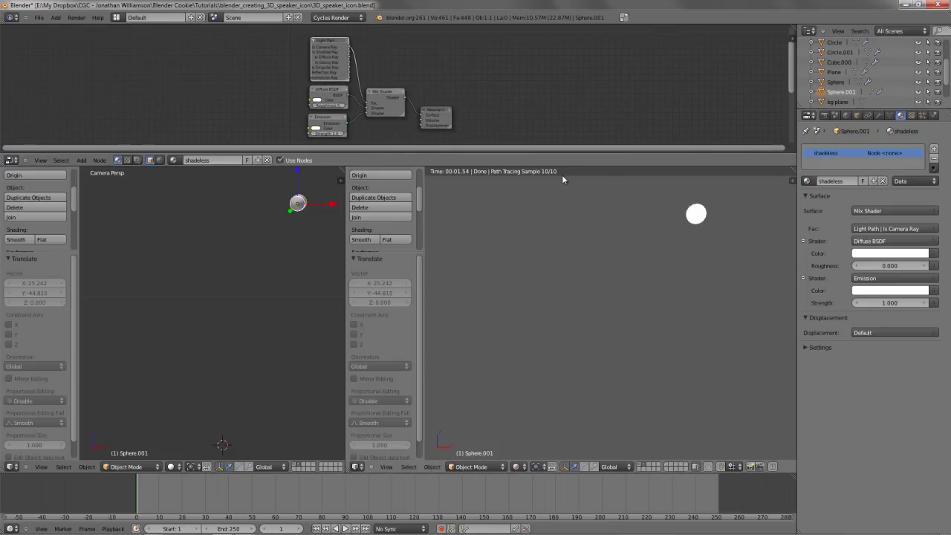
# Enable a transparent film background and render the image with its alpha transparency displayed
pyautogui.click(824, 115)
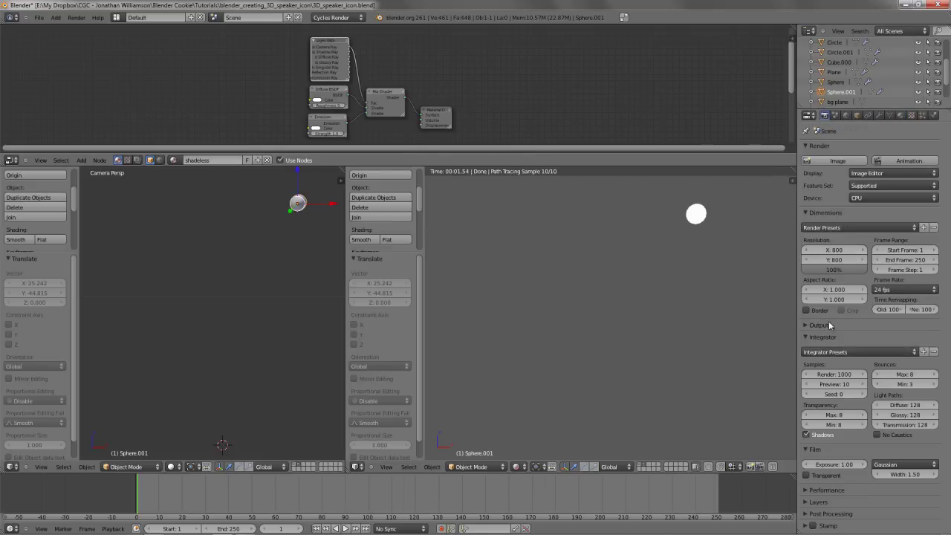
pyautogui.click(807, 475)
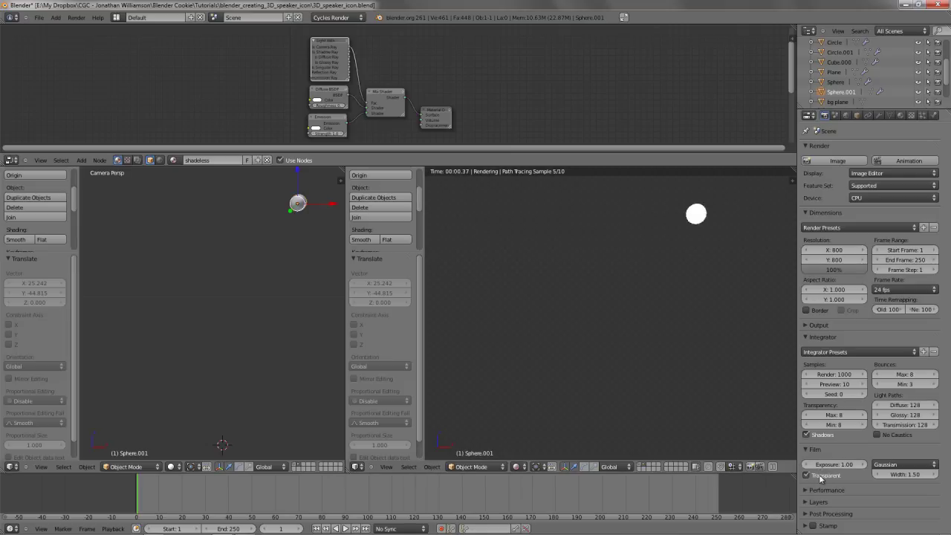
pyautogui.click(837, 161)
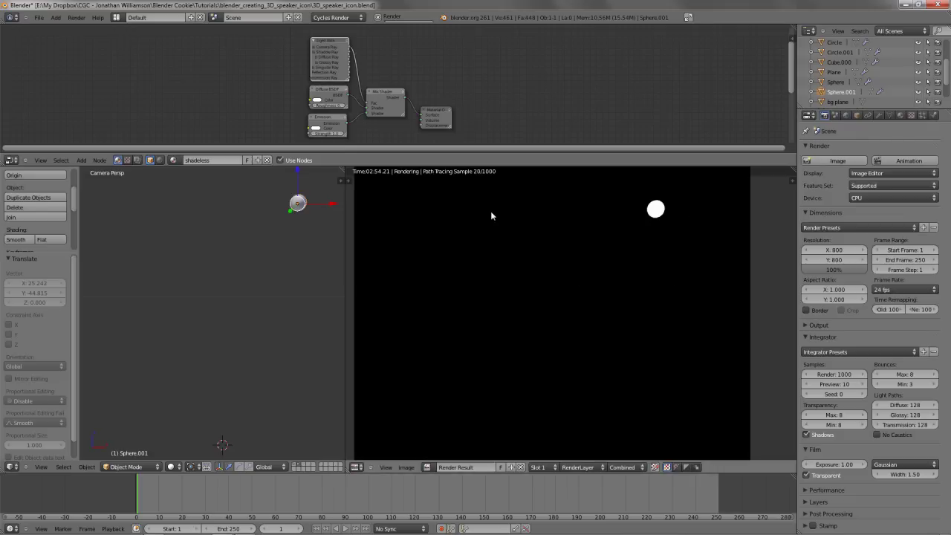
pyautogui.click(674, 467)
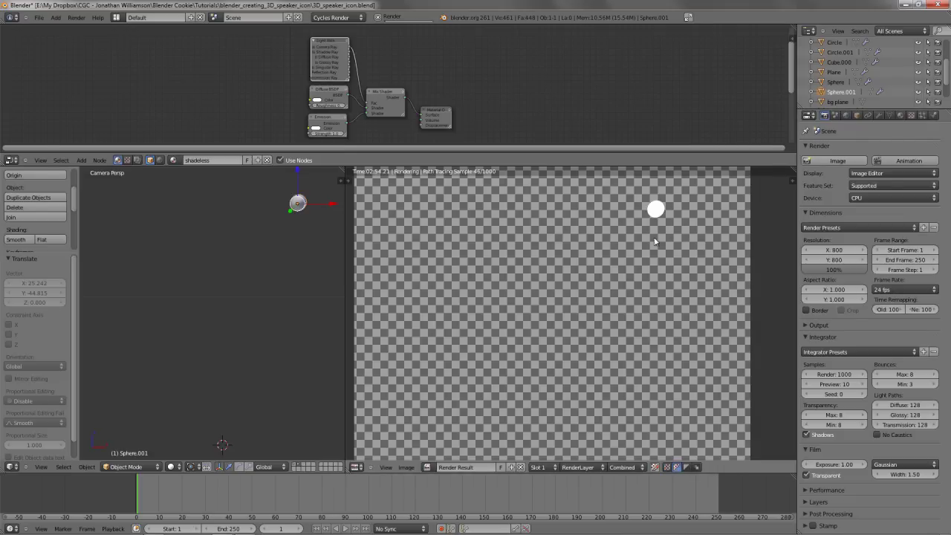
# Set up saving the render as an RGBA OpenEXR image, view the frames folder as thumbnails, and cancel the save
pyautogui.click(406, 467)
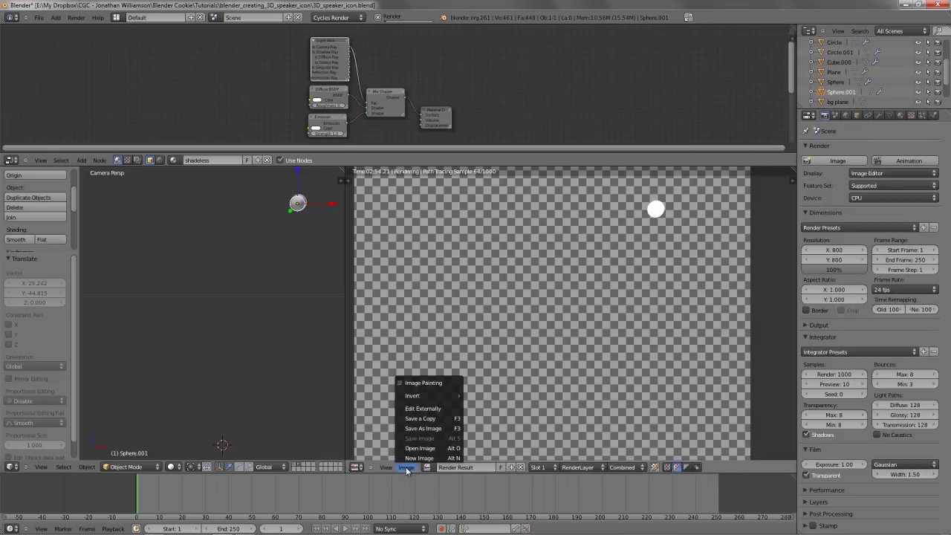
pyautogui.click(427, 430)
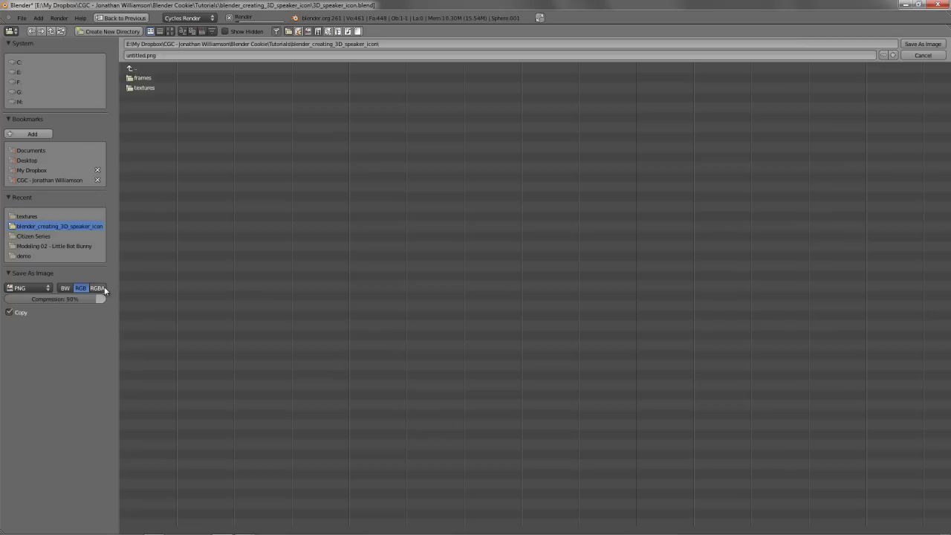
pyautogui.click(37, 287)
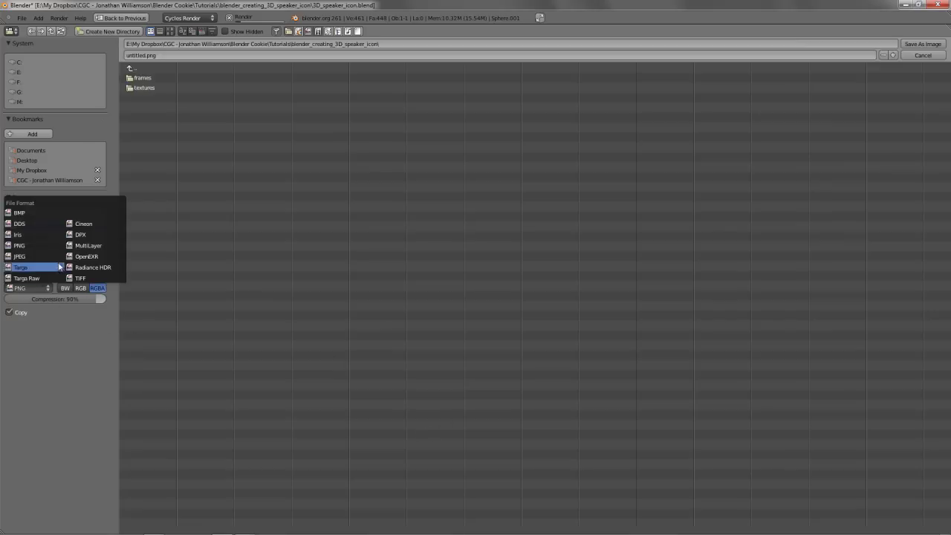
pyautogui.click(85, 258)
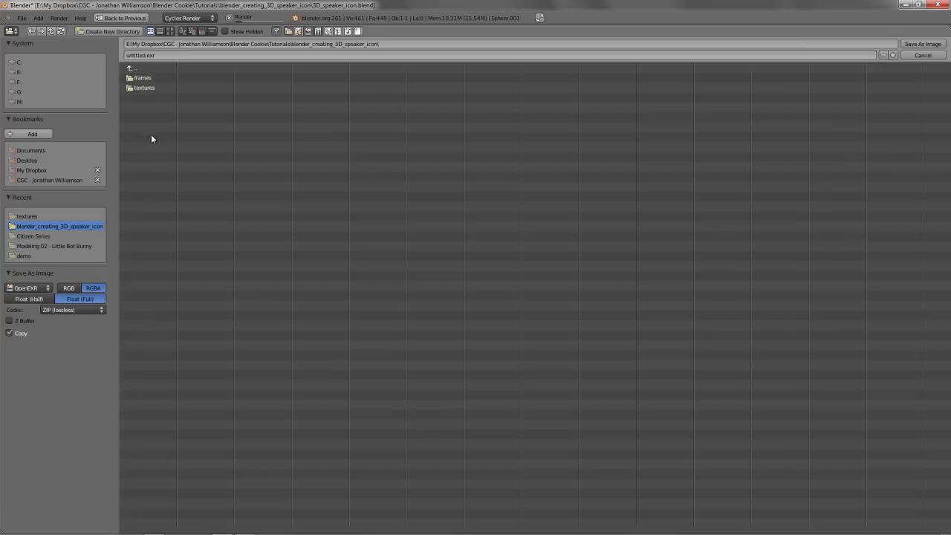
pyautogui.click(142, 77)
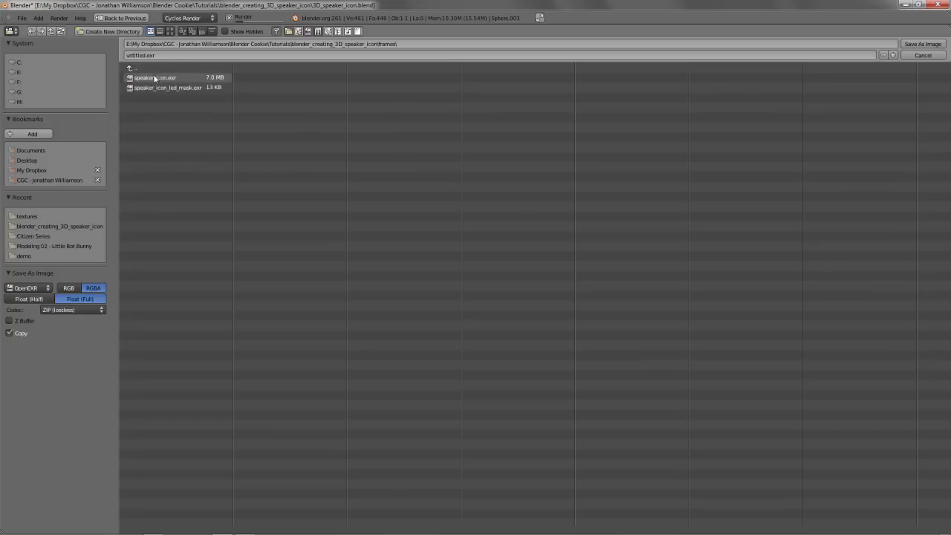
pyautogui.click(170, 32)
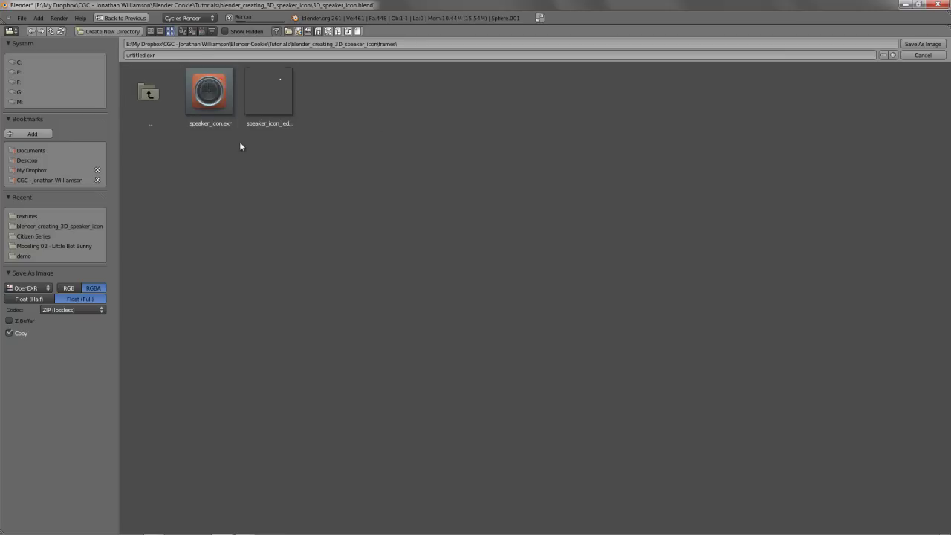
pyautogui.click(920, 56)
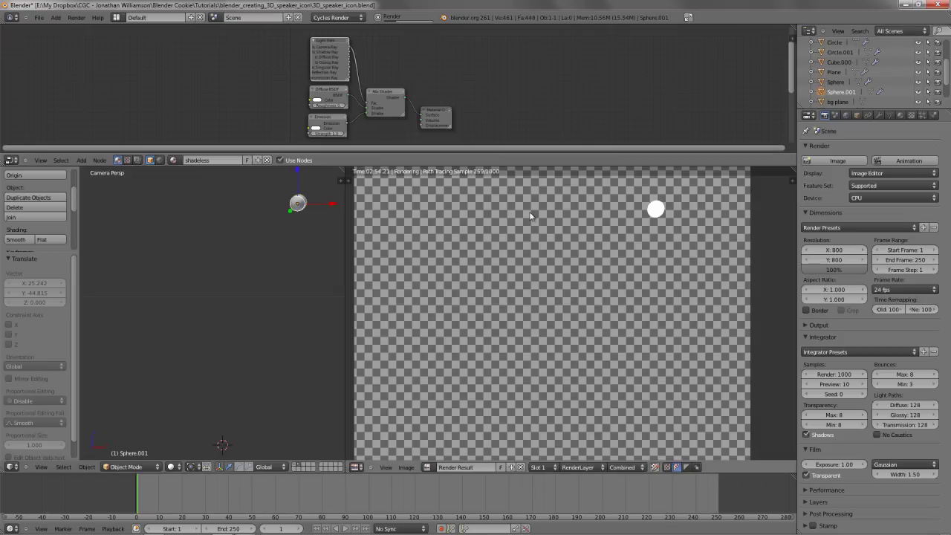
# Stop the render and save the project over 3D_speaker_icon.blend
pyautogui.scroll(-2, 543, 277)
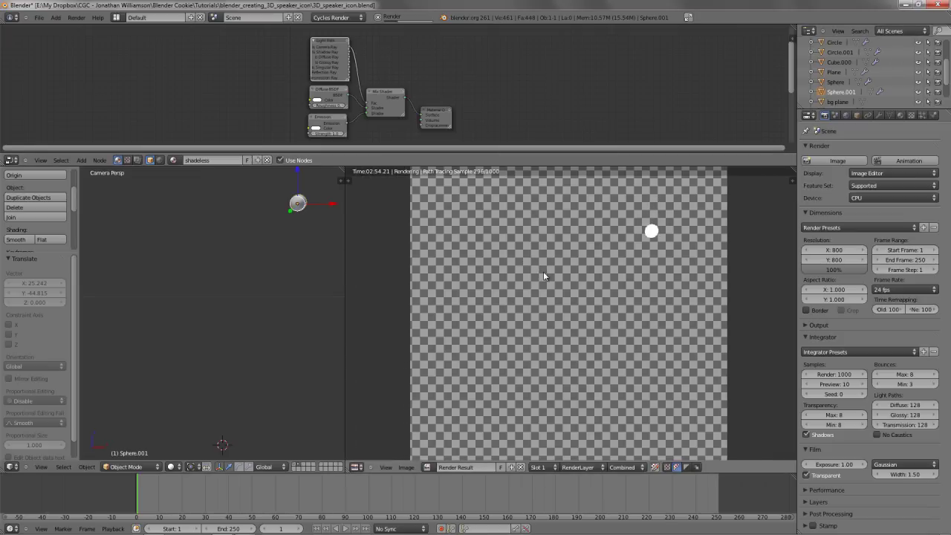
pyautogui.press('Escape')
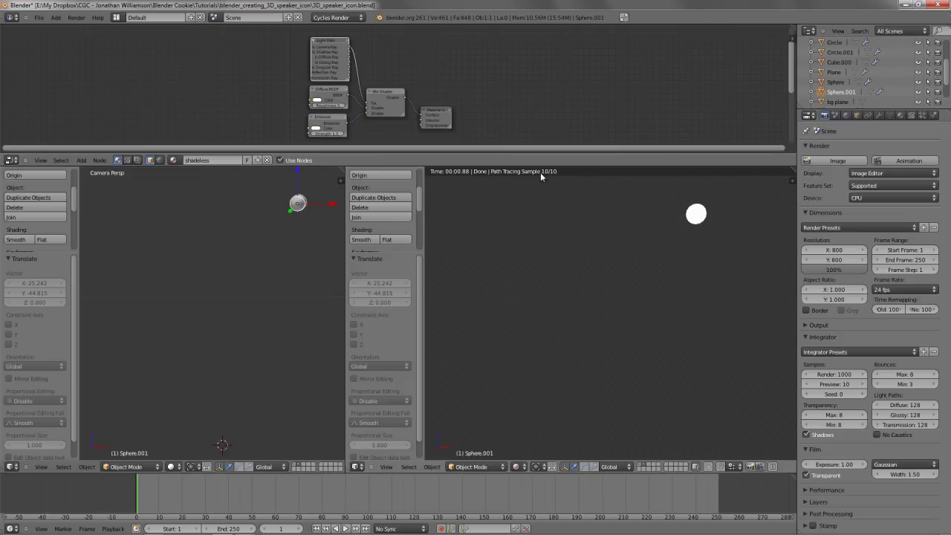
pyautogui.hotkey('ctrl', 's')
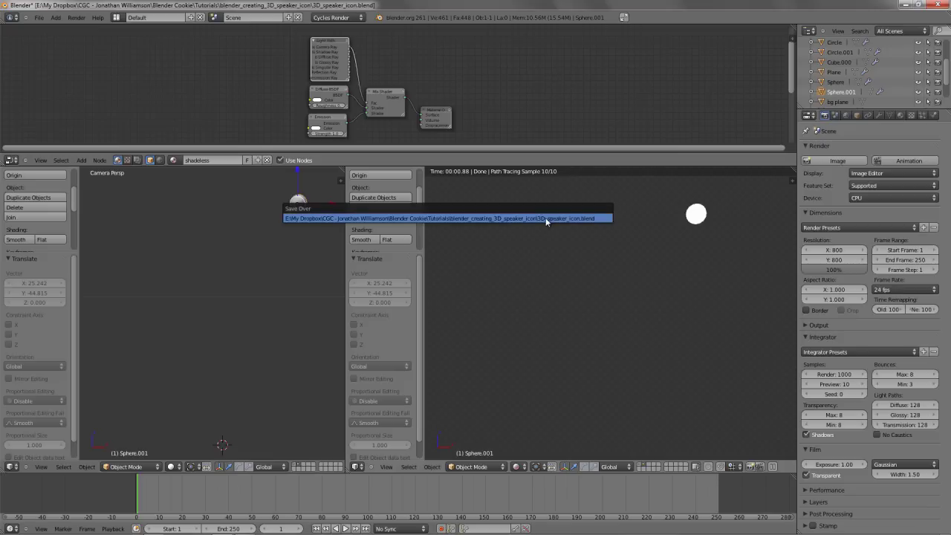
pyautogui.click(546, 218)
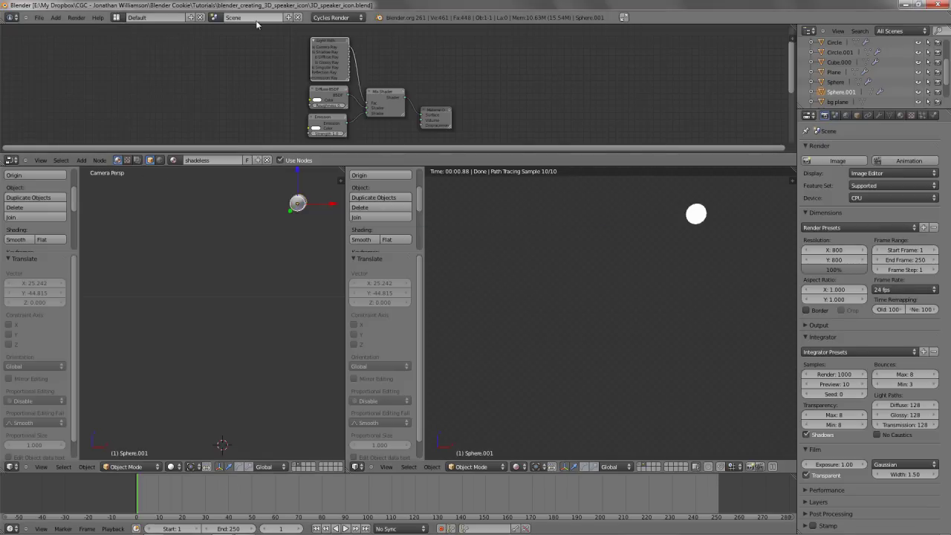
# Switch the node editor to compositing nodes and enlarge its area
pyautogui.click(11, 160)
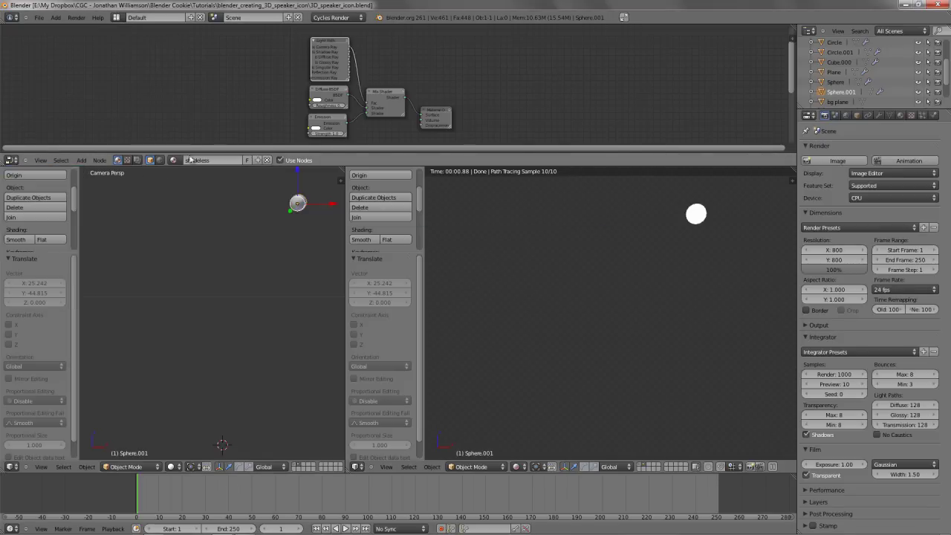
pyautogui.click(137, 159)
pyautogui.moveTo(196, 167); pyautogui.dragTo(186, 330)
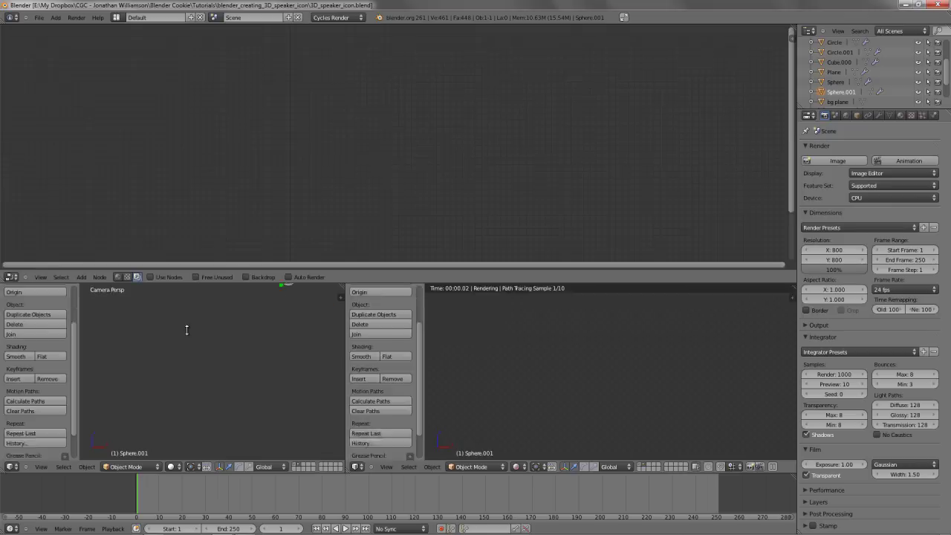
# Enable compositing nodes with the backdrop, maximize the node editor, and delete the Render Layers node
pyautogui.click(164, 322)
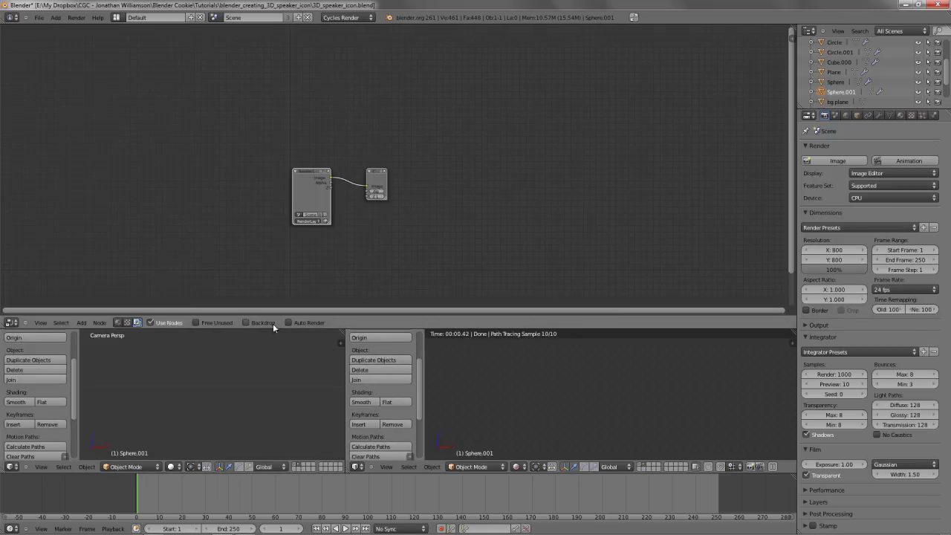
pyautogui.click(247, 323)
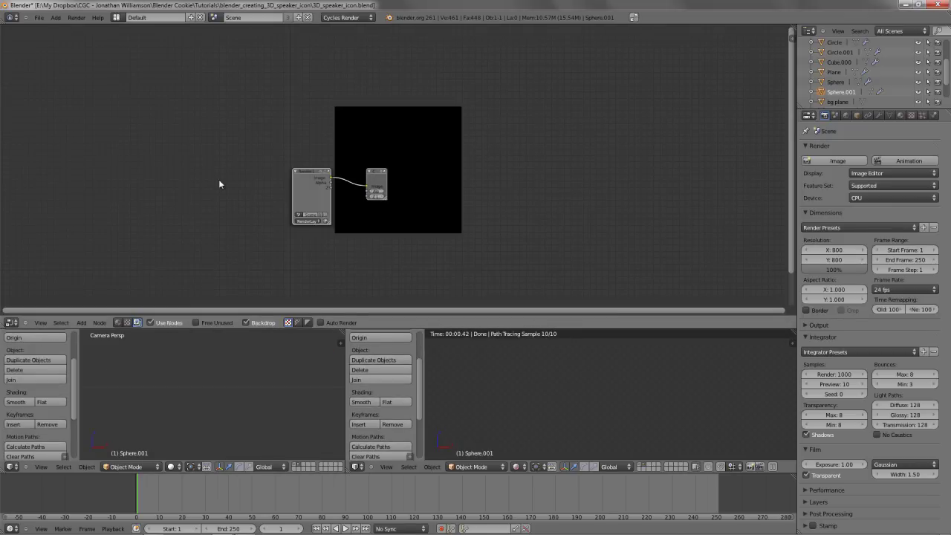
pyautogui.hotkey('ctrl', 'Up')
pyautogui.click(370, 276)
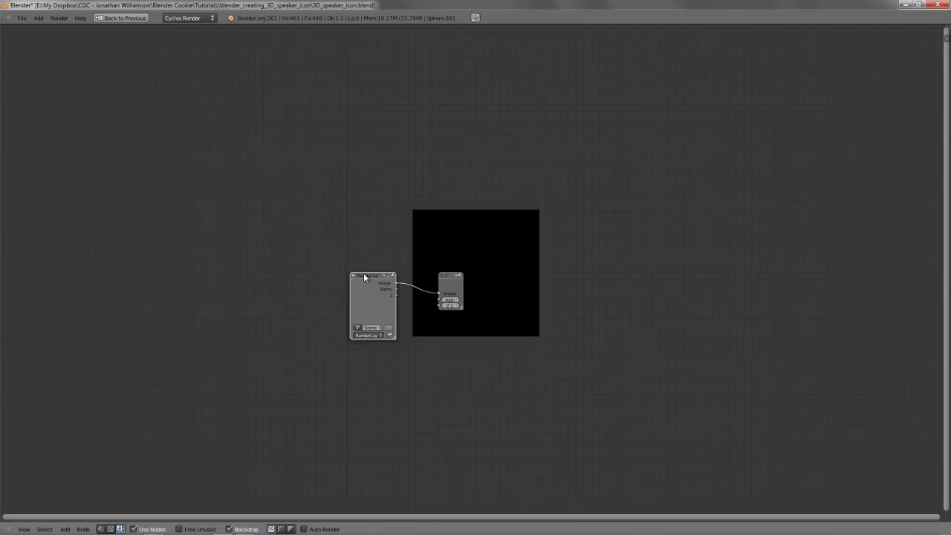
pyautogui.press('x')
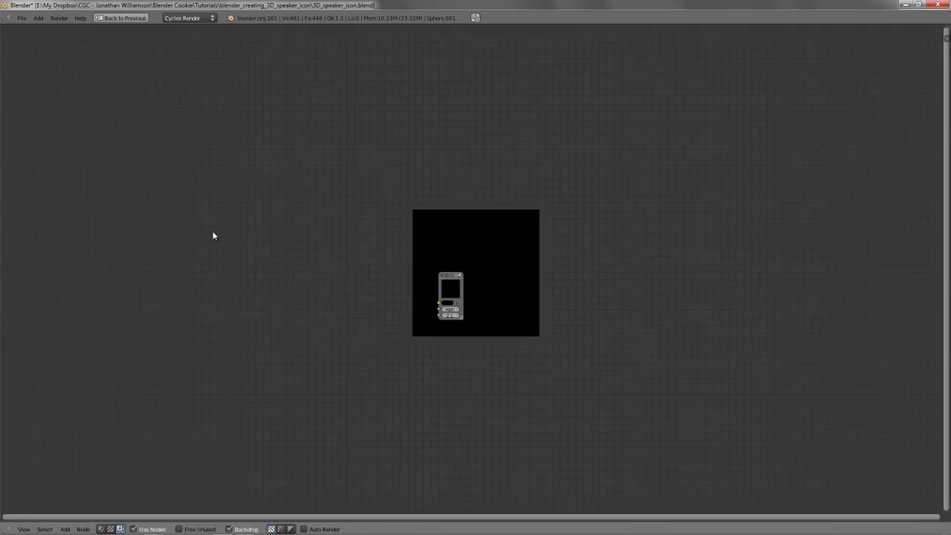
# Add an Image input node, load speaker_icon.exr from the frames folder, and place the node well away from the Composite node
pyautogui.hotkey('shift', 'a')
pyautogui.moveTo(213, 233)
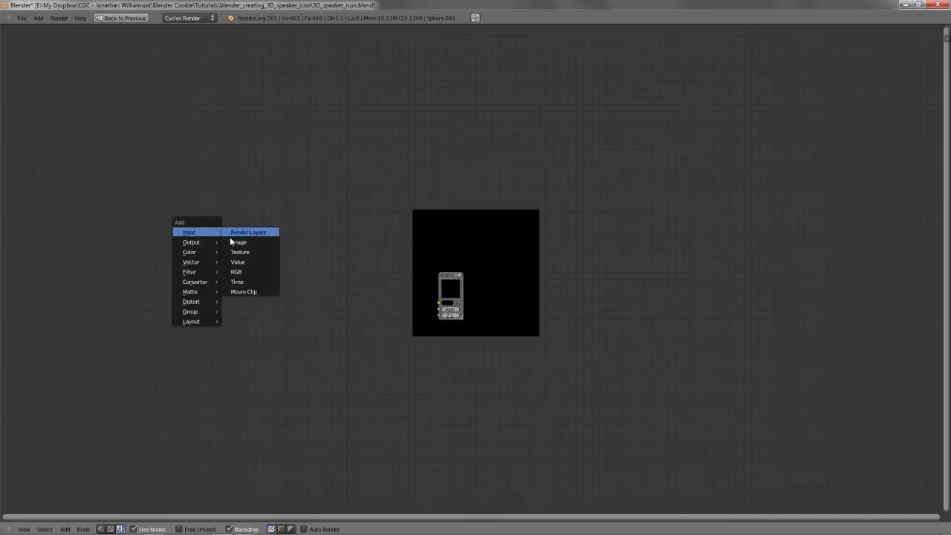
pyautogui.click(237, 242)
pyautogui.click(258, 270)
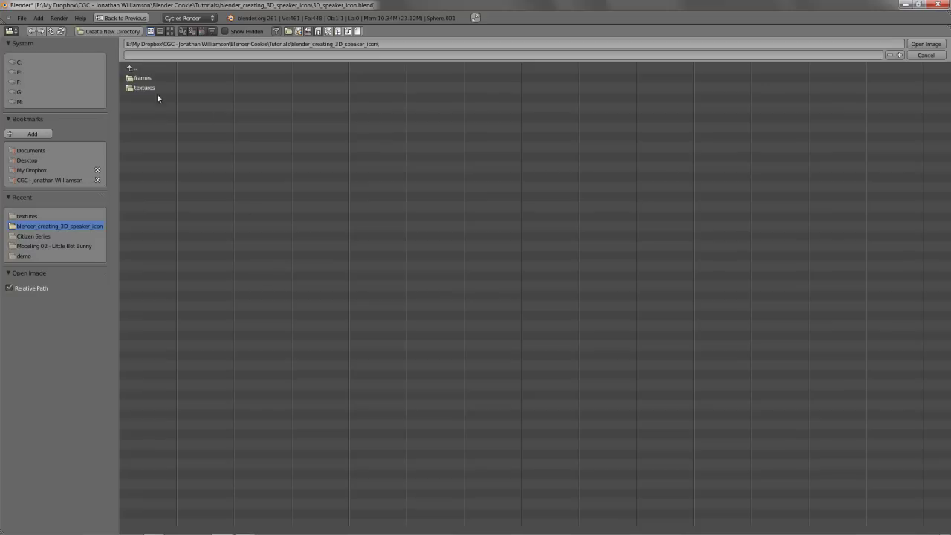
pyautogui.click(157, 94)
pyautogui.doubleClick(159, 79)
pyautogui.scroll(1, 248, 237)
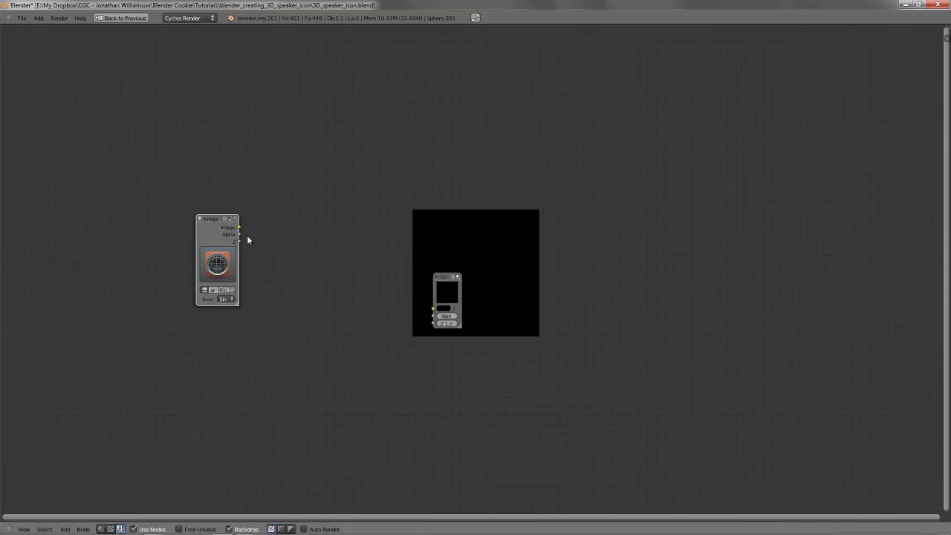
pyautogui.moveTo(203, 213); pyautogui.dragTo(110, 272)
pyautogui.scroll(1, 91, 256)
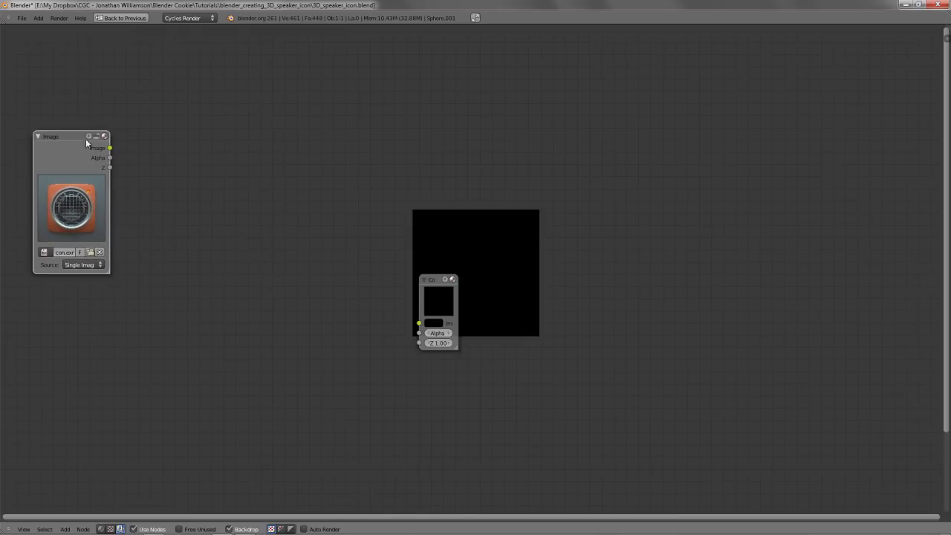
pyautogui.moveTo(134, 256); pyautogui.dragTo(156, 124, button='middle')
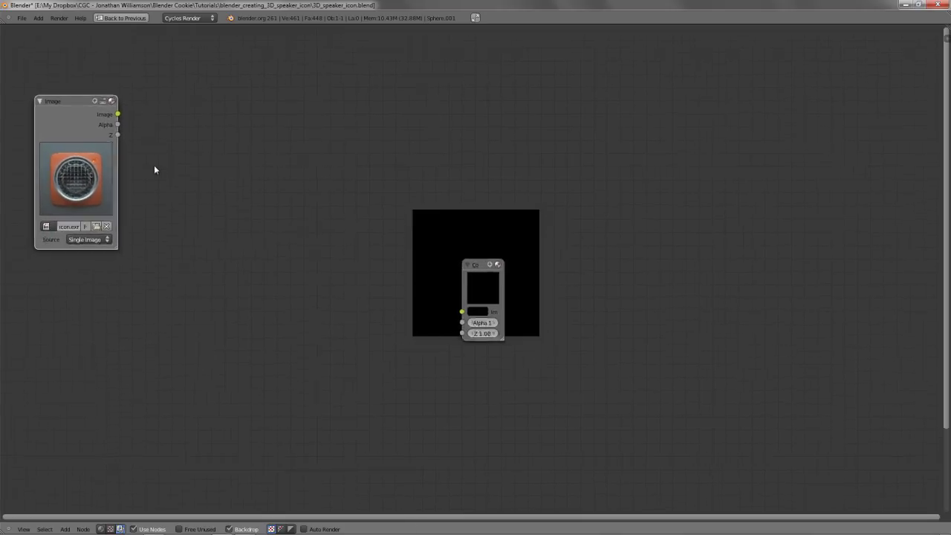
pyautogui.scroll(-1, 154, 165)
pyautogui.scroll(1, 217, 180)
# Duplicate the Image node below the original and load speaker_icon_led_mask.exr into the copy
pyautogui.hotkey('shift', 'd')
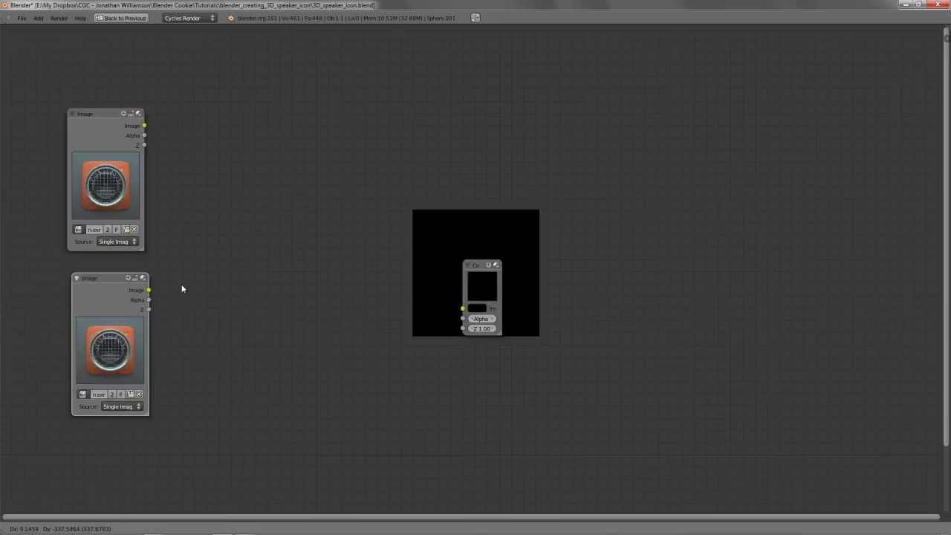
pyautogui.click(176, 284)
pyautogui.click(127, 386)
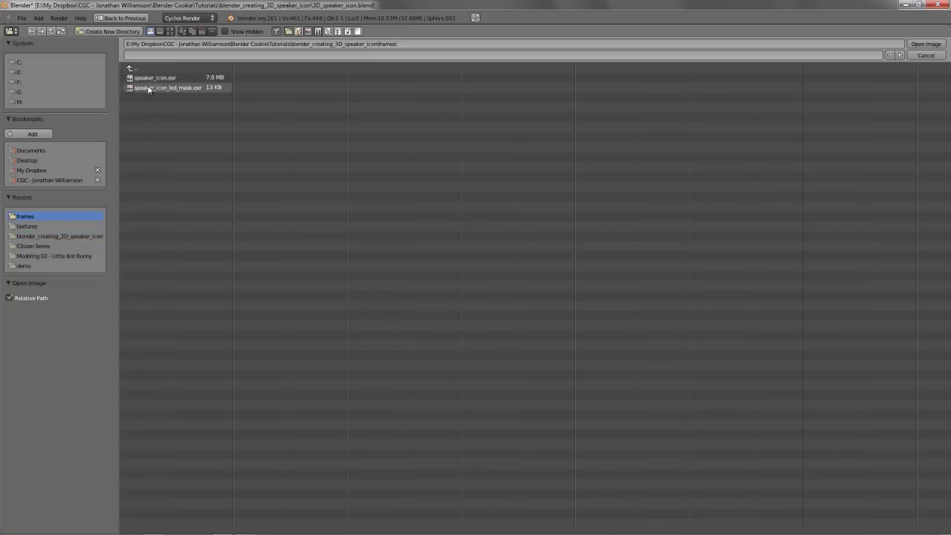
pyautogui.doubleClick(148, 87)
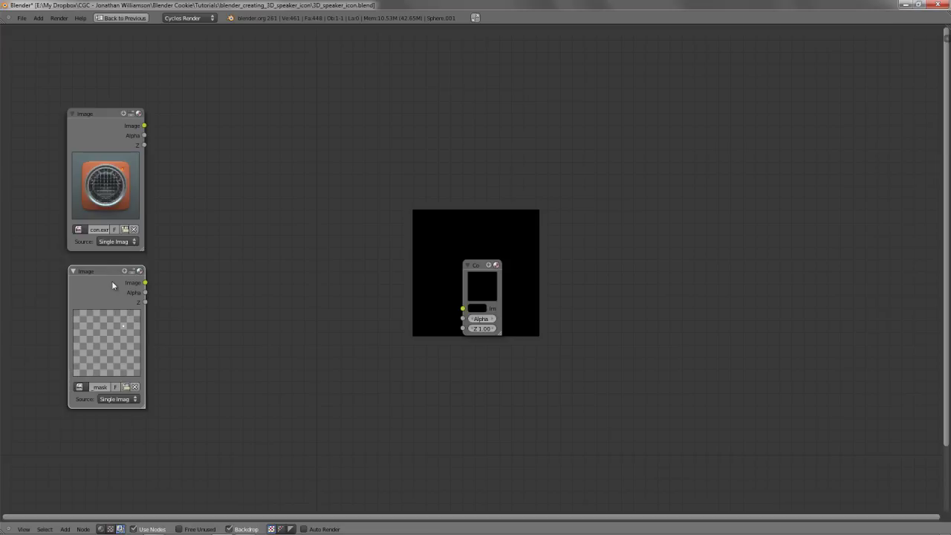
pyautogui.moveTo(107, 270); pyautogui.dragTo(102, 266)
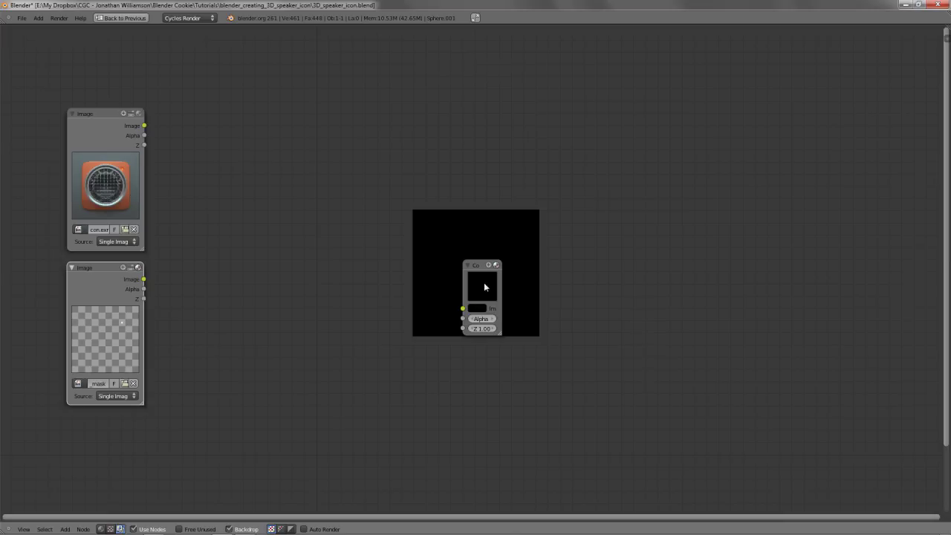
# Move the Composite node clear of the backdrop and add a Viewer output node beneath it
pyautogui.moveTo(485, 287); pyautogui.dragTo(688, 130)
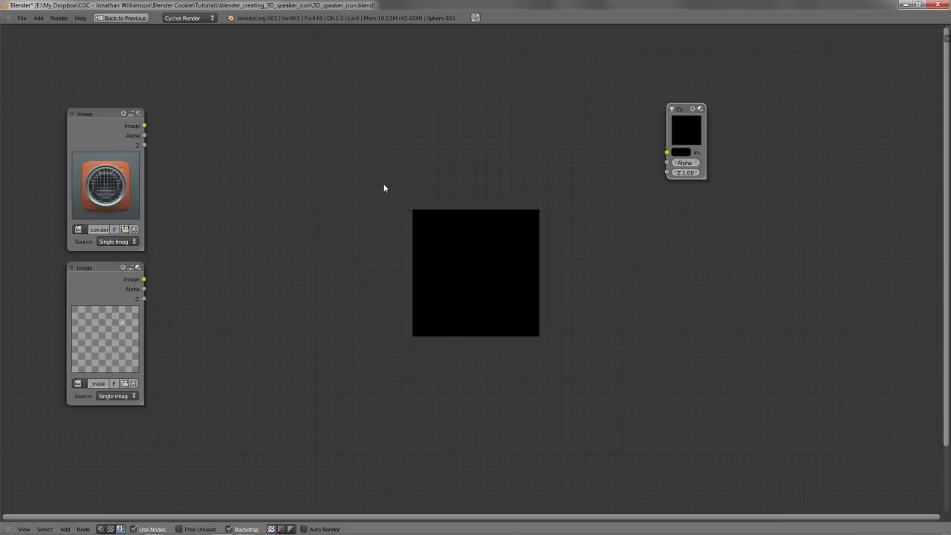
pyautogui.hotkey('shift', 'a')
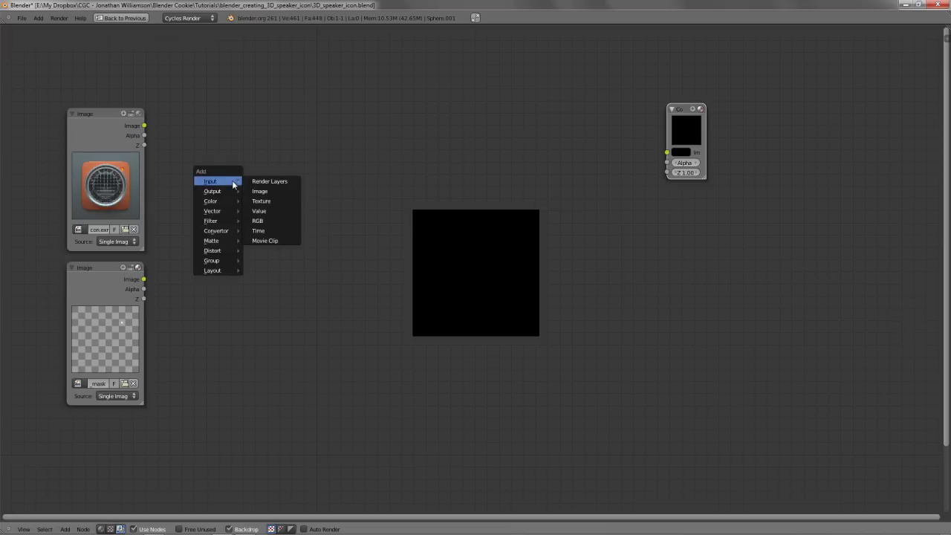
pyautogui.moveTo(223, 202)
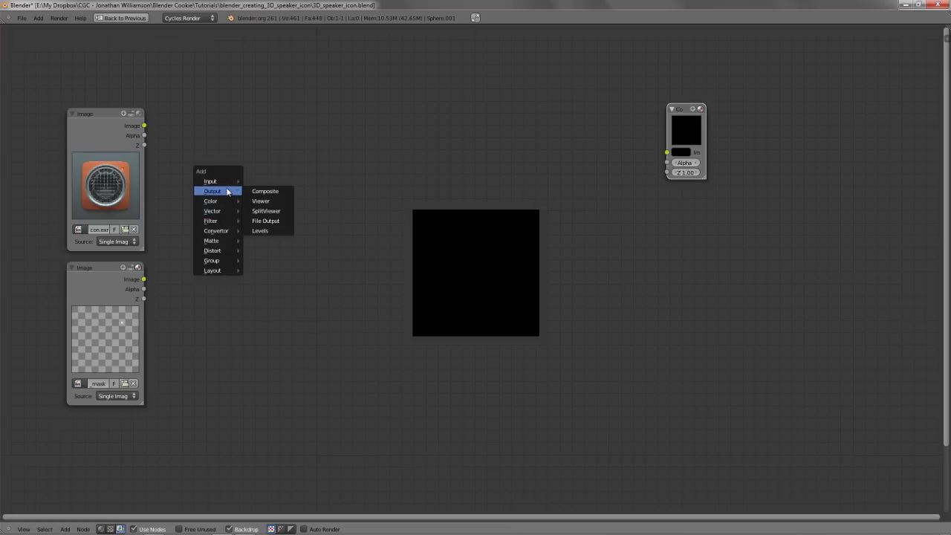
pyautogui.click(264, 198)
pyautogui.click(673, 221)
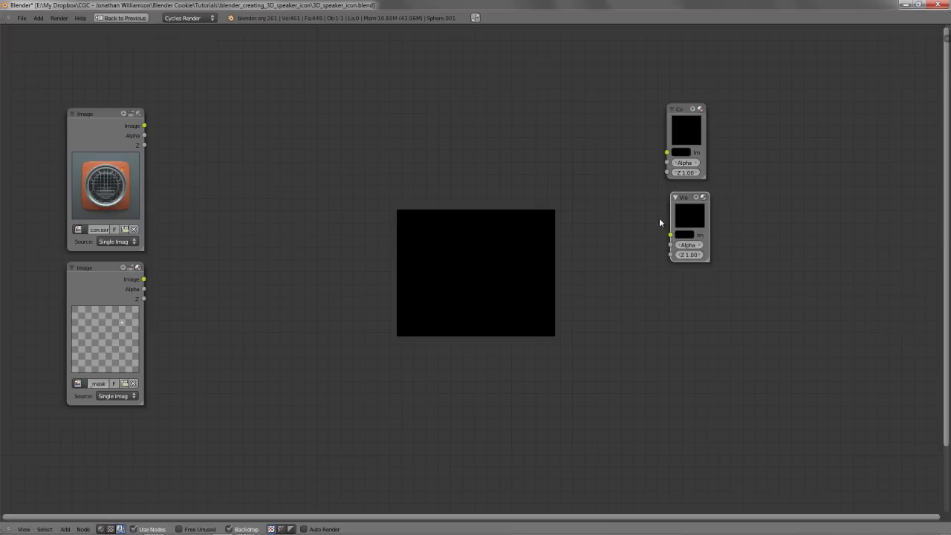
# Preview the speaker render and the LED mask through the Viewer, leaving the speaker render connected
pyautogui.keyDown('ctrl'); pyautogui.keyDown('shift'); pyautogui.click(83, 133); pyautogui.keyUp('shift'); pyautogui.keyUp('ctrl')
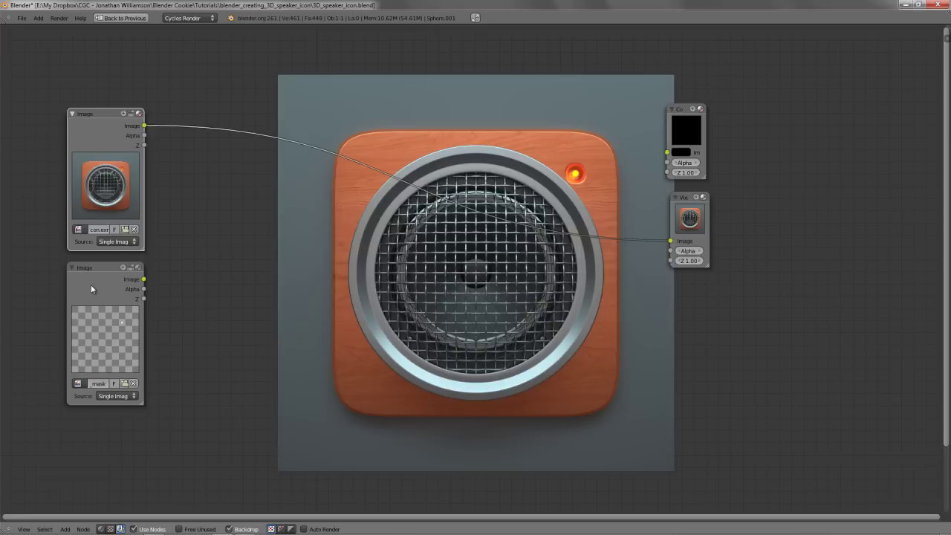
pyautogui.keyDown('ctrl'); pyautogui.keyDown('shift'); pyautogui.click(91, 288); pyautogui.keyUp('shift'); pyautogui.keyUp('ctrl')
pyautogui.keyDown('ctrl'); pyautogui.keyDown('shift'); pyautogui.click(93, 165); pyautogui.keyUp('shift'); pyautogui.keyUp('ctrl')
pyautogui.moveTo(511, 276); pyautogui.dragTo(596, 247, button='middle')
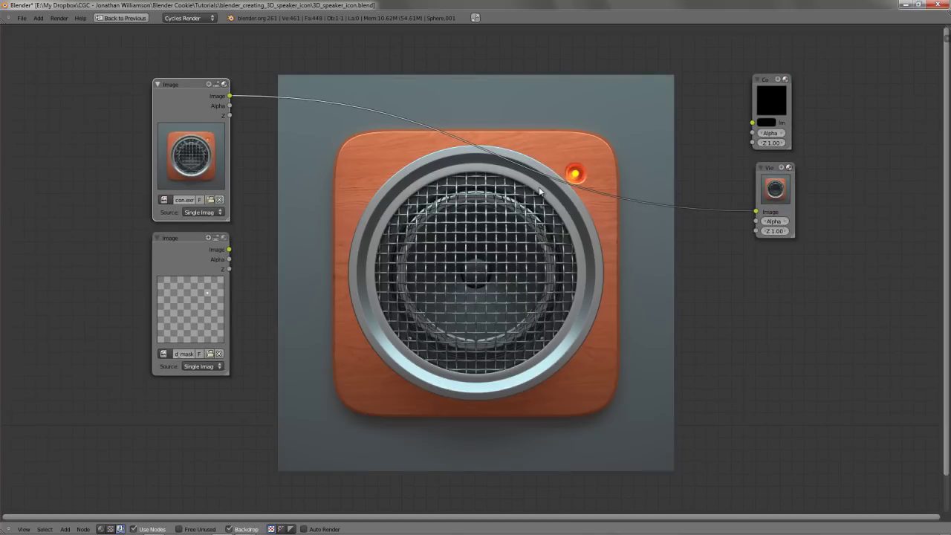
pyautogui.moveTo(515, 187); pyautogui.dragTo(474, 272, button='middle')
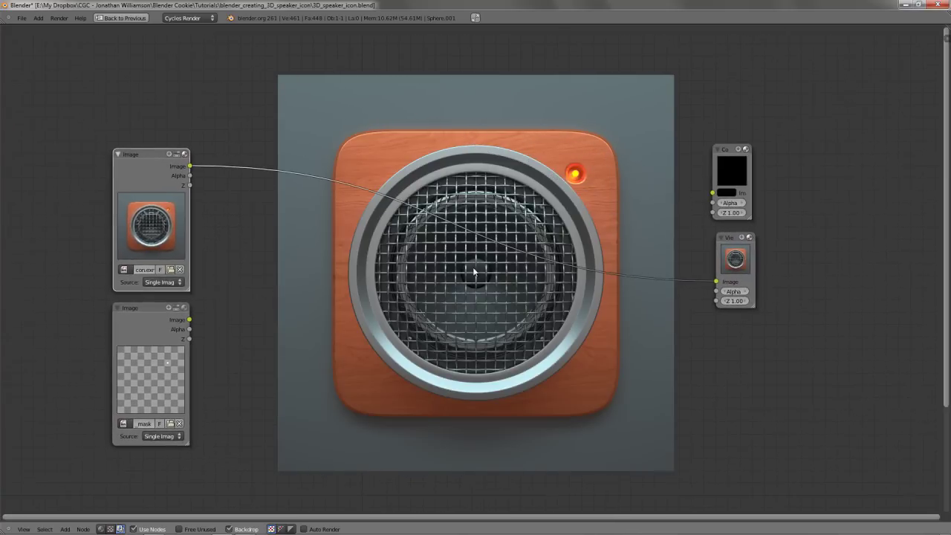
pyautogui.moveTo(383, 250); pyautogui.dragTo(376, 209, button='middle')
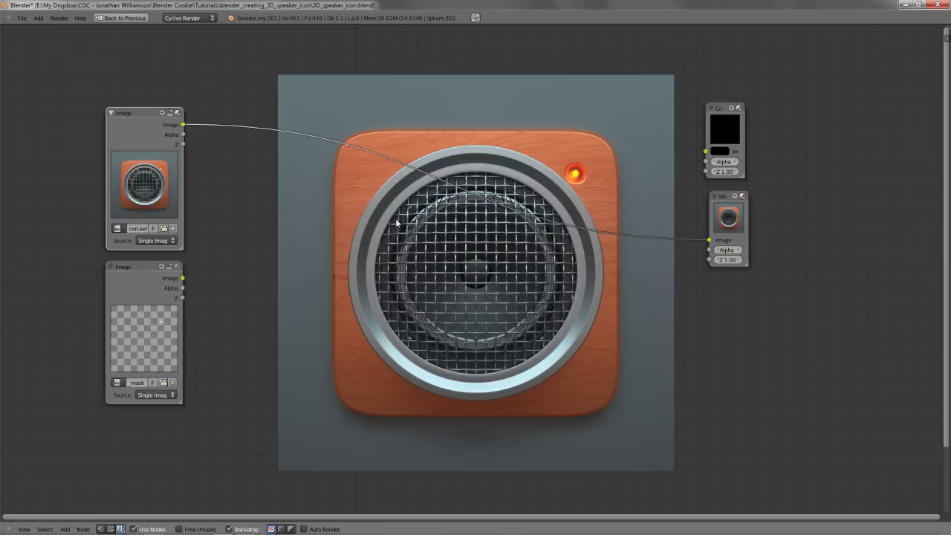
pyautogui.moveTo(397, 221); pyautogui.dragTo(403, 223, button='middle')
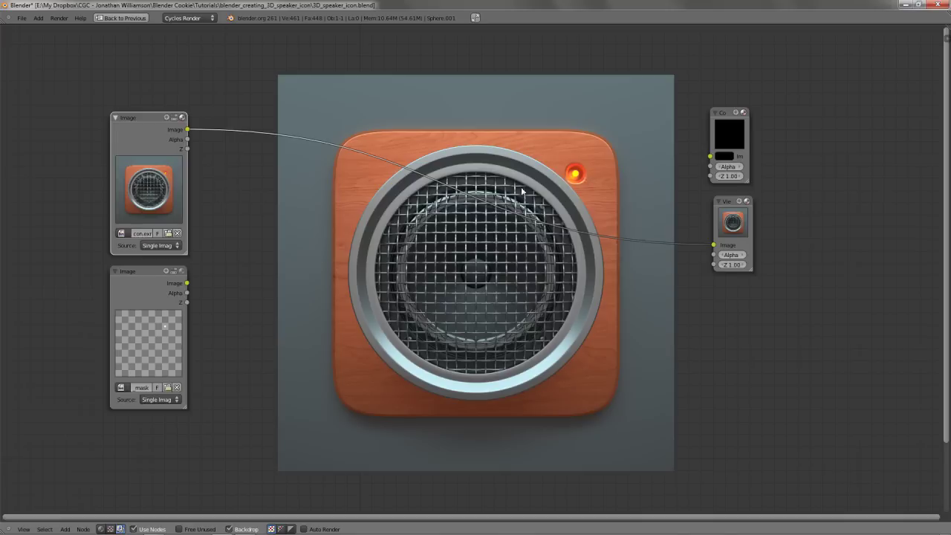
pyautogui.keyDown('shift'); pyautogui.scroll(-1, 538, 192); pyautogui.keyUp('shift')
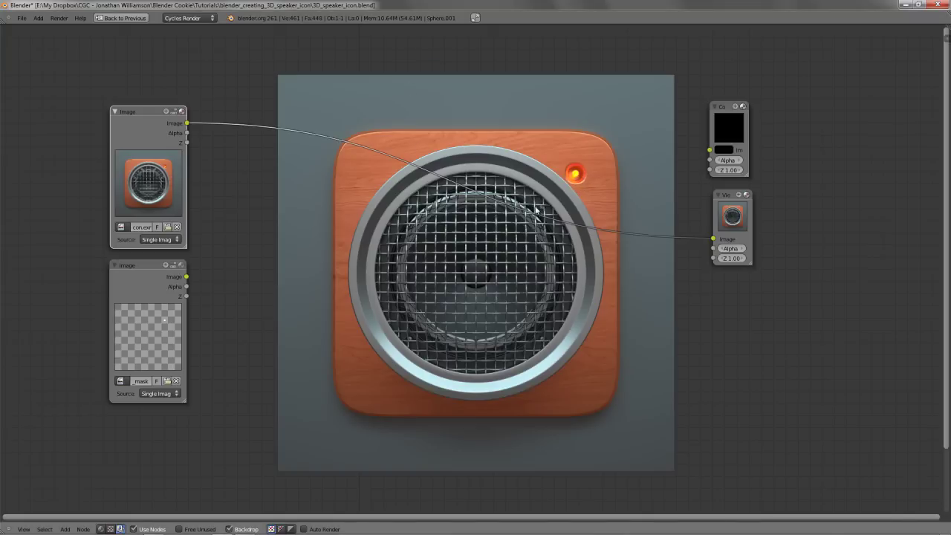
# Add a Blur filter node and insert it into the link between the speaker image and the Viewer
pyautogui.hotkey('shift', 'a')
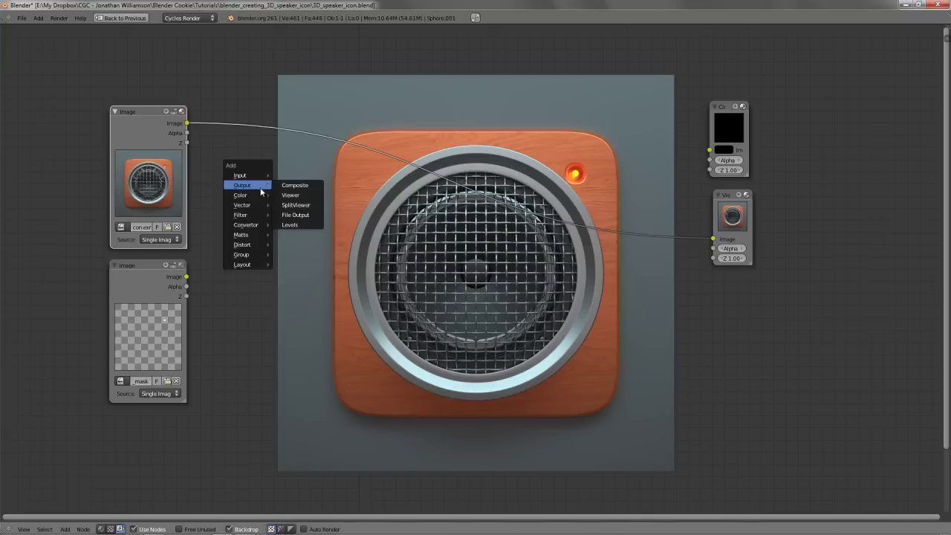
pyautogui.moveTo(249, 216)
pyautogui.click(286, 225)
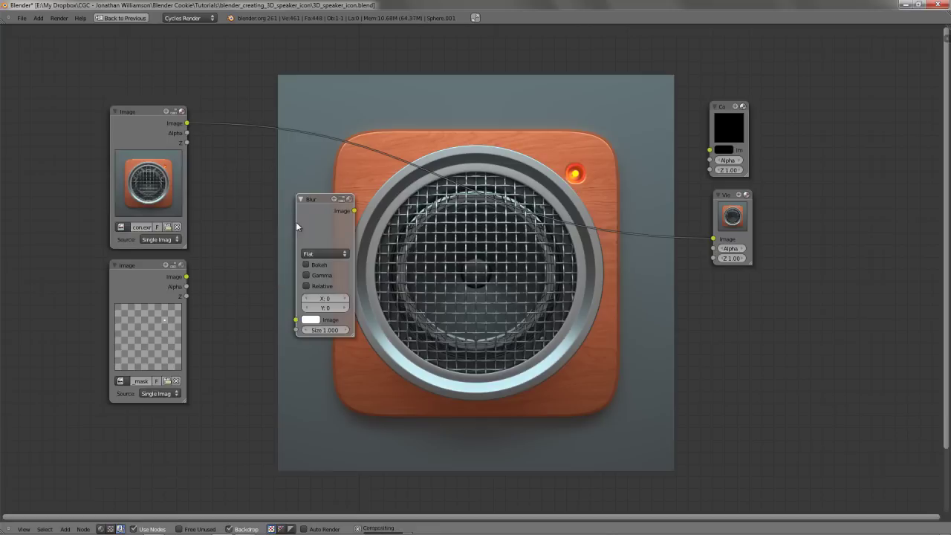
pyautogui.click(294, 195)
pyautogui.press('g')
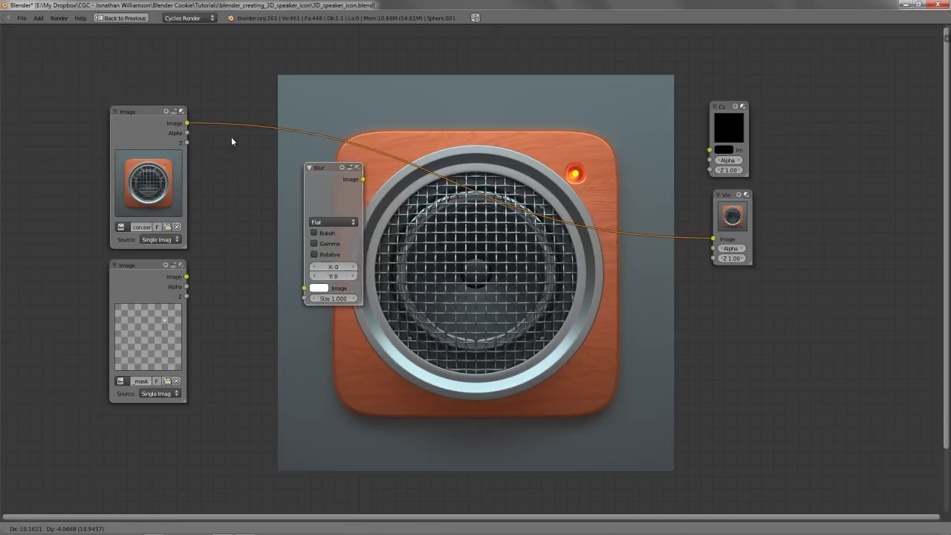
pyautogui.click(260, 90)
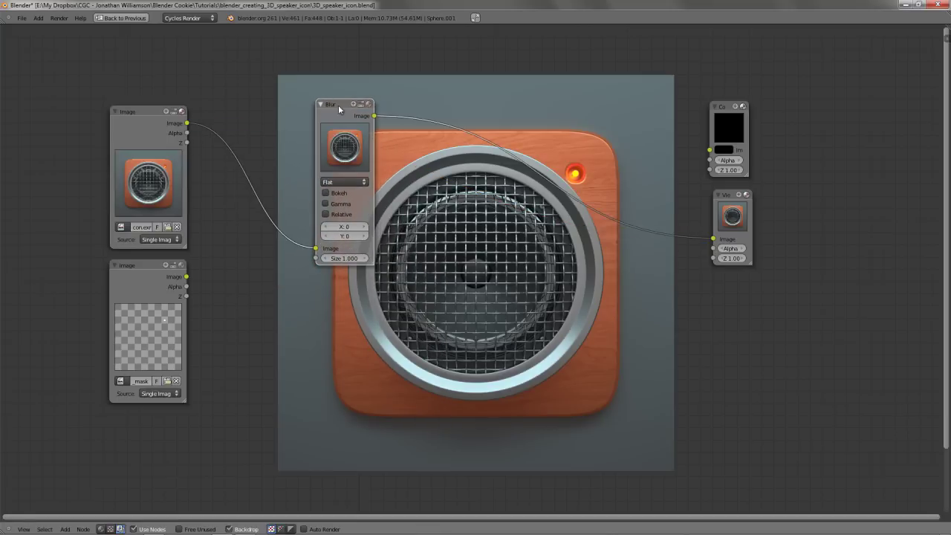
pyautogui.moveTo(342, 103); pyautogui.dragTo(295, 118)
# Set the Blur node to Fast Gaussian with X and Y sizes of 10
pyautogui.click(301, 173)
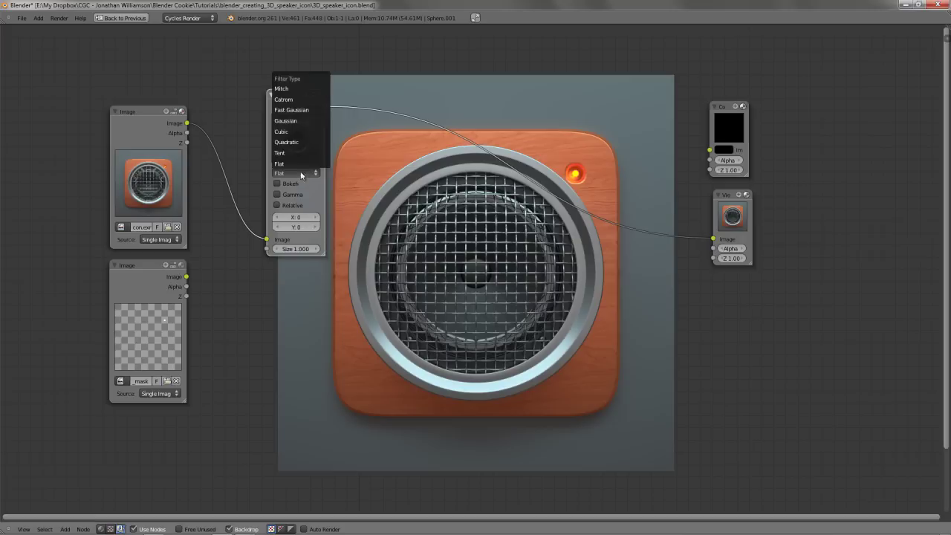
pyautogui.click(301, 110)
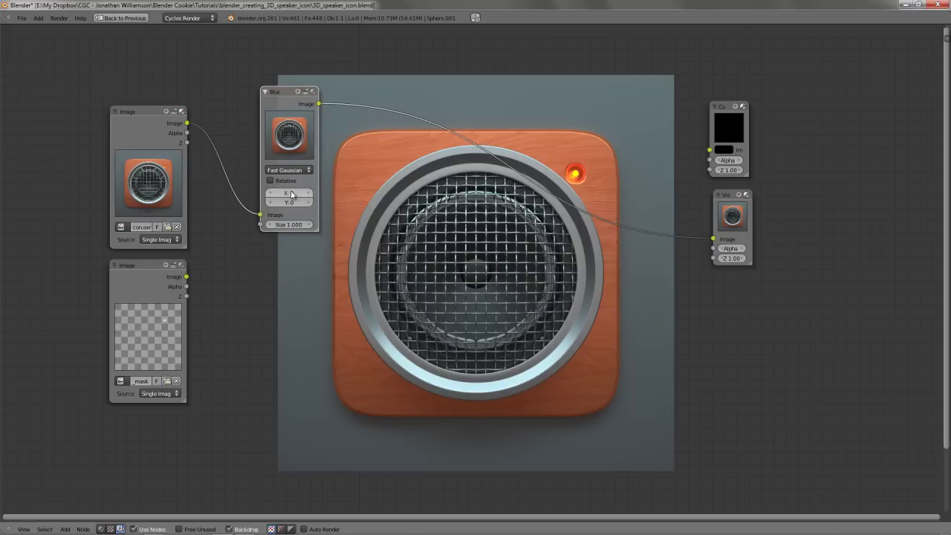
pyautogui.click(299, 195)
pyautogui.write('10')
pyautogui.press('Tab')
pyautogui.write('10')
pyautogui.press('Return')
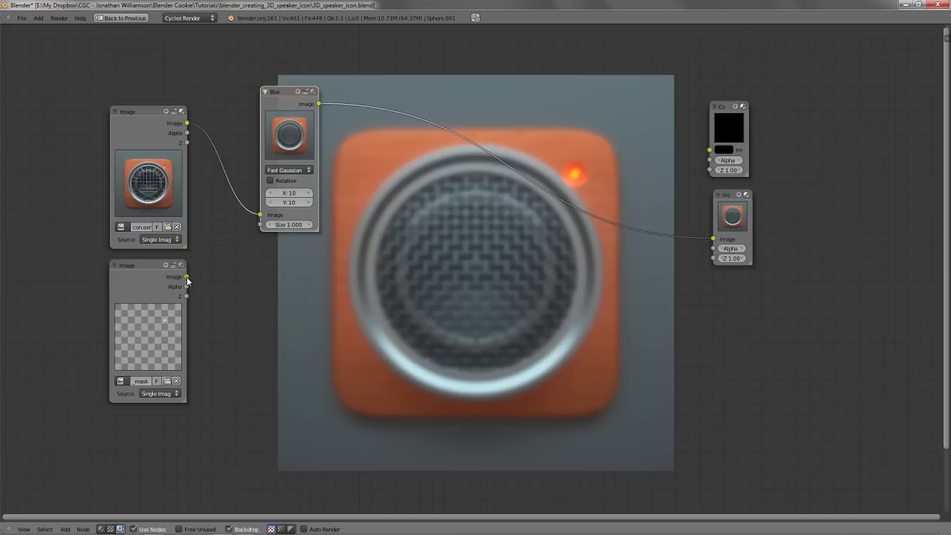
# Drive the Blur node's Size with the LED mask's Image output, trying Alpha and Z as well, and set X and Y to 20
pyautogui.moveTo(186, 276)
pyautogui.mouseDown()
pyautogui.moveTo(248, 268)
pyautogui.moveTo(187, 280)
pyautogui.mouseUp()
pyautogui.moveTo(218, 278); pyautogui.dragTo(259, 227)
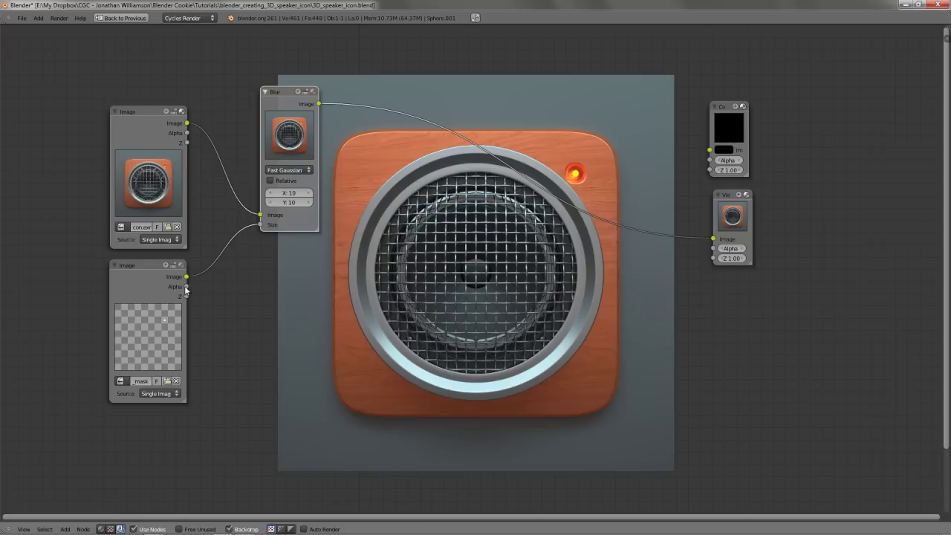
pyautogui.moveTo(187, 287); pyautogui.dragTo(262, 224)
pyautogui.moveTo(187, 296); pyautogui.dragTo(264, 225)
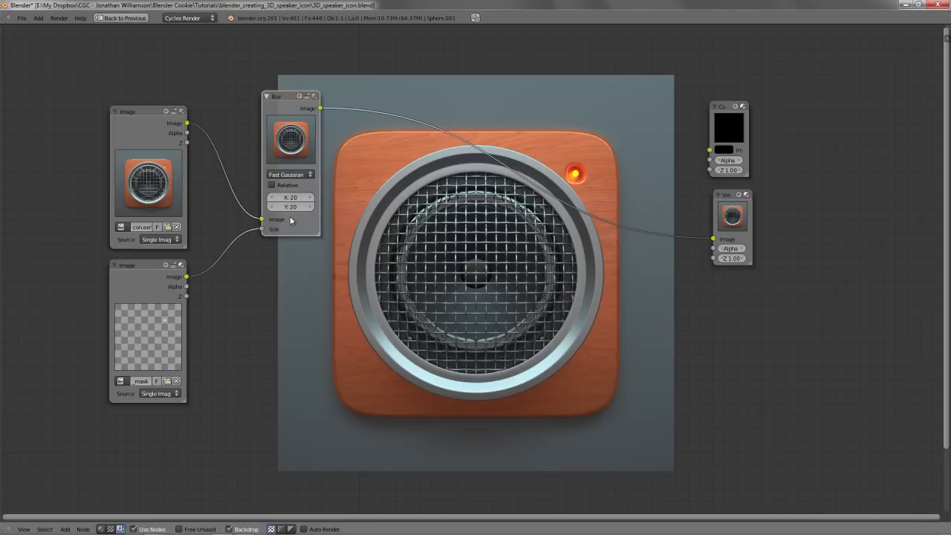
# Change the Blur node's filter type to Gaussian and set its X and Y sizes to 10
pyautogui.click(281, 185)
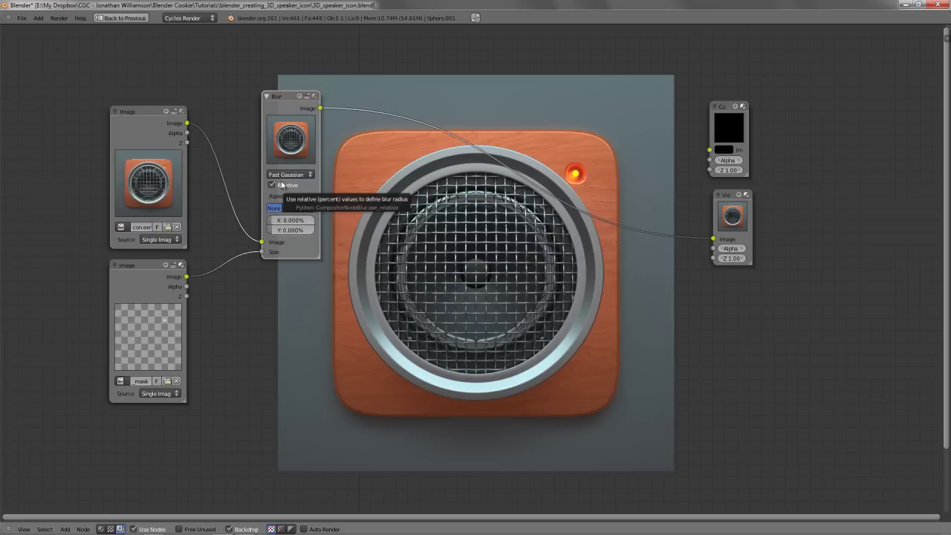
pyautogui.click(281, 184)
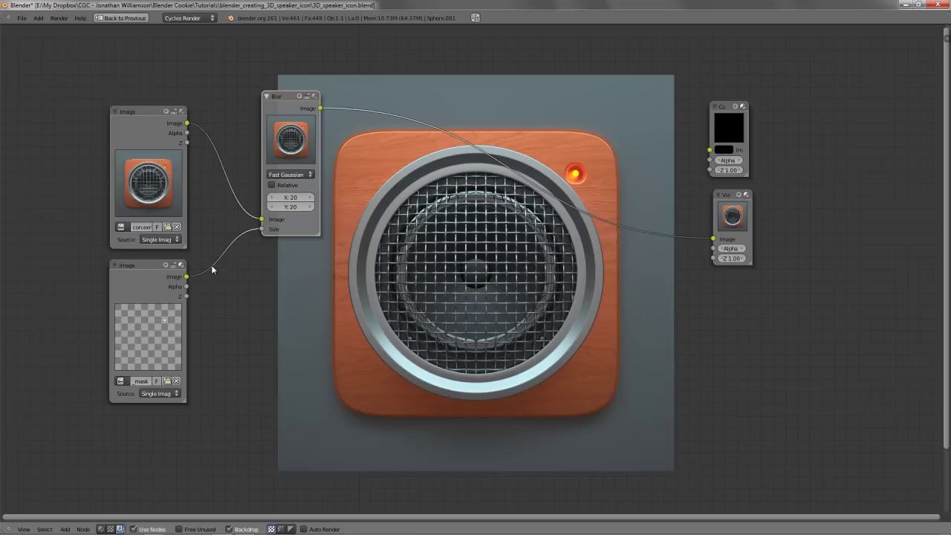
pyautogui.click(289, 175)
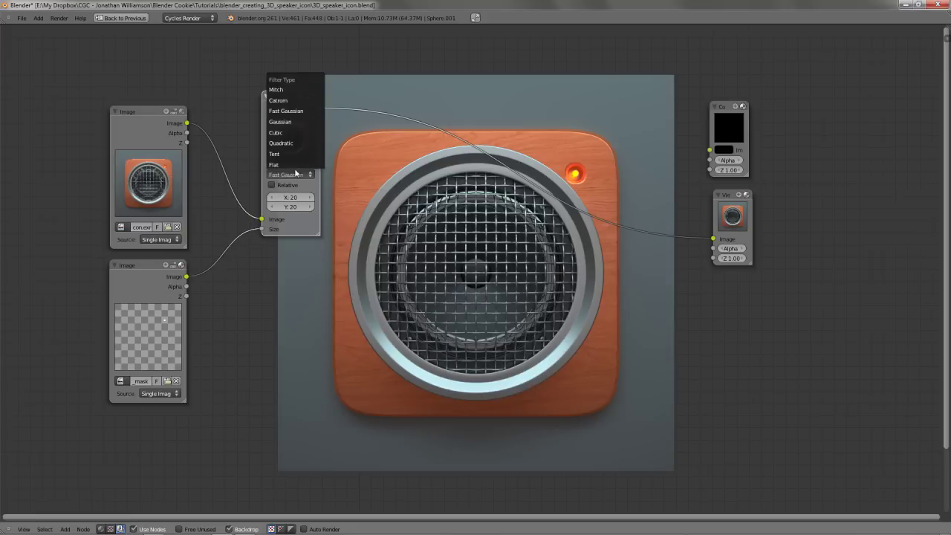
pyautogui.click(301, 123)
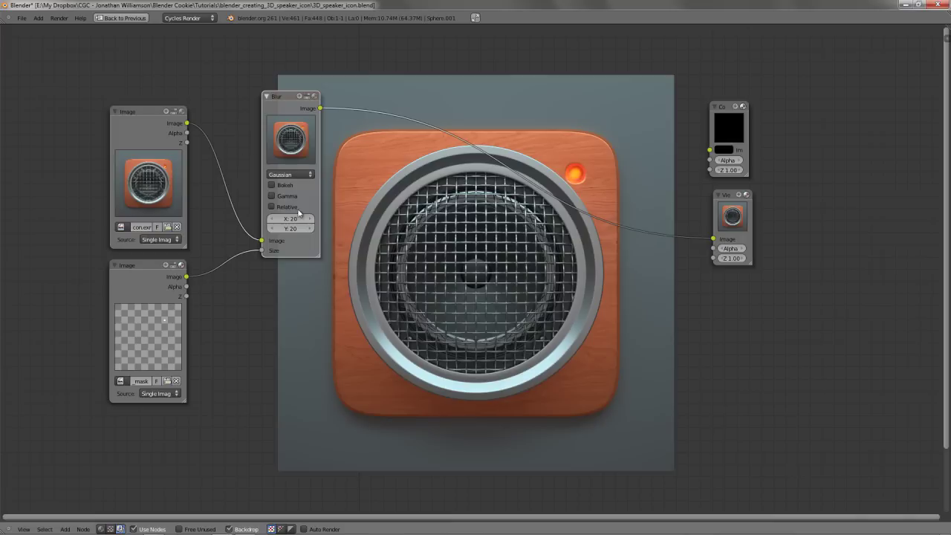
pyautogui.click(290, 218)
pyautogui.write('10')
pyautogui.press('Tab')
pyautogui.write('10')
pyautogui.press('Return')
# Duplicate the Blur node below the original, feeding the speaker image into its Image input and the mask's Image output into its Size
pyautogui.hotkey('shift', 'd')
pyautogui.click(272, 283)
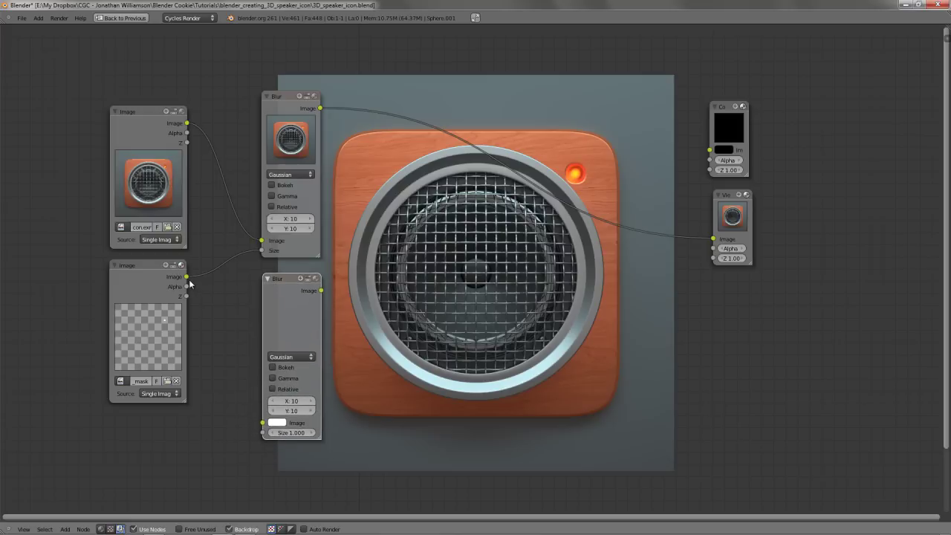
pyautogui.moveTo(186, 276); pyautogui.dragTo(263, 433)
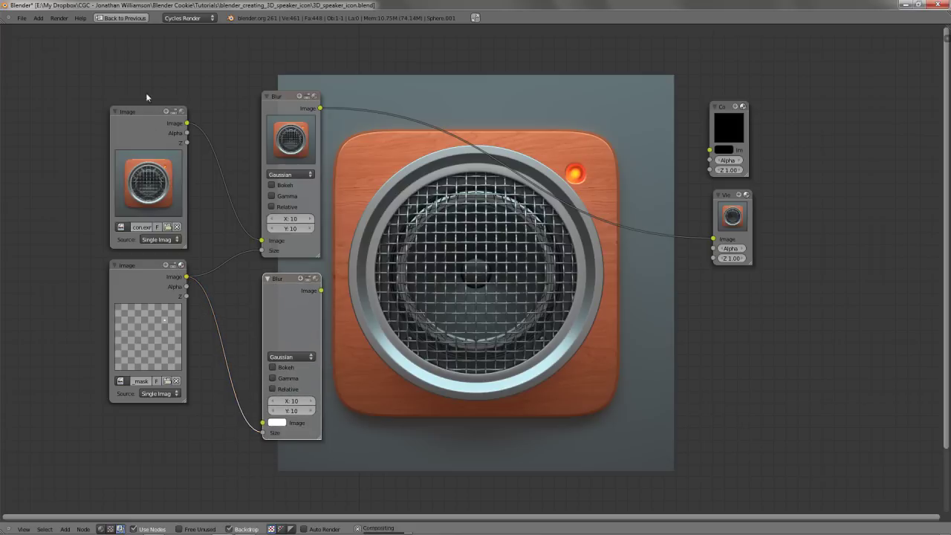
pyautogui.moveTo(186, 123); pyautogui.dragTo(262, 423)
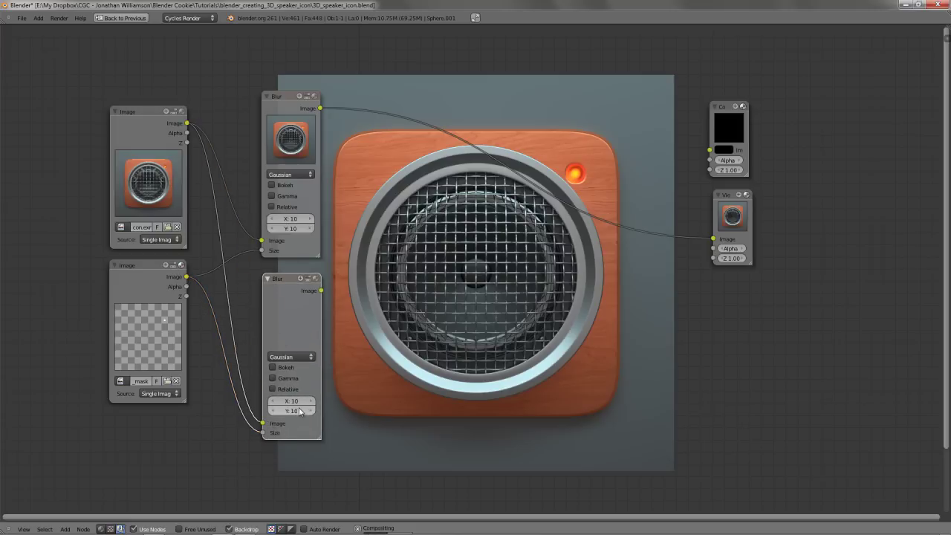
# Set the duplicated Blur node's X and Y sizes to 5 and preview it through the Viewer
pyautogui.click(297, 402)
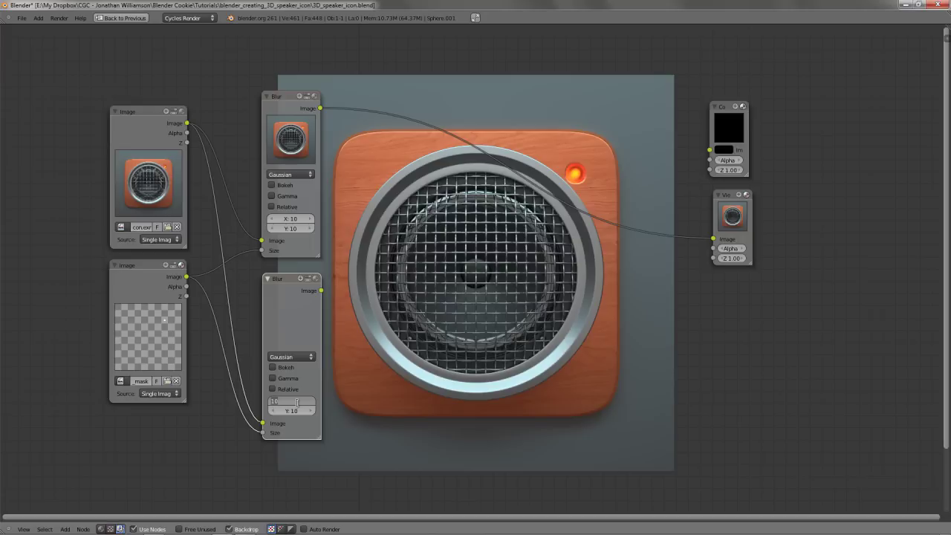
pyautogui.write('5')
pyautogui.press('Tab')
pyautogui.write('5')
pyautogui.press('Return')
pyautogui.keyDown('ctrl'); pyautogui.keyDown('shift'); pyautogui.click(287, 298); pyautogui.keyUp('shift'); pyautogui.keyUp('ctrl')
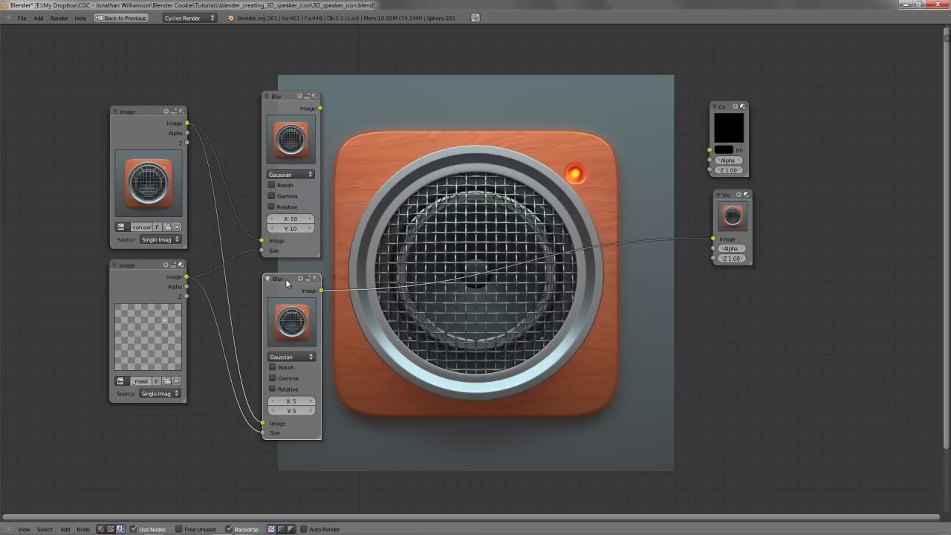
pyautogui.moveTo(283, 278); pyautogui.dragTo(280, 276)
# Add a Mix node combining both Blur outputs, preview it through the Viewer, and swap its two image inputs
pyautogui.hotkey('shift', 'a')
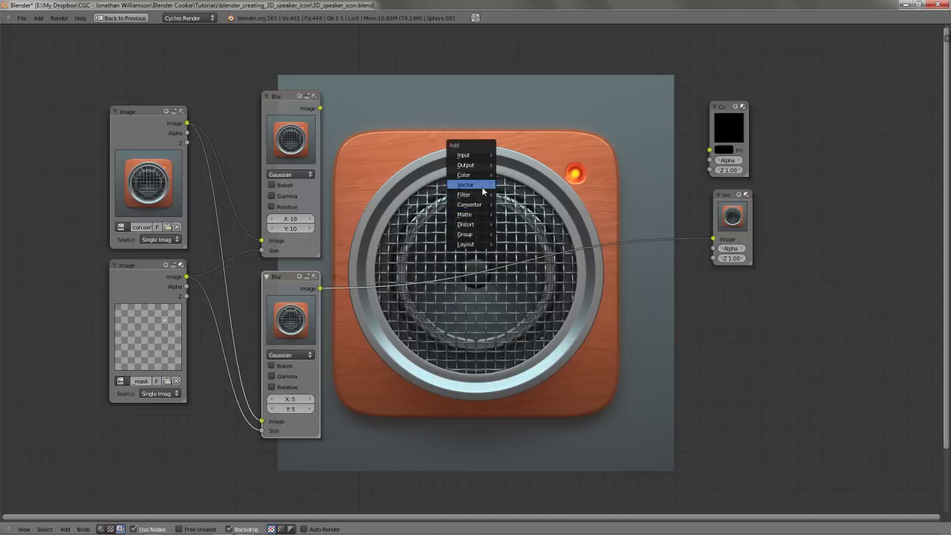
pyautogui.moveTo(472, 176)
pyautogui.click(519, 175)
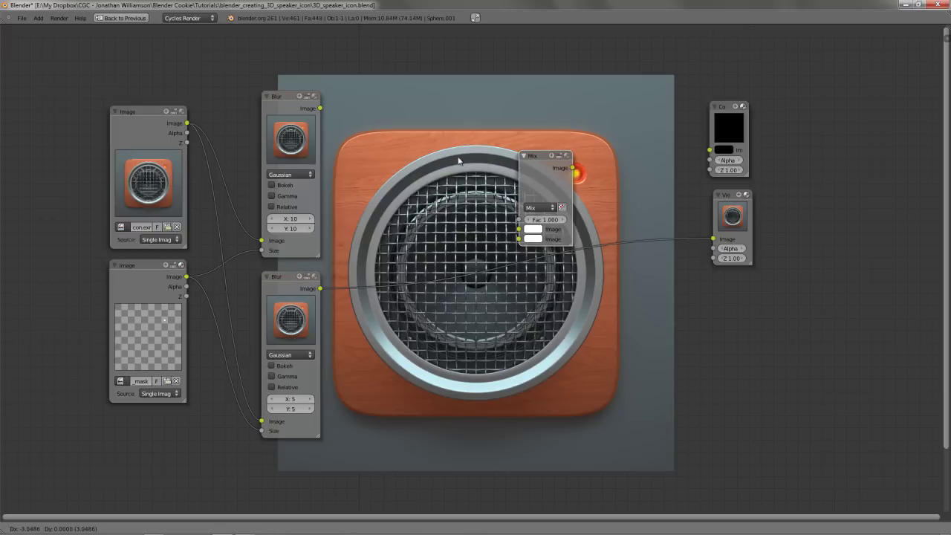
pyautogui.click(435, 125)
pyautogui.moveTo(319, 288); pyautogui.dragTo(437, 189)
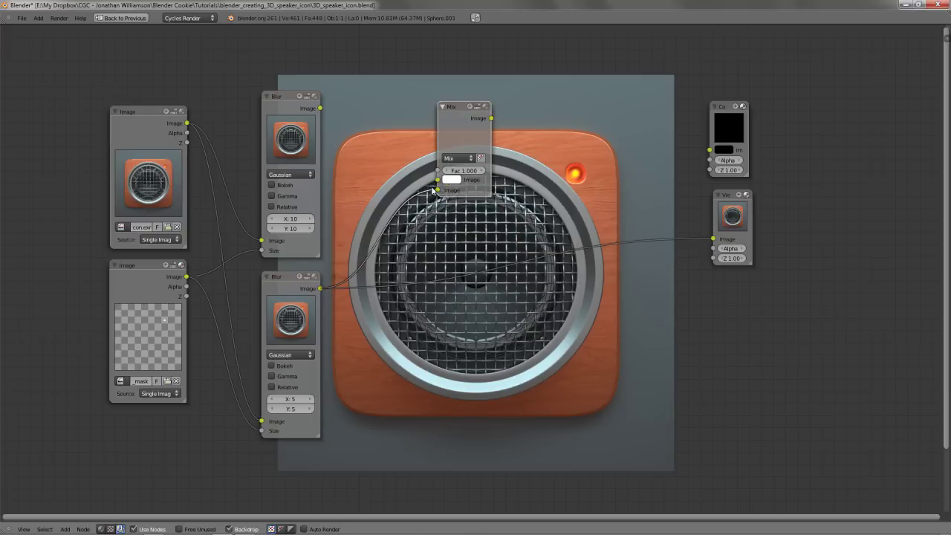
pyautogui.moveTo(320, 107); pyautogui.dragTo(437, 179)
pyautogui.keyDown('ctrl'); pyautogui.keyDown('shift'); pyautogui.click(453, 119); pyautogui.keyUp('shift'); pyautogui.keyUp('ctrl')
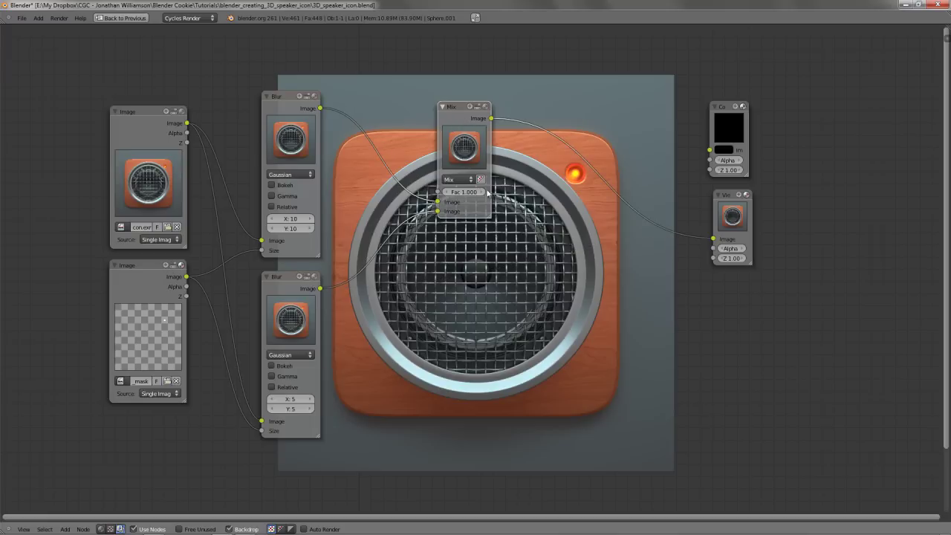
pyautogui.moveTo(438, 201); pyautogui.dragTo(437, 210)
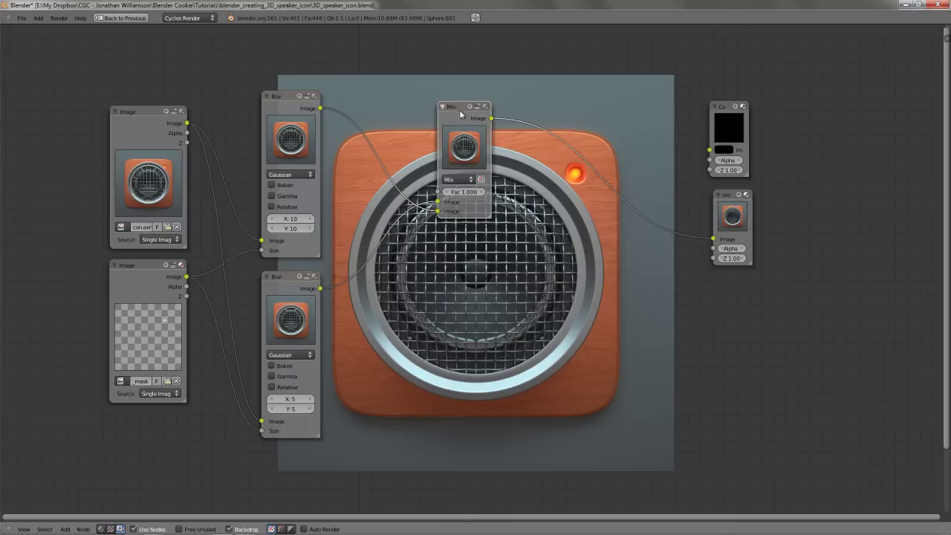
# Set the Mix node's blend mode to Add and drive its Fac with the LED mask's Image output
pyautogui.moveTo(461, 113); pyautogui.dragTo(425, 93)
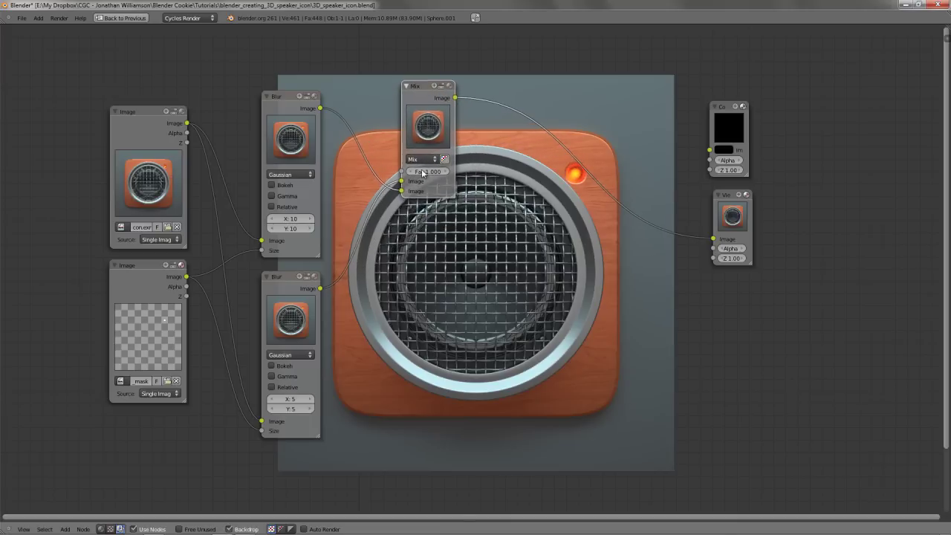
pyautogui.click(422, 159)
pyautogui.click(421, 180)
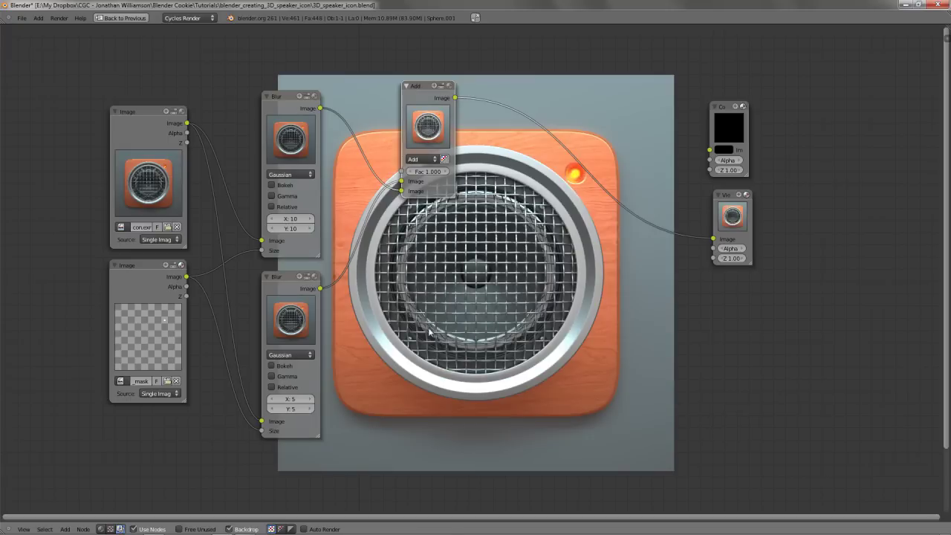
pyautogui.moveTo(424, 91)
pyautogui.mouseDown()
pyautogui.moveTo(455, 88)
pyautogui.moveTo(439, 87)
pyautogui.mouseUp()
pyautogui.moveTo(186, 276); pyautogui.dragTo(416, 169)
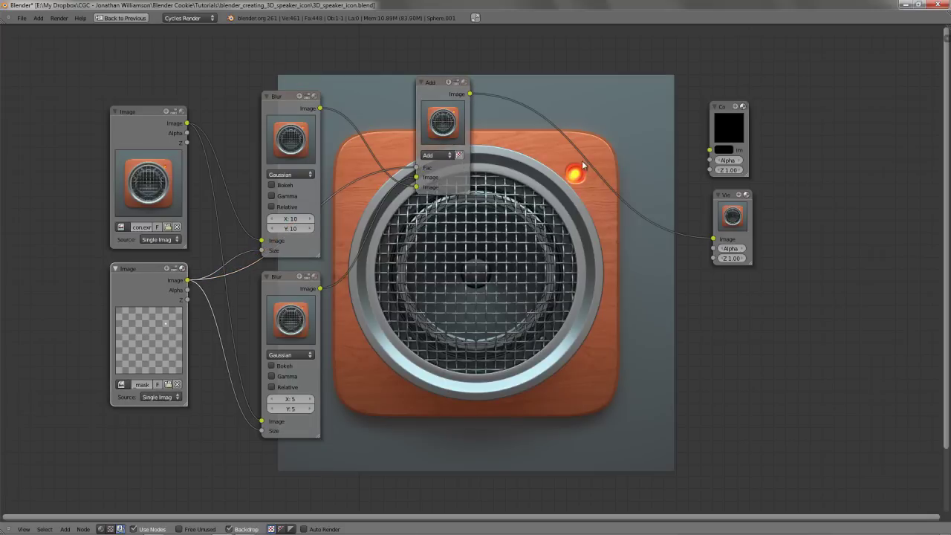
# Tidy the node layout, bringing the Add node closer to the Blurs and moving the Composite and Viewer nodes farther away from it
pyautogui.moveTo(442, 83); pyautogui.dragTo(414, 98)
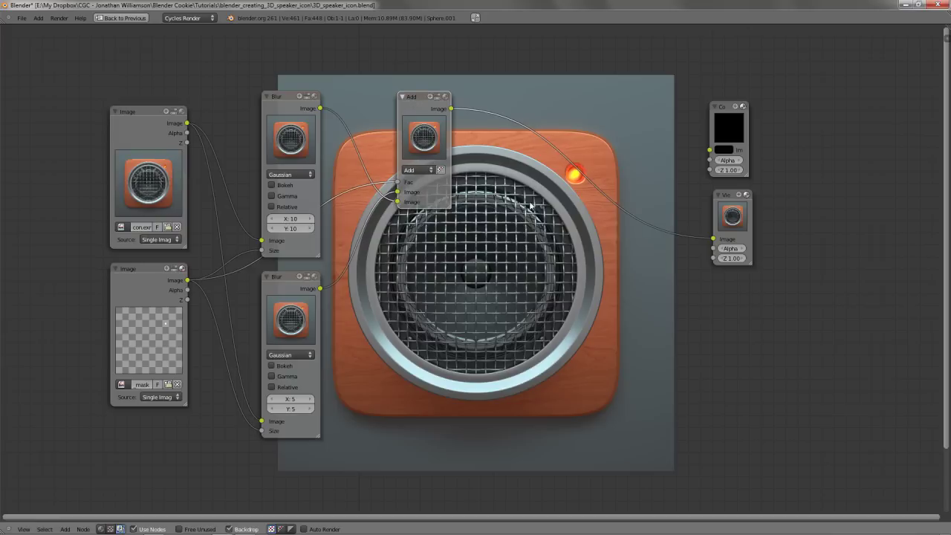
pyautogui.moveTo(288, 279); pyautogui.dragTo(289, 267)
pyautogui.moveTo(414, 97); pyautogui.dragTo(389, 85)
pyautogui.moveTo(398, 197); pyautogui.dragTo(368, 214, button='middle')
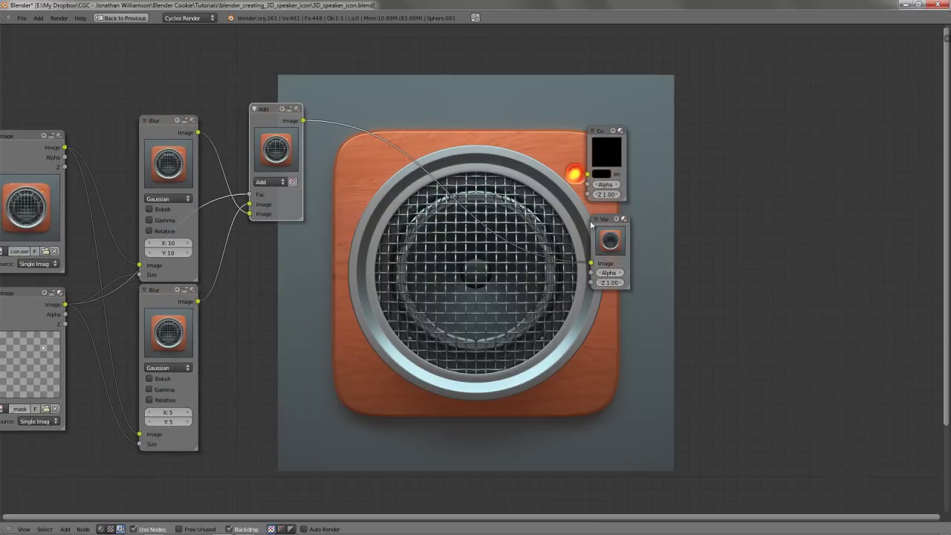
pyautogui.moveTo(599, 138); pyautogui.dragTo(755, 79)
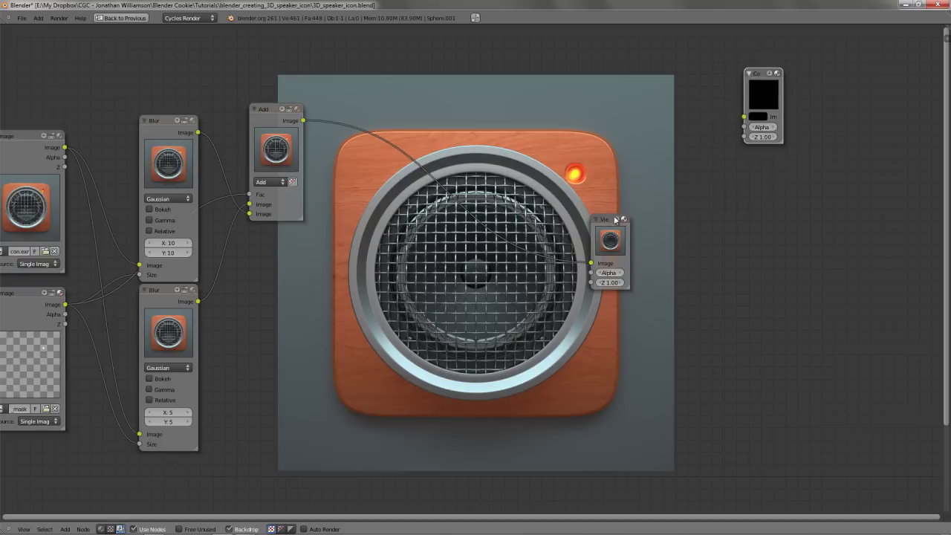
pyautogui.moveTo(616, 221); pyautogui.dragTo(770, 160)
pyautogui.moveTo(489, 220); pyautogui.dragTo(508, 195, button='middle')
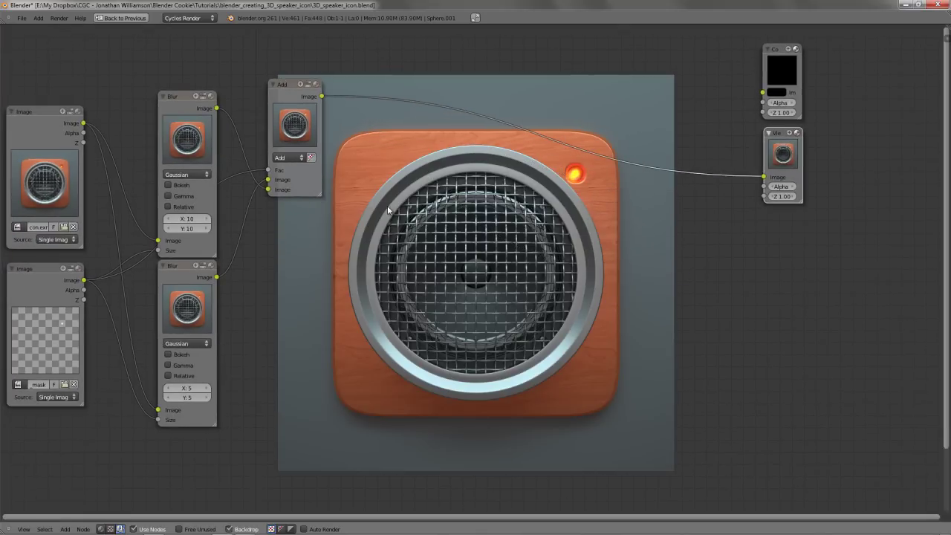
# Add a Glare filter node and insert it into the link between the Add node and the Viewer
pyautogui.hotkey('shift', 'a')
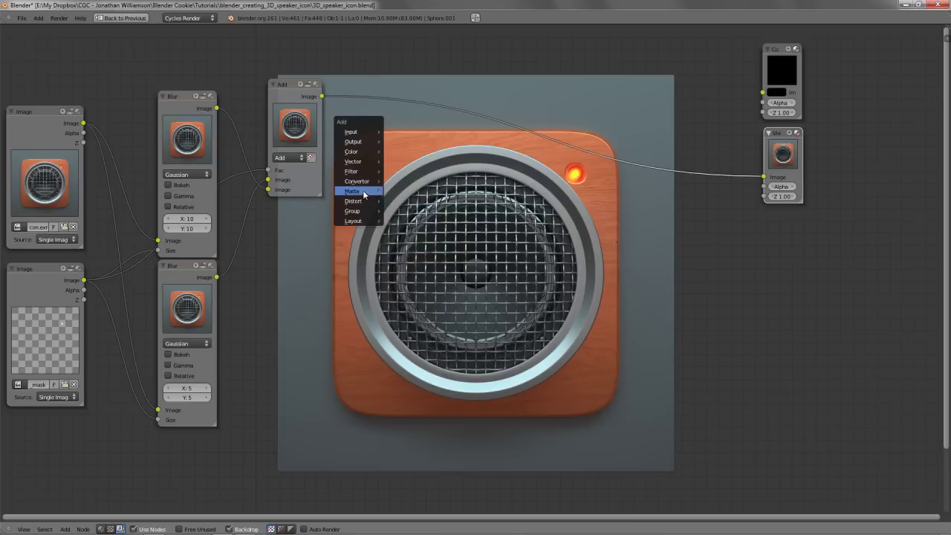
pyautogui.moveTo(358, 171)
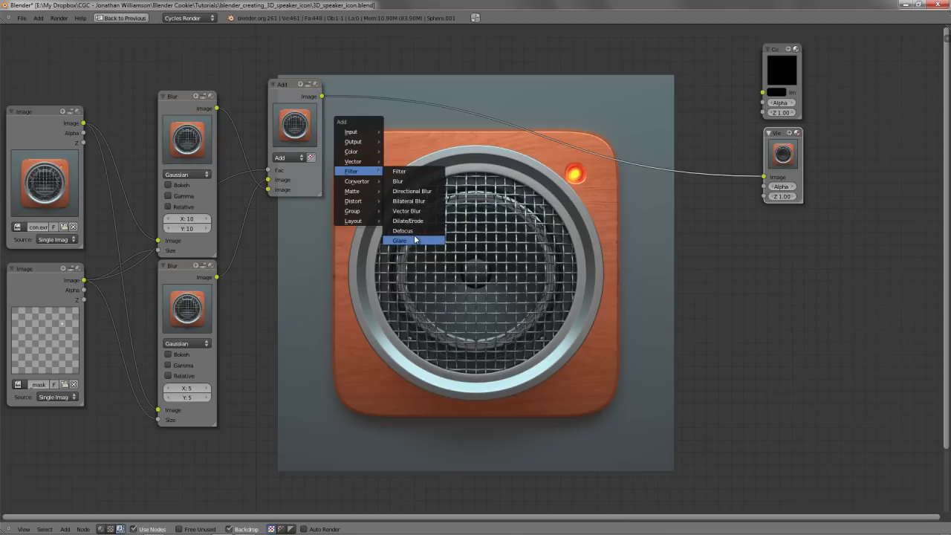
pyautogui.click(428, 240)
pyautogui.click(406, 95)
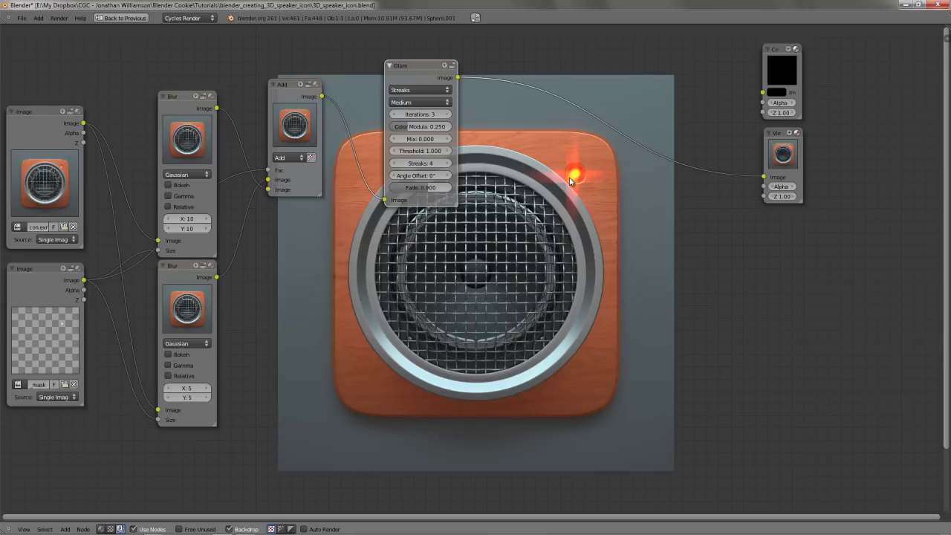
pyautogui.moveTo(421, 67); pyautogui.dragTo(408, 59)
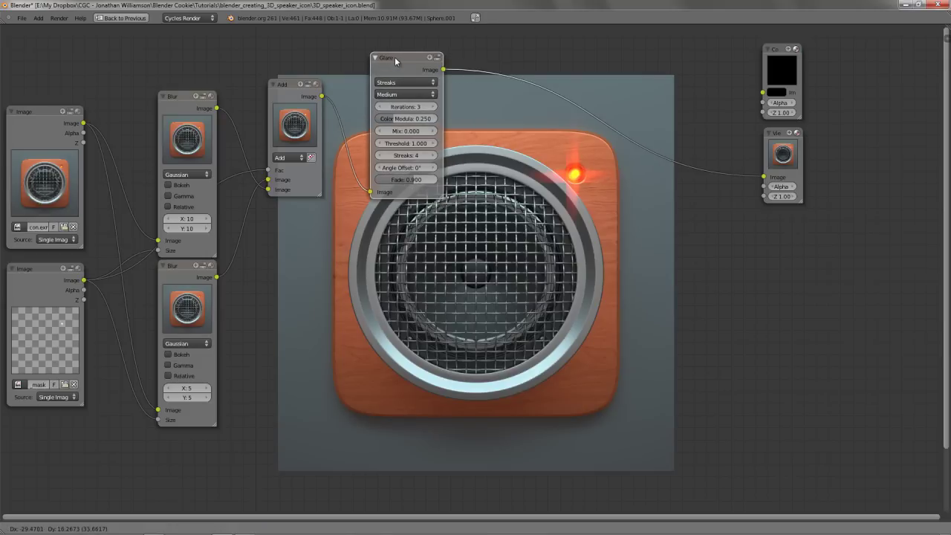
# Set the Glare type to Fog Glow and compare the Add and Glare outputs in the Viewer, leaving Glare connected
pyautogui.click(387, 85)
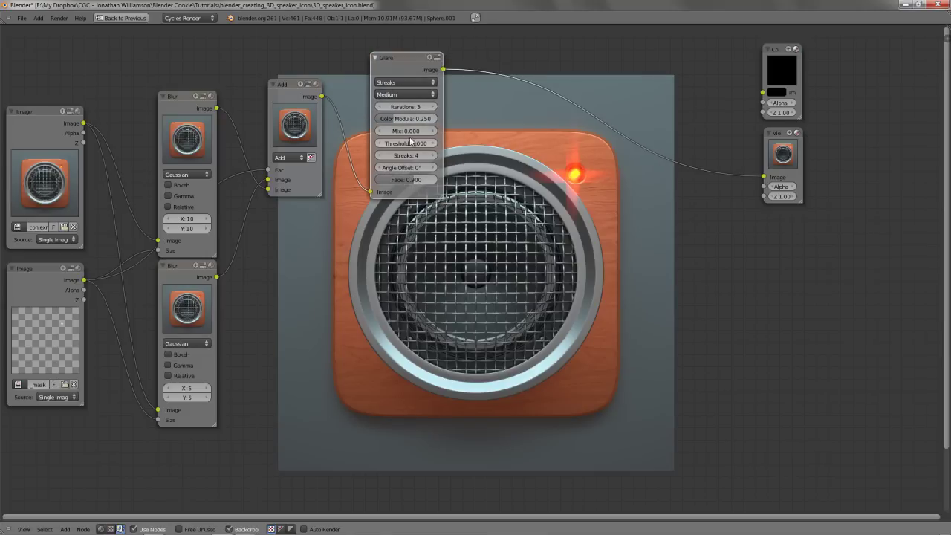
pyautogui.click(407, 82)
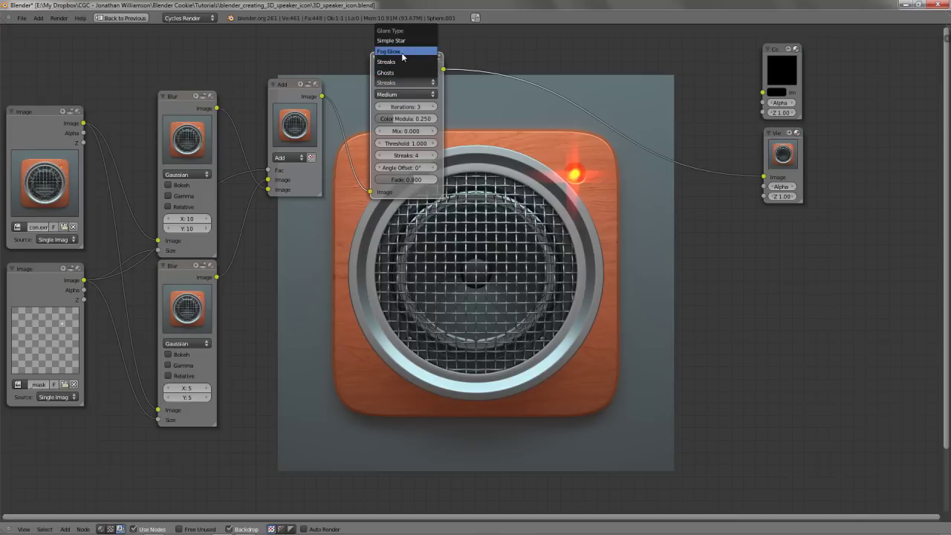
pyautogui.click(397, 52)
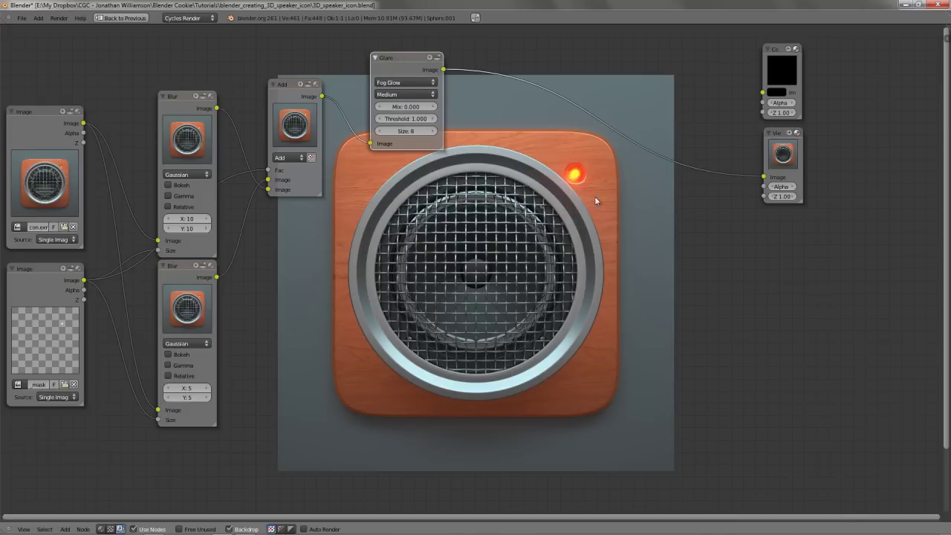
pyautogui.keyDown('ctrl'); pyautogui.keyDown('shift'); pyautogui.click(281, 93); pyautogui.keyUp('shift'); pyautogui.keyUp('ctrl')
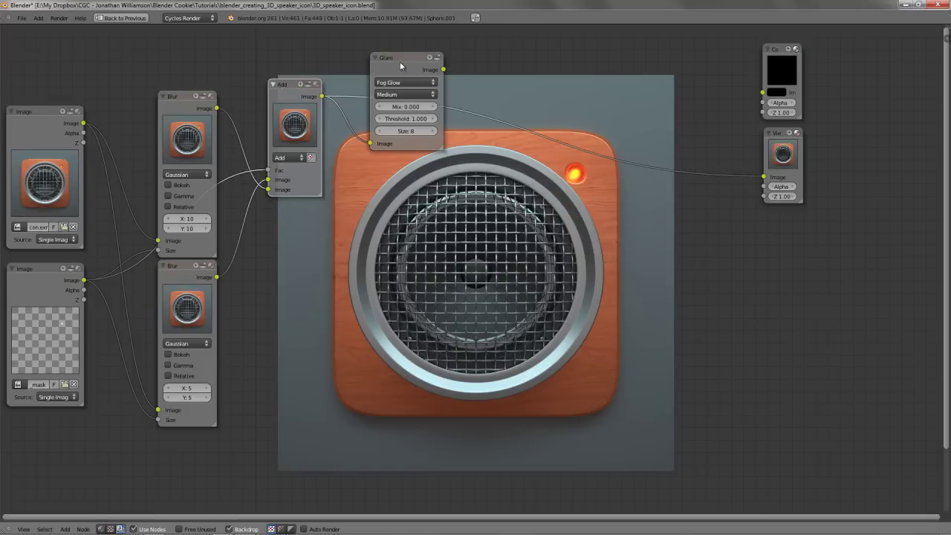
pyautogui.keyDown('ctrl'); pyautogui.keyDown('shift'); pyautogui.click(401, 66); pyautogui.keyUp('shift'); pyautogui.keyUp('ctrl')
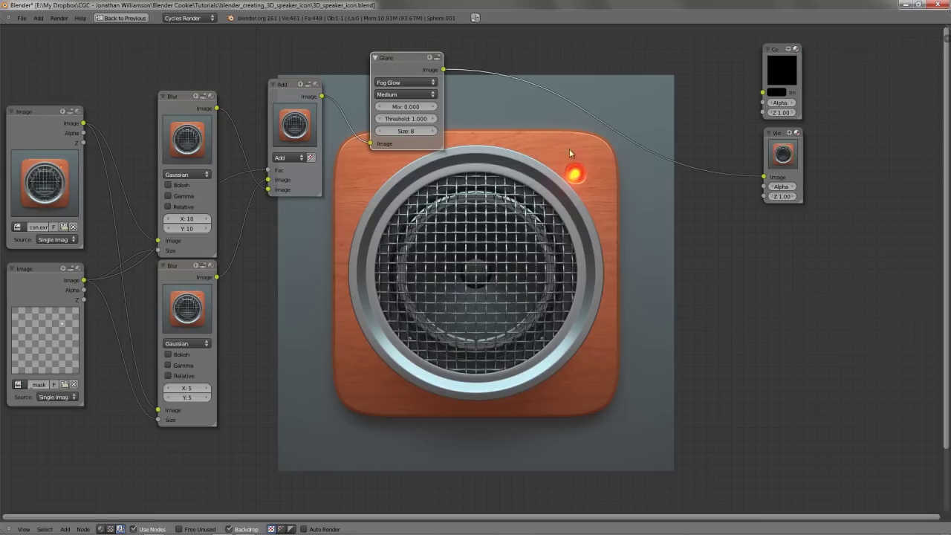
# Set the Glare node's Threshold to 0.9, trying 0.8 as well, and its Size to 9
pyautogui.click(381, 119)
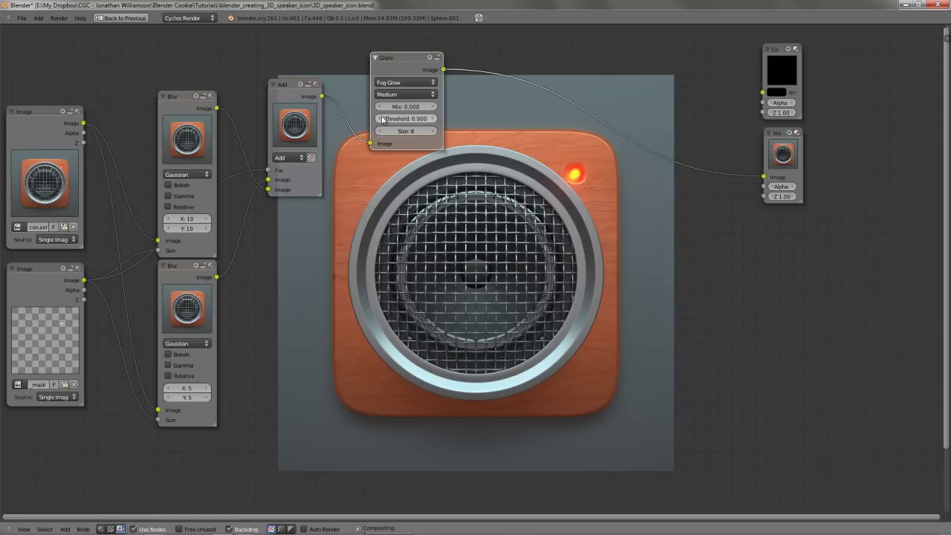
pyautogui.click(381, 119)
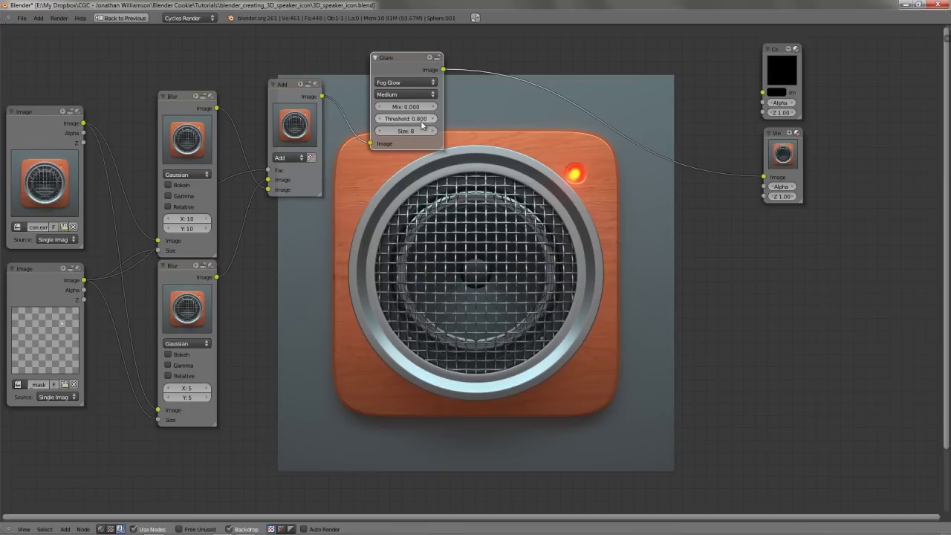
pyautogui.moveTo(422, 125); pyautogui.dragTo(428, 125)
pyautogui.click(431, 133)
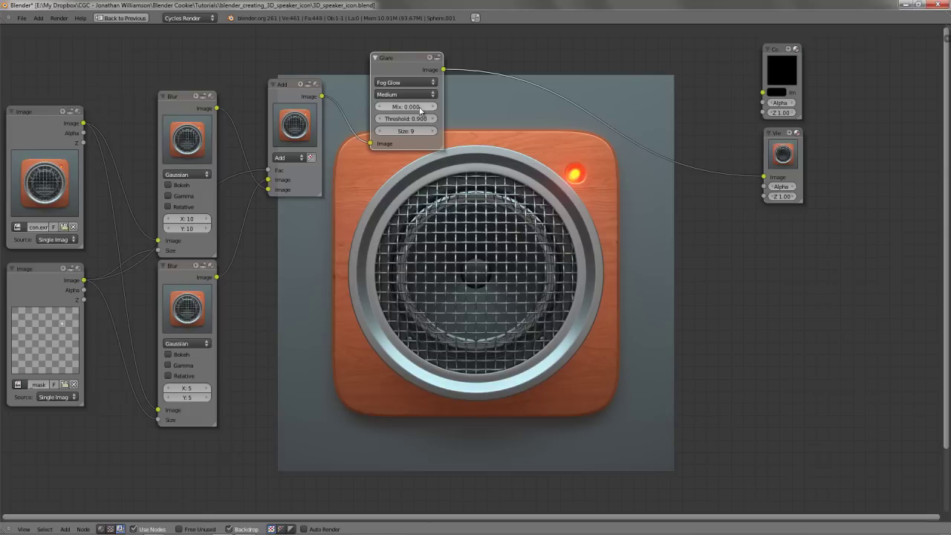
# Try the Glare node's Mix at 1, and set it to -1
pyautogui.moveTo(413, 107); pyautogui.dragTo(462, 110)
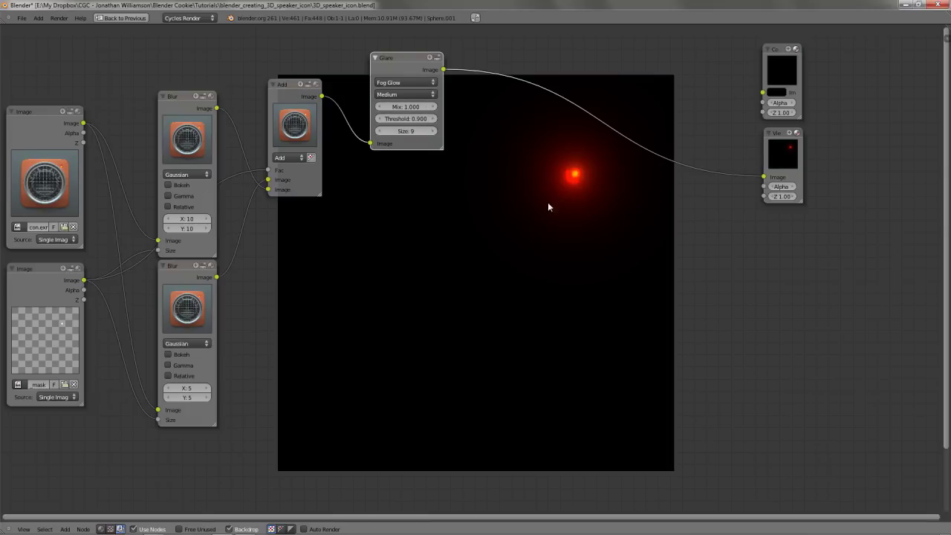
pyautogui.press('-')
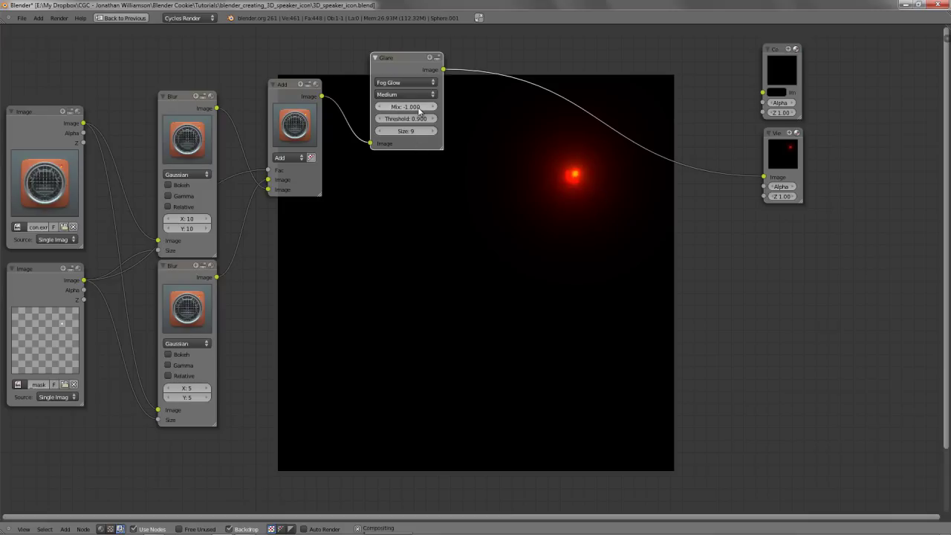
# Reset the Fog Glow Glare node's Mix to 0, set its quality to High and move the node closer to the Add node
pyautogui.press('BackSpace')
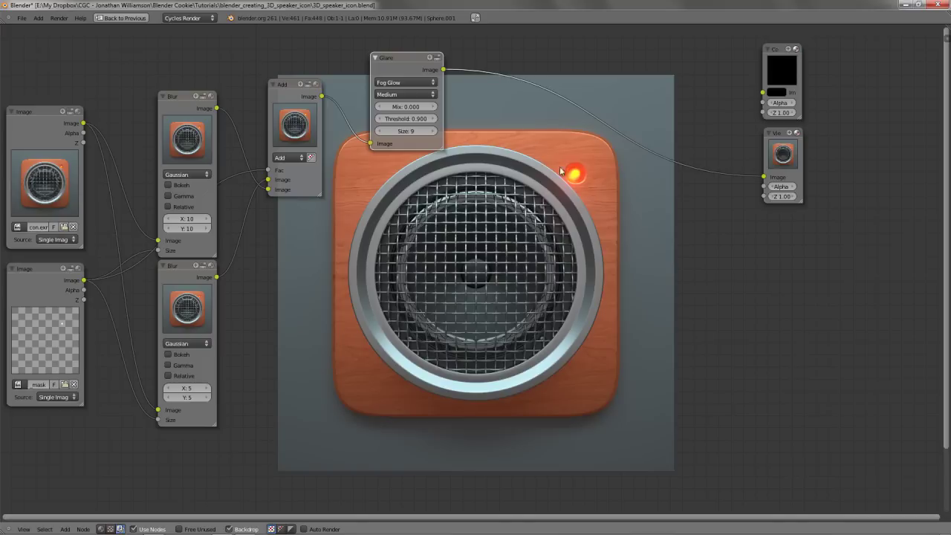
pyautogui.click(394, 97)
pyautogui.click(398, 86)
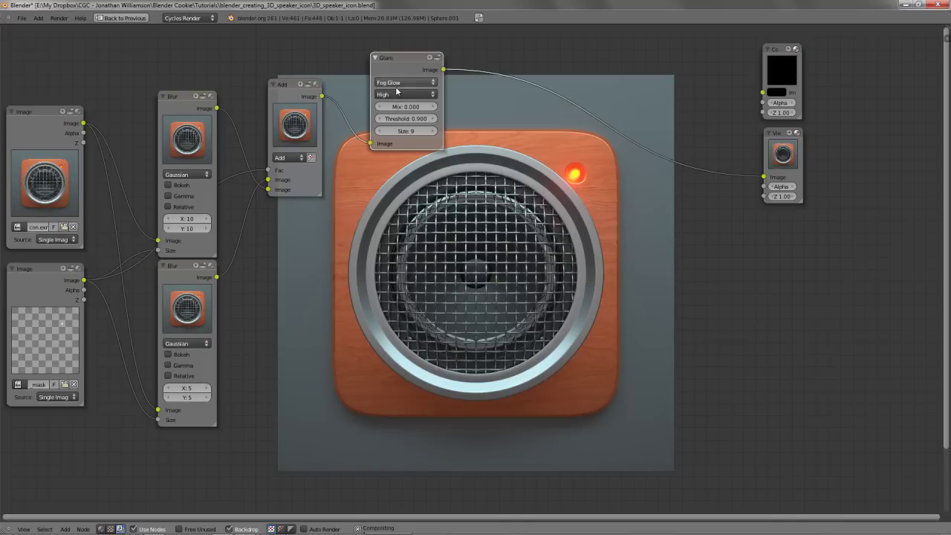
pyautogui.moveTo(397, 59); pyautogui.dragTo(375, 76)
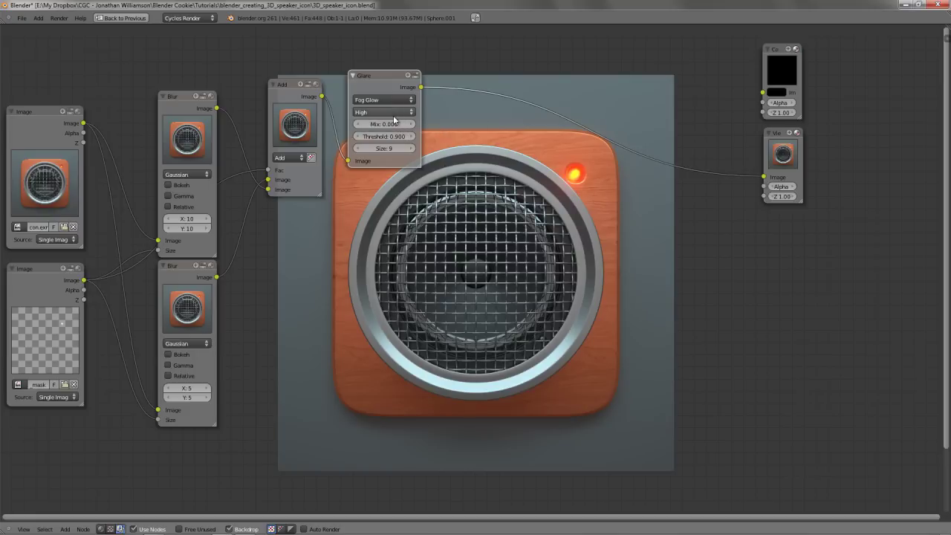
# Duplicate the Glare node into the link before the Viewer, set the copy's type to Streaks and reposition it
pyautogui.hotkey('shift', 'd')
pyautogui.click(525, 116)
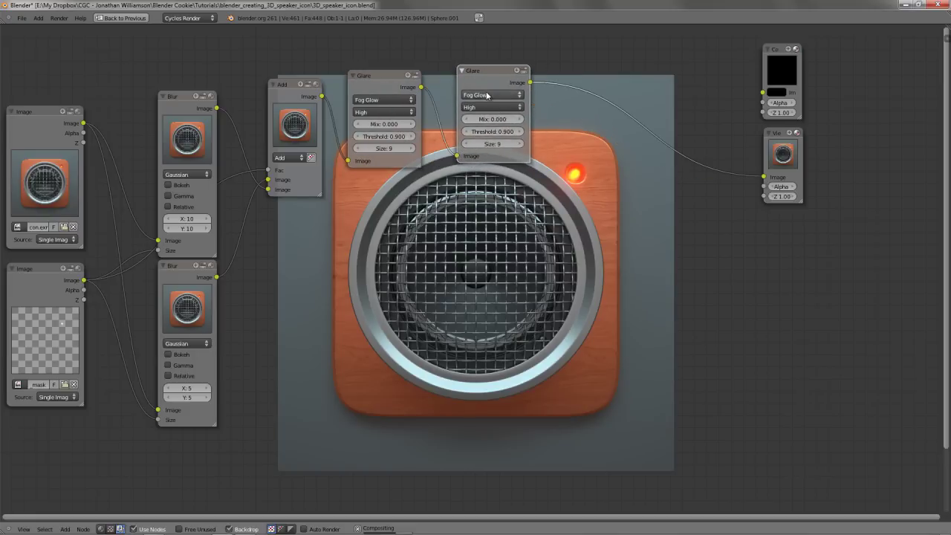
pyautogui.click(484, 95)
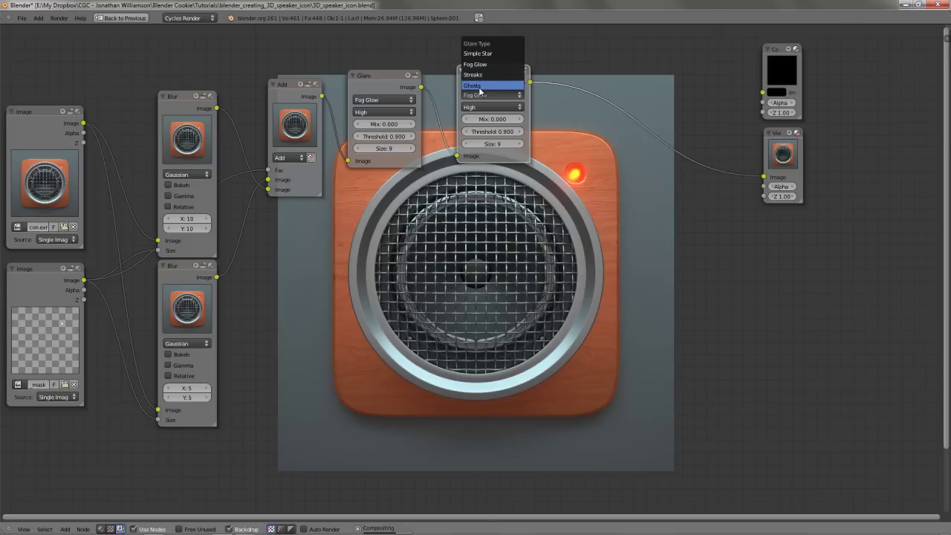
pyautogui.click(473, 76)
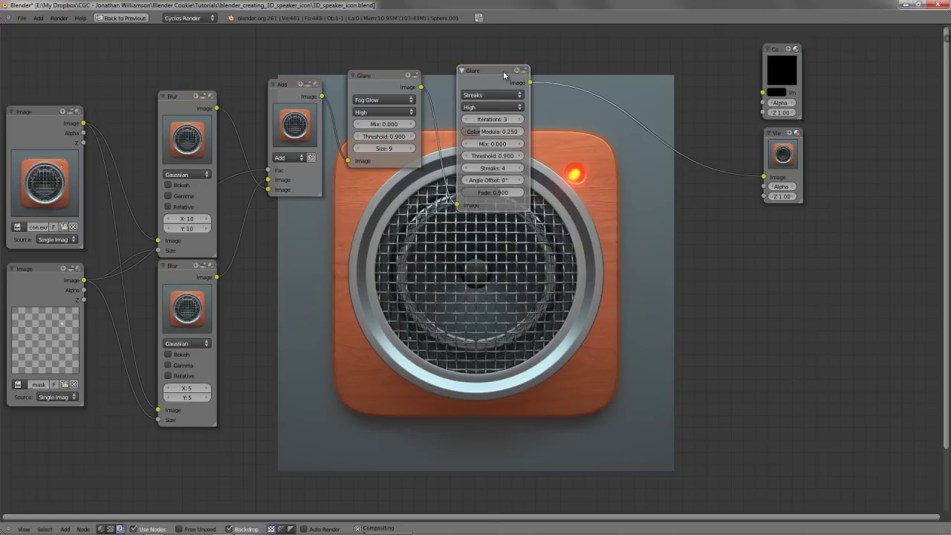
pyautogui.moveTo(486, 68); pyautogui.dragTo(476, 57)
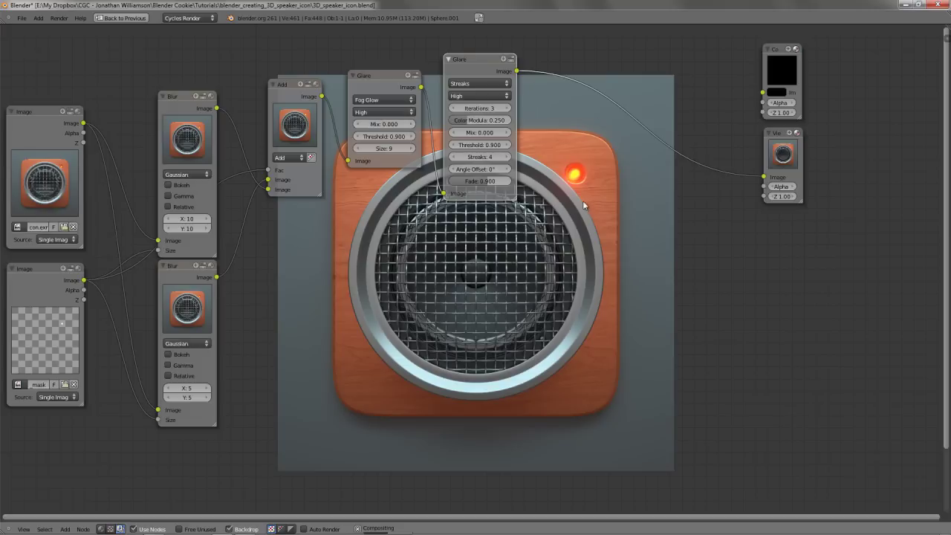
# Set the quality of both the Fog Glow and Streaks Glare nodes to Low
pyautogui.click(384, 111)
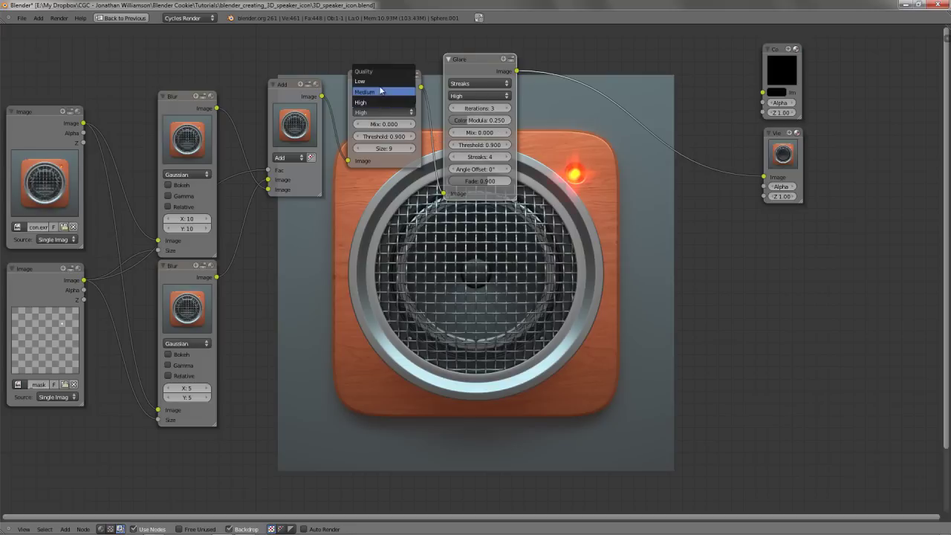
pyautogui.click(384, 80)
pyautogui.click(487, 96)
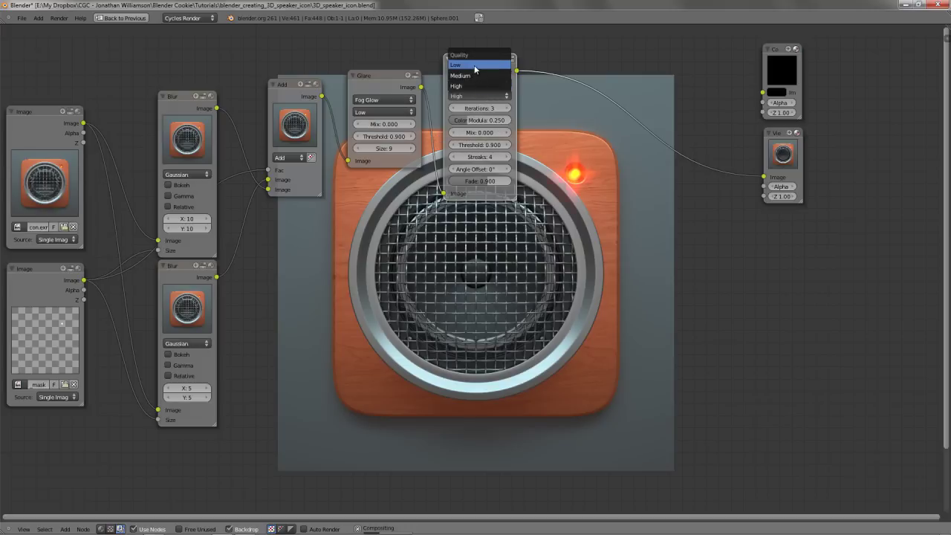
pyautogui.click(475, 65)
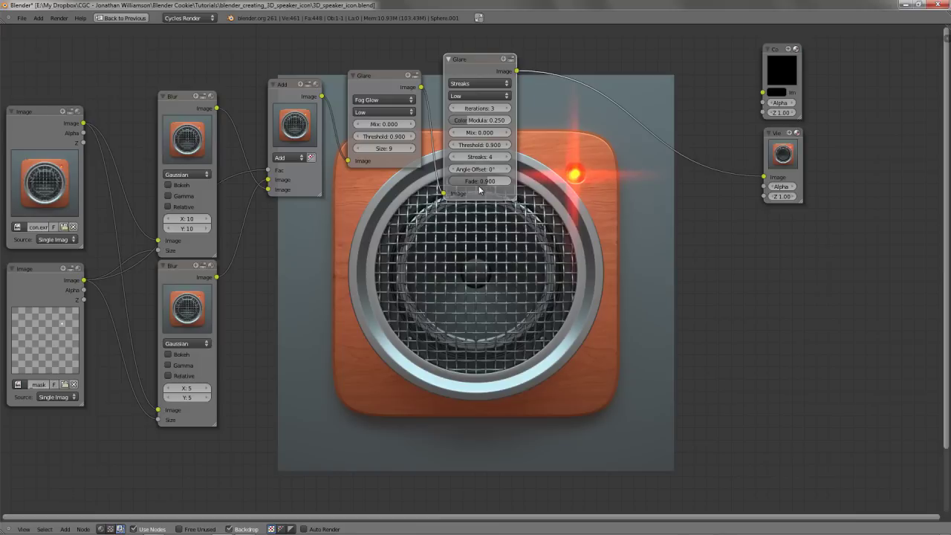
# On the Streaks Glare node, set Fade to 0.804, Streaks to 9 and Color Modulation to 0.232
pyautogui.moveTo(482, 186); pyautogui.dragTo(460, 183)
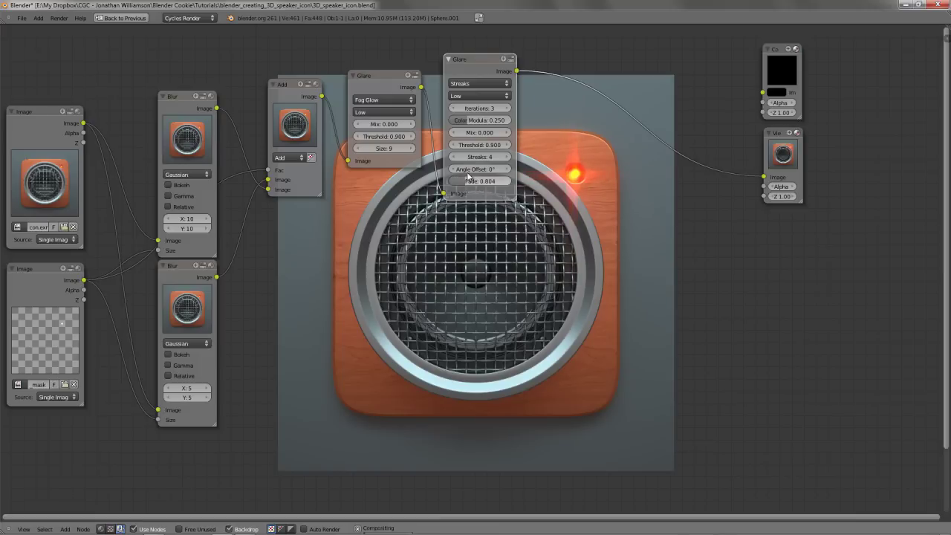
pyautogui.click(509, 158)
pyautogui.click(509, 158)
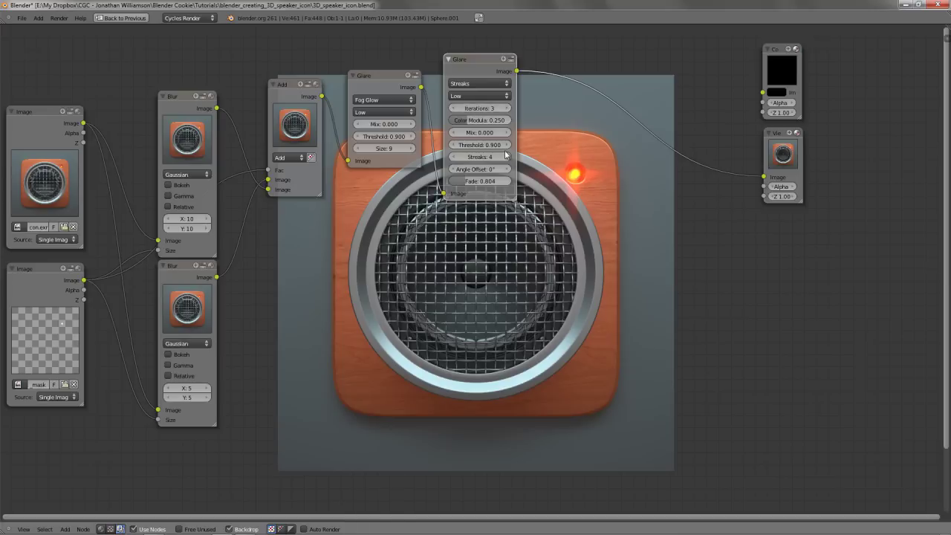
pyautogui.click(509, 157)
pyautogui.click(510, 158)
pyautogui.click(509, 157)
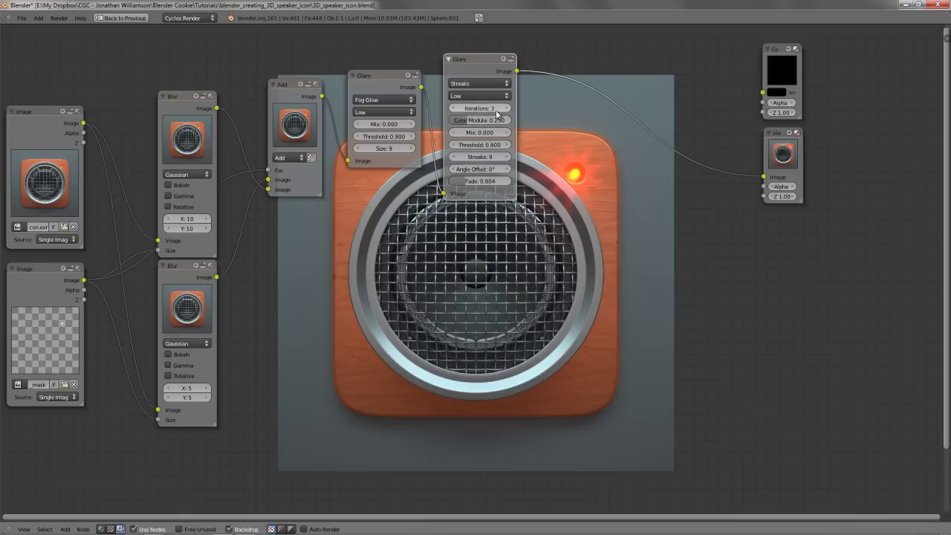
pyautogui.moveTo(487, 120)
pyautogui.mouseDown()
pyautogui.moveTo(505, 122)
pyautogui.moveTo(492, 120)
pyautogui.mouseUp()
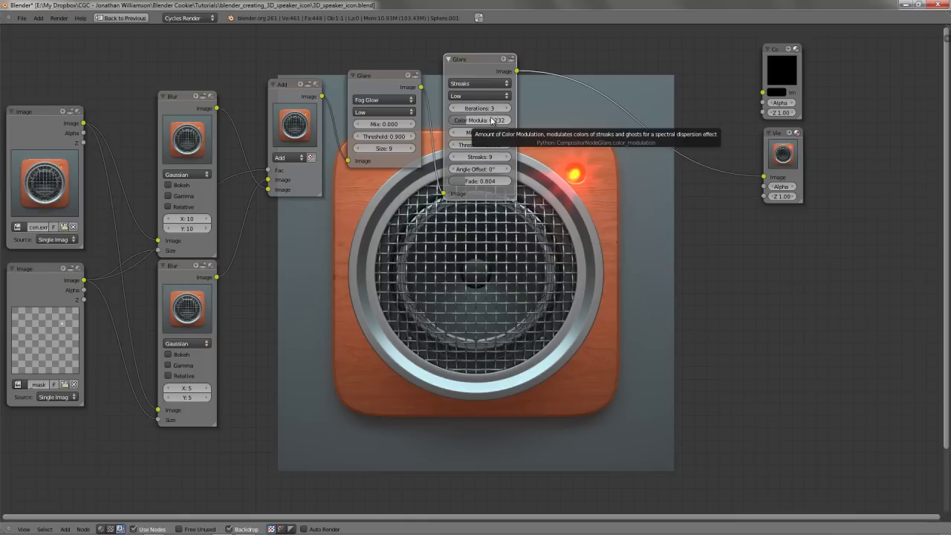
# Set the quality of both the Streaks and Fog Glow Glare nodes to High
pyautogui.click(470, 95)
pyautogui.click(468, 93)
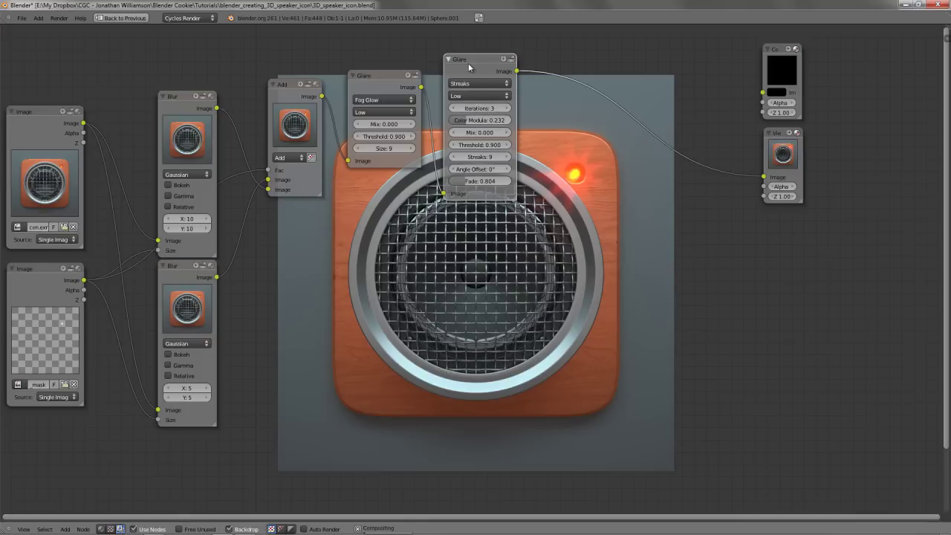
pyautogui.click(468, 94)
pyautogui.click(468, 68)
pyautogui.click(378, 111)
pyautogui.click(379, 88)
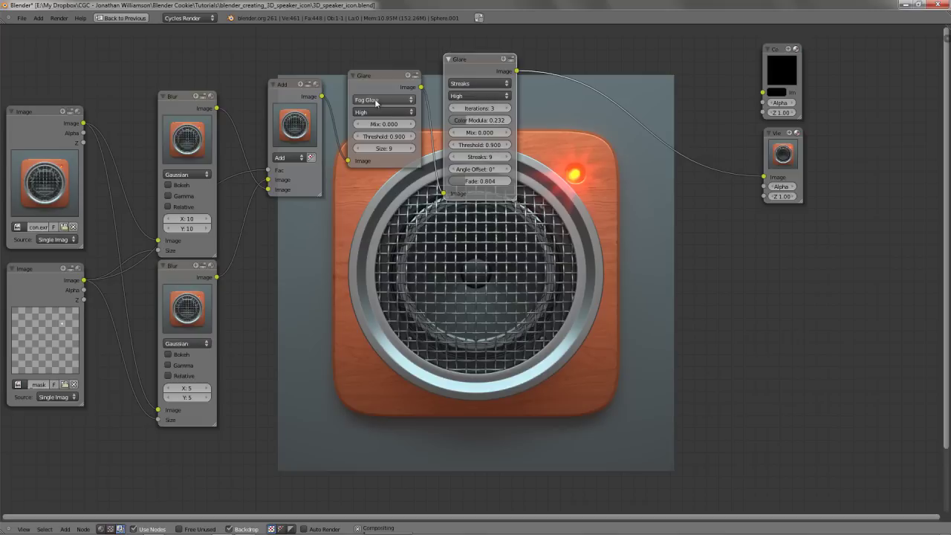
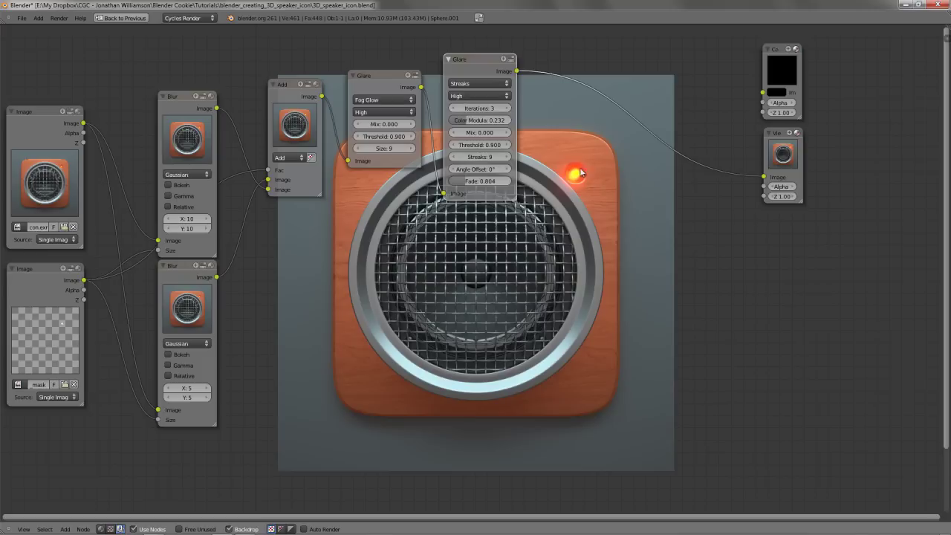
# Soften the Streaks Glare node by setting its Mix to -0.510 and its Fade to 0.758
pyautogui.moveTo(476, 132); pyautogui.dragTo(439, 132)
pyautogui.moveTo(498, 188); pyautogui.dragTo(412, 186)
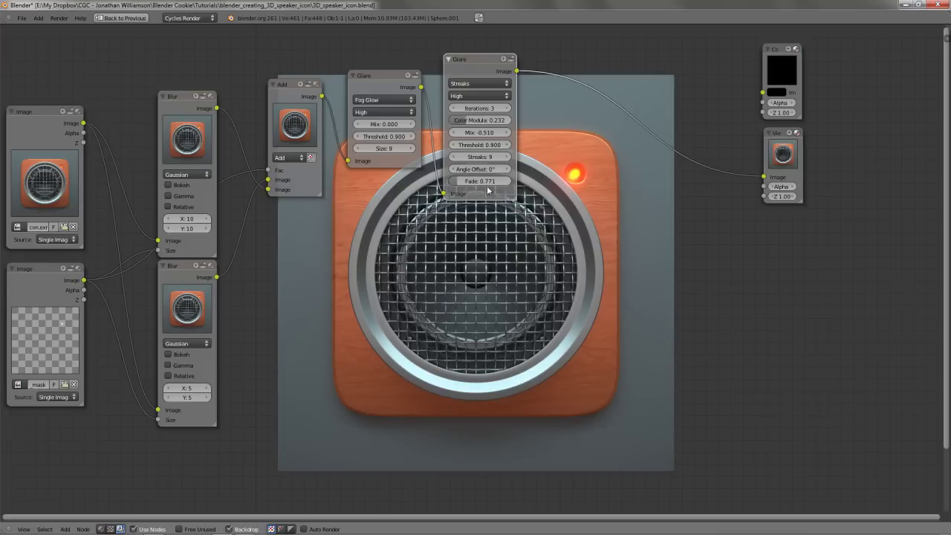
pyautogui.moveTo(491, 186); pyautogui.dragTo(459, 184)
# Duplicate the Streaks Glare node into the Viewer link, set the copy's type to Ghosts and move it clear of the preview
pyautogui.hotkey('shift', 'd')
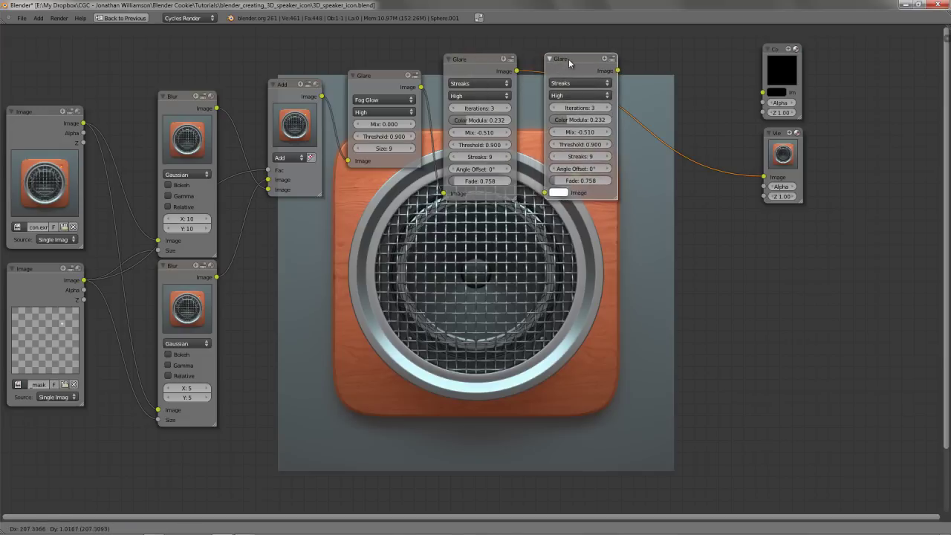
pyautogui.click(570, 65)
pyautogui.click(571, 84)
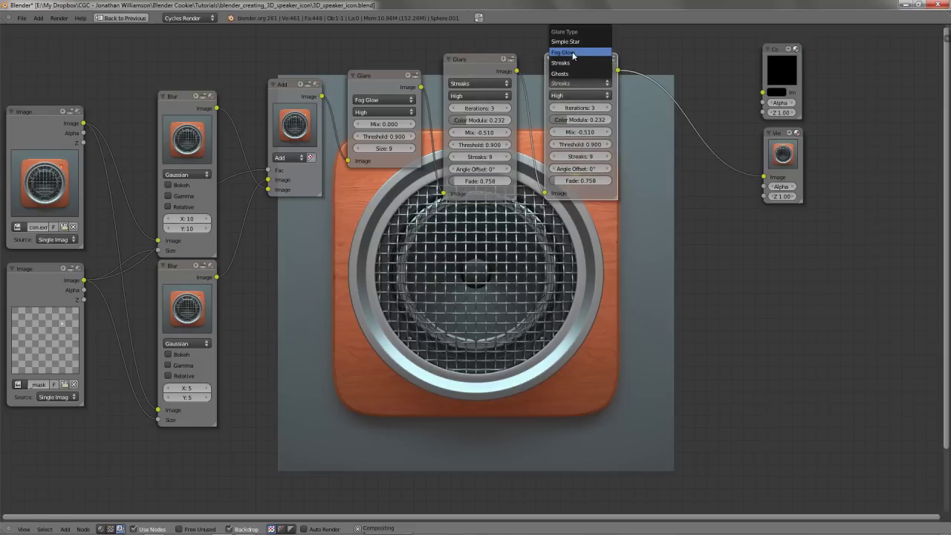
pyautogui.click(562, 74)
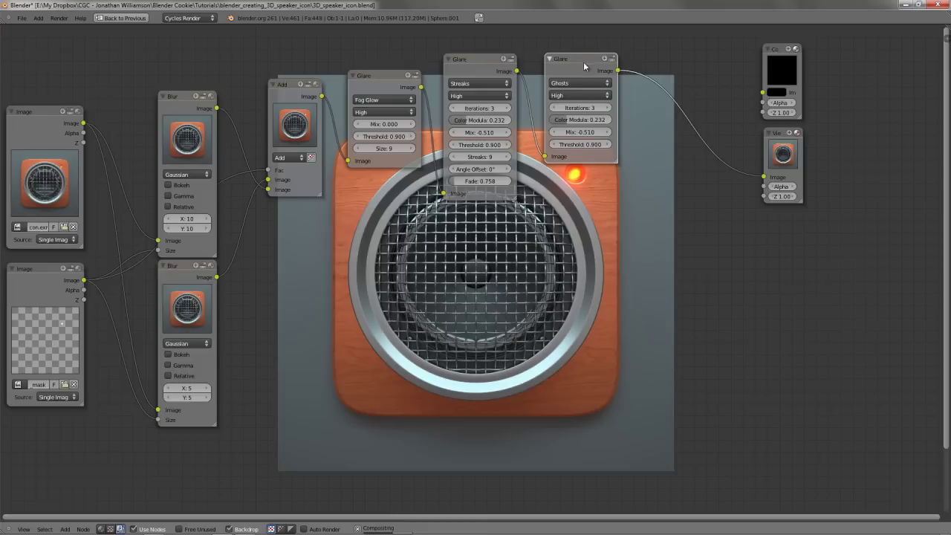
pyautogui.moveTo(585, 59); pyautogui.dragTo(606, 26)
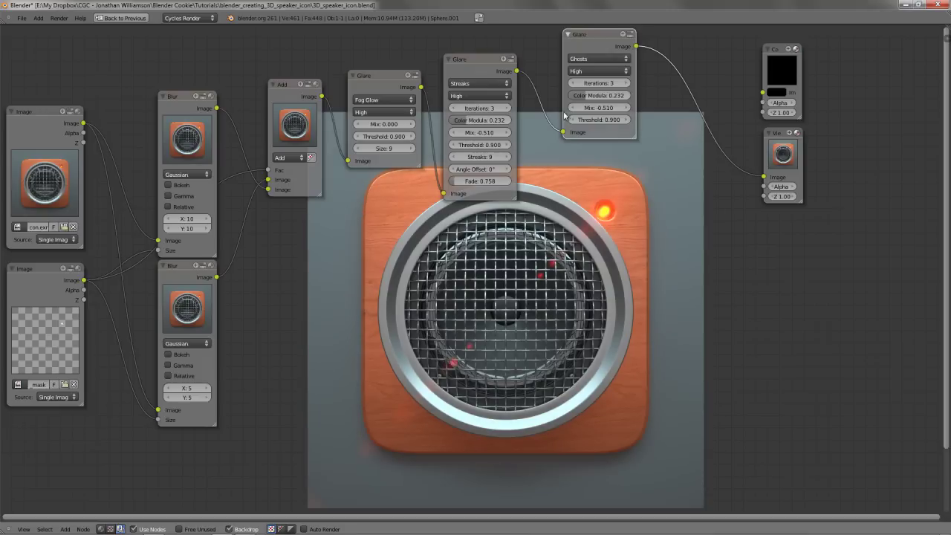
# Try 2 and 3 Iterations on the Ghosts Glare node, and set Mix to -0.530, Threshold to 1.000 and Color Modulation to 0.163
pyautogui.click(576, 83)
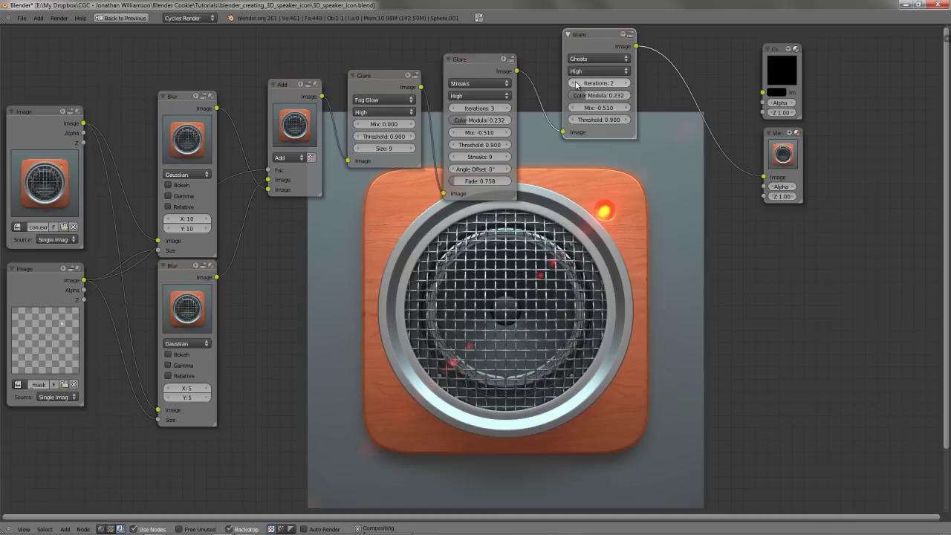
pyautogui.click(625, 83)
pyautogui.moveTo(623, 109); pyautogui.dragTo(611, 108)
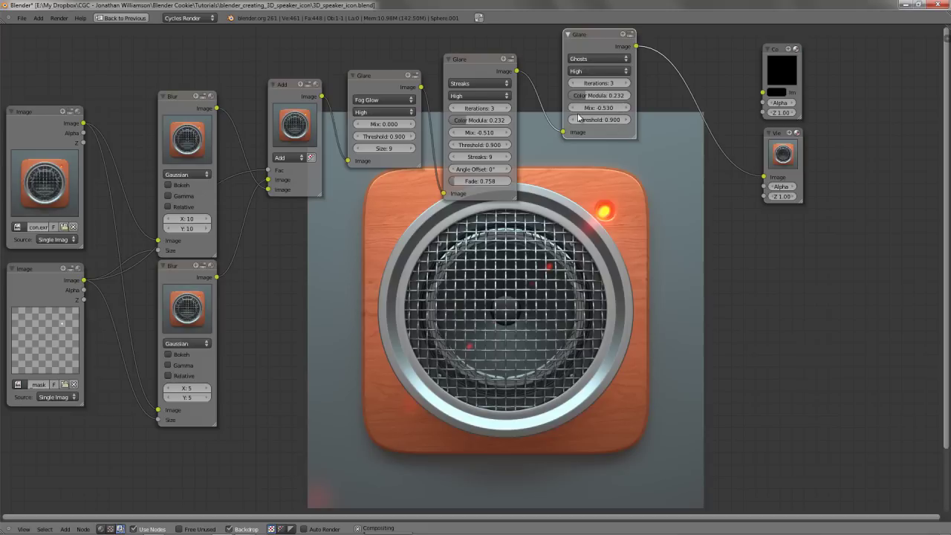
pyautogui.click(626, 120)
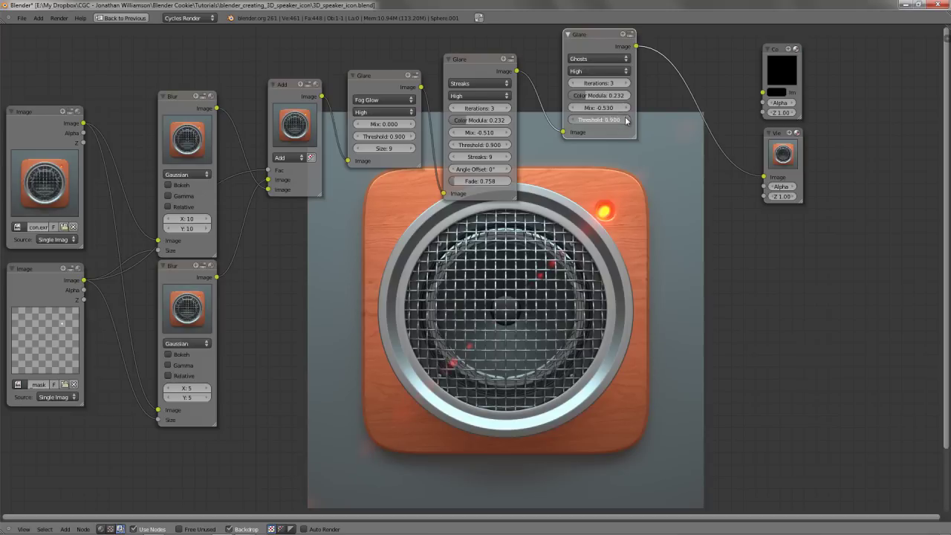
pyautogui.moveTo(605, 96); pyautogui.dragTo(555, 95)
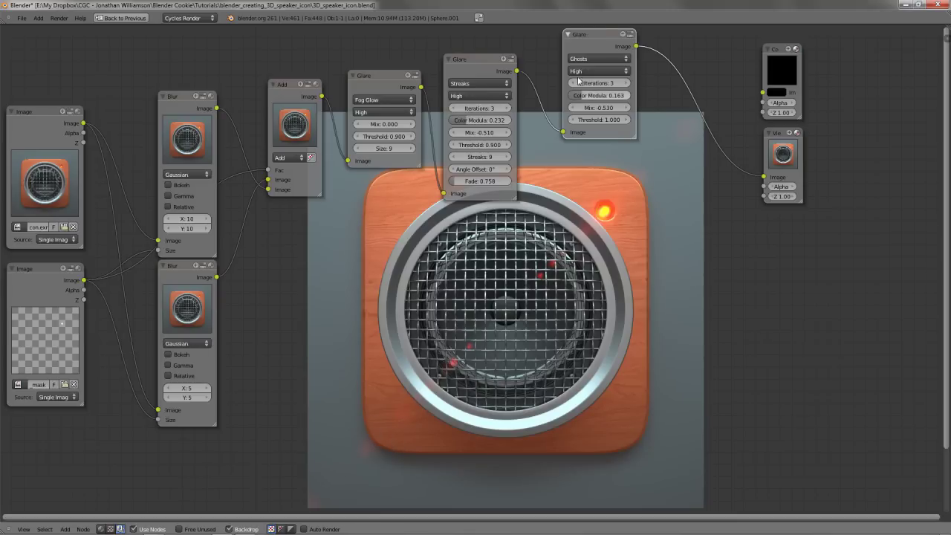
# Delete the Ghosts Glare node and connect the Streaks Glare node's output to the Viewer
pyautogui.press('x')
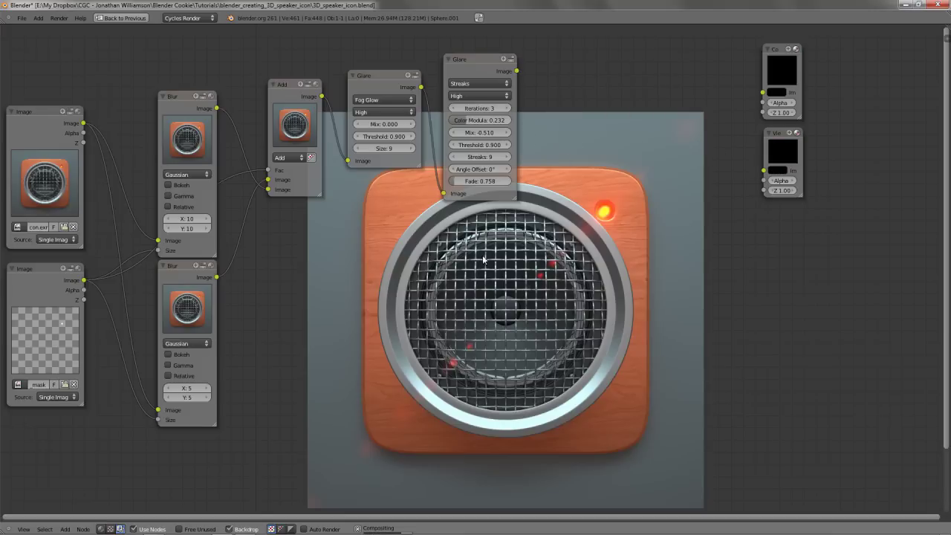
pyautogui.keyDown('ctrl'); pyautogui.keyDown('shift'); pyautogui.click(516, 78); pyautogui.keyUp('shift'); pyautogui.keyUp('ctrl')
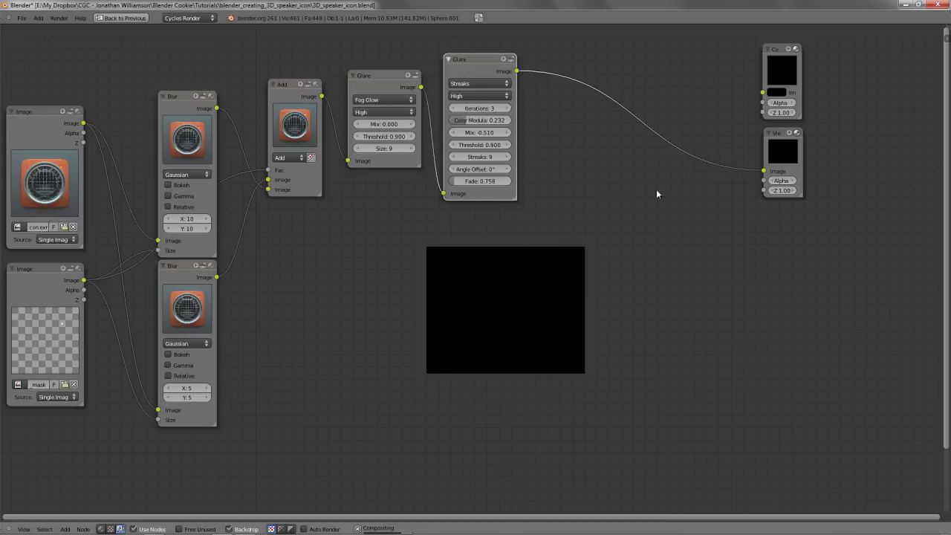
pyautogui.moveTo(638, 223); pyautogui.dragTo(626, 224)
pyautogui.moveTo(660, 188)
pyautogui.mouseDown()
pyautogui.moveTo(617, 230)
pyautogui.moveTo(710, 230)
pyautogui.mouseUp()
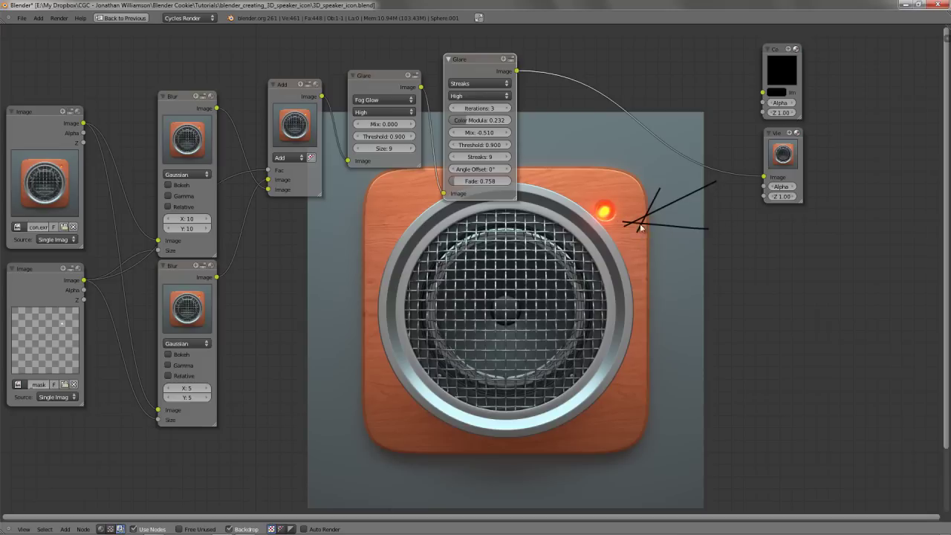
pyautogui.hotkey('ctrl', 'z')
pyautogui.hotkey('ctrl', 'z')
pyautogui.hotkey('ctrl', 'z')
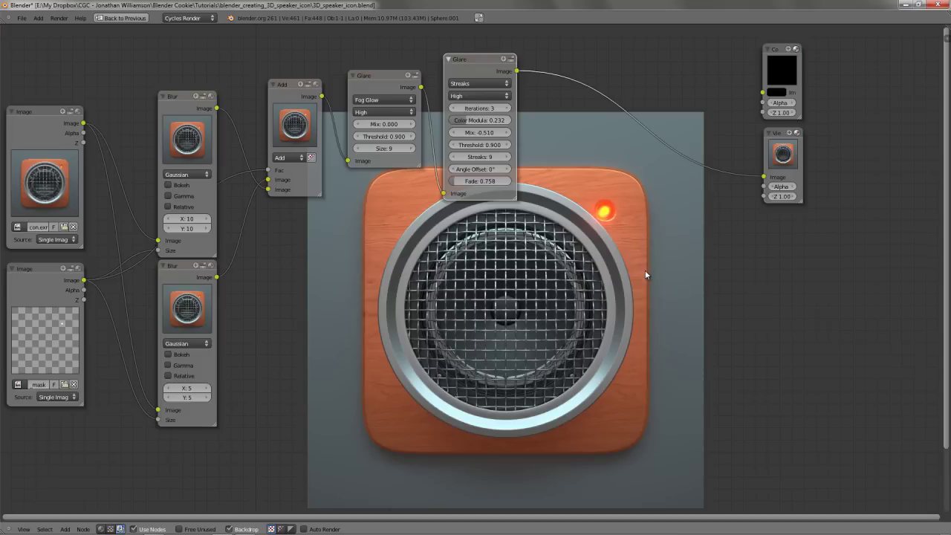
# Add an RGB Curves node and insert it into the link between the Streaks Glare node and the Viewer
pyautogui.scroll(-1, 527, 188)
pyautogui.moveTo(522, 171); pyautogui.dragTo(375, 203, button='middle')
pyautogui.scroll(-2, 505, 195)
pyautogui.hotkey('shift', 'a')
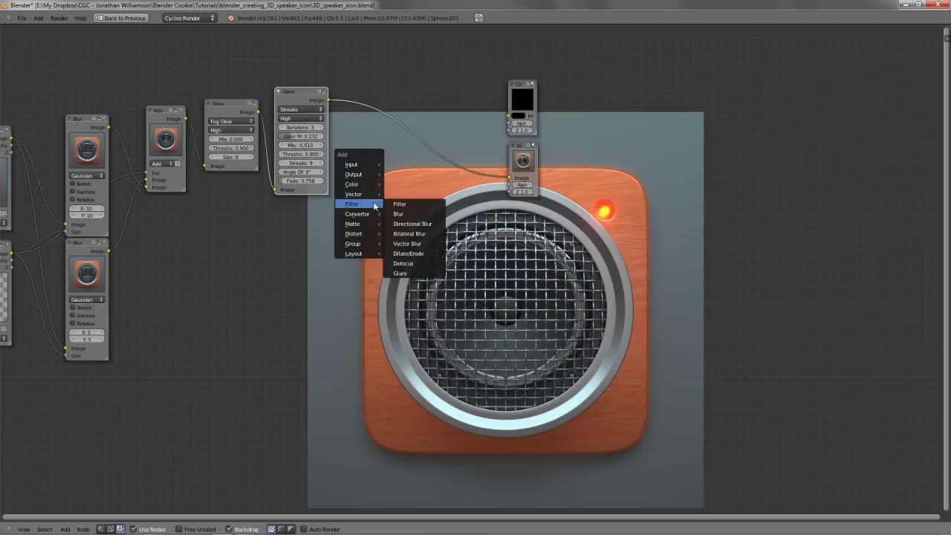
pyautogui.click(401, 185)
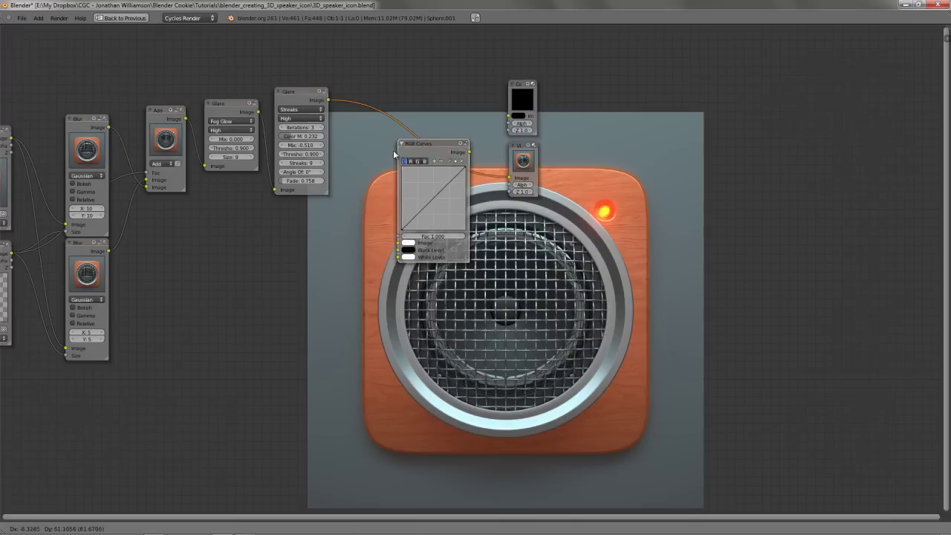
pyautogui.click(427, 148)
pyautogui.scroll(2, 422, 130)
# Shape the combined RGB curve with a slightly raised highlight point and a shadow point near the diagonal, trying a deeper shadow dip
pyautogui.moveTo(418, 126); pyautogui.dragTo(416, 120)
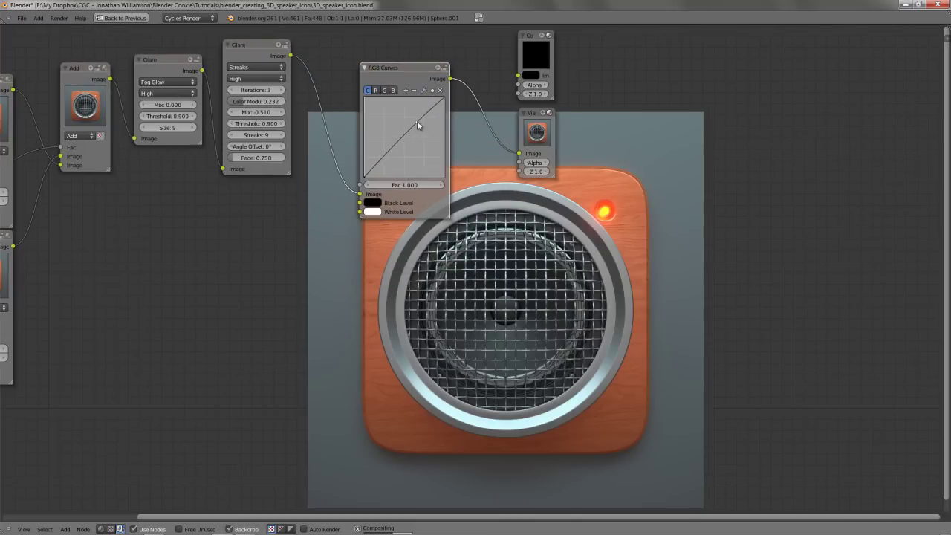
pyautogui.moveTo(386, 152); pyautogui.dragTo(386, 158)
pyautogui.moveTo(386, 162); pyautogui.dragTo(388, 165)
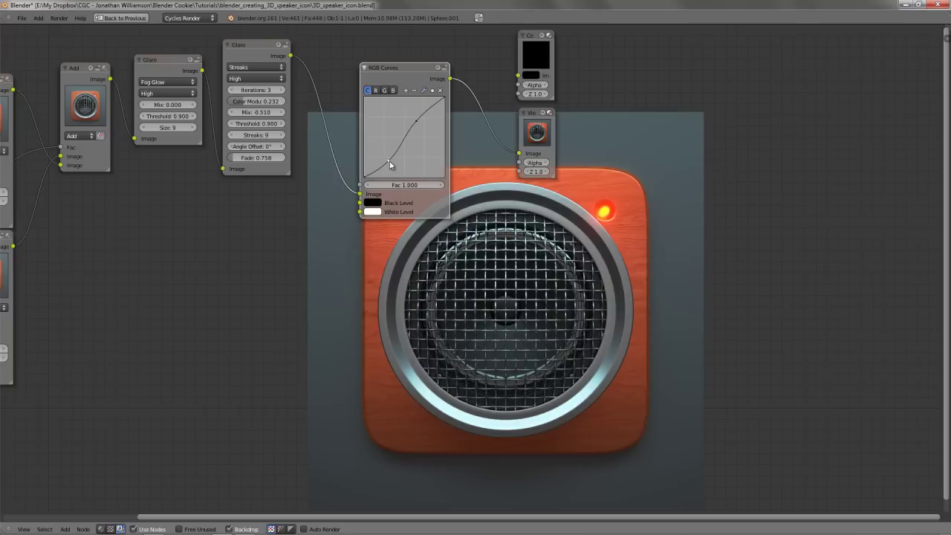
pyautogui.moveTo(386, 158); pyautogui.dragTo(385, 153)
# Move the Viewer and Composite nodes slightly farther from the RGB Curves node
pyautogui.moveTo(457, 179); pyautogui.dragTo(319, 226, button='middle')
pyautogui.moveTo(393, 162); pyautogui.dragTo(406, 155)
pyautogui.moveTo(400, 84); pyautogui.dragTo(414, 81)
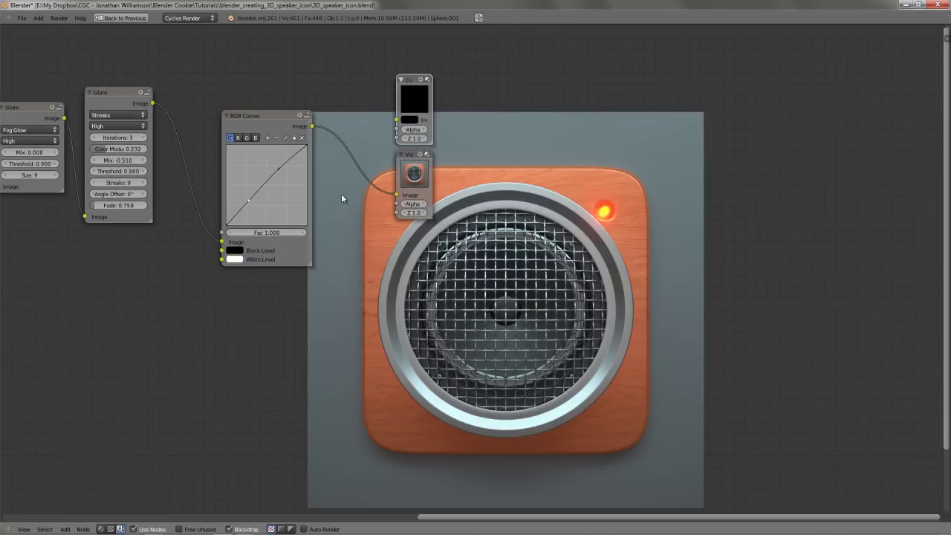
# Move the RGB Curves node up and closer to the Streaks Glare node
pyautogui.moveTo(251, 116); pyautogui.dragTo(219, 96)
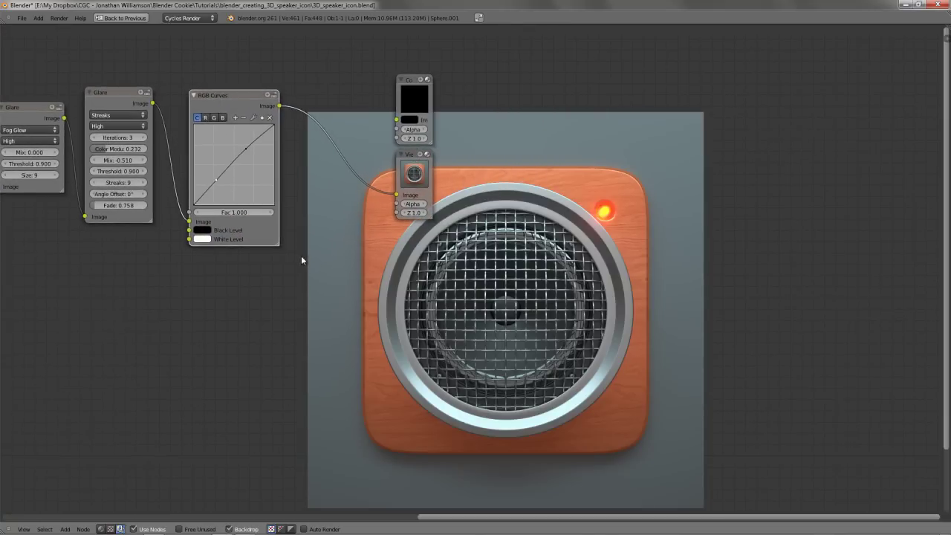
pyautogui.moveTo(341, 258); pyautogui.dragTo(502, 290, button='middle')
pyautogui.scroll(-2, 402, 274)
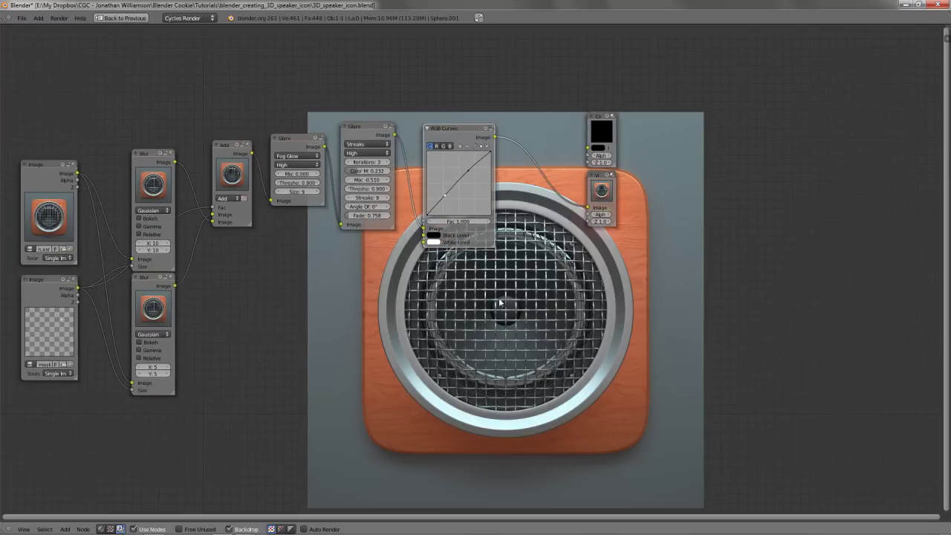
# Save the project over the existing 3D_speaker_icon.blend file
pyautogui.moveTo(339, 195); pyautogui.dragTo(454, 160, button='middle')
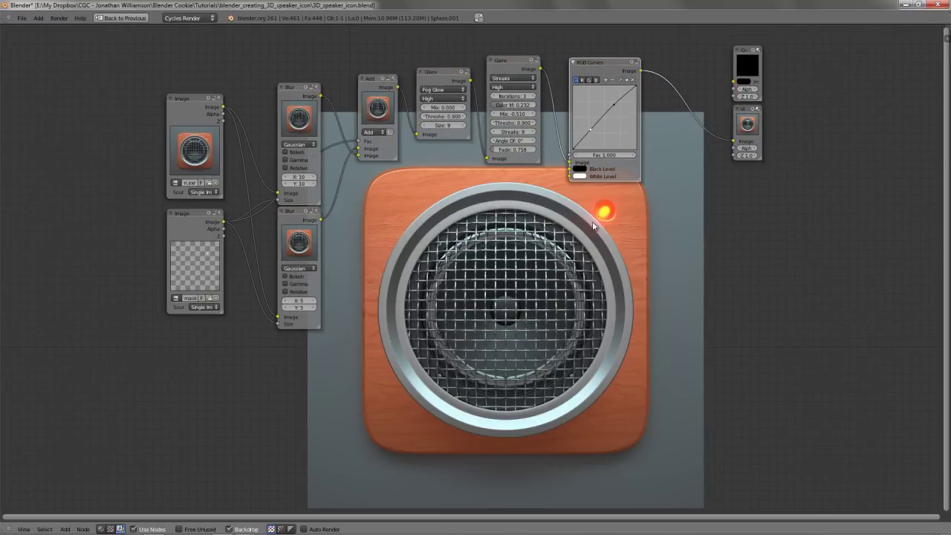
pyautogui.moveTo(360, 184)
pyautogui.mouseDown(button='middle')
pyautogui.moveTo(263, 233)
pyautogui.moveTo(374, 184)
pyautogui.mouseUp(button='middle')
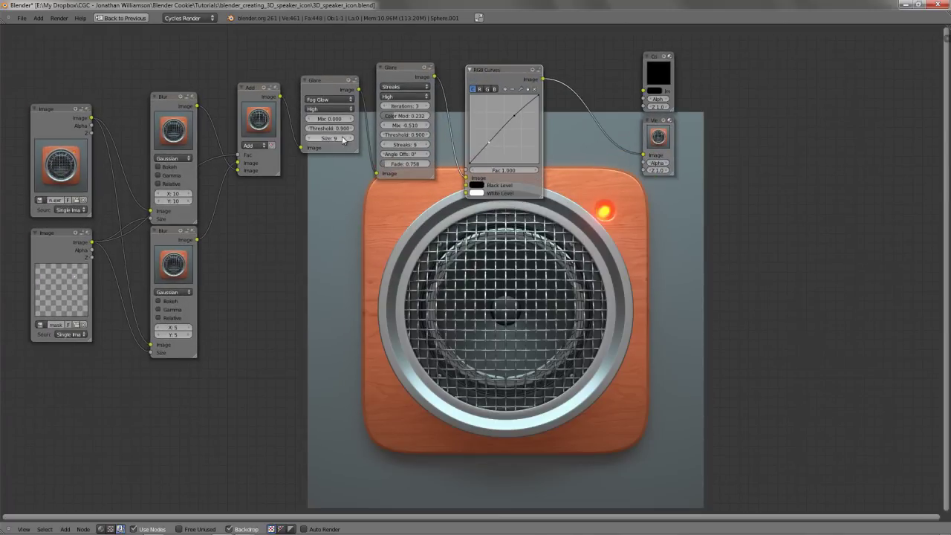
pyautogui.moveTo(481, 277); pyautogui.dragTo(510, 243, button='middle')
pyautogui.hotkey('ctrl', 's')
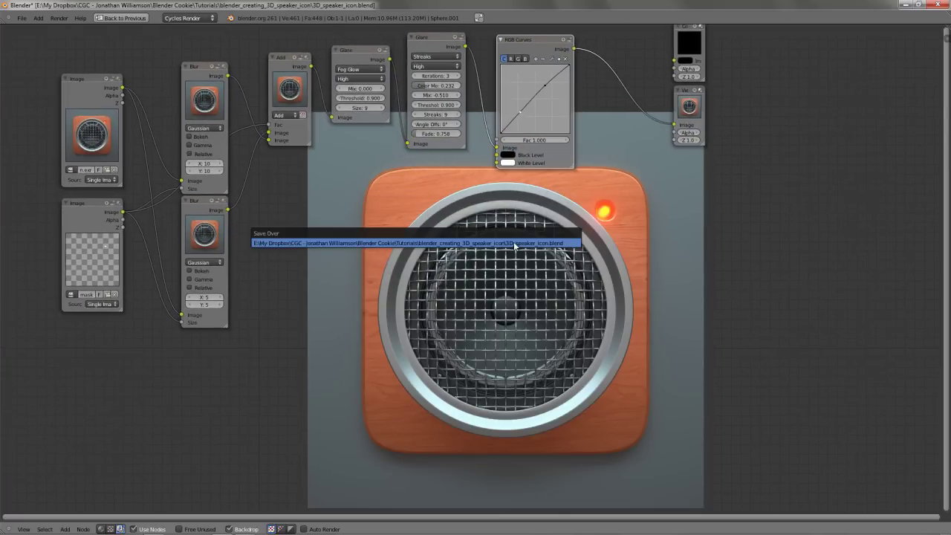
pyautogui.press('Return')
pyautogui.moveTo(549, 280); pyautogui.dragTo(590, 244, button='middle')
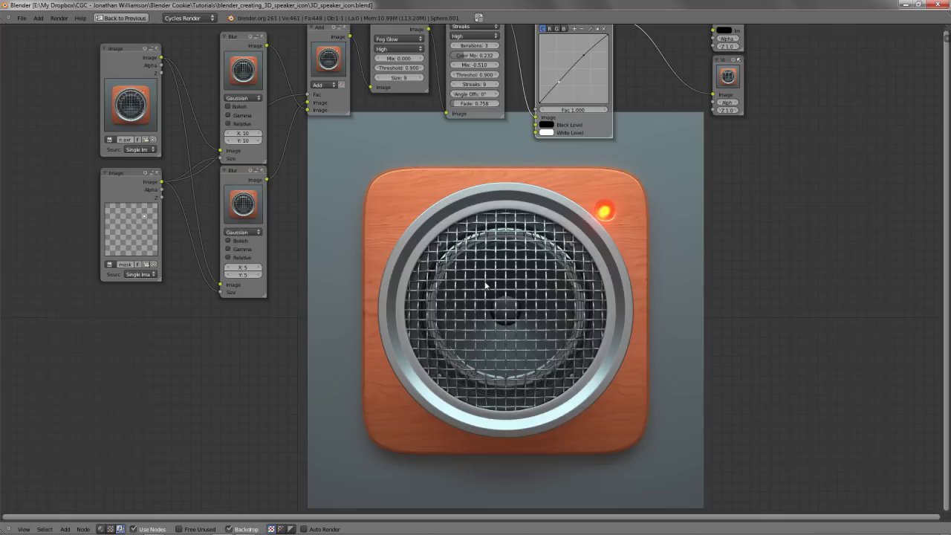
pyautogui.moveTo(351, 255); pyautogui.dragTo(396, 258, button='middle')
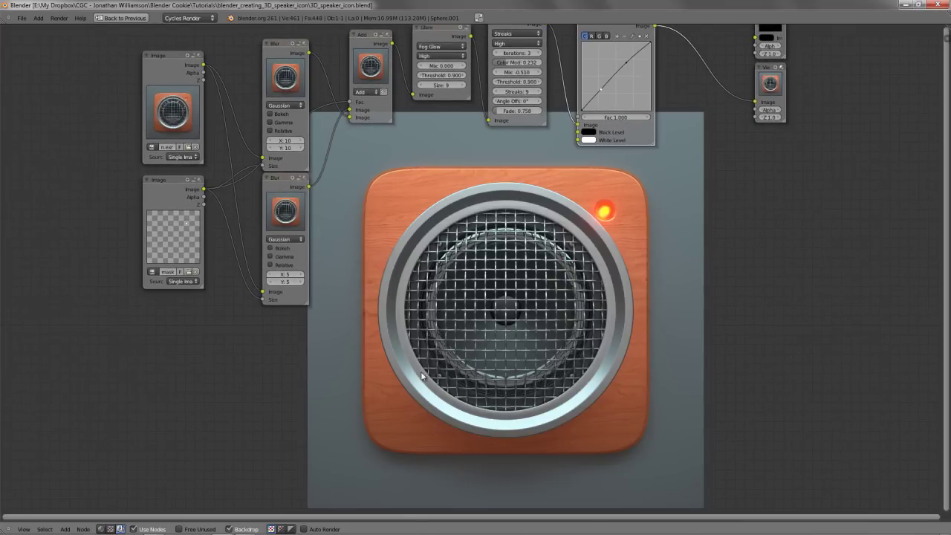